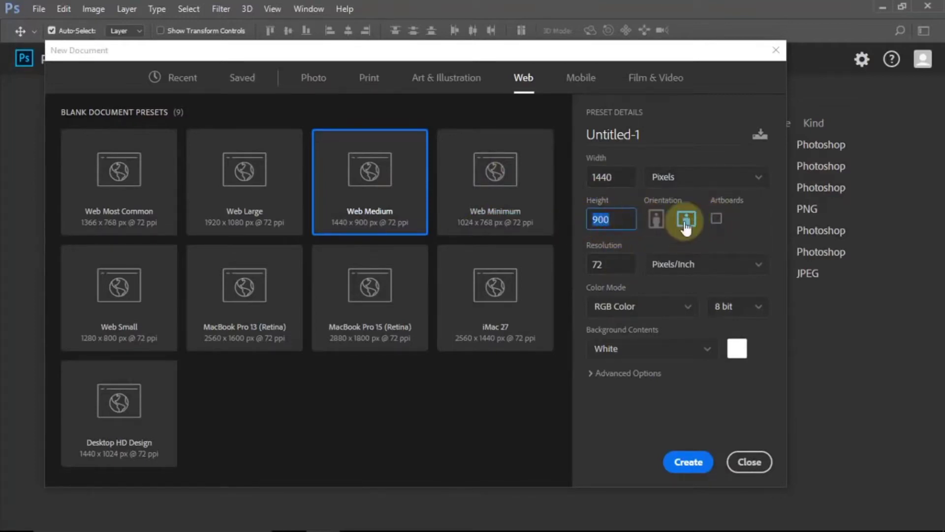
# Step: Set the Web Medium preset's height to 2000 pixels and create the document
pyautogui.write('2000')
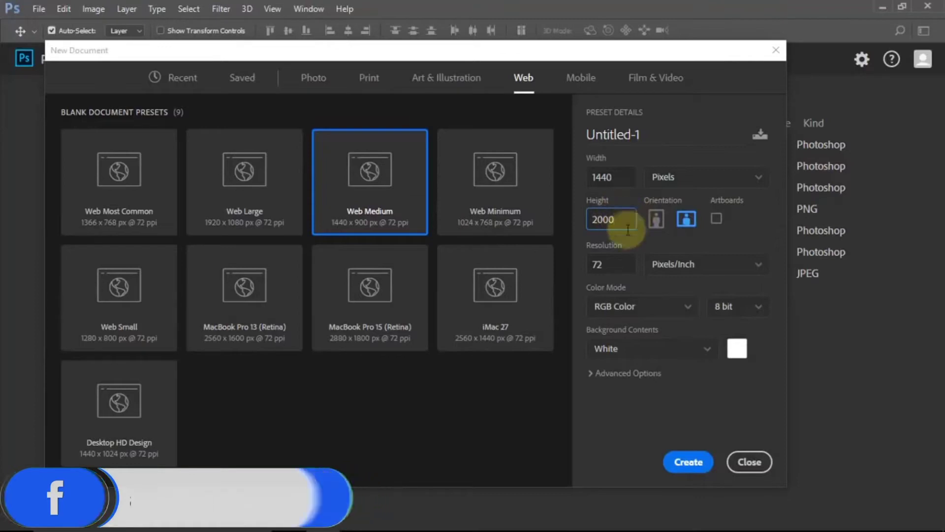
pyautogui.click(690, 463)
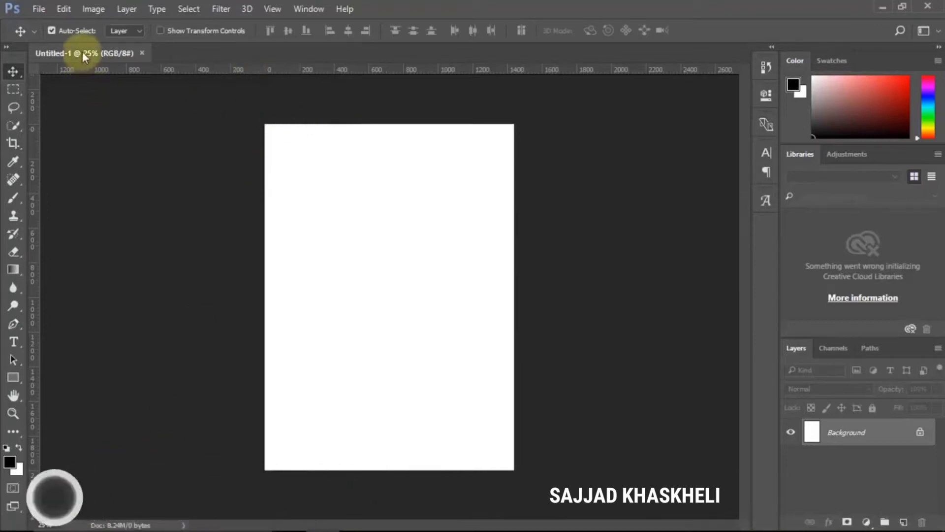
# Step: Check the new document's width and height in the Image Size settings without changing them
pyautogui.click(93, 9)
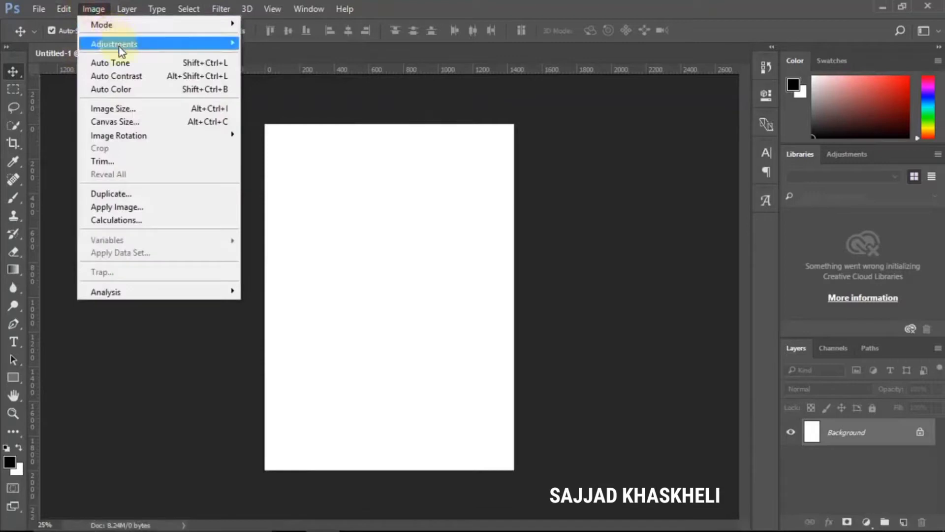
pyautogui.click(132, 108)
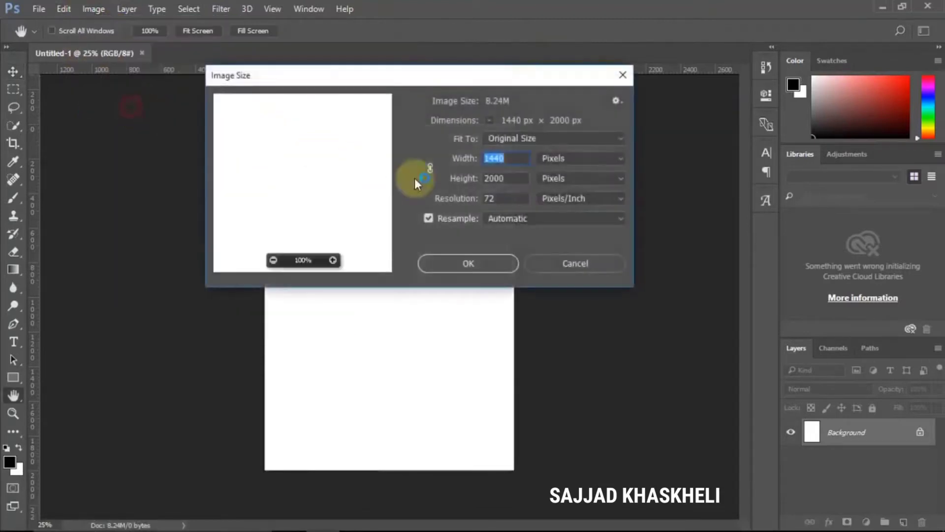
pyautogui.click(563, 264)
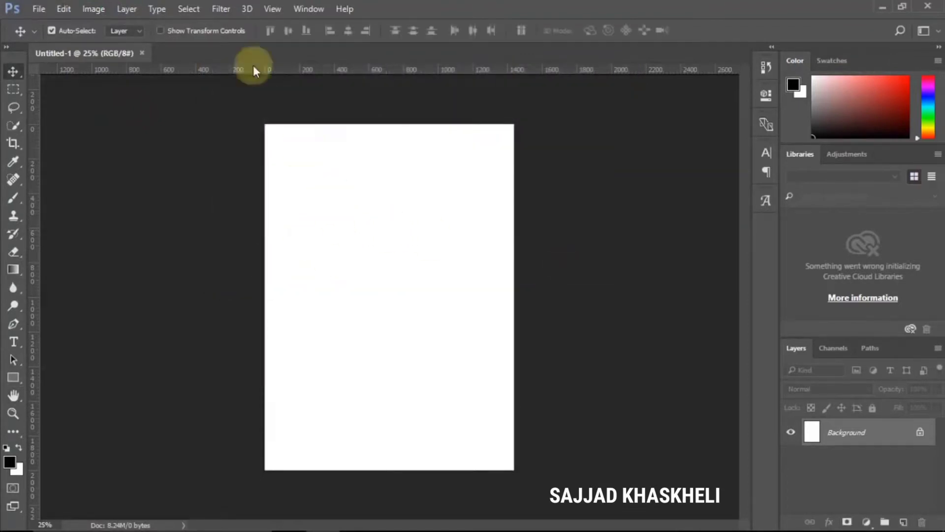
pyautogui.click(273, 9)
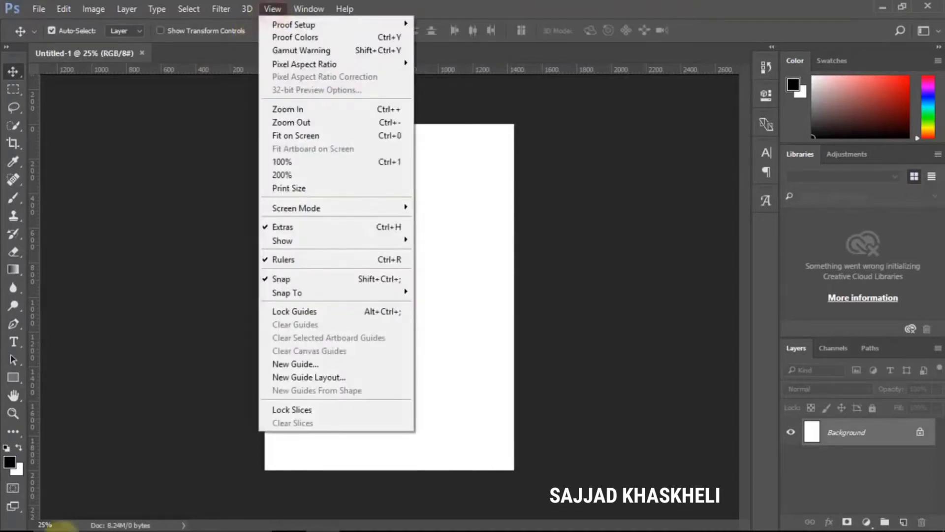
pyautogui.click(74, 525)
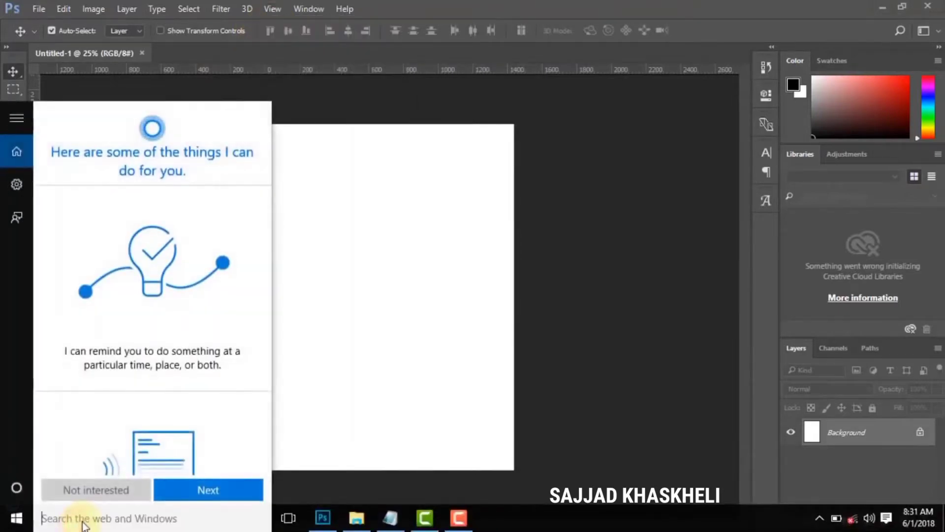
pyautogui.write('calclula')
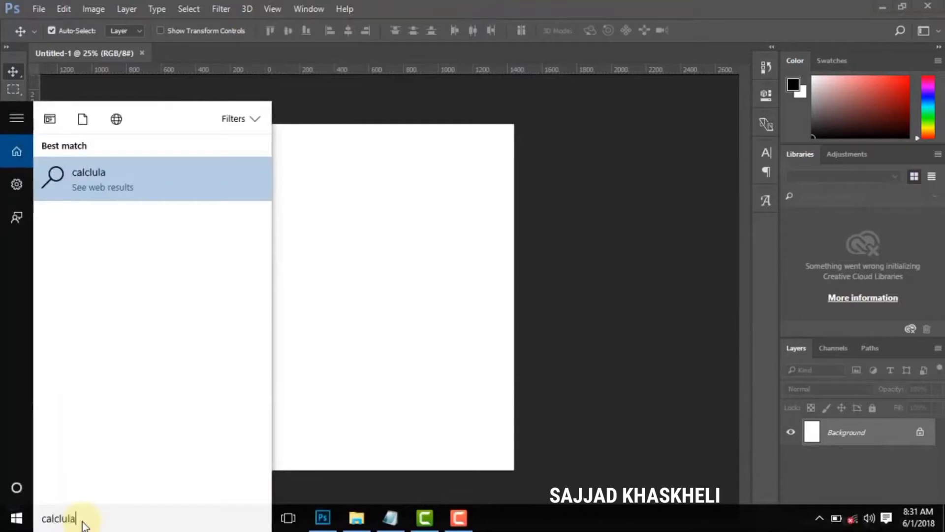
pyautogui.press('Return')
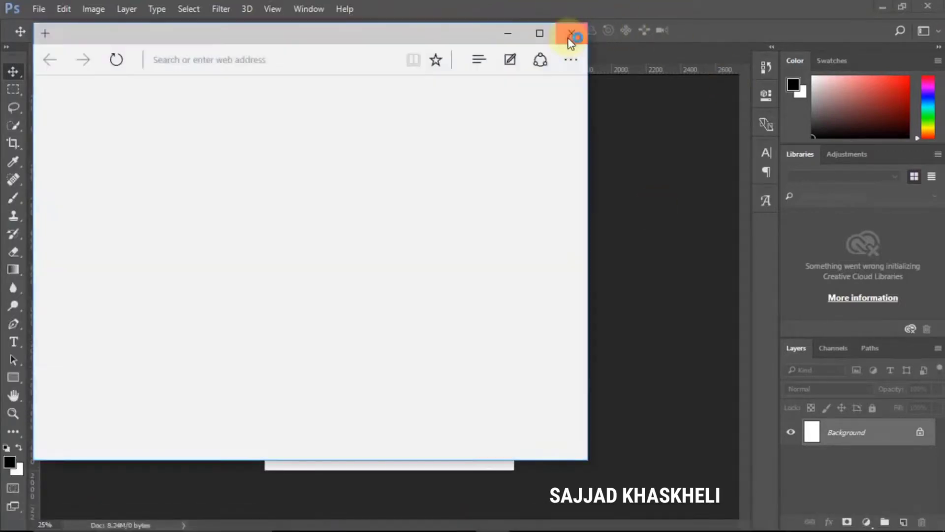
pyautogui.click(571, 34)
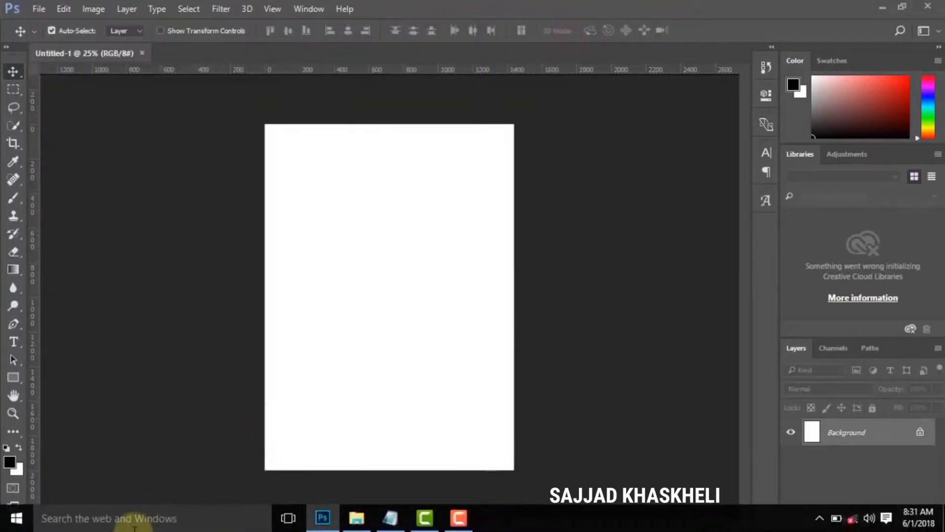
# Step: Open the Windows Calculator app and subtract 960 from 1440
pyautogui.click(140, 521)
pyautogui.write('cal')
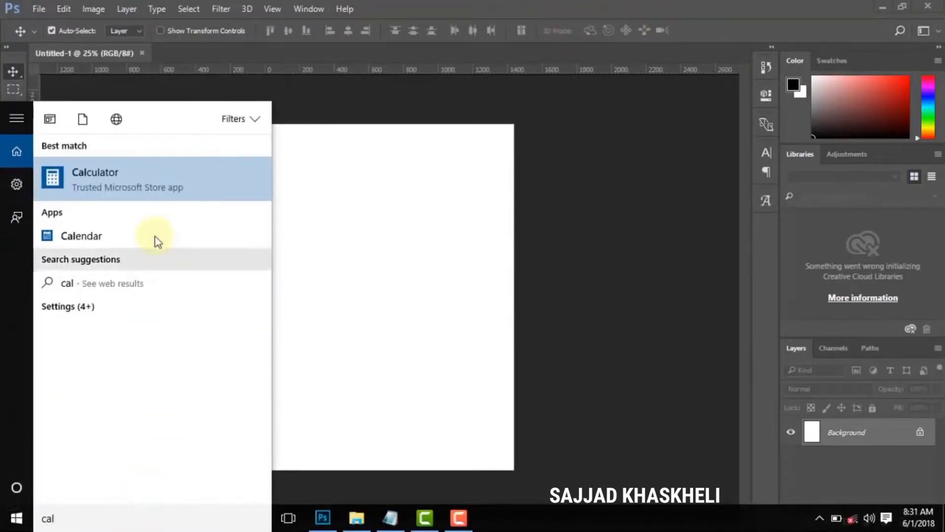
pyautogui.click(138, 181)
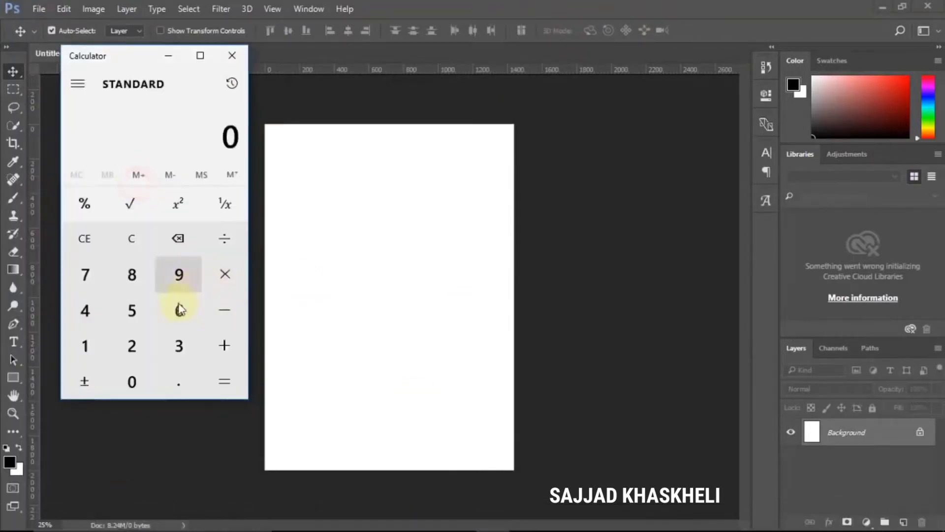
pyautogui.click(91, 342)
pyautogui.click(89, 310)
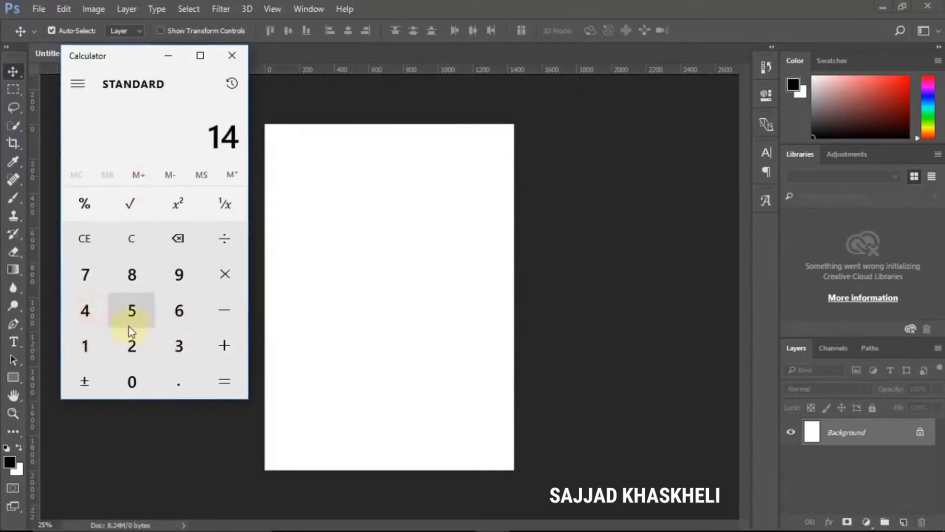
pyautogui.click(98, 311)
pyautogui.click(129, 386)
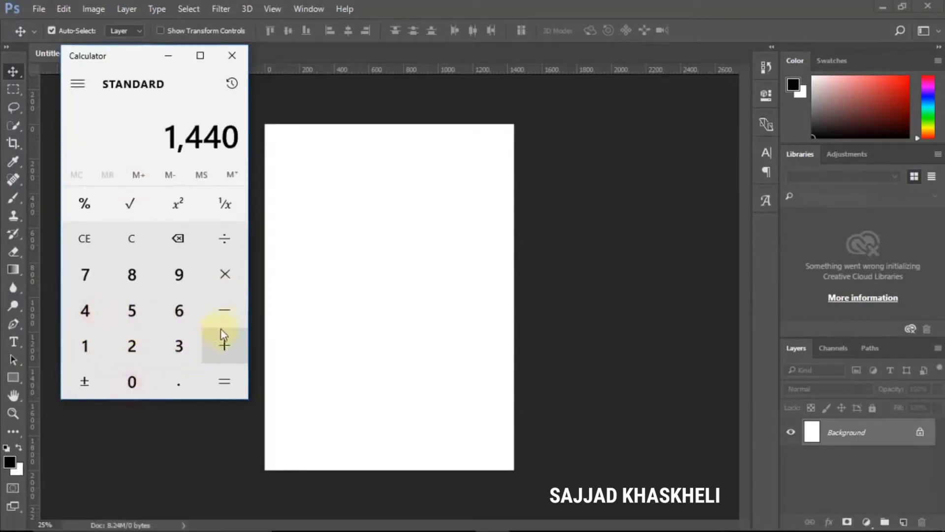
pyautogui.click(224, 310)
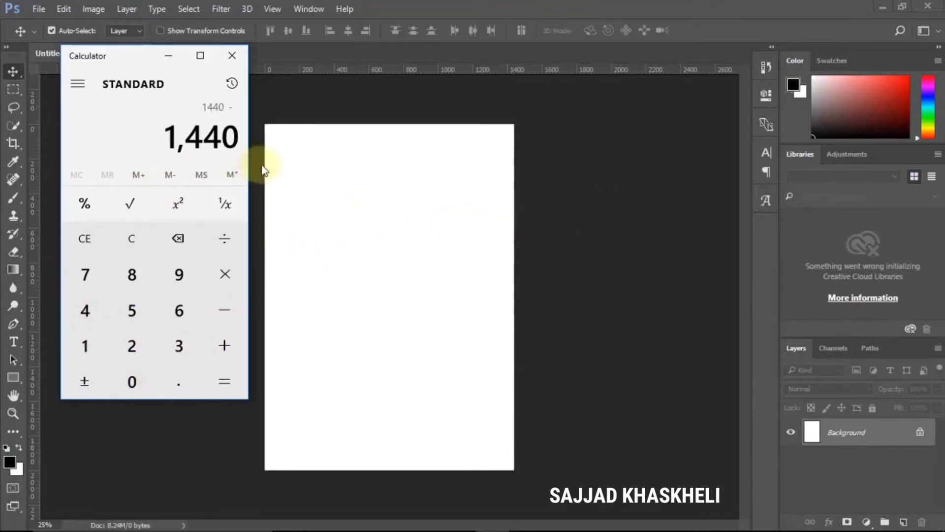
pyautogui.click(177, 276)
pyautogui.click(177, 311)
pyautogui.click(127, 385)
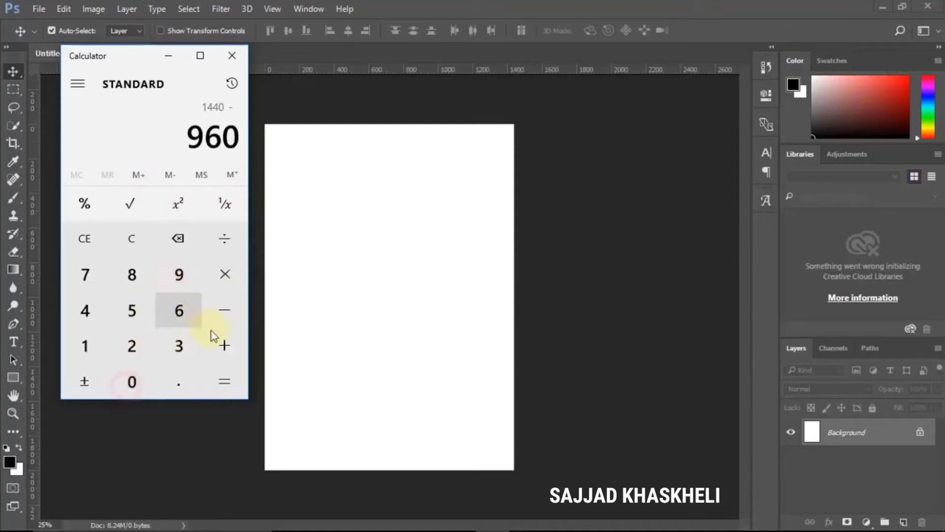
pyautogui.click(232, 367)
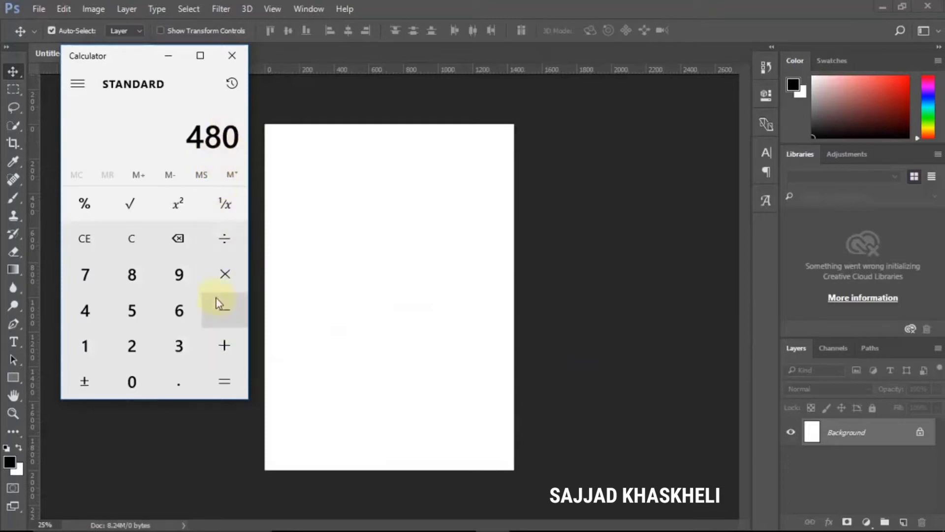
# Step: Divide the calculated difference by 2 and close the Calculator
pyautogui.click(224, 238)
pyautogui.click(131, 346)
pyautogui.click(228, 380)
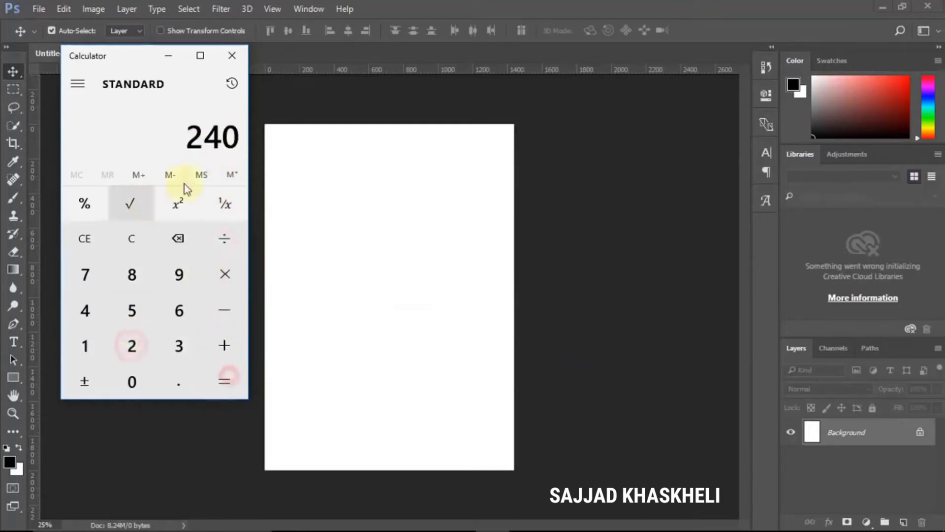
pyautogui.click(231, 57)
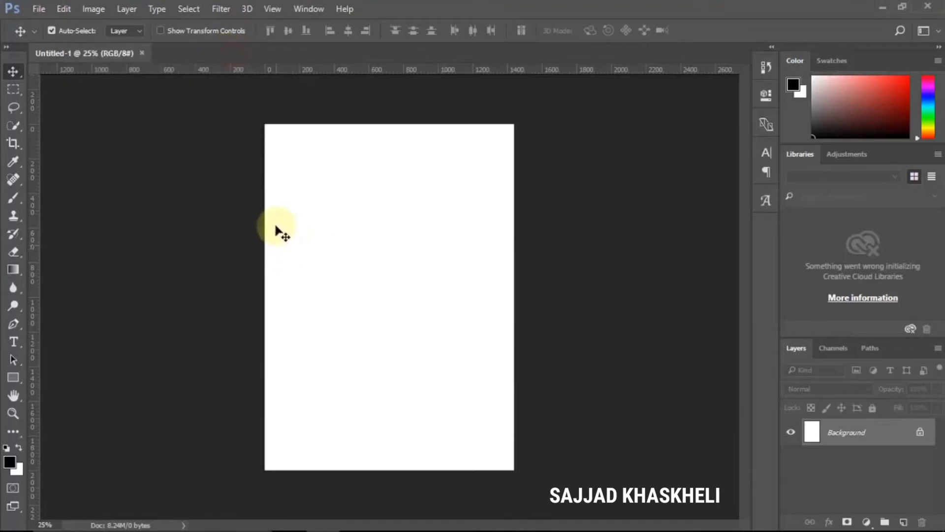
pyautogui.moveTo(280, 233); pyautogui.dragTo(268, 411)
pyautogui.click(657, 237)
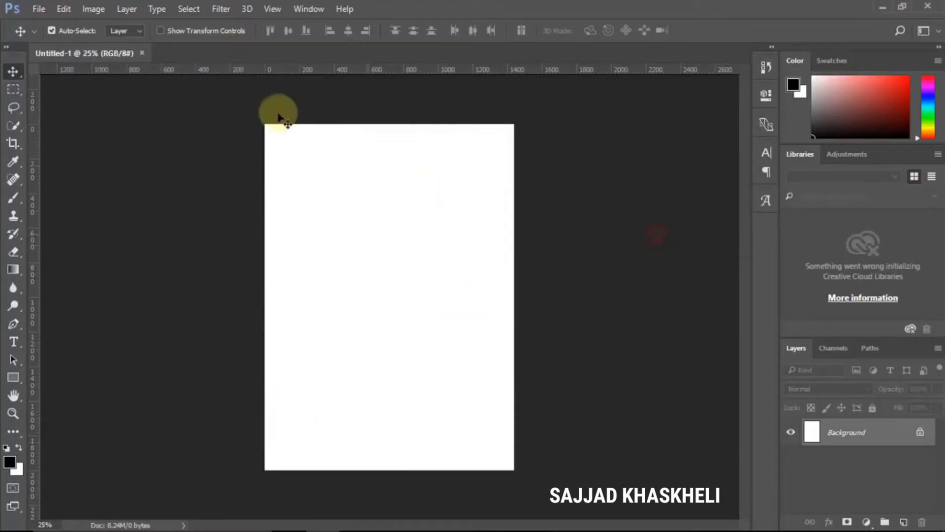
# Step: Start a new guide layout for the canvas, toggling Columns off and back on to compare the preview
pyautogui.click(272, 9)
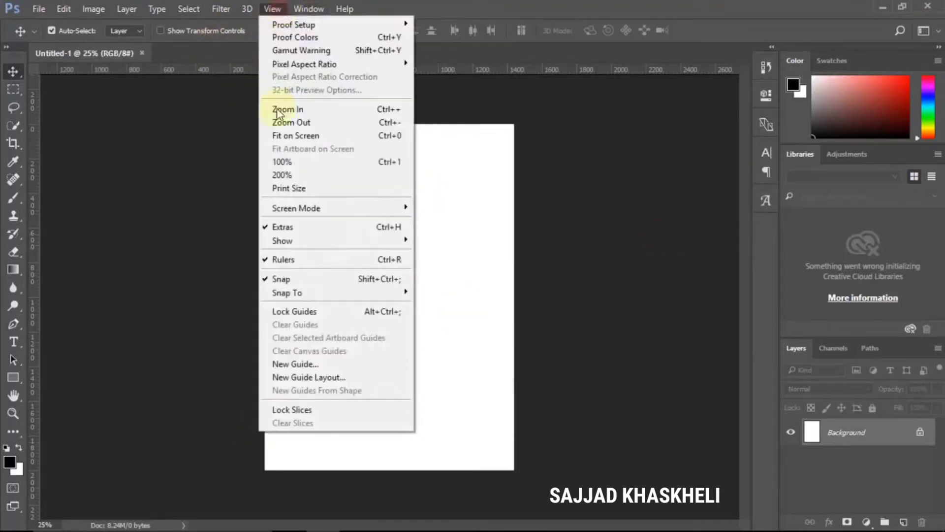
pyautogui.click(312, 378)
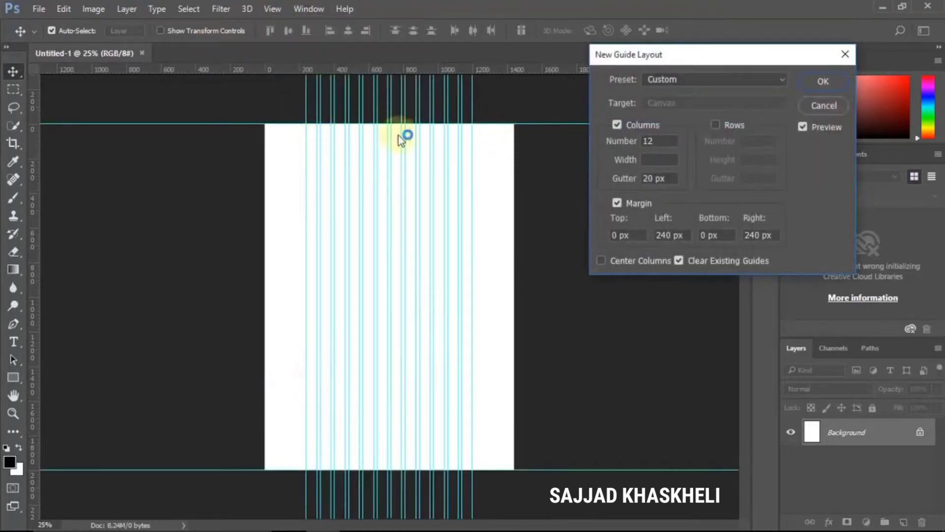
pyautogui.click(618, 123)
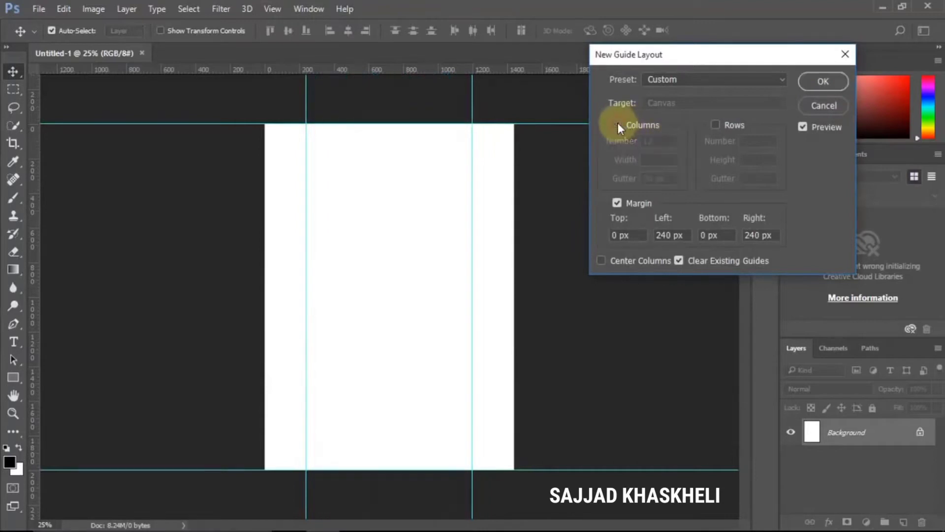
pyautogui.click(618, 122)
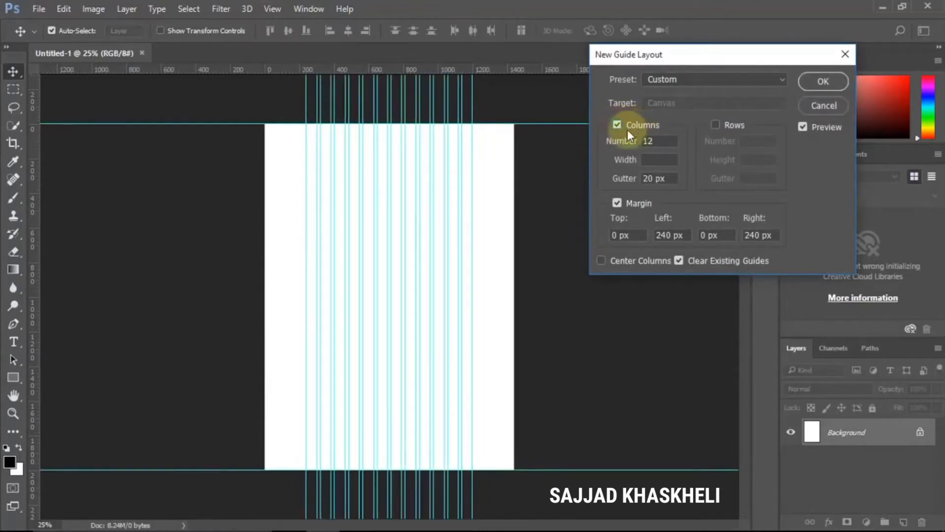
# Step: Examine the column number and the left and right margin values of the guide layout
pyautogui.moveTo(660, 140); pyautogui.dragTo(635, 140)
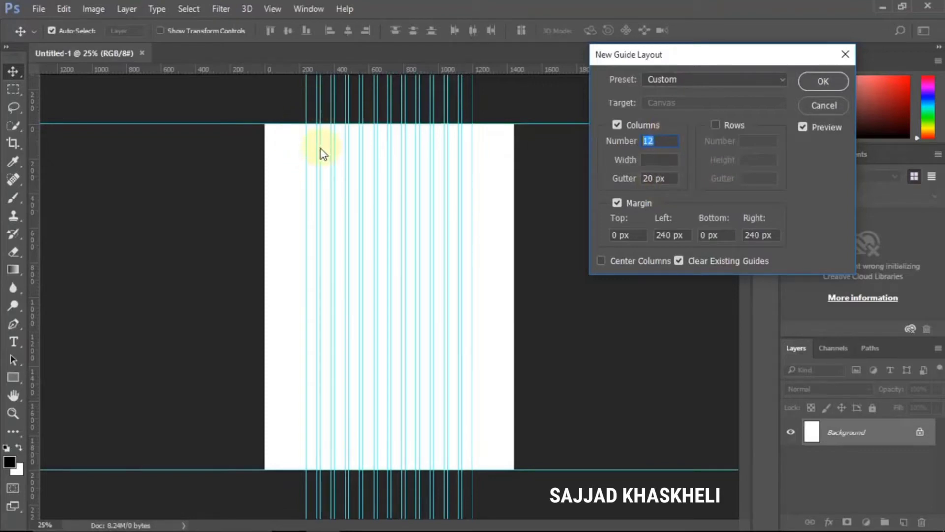
pyautogui.press('alt')
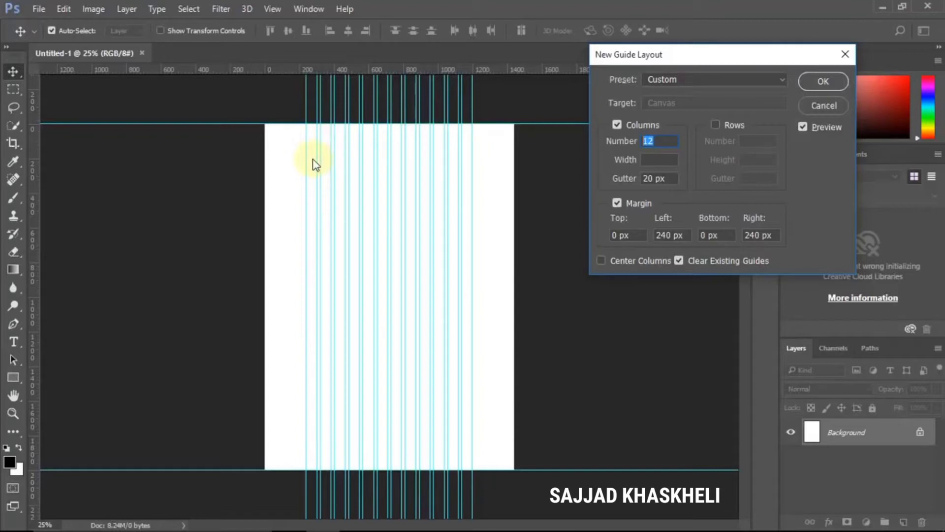
pyautogui.press('alt')
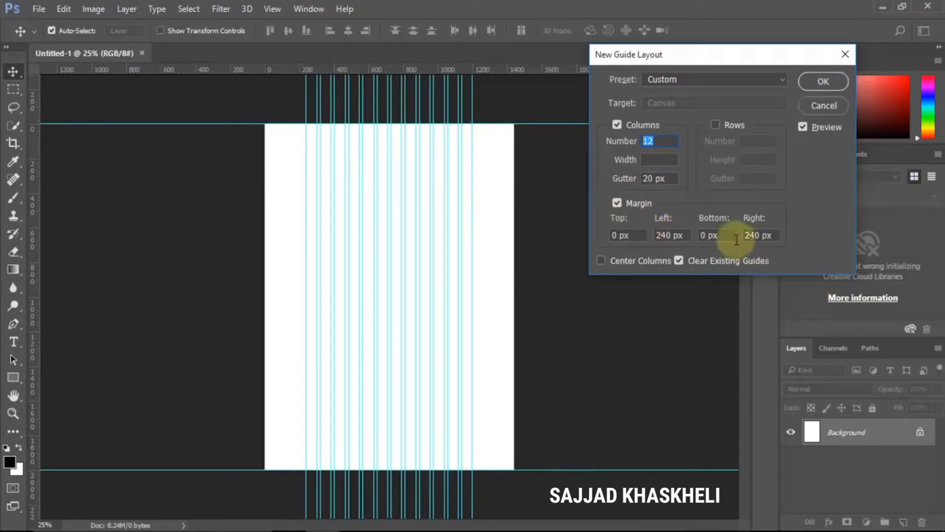
pyautogui.moveTo(739, 236); pyautogui.dragTo(771, 235)
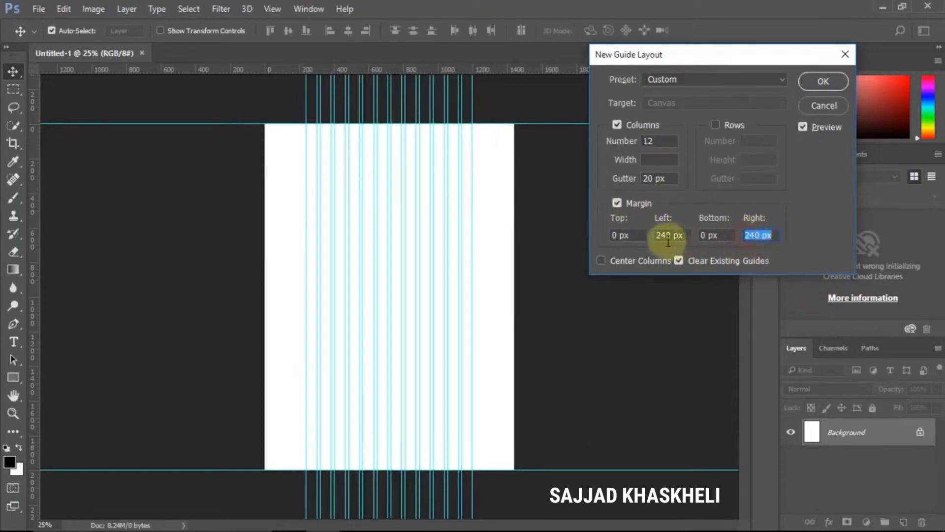
pyautogui.moveTo(673, 235); pyautogui.dragTo(686, 235)
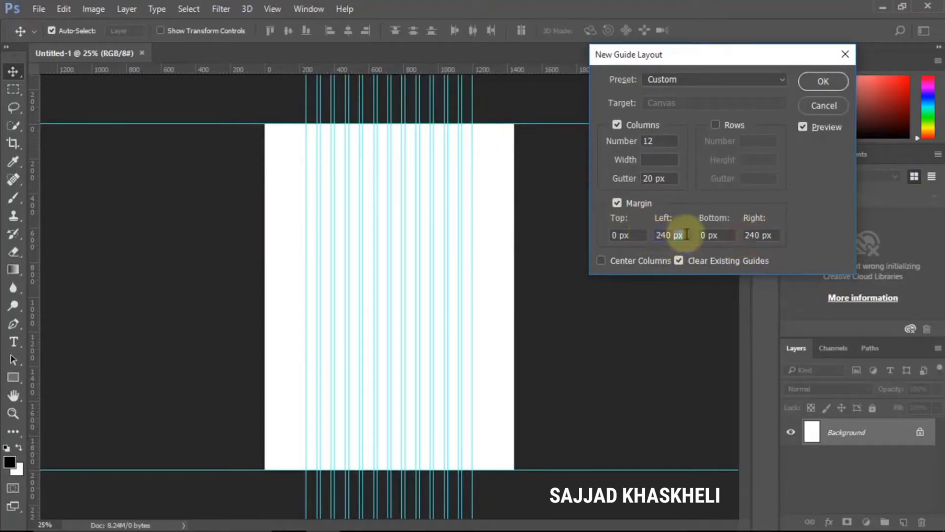
pyautogui.doubleClick(753, 234)
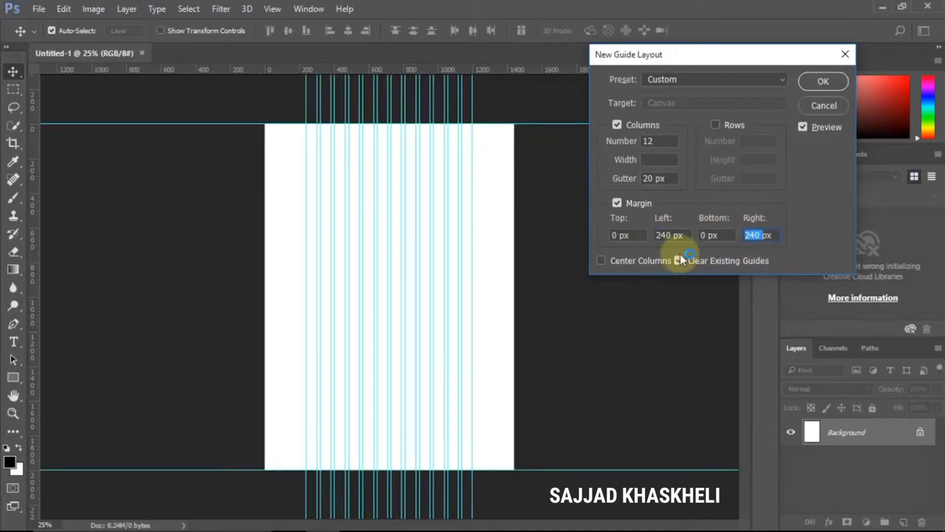
# Step: Open the Windows Calculator app
pyautogui.moveTo(238, 530)
pyautogui.click(174, 522)
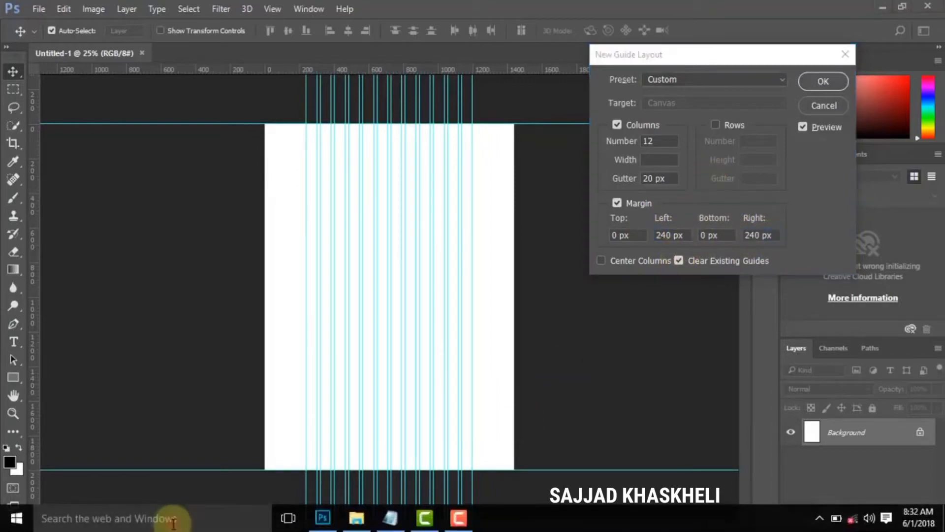
pyautogui.write('ca')
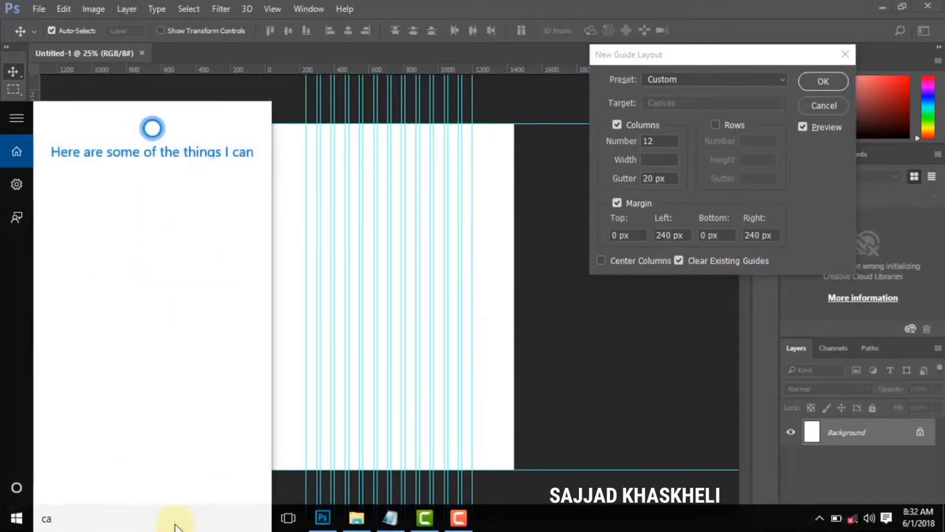
pyautogui.write('l')
pyautogui.press('Return')
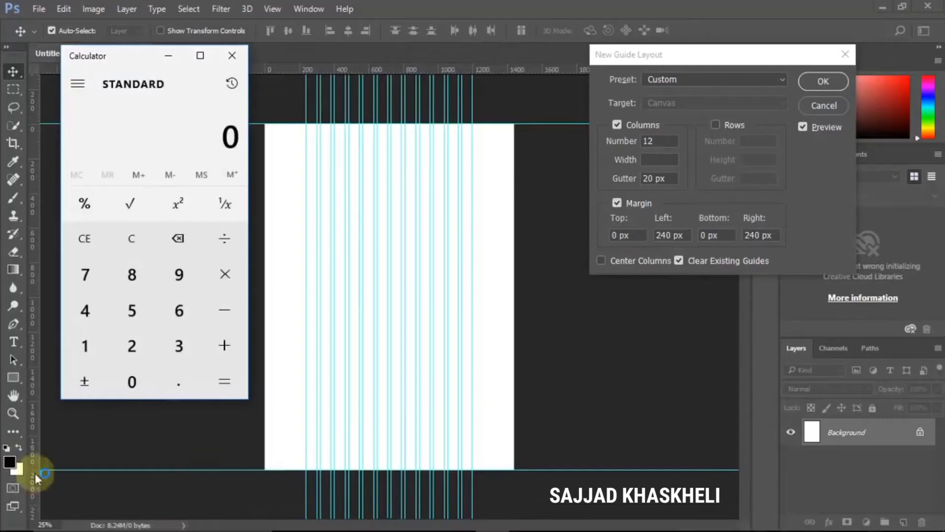
# Step: Subtract the 960 px content width from the 1440 px canvas width in the Calculator
pyautogui.click(87, 347)
pyautogui.click(91, 310)
pyautogui.click(91, 310)
pyautogui.click(132, 384)
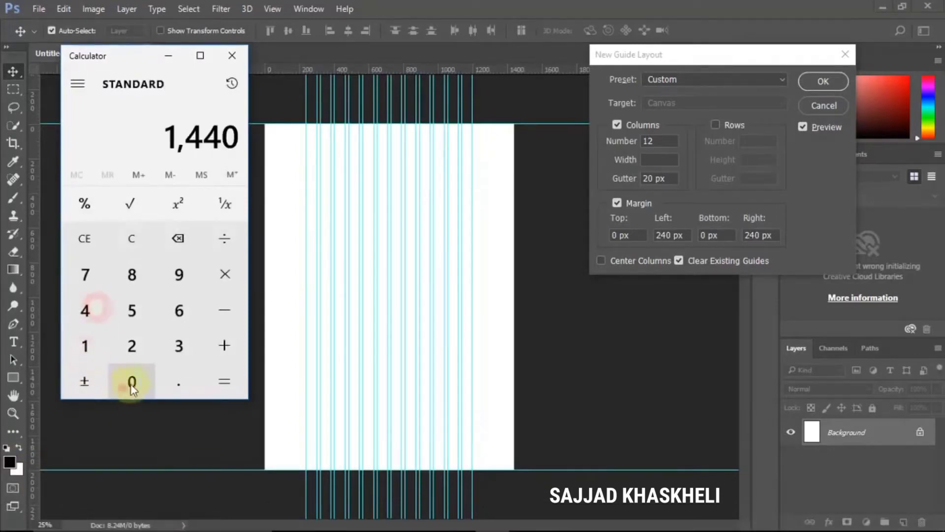
pyautogui.click(206, 315)
pyautogui.click(169, 285)
pyautogui.click(177, 311)
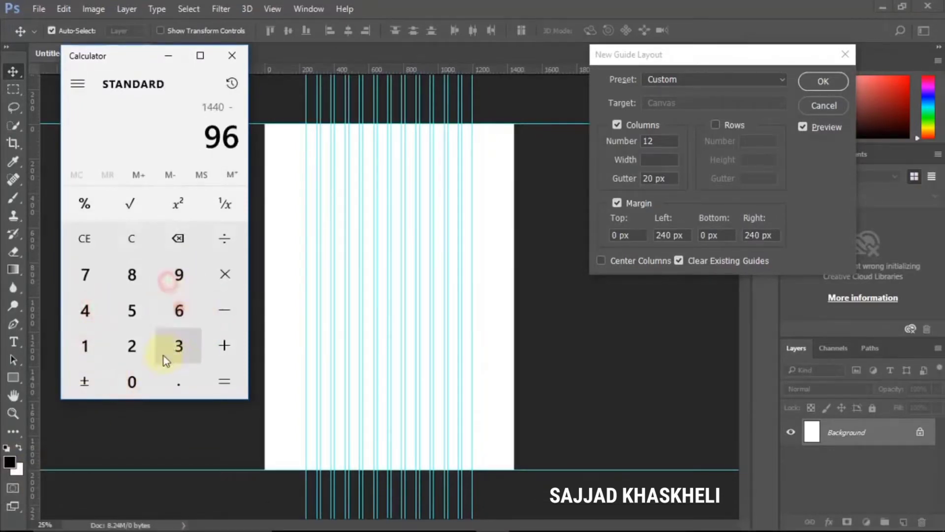
pyautogui.click(133, 379)
pyautogui.click(222, 374)
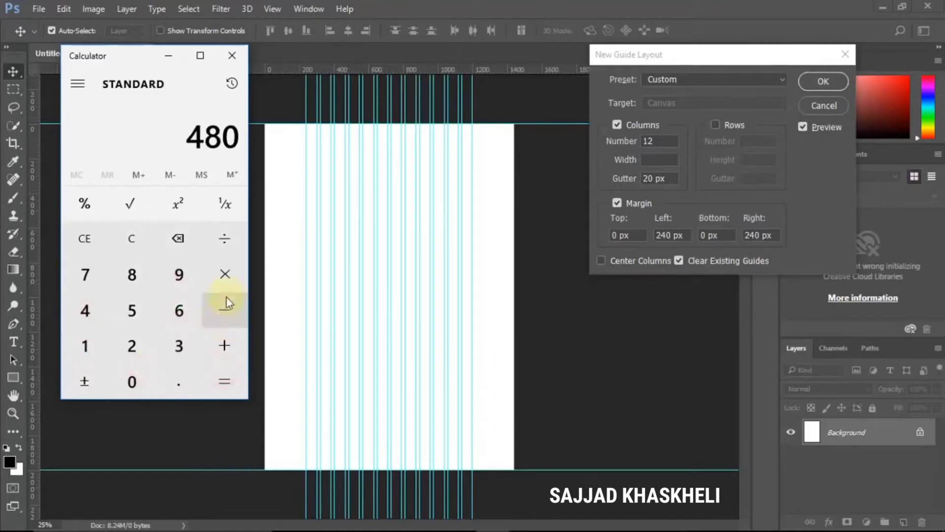
# Step: Divide the resulting difference by 2 to get the side margin and close the Calculator
pyautogui.click(224, 238)
pyautogui.click(141, 343)
pyautogui.click(206, 374)
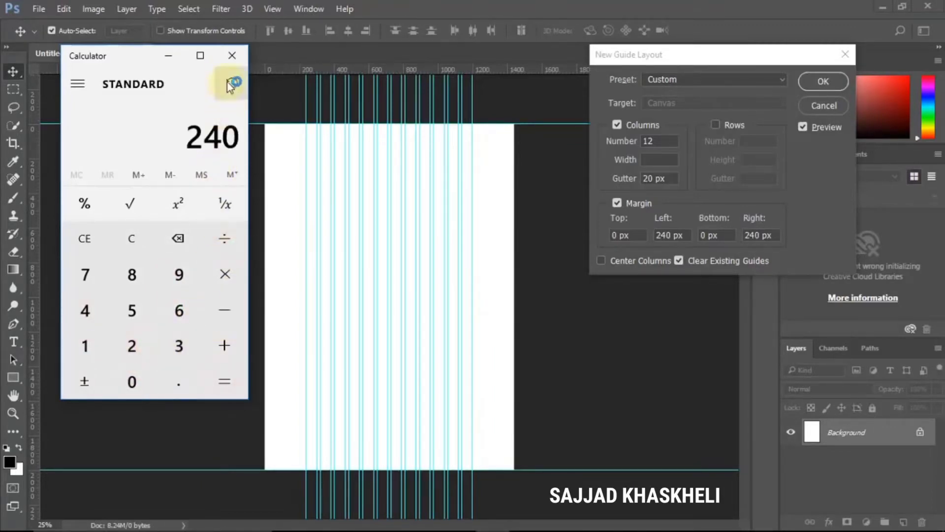
pyautogui.click(232, 55)
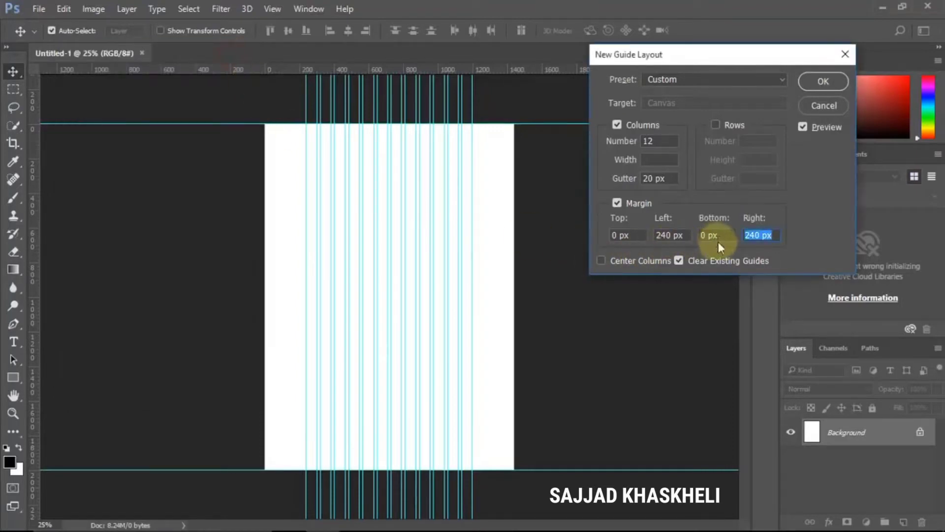
# Step: Apply the 12-column guide layout with its side margins to the canvas
pyautogui.click(814, 81)
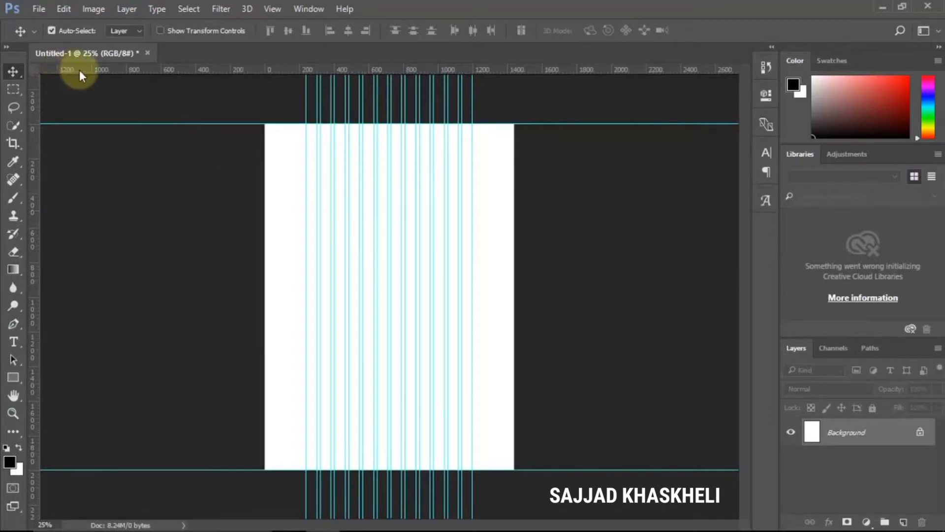
# Step: Place HNCK8997.jpg as a linked image and move it up to the canvas's upper edge
pyautogui.click(40, 10)
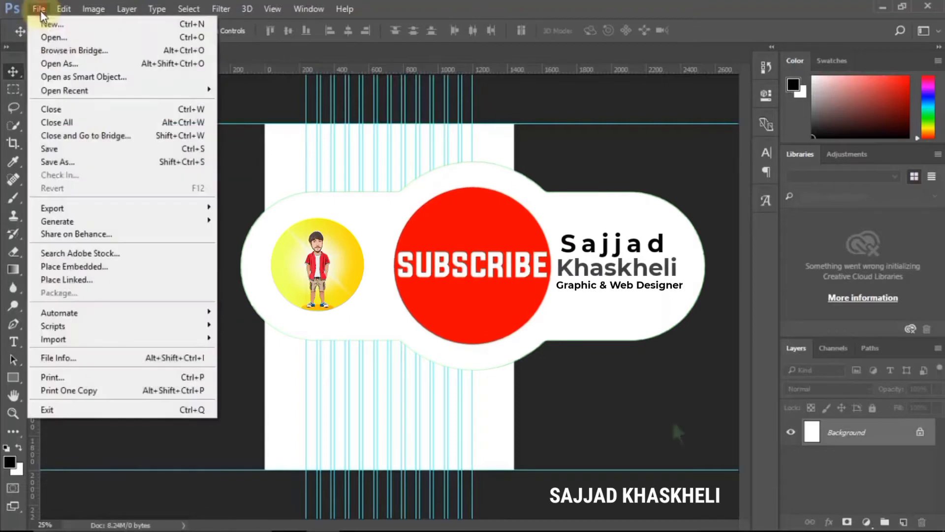
pyautogui.click(93, 279)
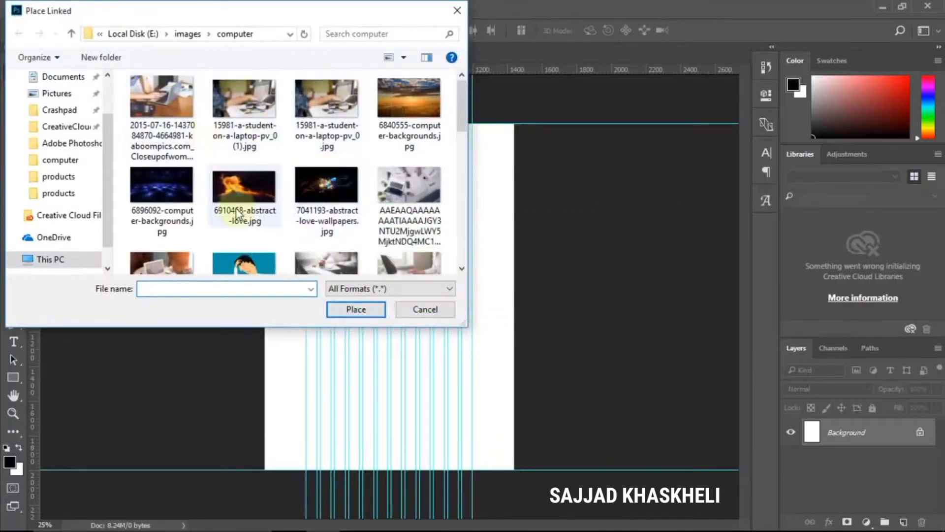
pyautogui.scroll(-5, 241, 207)
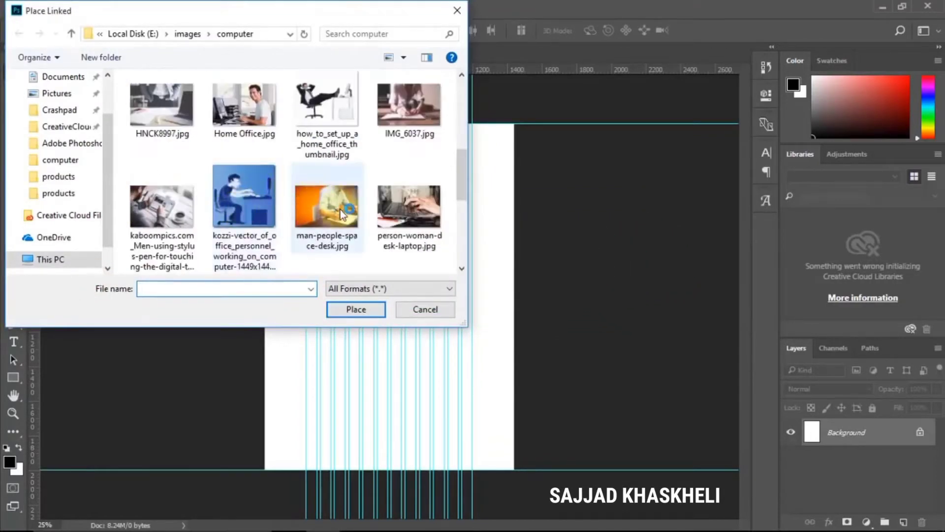
pyautogui.click(416, 105)
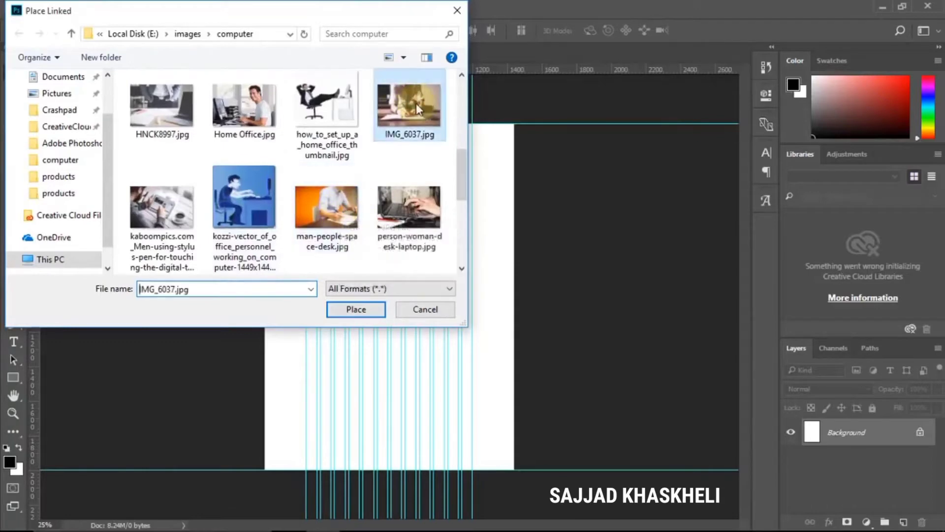
pyautogui.scroll(3, 329, 175)
pyautogui.scroll(-3, 259, 196)
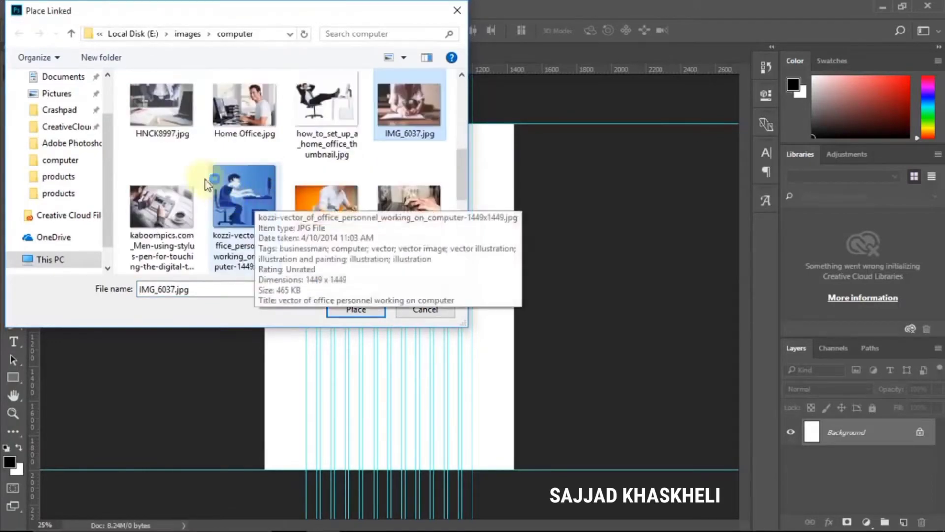
pyautogui.click(189, 129)
pyautogui.scroll(3, 195, 140)
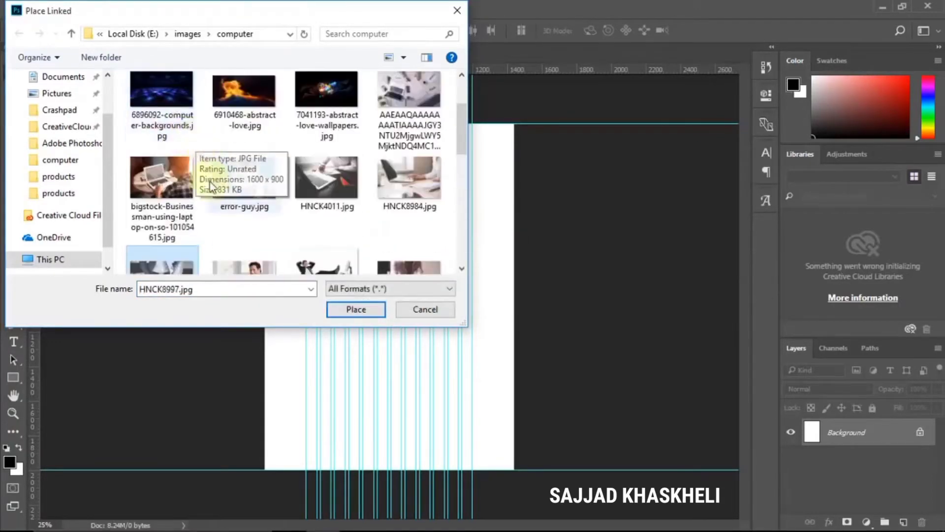
pyautogui.scroll(-3, 325, 226)
pyautogui.click(356, 309)
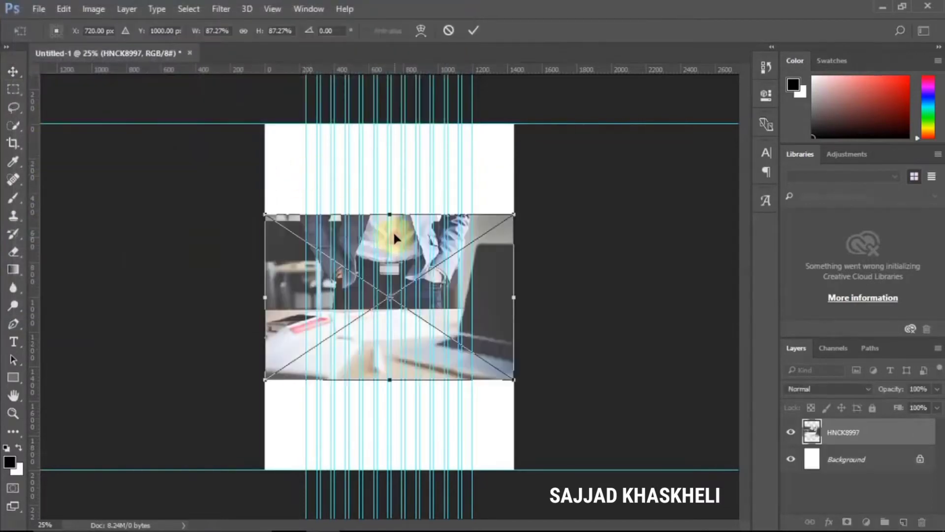
pyautogui.moveTo(393, 230); pyautogui.dragTo(391, 142)
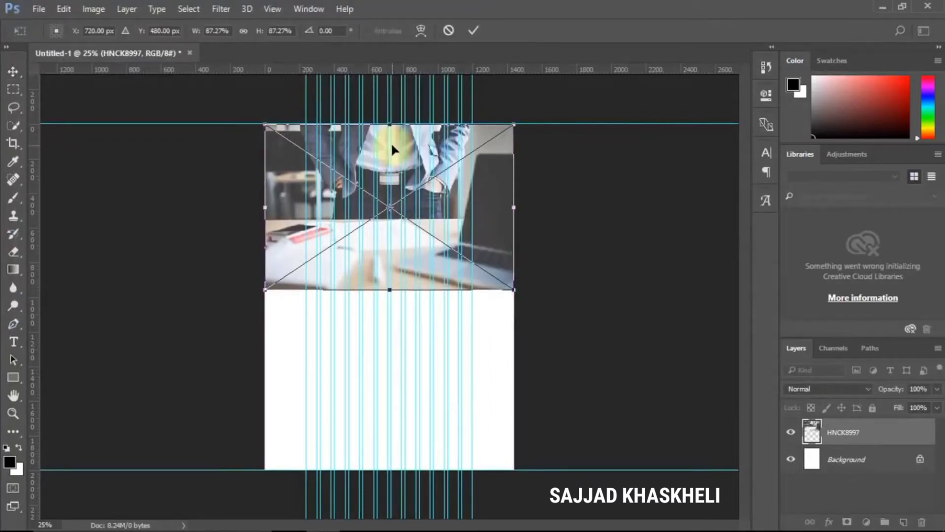
pyautogui.press('Return')
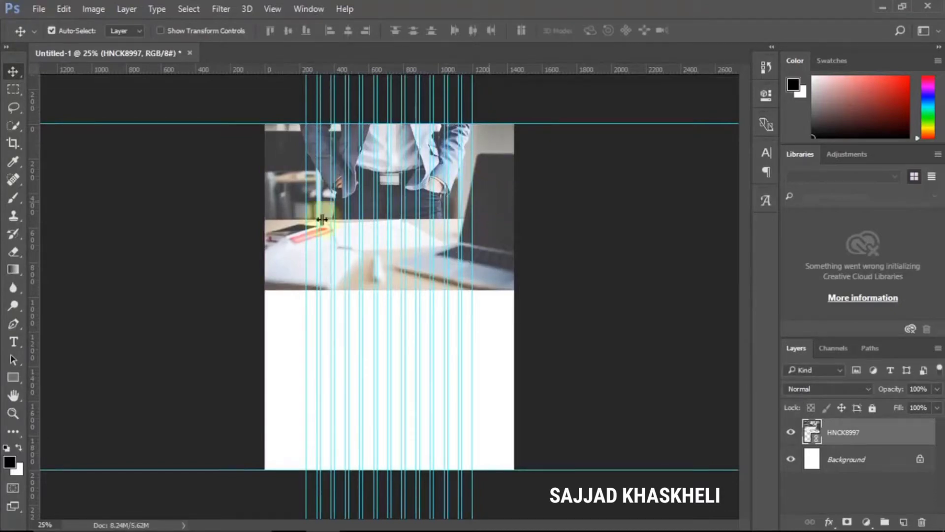
# Step: Delete the placed HNCK8997 image layer from the document
pyautogui.click(42, 12)
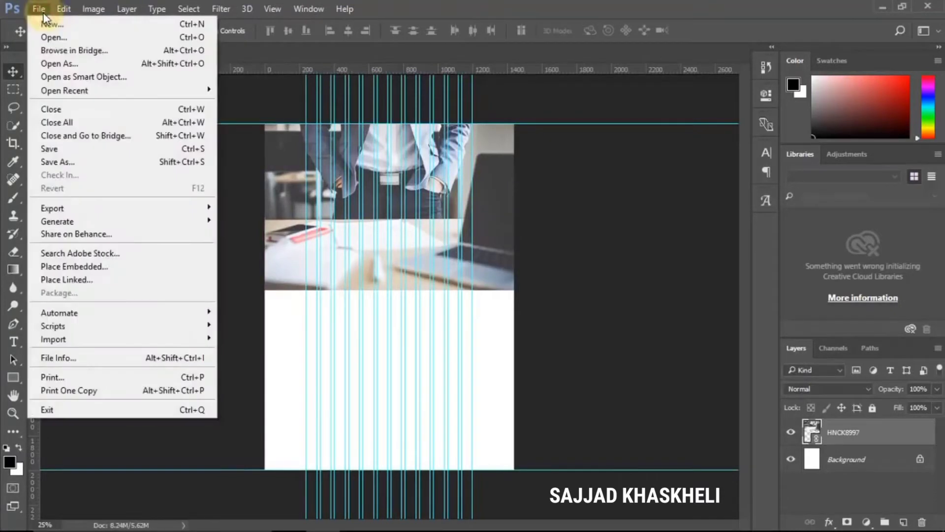
pyautogui.click(567, 199)
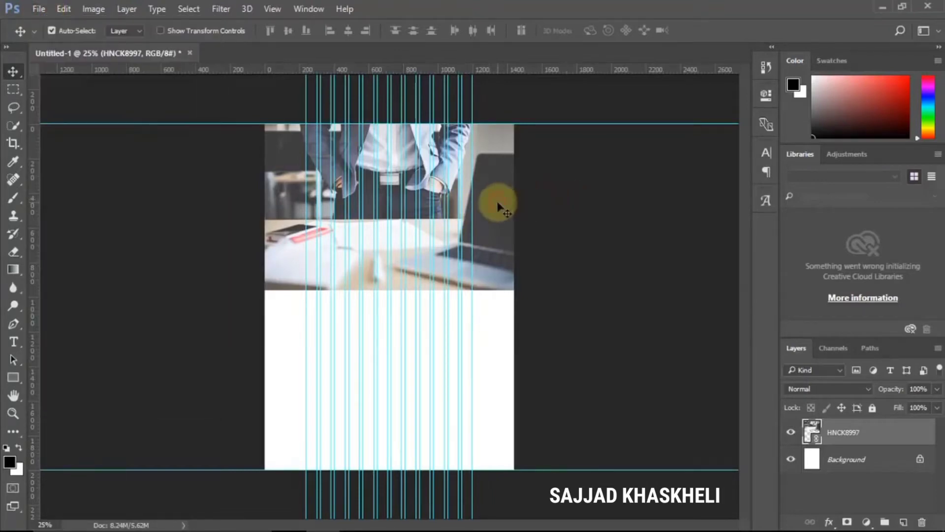
pyautogui.press('Delete')
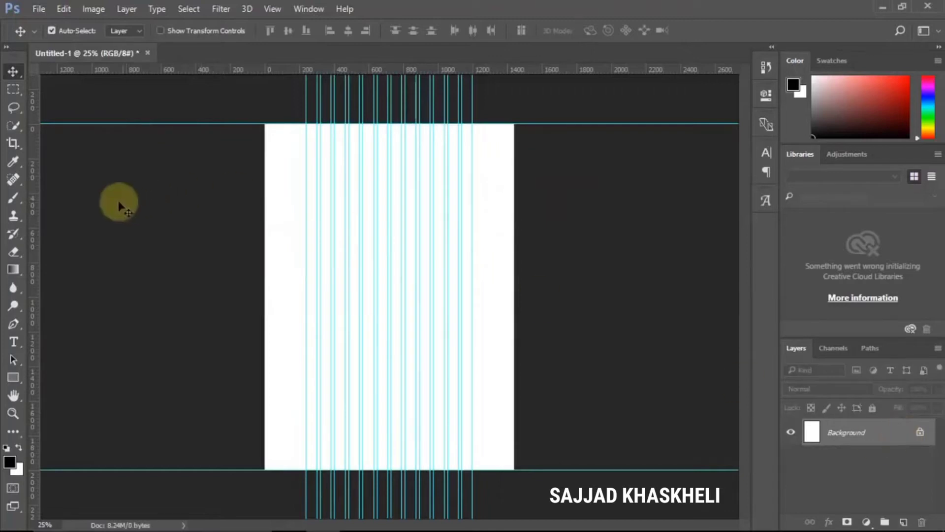
# Step: Draw a black rectangle about 1472 x 712 px across the full width of the canvas from its upper edge
pyautogui.click(13, 377)
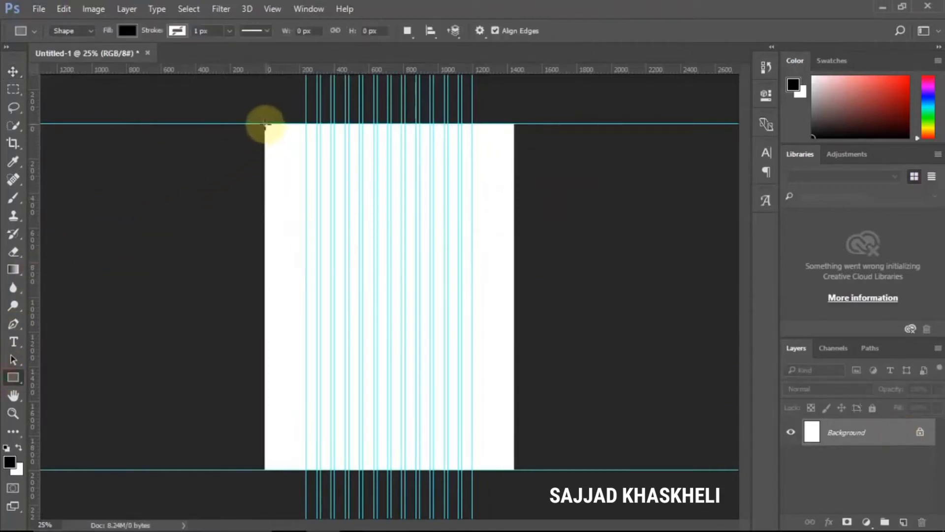
pyautogui.moveTo(264, 124); pyautogui.dragTo(517, 247)
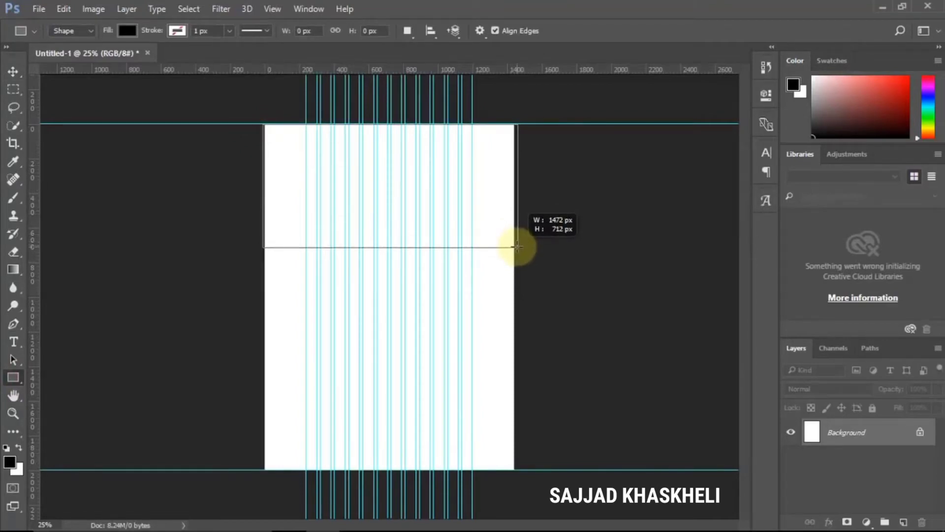
pyautogui.moveTo(517, 246); pyautogui.dragTo(517, 246)
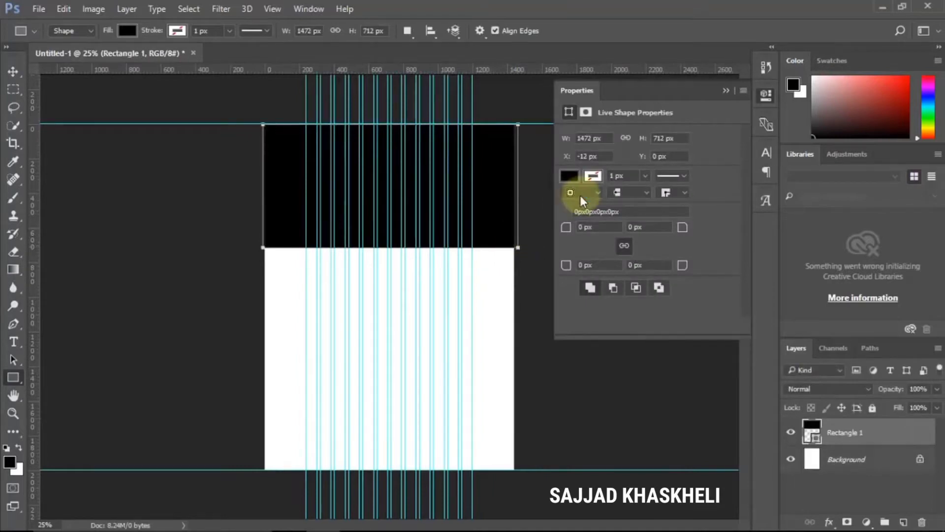
# Step: Reduce the black rectangle's height to about 496 px, keeping its upper edge in place
pyautogui.click(13, 71)
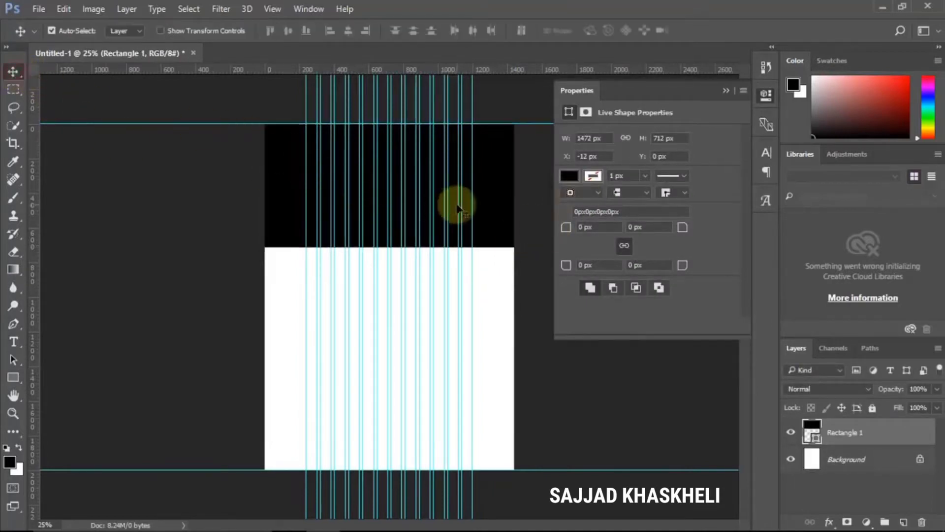
pyautogui.hotkey('ctrl', 't')
pyautogui.moveTo(389, 246); pyautogui.dragTo(390, 206)
pyautogui.press('Return')
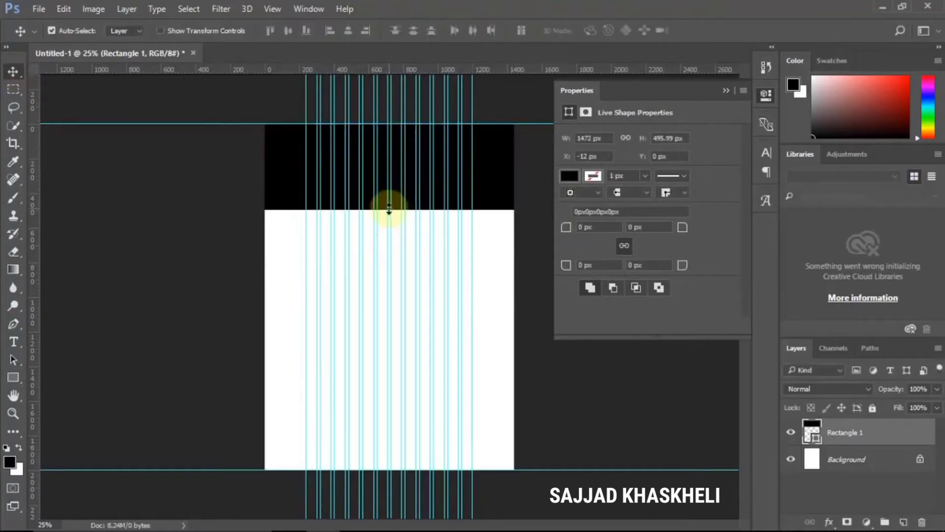
# Step: Deselect the rectangle layer, set the document zoom to 100% and collapse the document properties
pyautogui.click(43, 519)
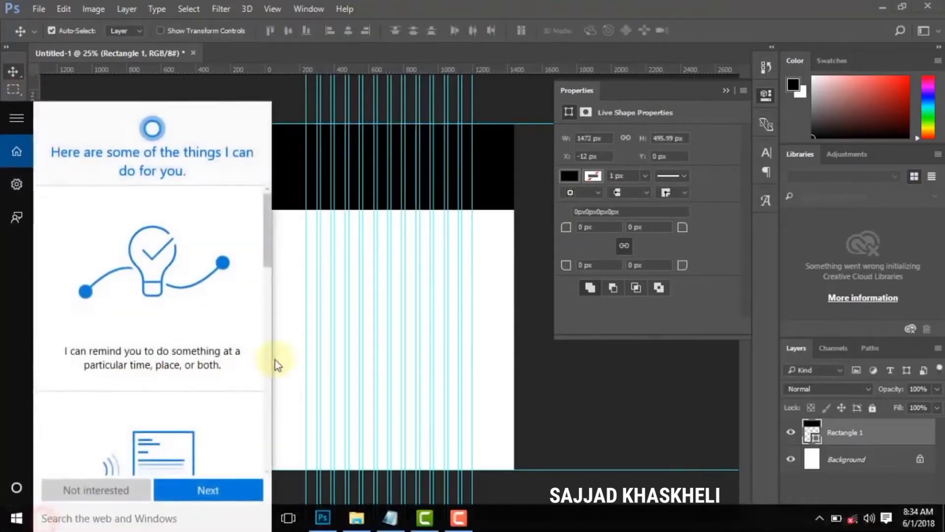
pyautogui.click(308, 322)
pyautogui.click(148, 408)
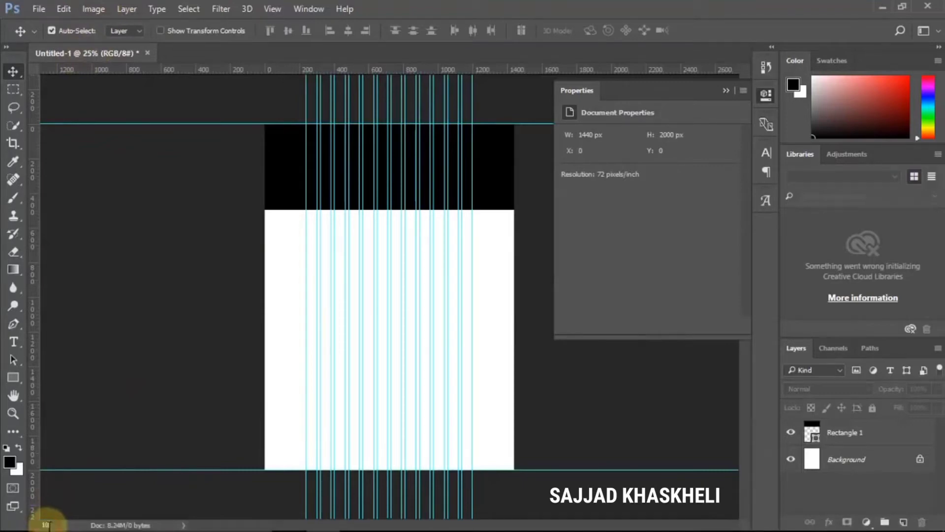
pyautogui.press('Return')
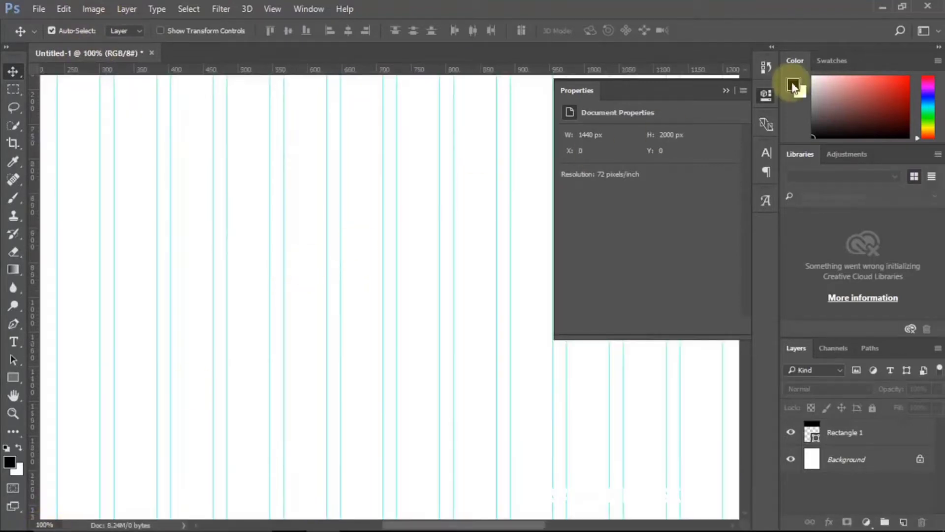
pyautogui.click(727, 90)
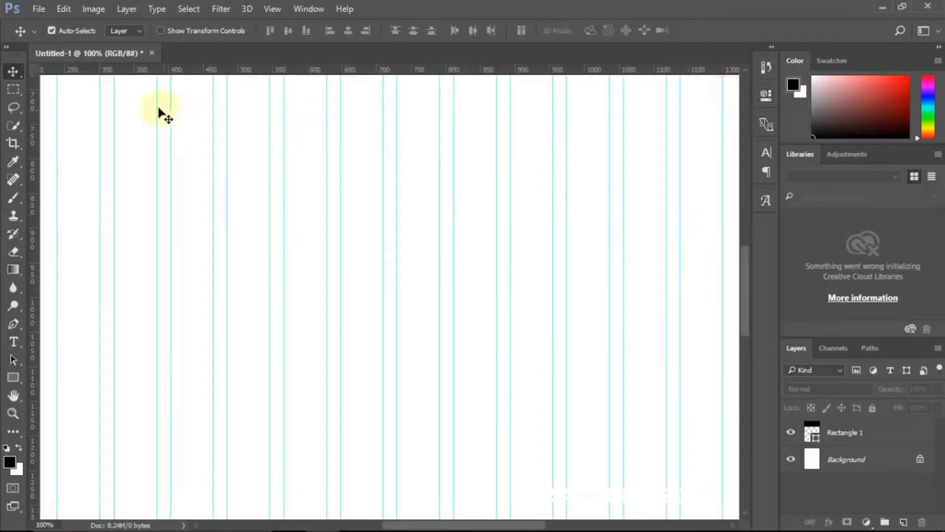
# Step: Float the document in its own window, widen it across the workspace and zoom the canvas to 66.7%
pyautogui.moveTo(123, 57); pyautogui.dragTo(374, 83)
pyautogui.hotkey('ctrl', '0')
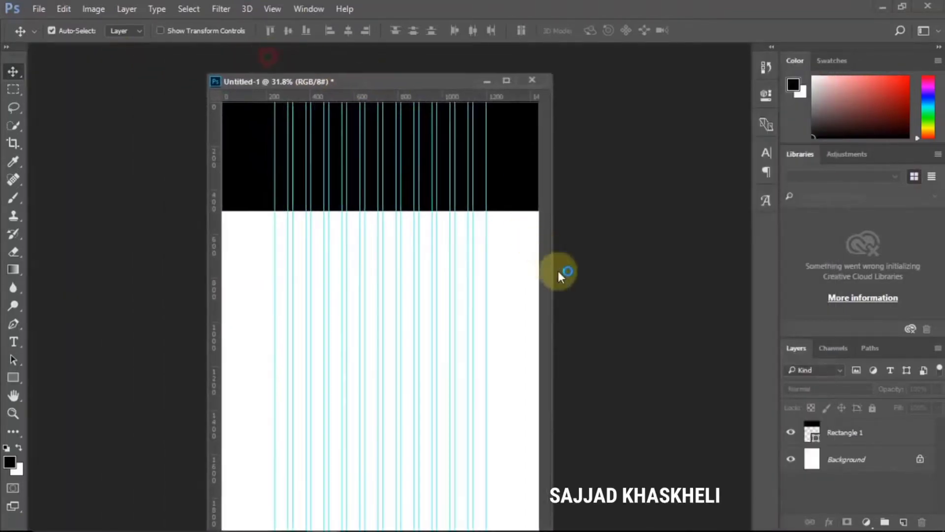
pyautogui.moveTo(551, 268); pyautogui.dragTo(734, 284)
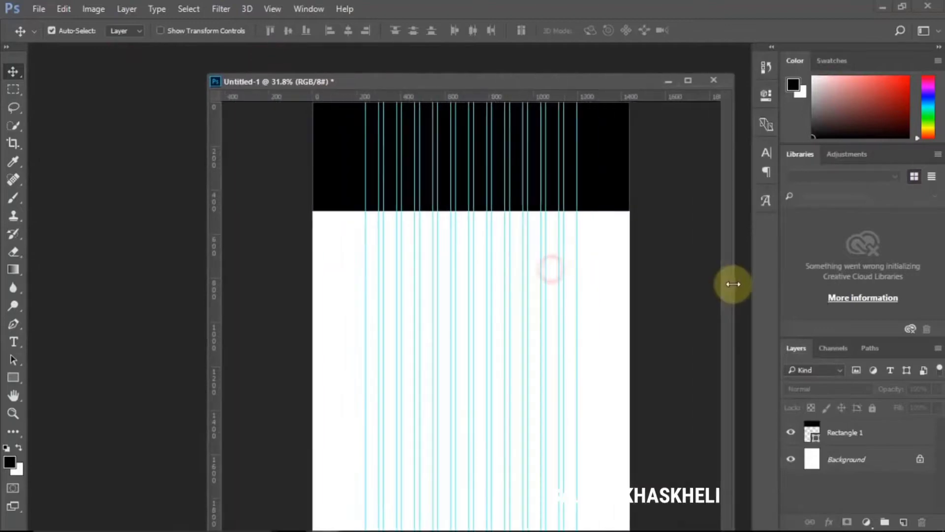
pyautogui.hotkey('ctrl', '+')
pyautogui.hotkey('ctrl', '+')
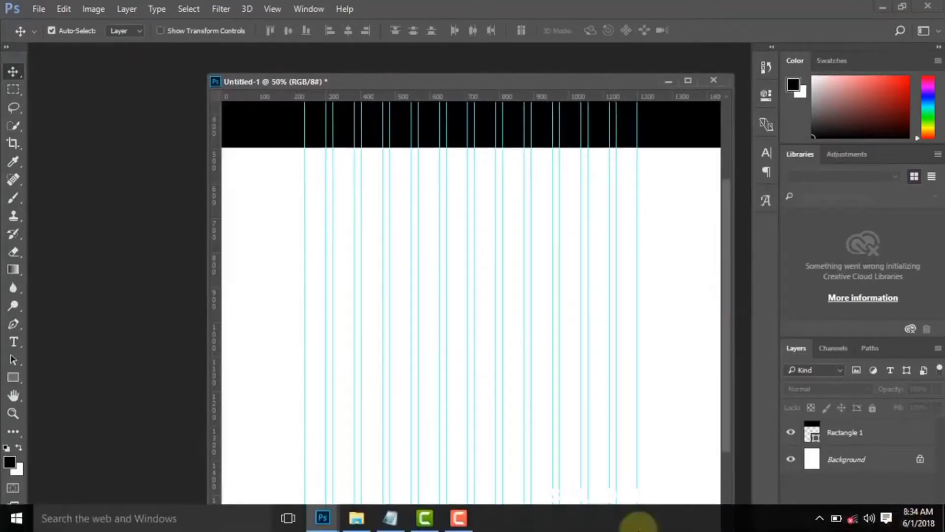
pyautogui.moveTo(207, 276); pyautogui.dragTo(19, 281)
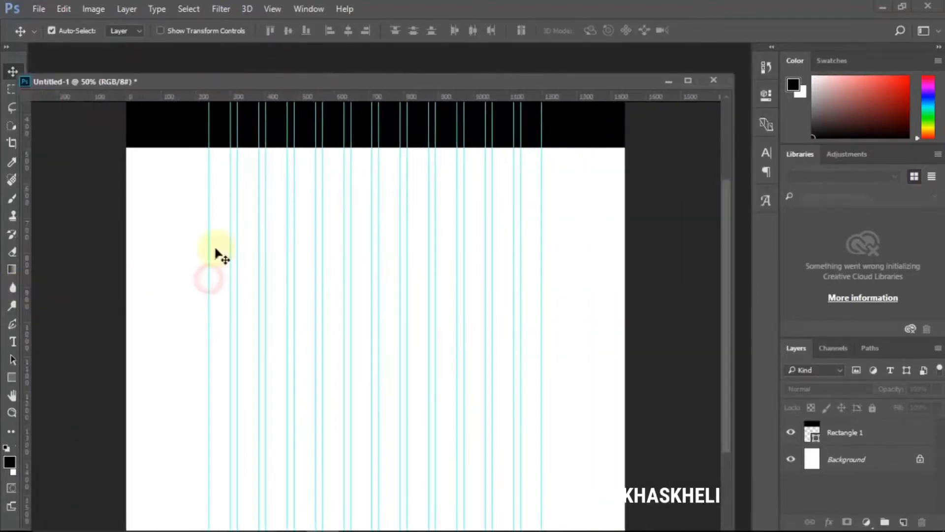
pyautogui.hotkey('ctrl', '+')
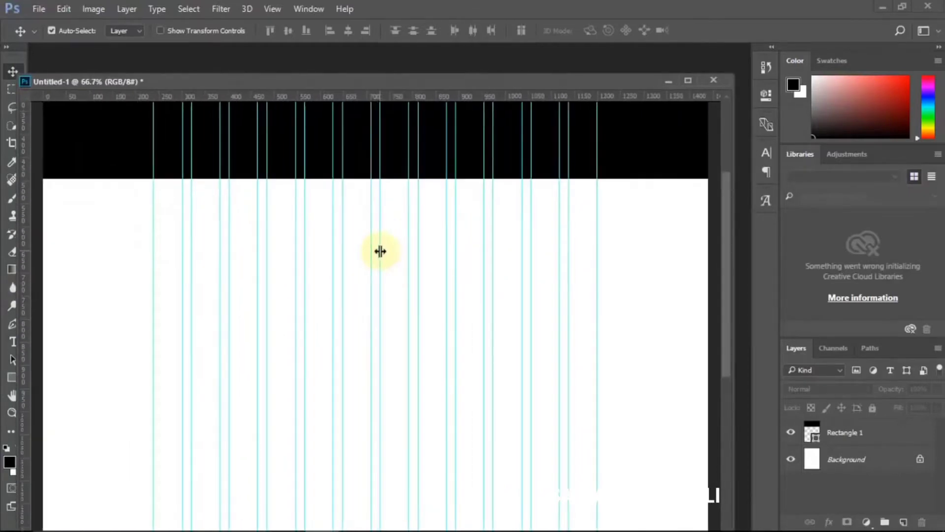
pyautogui.scroll(5, 380, 252)
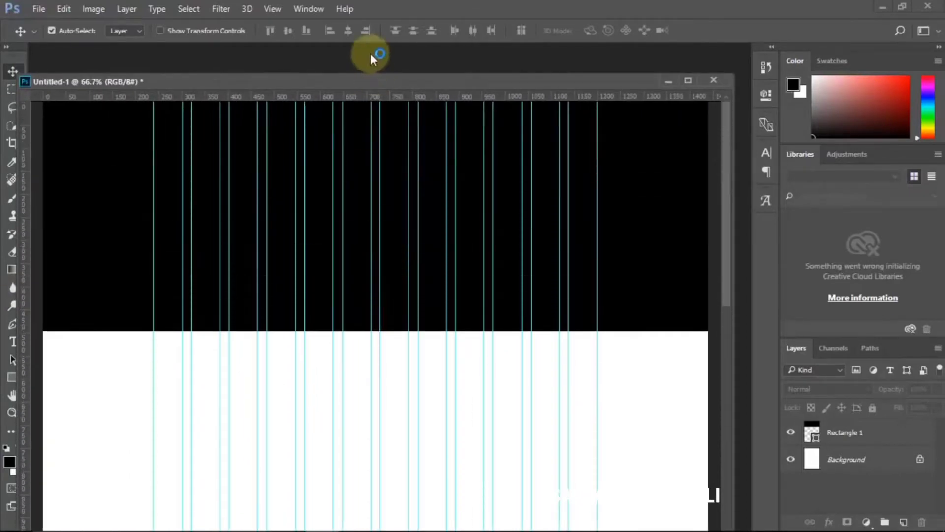
pyautogui.moveTo(371, 84); pyautogui.dragTo(422, 88)
pyautogui.hotkey('ctrl', '+')
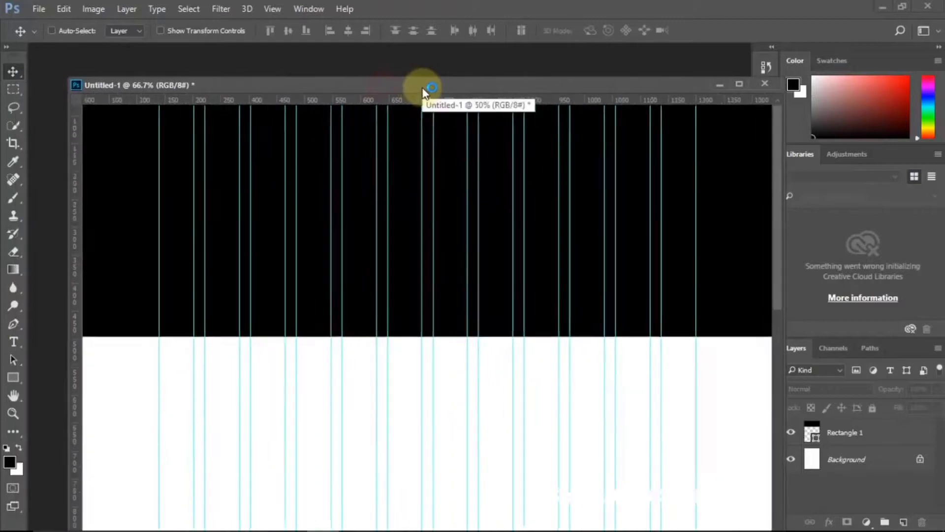
pyautogui.scroll(3, 486, 186)
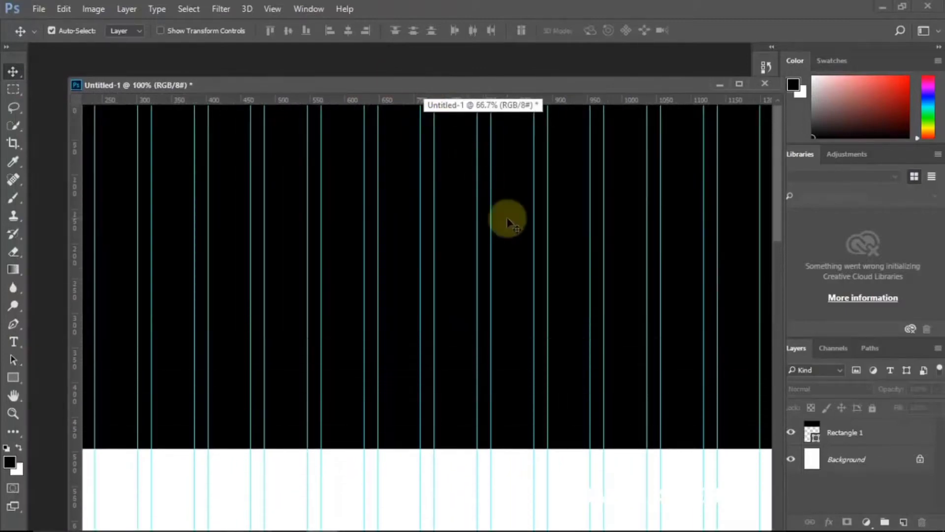
pyautogui.moveTo(68, 210); pyautogui.dragTo(1, 210)
pyautogui.moveTo(295, 85); pyautogui.dragTo(360, 77)
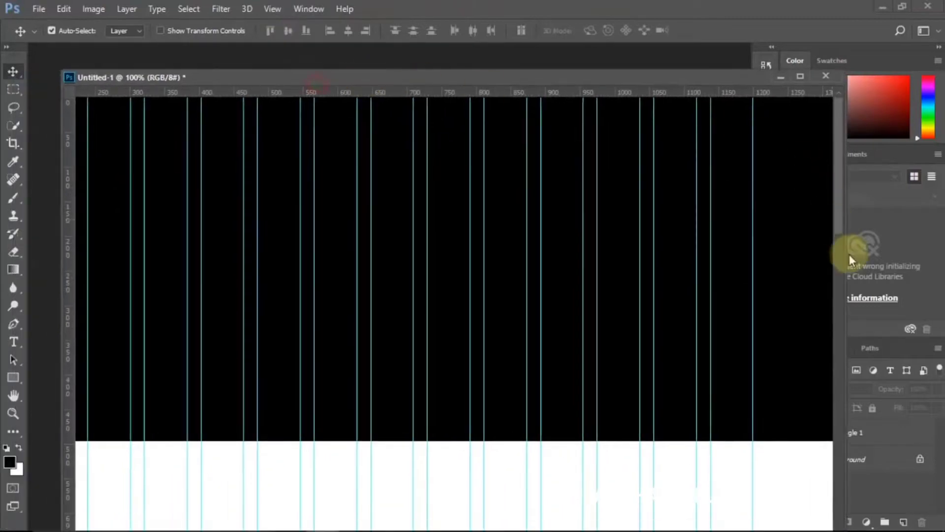
pyautogui.moveTo(843, 277); pyautogui.dragTo(922, 268)
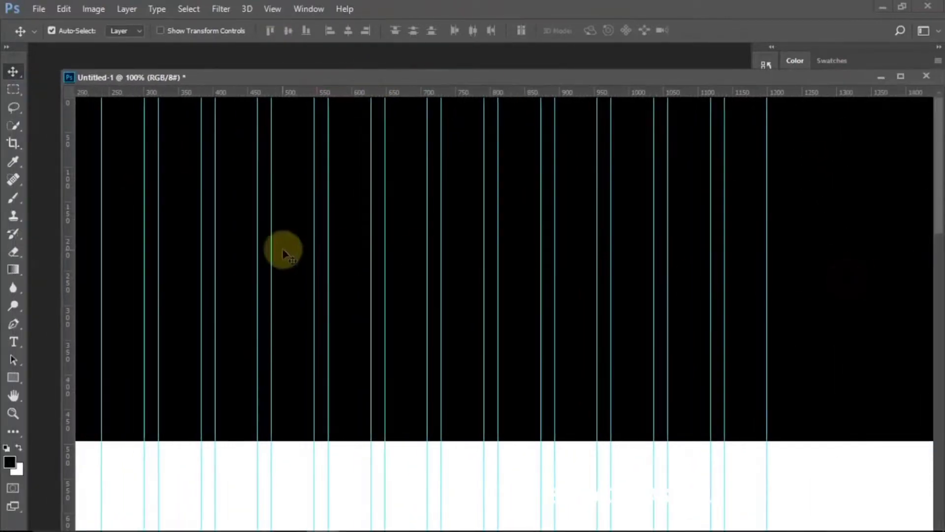
pyautogui.moveTo(62, 238); pyautogui.dragTo(2, 237)
pyautogui.moveTo(271, 79); pyautogui.dragTo(368, 98)
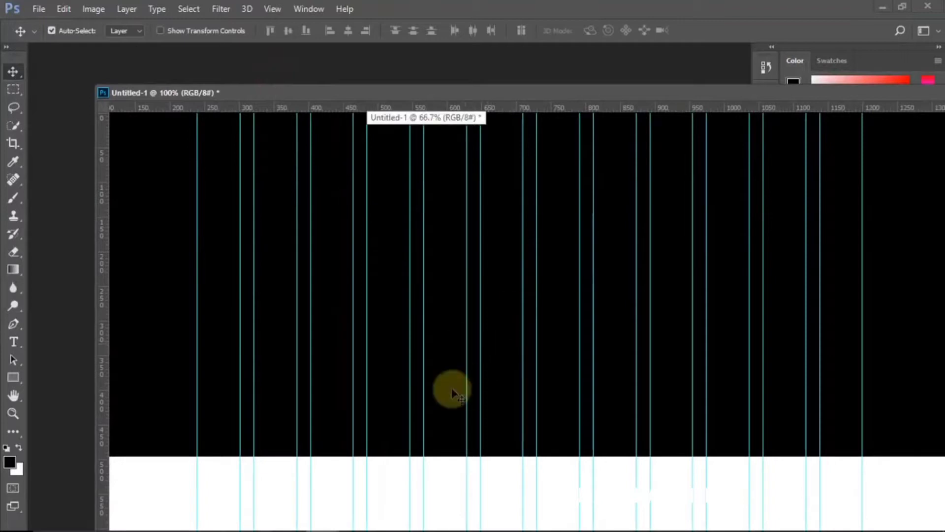
# Step: Duplicate the black header rectangle and place the copy across the full width along the page's lower edge
pyautogui.moveTo(448, 91); pyautogui.dragTo(371, 132)
pyautogui.hotkey('ctrl', '0')
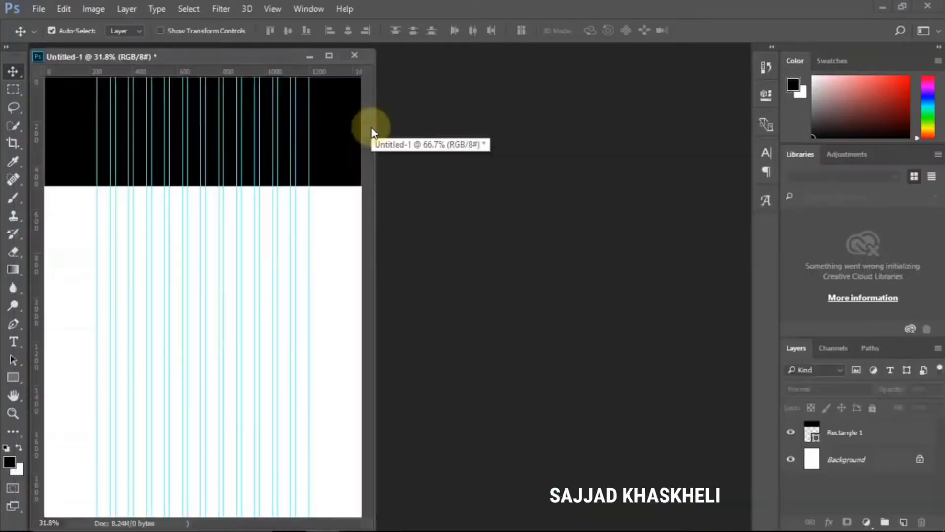
pyautogui.moveTo(254, 58); pyautogui.dragTo(435, 56)
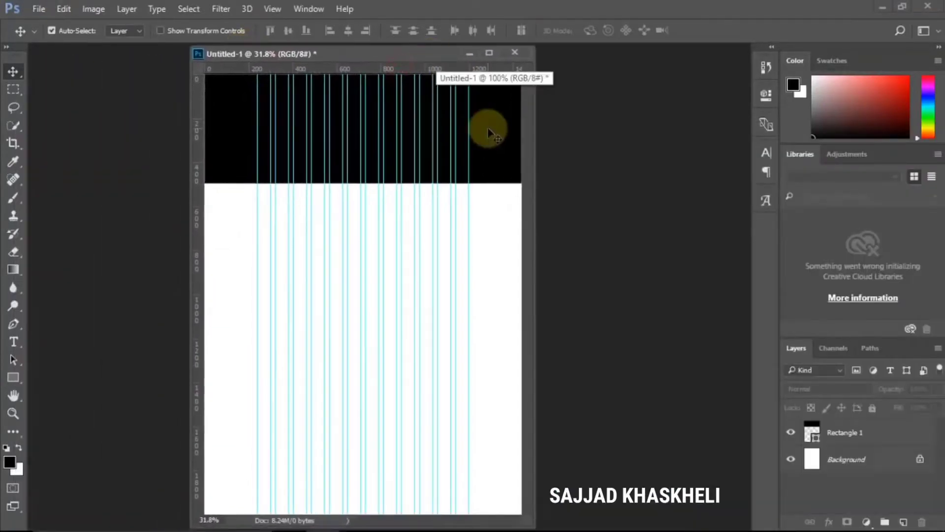
pyautogui.click(490, 143)
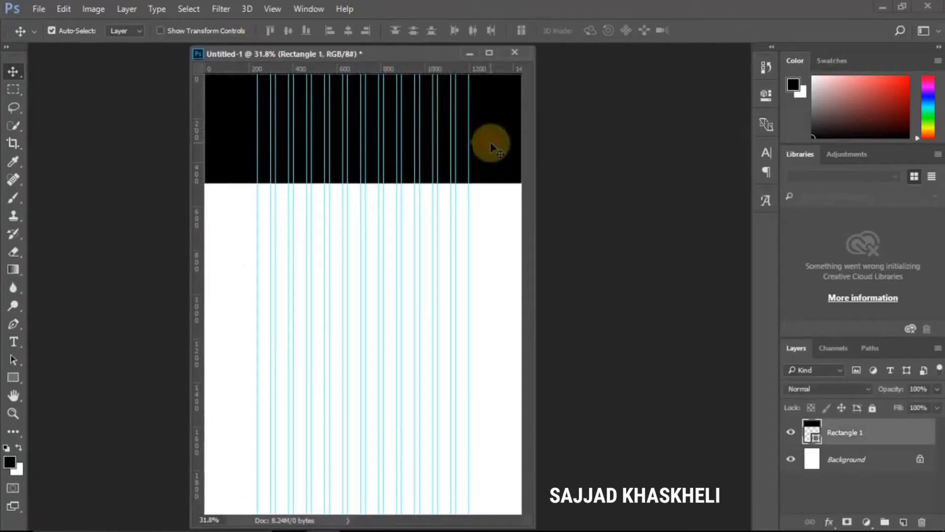
pyautogui.moveTo(489, 143); pyautogui.dragTo(490, 475)
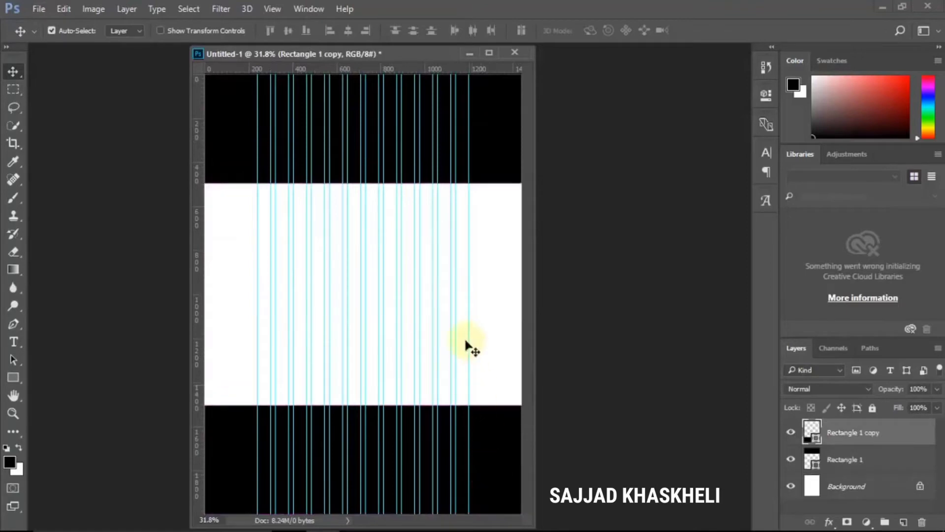
# Step: Try a copy of the upper black rectangle midway down the page and undo the duplication
pyautogui.scroll(-1, 466, 332)
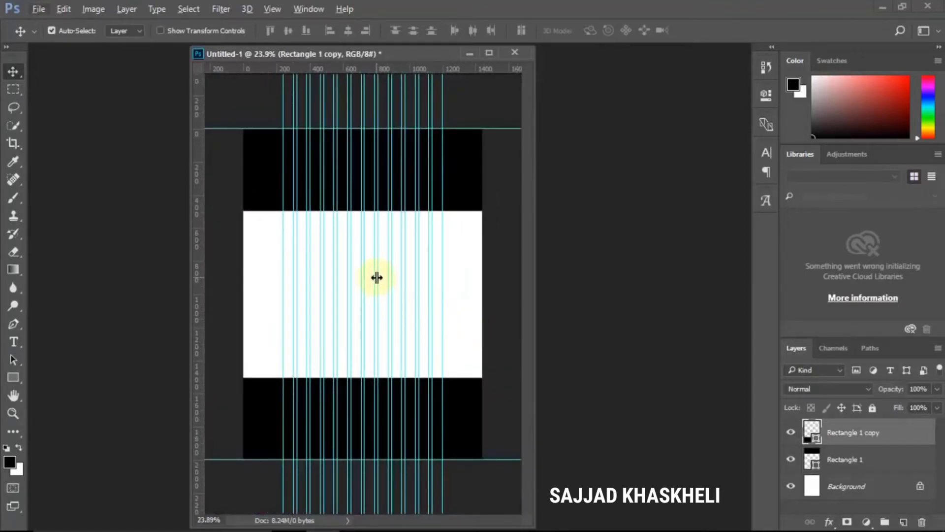
pyautogui.scroll(-2, 368, 274)
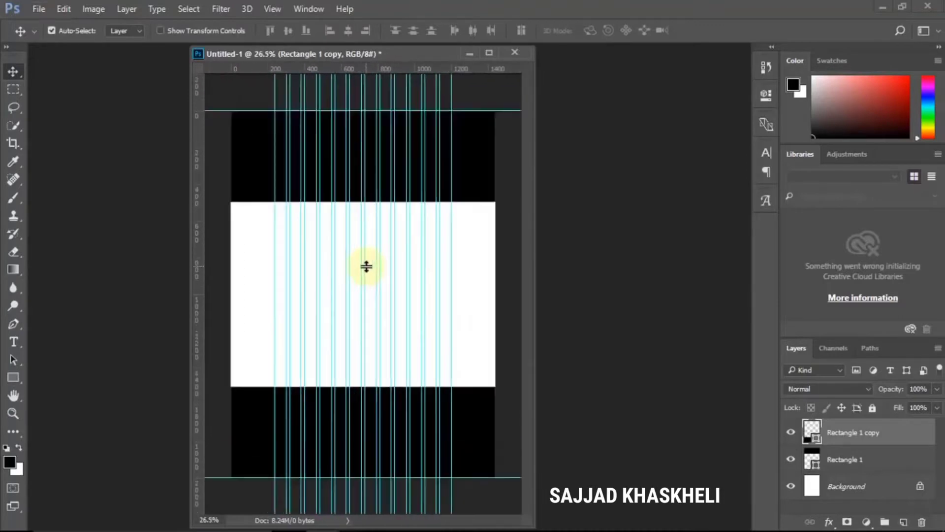
pyautogui.scroll(-1, 367, 265)
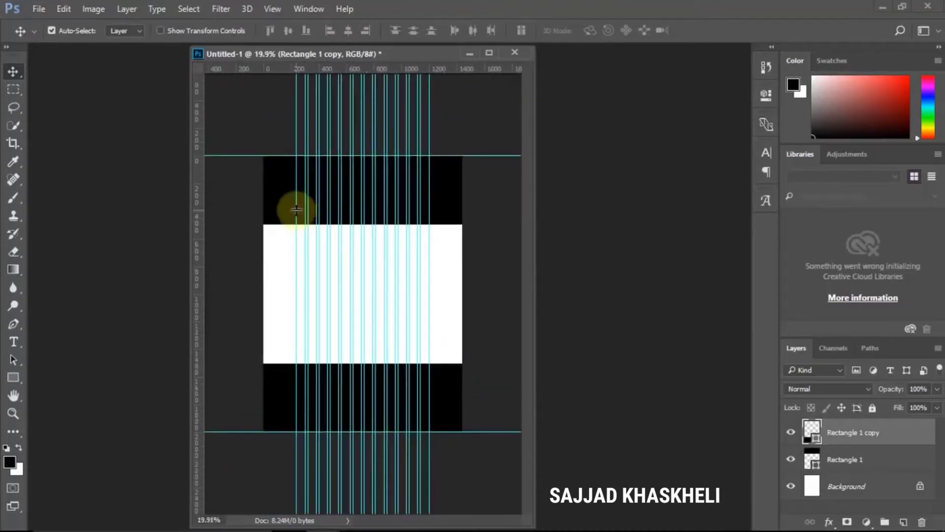
pyautogui.scroll(1, 295, 210)
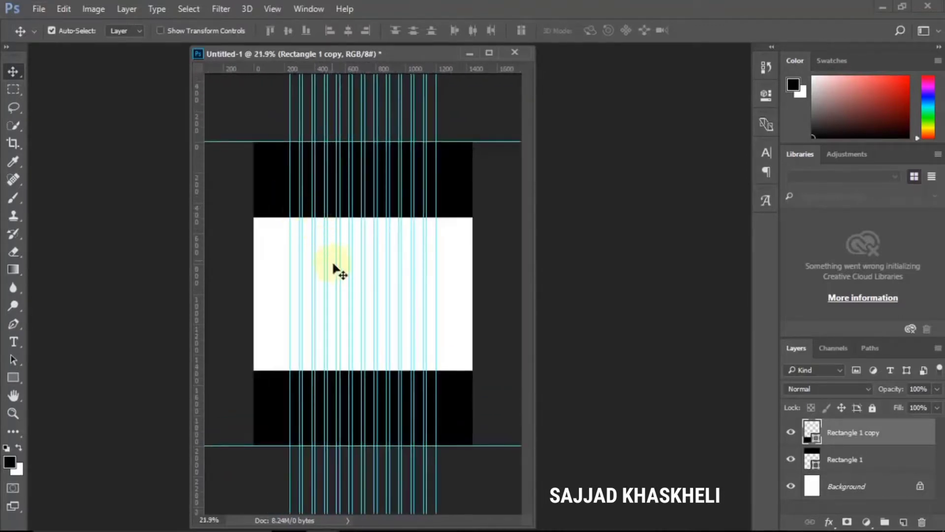
pyautogui.click(268, 196)
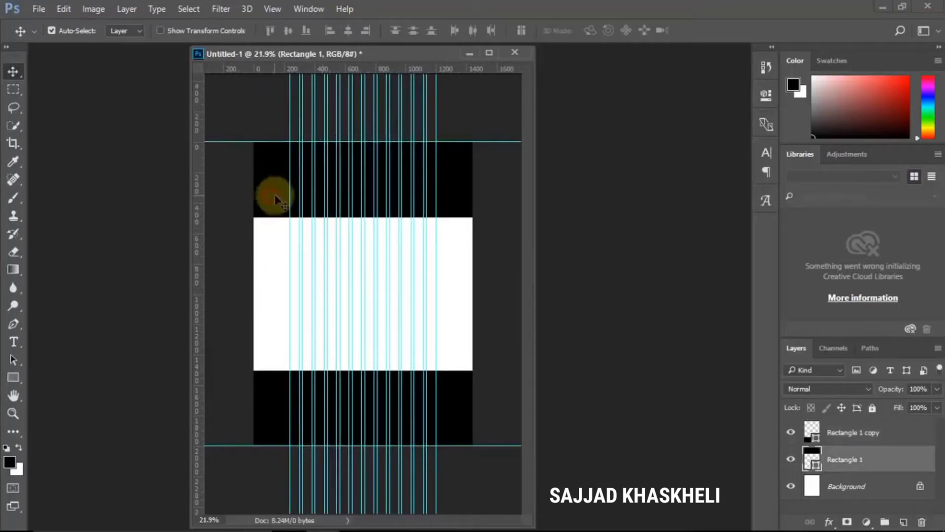
pyautogui.moveTo(278, 193); pyautogui.dragTo(268, 302)
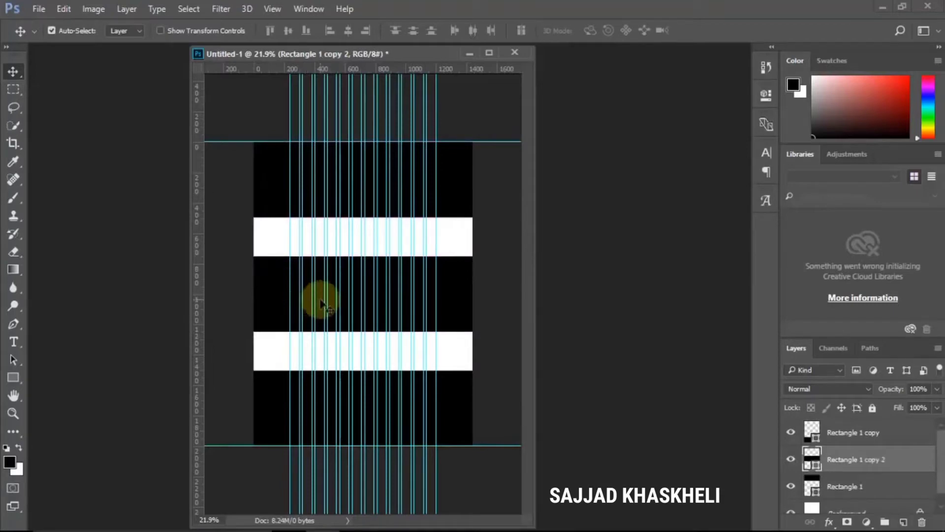
pyautogui.hotkey('ctrl', 'z')
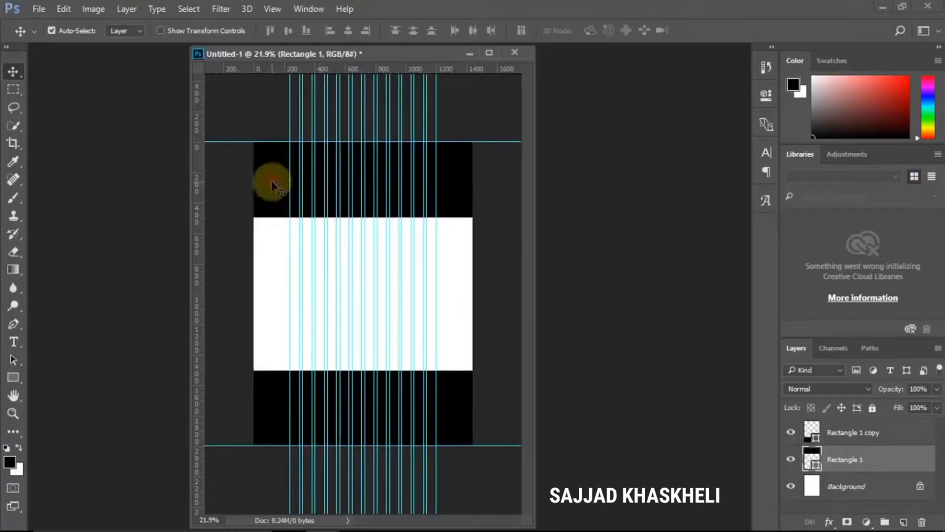
# Step: Place HNCK4011.jpg as a linked image aligned to the page's upper edge and clip it to the upper rectangle
pyautogui.click(38, 9)
pyautogui.click(84, 281)
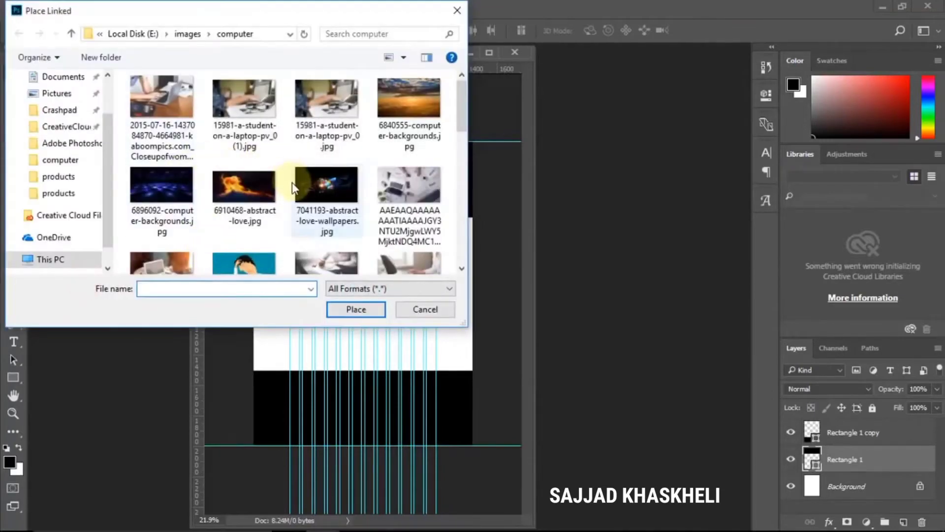
pyautogui.scroll(-3, 282, 224)
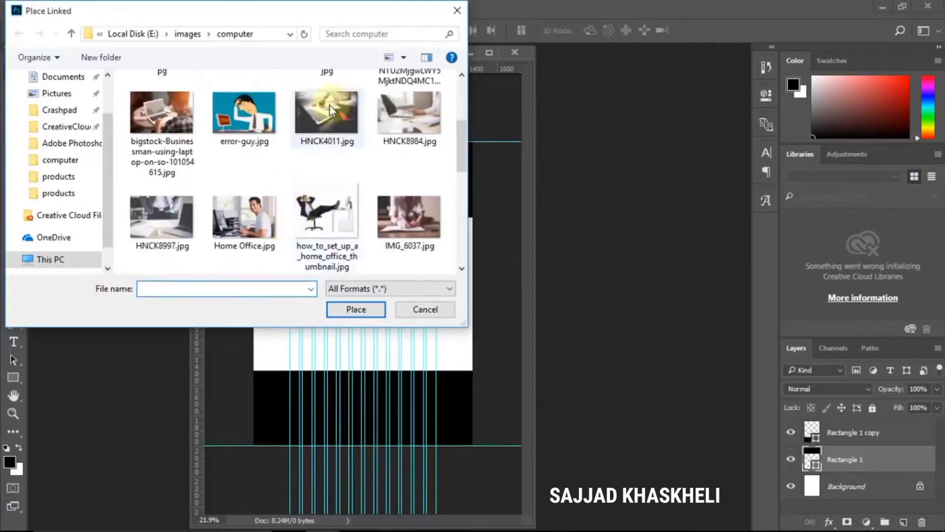
pyautogui.click(330, 105)
pyautogui.click(362, 309)
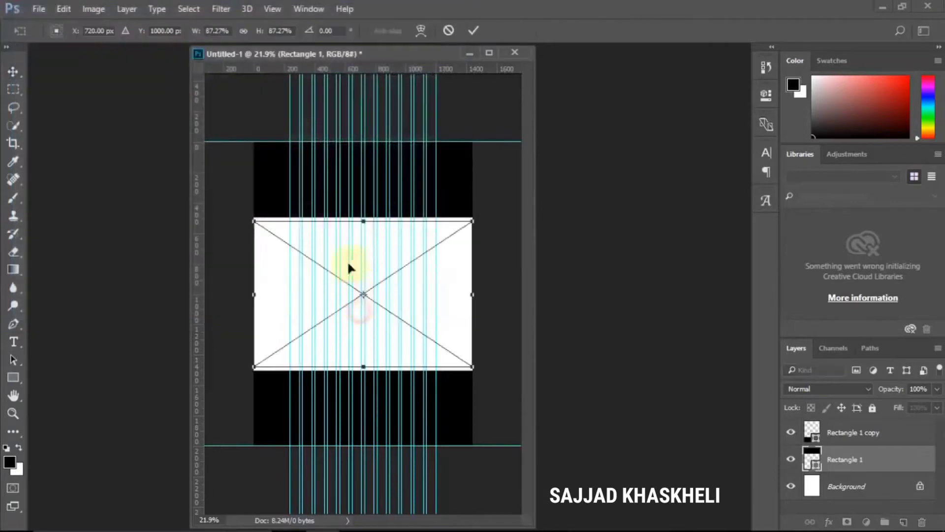
pyautogui.moveTo(347, 242); pyautogui.dragTo(339, 159)
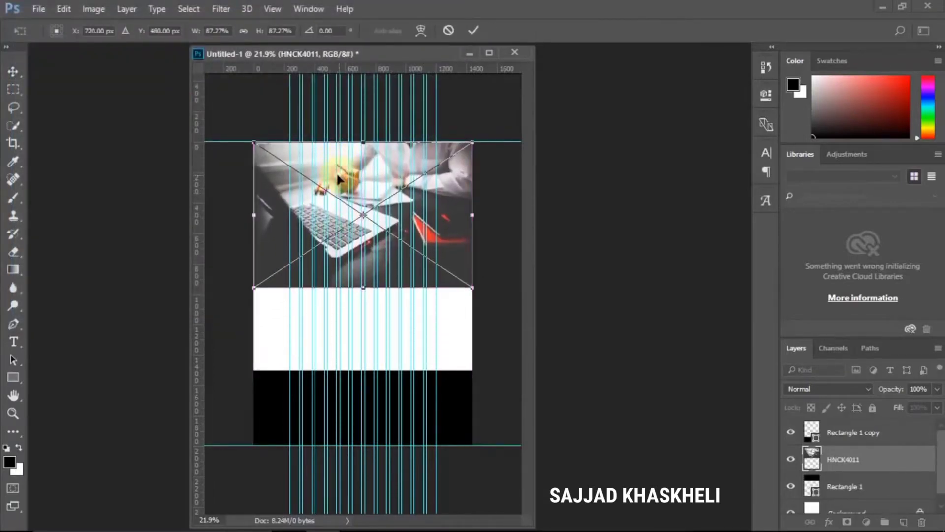
pyautogui.doubleClick(413, 232)
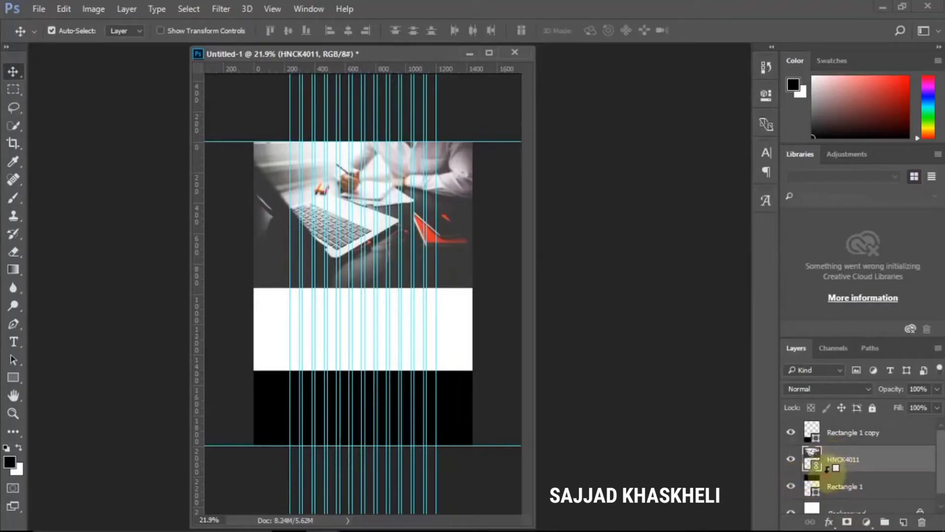
pyautogui.keyDown('alt'); pyautogui.click(827, 468); pyautogui.keyUp('alt')
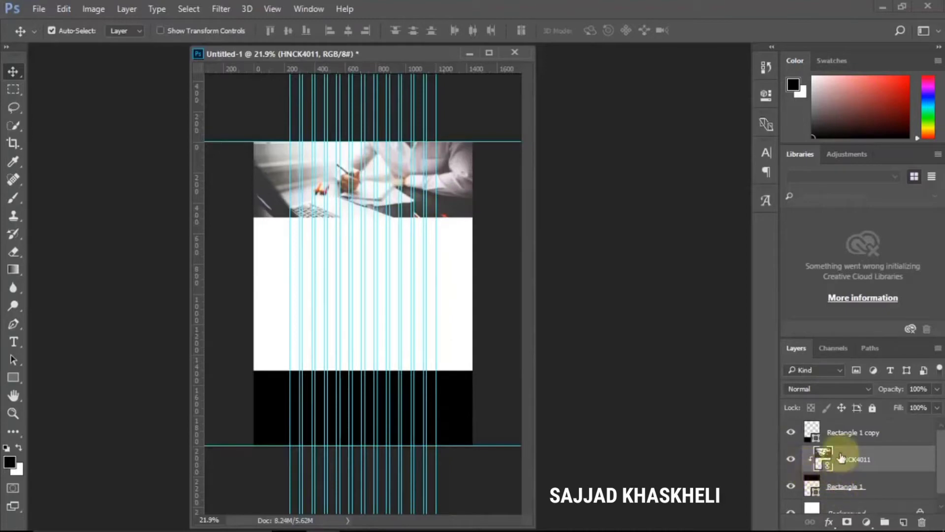
# Step: Embed the 2015-07-16 kaboompics laptop photo above the lower rectangle's layer, move it over that rectangle and clip it to the shape
pyautogui.click(840, 438)
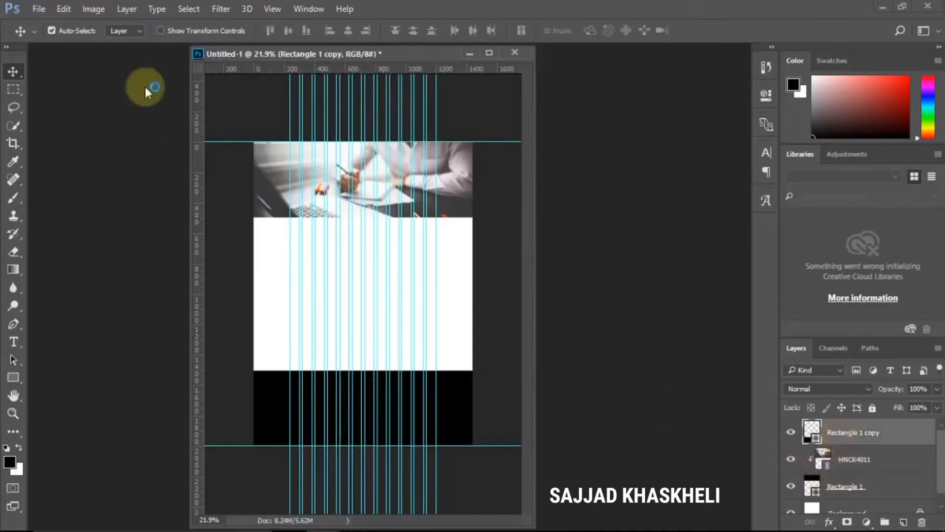
pyautogui.click(49, 10)
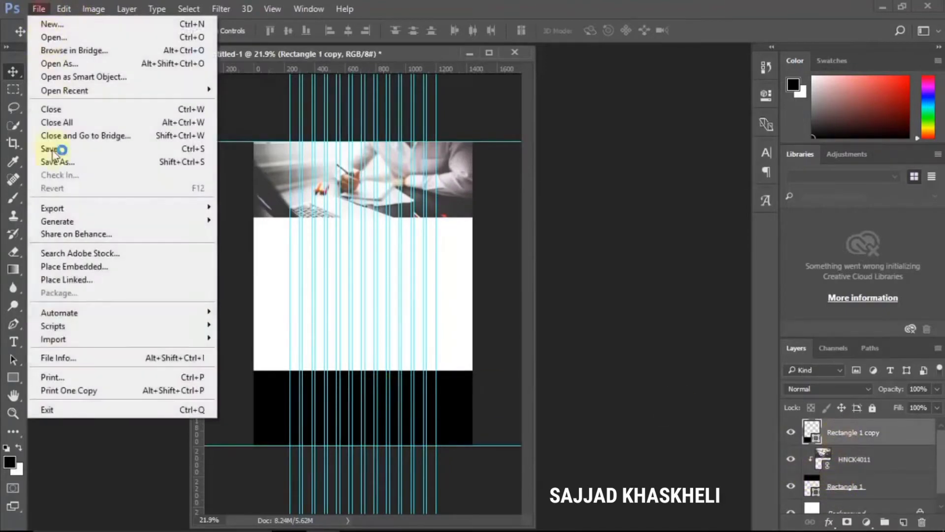
pyautogui.click(55, 269)
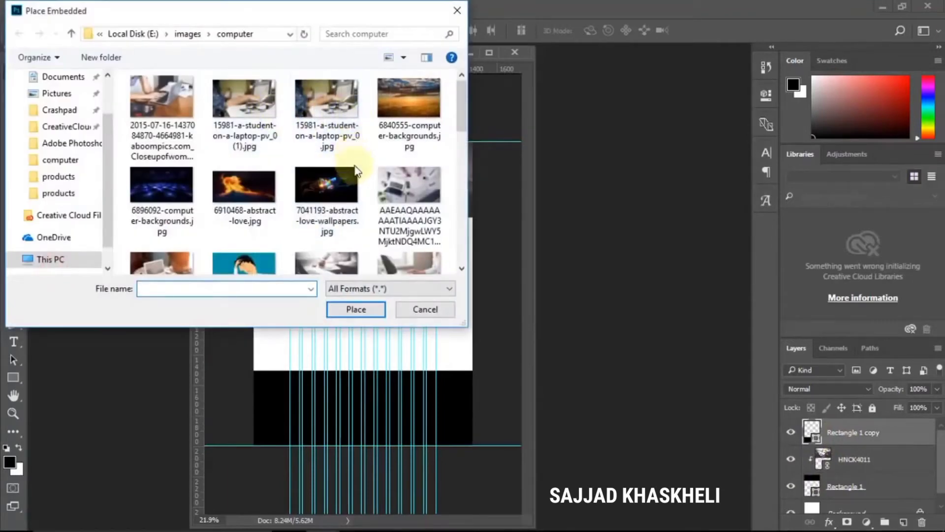
pyautogui.click(161, 98)
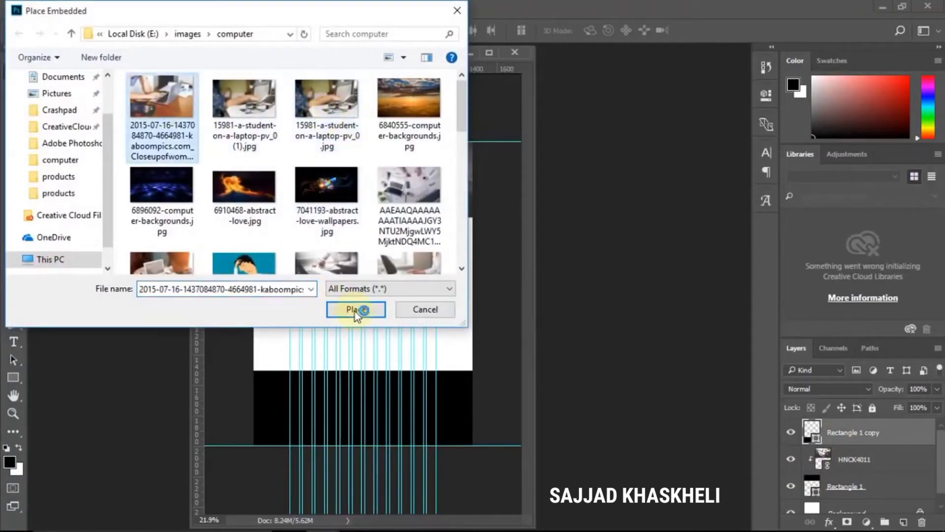
pyautogui.click(356, 309)
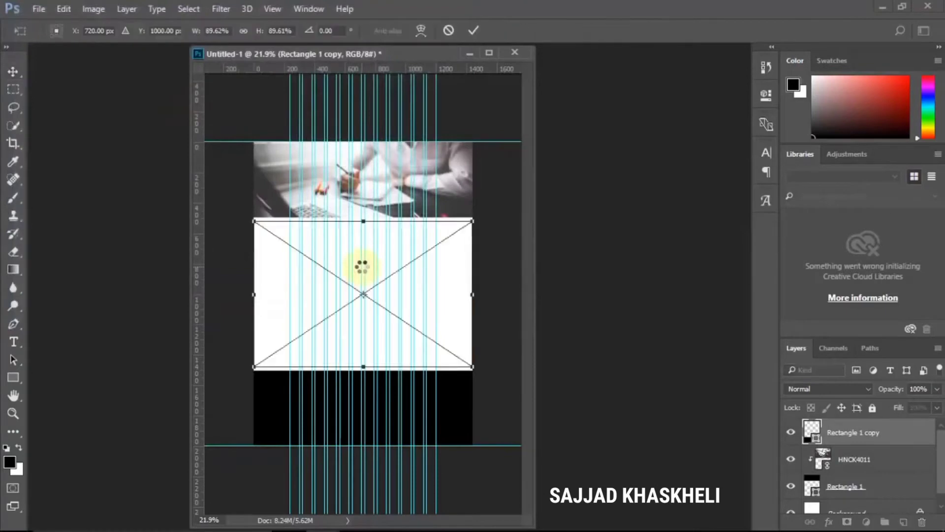
pyautogui.press('Return')
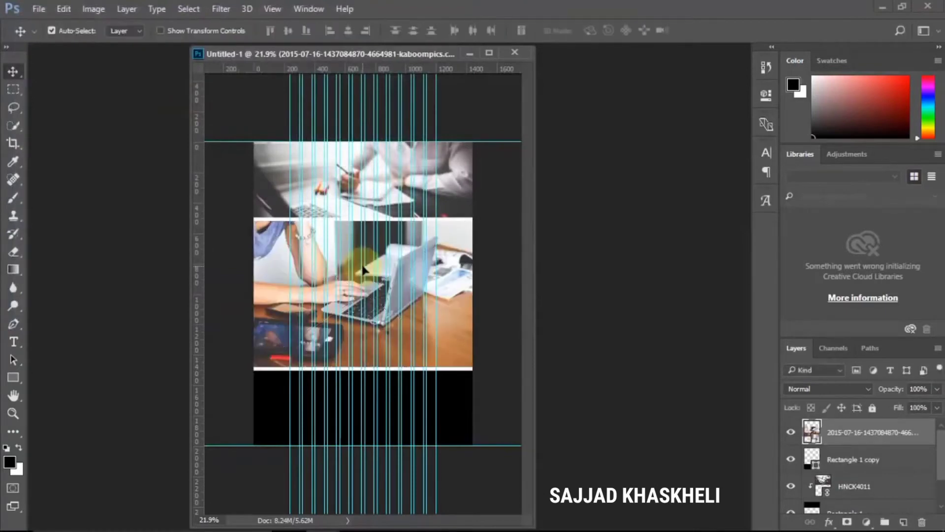
pyautogui.moveTo(443, 272); pyautogui.dragTo(443, 394)
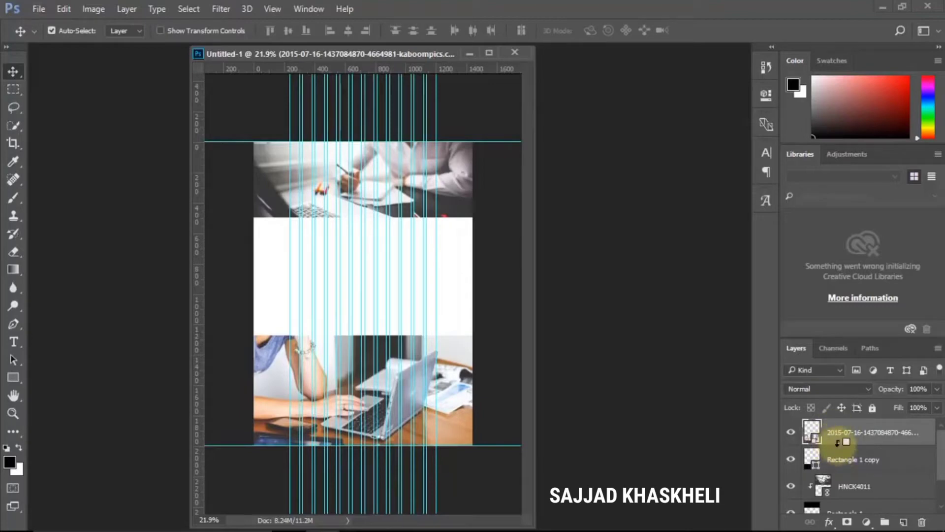
pyautogui.keyDown('alt'); pyautogui.click(837, 442); pyautogui.keyUp('alt')
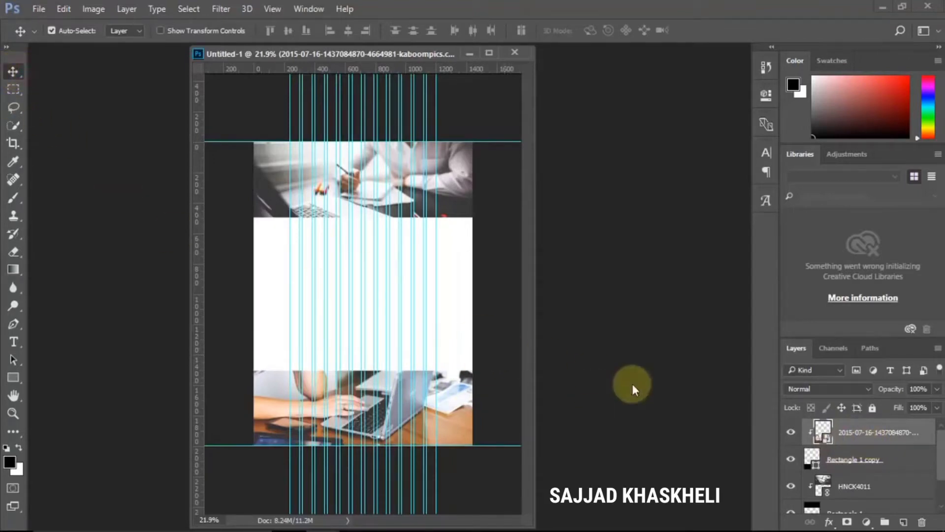
# Step: Merge each clipped photo with its base rectangle into one layer and check the HNCK4011 layer by toggling its visibility
pyautogui.click(888, 468)
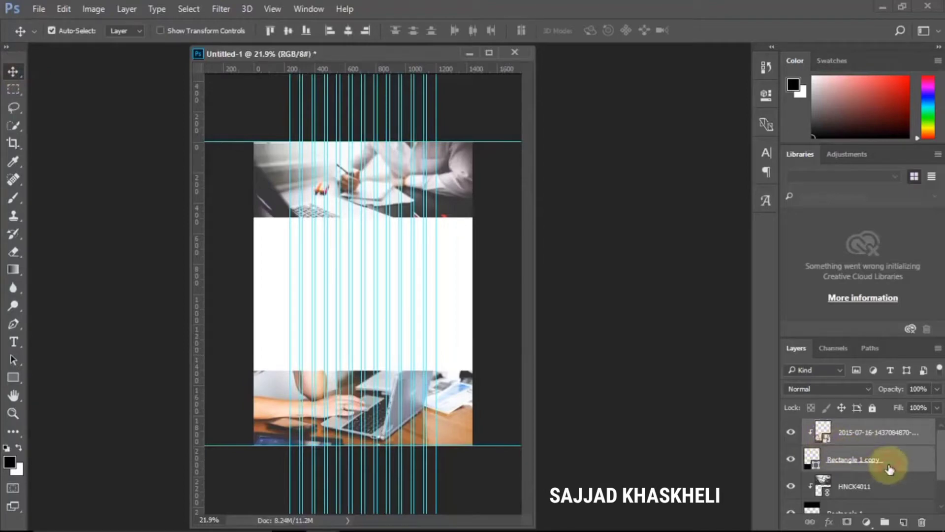
pyautogui.press('Delete')
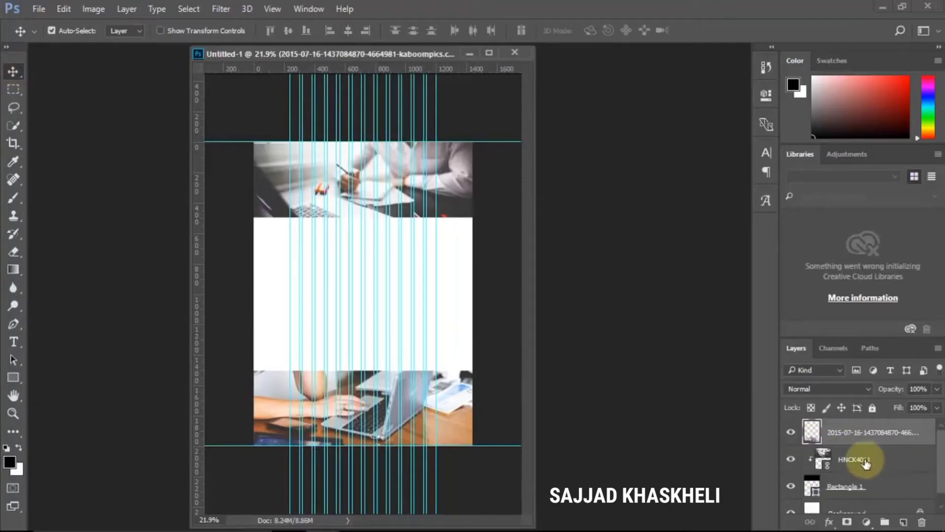
pyautogui.keyDown('shift'); pyautogui.click(857, 495); pyautogui.keyUp('shift')
pyautogui.hotkey('ctrl', 'e')
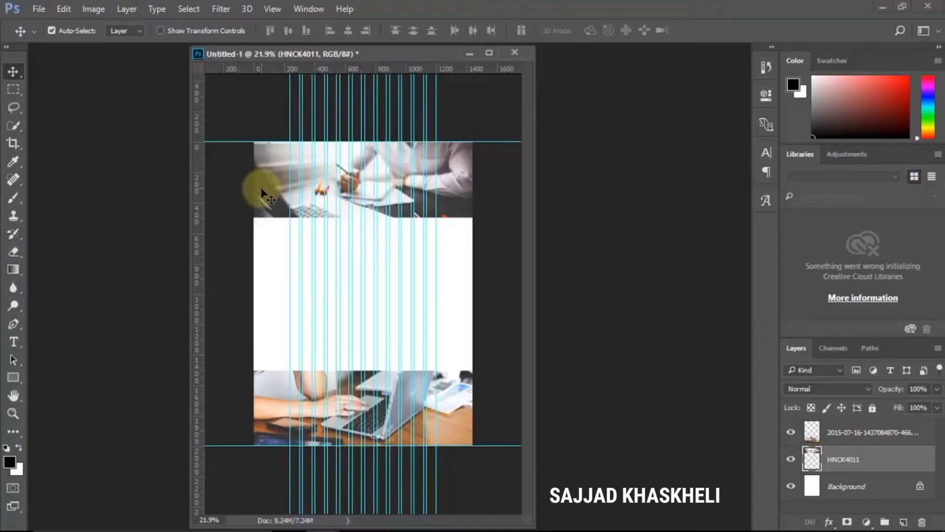
pyautogui.click(790, 458)
pyautogui.click(791, 458)
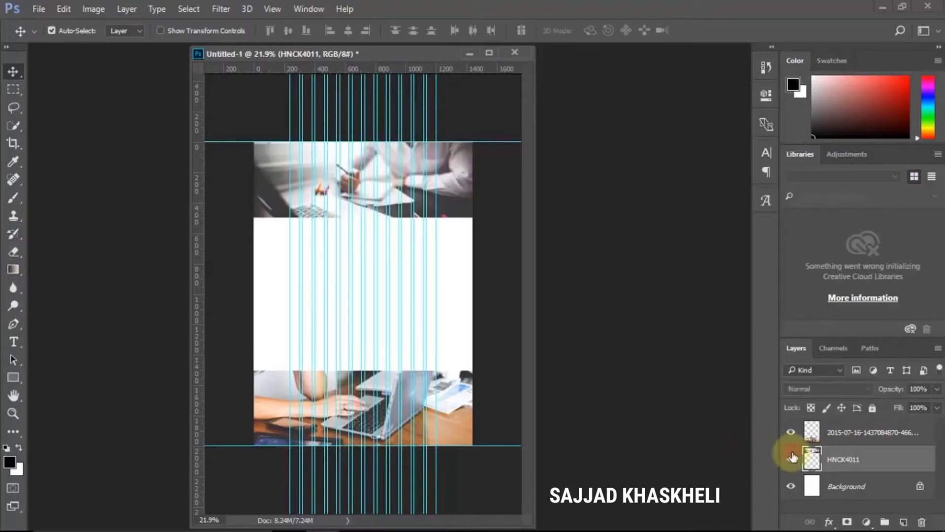
# Step: Add a Gradient Overlay to the HNCK4011 layer using the Foreground to Transparent preset
pyautogui.click(829, 520)
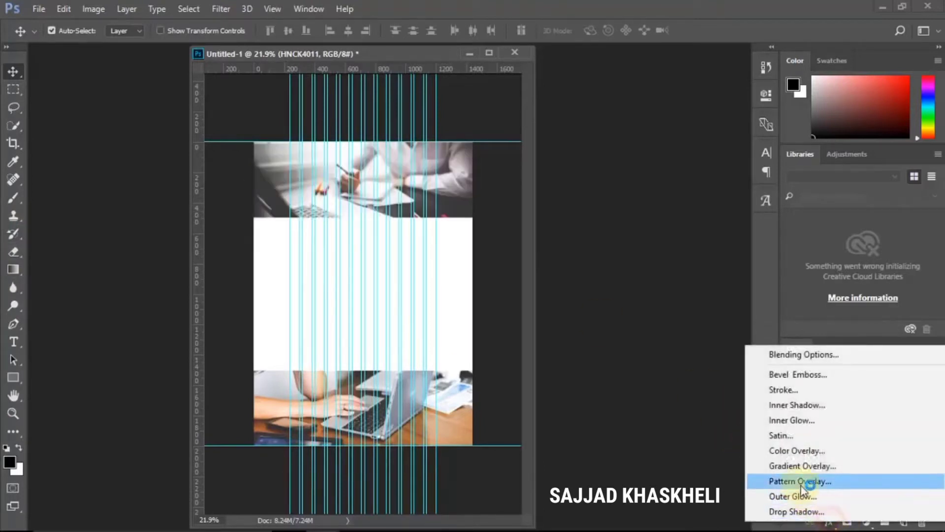
pyautogui.click(802, 466)
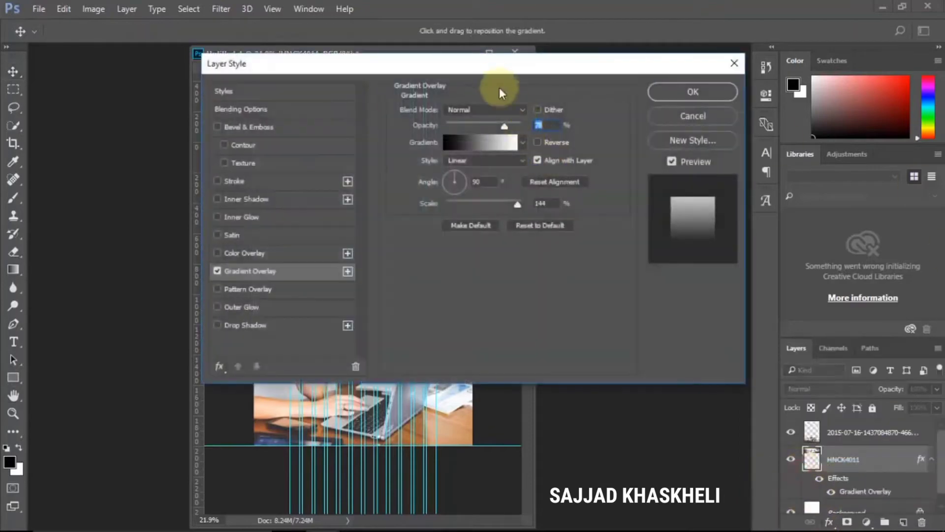
pyautogui.moveTo(480, 61); pyautogui.dragTo(746, 113)
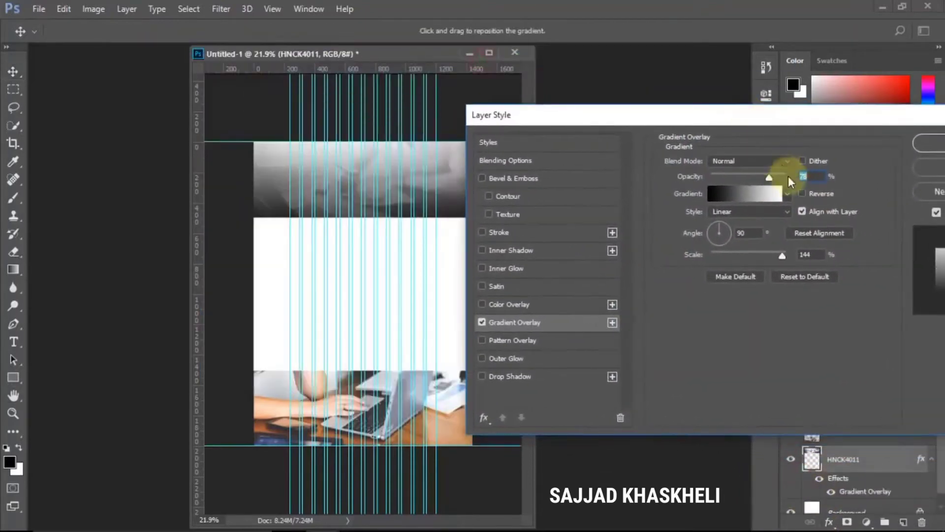
pyautogui.click(766, 193)
pyautogui.click(659, 113)
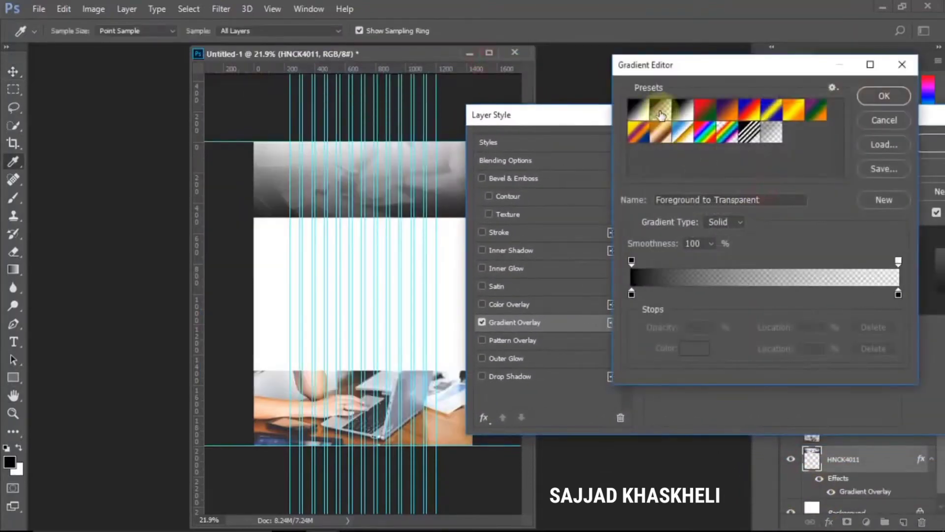
# Step: Recolour the gradient's starting colour stop to white (ffffff) and add a second white stop at 12%
pyautogui.click(632, 293)
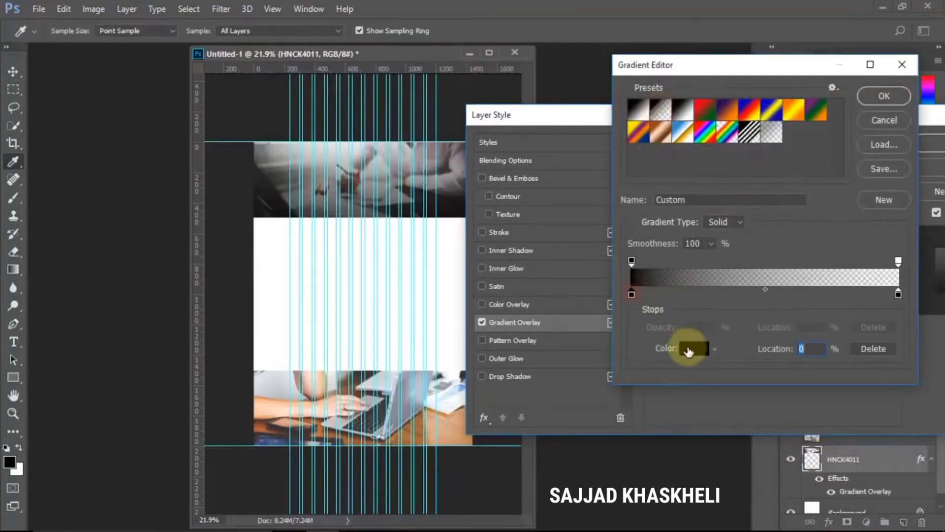
pyautogui.click(692, 348)
pyautogui.moveTo(636, 259); pyautogui.dragTo(491, 86)
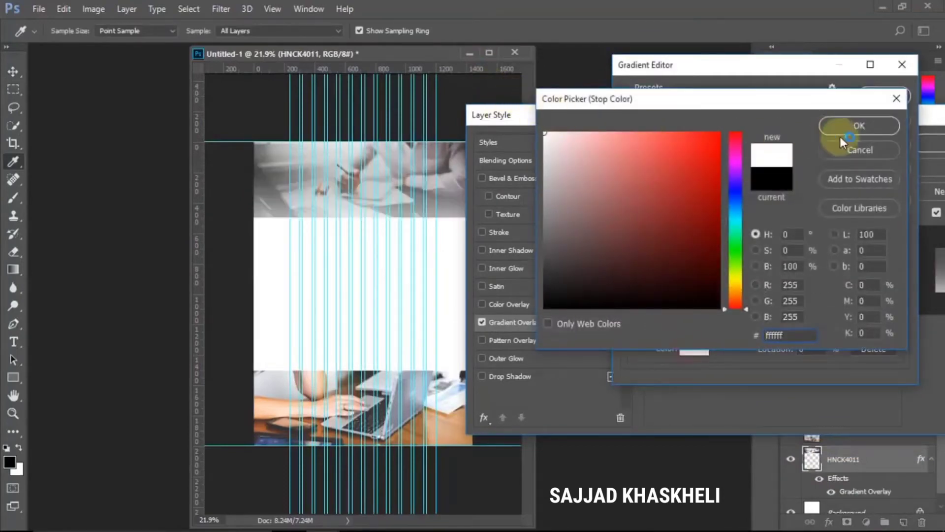
pyautogui.click(859, 125)
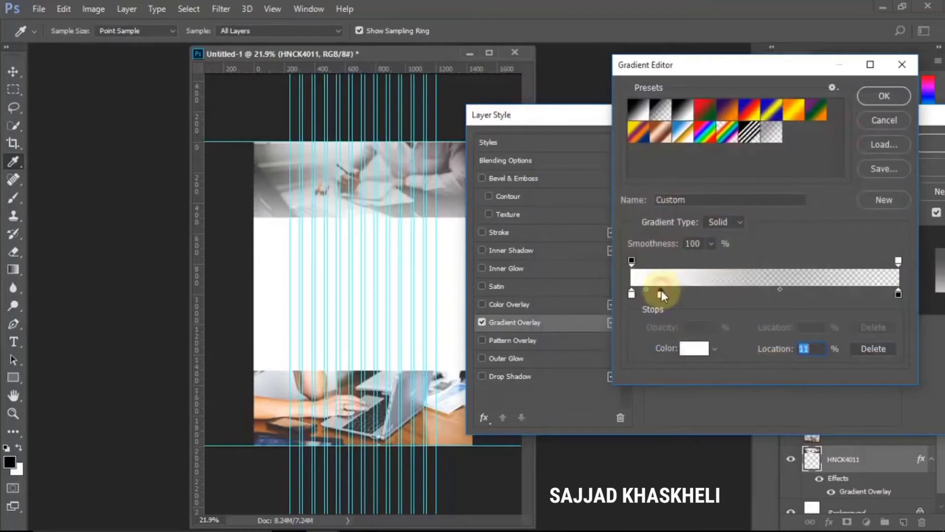
pyautogui.moveTo(661, 292)
pyautogui.mouseDown()
pyautogui.moveTo(731, 293)
pyautogui.moveTo(663, 295)
pyautogui.mouseUp()
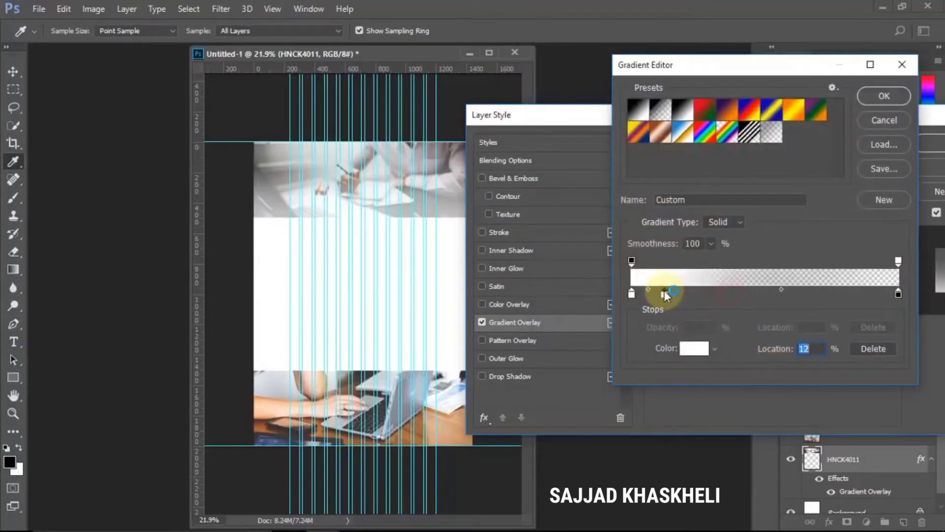
pyautogui.click(878, 96)
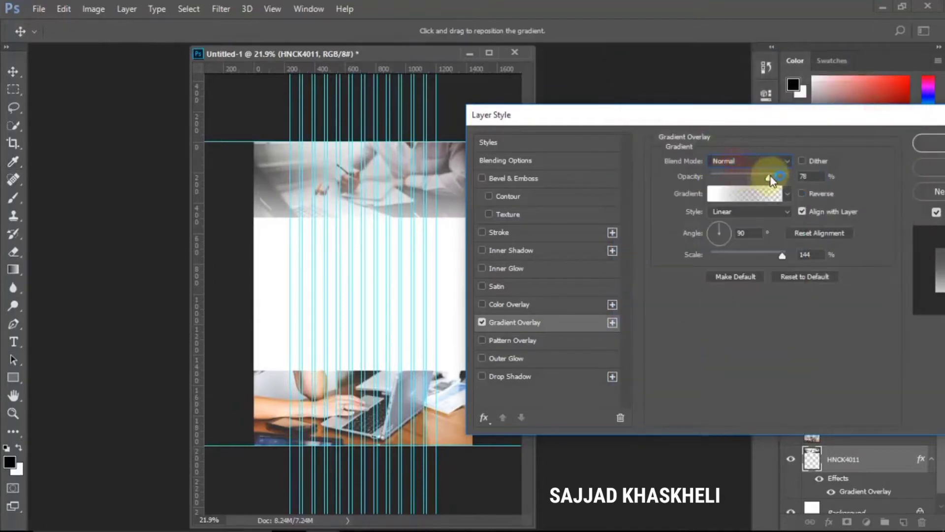
# Step: Set the header photo's gradient overlay opacity to 100% and preview the gradient reversed before restoring its direction
pyautogui.moveTo(770, 176); pyautogui.dragTo(796, 175)
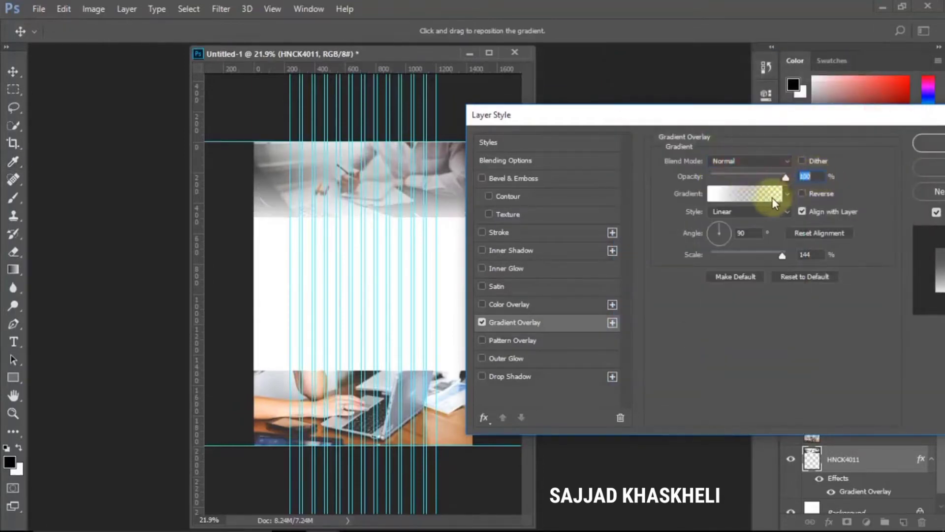
pyautogui.click(803, 193)
pyautogui.click(803, 194)
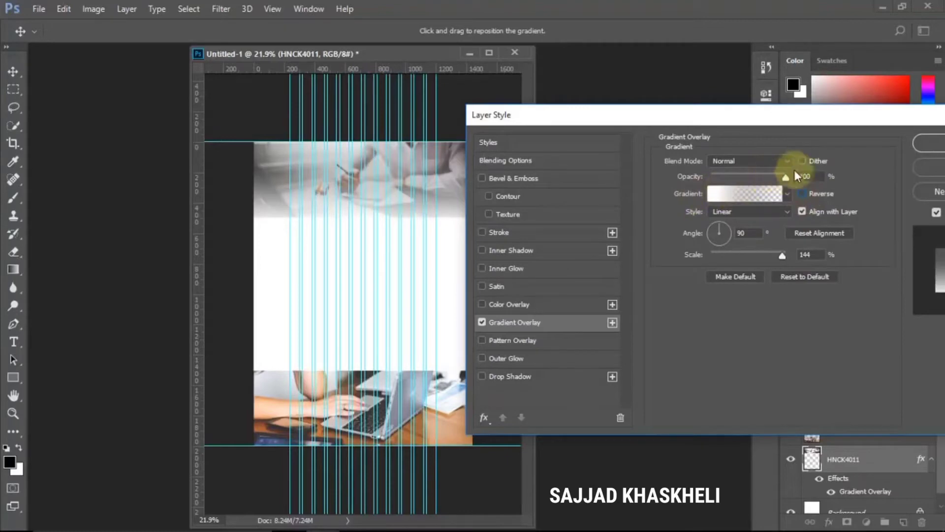
pyautogui.moveTo(785, 181)
pyautogui.mouseDown()
pyautogui.moveTo(758, 181)
pyautogui.moveTo(789, 173)
pyautogui.mouseUp()
# Step: Move the gradient's second white colour stop to 22% and apply the overlay to the header photo
pyautogui.click(758, 196)
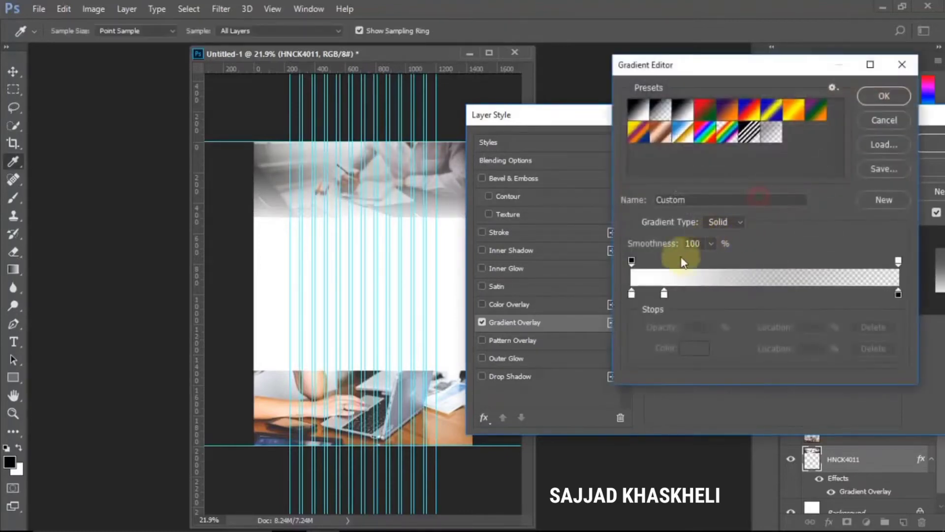
pyautogui.click(664, 293)
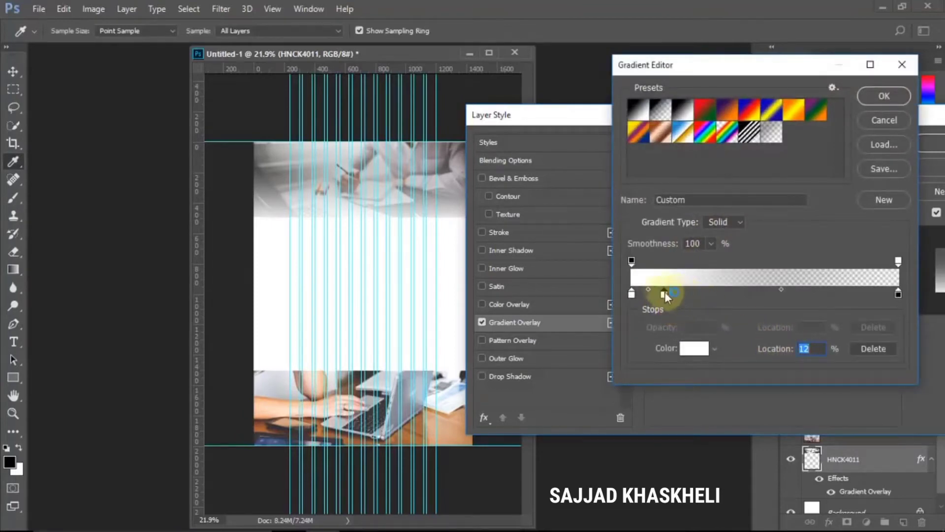
pyautogui.moveTo(663, 294); pyautogui.dragTo(691, 292)
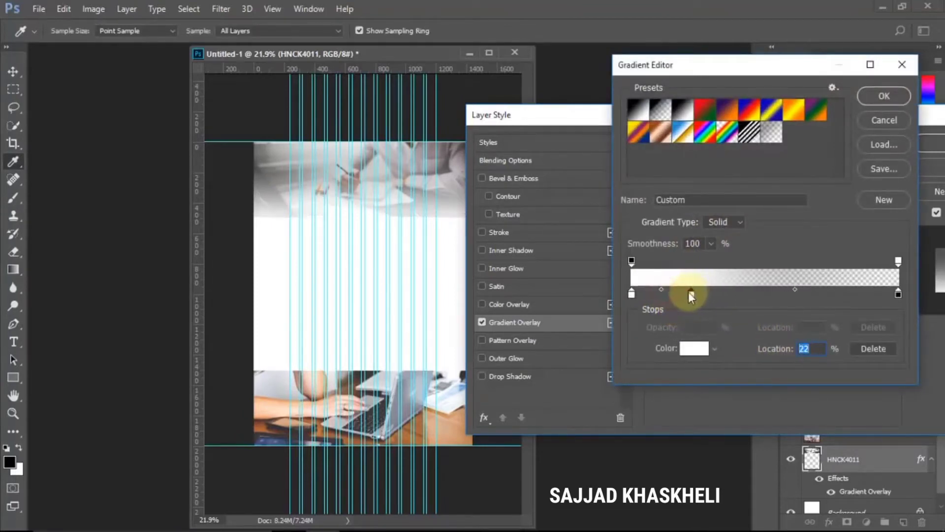
pyautogui.click(727, 294)
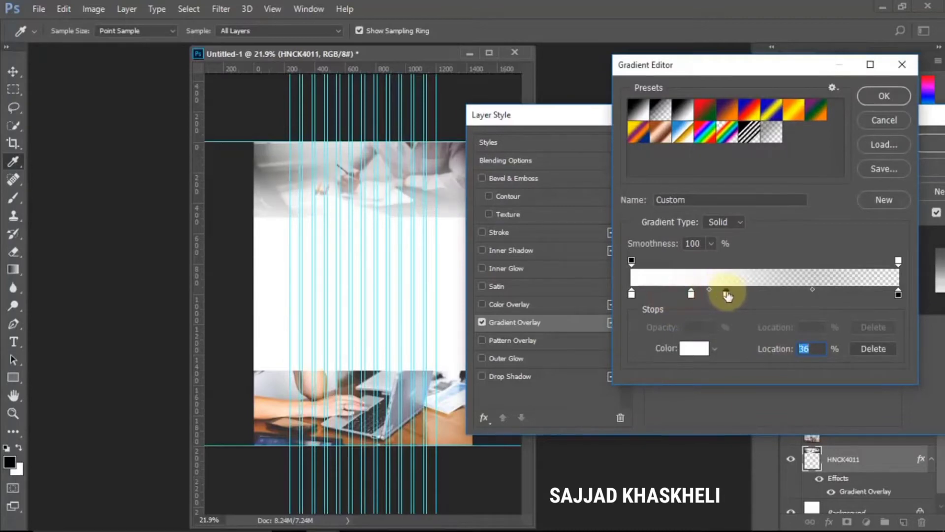
pyautogui.moveTo(727, 294); pyautogui.dragTo(692, 300)
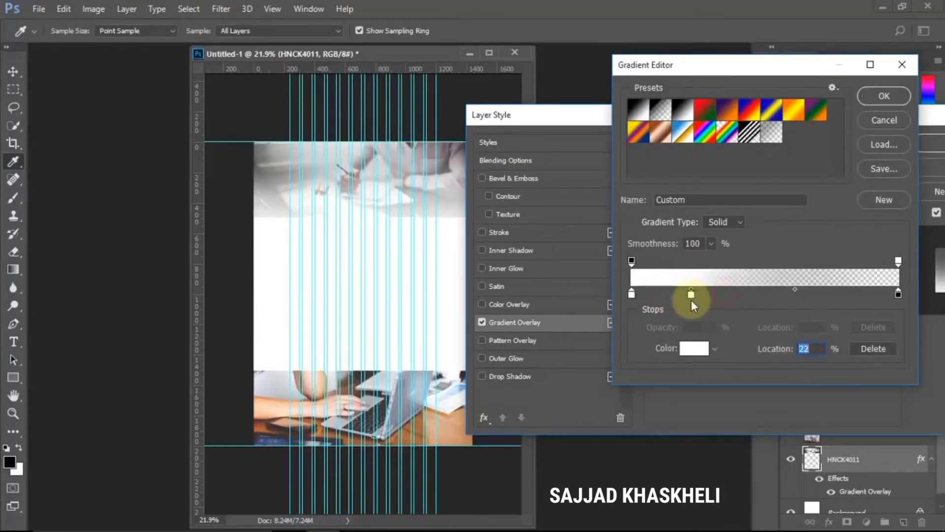
pyautogui.click(896, 96)
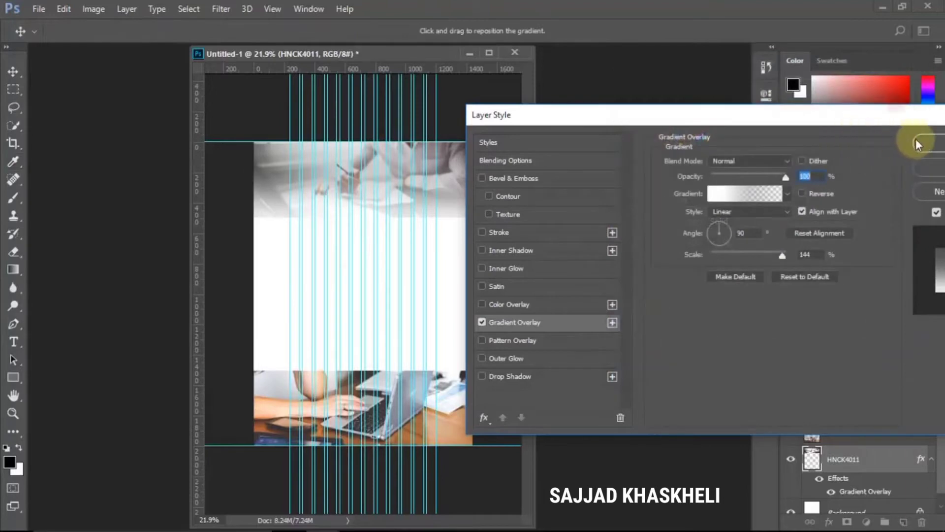
pyautogui.click(916, 138)
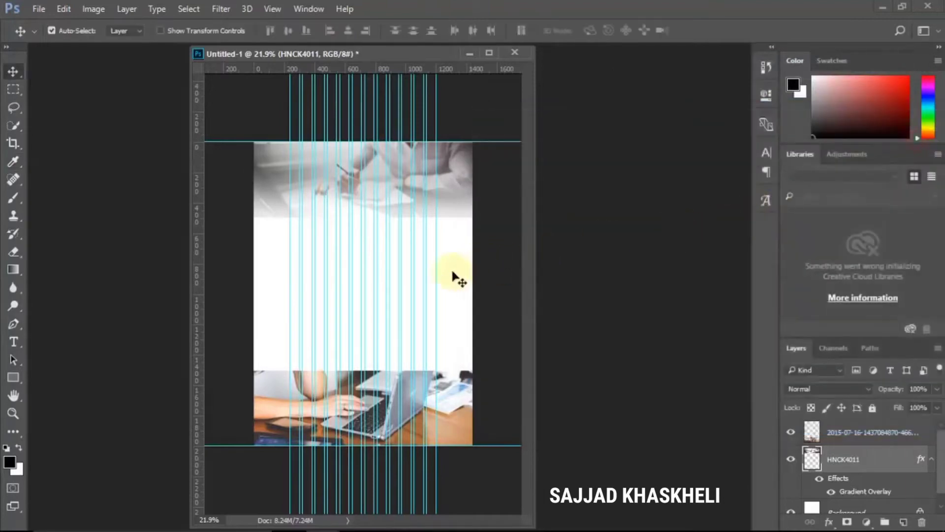
# Step: Apply the same white-to-transparent Gradient Overlay to the lower laptop photo, reversed and scaled to about 94%
pyautogui.click(460, 379)
pyautogui.click(829, 521)
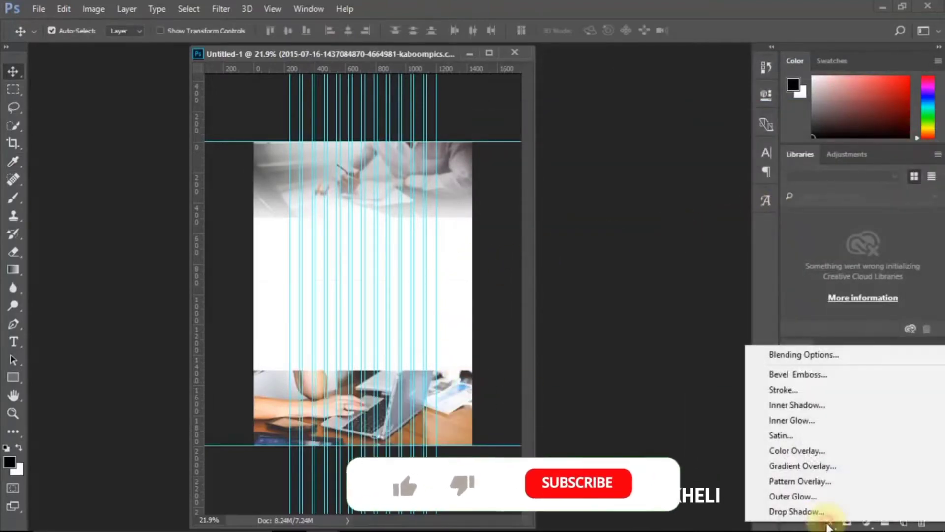
pyautogui.click(806, 469)
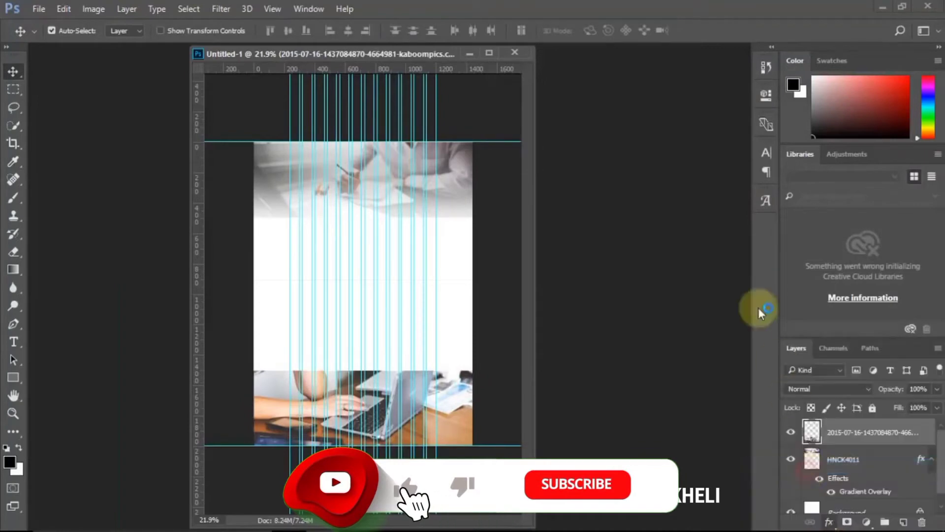
pyautogui.moveTo(531, 77); pyautogui.dragTo(786, 77)
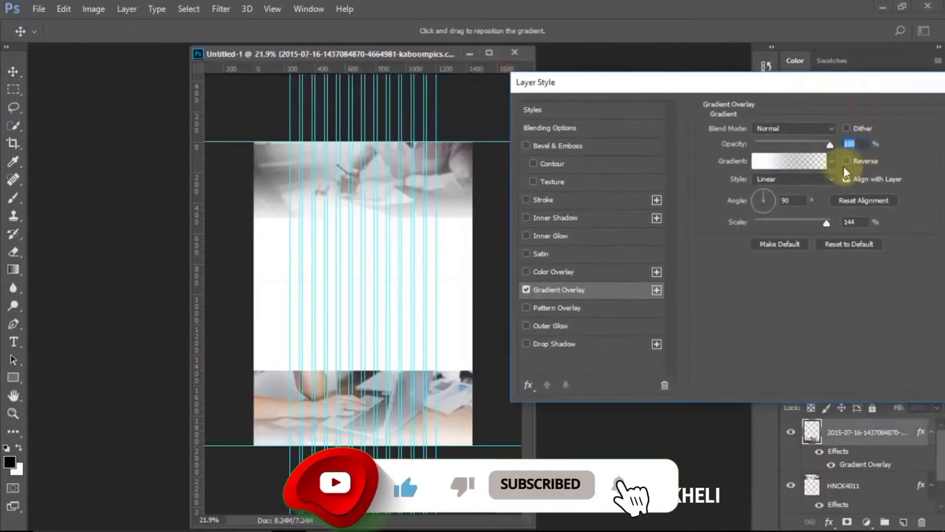
pyautogui.click(846, 161)
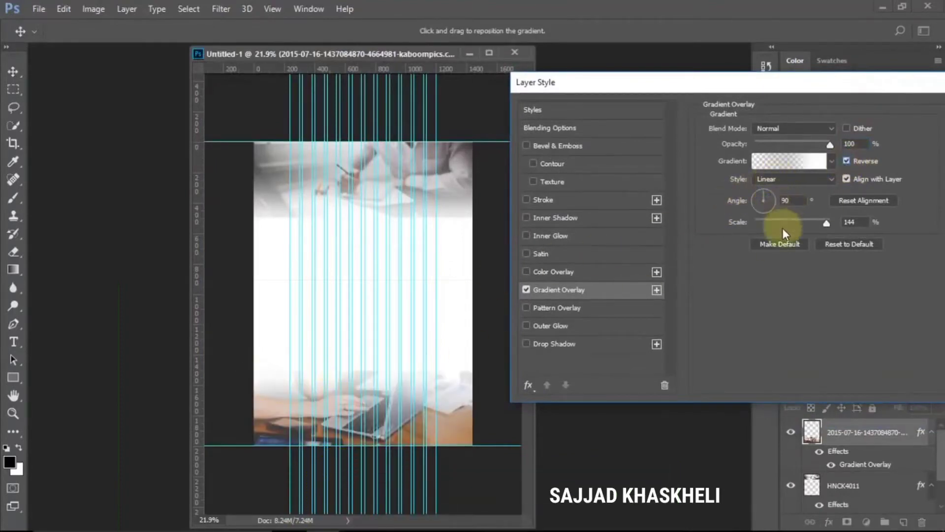
pyautogui.moveTo(827, 223); pyautogui.dragTo(798, 220)
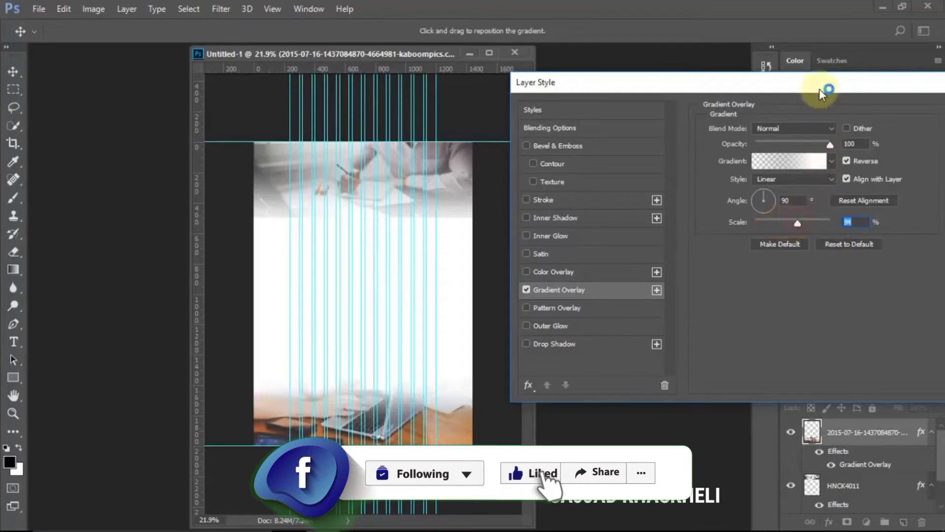
pyautogui.moveTo(819, 88); pyautogui.dragTo(687, 101)
pyautogui.click(832, 120)
# Step: Reduce the scale of the HNCK4011 layer's Gradient Overlay to 101%
pyautogui.click(359, 205)
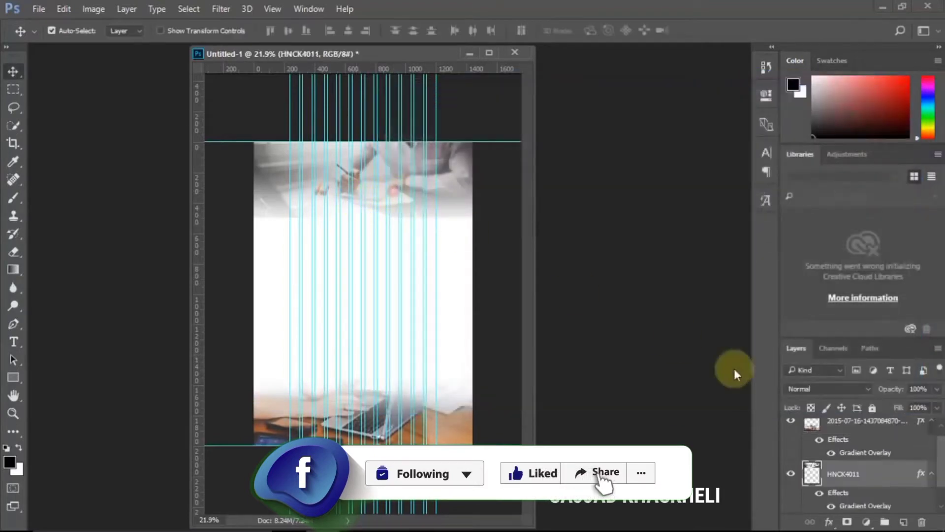
pyautogui.doubleClick(862, 505)
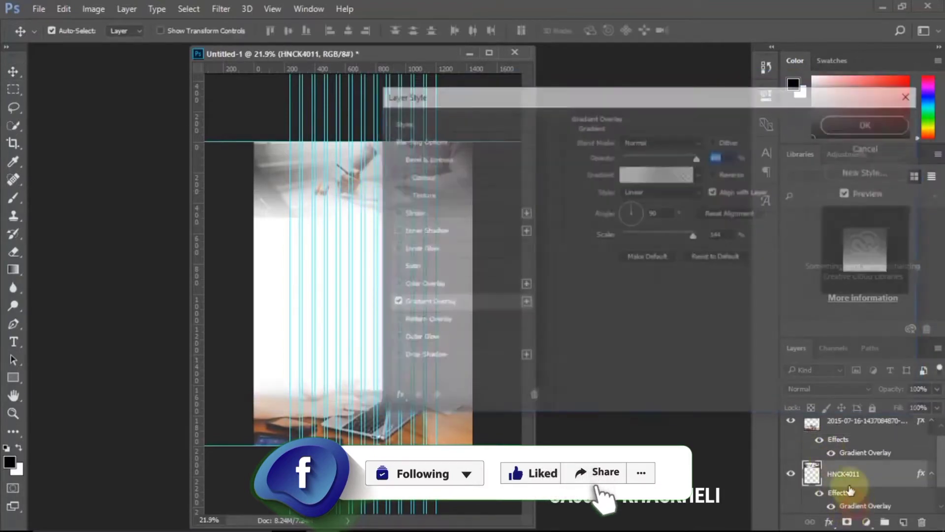
pyautogui.moveTo(626, 95); pyautogui.dragTo(826, 92)
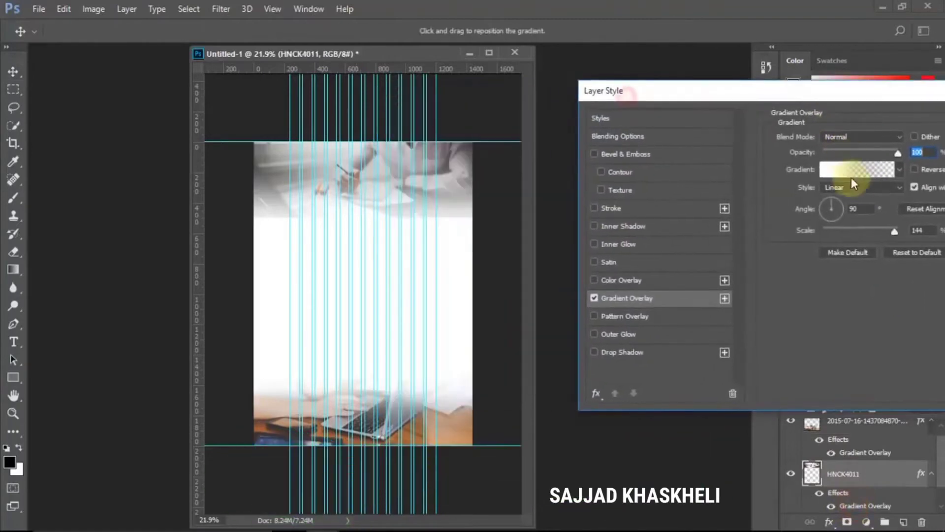
pyautogui.click(866, 229)
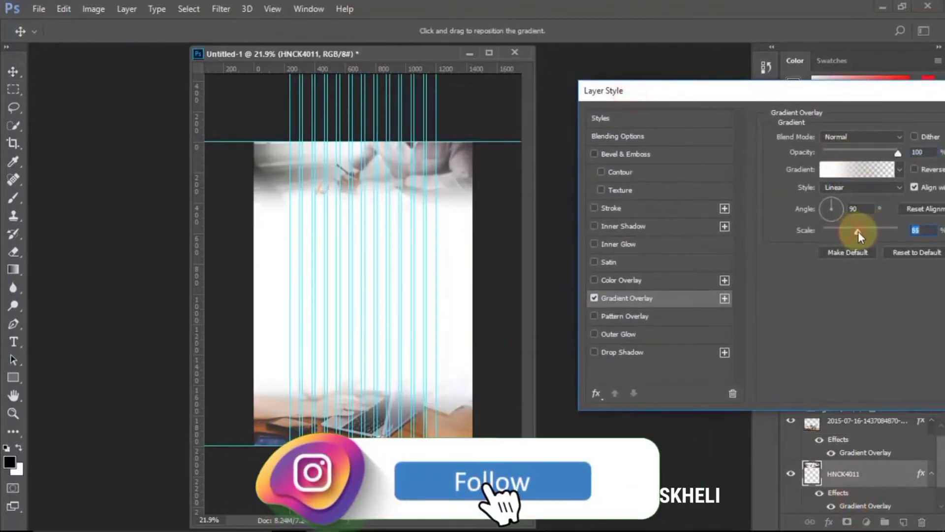
pyautogui.click(870, 229)
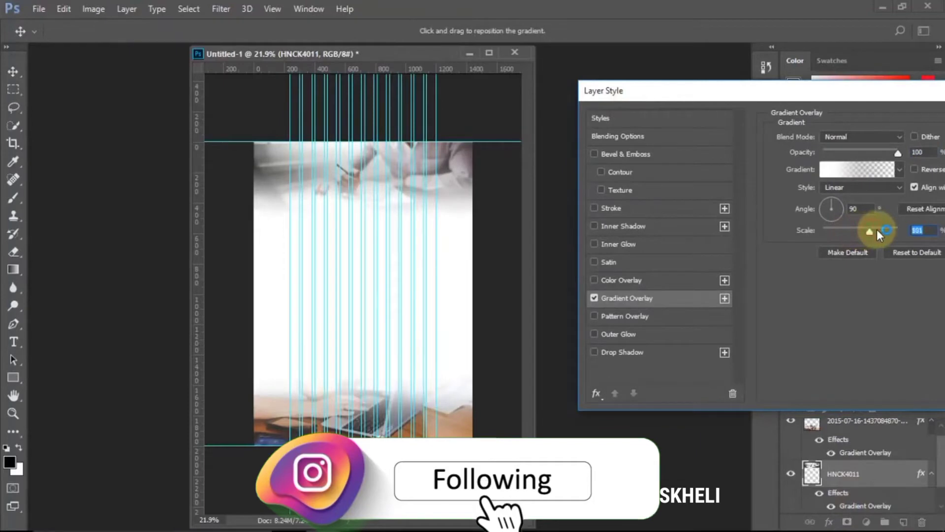
pyautogui.moveTo(844, 90); pyautogui.dragTo(680, 91)
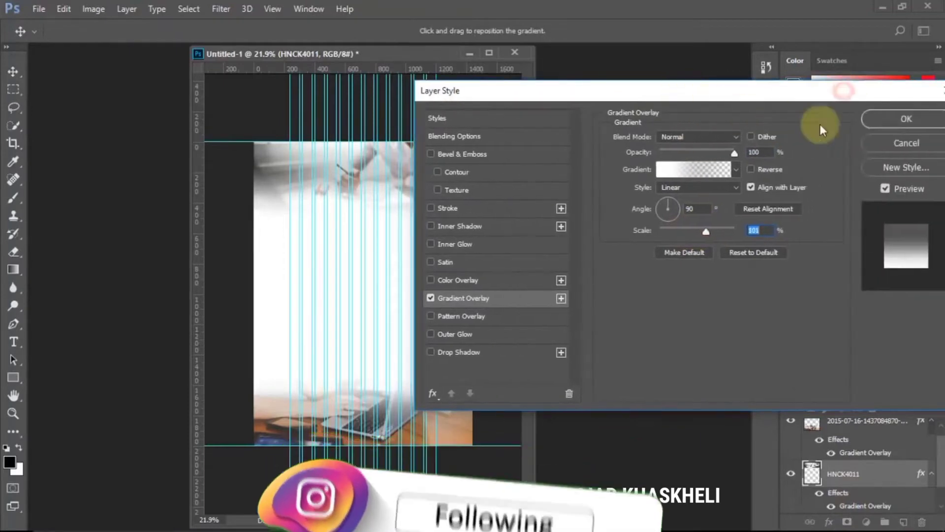
pyautogui.click(878, 120)
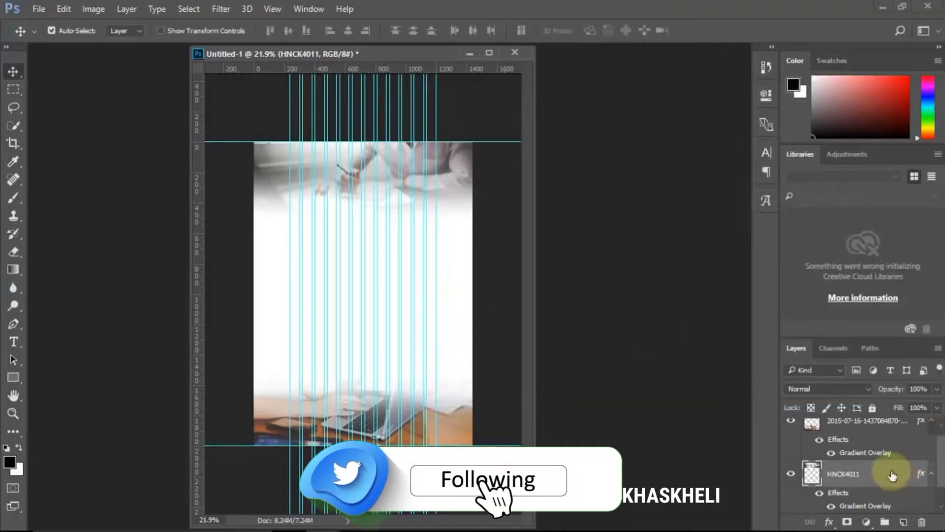
# Step: Draw a black rectangle about 1455 x 105 px across the page's upper edge, above the laptop photo layer, and check its fill options
pyautogui.click(862, 433)
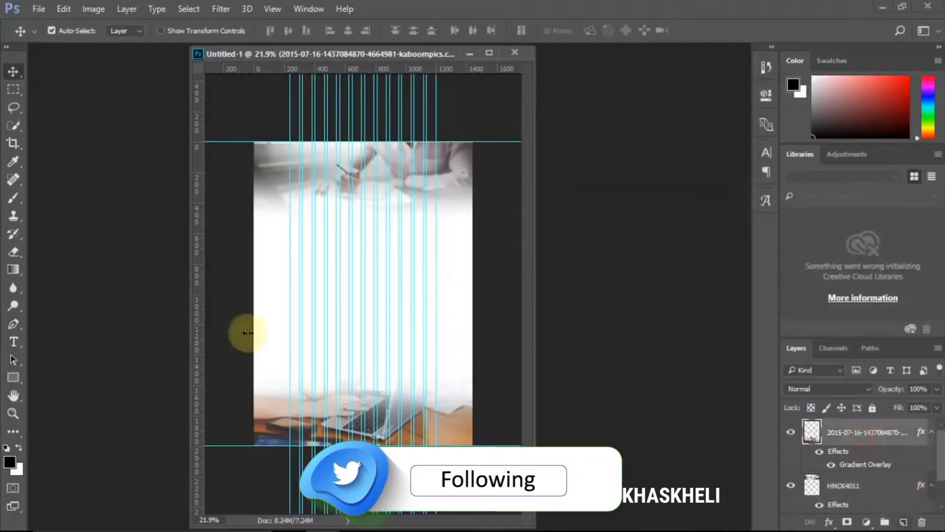
pyautogui.click(11, 377)
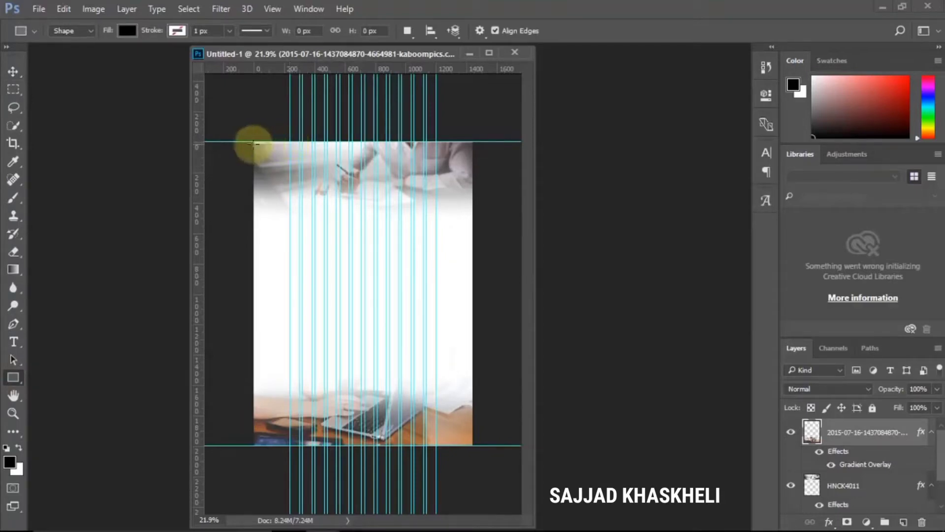
pyautogui.moveTo(254, 143); pyautogui.dragTo(472, 156)
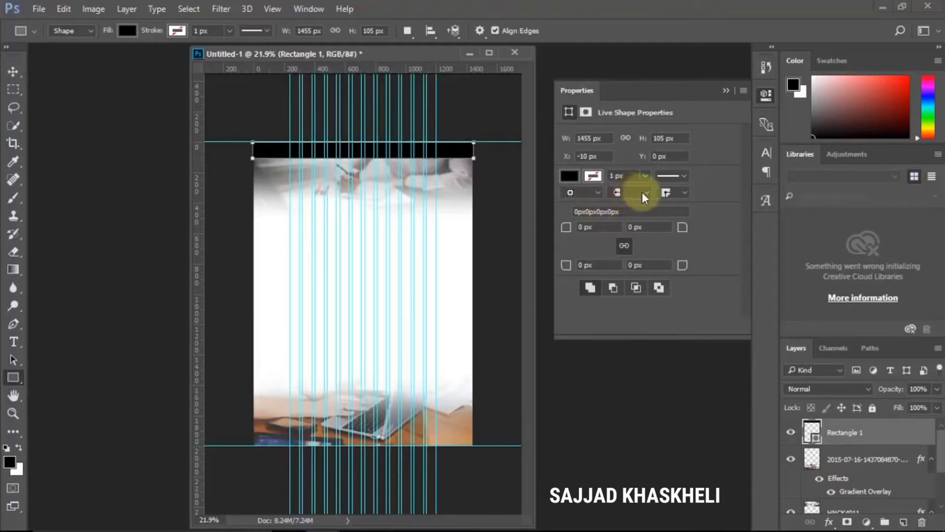
pyautogui.click(568, 176)
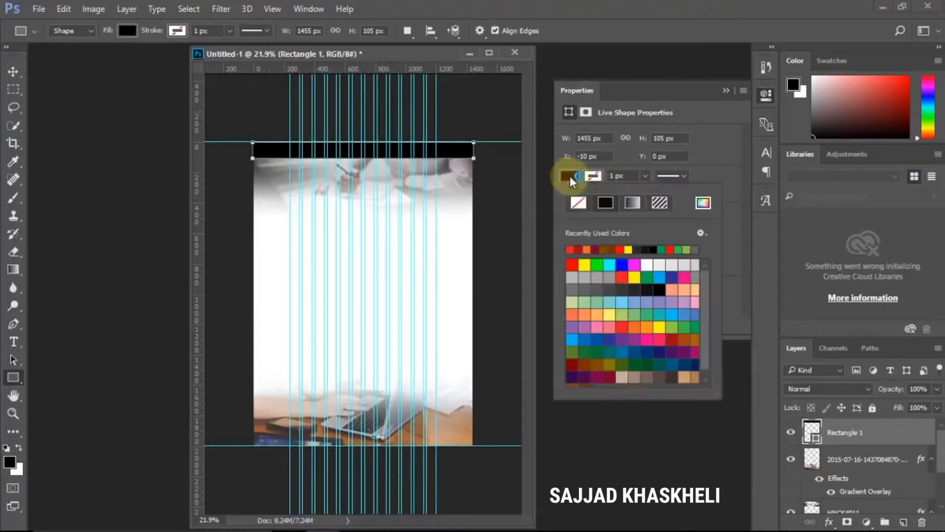
pyautogui.click(569, 175)
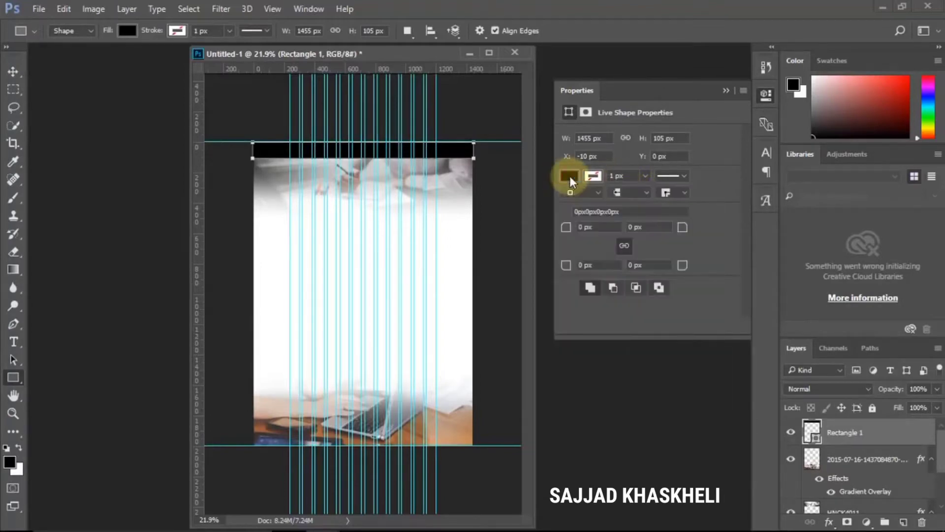
# Step: Lower the Fill of the black bar layer across the page's upper edge to 73%
pyautogui.click(726, 90)
pyautogui.click(13, 71)
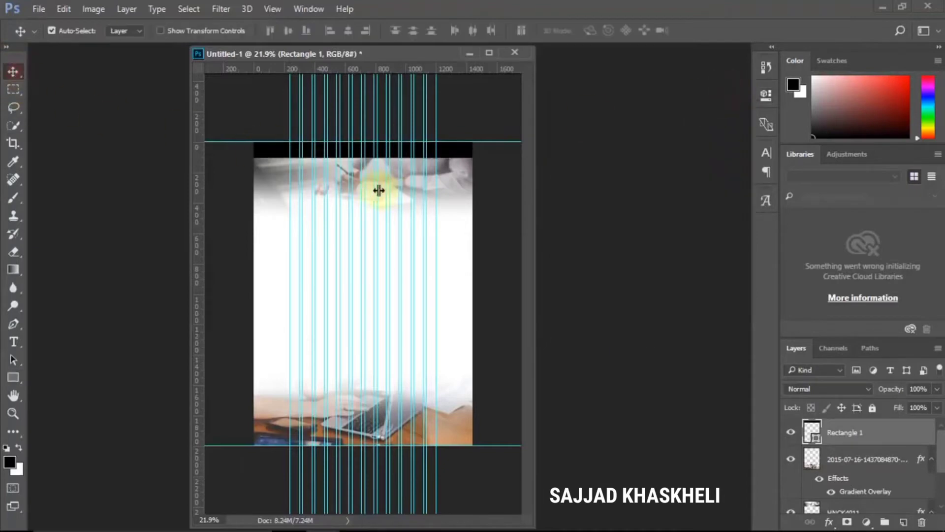
pyautogui.scroll(3, 349, 130)
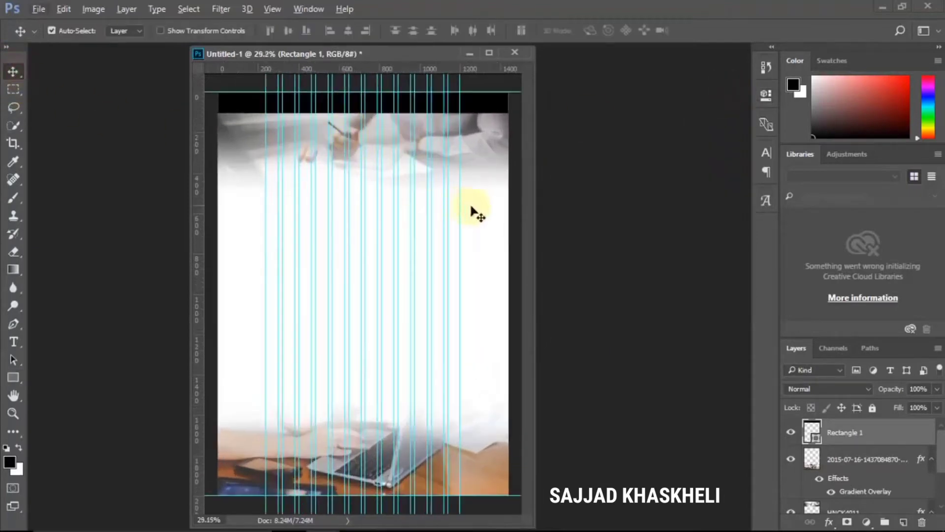
pyautogui.moveTo(536, 228); pyautogui.dragTo(639, 221)
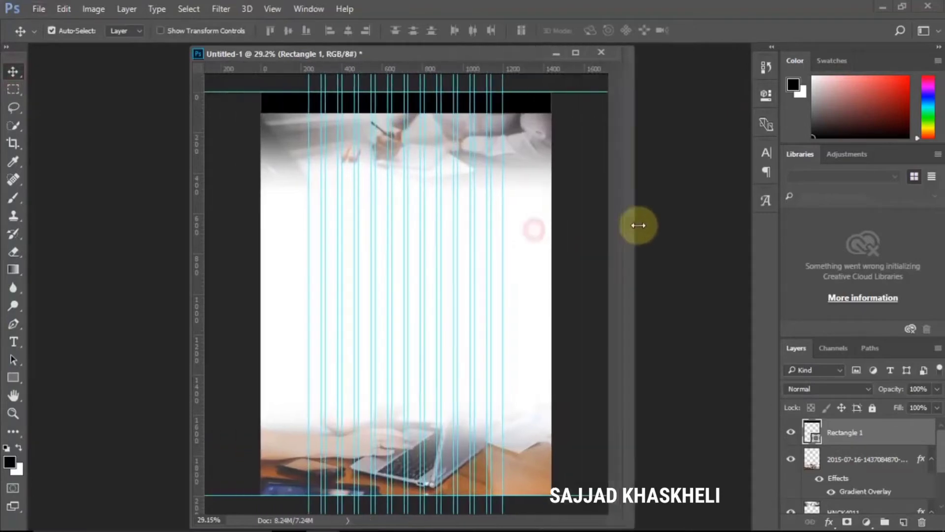
pyautogui.scroll(1, 403, 143)
pyautogui.scroll(1, 412, 141)
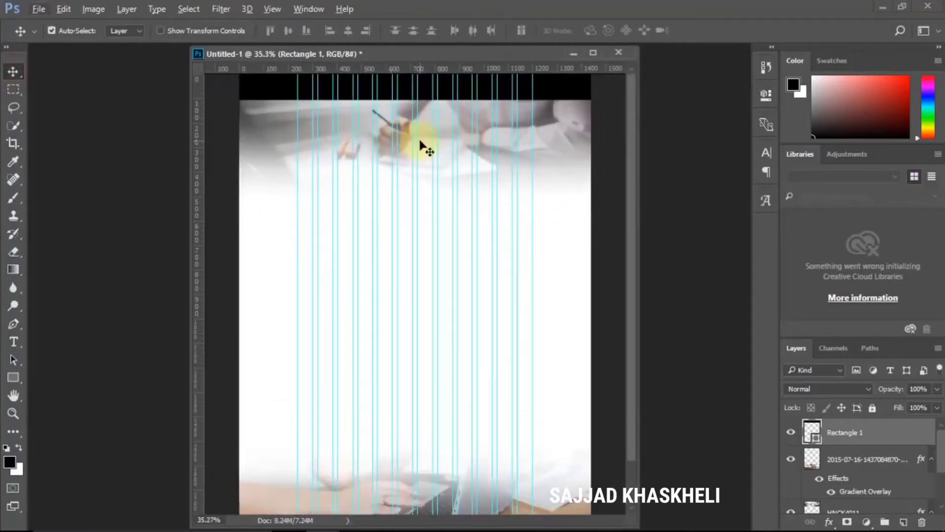
pyautogui.scroll(1, 423, 147)
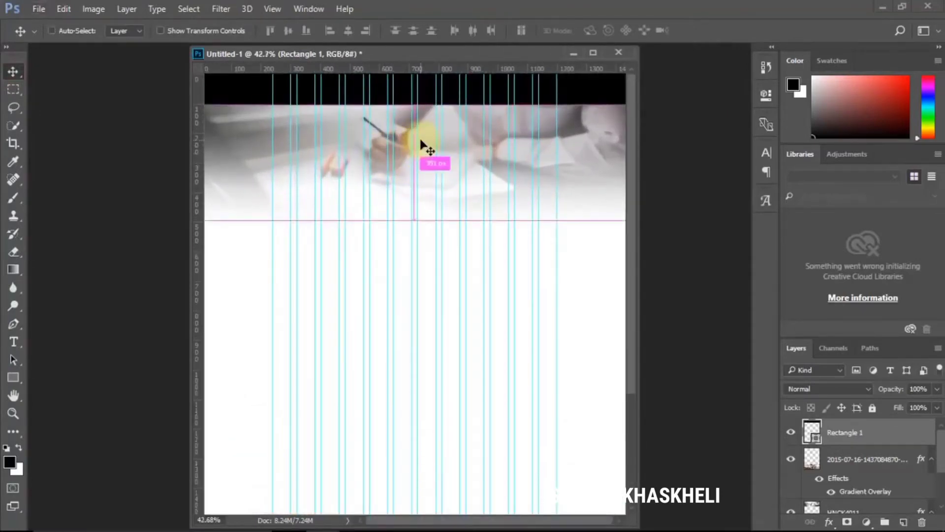
pyautogui.scroll(-1, 423, 147)
pyautogui.moveTo(464, 47); pyautogui.dragTo(479, 116)
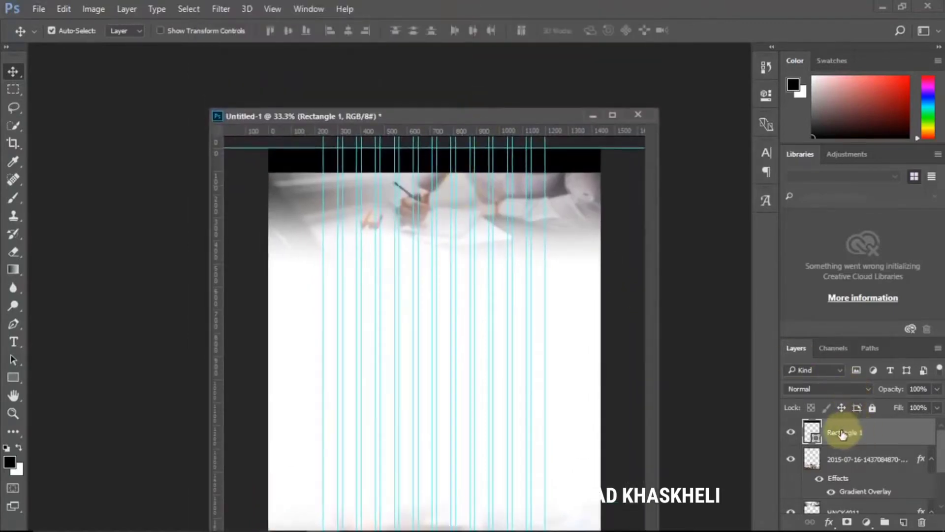
pyautogui.click(936, 408)
pyautogui.moveTo(923, 423); pyautogui.dragTo(916, 427)
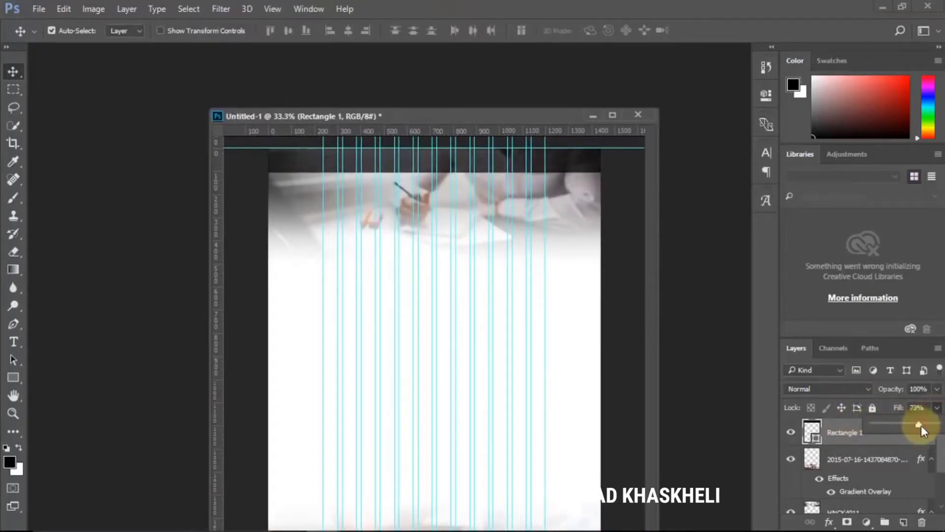
pyautogui.click(843, 445)
pyautogui.click(843, 436)
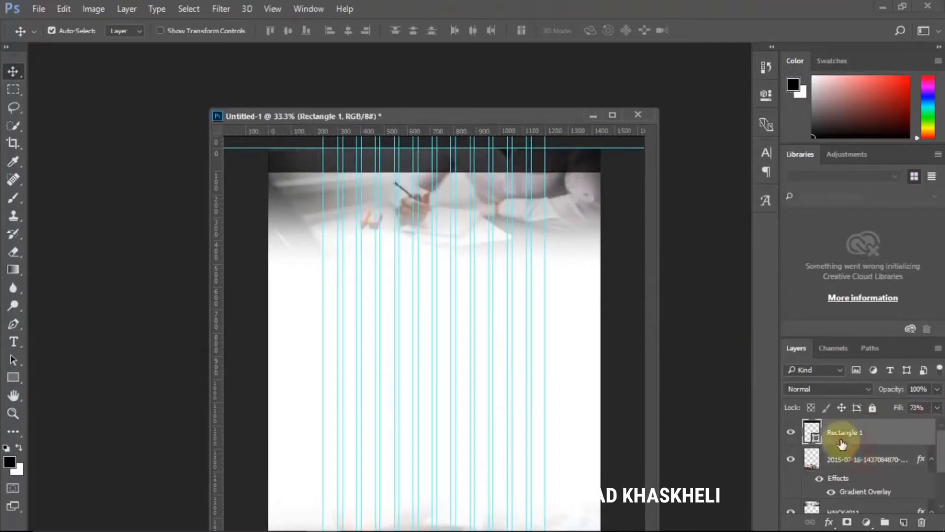
# Step: Draw a rectangle about 246 x 64 px in the dark top bar, starting at the first column guide, and remove its fill
pyautogui.click(13, 377)
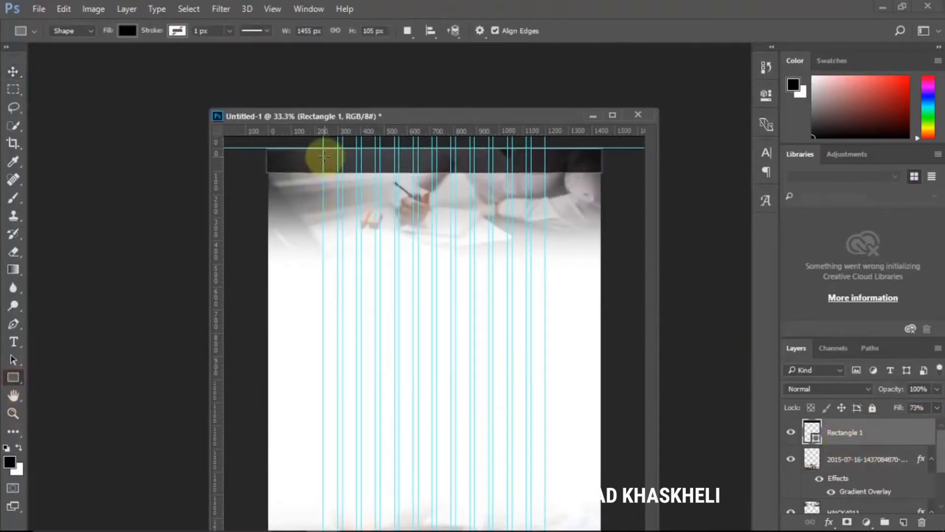
pyautogui.moveTo(324, 157); pyautogui.dragTo(386, 169)
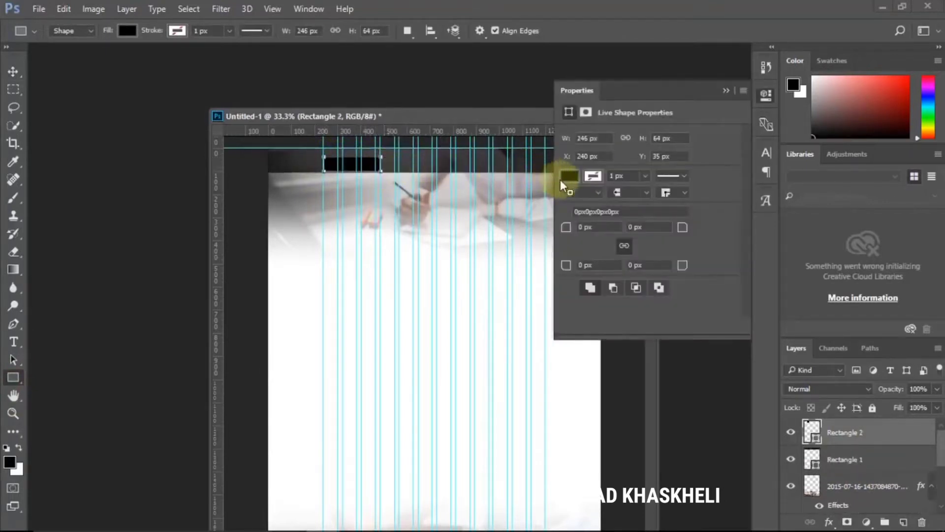
pyautogui.click(570, 176)
pyautogui.click(579, 202)
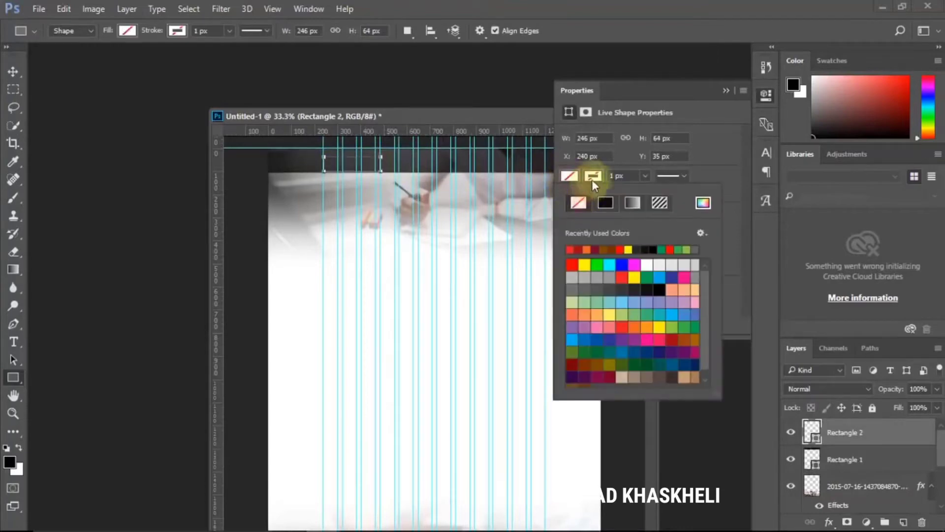
# Step: Give the small top-bar rectangle a red stroke 5 px wide
pyautogui.click(593, 176)
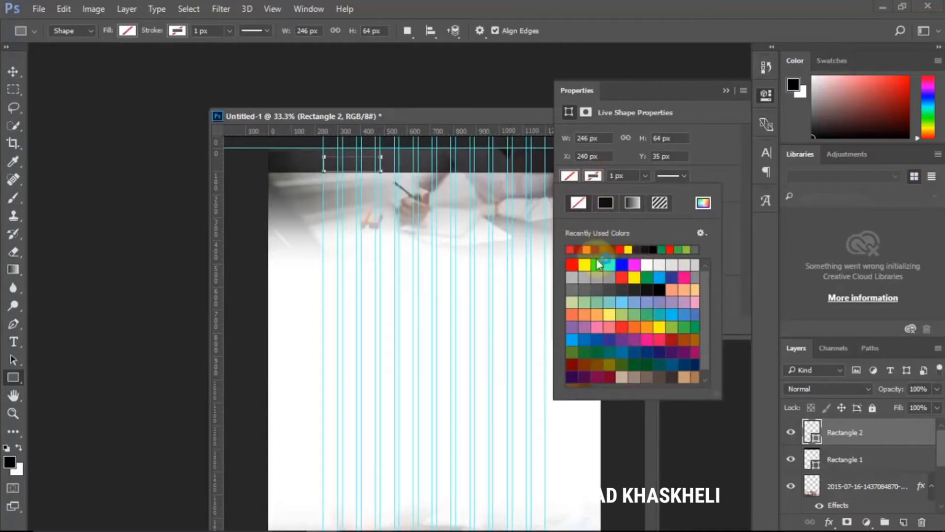
pyautogui.click(621, 250)
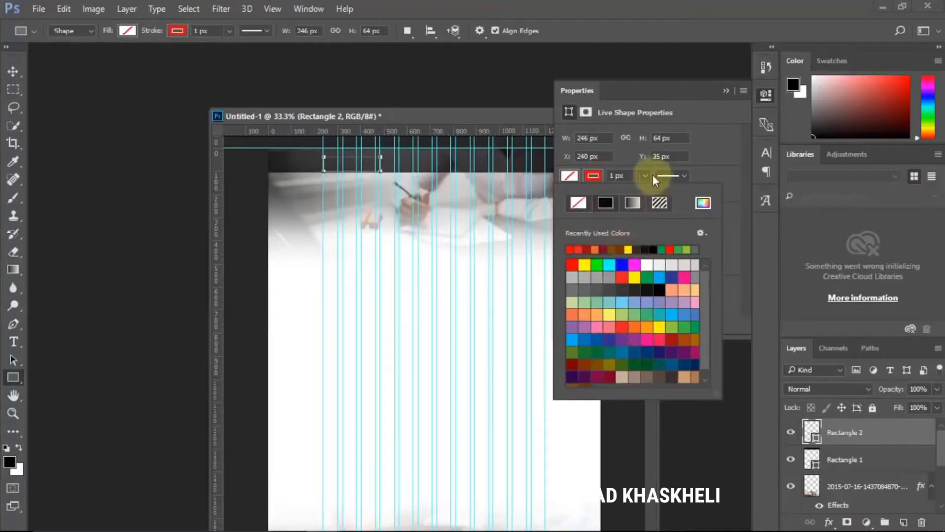
pyautogui.click(645, 176)
pyautogui.moveTo(645, 192); pyautogui.dragTo(607, 177)
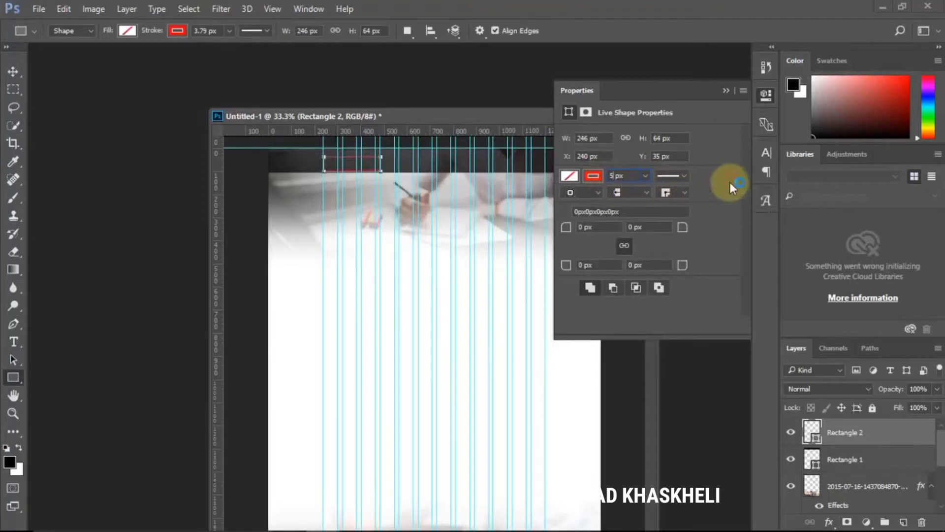
pyautogui.click(726, 91)
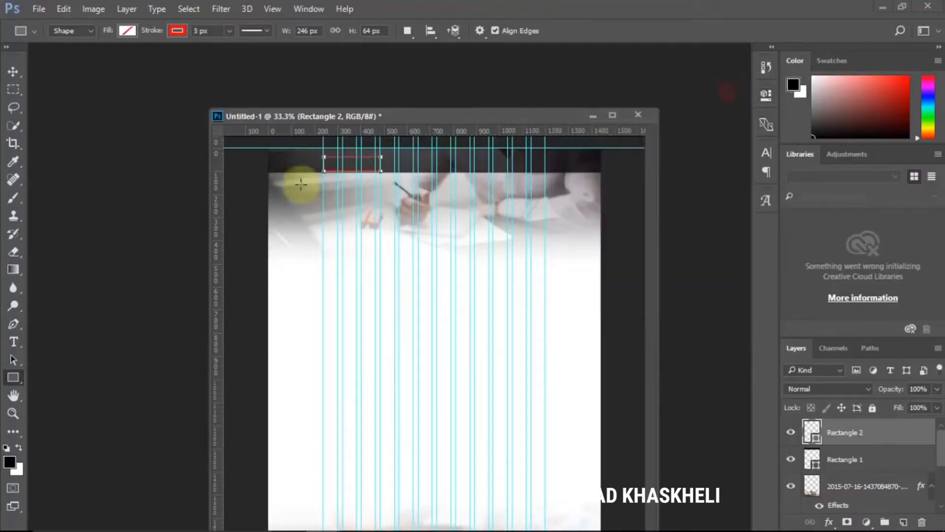
# Step: Move the red-outlined rectangle up 14 px in the top bar using Free Transform, then check its placement on the page
pyautogui.click(20, 68)
pyautogui.hotkey('ctrl', '+')
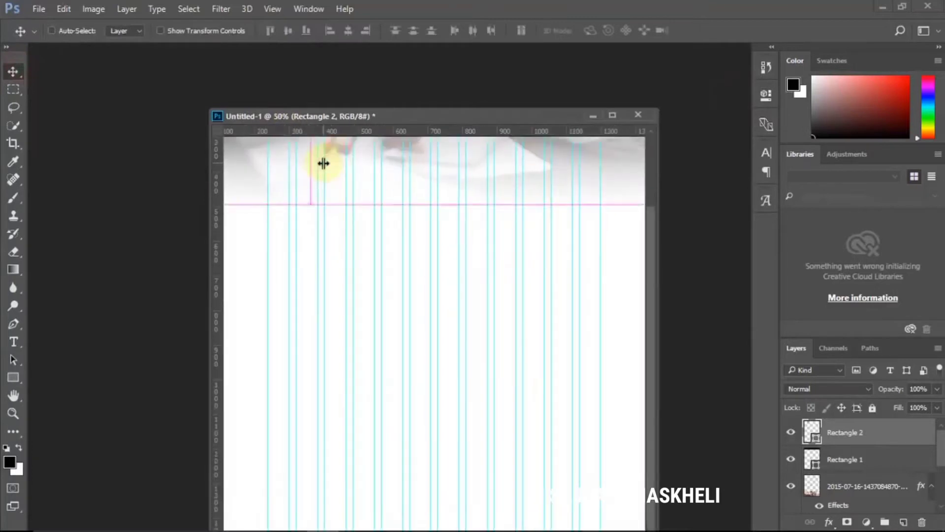
pyautogui.scroll(3, 408, 234)
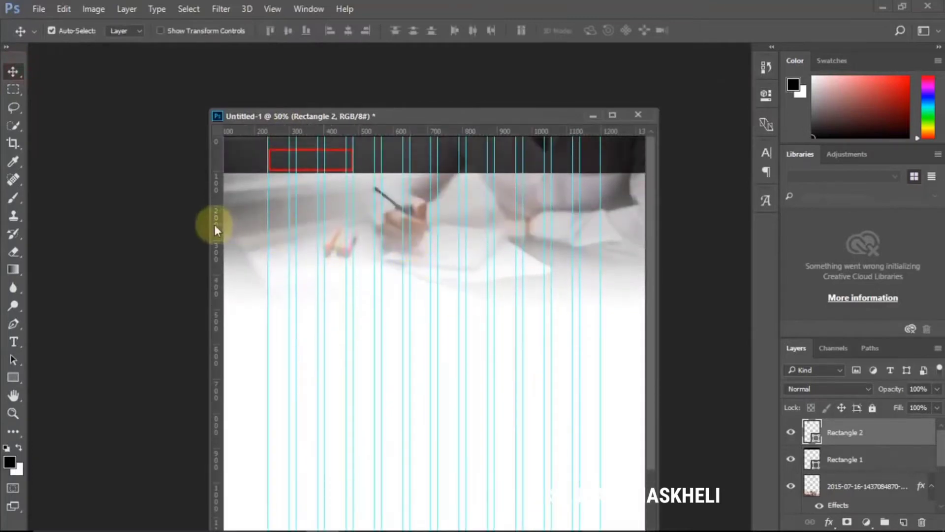
pyautogui.moveTo(211, 224); pyautogui.dragTo(127, 226)
pyautogui.hotkey('ctrl', 't')
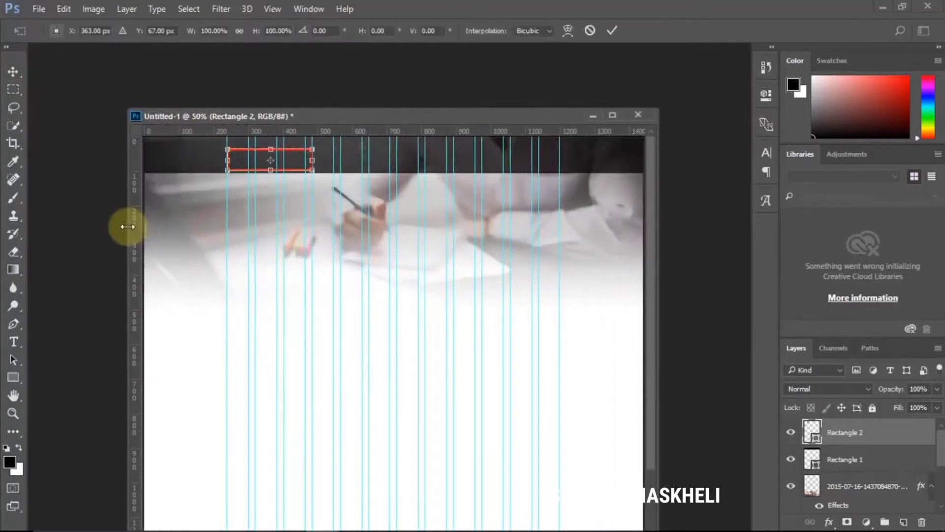
pyautogui.press('Up')
pyautogui.press('Up')
pyautogui.press('Up')
pyautogui.press('Up')
pyautogui.press('Up')
pyautogui.press('Up')
pyautogui.press('Up')
pyautogui.press('Up')
pyautogui.press('Up')
pyautogui.press('Up')
pyautogui.press('Up')
pyautogui.press('Up')
pyautogui.press('Up')
pyautogui.press('Up')
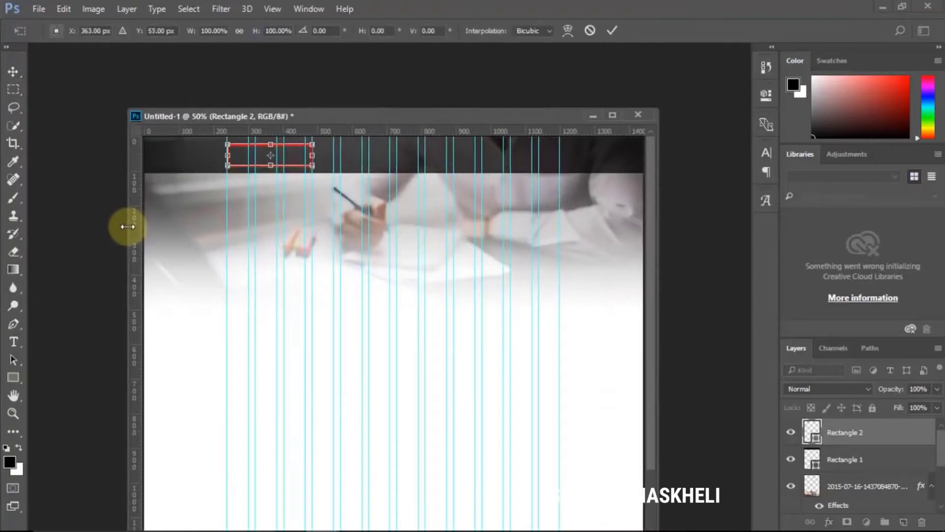
pyautogui.press('Return')
pyautogui.hotkey('ctrl', '-')
pyautogui.hotkey('ctrl', '-')
pyautogui.hotkey('ctrl', '+')
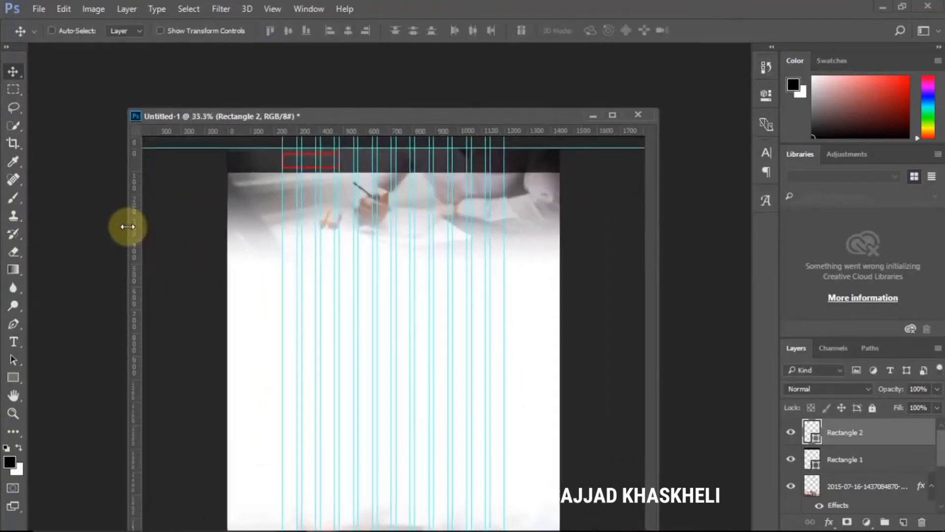
pyautogui.hotkey('ctrl', '-')
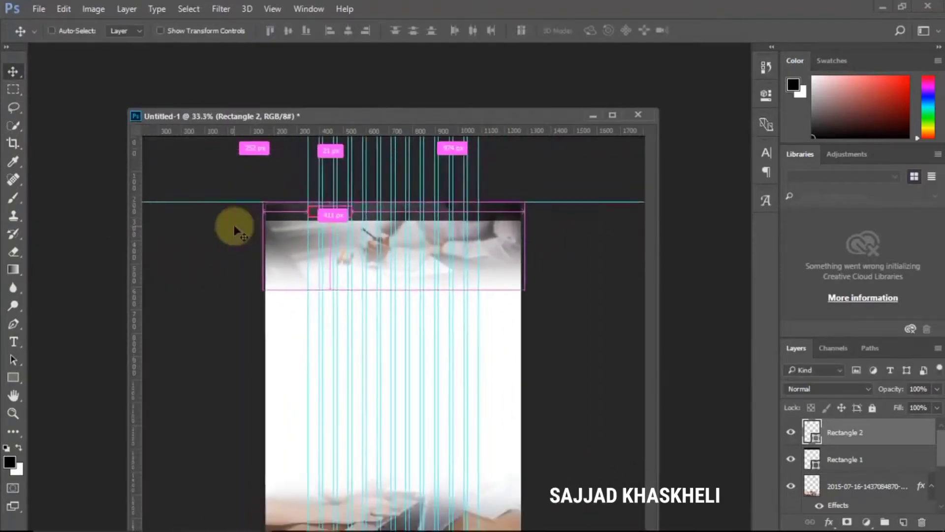
pyautogui.hotkey('ctrl', '+')
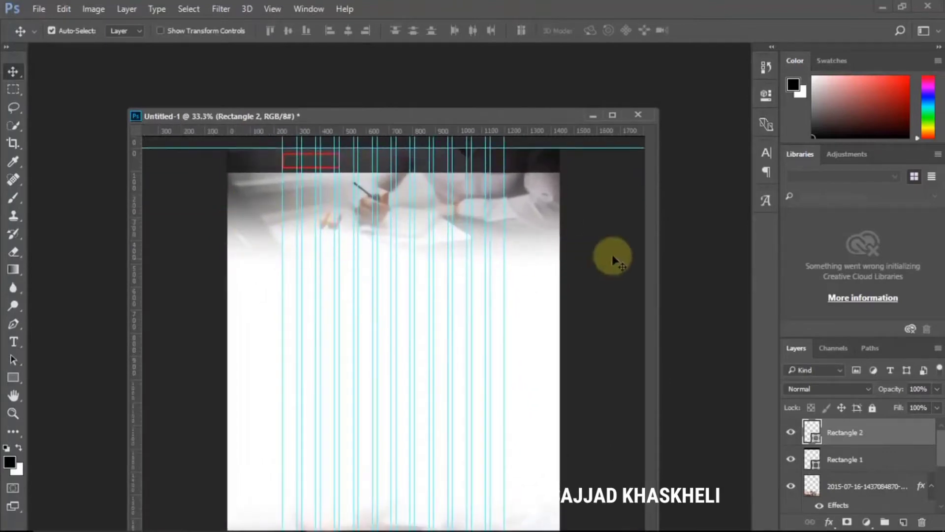
pyautogui.hotkey('ctrl', '+')
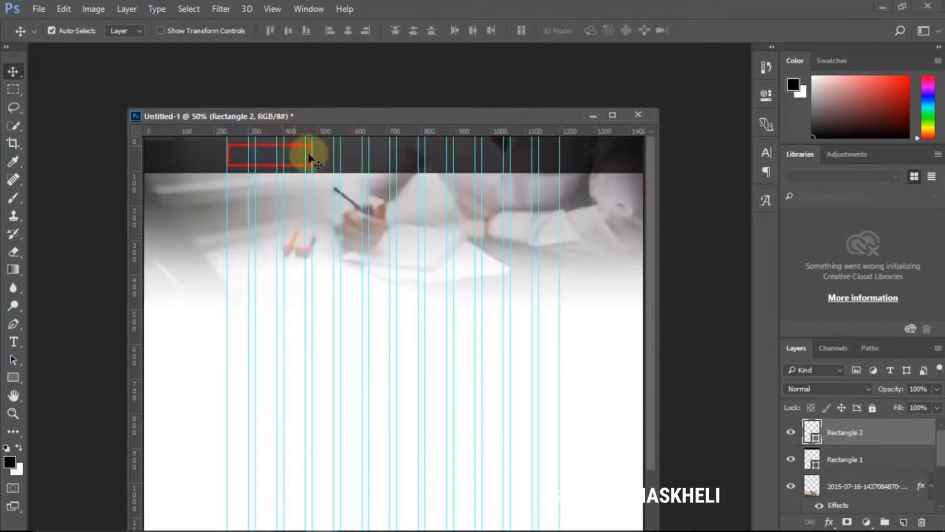
# Step: Try to recolour the outlined rectangle by picking a red as its layer's solid colour
pyautogui.doubleClick(811, 433)
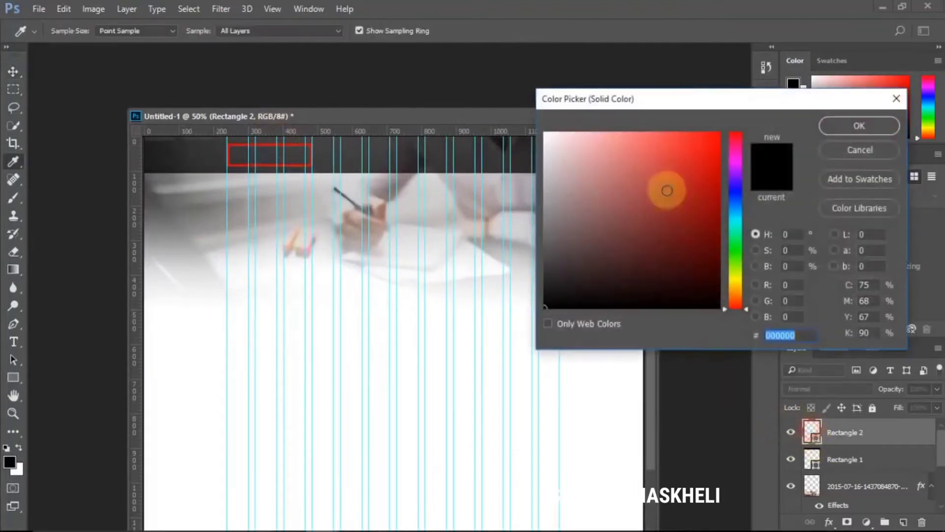
pyautogui.moveTo(671, 168); pyautogui.dragTo(658, 127)
pyautogui.click(878, 124)
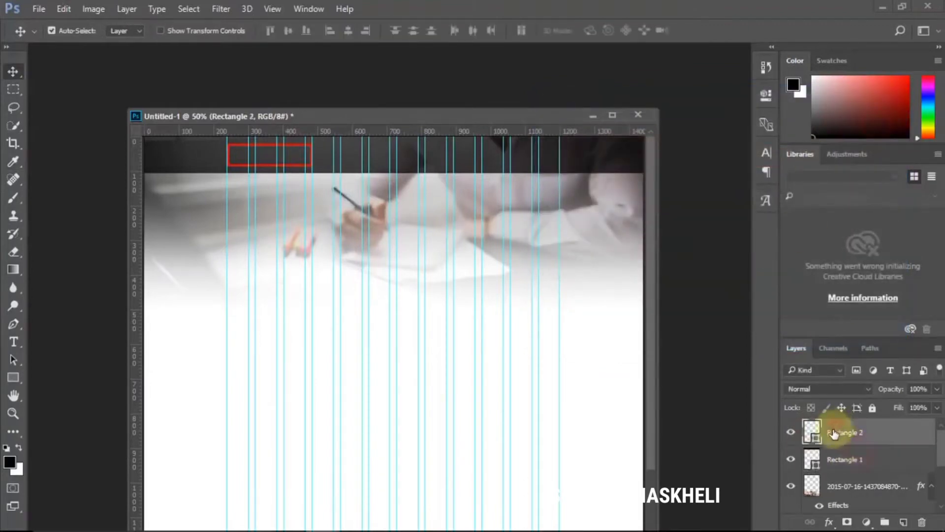
# Step: Try a gradient and then a solid light orange swatch for the outlined rectangle's stroke
pyautogui.click(13, 377)
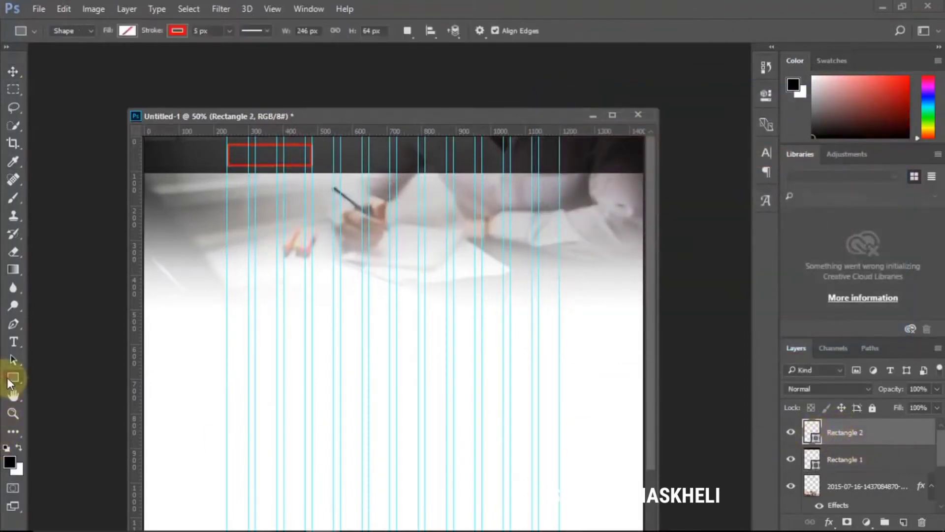
pyautogui.click(179, 31)
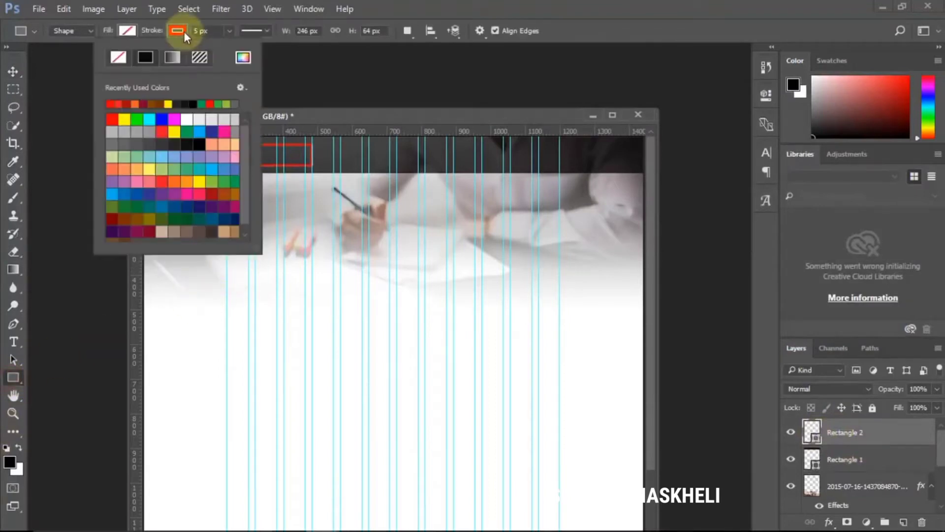
pyautogui.click(173, 57)
pyautogui.click(147, 56)
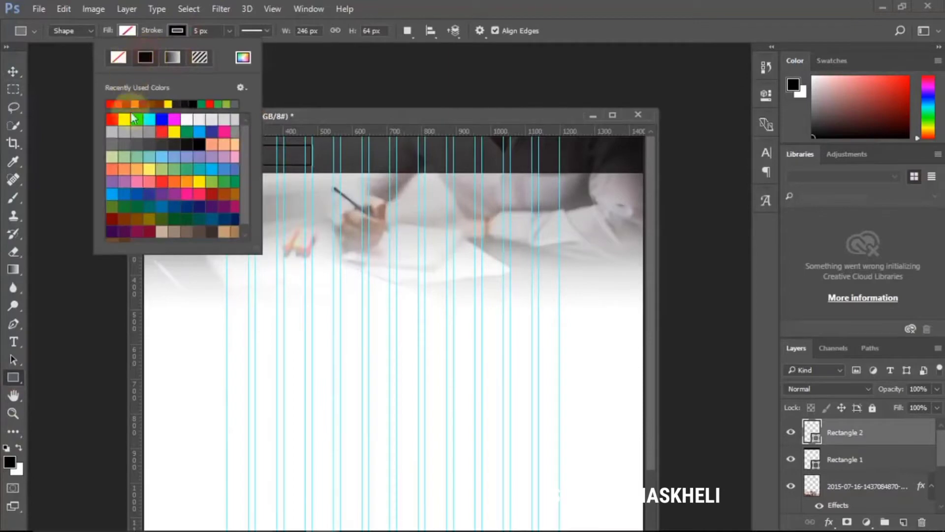
pyautogui.click(124, 167)
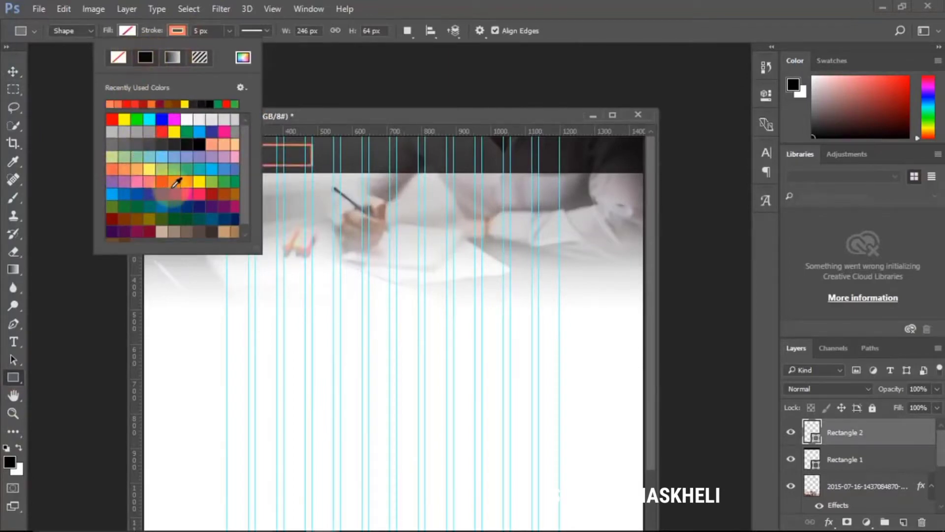
# Step: Set the outlined rectangle's stroke to the custom pinkish red #fa2d4f and return to the Move tool
pyautogui.click(241, 57)
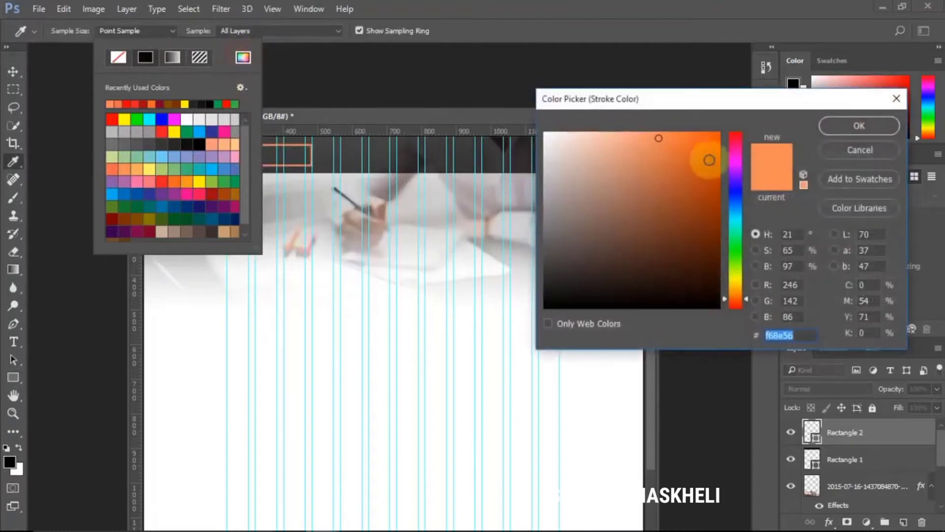
pyautogui.click(700, 139)
pyautogui.moveTo(742, 273)
pyautogui.mouseDown()
pyautogui.moveTo(736, 307)
pyautogui.moveTo(736, 279)
pyautogui.mouseUp()
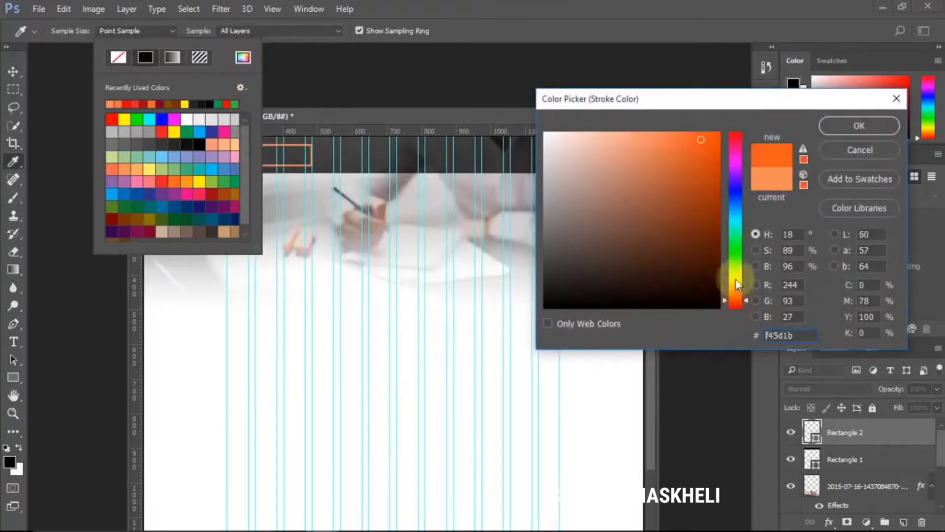
pyautogui.click(732, 147)
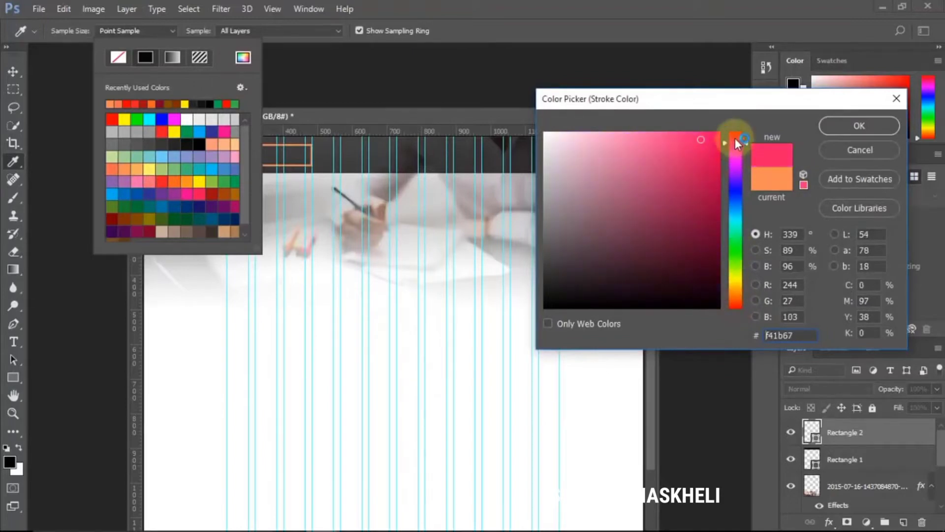
pyautogui.click(735, 138)
pyautogui.moveTo(709, 163); pyautogui.dragTo(689, 135)
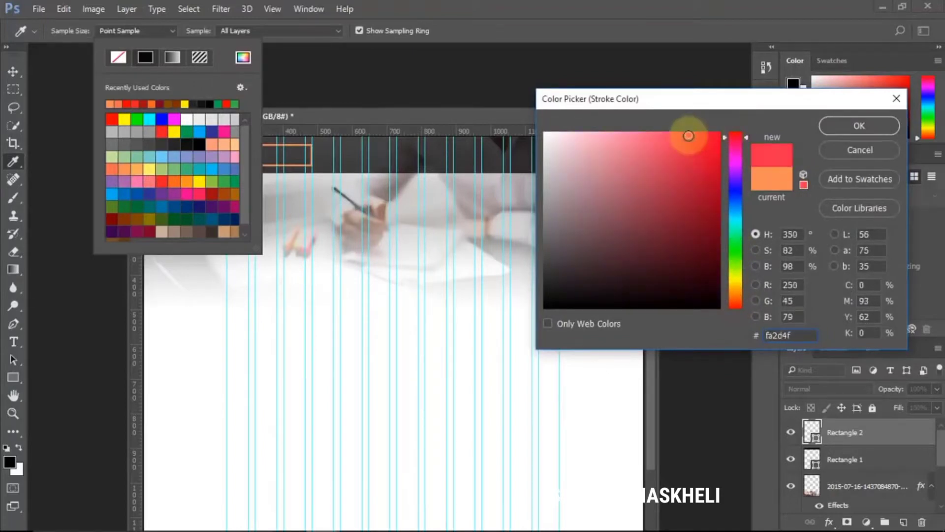
pyautogui.click(832, 127)
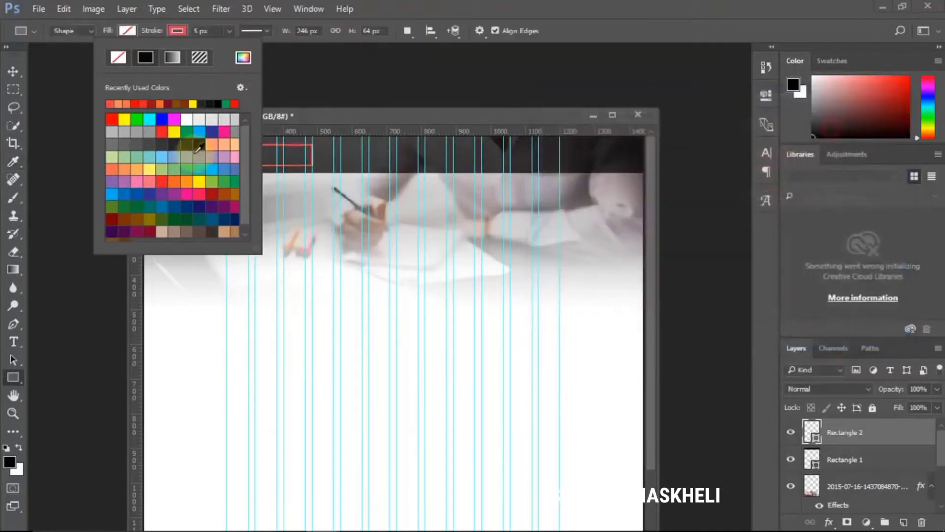
pyautogui.click(12, 74)
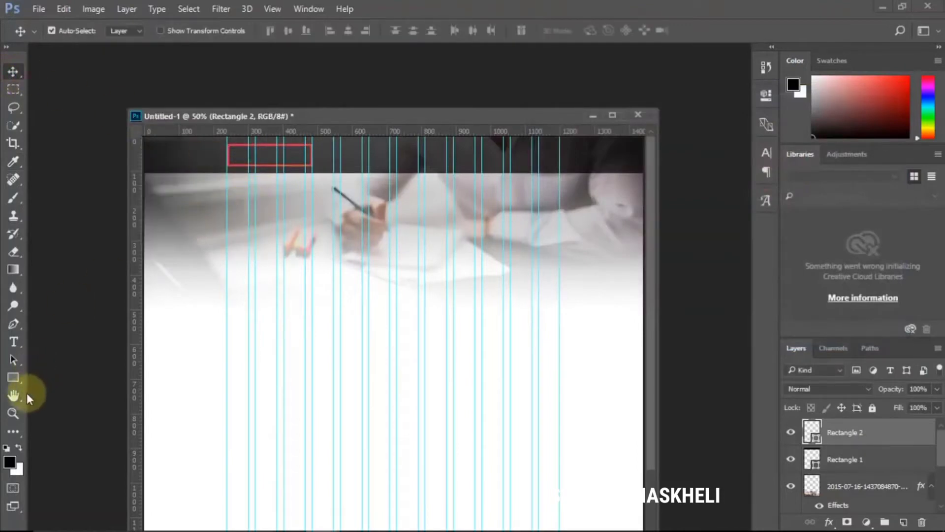
# Step: Add the white text DKWEBTECH in 16 pt Arial and move it inside the outlined box in the top bar
pyautogui.click(14, 342)
pyautogui.click(306, 261)
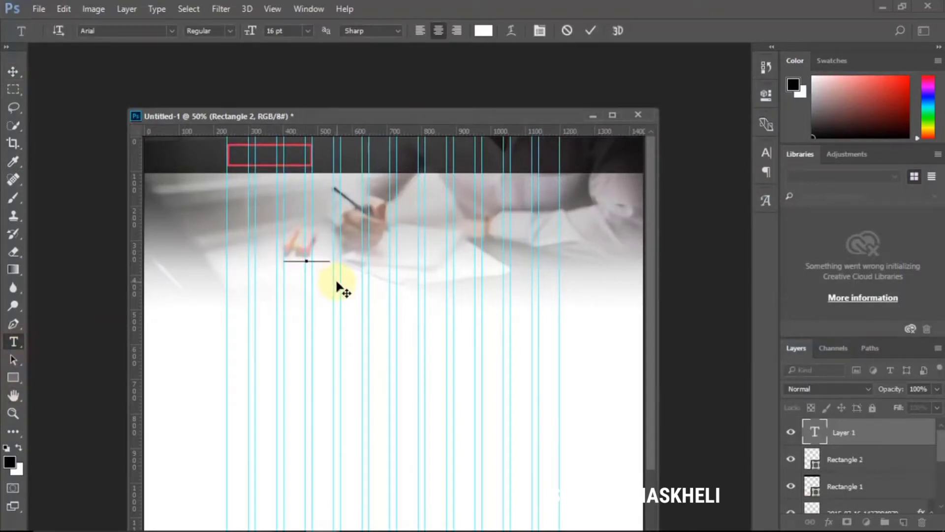
pyautogui.click(16, 75)
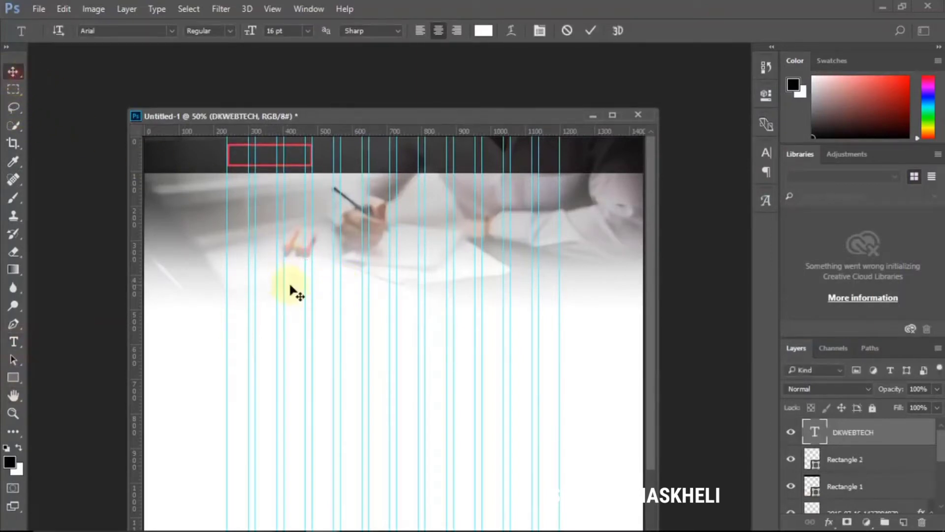
pyautogui.moveTo(298, 260); pyautogui.dragTo(262, 159)
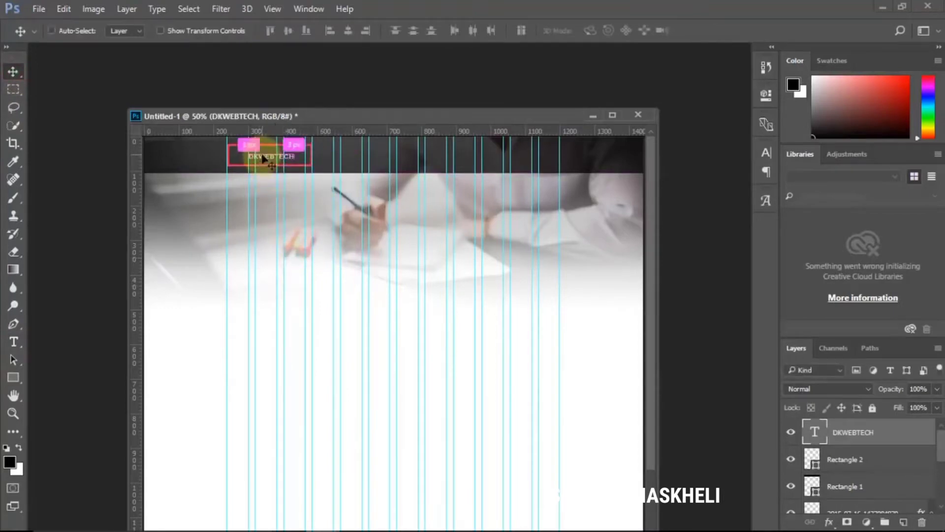
# Step: Enlarge the DKWEBTECH text with Free Transform until it nearly spans the outlined box
pyautogui.hotkey('ctrl', 't')
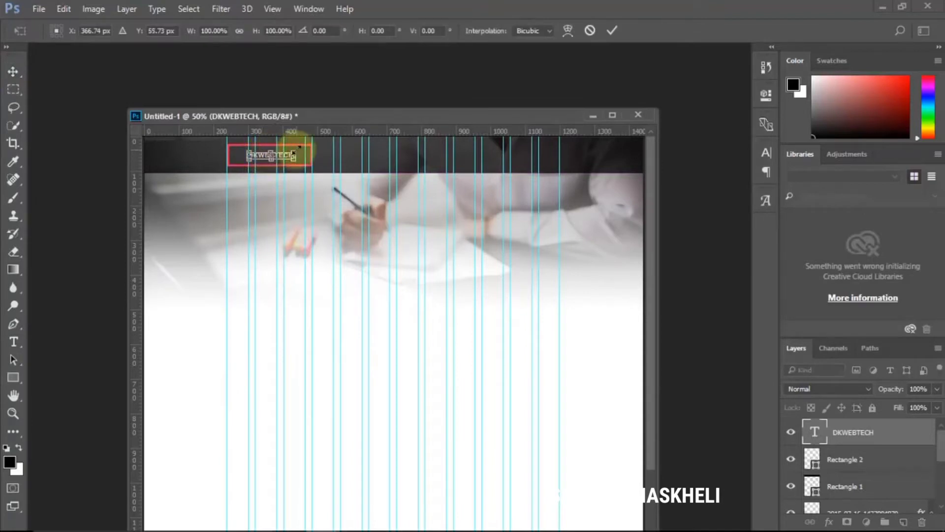
pyautogui.moveTo(295, 151); pyautogui.dragTo(306, 148)
pyautogui.press('Return')
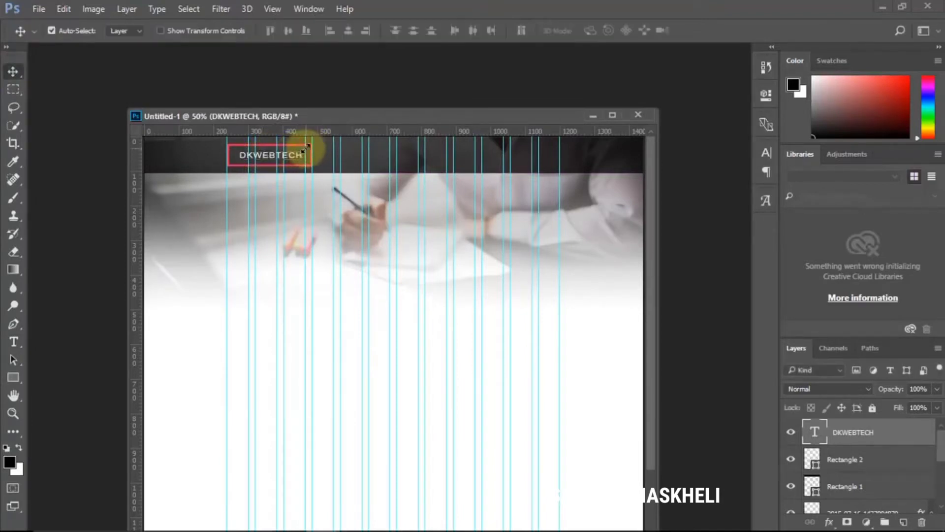
# Step: Hide the guides and stretch the dark top bar's lower edge downward to make the bar taller
pyautogui.hotkey('ctrl', '-')
pyautogui.hotkey('ctrl', '0')
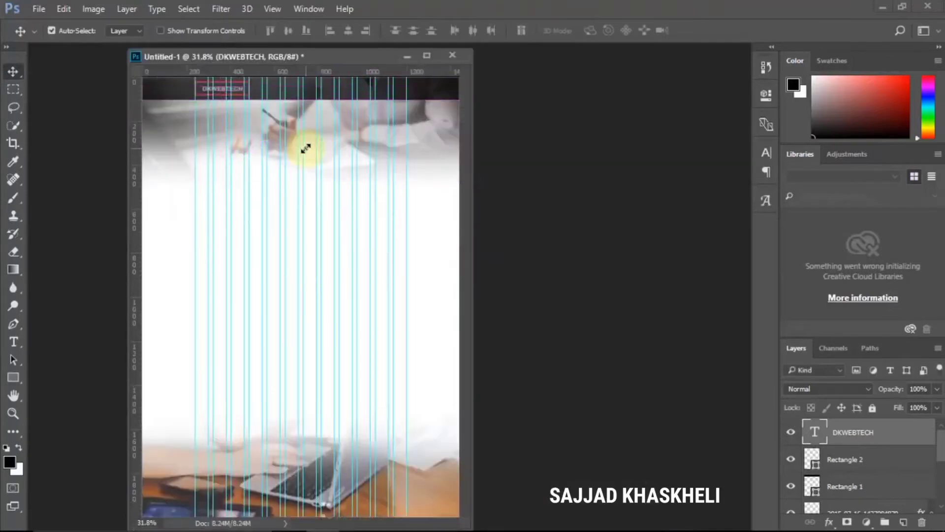
pyautogui.hotkey('ctrl', ';')
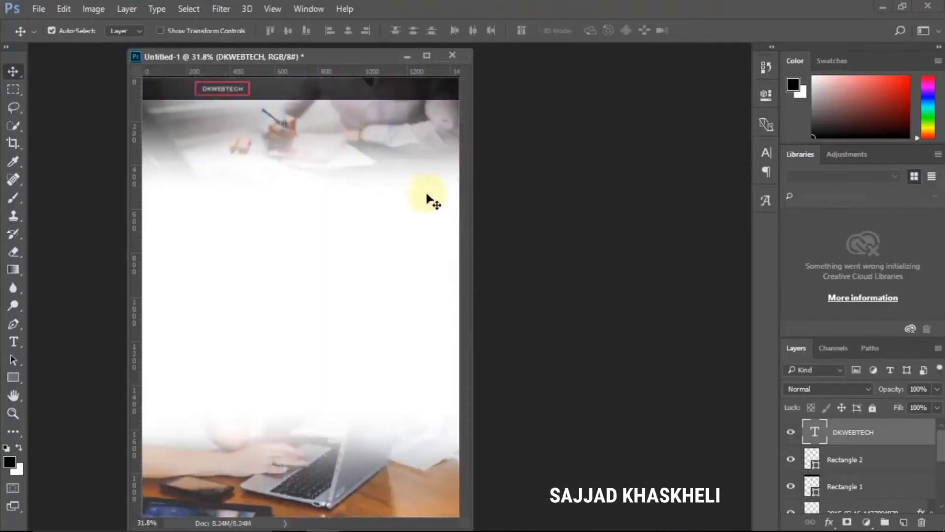
pyautogui.moveTo(472, 262); pyautogui.dragTo(601, 258)
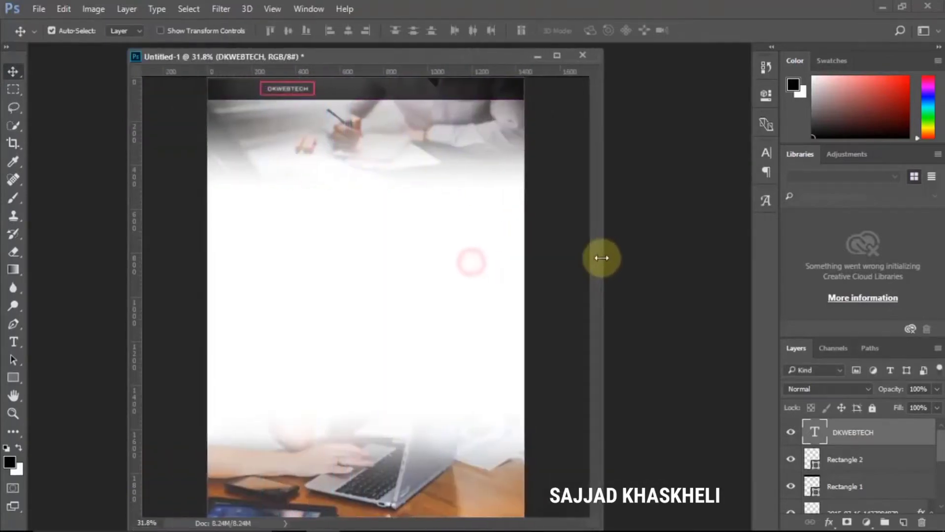
pyautogui.keyDown('ctrl'); pyautogui.click(456, 92); pyautogui.keyUp('ctrl')
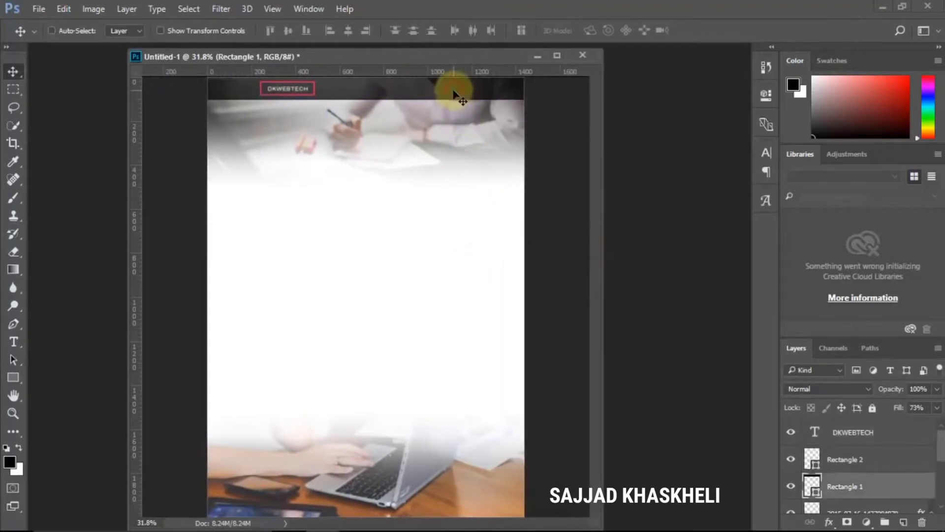
pyautogui.hotkey('ctrl', 't')
pyautogui.moveTo(365, 99); pyautogui.dragTo(363, 108)
pyautogui.press('Return')
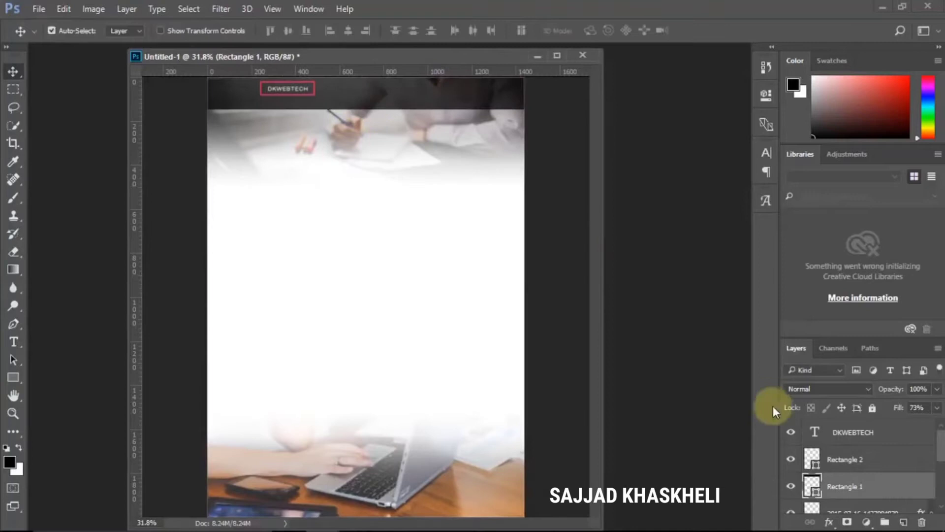
# Step: Nudge the DKWEBTECH text and its outlined box down together to centre them vertically in the taller top bar
pyautogui.click(843, 458)
pyautogui.keyDown('shift'); pyautogui.click(840, 427); pyautogui.keyUp('shift')
pyautogui.hotkey('ctrl', 't')
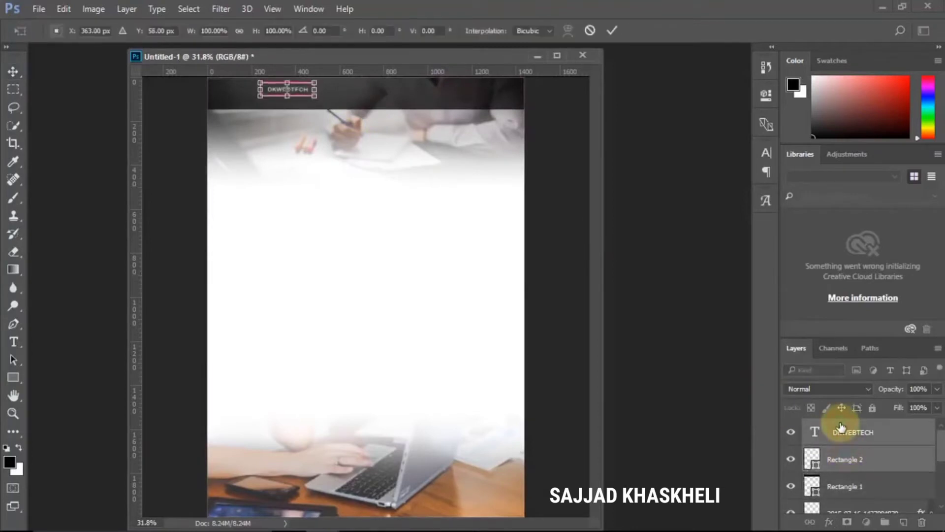
pyautogui.press('Down')
pyautogui.press('Down')
pyautogui.press('Down')
pyautogui.press('Down')
pyautogui.press('Down')
pyautogui.press('Down')
pyautogui.press('Down')
pyautogui.press('Down')
pyautogui.press('Down')
pyautogui.press('Down')
pyautogui.press('Down')
pyautogui.press('Down')
pyautogui.press('Down')
pyautogui.press('Down')
pyautogui.press('Down')
pyautogui.press('Down')
pyautogui.press('Down')
pyautogui.press('Down')
pyautogui.press('Down')
pyautogui.press('Down')
pyautogui.press('Up')
pyautogui.press('Up')
pyautogui.press('Up')
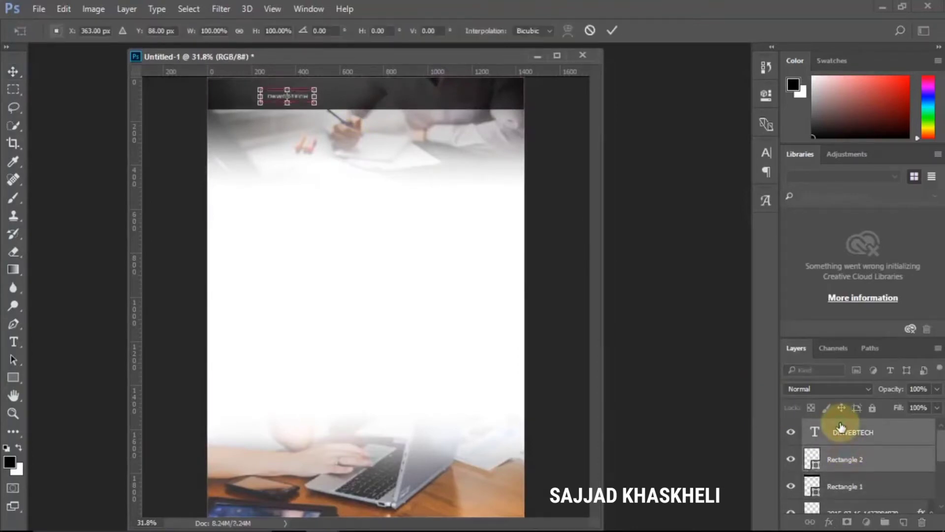
pyautogui.press('Return')
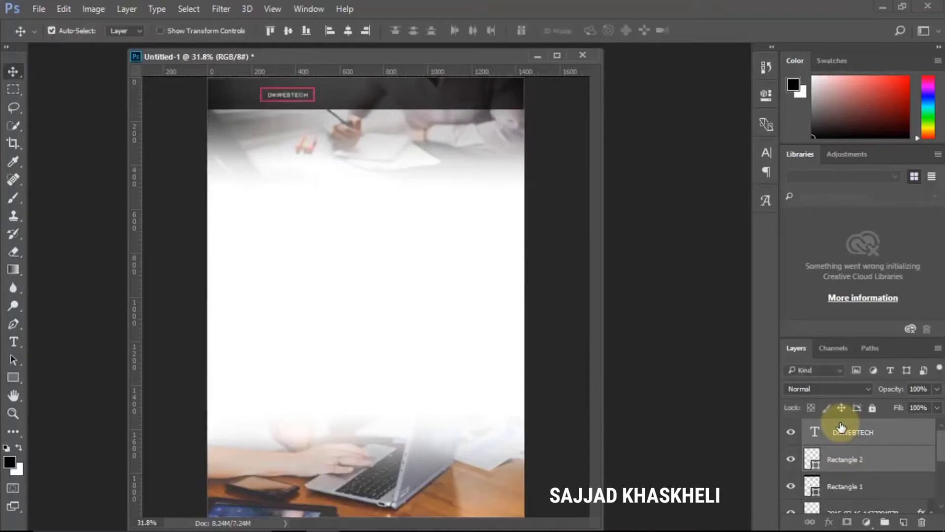
# Step: Change the outlined box's stroke to a yellow swatch and make the stroke thinner
pyautogui.click(840, 458)
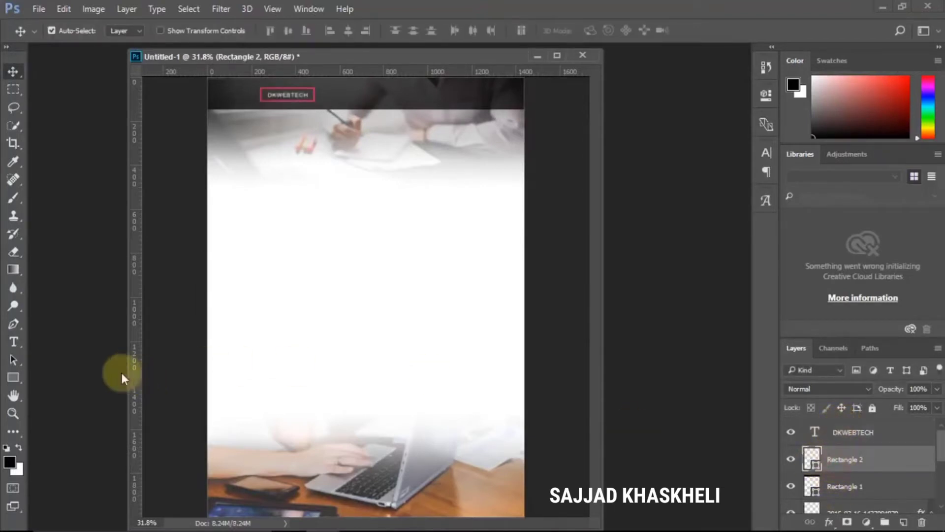
pyautogui.click(13, 377)
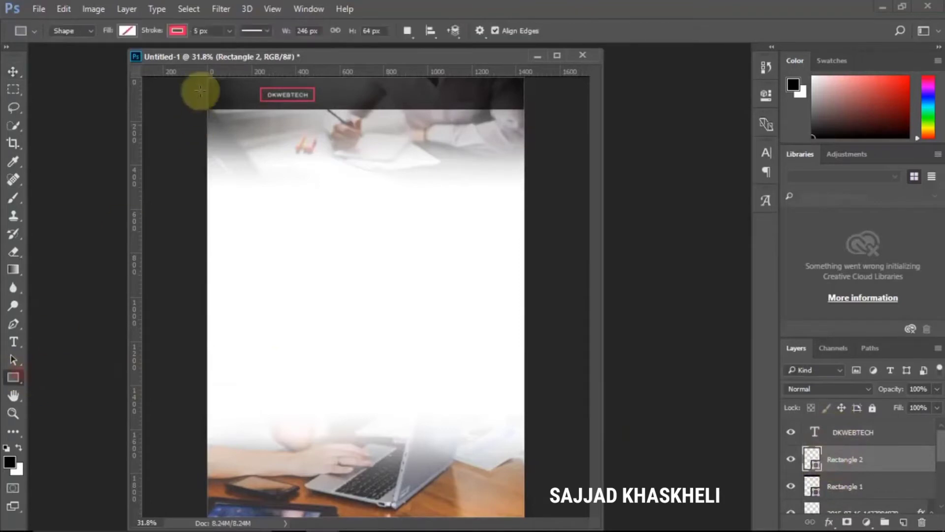
pyautogui.click(185, 32)
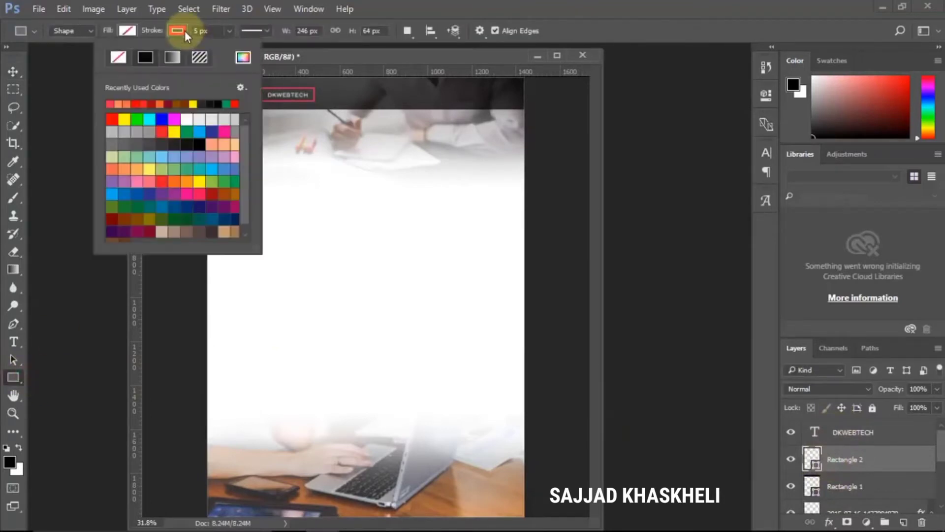
pyautogui.click(194, 102)
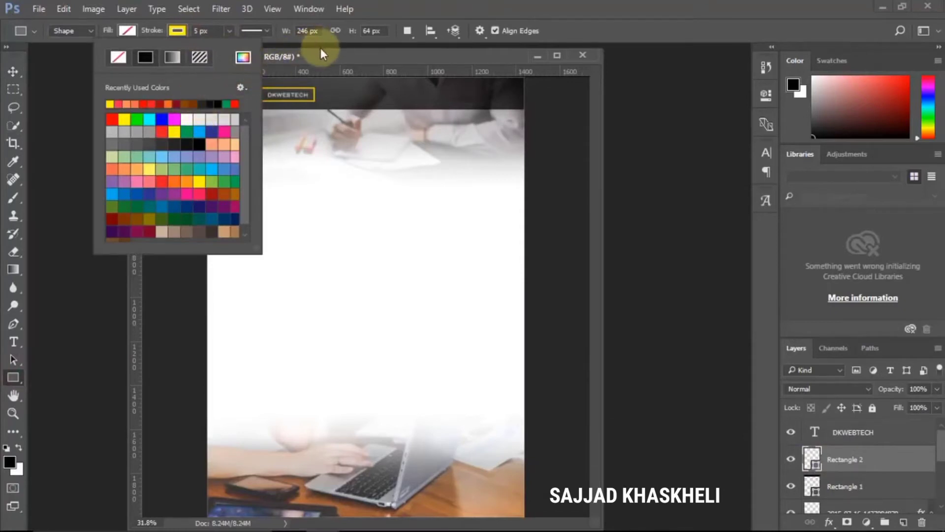
pyautogui.click(198, 31)
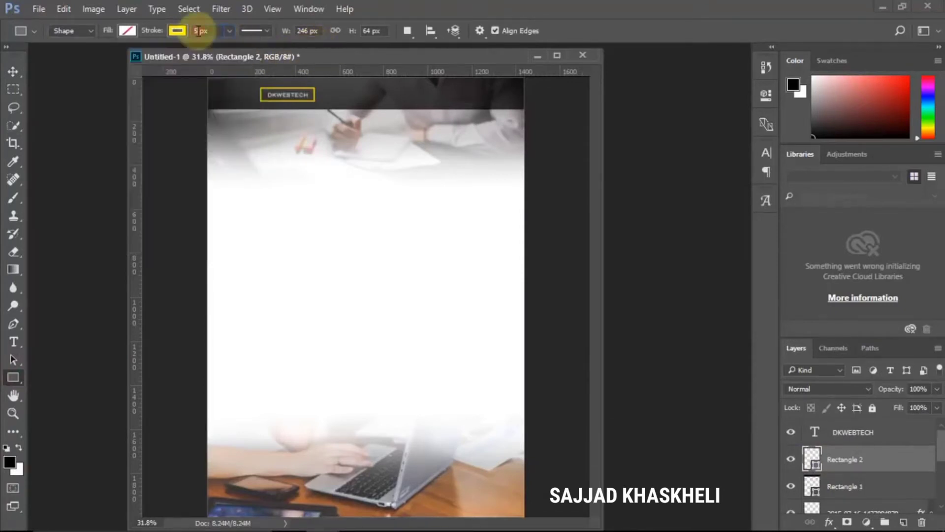
pyautogui.click(196, 31)
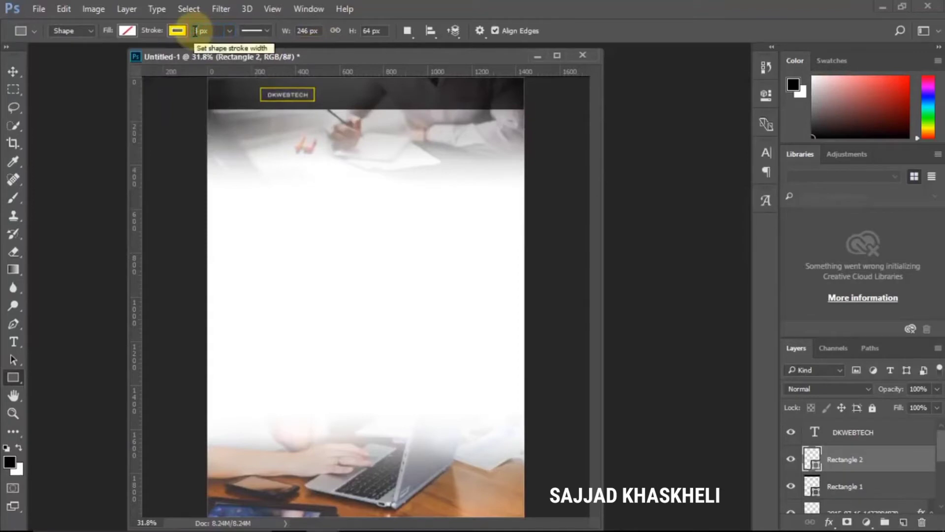
pyautogui.click(13, 71)
pyautogui.press('ctrl')
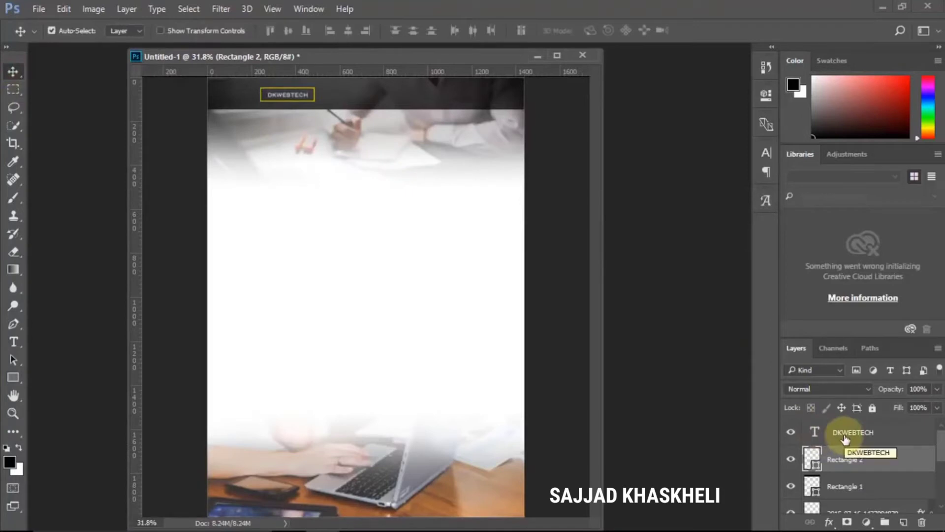
# Step: Show the guides and duplicate the DKWEBTECH text to the right of the logo box in the top bar
pyautogui.hotkey('ctrl', ';')
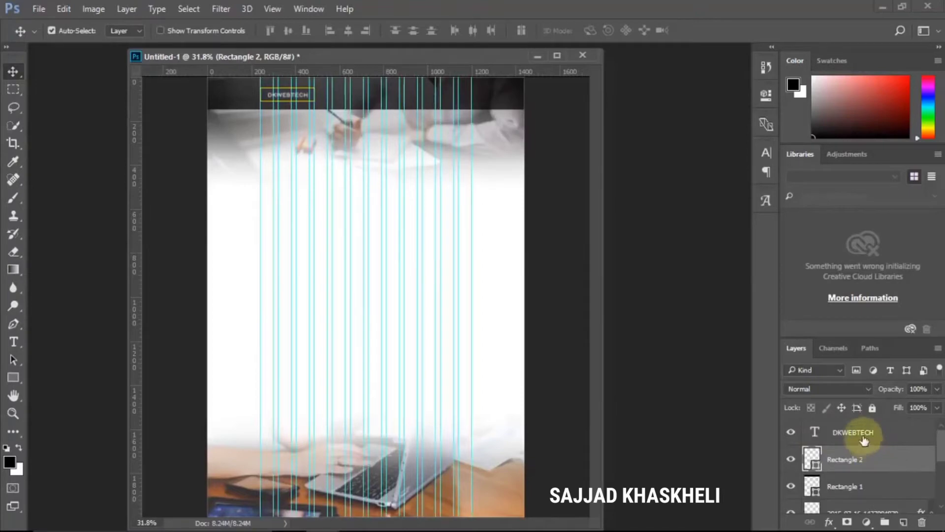
pyautogui.click(854, 433)
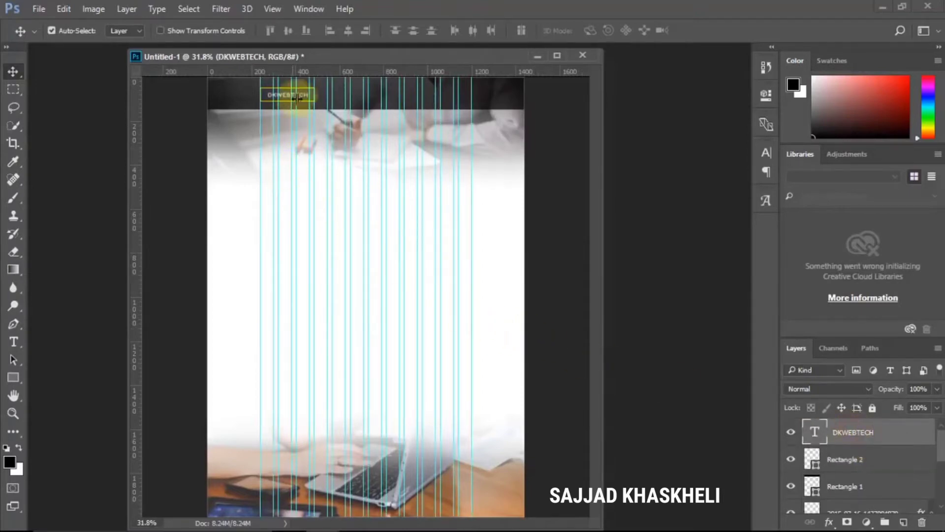
pyautogui.moveTo(311, 94); pyautogui.dragTo(368, 96)
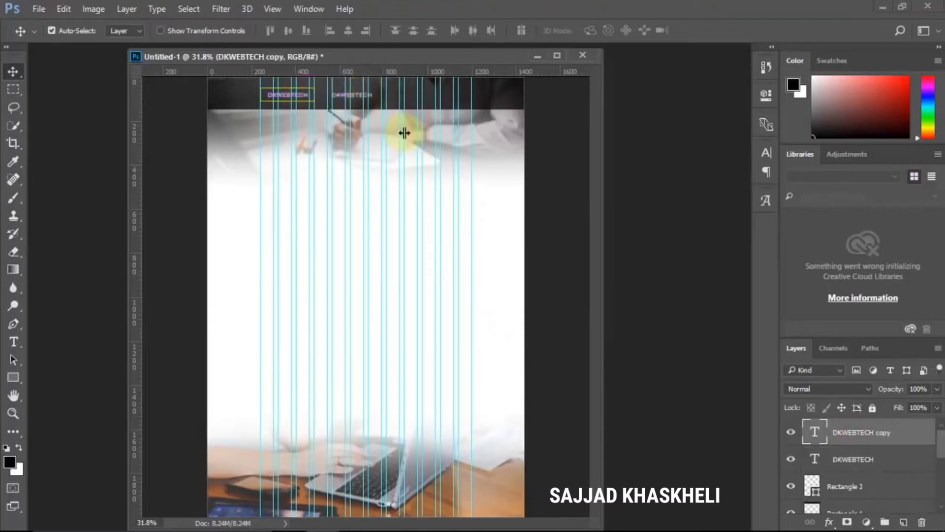
# Step: Replace the copied text with HOME I ABOUT I SERVICES I PROJECT I CONTACT US and shift it right to end at the last guide
pyautogui.doubleClick(815, 432)
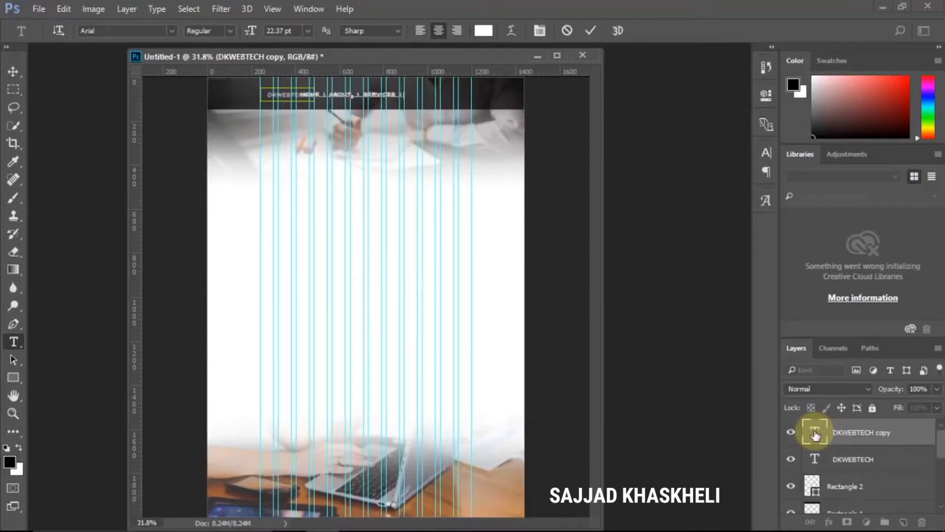
pyautogui.write('PROJECT')
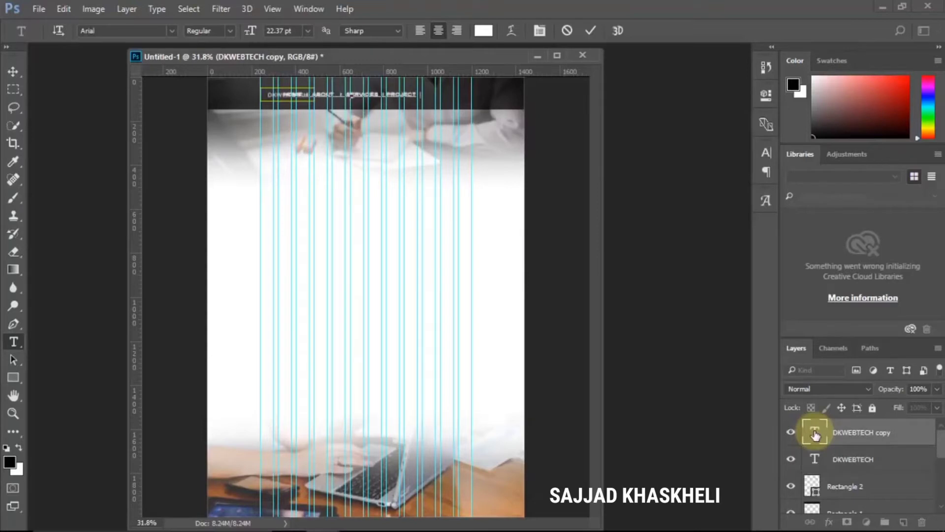
pyautogui.write('|')
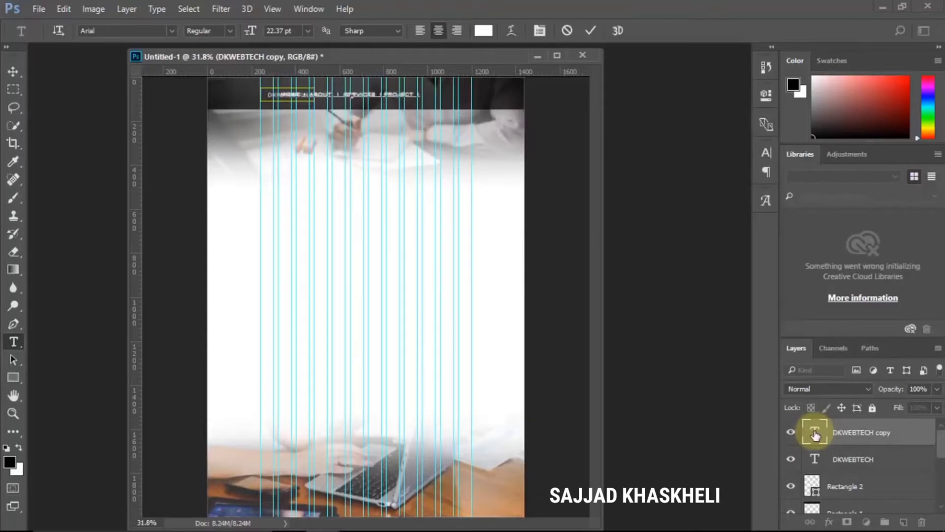
pyautogui.write(' CONTACT US')
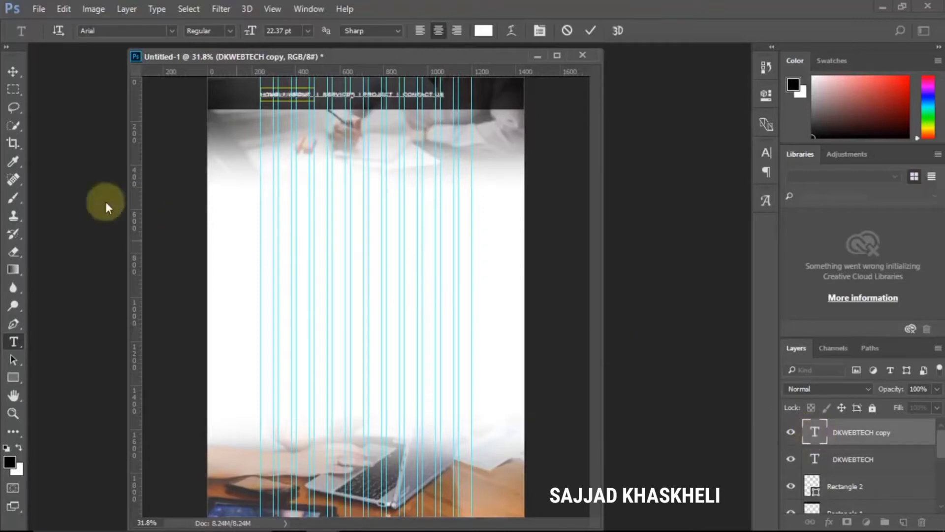
pyautogui.click(13, 75)
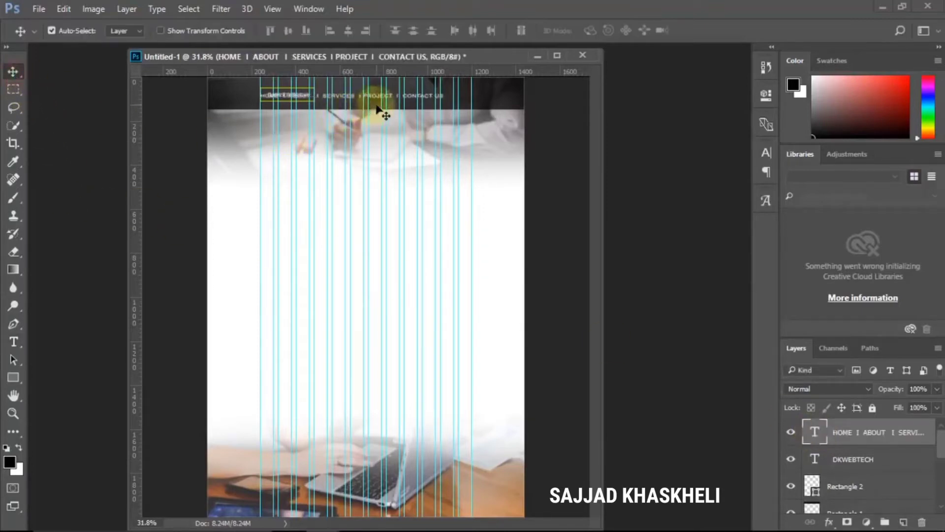
pyautogui.moveTo(375, 97); pyautogui.dragTo(407, 96)
# Step: Reduce the navigation menu text's font size, trying 15 pt before settling on 16 pt
pyautogui.doubleClick(813, 433)
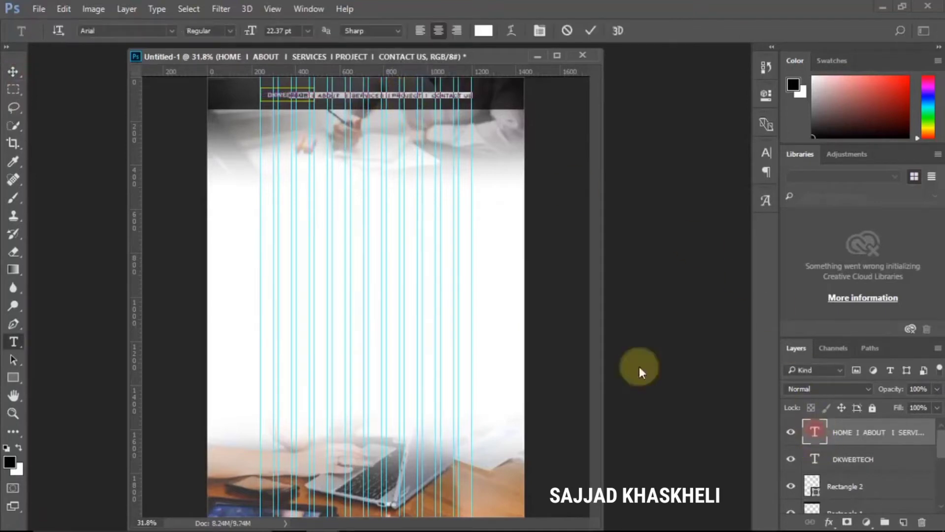
pyautogui.click(278, 31)
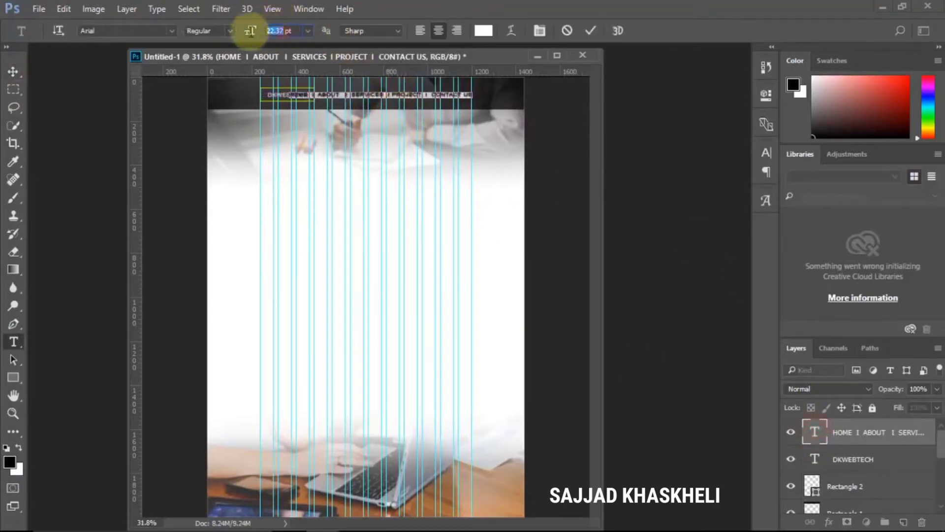
pyautogui.moveTo(250, 31); pyautogui.dragTo(242, 26)
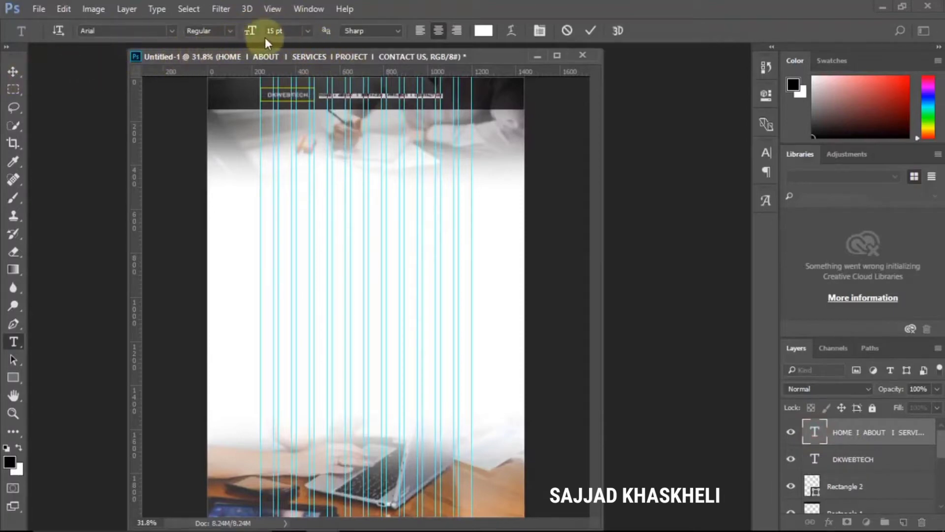
pyautogui.moveTo(274, 33); pyautogui.dragTo(248, 20)
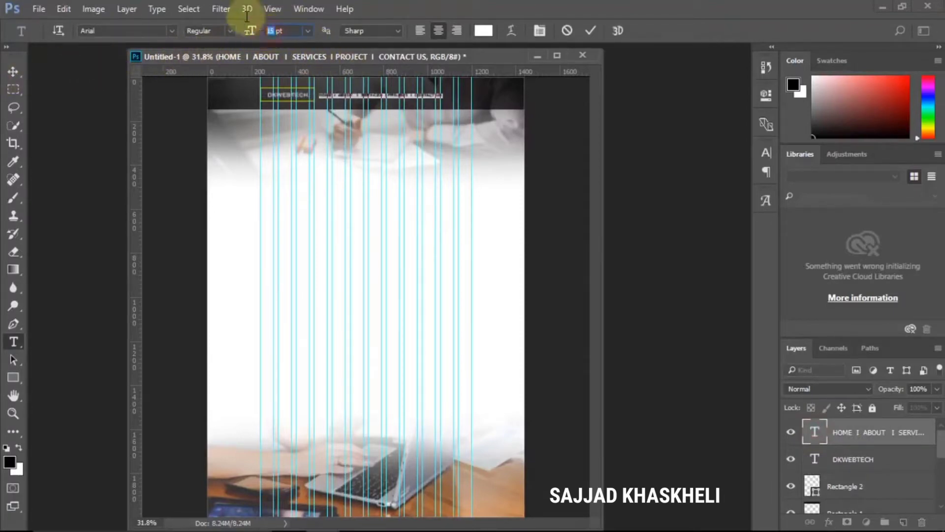
pyautogui.write('16')
pyautogui.click(14, 70)
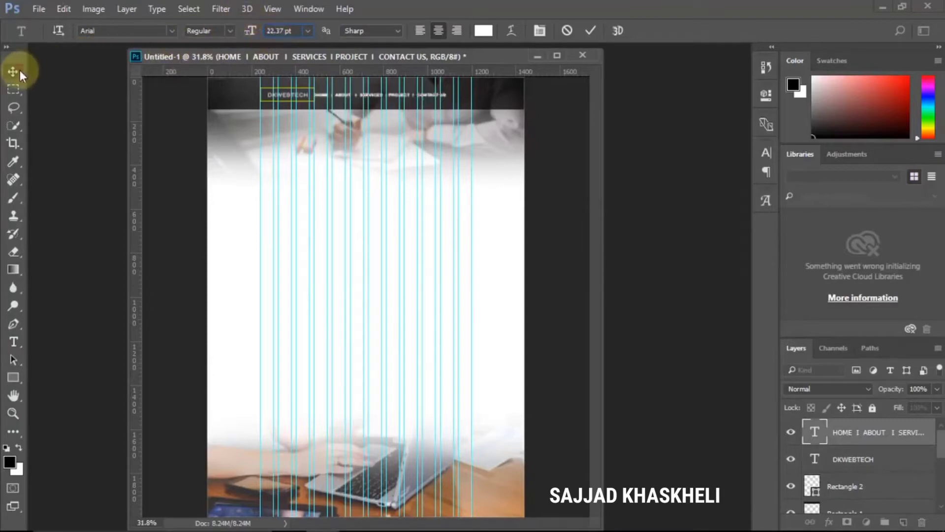
# Step: Move the reduced menu text right so that it ends at the last column guide
pyautogui.moveTo(380, 97); pyautogui.dragTo(400, 97)
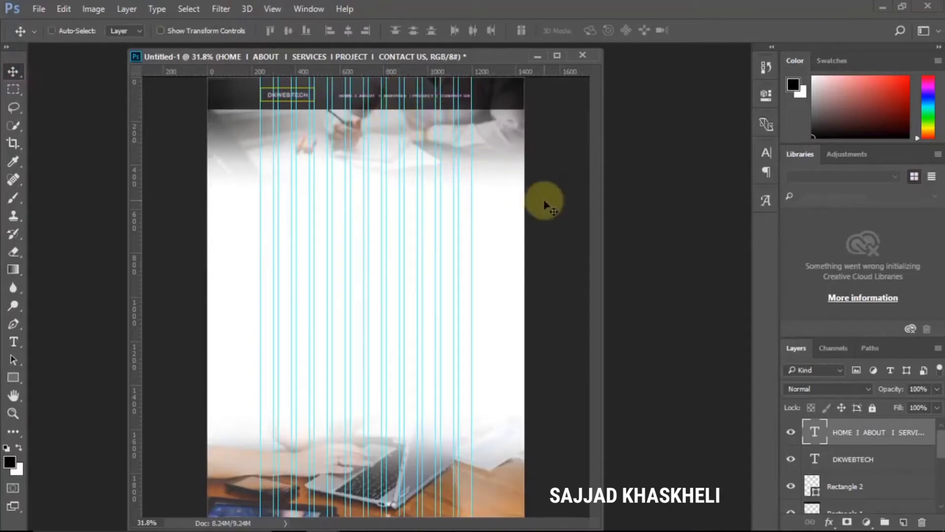
pyautogui.hotkey('ctrl', 't')
pyautogui.press('Return')
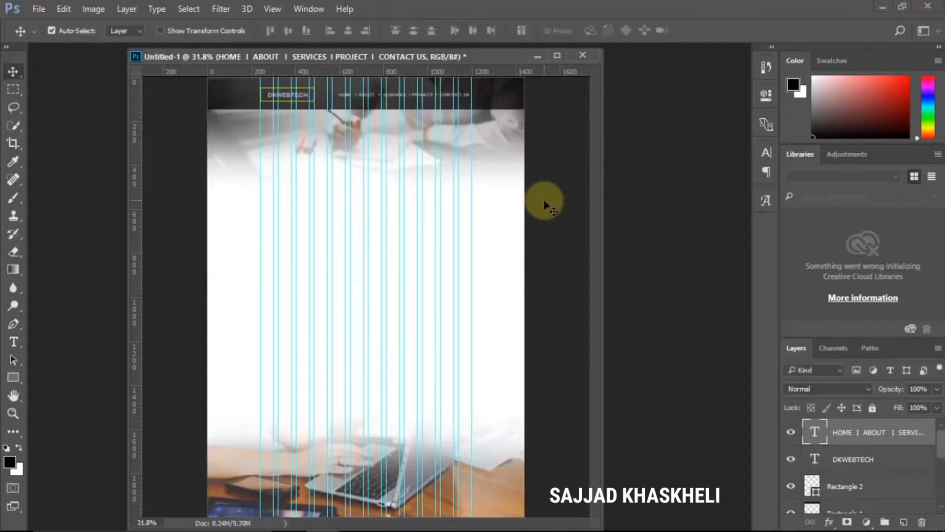
# Step: Recolour the word HOME in the navigation menu to the logo box outline's yellow, fff200
pyautogui.scroll(5, 445, 170)
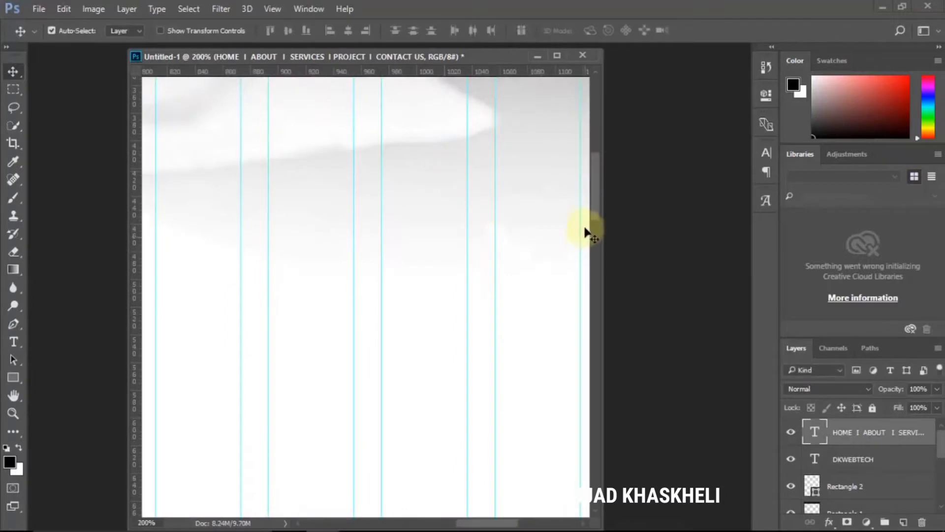
pyautogui.moveTo(596, 215); pyautogui.dragTo(581, 114)
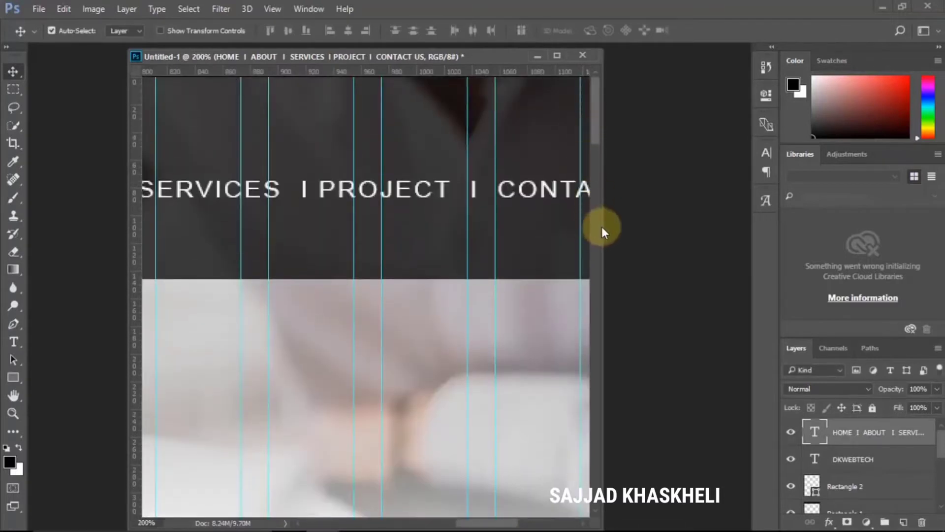
pyautogui.moveTo(602, 226); pyautogui.dragTo(702, 217)
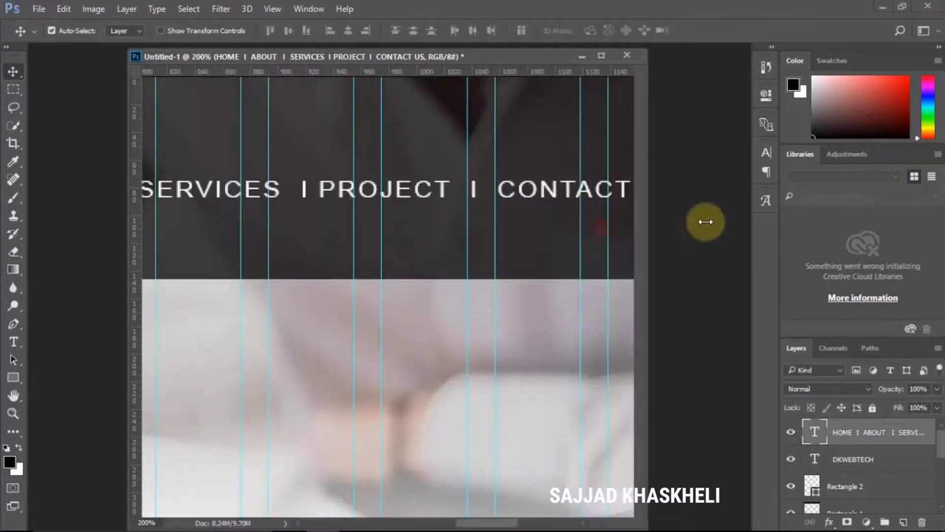
pyautogui.click(154, 524)
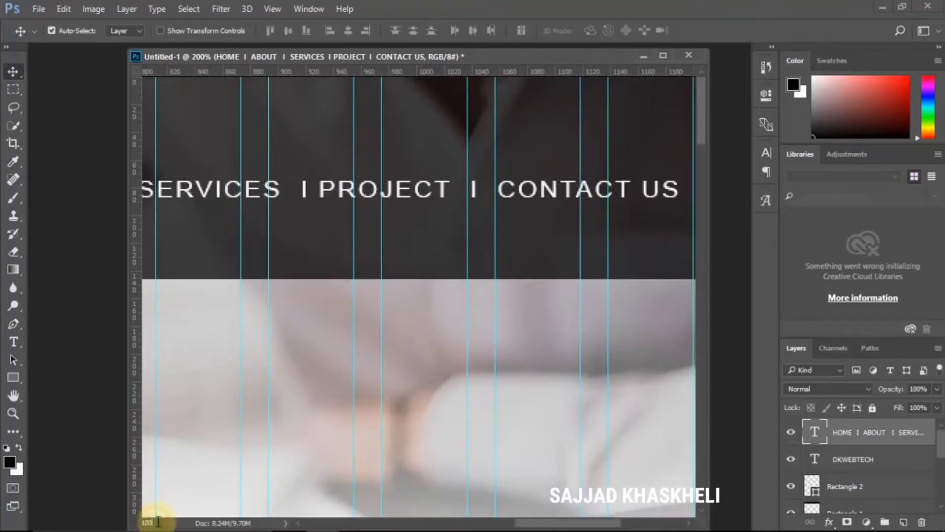
pyautogui.press('Return')
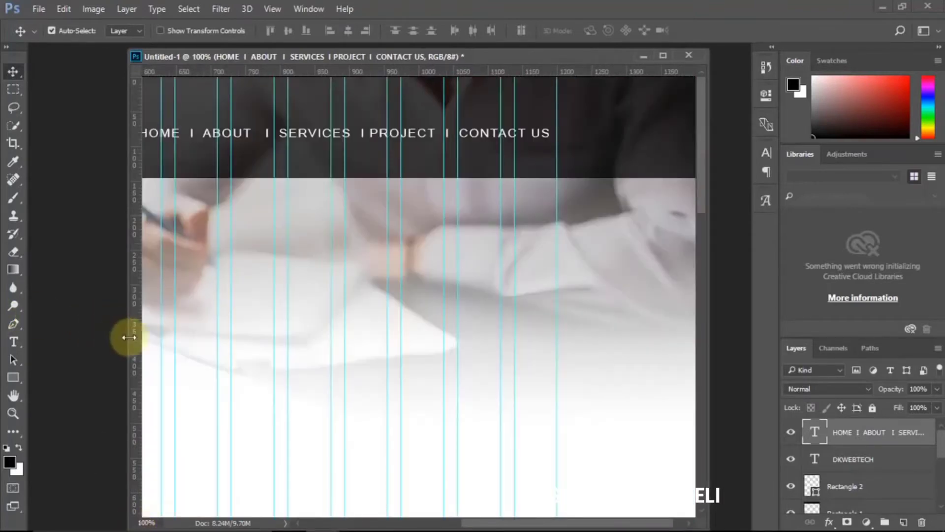
pyautogui.moveTo(129, 337); pyautogui.dragTo(40, 339)
pyautogui.moveTo(412, 522); pyautogui.dragTo(362, 527)
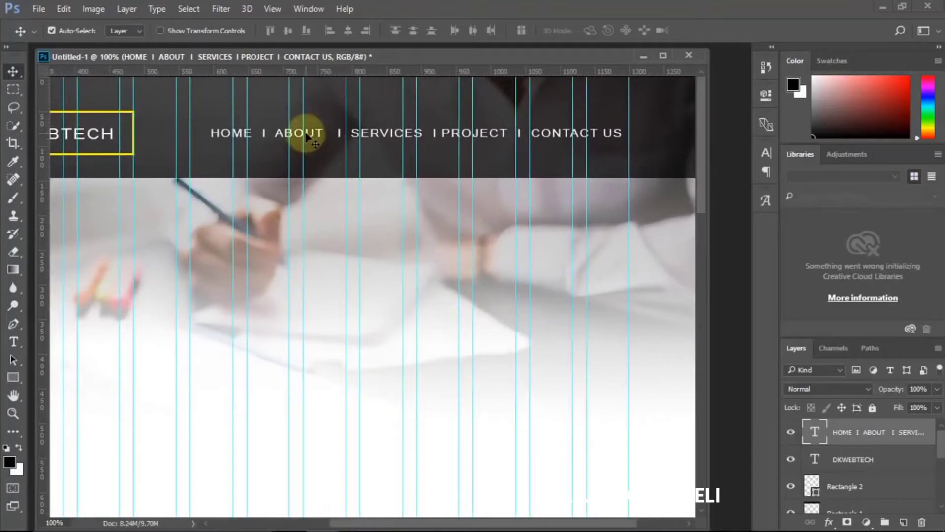
pyautogui.doubleClick(815, 432)
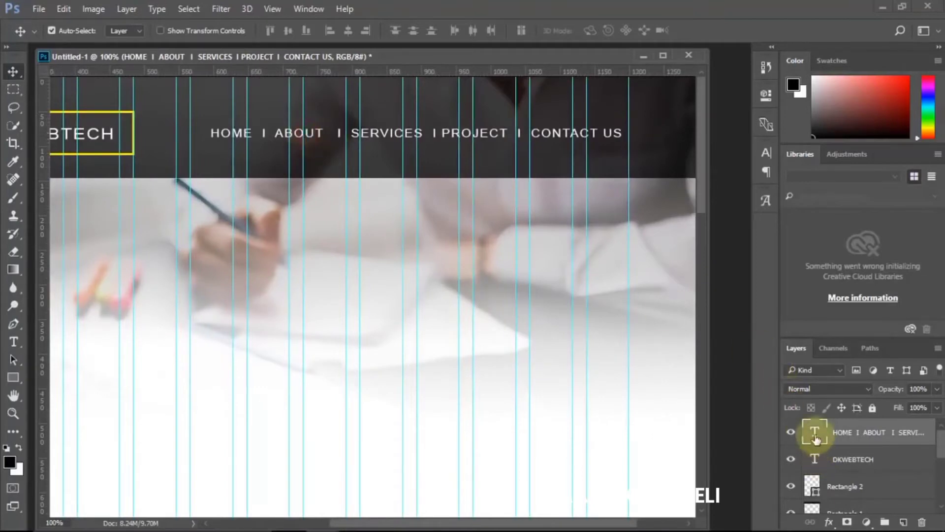
pyautogui.moveTo(253, 132); pyautogui.dragTo(211, 132)
pyautogui.click(482, 31)
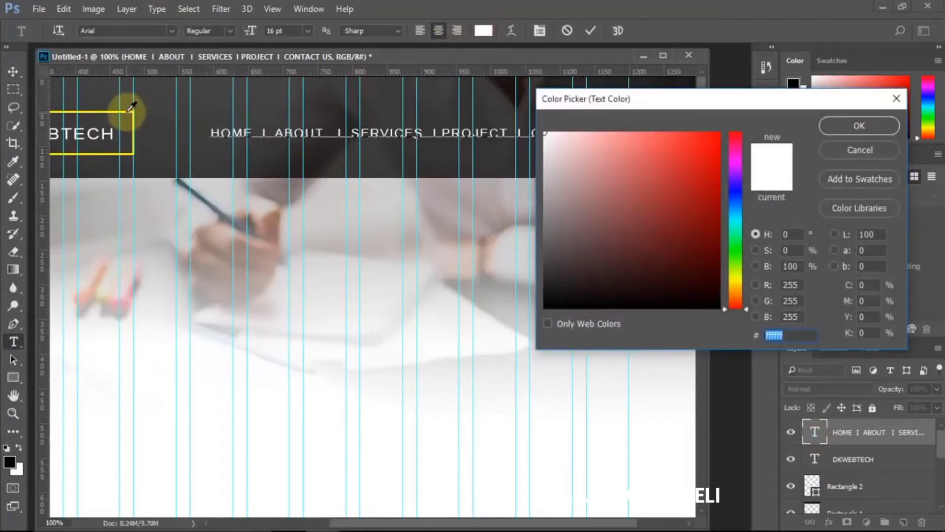
pyautogui.click(131, 110)
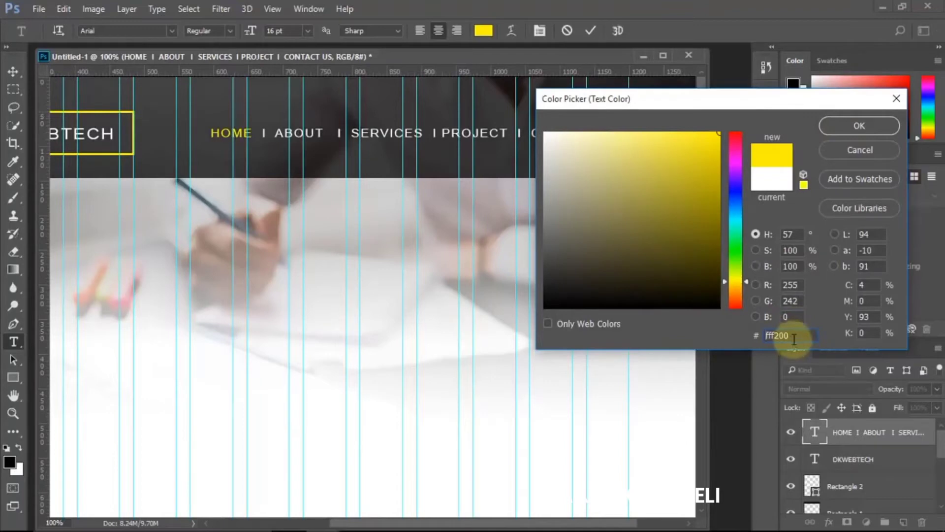
pyautogui.doubleClick(771, 337)
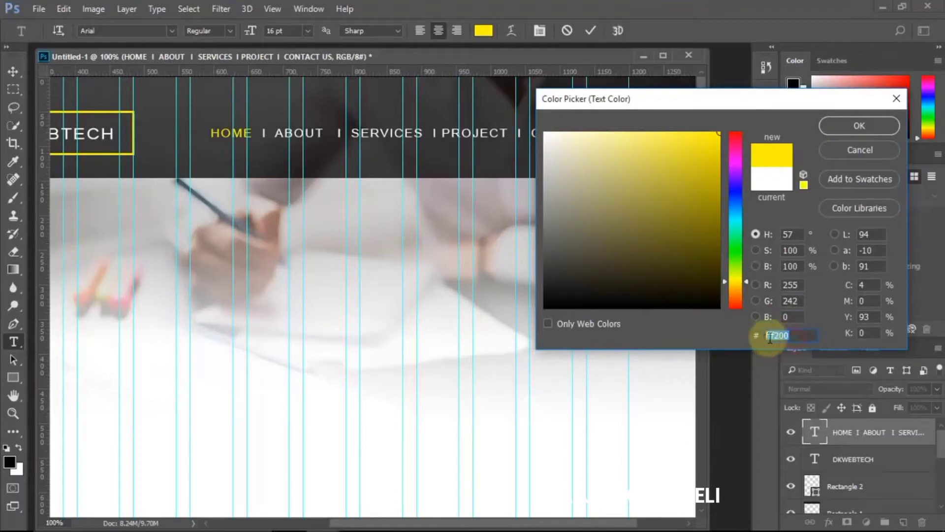
pyautogui.click(849, 127)
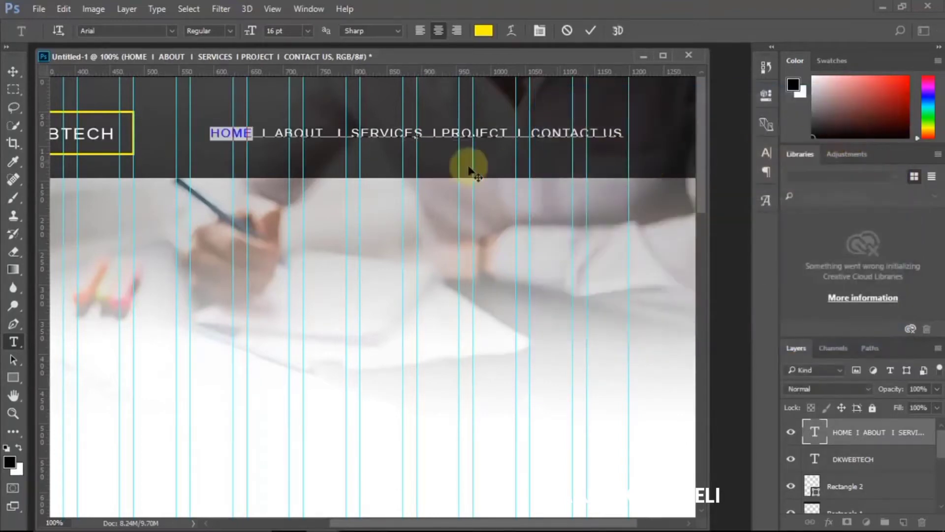
pyautogui.click(860, 453)
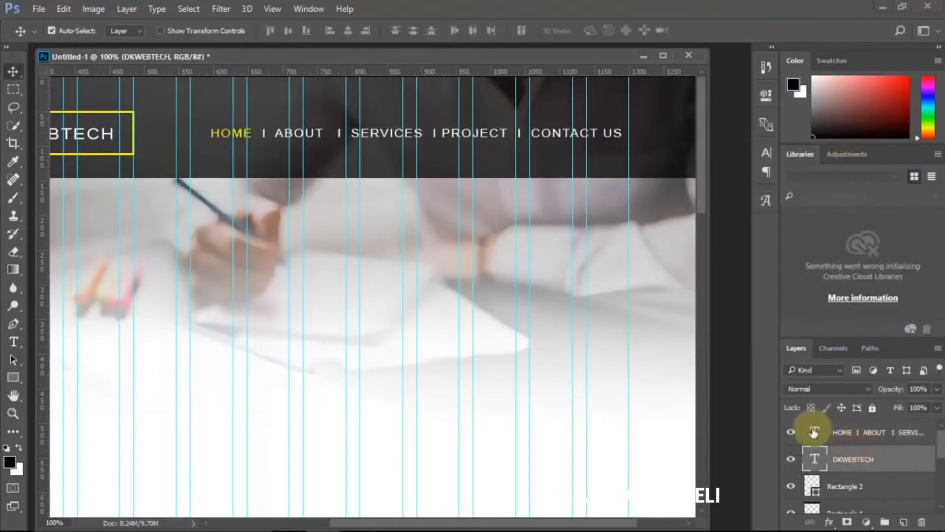
# Step: Duplicate the dark top bar rectangle and place the copy along the bottom edge of the page
pyautogui.hotkey('ctrl', '-')
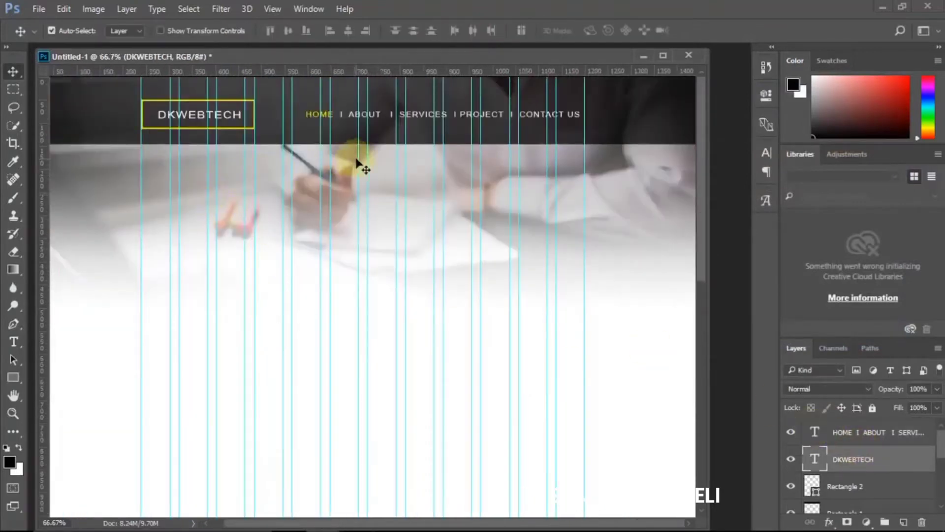
pyautogui.scroll(-1, 197, 270)
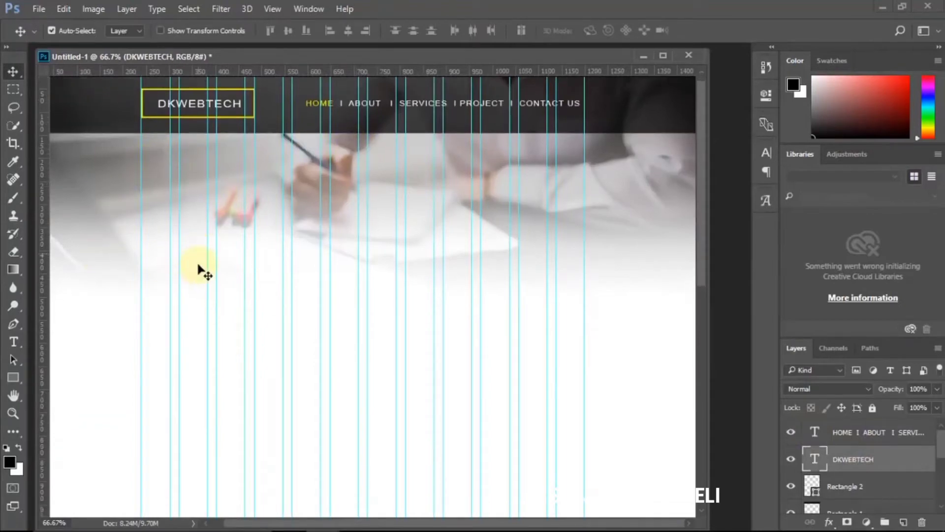
pyautogui.scroll(1, 199, 270)
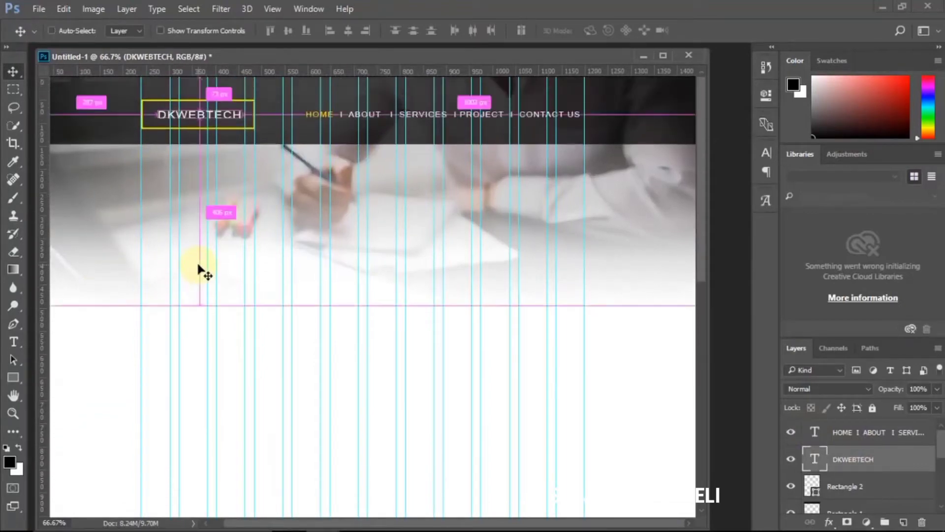
pyautogui.hotkey('ctrl', '-')
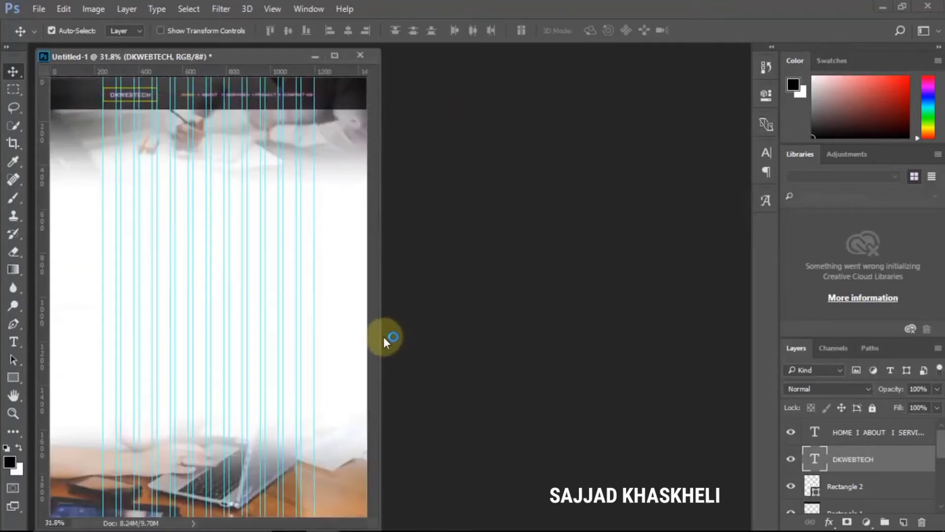
pyautogui.moveTo(383, 337); pyautogui.dragTo(512, 338)
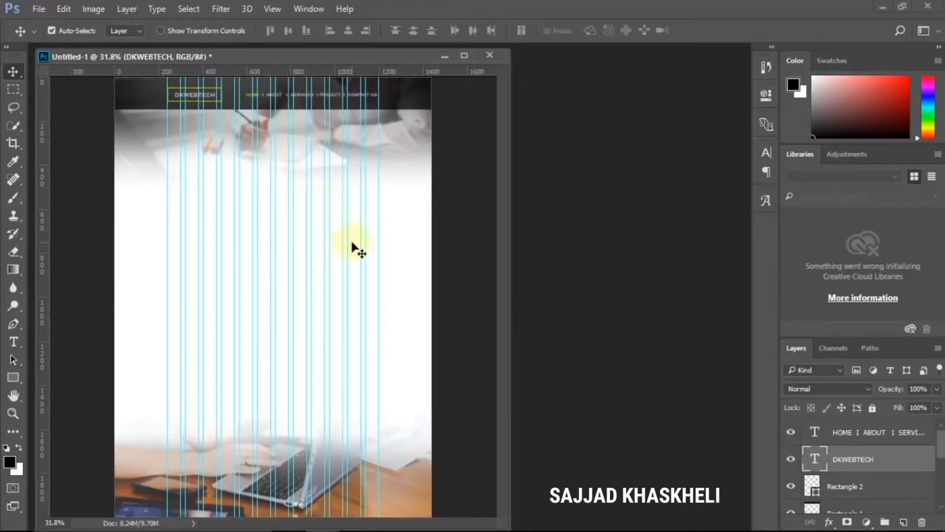
pyautogui.click(407, 96)
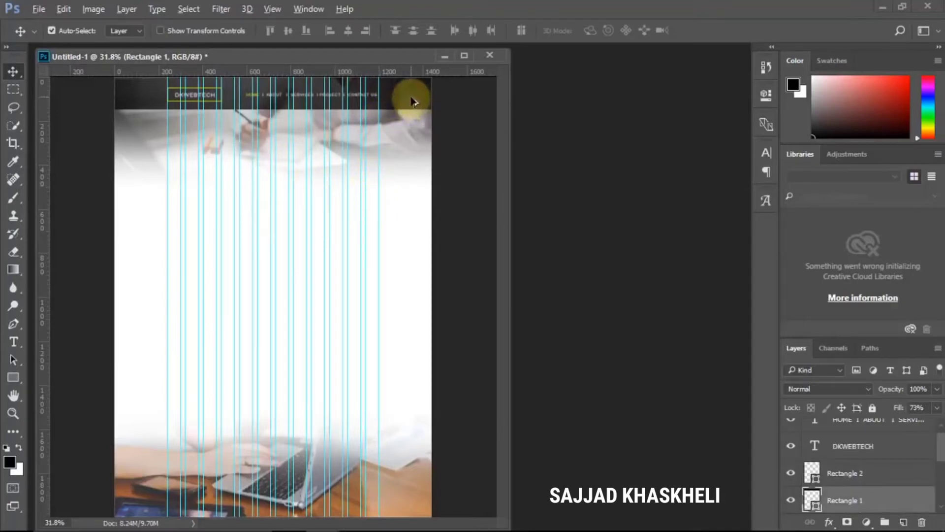
pyautogui.moveTo(411, 101); pyautogui.dragTo(402, 529)
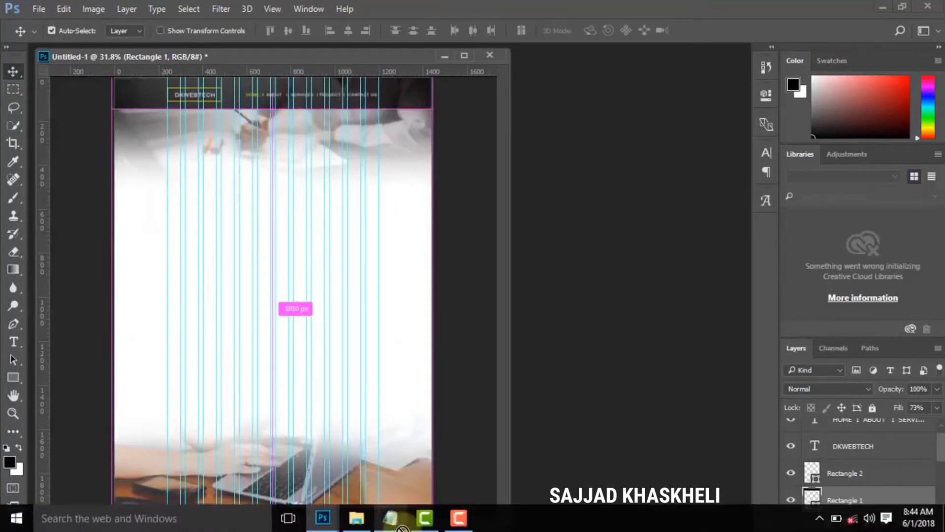
pyautogui.click(401, 526)
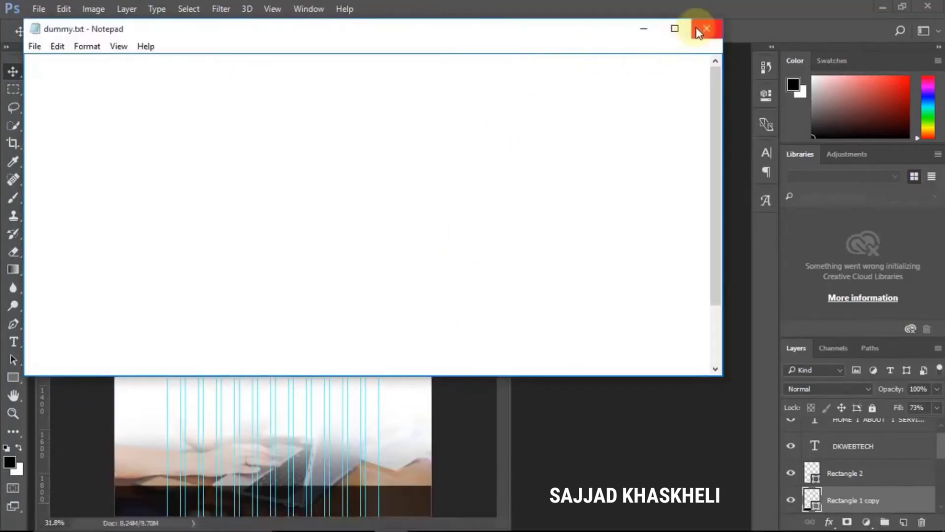
pyautogui.click(644, 30)
pyautogui.hotkey('ctrl', '-')
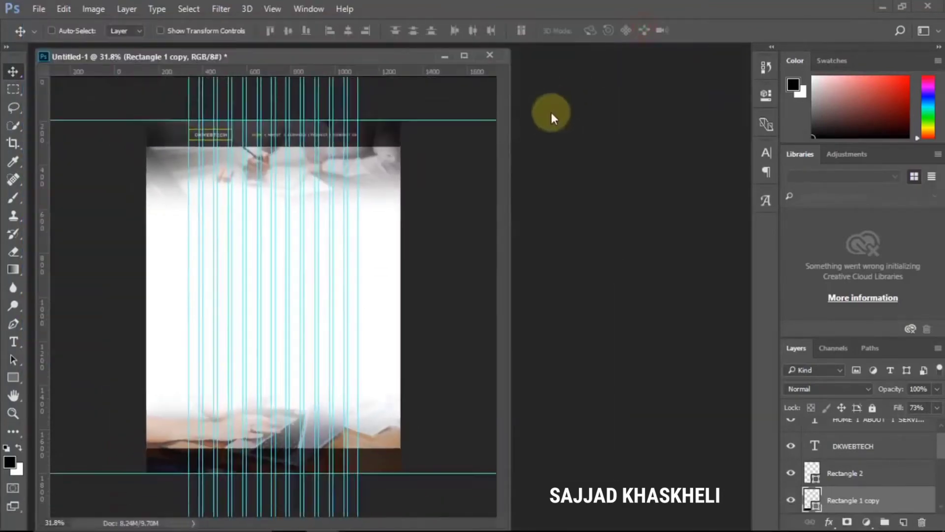
pyautogui.hotkey('ctrl', '-')
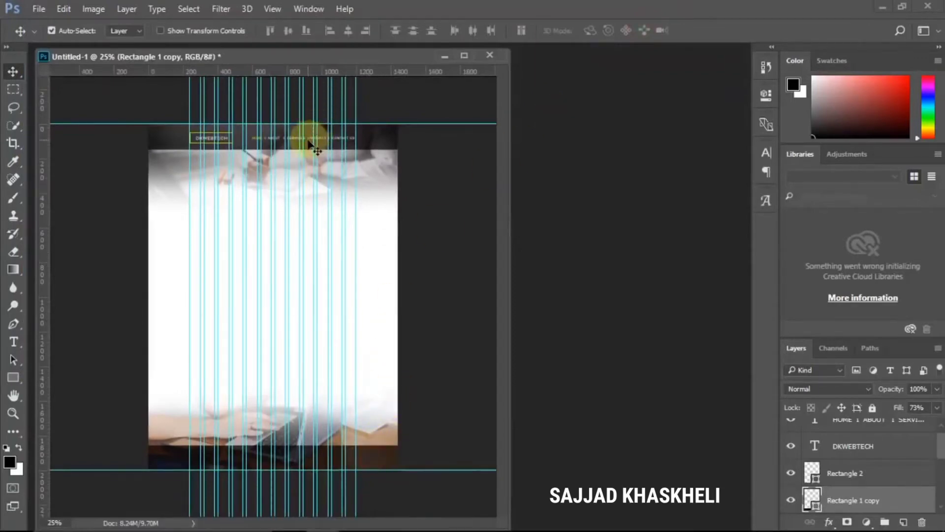
# Step: Duplicate the navigation menu text onto the header photo below the top bar and replace the copy's wording with WELCOME
pyautogui.click(317, 142)
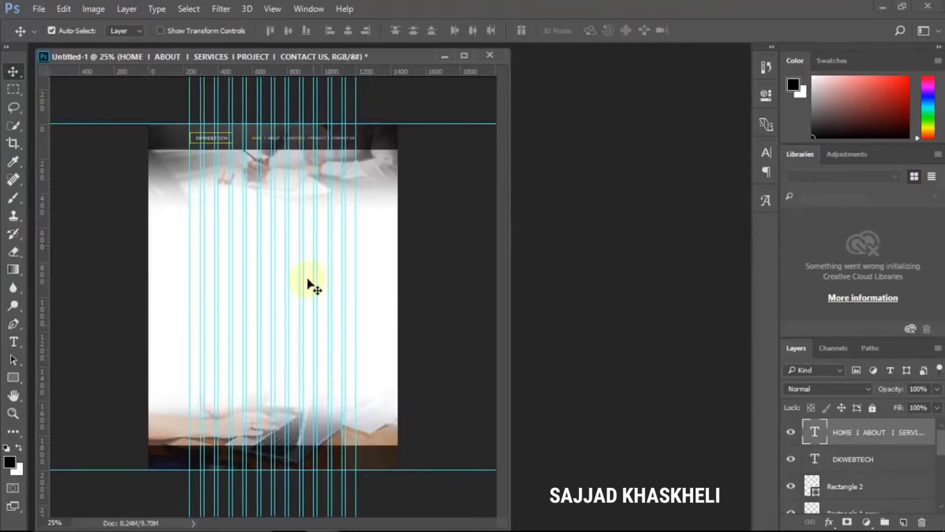
pyautogui.scroll(2, 211, 116)
pyautogui.scroll(2, 271, 140)
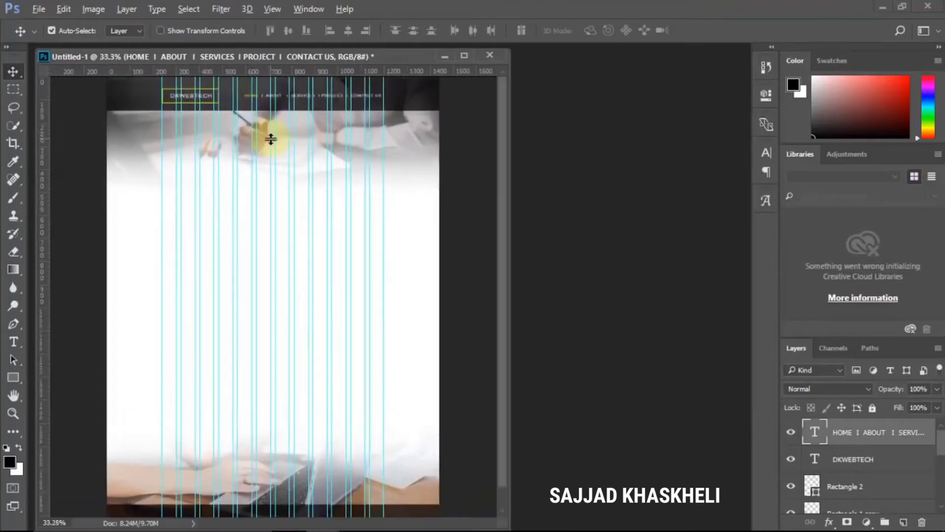
pyautogui.scroll(1, 278, 142)
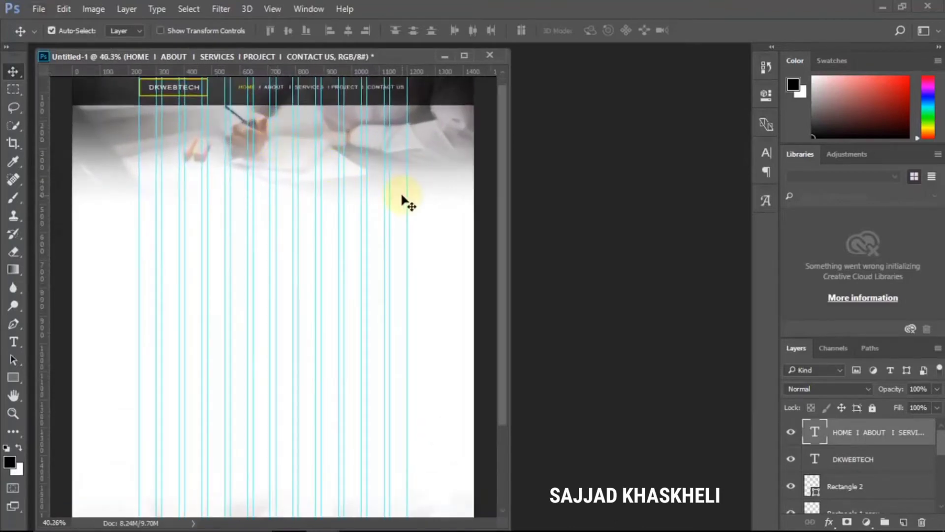
pyautogui.scroll(1, 401, 200)
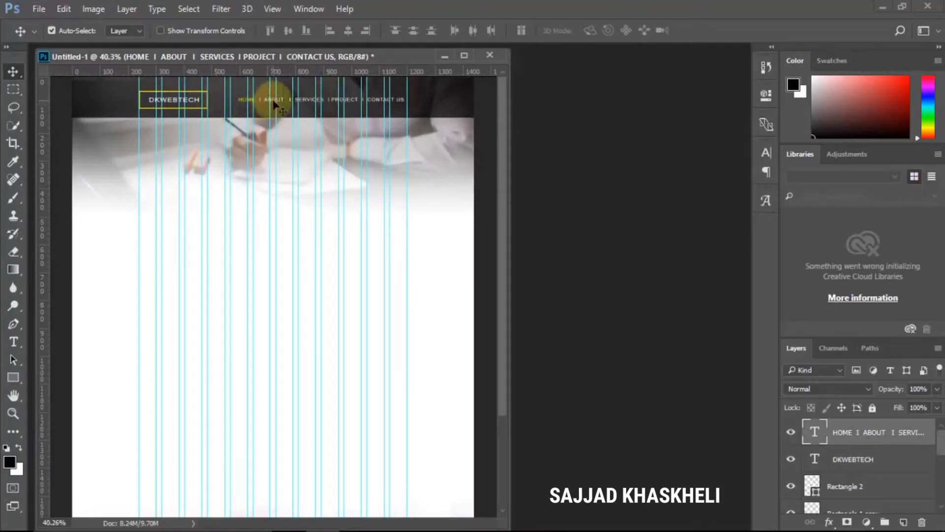
pyautogui.moveTo(274, 102); pyautogui.dragTo(240, 150)
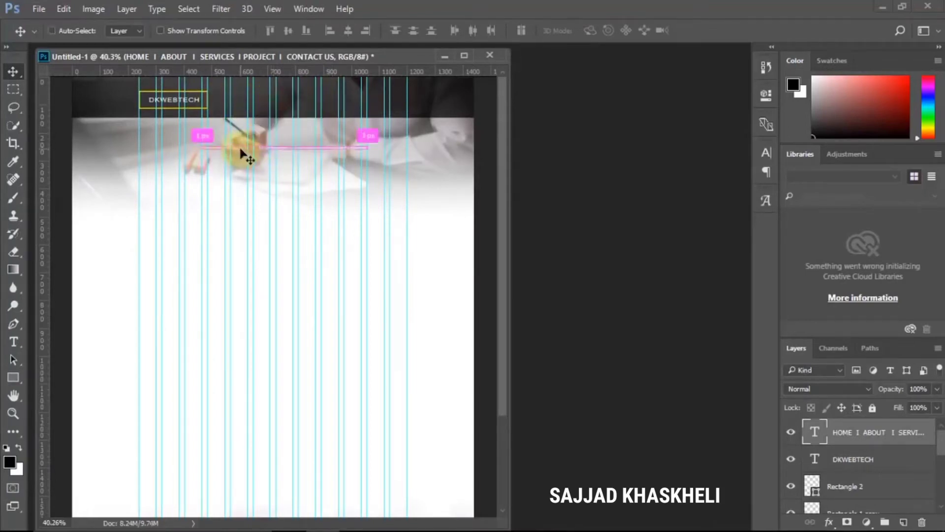
pyautogui.hotkey('ctrl', 'z')
pyautogui.moveTo(287, 96); pyautogui.dragTo(249, 138)
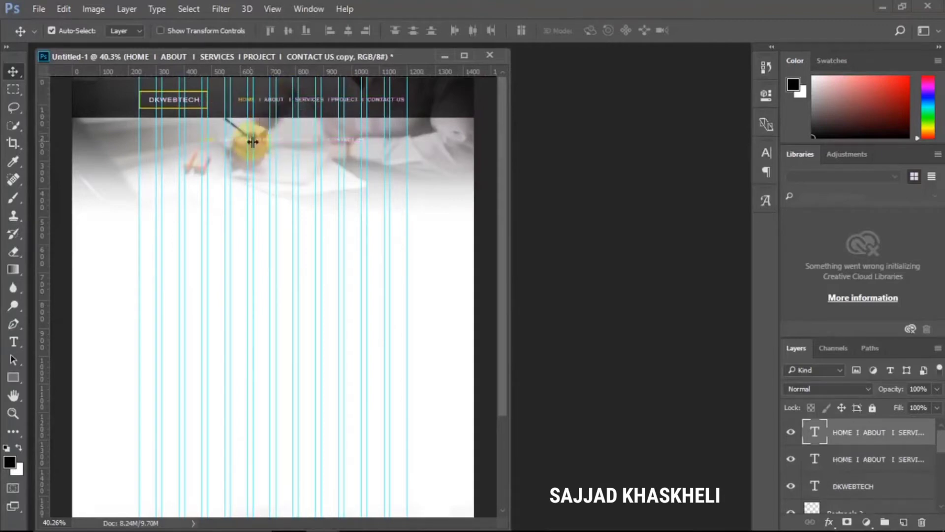
pyautogui.doubleClick(815, 433)
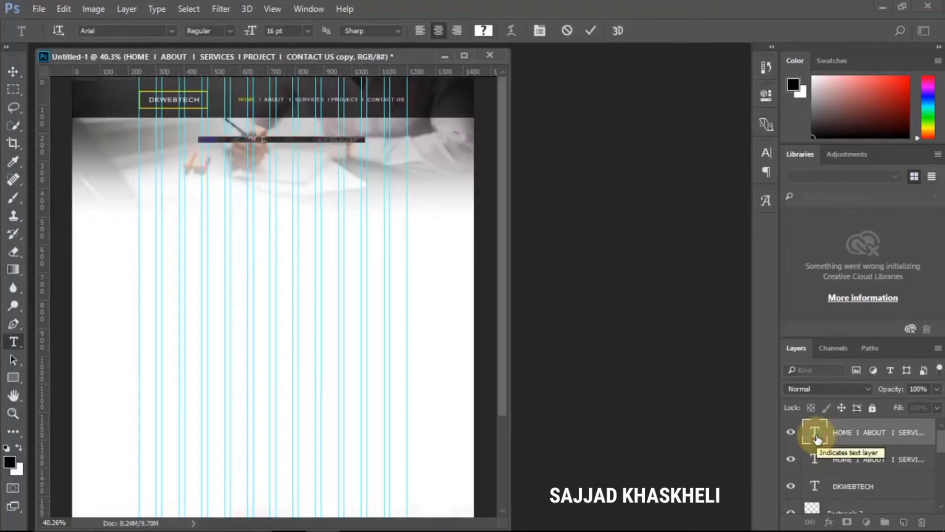
pyautogui.press('BackSpace')
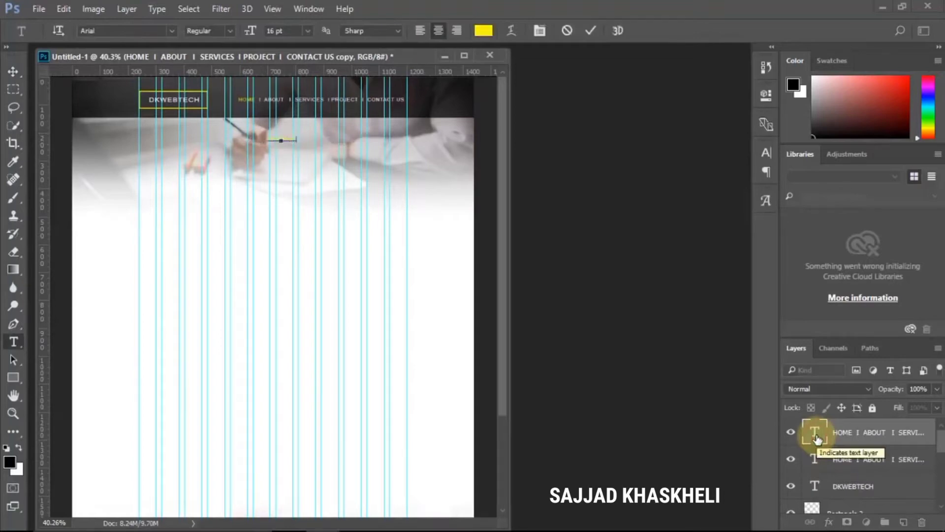
pyautogui.click(13, 71)
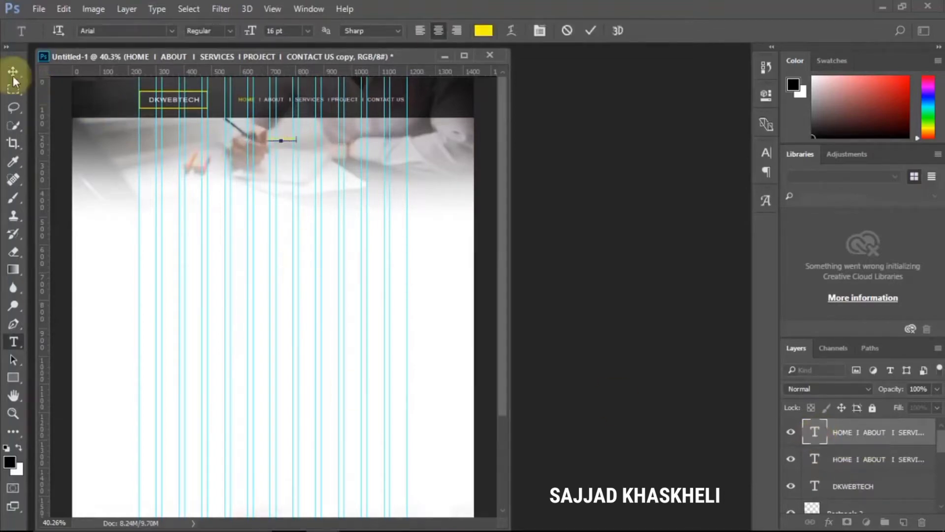
# Step: Enlarge the WELCOME text proportionally around its centre to about 274%
pyautogui.hotkey('ctrl', 't')
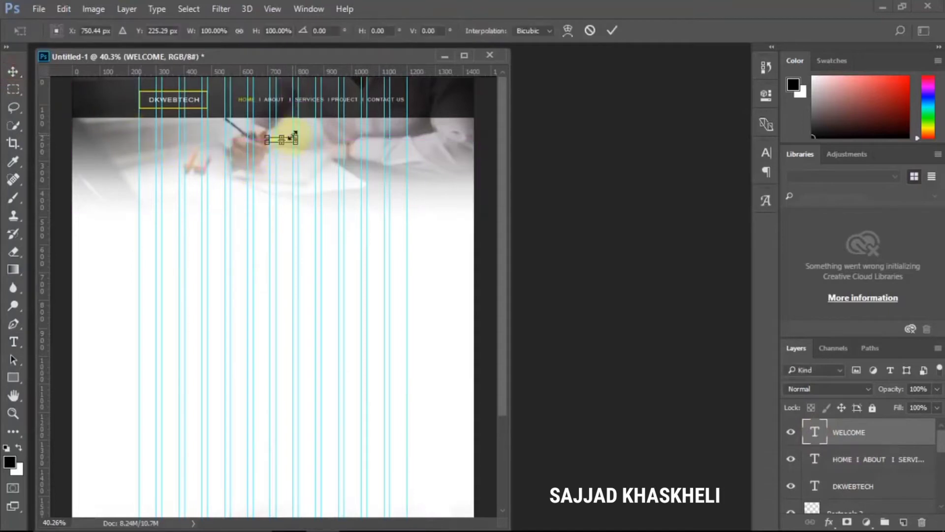
pyautogui.moveTo(295, 134); pyautogui.dragTo(321, 132)
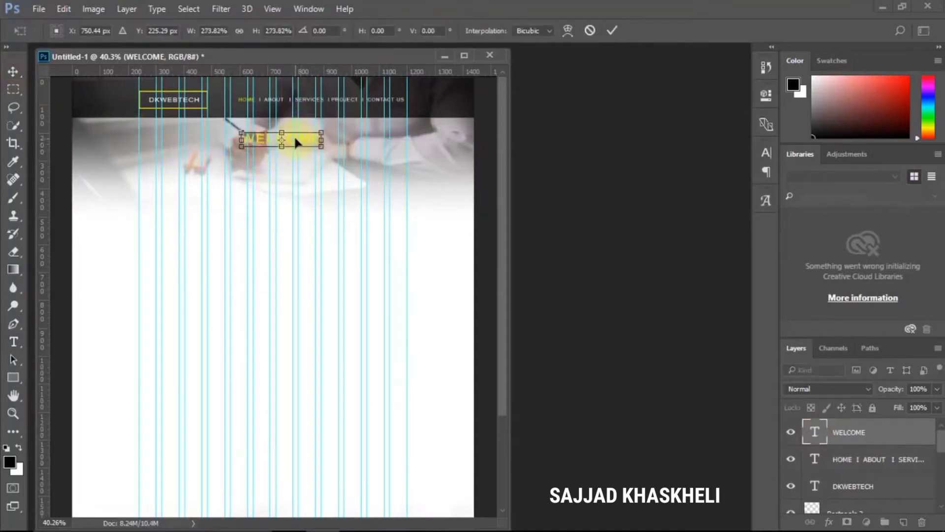
pyautogui.press('Return')
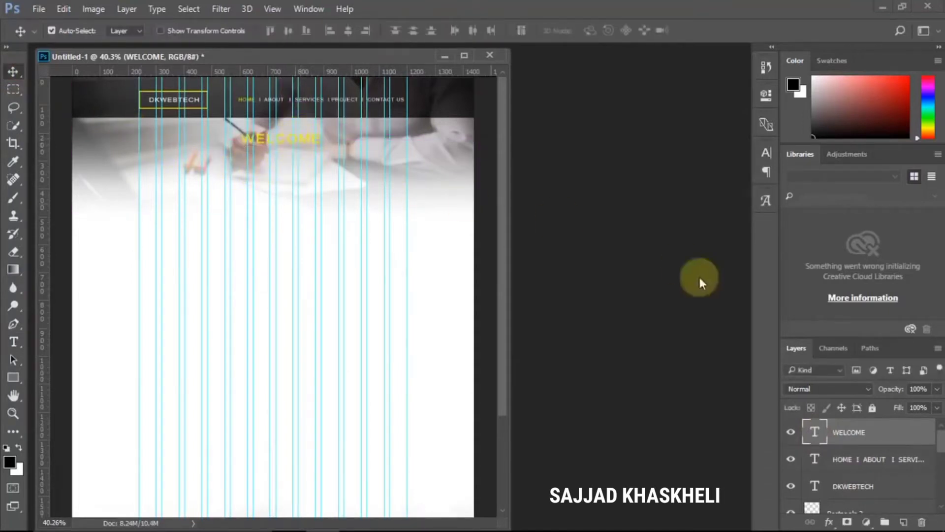
# Step: Change the colour of the WELCOME text to black
pyautogui.doubleClick(815, 432)
pyautogui.click(483, 30)
pyautogui.moveTo(564, 210); pyautogui.dragTo(533, 333)
pyautogui.click(860, 127)
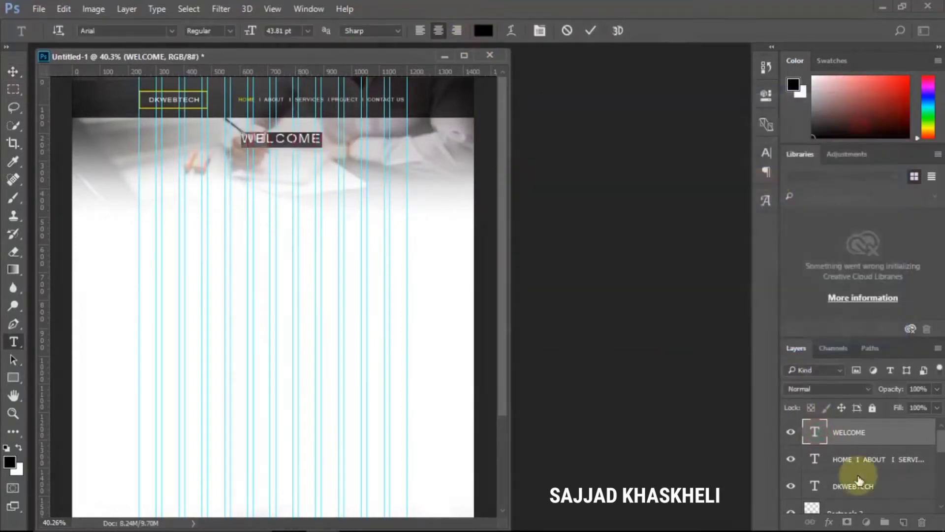
# Step: Shift the WELCOME text slightly left towards the horizontal centre of the page
pyautogui.click(842, 451)
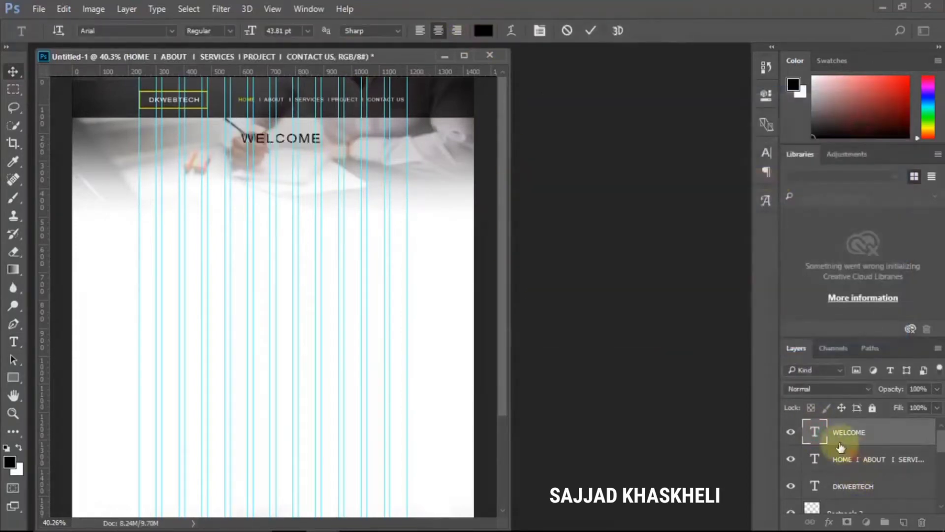
pyautogui.click(267, 140)
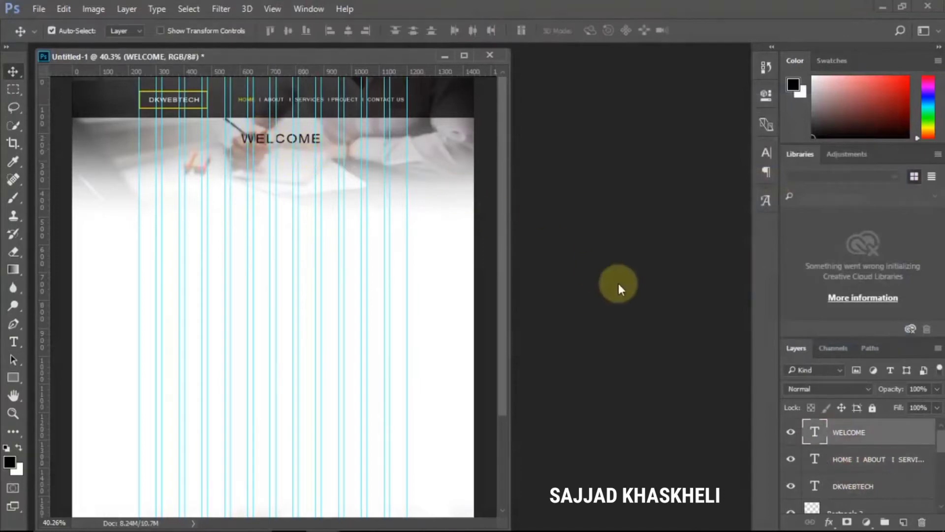
pyautogui.hotkey('ctrl', 't')
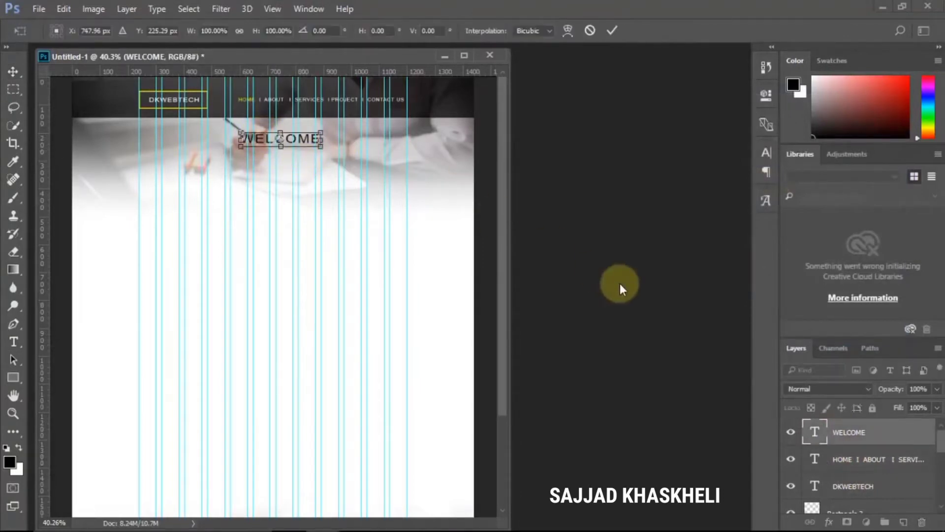
pyautogui.press('Return')
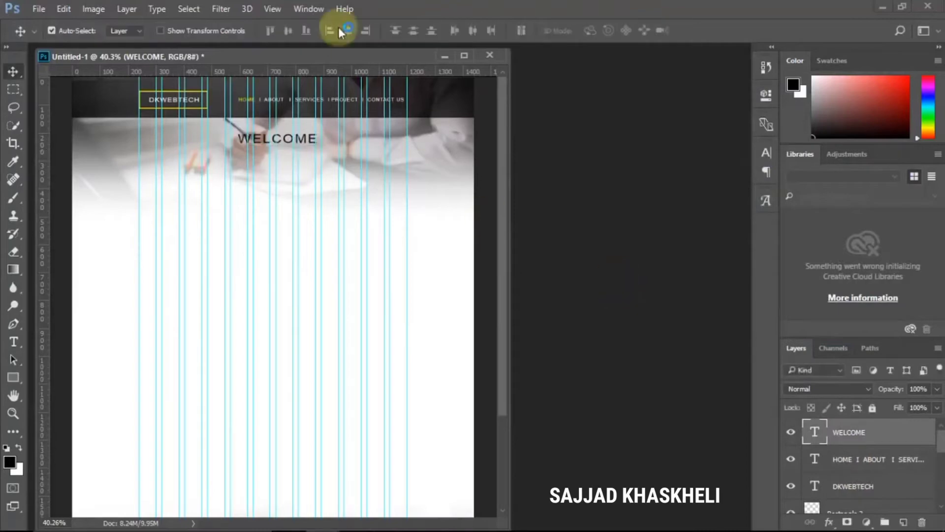
pyautogui.click(273, 9)
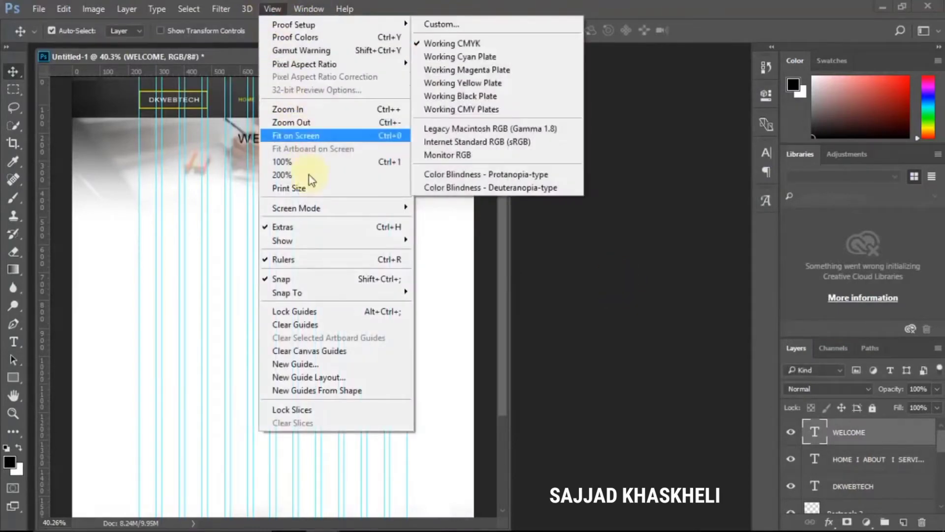
pyautogui.click(323, 293)
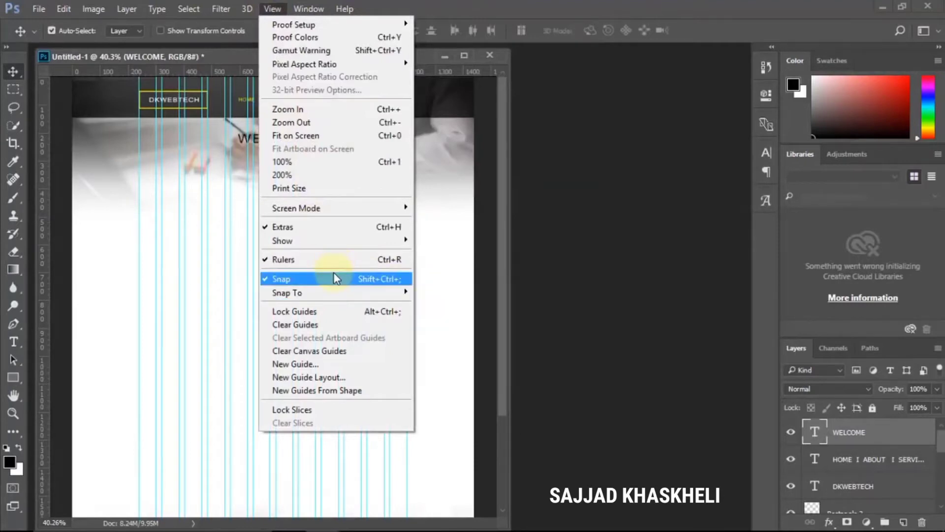
pyautogui.moveTo(339, 293)
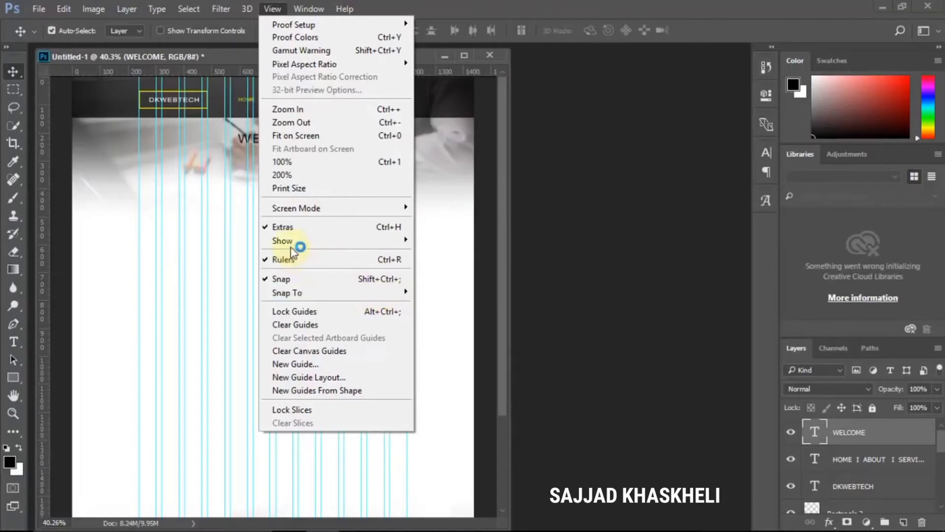
pyautogui.moveTo(290, 241)
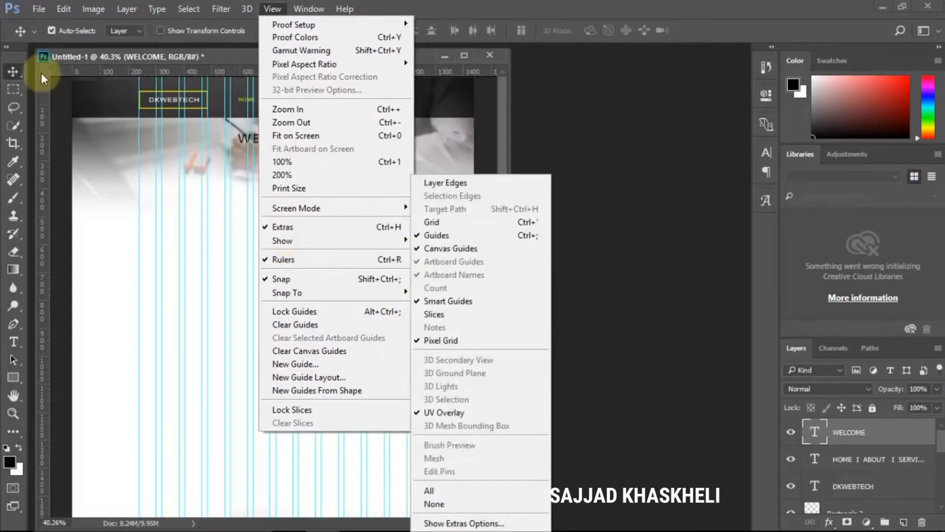
pyautogui.click(13, 73)
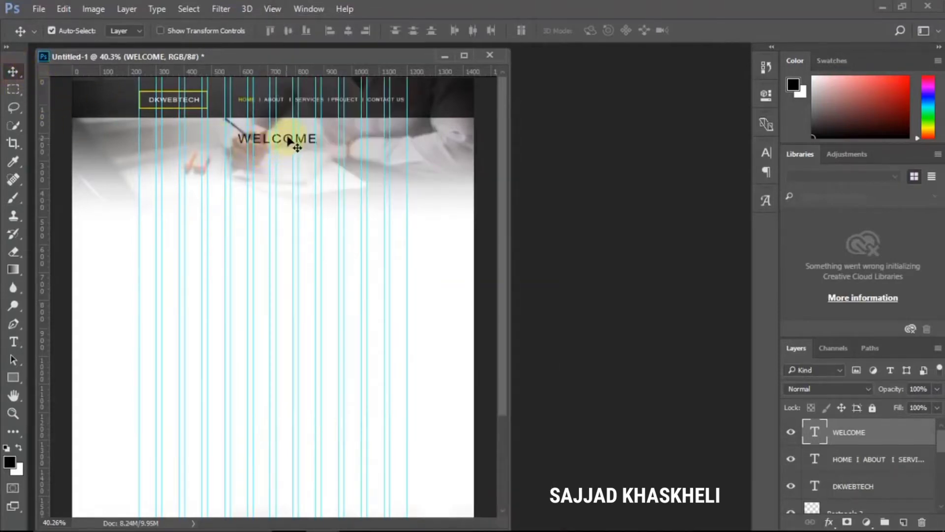
# Step: Align the WELCOME text horizontally centred on the photo layer that has the Gradient Overlay at the page's foot
pyautogui.scroll(-5, 859, 452)
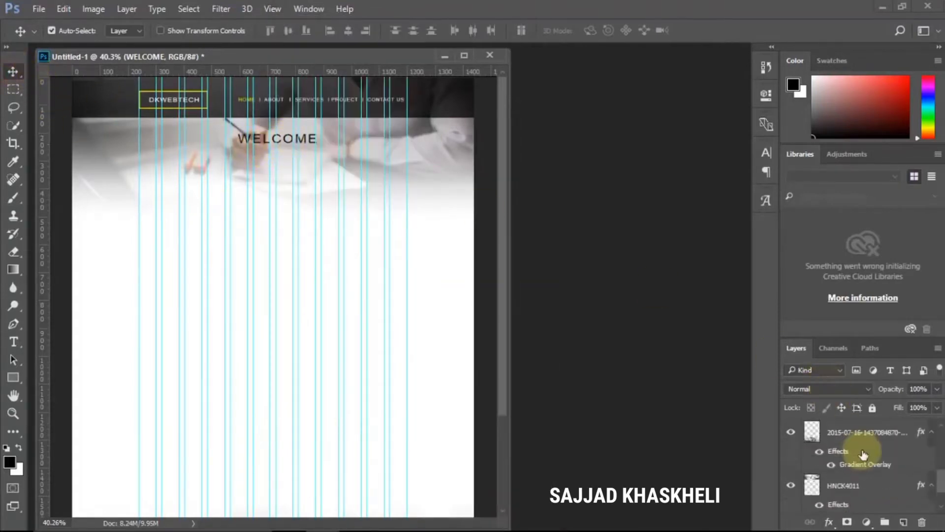
pyautogui.click(854, 434)
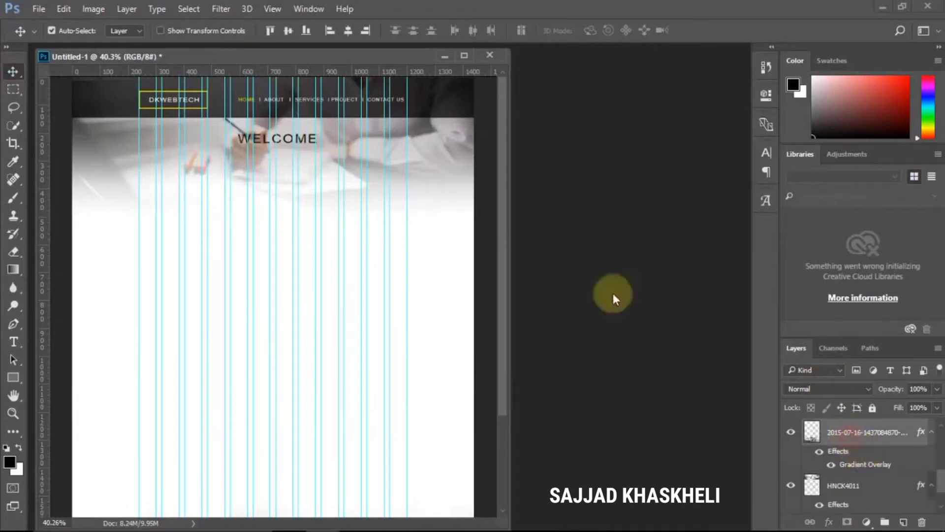
pyautogui.click(348, 31)
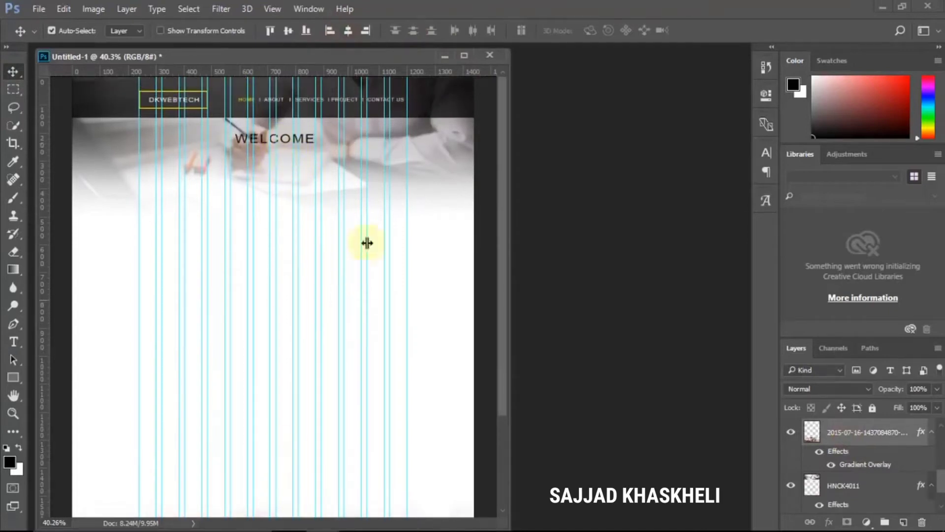
# Step: Duplicate the navigation menu text and place the copy just beneath the WELCOME heading
pyautogui.click(311, 104)
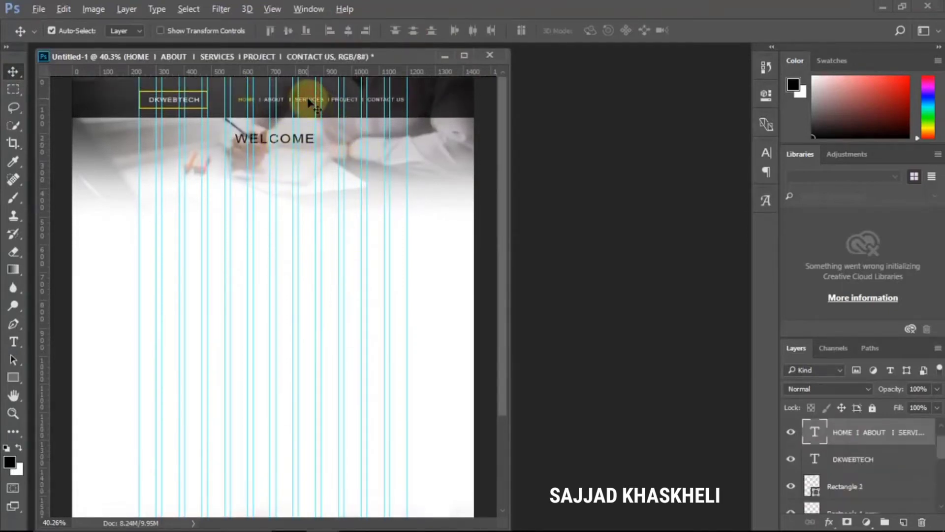
pyautogui.moveTo(308, 98); pyautogui.dragTo(261, 157)
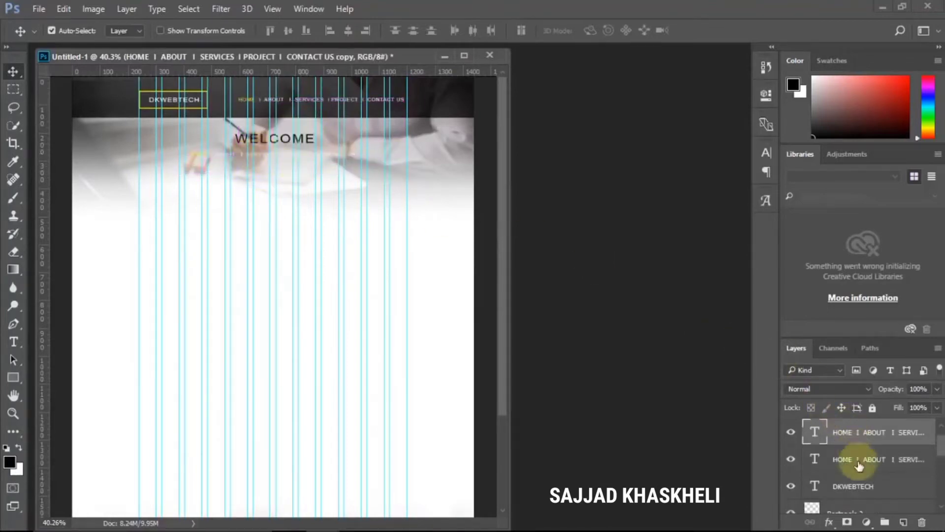
# Step: Try to align the horizontal centres of the WELCOME heading and the menu text copy
pyautogui.scroll(1, 862, 487)
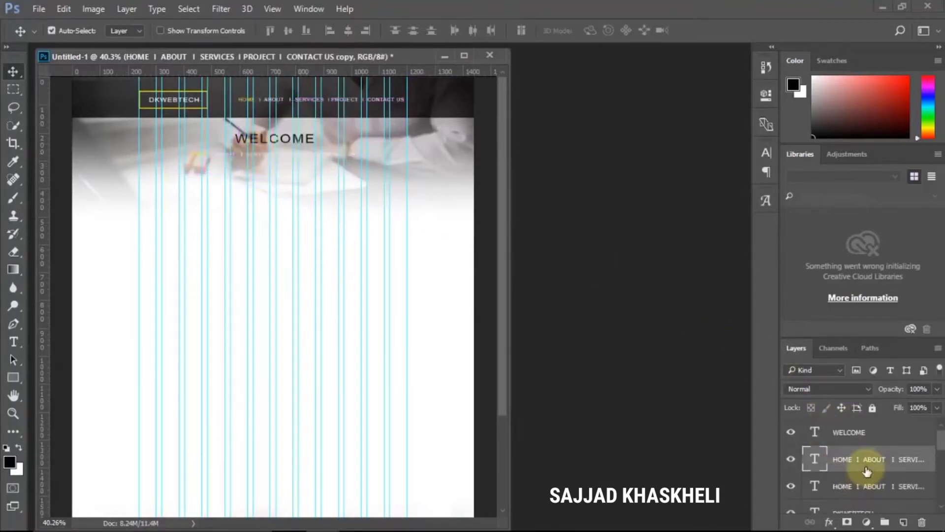
pyautogui.keyDown('ctrl'); pyautogui.click(850, 431); pyautogui.keyUp('ctrl')
pyautogui.click(348, 30)
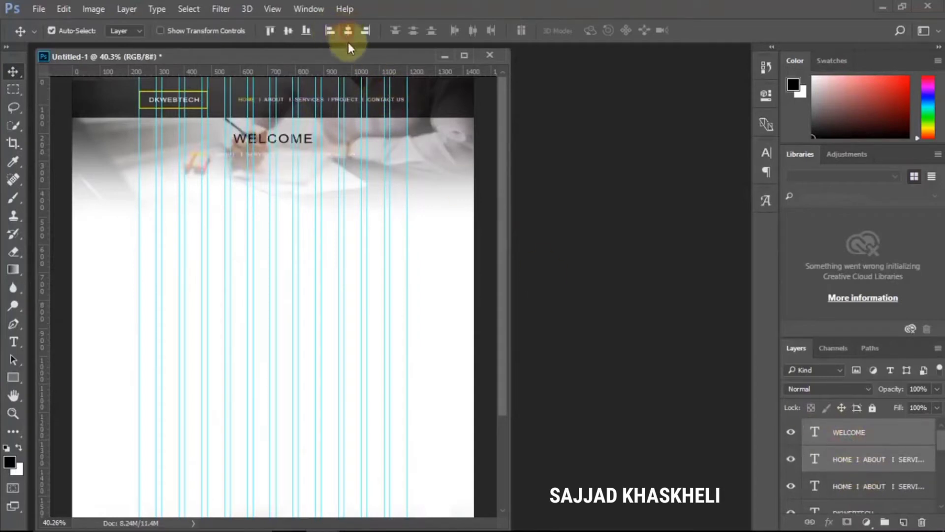
# Step: Move the menu text copy above WELCOME in the layer order and try centre-aligning the two texts again
pyautogui.click(846, 465)
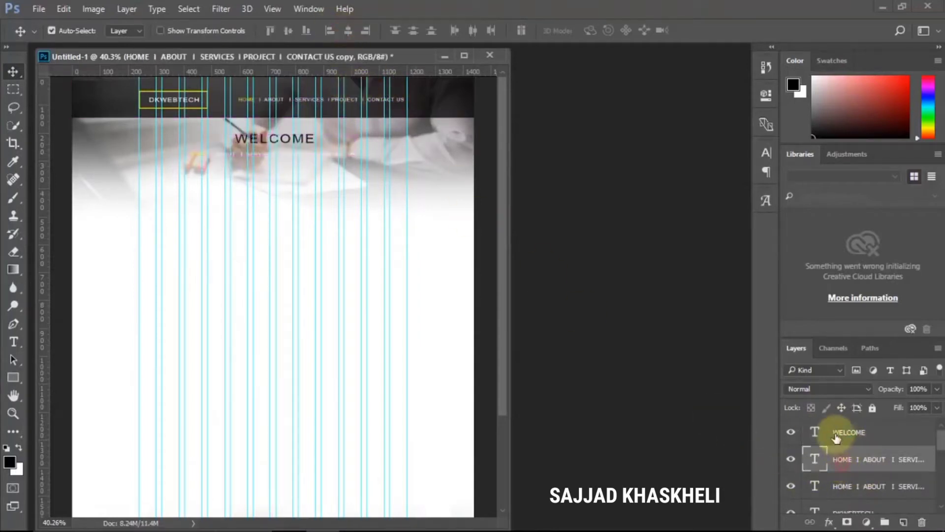
pyautogui.moveTo(848, 469); pyautogui.dragTo(851, 431)
pyautogui.keyDown('shift'); pyautogui.click(850, 458); pyautogui.keyUp('shift')
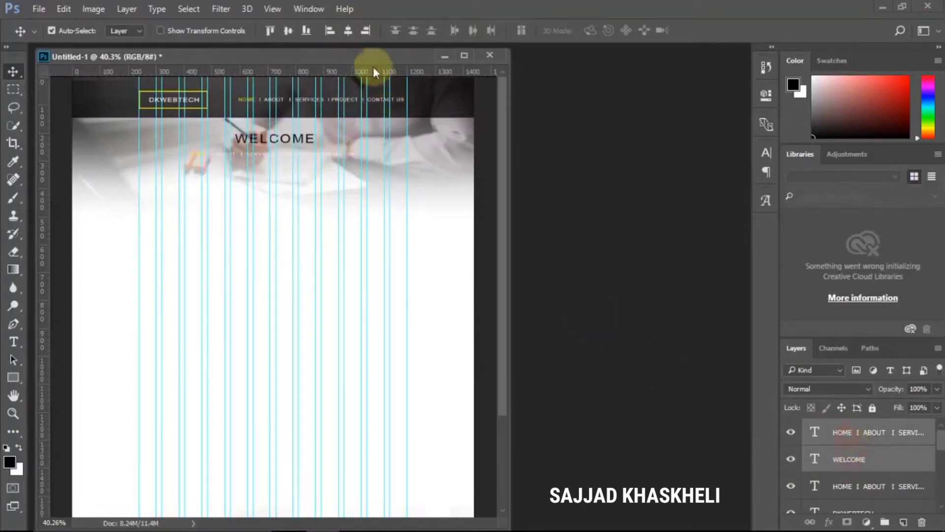
pyautogui.click(348, 31)
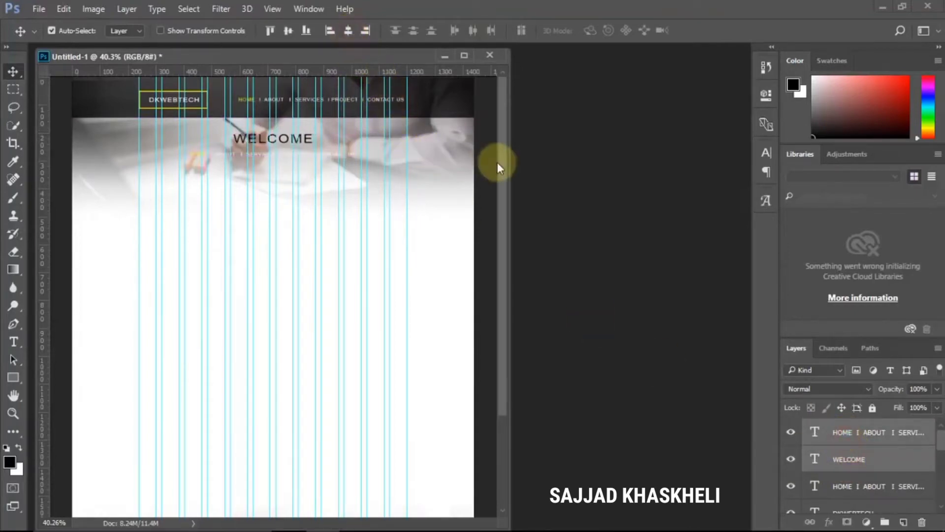
pyautogui.hotkey('ctrl', 'z')
# Step: Switch to dummy.txt in Notepad and copy the first Lorem Ipsum sentence
pyautogui.click(883, 8)
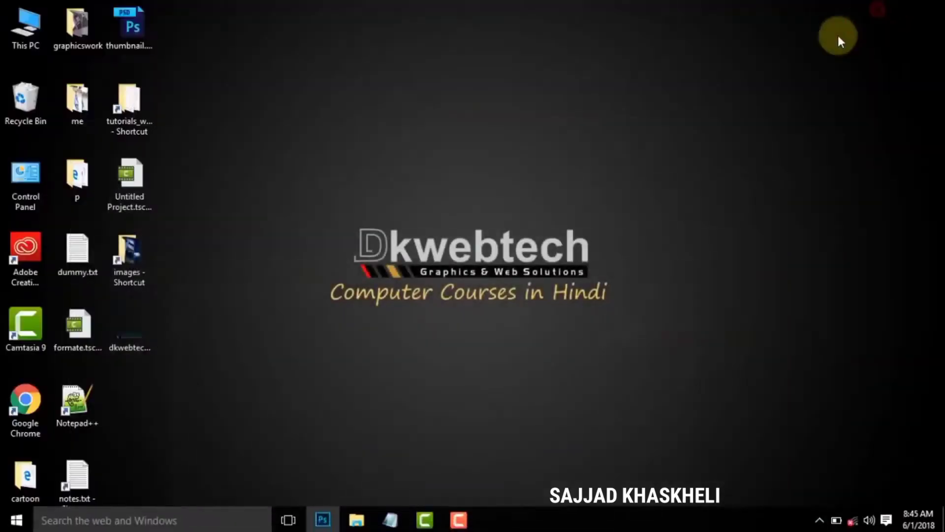
pyautogui.click(390, 517)
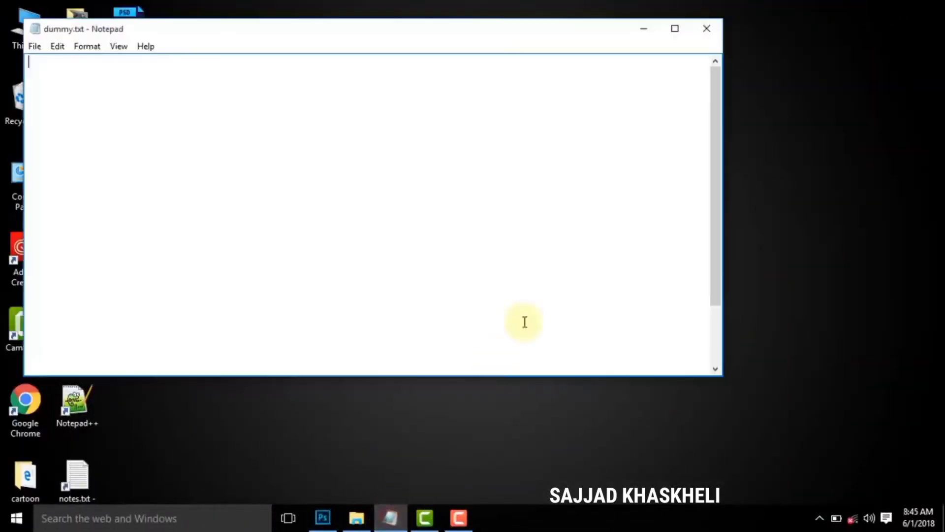
pyautogui.scroll(-2, 522, 163)
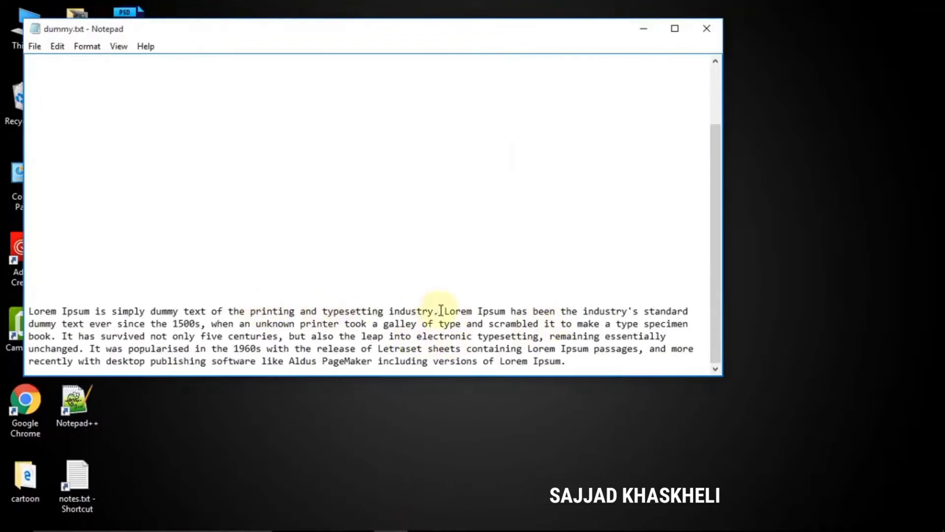
pyautogui.moveTo(441, 311); pyautogui.dragTo(28, 311)
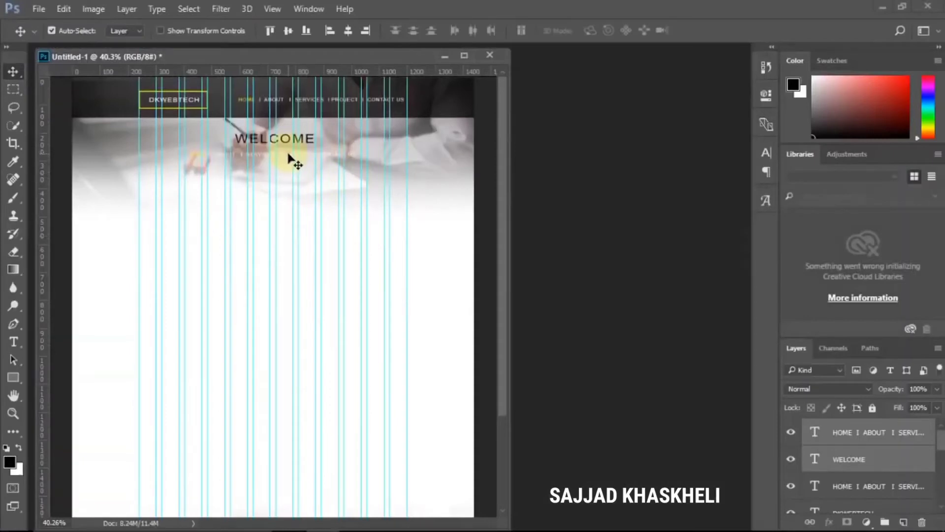
# Step: Back in Photoshop, replace the menu copy's wording with the copied Lorem Ipsum sentence and colour it dark grey
pyautogui.click(813, 433)
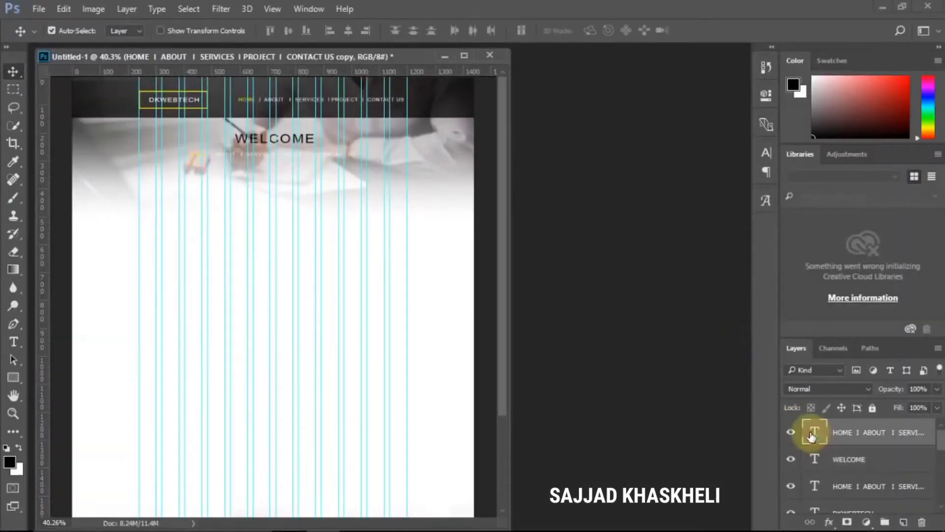
pyautogui.doubleClick(814, 434)
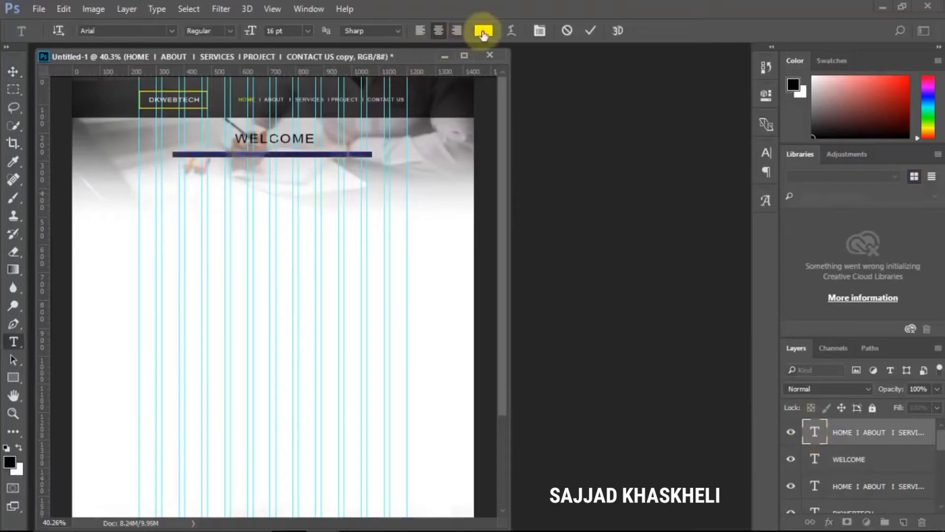
pyautogui.click(483, 31)
pyautogui.moveTo(563, 266)
pyautogui.mouseDown()
pyautogui.moveTo(539, 305)
pyautogui.moveTo(543, 266)
pyautogui.mouseUp()
pyautogui.click(848, 126)
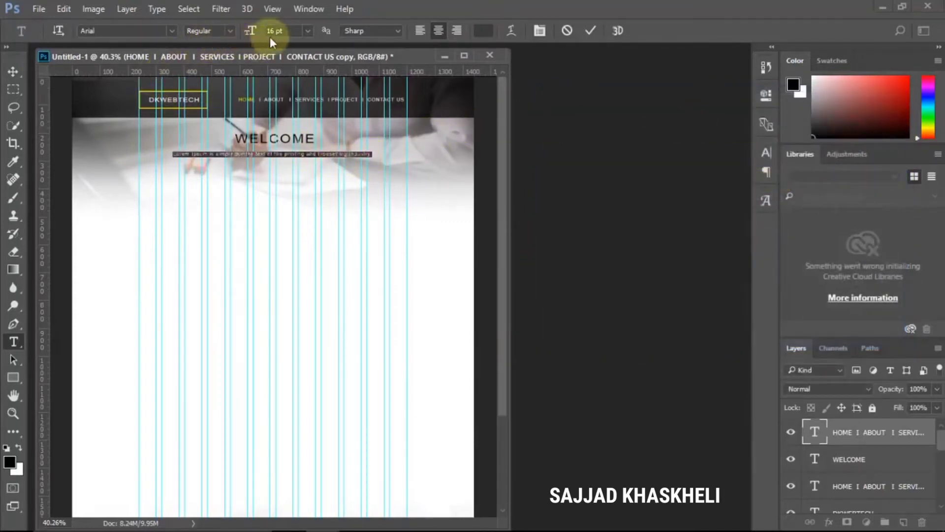
# Step: Set the font size of the Lorem Ipsum line to 18 pt
pyautogui.click(248, 37)
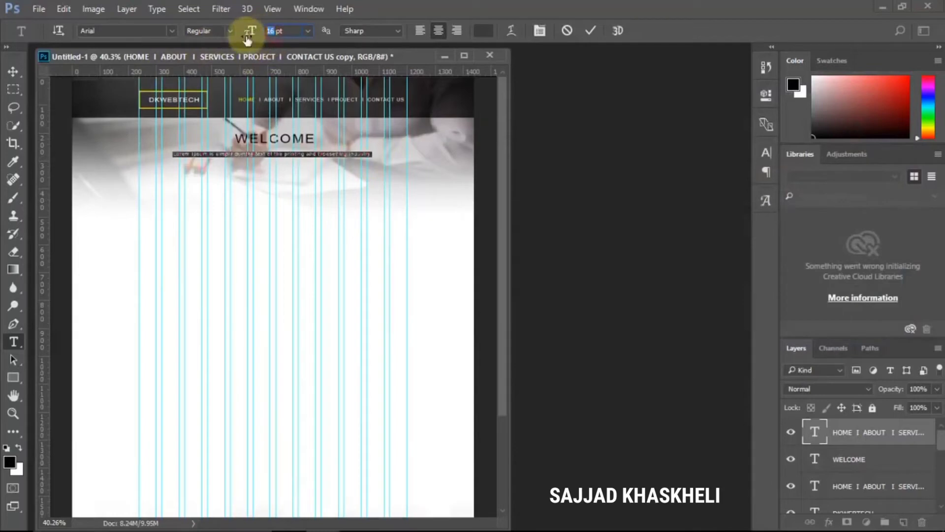
pyautogui.write('18')
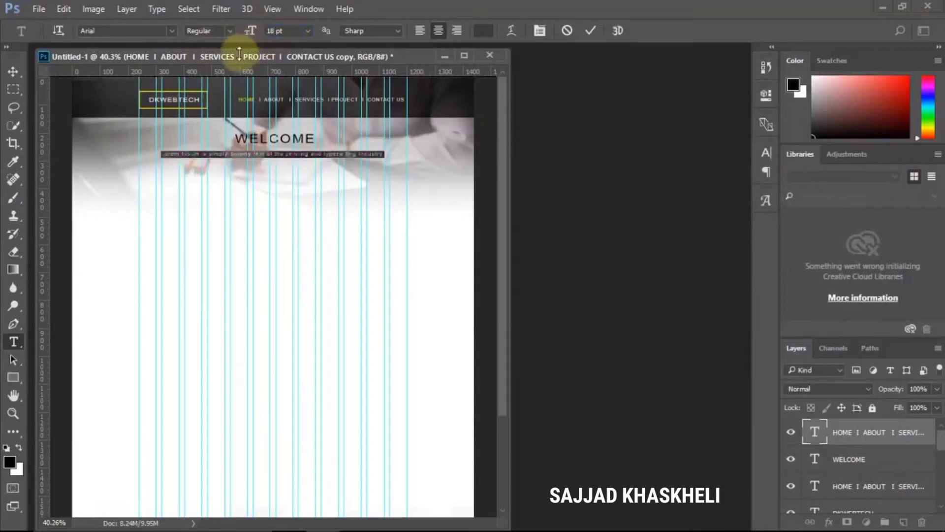
pyautogui.click(11, 72)
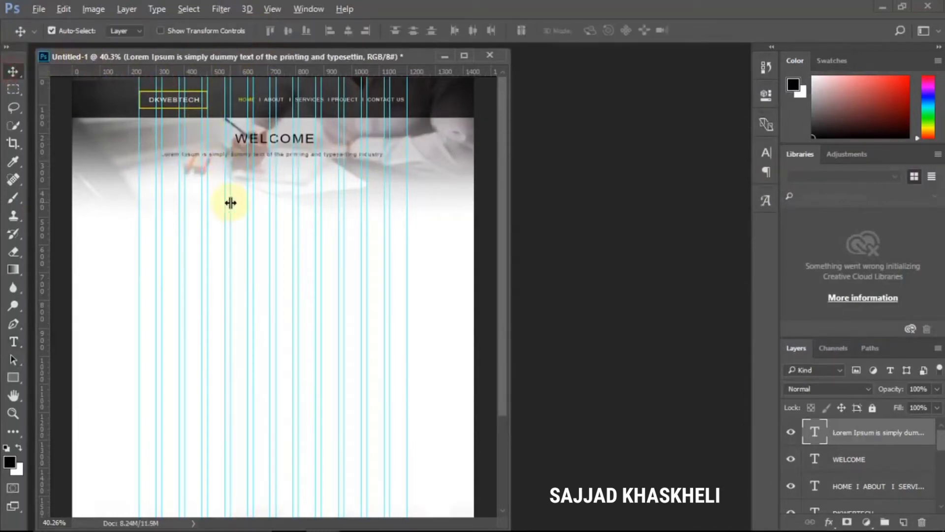
# Step: Examine the page header with its WELCOME heading and Lorem Ipsum line at 100% zoom in a widened document window
pyautogui.scroll(2, 232, 197)
pyautogui.scroll(-3, 247, 135)
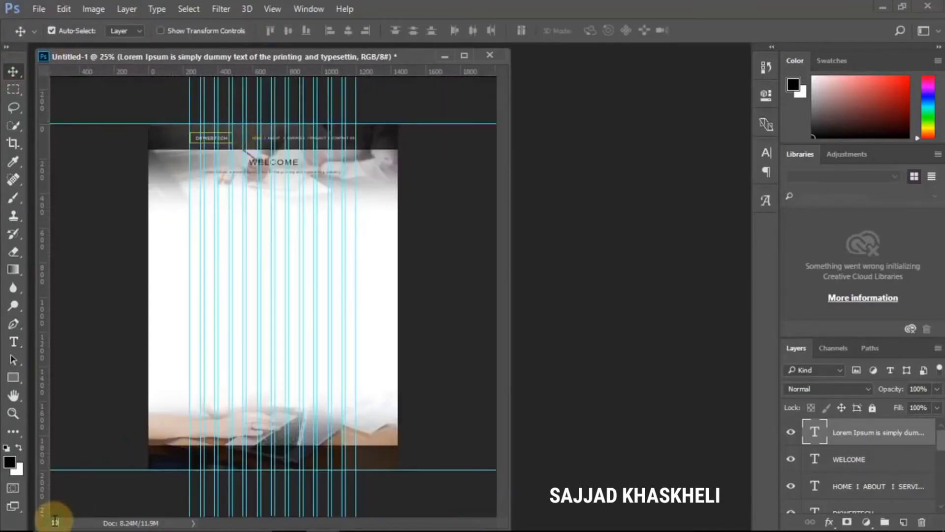
pyautogui.click(55, 520)
pyautogui.write('100')
pyautogui.press('Return')
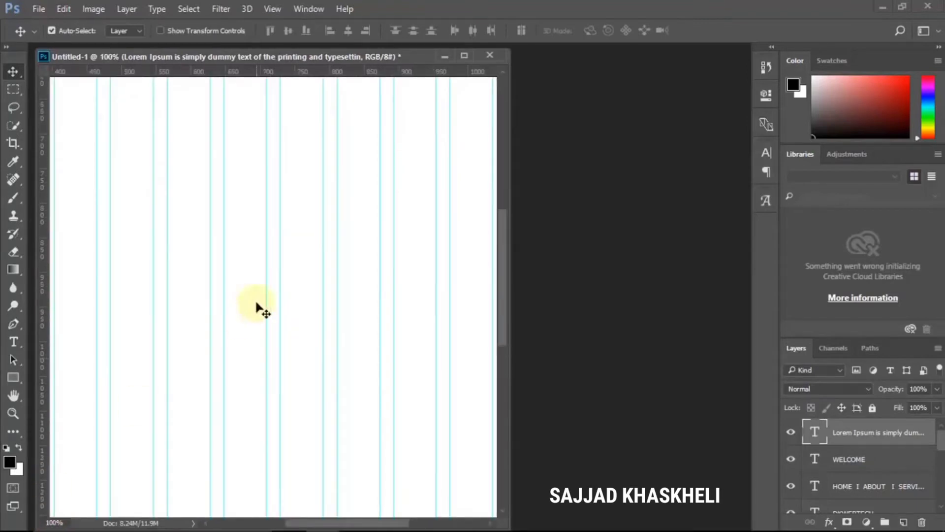
pyautogui.scroll(5, 268, 313)
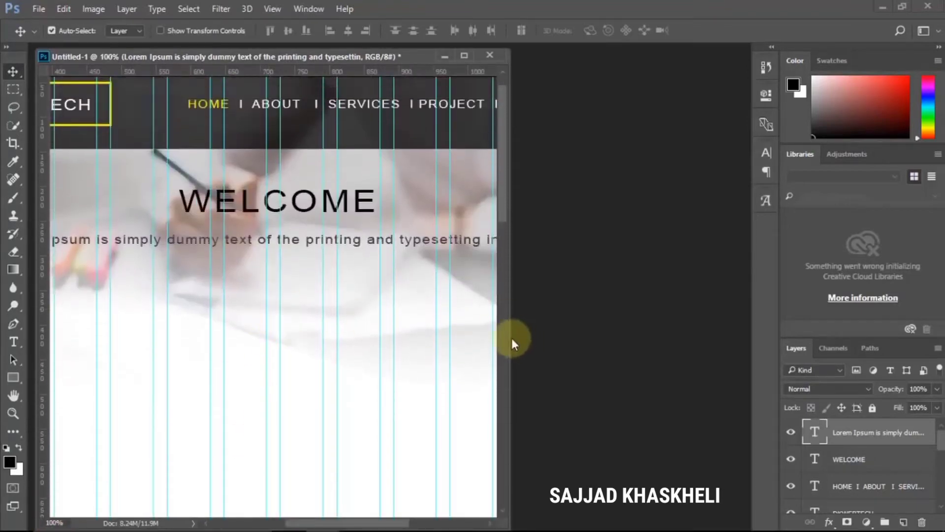
pyautogui.moveTo(512, 338); pyautogui.dragTo(735, 335)
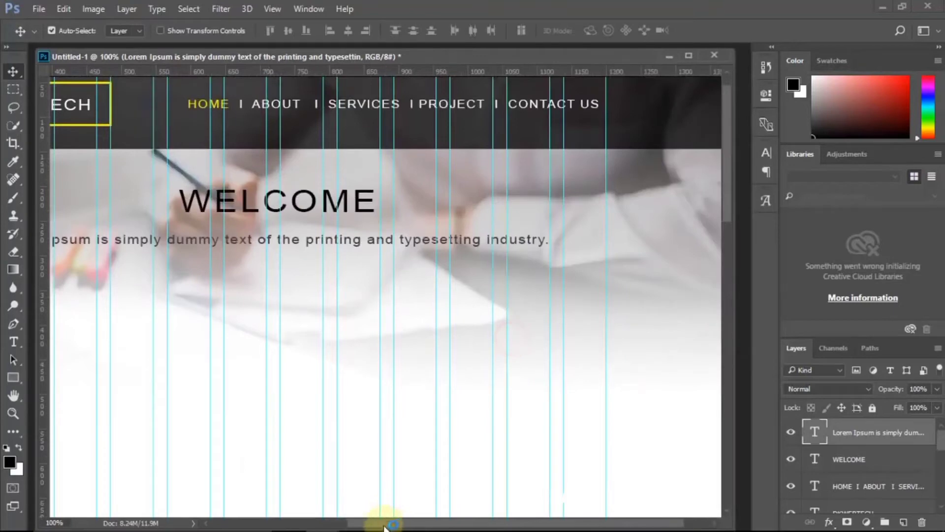
pyautogui.moveTo(386, 526); pyautogui.dragTo(327, 525)
pyautogui.scroll(1, 377, 283)
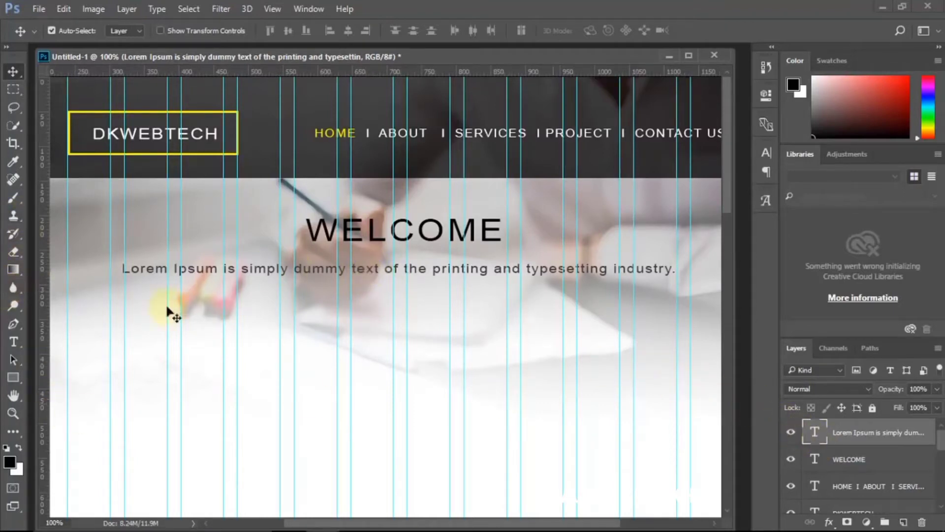
# Step: Draw a black rounded rectangle about 184 x 45 px with 10 px corners, centred below the Lorem Ipsum line
pyautogui.moveTo(14, 377); pyautogui.dragTo(82, 391)
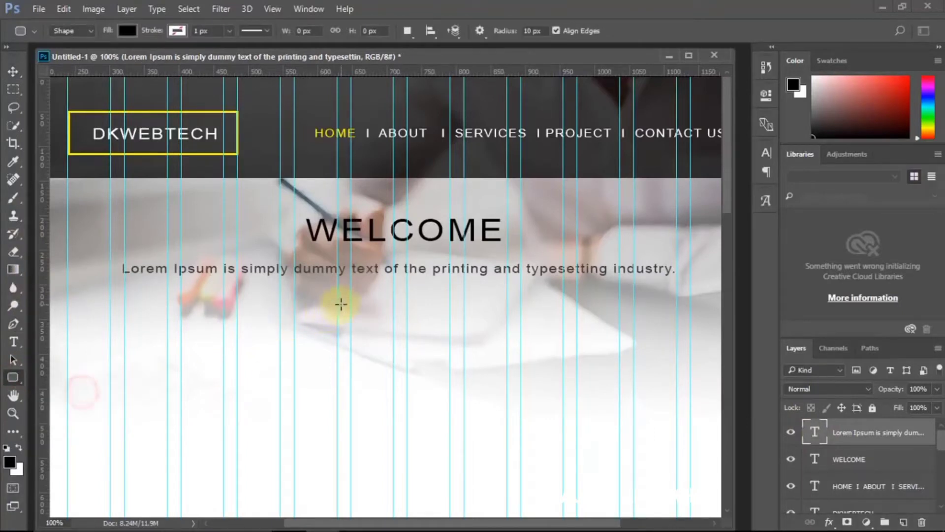
pyautogui.moveTo(341, 288); pyautogui.dragTo(462, 318)
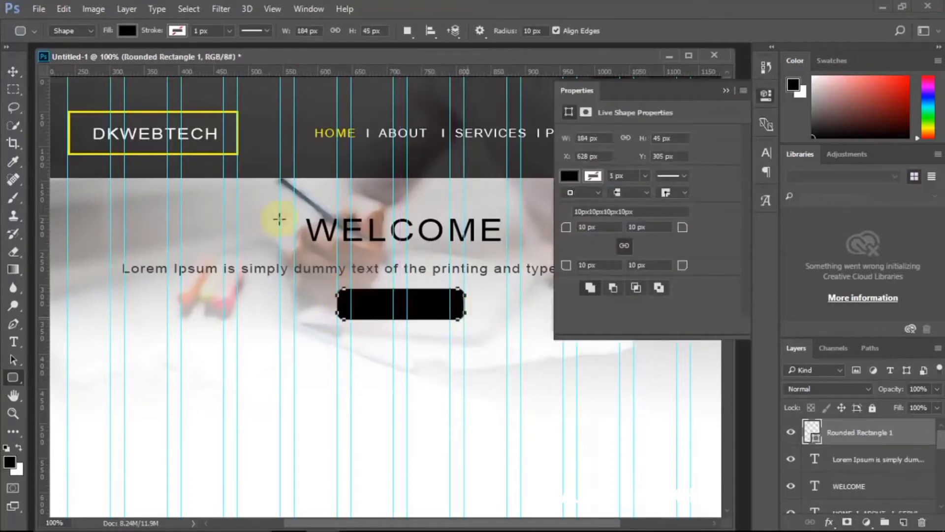
pyautogui.click(597, 177)
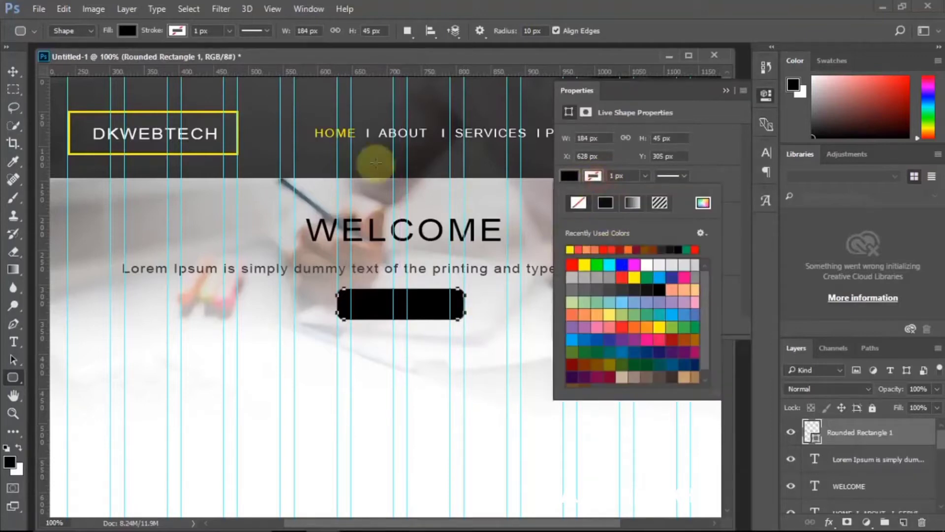
pyautogui.click(234, 111)
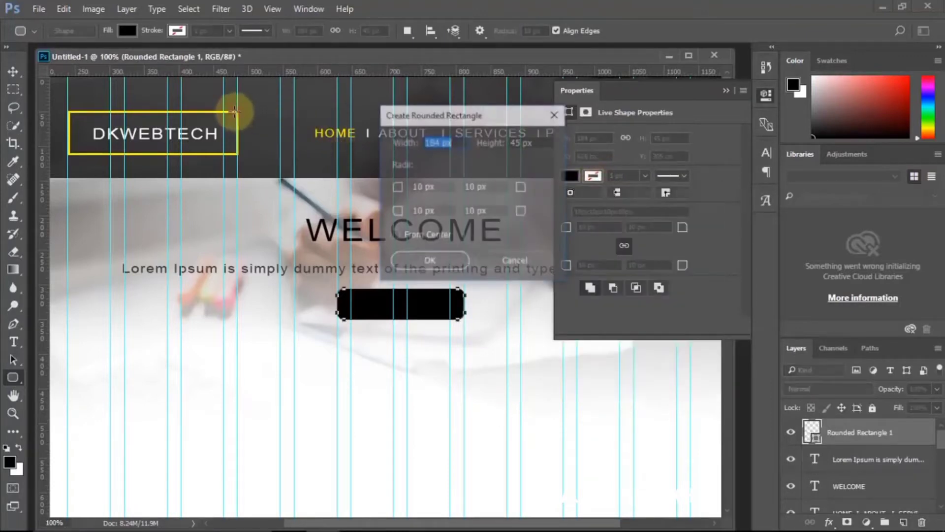
pyautogui.click(515, 262)
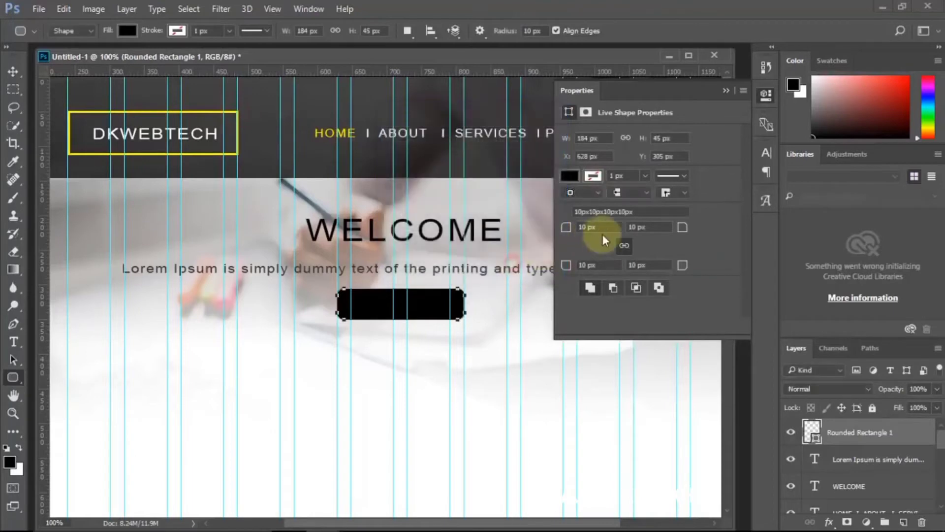
# Step: Give the rounded rectangle a yellow stroke 2 px wide
pyautogui.click(593, 176)
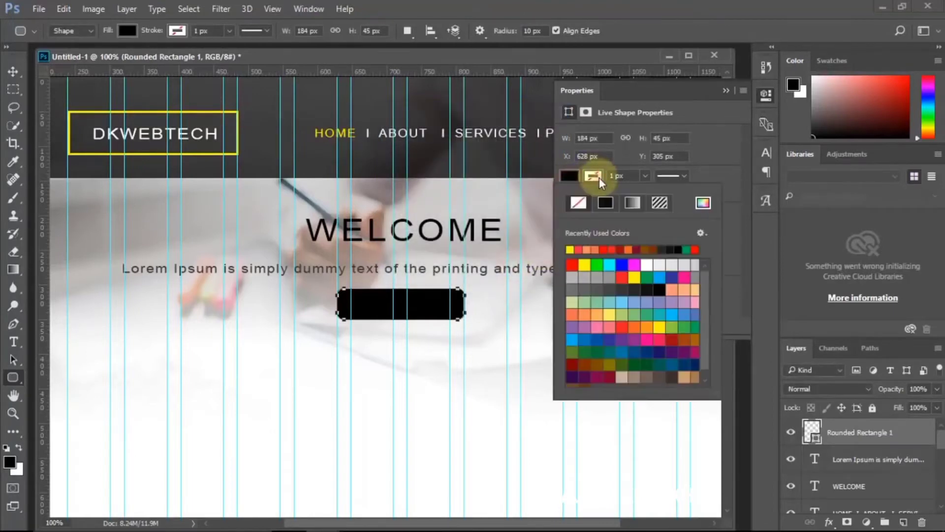
pyautogui.click(585, 265)
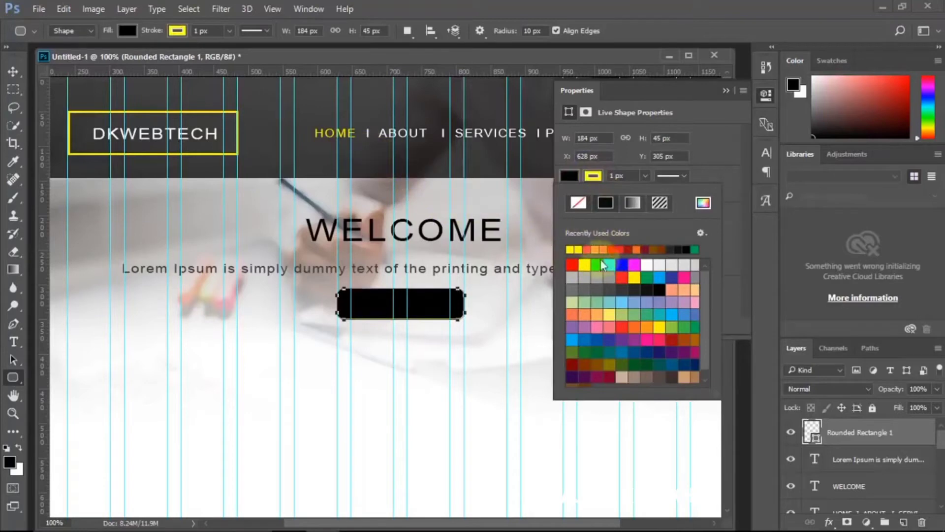
pyautogui.click(713, 155)
pyautogui.click(635, 177)
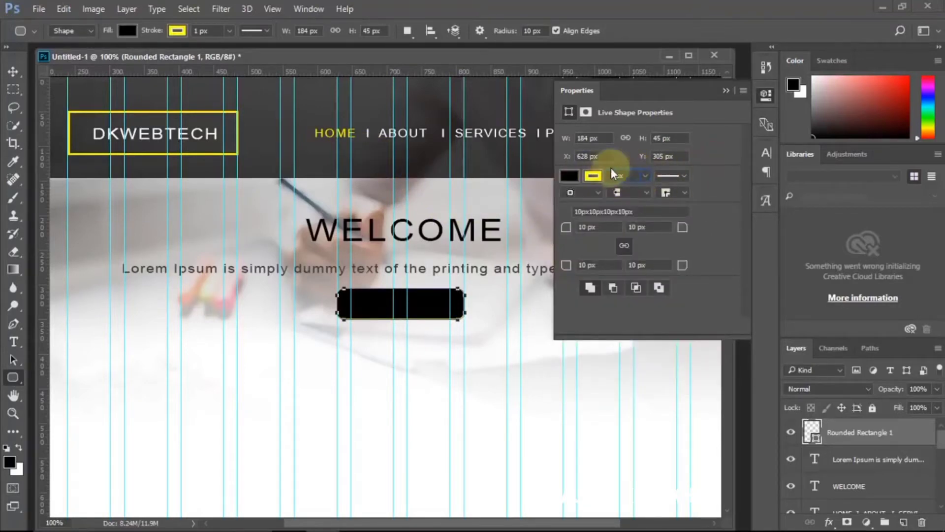
# Step: Remove the rounded rectangle's fill colour, leaving only its outline
pyautogui.click(570, 175)
pyautogui.click(569, 175)
pyautogui.click(569, 175)
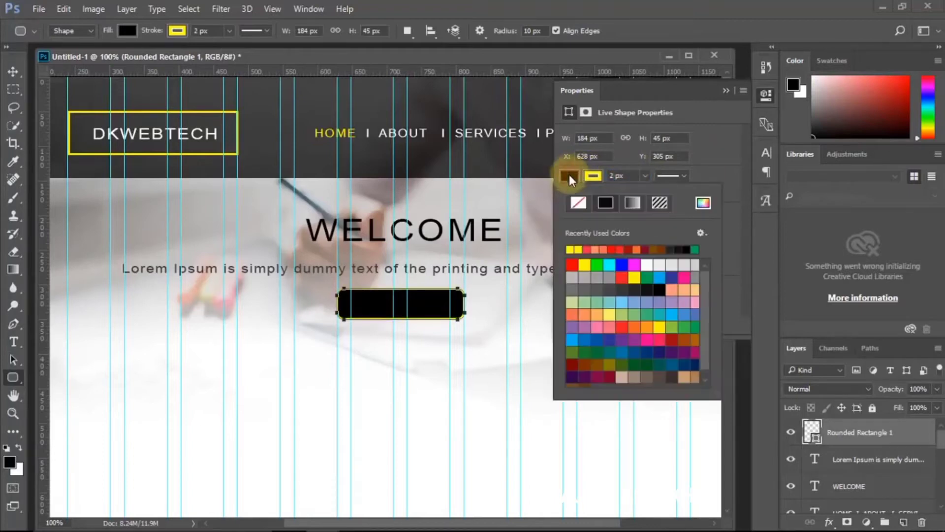
pyautogui.click(581, 202)
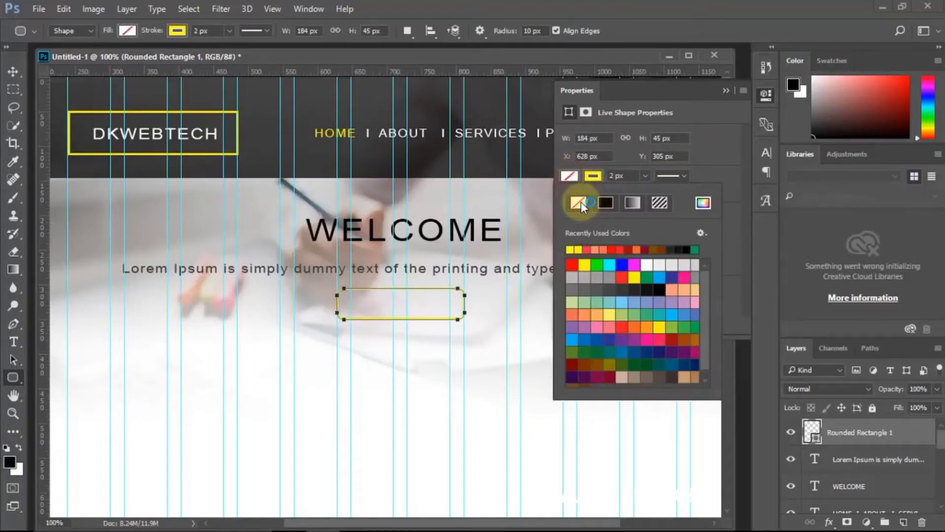
pyautogui.click(727, 161)
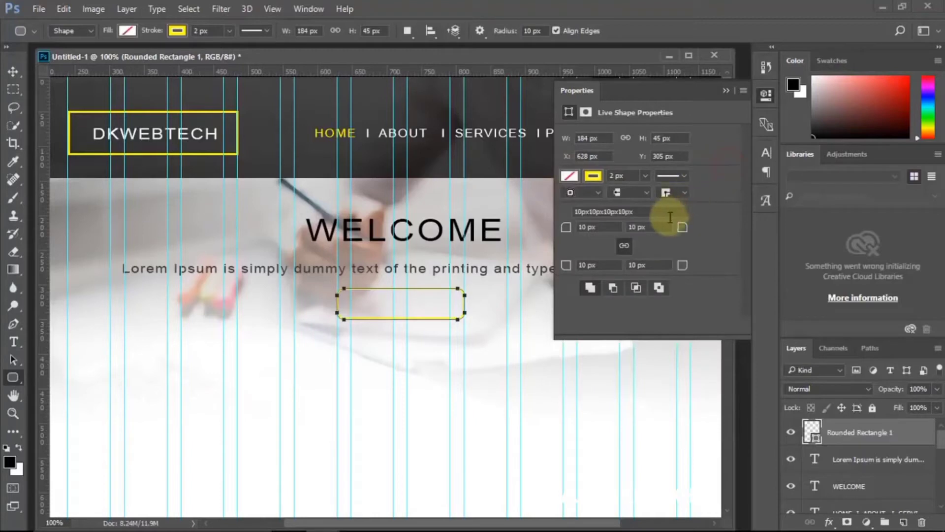
# Step: Fill the rounded rectangle with the recently used dark grey and lower its layer Fill to 45%
pyautogui.click(571, 177)
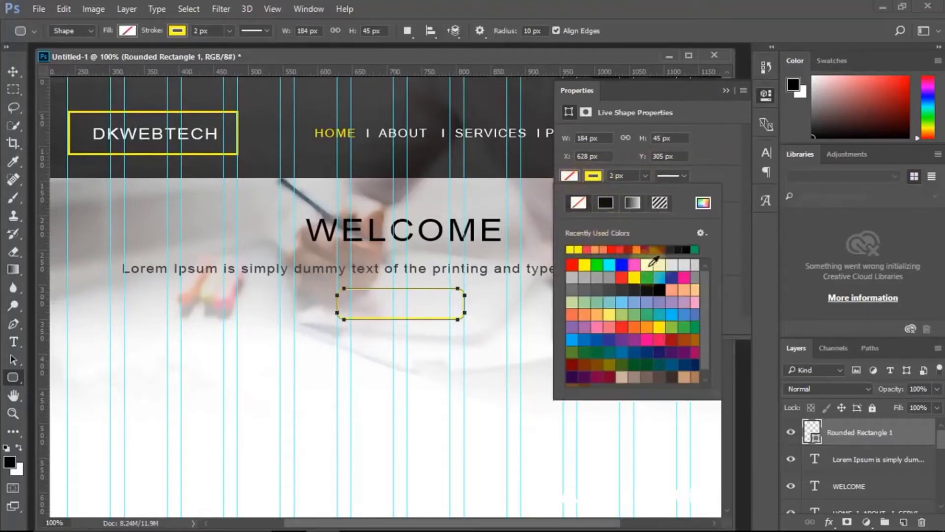
pyautogui.click(681, 250)
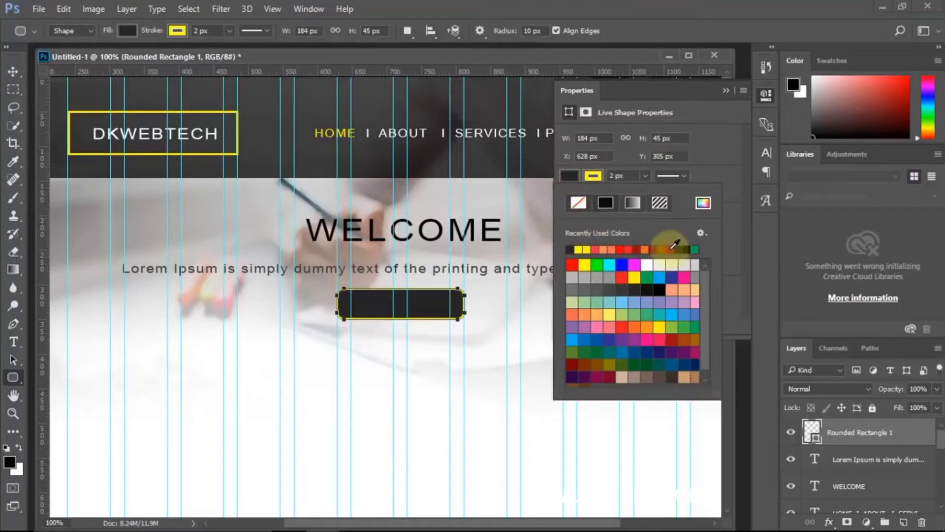
pyautogui.click(725, 90)
pyautogui.click(936, 408)
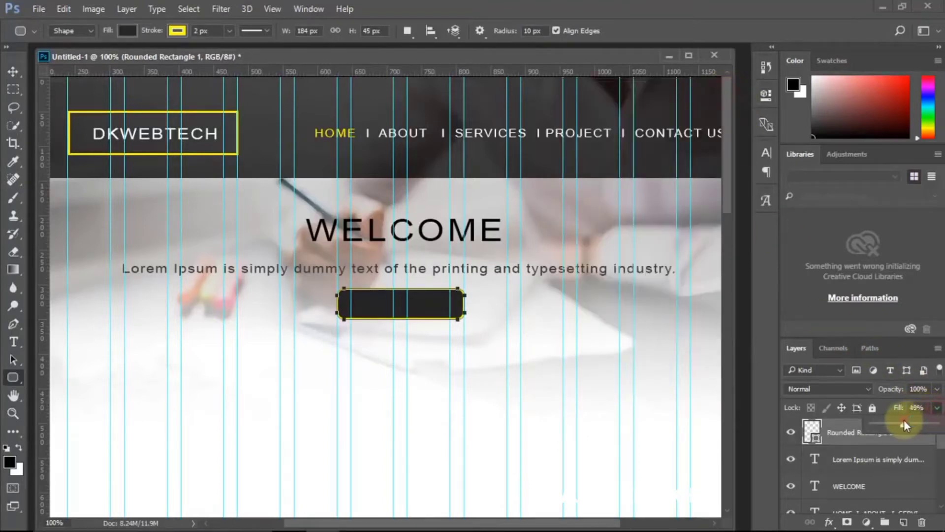
pyautogui.moveTo(904, 420); pyautogui.dragTo(894, 425)
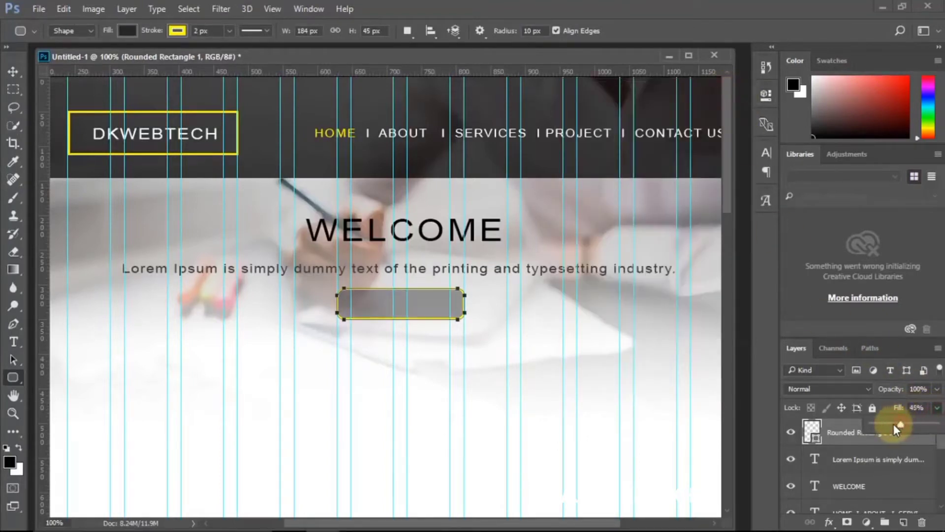
# Step: Duplicate the WELCOME heading and place the copy straight below, over the rounded rectangle
pyautogui.click(13, 71)
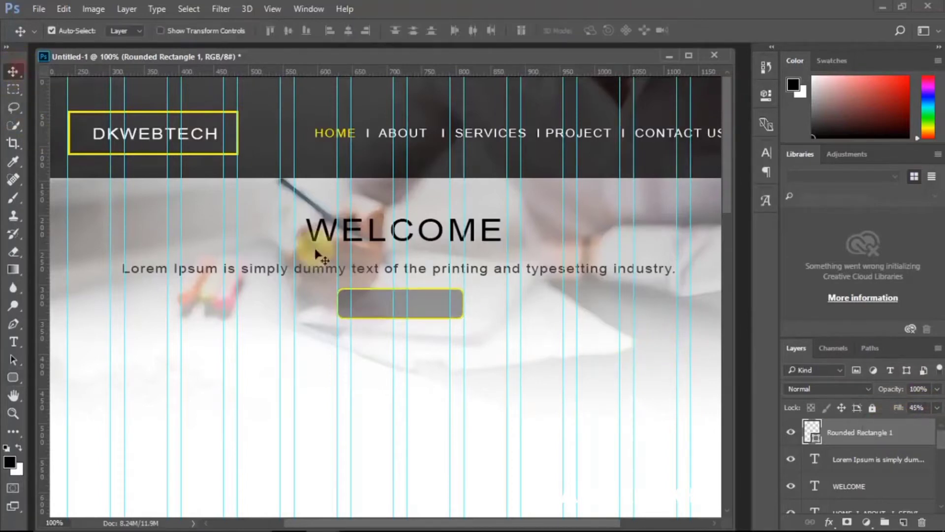
pyautogui.hotkey('ctrl', '-')
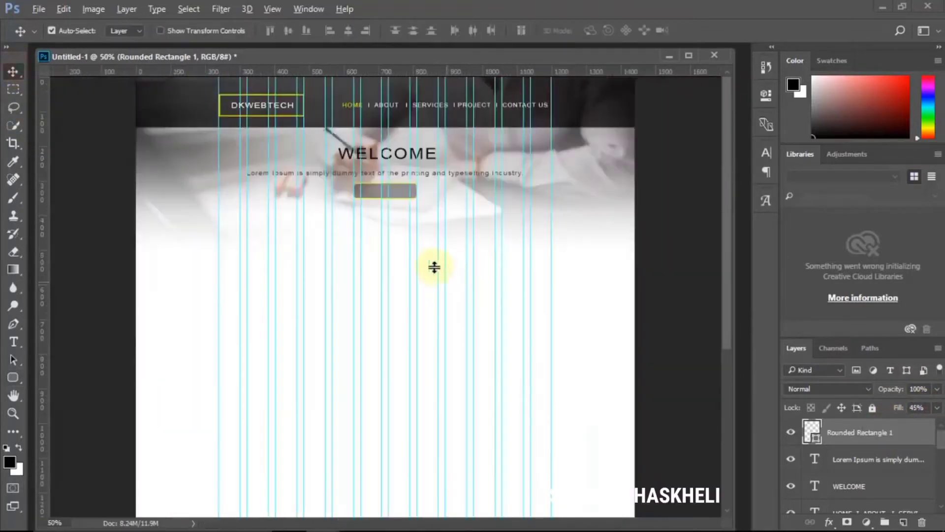
pyautogui.scroll(1, 393, 143)
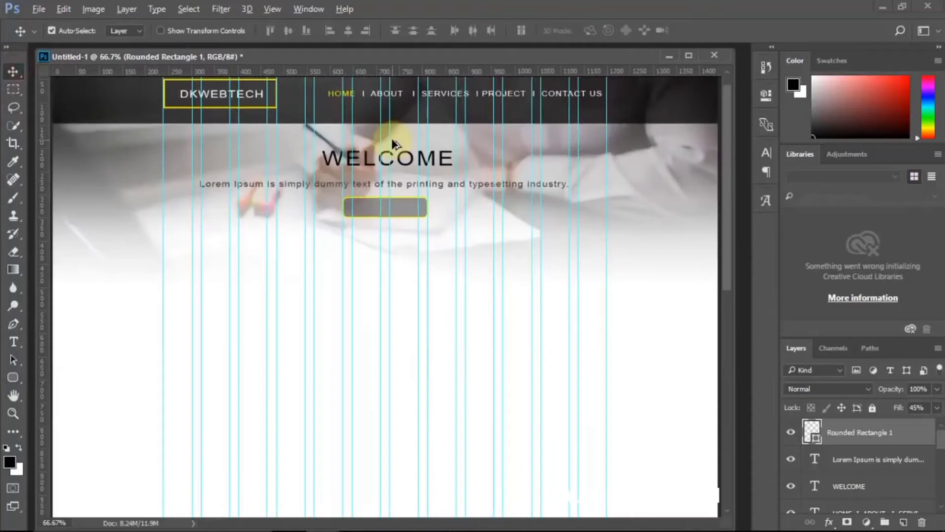
pyautogui.scroll(1, 393, 139)
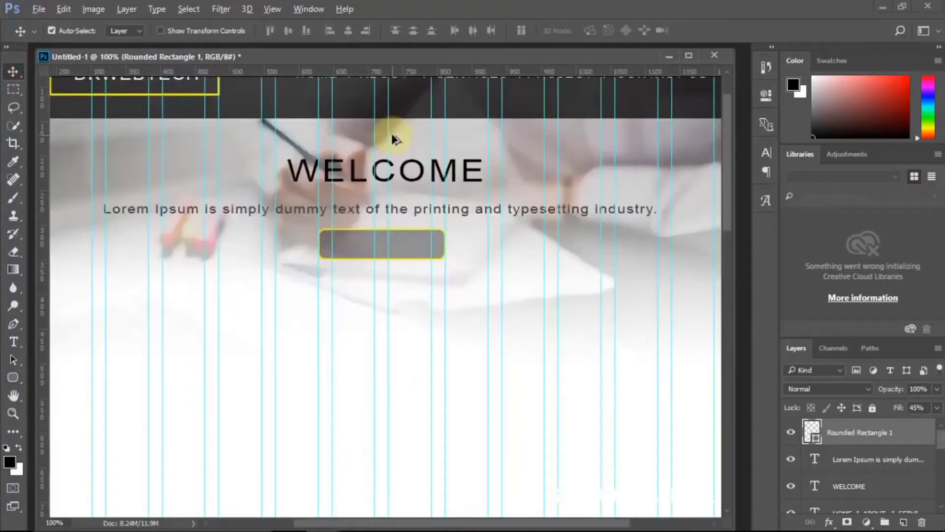
pyautogui.click(382, 183)
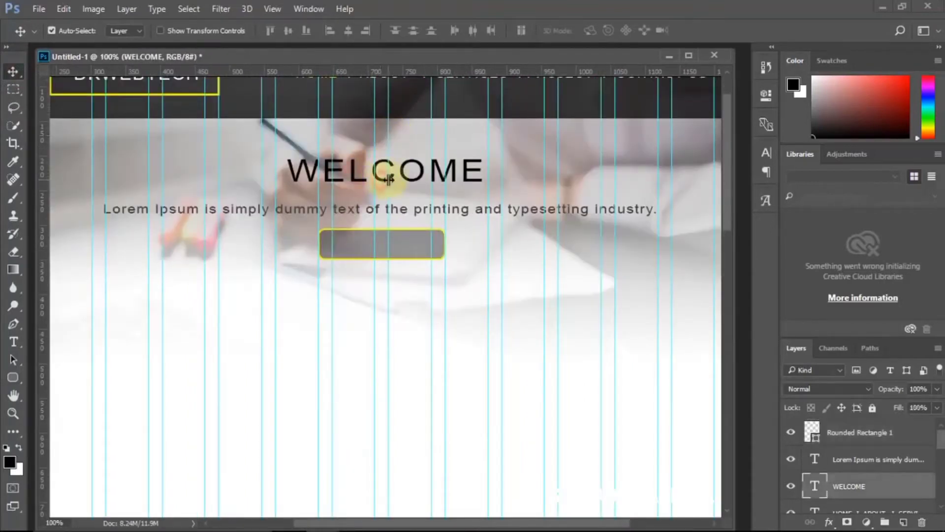
pyautogui.moveTo(383, 183); pyautogui.dragTo(379, 249)
# Step: Replace the copied WELCOME heading's wording with "Signup"
pyautogui.doubleClick(815, 486)
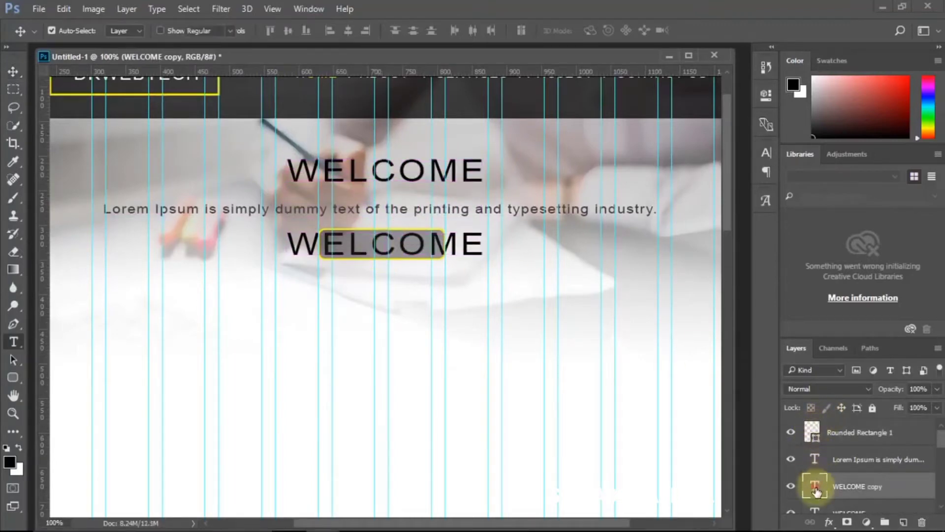
pyautogui.write('sIGN')
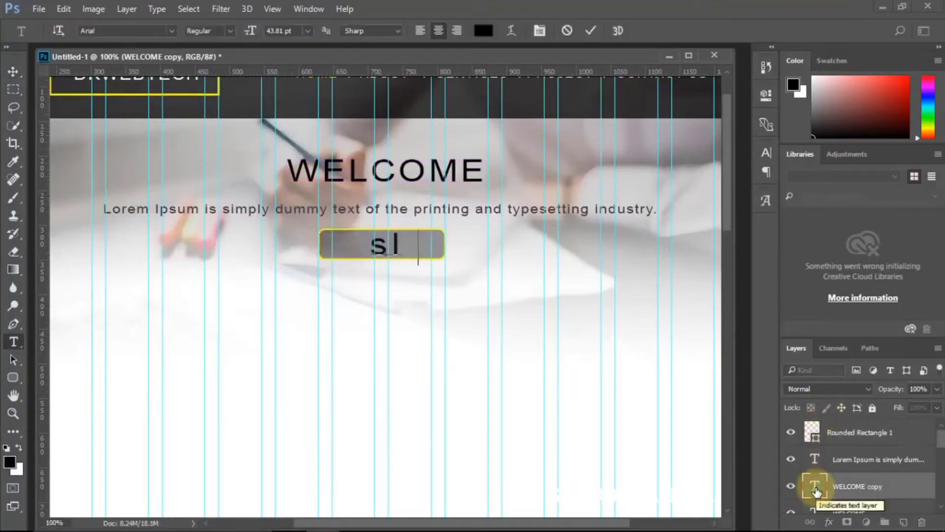
pyautogui.press('BackSpace')
pyautogui.press('BackSpace')
pyautogui.press('BackSpace')
pyautogui.press('BackSpace')
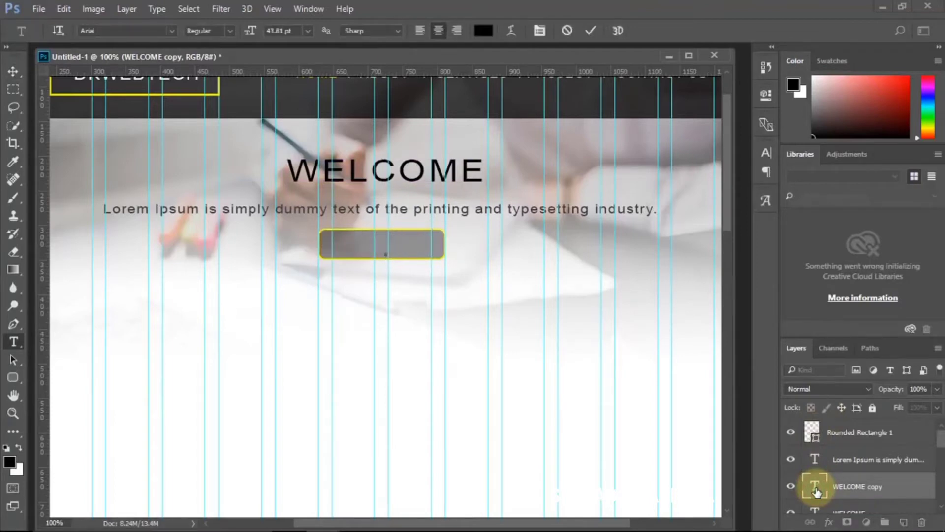
pyautogui.write('Signup')
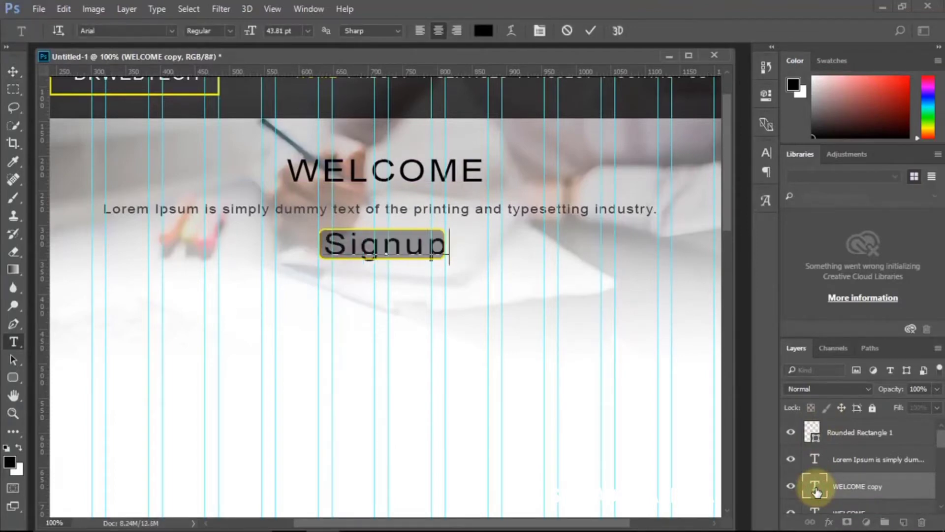
pyautogui.press('BackSpace')
pyautogui.press('BackSpace')
pyautogui.write('up')
pyautogui.click(15, 71)
# Step: Scale the Signup text down to about 22.6 pt and centre it inside the rounded button
pyautogui.hotkey('ctrl', 't')
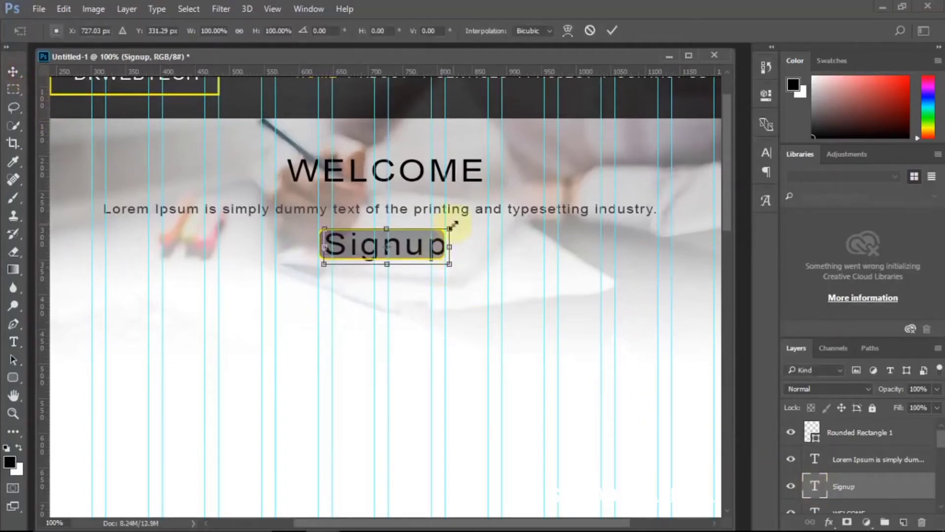
pyautogui.moveTo(445, 228); pyautogui.dragTo(397, 246)
pyautogui.press('Return')
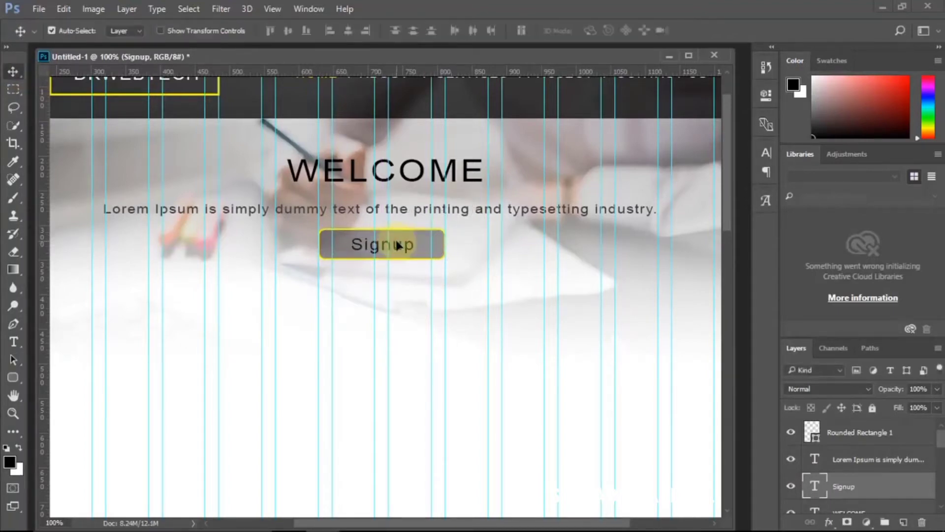
pyautogui.hotkey('ctrl', '-')
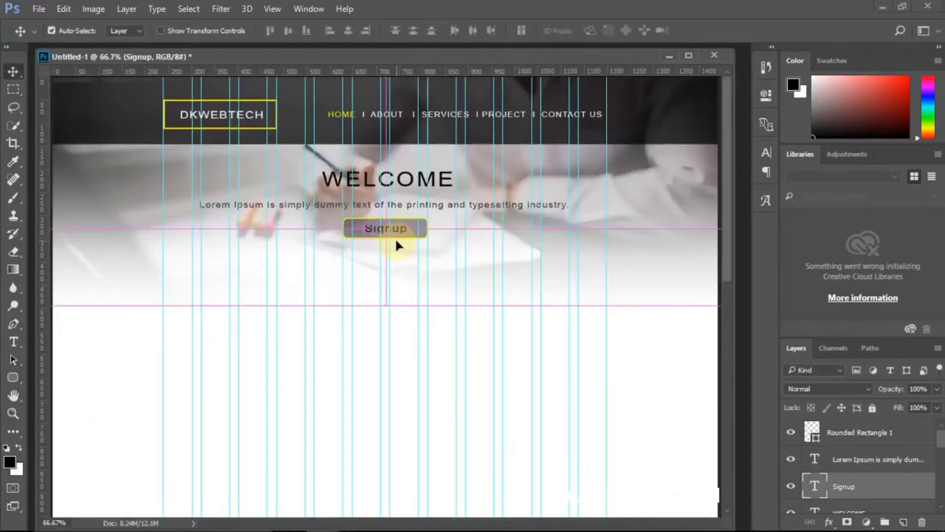
pyautogui.hotkey('ctrl', '+')
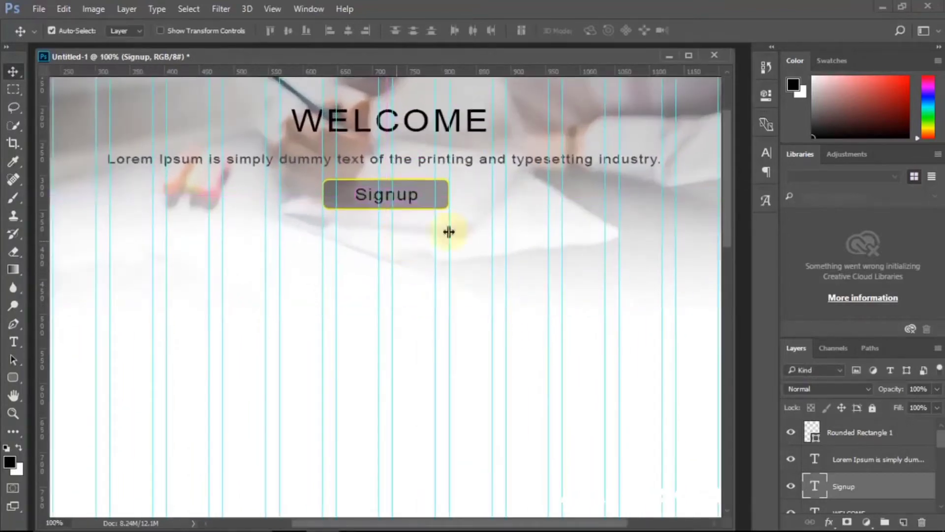
# Step: Change the Signup text colour to white (ffffff)
pyautogui.doubleClick(815, 486)
pyautogui.click(483, 31)
pyautogui.moveTo(608, 201); pyautogui.dragTo(481, 97)
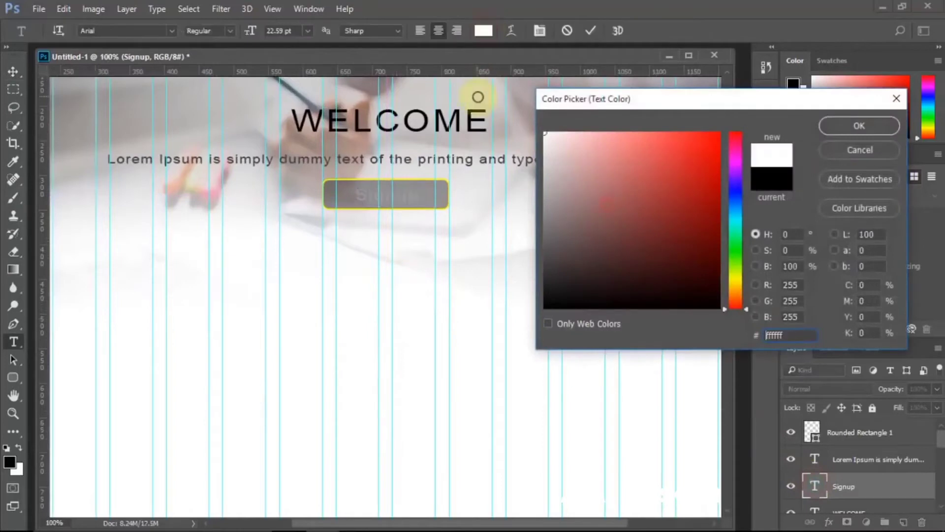
pyautogui.click(839, 123)
pyautogui.click(874, 490)
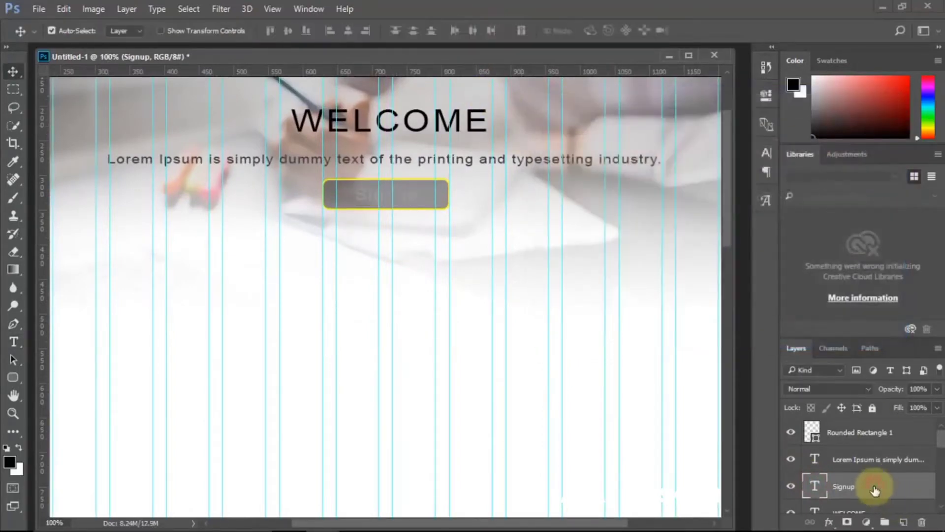
# Step: Bring the Signup layer above the Rounded Rectangle 1 layer and nudge the text slightly upward in the button
pyautogui.scroll(-1, 876, 492)
pyautogui.scroll(1, 864, 473)
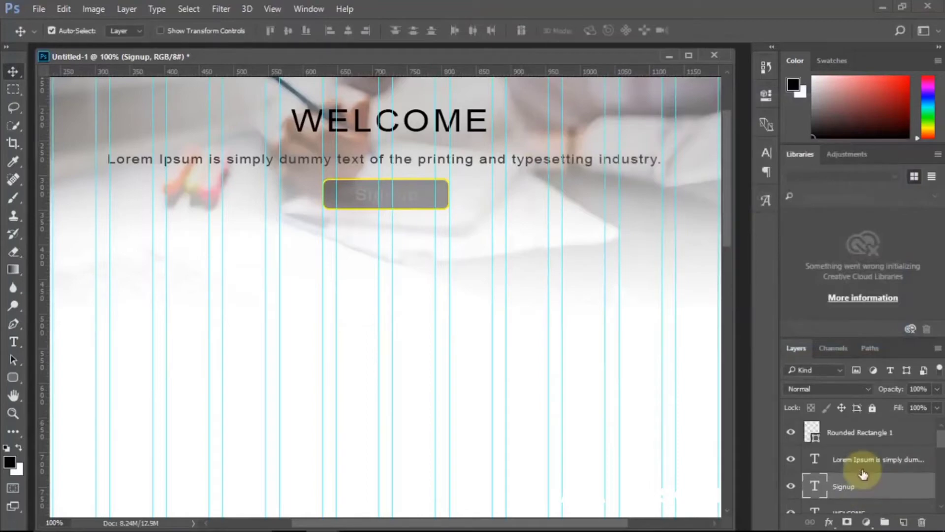
pyautogui.moveTo(864, 484); pyautogui.dragTo(859, 422)
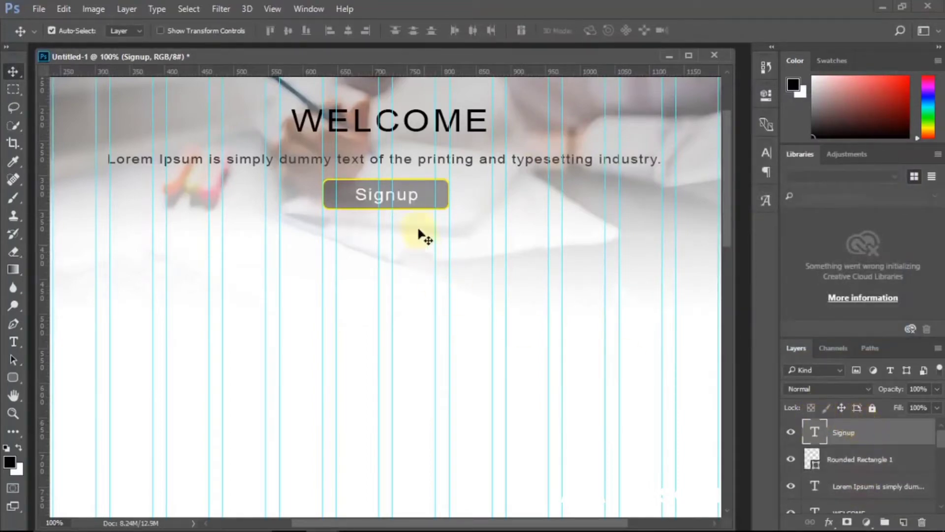
pyautogui.hotkey('ctrl', 't')
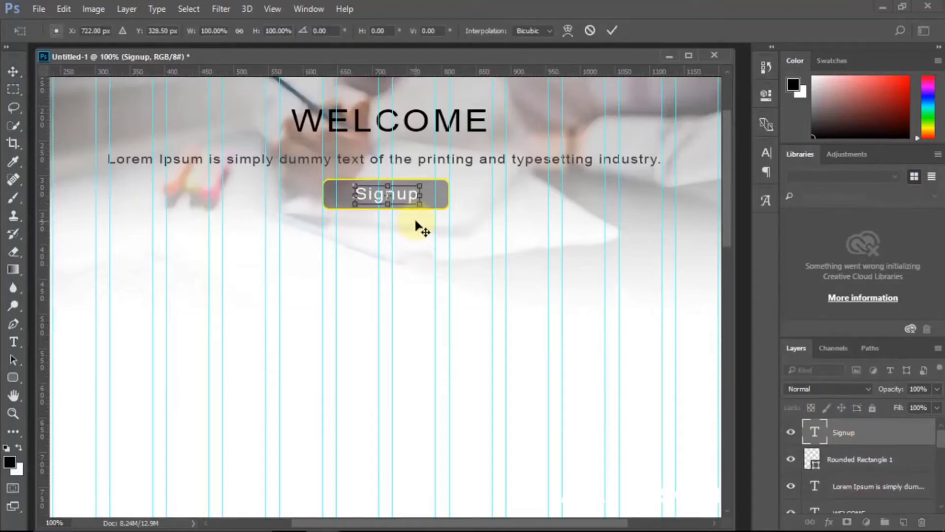
pyautogui.press('Return')
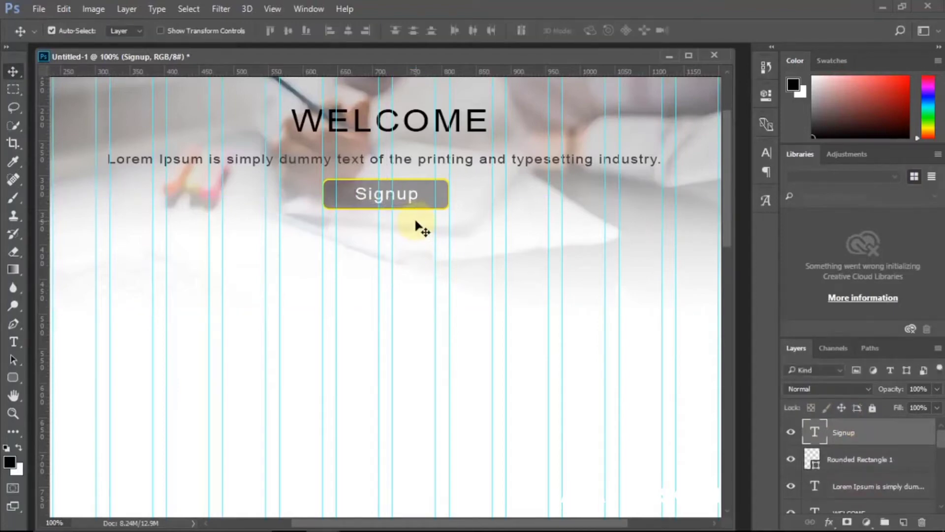
# Step: Set the Signup button text to all caps
pyautogui.doubleClick(813, 432)
pyautogui.click(766, 200)
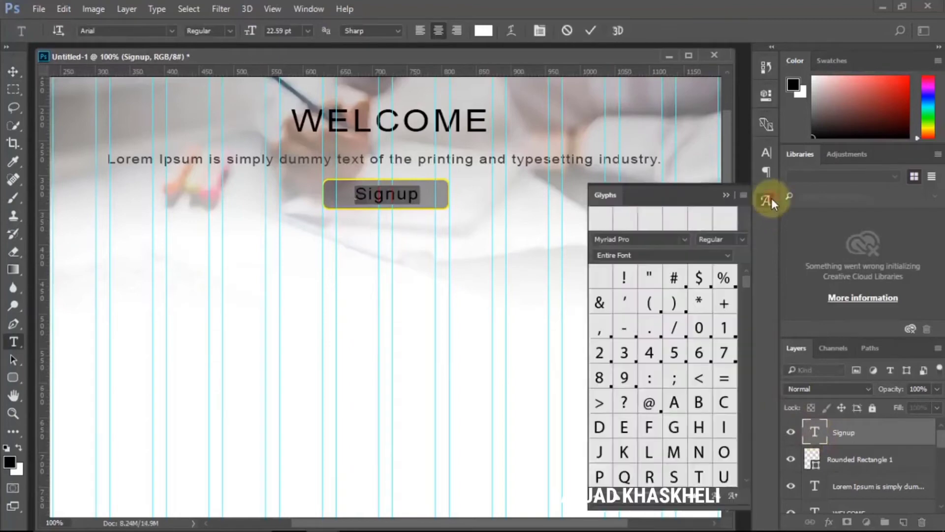
pyautogui.click(772, 198)
pyautogui.click(769, 174)
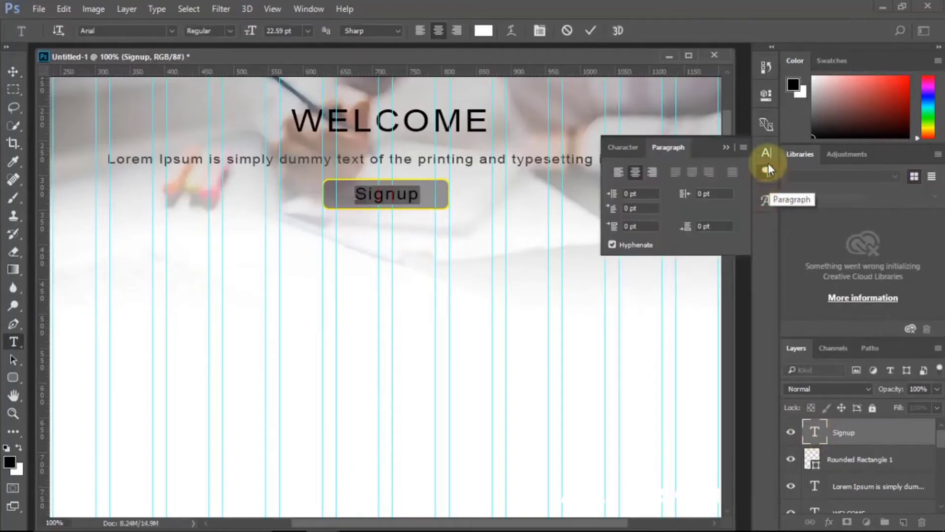
pyautogui.click(767, 158)
pyautogui.click(708, 205)
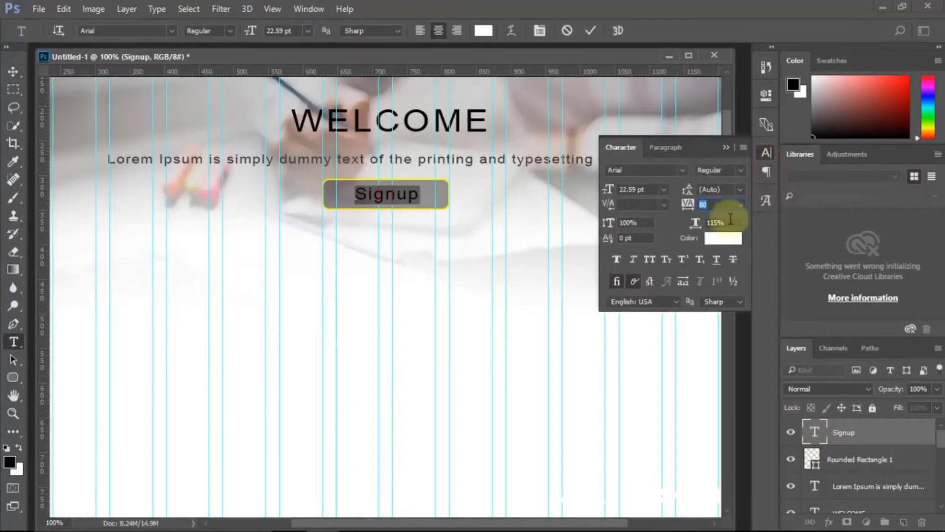
pyautogui.click(651, 261)
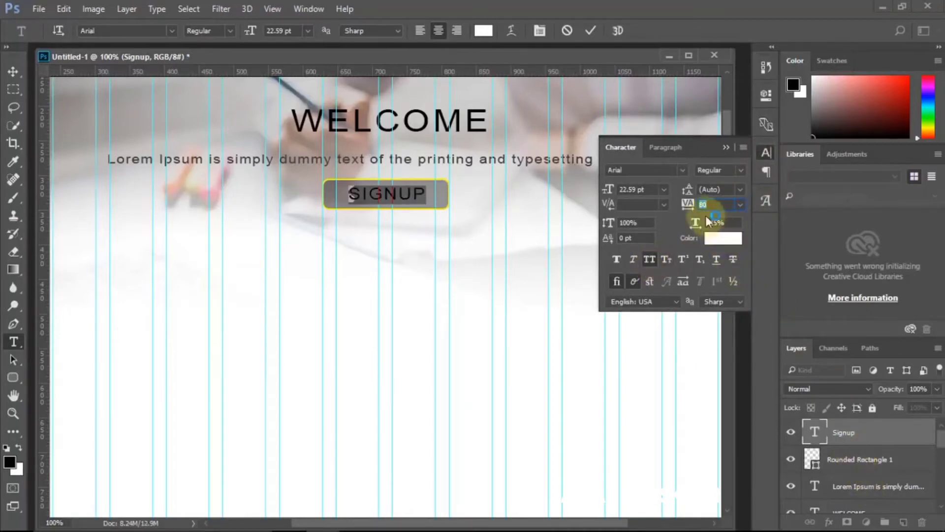
# Step: Set the SIGNUP text size to 20 pt and close the character settings
pyautogui.moveTo(636, 190); pyautogui.dragTo(607, 195)
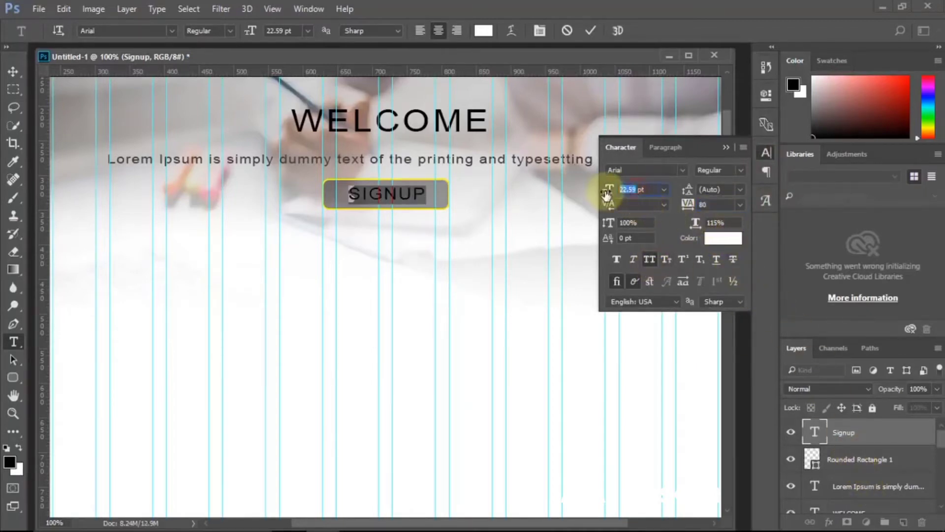
pyautogui.write('20')
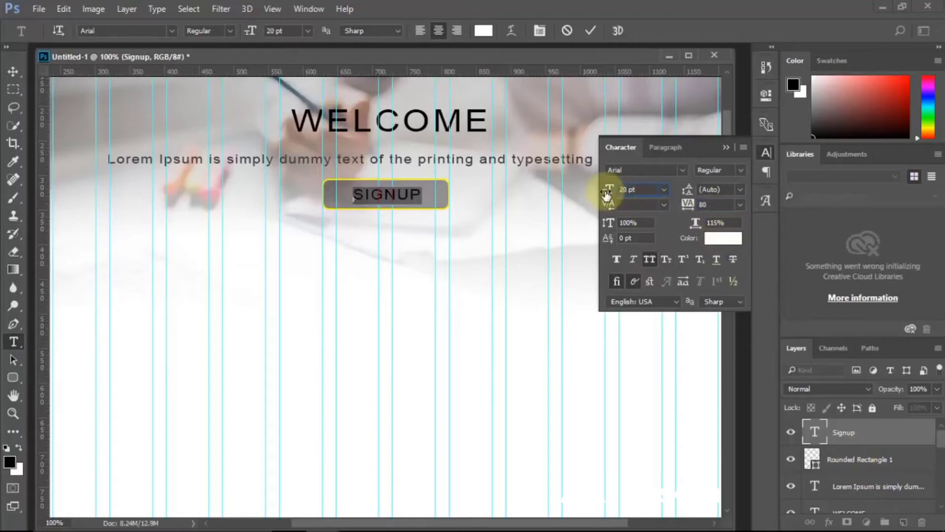
pyautogui.click(881, 460)
pyautogui.press('v')
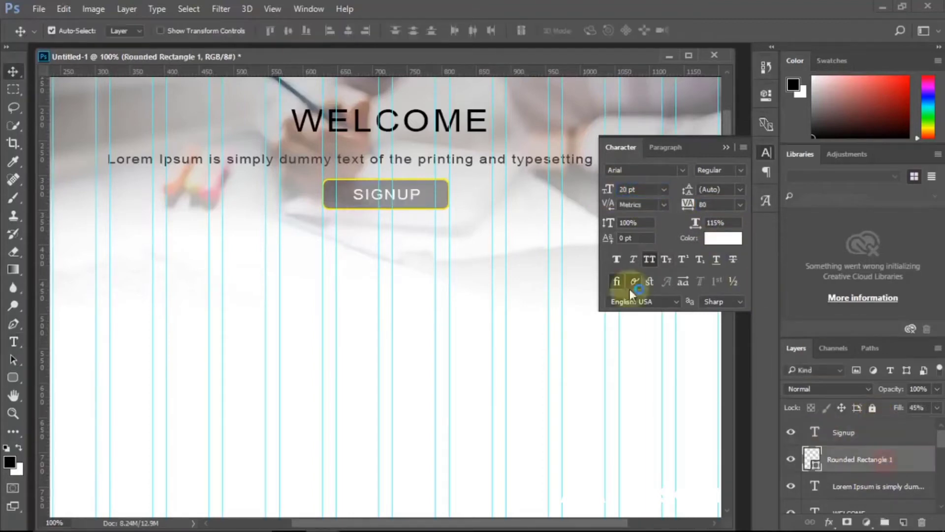
pyautogui.click(727, 146)
# Step: Duplicate the dark header bar (Rectangle 1) and place the copy below the Signup button, across the lower part of the header photo
pyautogui.scroll(-3, 525, 175)
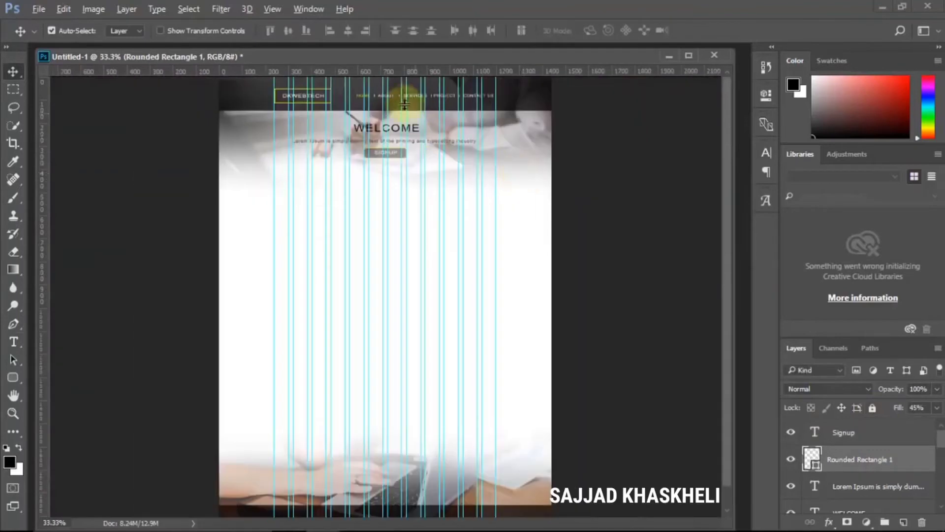
pyautogui.scroll(1, 354, 92)
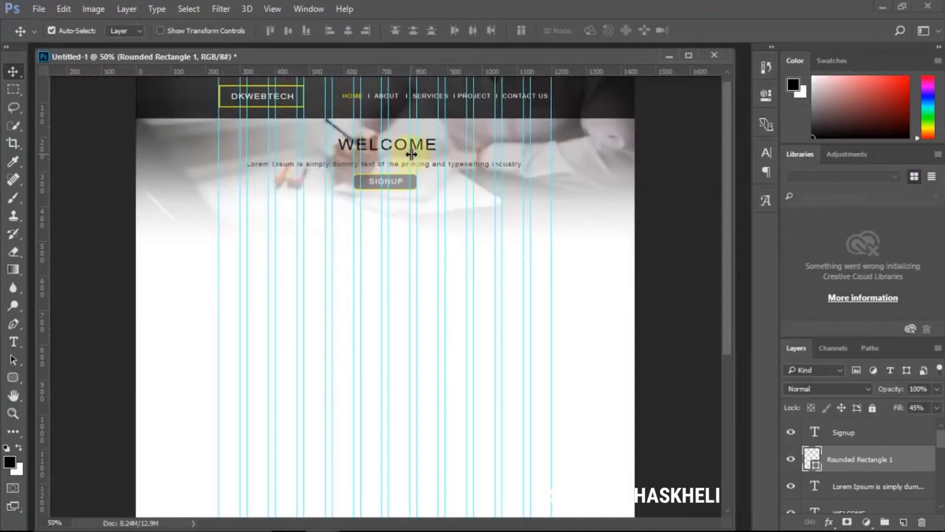
pyautogui.click(196, 108)
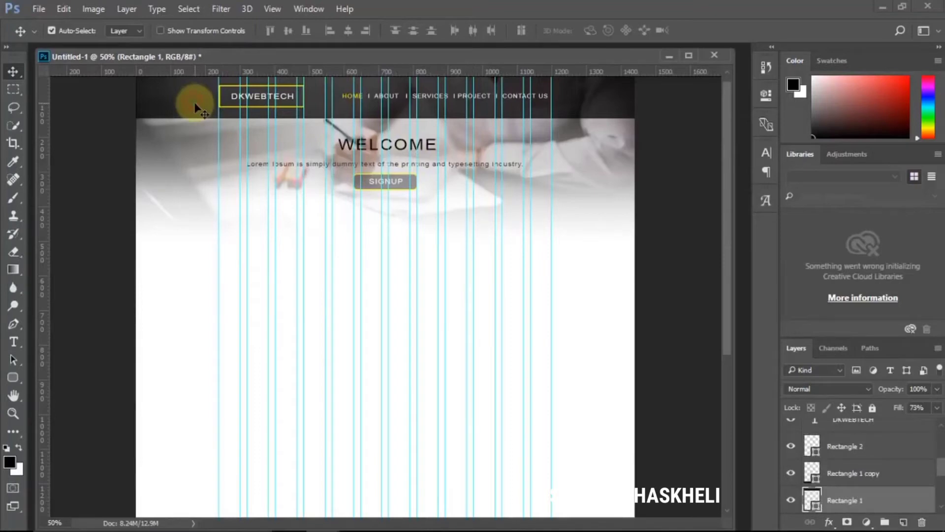
pyautogui.moveTo(178, 100); pyautogui.dragTo(170, 249)
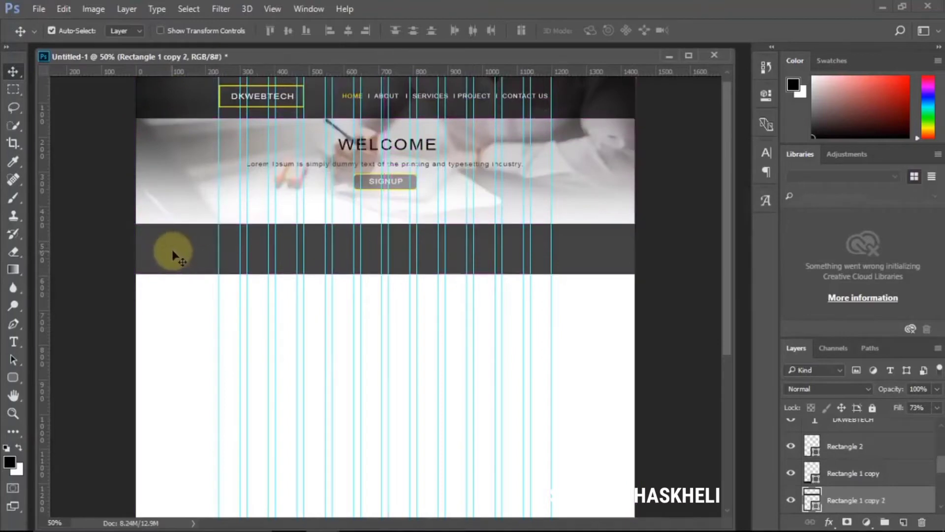
# Step: Stretch the copied bar downward to about 267% height and shift it slightly up towards the Signup button
pyautogui.hotkey('ctrl', 't')
pyautogui.moveTo(383, 274); pyautogui.dragTo(395, 362)
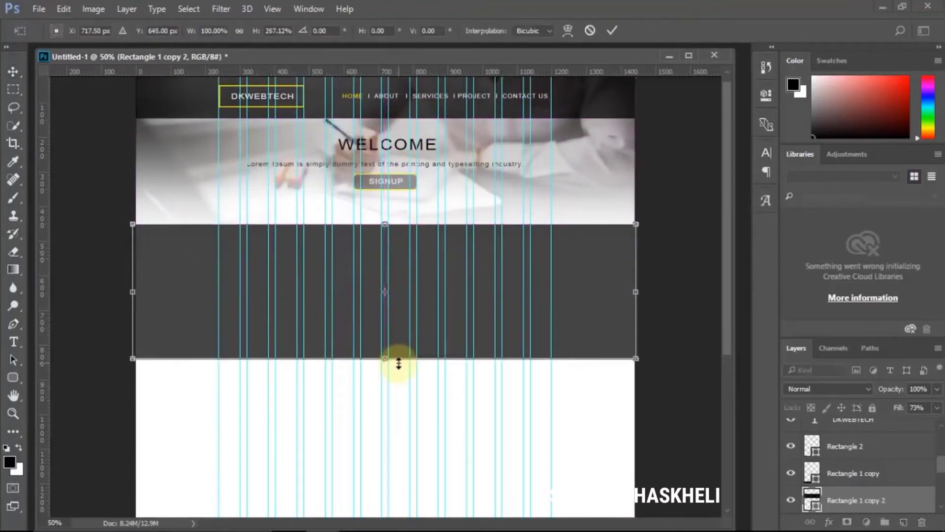
pyautogui.press('Return')
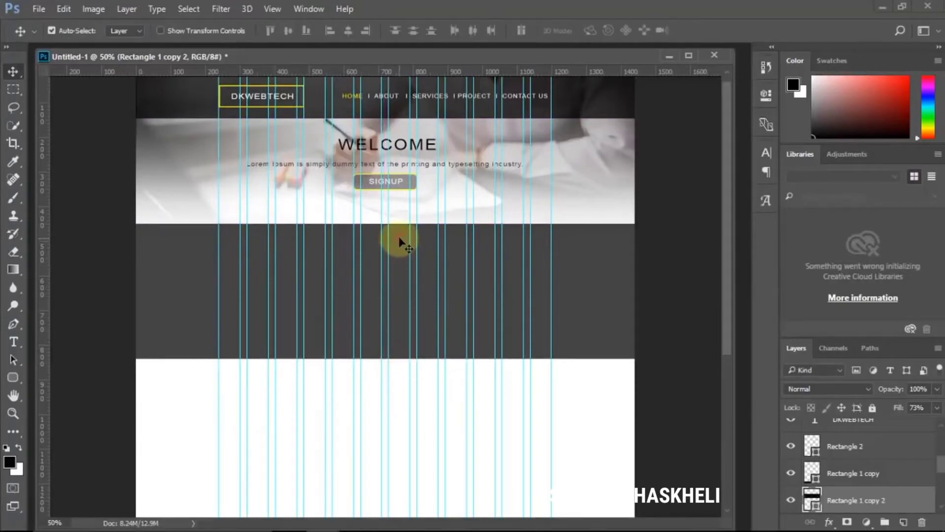
pyautogui.moveTo(399, 239); pyautogui.dragTo(399, 226)
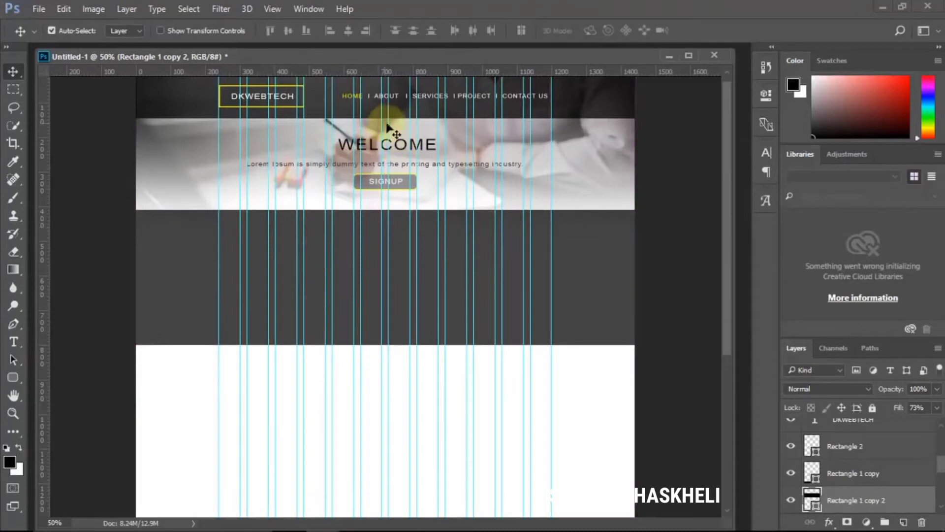
# Step: Duplicate the WELCOME heading and the Lorem Ipsum tagline together into the upper part of the new dark band
pyautogui.click(370, 143)
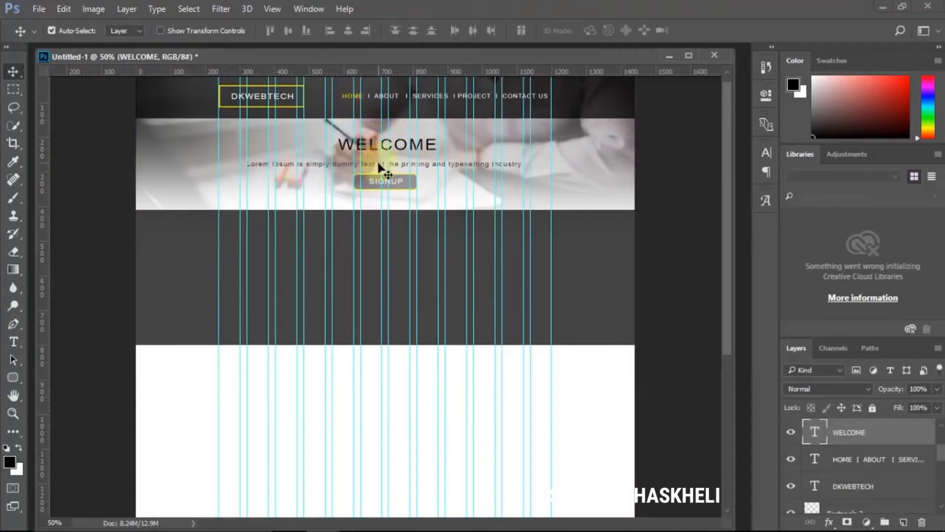
pyautogui.click(375, 161)
pyautogui.moveTo(369, 148); pyautogui.dragTo(371, 234)
# Step: Change the text colour of the copied Lorem Ipsum tagline in the dark band to white
pyautogui.doubleClick(815, 432)
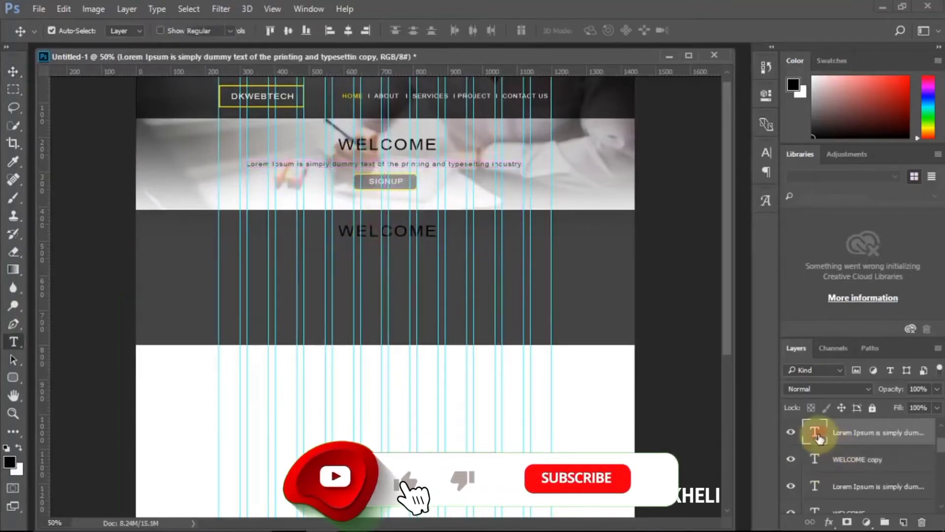
pyautogui.click(479, 33)
pyautogui.moveTo(599, 254); pyautogui.dragTo(516, 91)
pyautogui.click(847, 126)
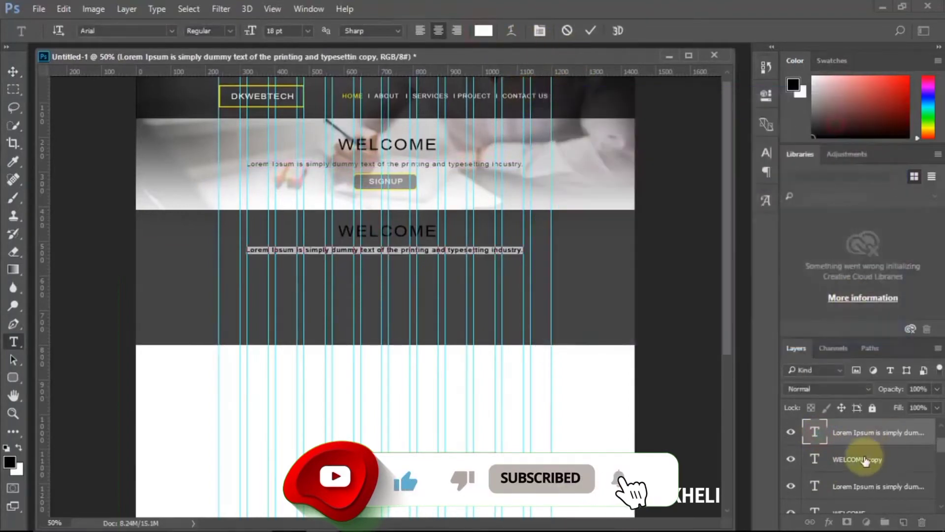
# Step: Recolor the copied WELCOME heading in the dark section white (#ffffff) and change its text to ABOUT US
pyautogui.click(815, 460)
pyautogui.doubleClick(815, 460)
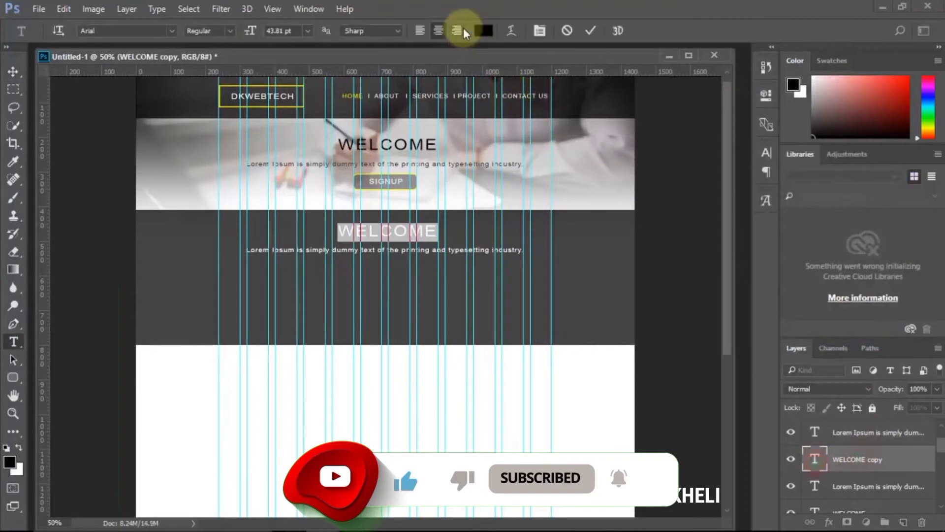
pyautogui.click(484, 30)
pyautogui.moveTo(559, 165); pyautogui.dragTo(517, 101)
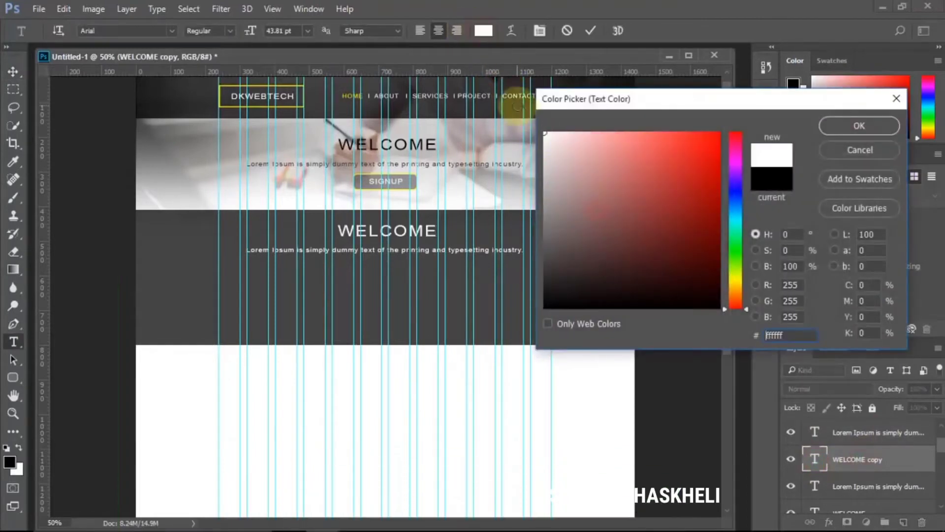
pyautogui.click(854, 127)
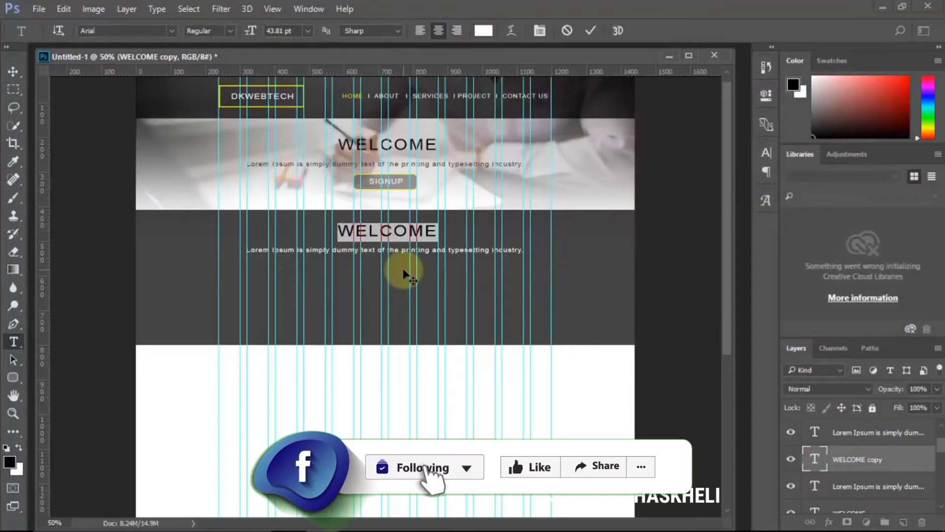
pyautogui.click(403, 269)
pyautogui.hotkey('ctrl', 'a')
pyautogui.write('ABOUT US')
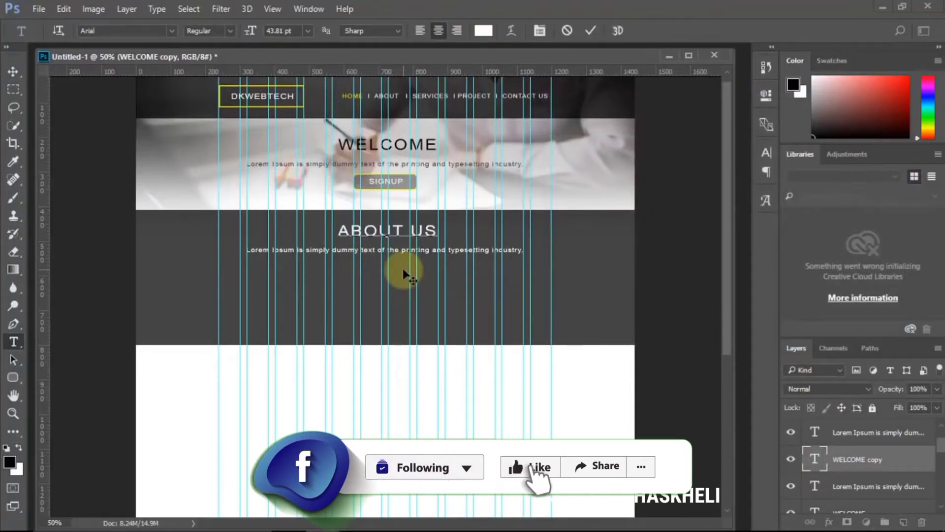
pyautogui.click(13, 71)
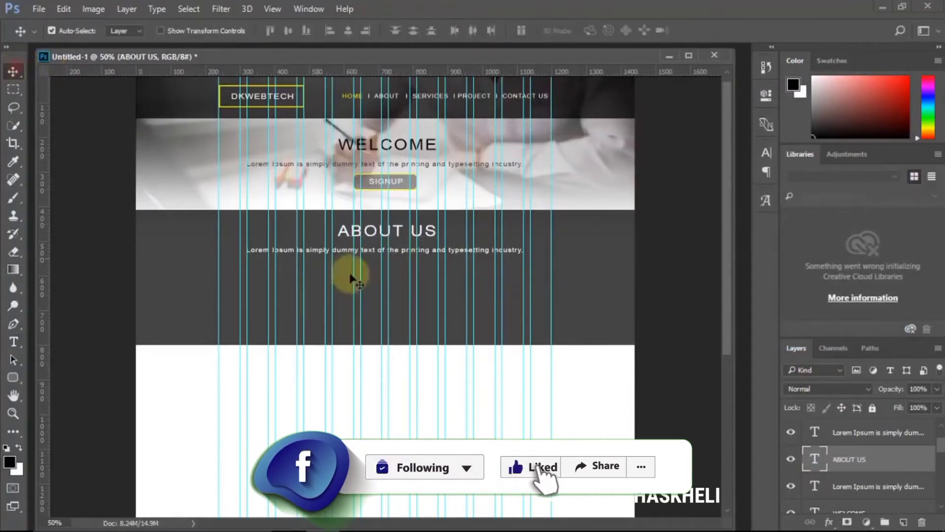
# Step: Extend the Lorem Ipsum text under ABOUT US to five lines by pasting the same sentence repeatedly
pyautogui.click(401, 251)
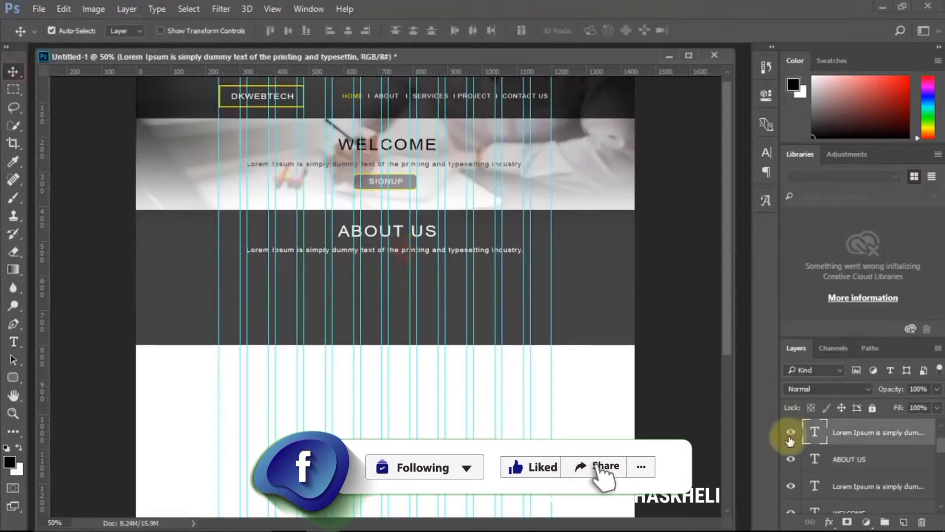
pyautogui.doubleClick(812, 432)
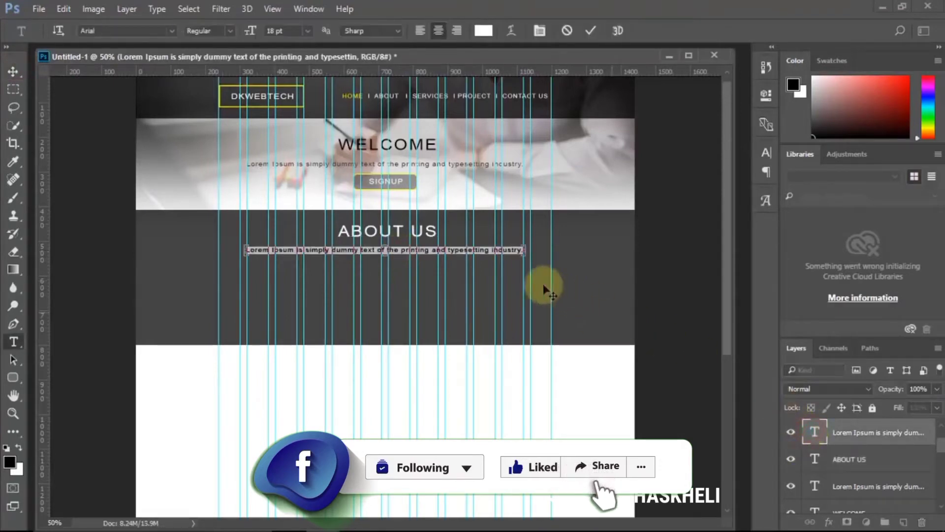
pyautogui.click(527, 249)
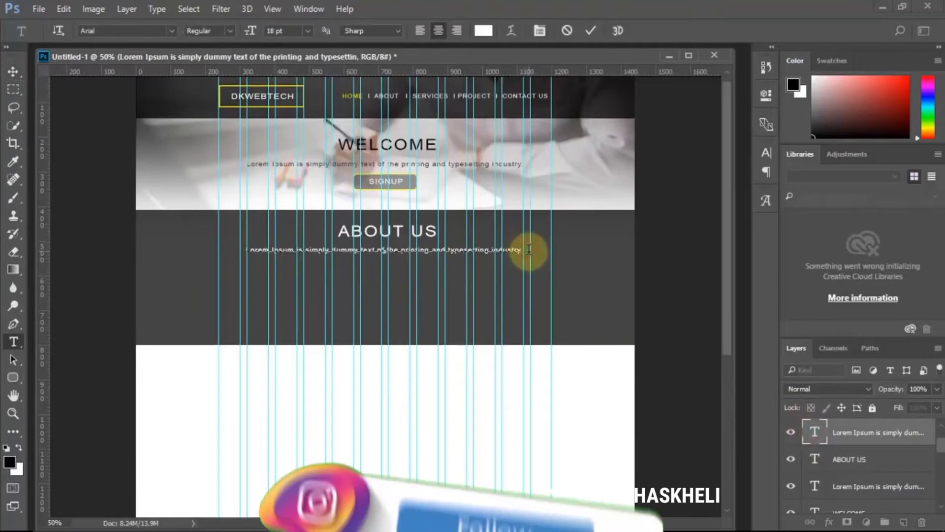
pyautogui.hotkey('ctrl', 'v')
pyautogui.press('Return')
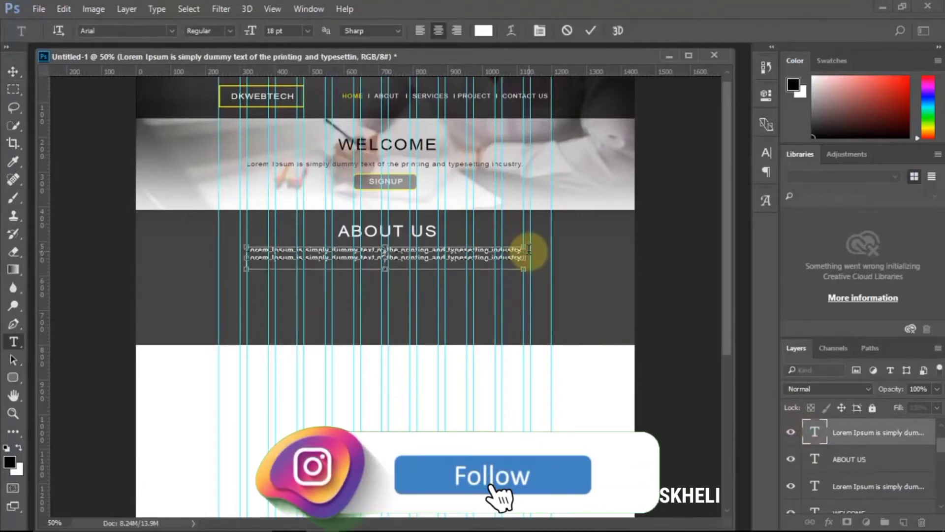
pyautogui.hotkey('ctrl', 'v')
pyautogui.press('Return')
pyautogui.hotkey('ctrl', 'v')
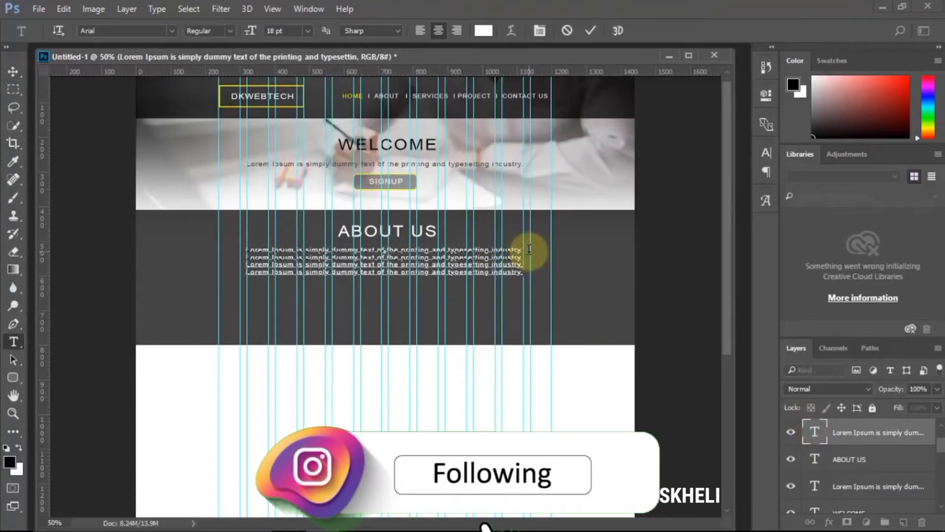
pyautogui.press('Return')
pyautogui.hotkey('ctrl', 'v')
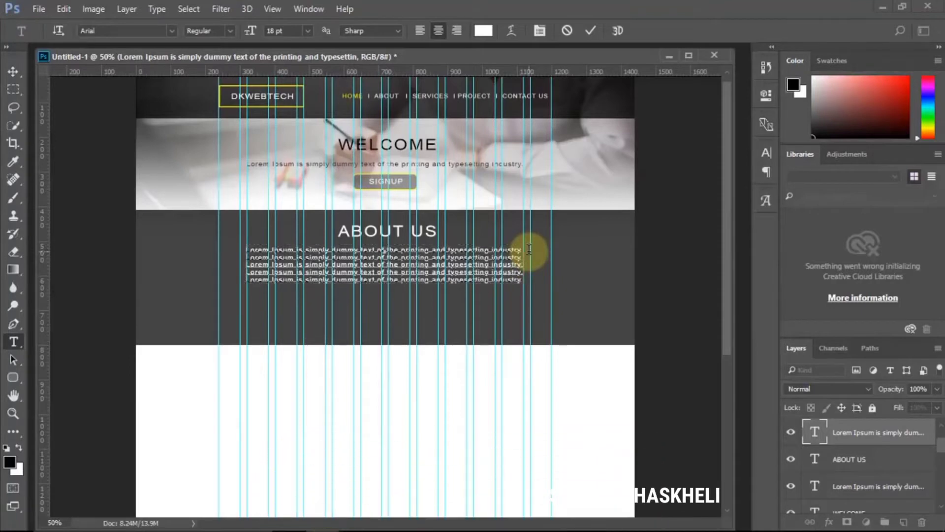
pyautogui.click(12, 72)
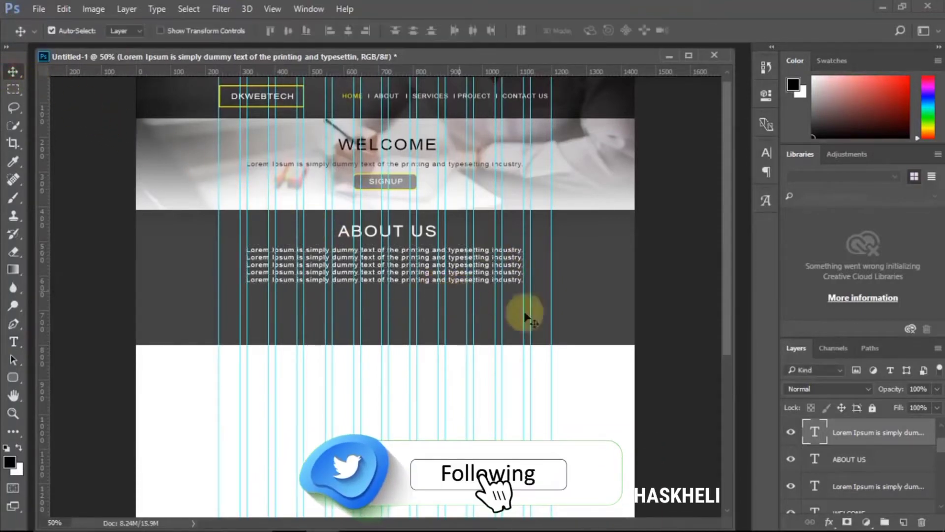
# Step: Transform the five-line paragraph under ABOUT US to make it slightly wider on both sides
pyautogui.scroll(2, 844, 465)
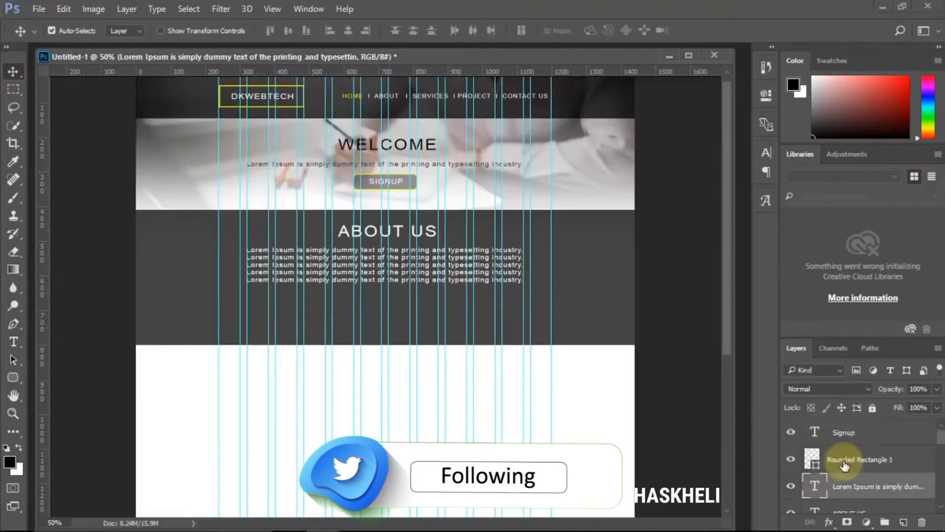
pyautogui.hotkey('ctrl', 't')
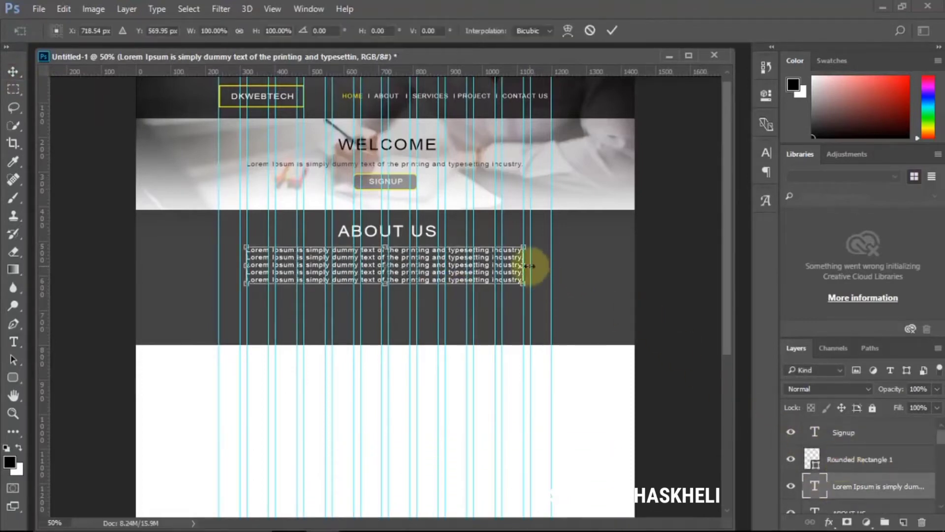
pyautogui.moveTo(528, 266); pyautogui.dragTo(535, 264)
pyautogui.press('Return')
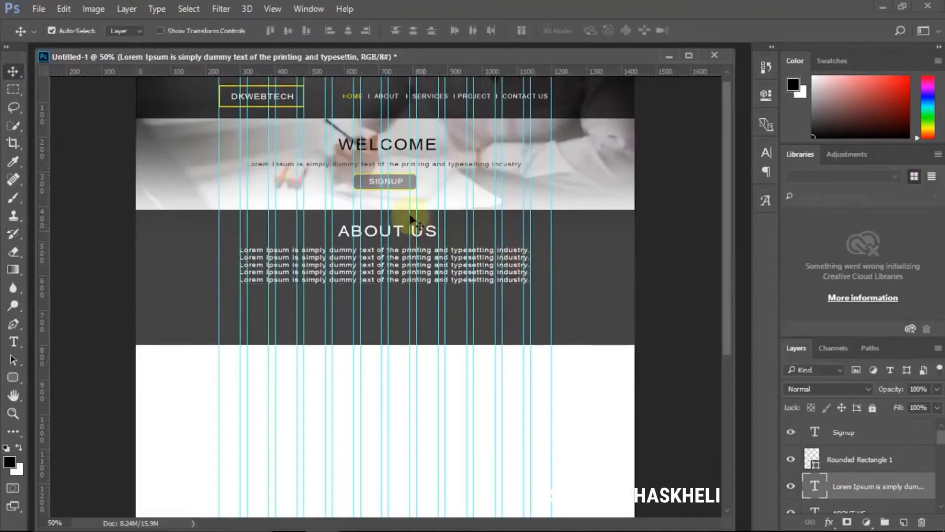
pyautogui.click(394, 183)
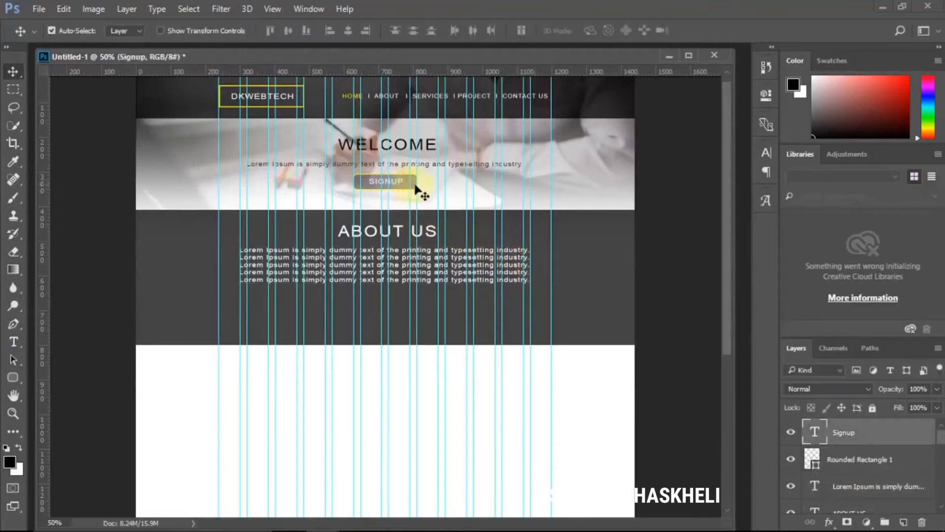
pyautogui.keyDown('shift'); pyautogui.click(412, 184); pyautogui.keyUp('shift')
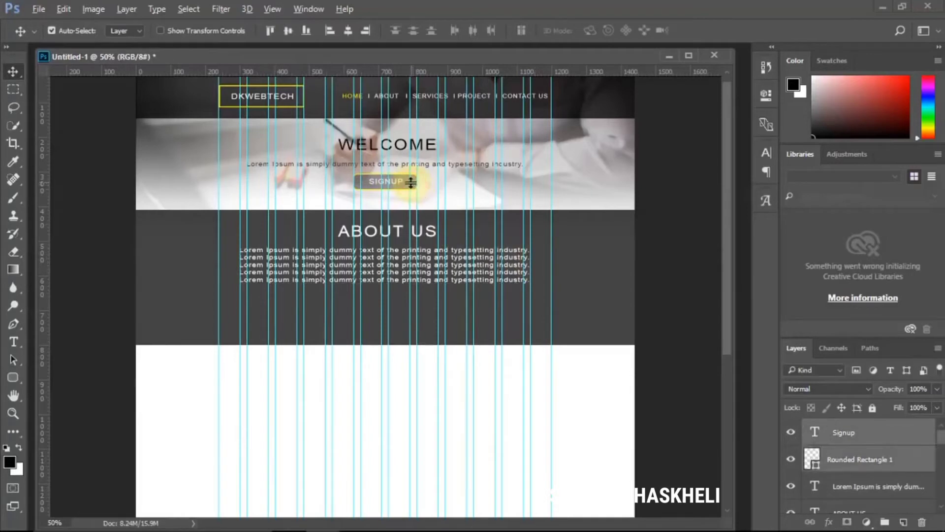
pyautogui.moveTo(404, 186); pyautogui.dragTo(404, 308)
pyautogui.hotkey('ctrl', 'z')
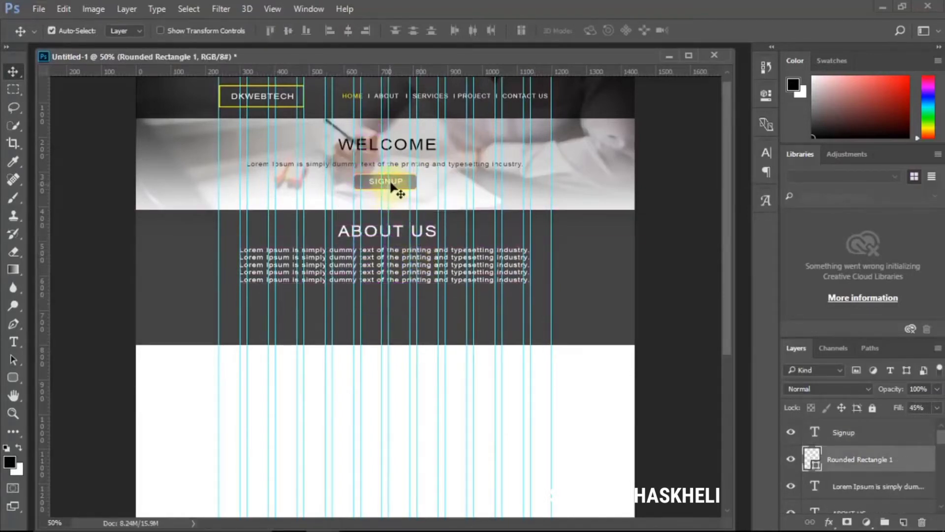
# Step: Duplicate the SIGNUP label with its rounded rectangle and place the copy centered below the ABOUT US paragraph
pyautogui.keyDown('shift'); pyautogui.click(394, 186); pyautogui.keyUp('shift')
pyautogui.moveTo(394, 186); pyautogui.dragTo(402, 315)
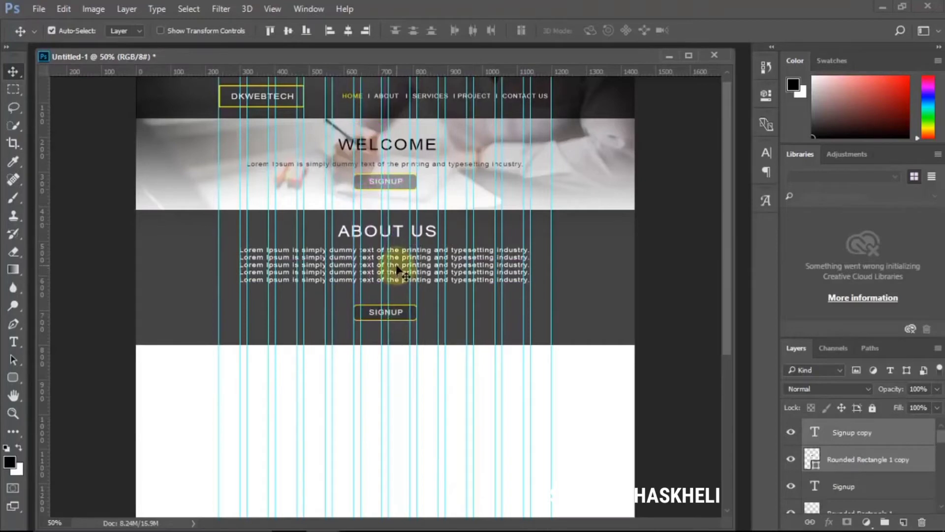
# Step: Move the five-line ABOUT US paragraph down 20 px, closer to the copied button
pyautogui.click(399, 271)
pyautogui.hotkey('ctrl', 't')
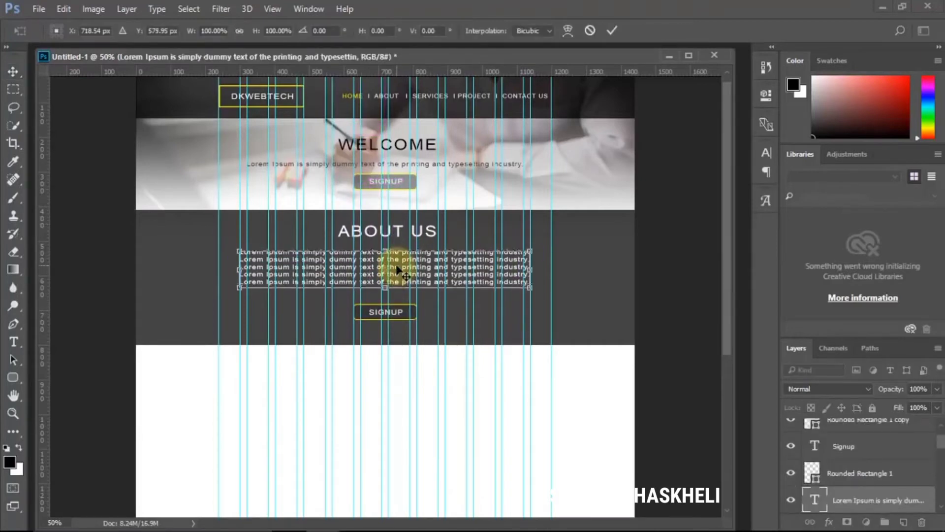
pyautogui.hotkey('shift', 'Down')
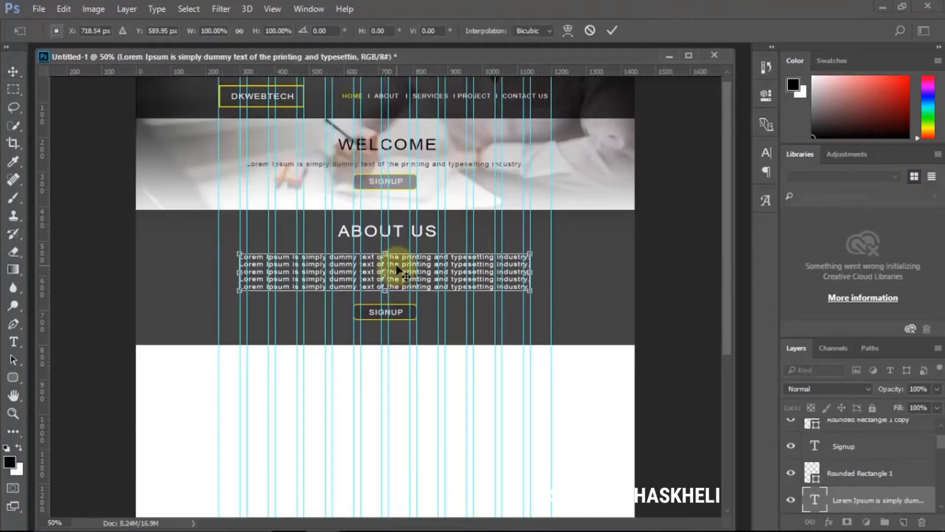
pyautogui.press('Return')
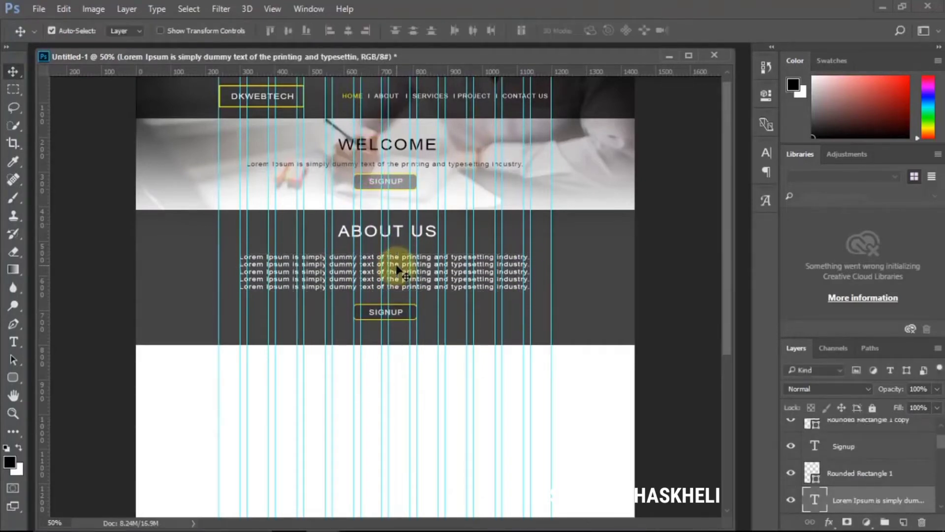
# Step: Change the label of the copied button in the dark section to LEARN MORE
pyautogui.click(393, 315)
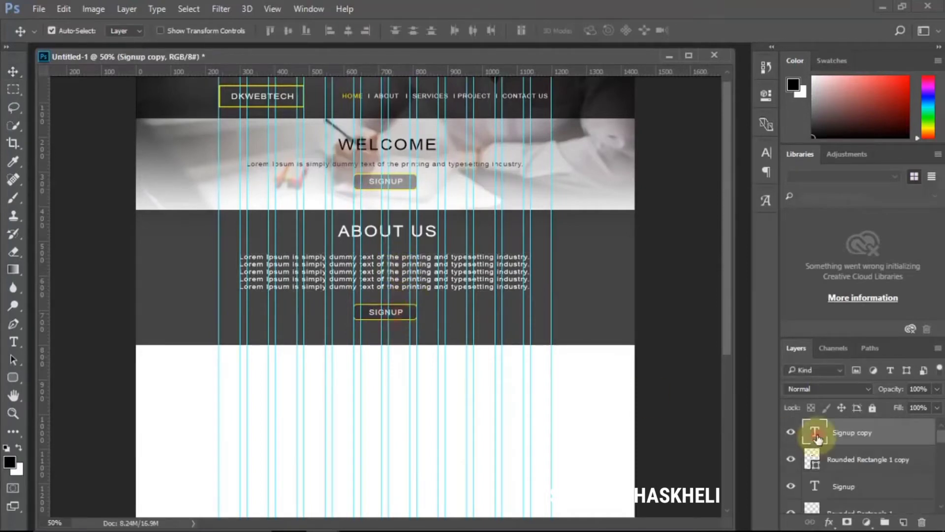
pyautogui.doubleClick(815, 436)
pyautogui.press('BackSpace')
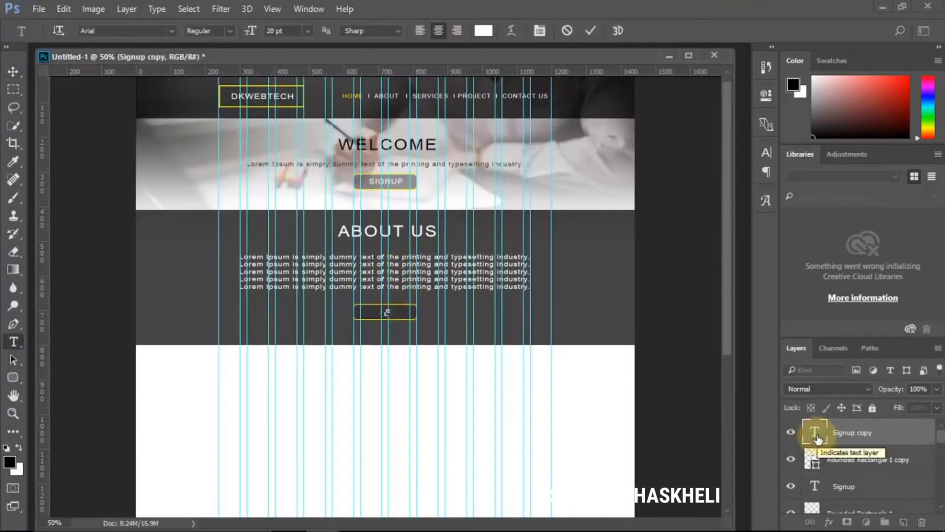
pyautogui.write('LEARN MORE')
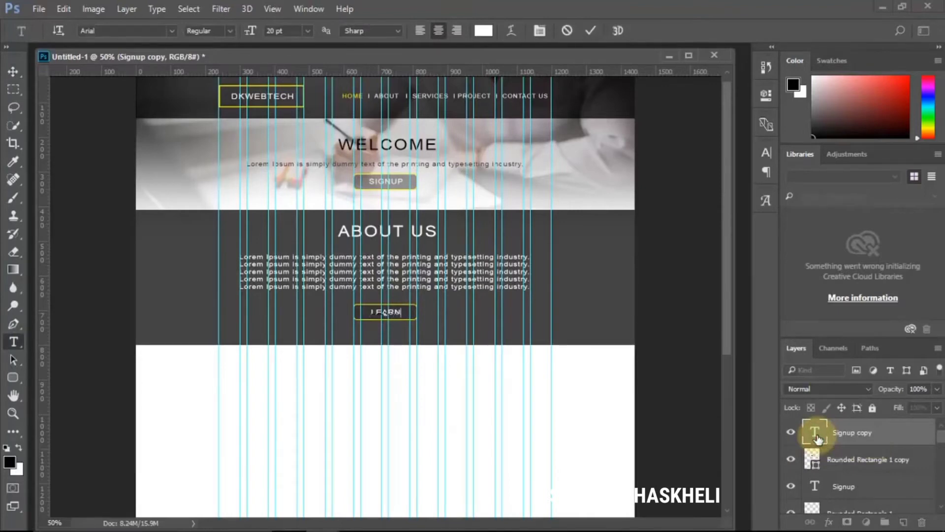
pyautogui.click(13, 71)
# Step: Scale down the LEARN MORE label so it fits inside its button outline with some margin
pyautogui.hotkey('ctrl', 't')
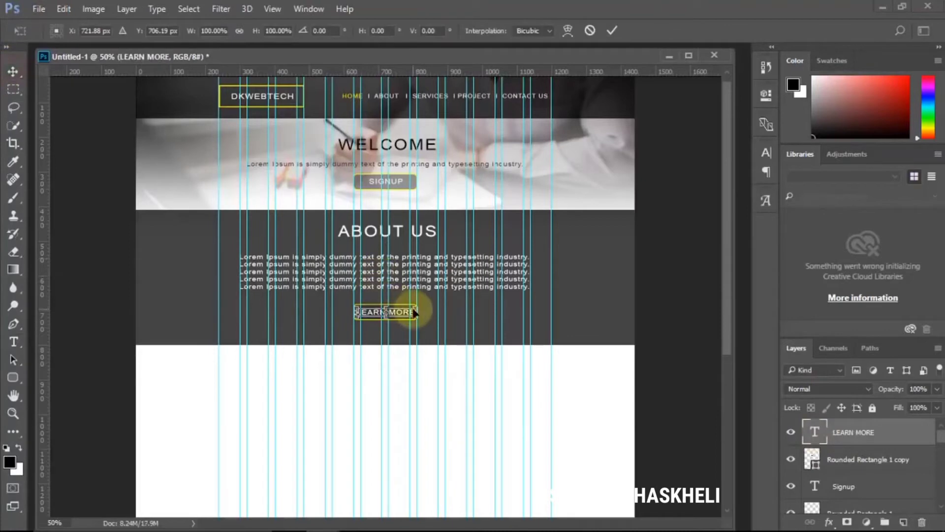
pyautogui.moveTo(415, 306); pyautogui.dragTo(420, 307)
pyautogui.press('Return')
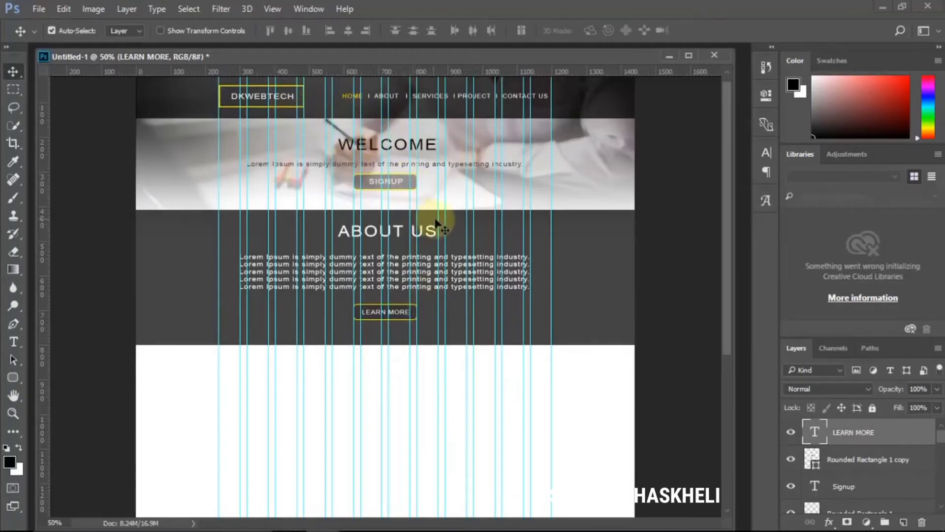
# Step: Move the ABOUT US heading slightly down toward its paragraph
pyautogui.scroll(-2, 438, 227)
pyautogui.scroll(2, 438, 229)
pyautogui.scroll(-1, 440, 235)
pyautogui.scroll(-3, 441, 233)
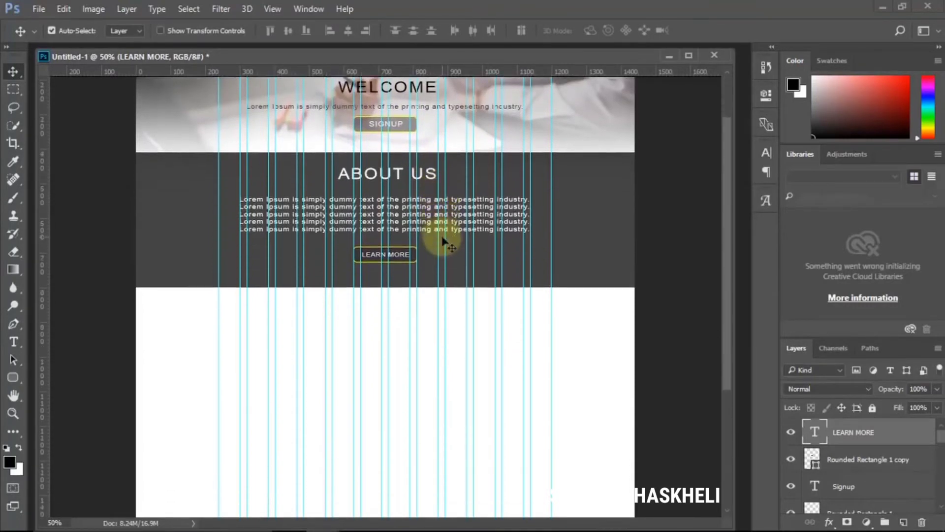
pyautogui.click(415, 182)
pyautogui.moveTo(415, 180); pyautogui.dragTo(414, 182)
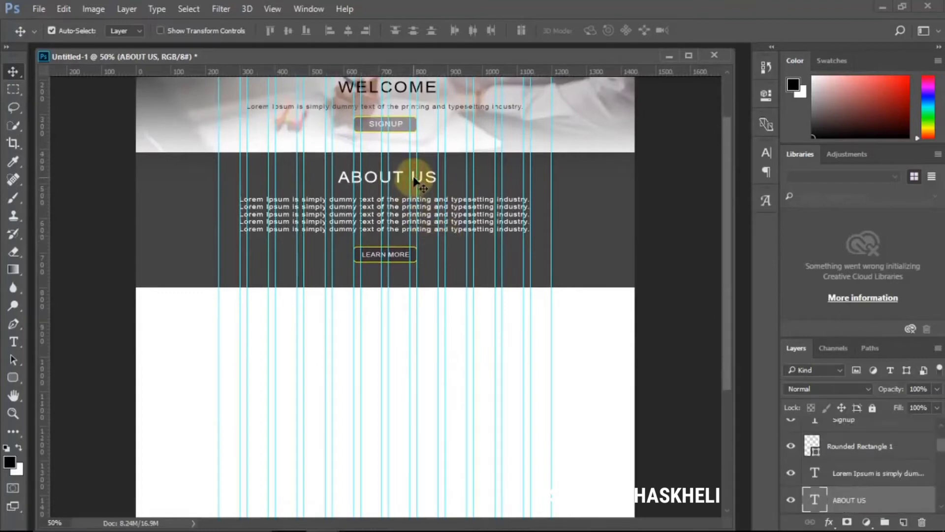
# Step: Recolor the ABOUT US heading with the yellow hue sampled from the HOME menu item, brightened to a lighter yellow
pyautogui.scroll(3, 416, 185)
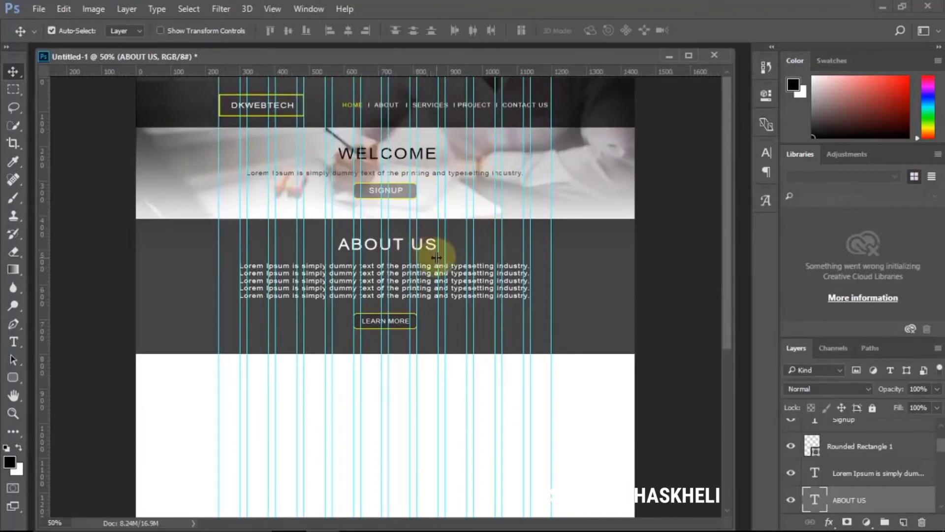
pyautogui.doubleClick(815, 499)
pyautogui.click(481, 31)
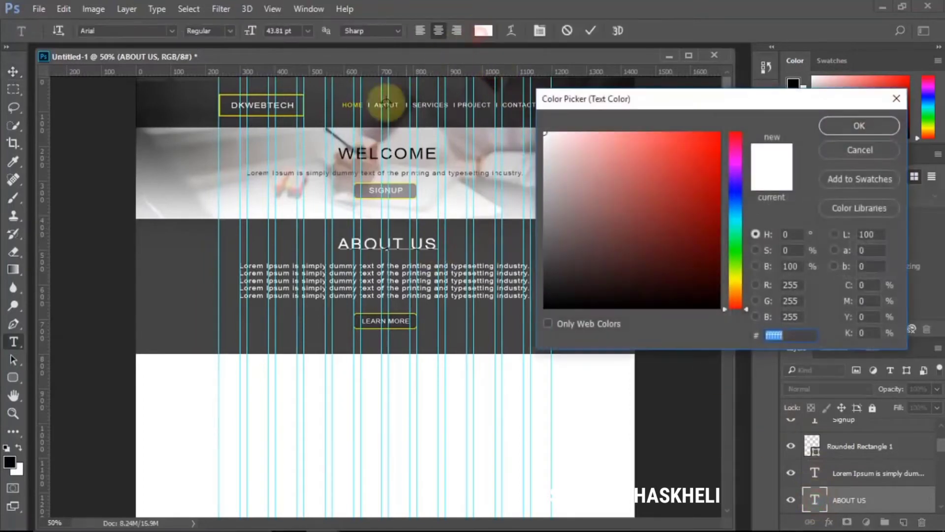
pyautogui.click(352, 104)
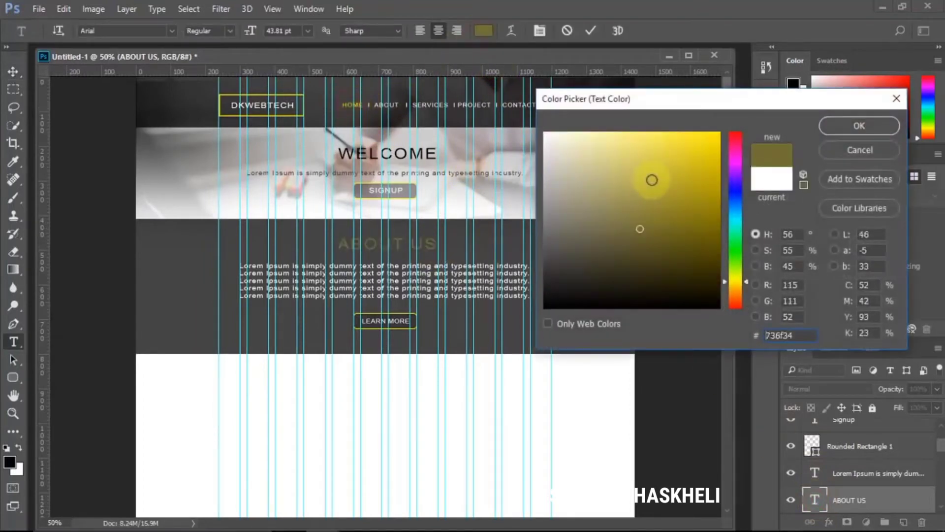
pyautogui.click(657, 164)
pyautogui.moveTo(672, 173); pyautogui.dragTo(665, 152)
pyautogui.click(859, 126)
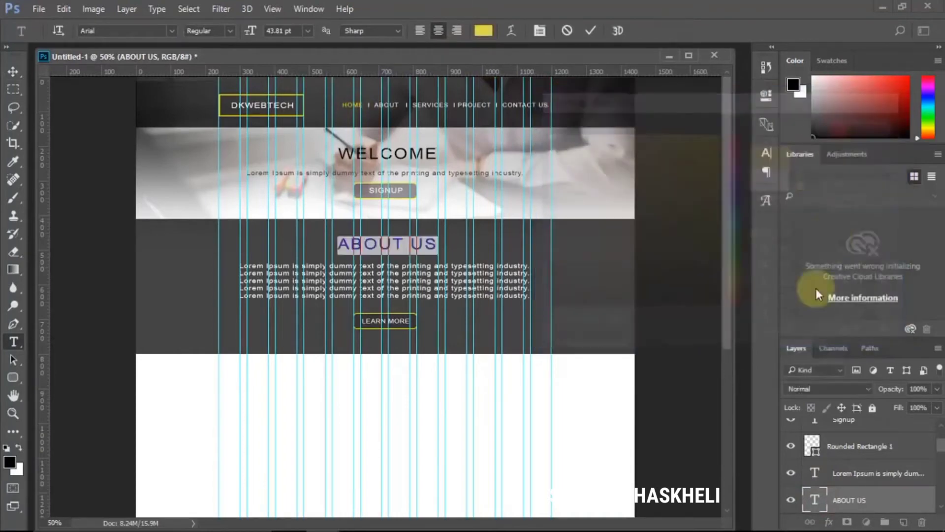
pyautogui.click(840, 446)
pyautogui.press('v')
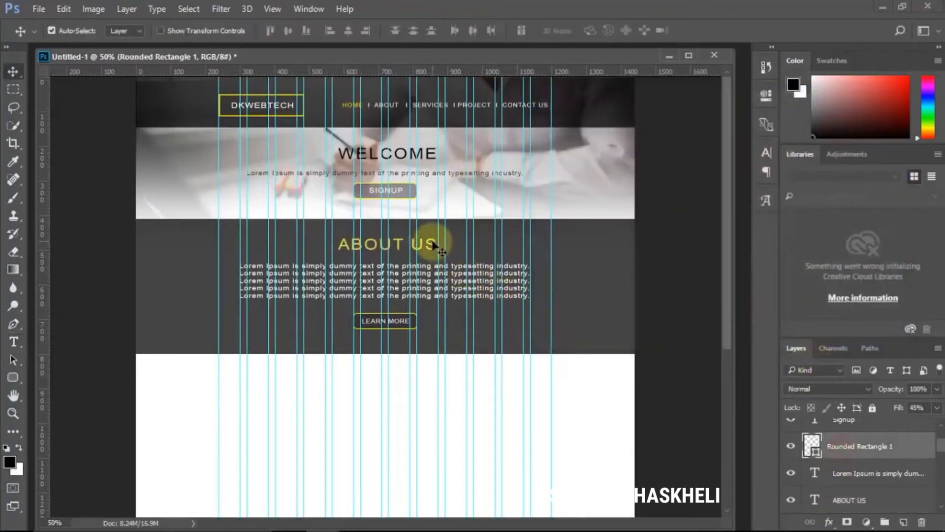
pyautogui.hotkey('ctrl', 't')
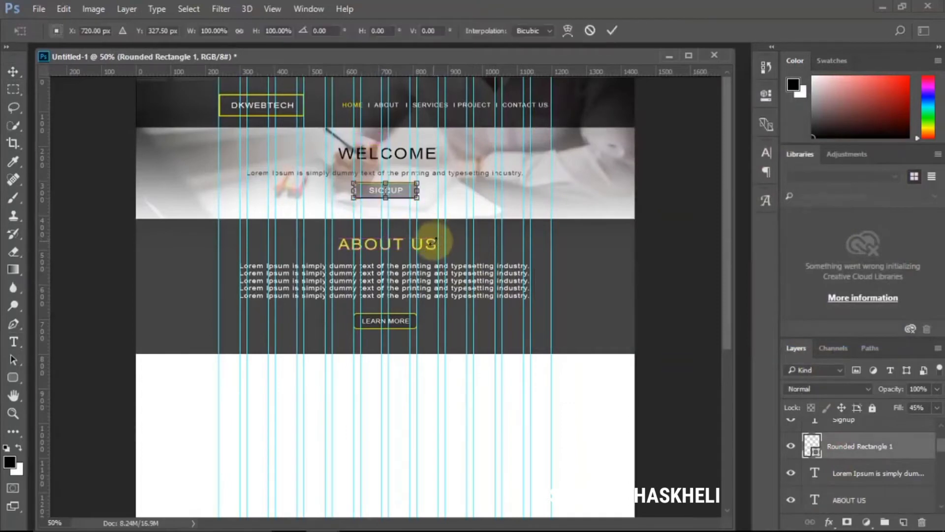
pyautogui.press('Return')
# Step: Scale down the ABOUT US heading slightly so it is a little smaller above its paragraph
pyautogui.click(435, 247)
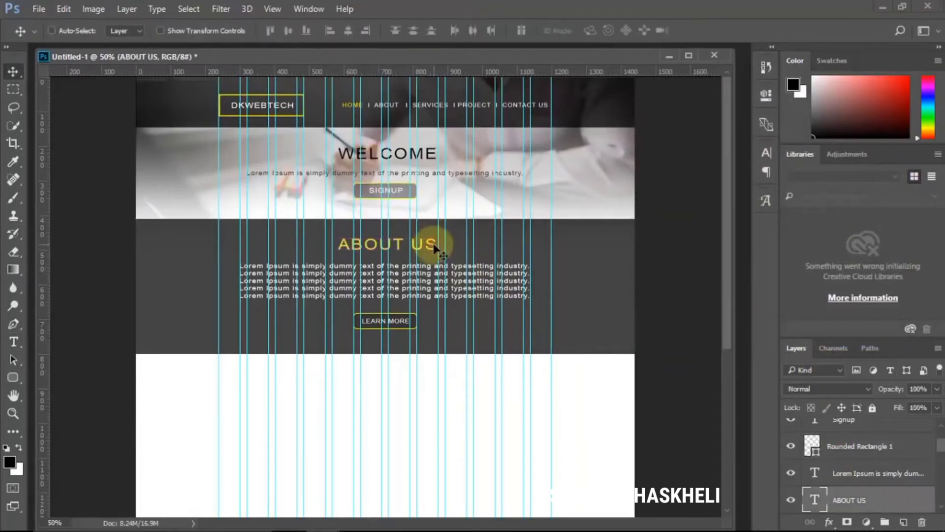
pyautogui.hotkey('ctrl', 't')
pyautogui.moveTo(438, 240); pyautogui.dragTo(426, 243)
pyautogui.press('Return')
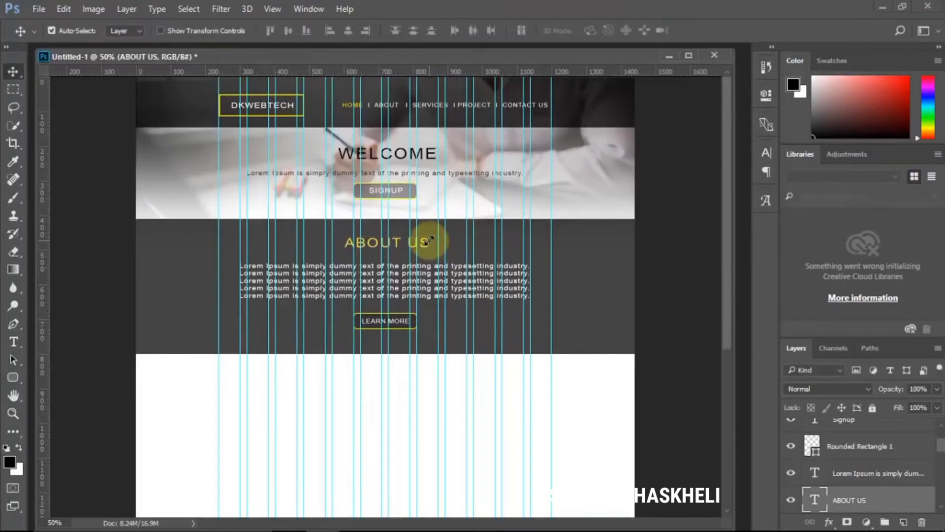
# Step: Group the layers from LEARN MORE down to the ABOUT US heading and name the group ABOUT US
pyautogui.hotkey('ctrl', '-')
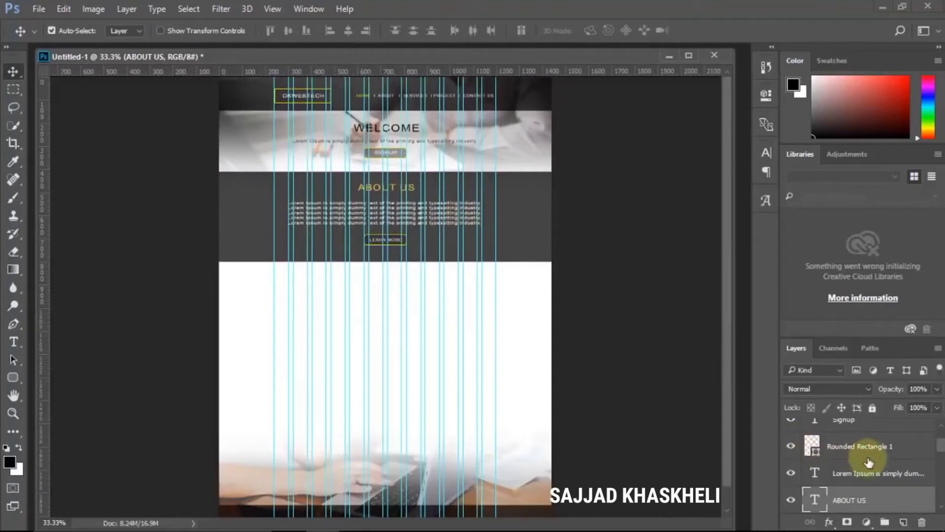
pyautogui.scroll(3, 869, 461)
pyautogui.click(845, 433)
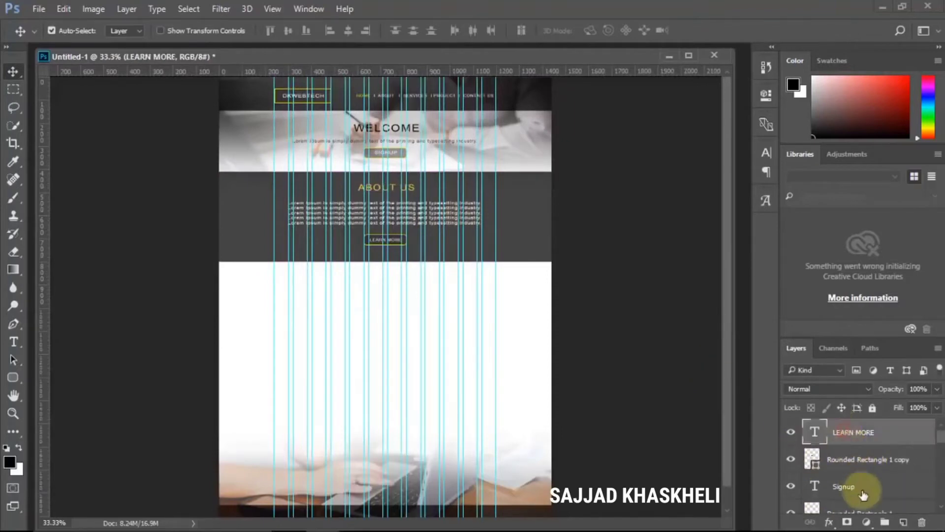
pyautogui.scroll(-3, 861, 488)
pyautogui.keyDown('shift'); pyautogui.click(856, 458); pyautogui.keyUp('shift')
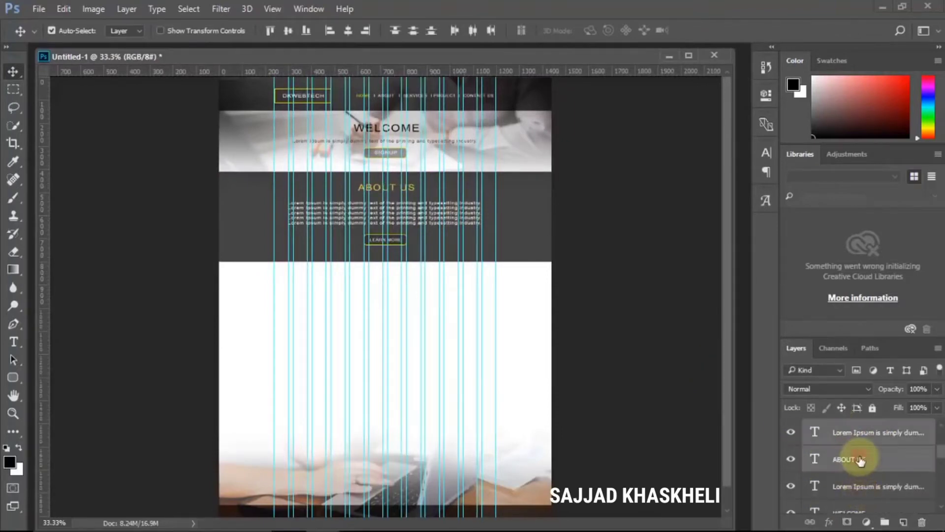
pyautogui.scroll(3, 859, 459)
pyautogui.hotkey('ctrl', 'g')
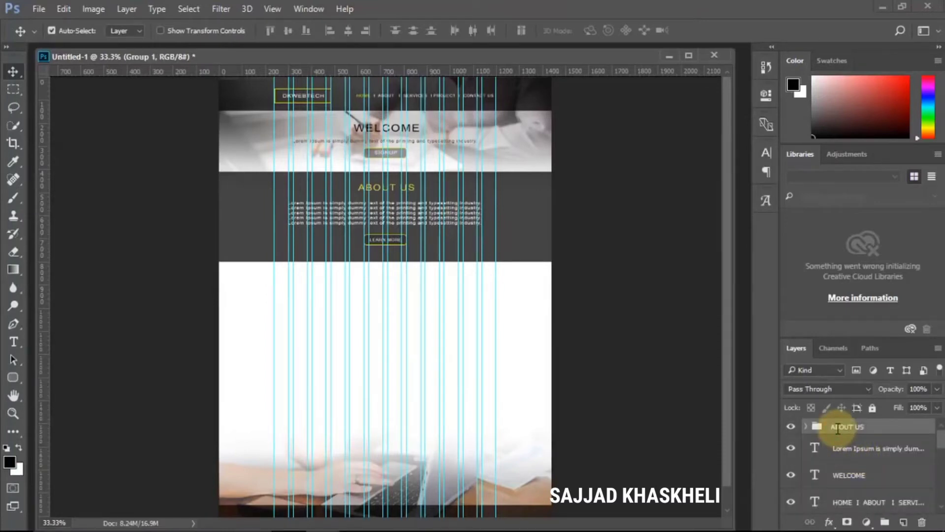
pyautogui.press('Return')
# Step: Toggle the visibility of the ABOUT US group to check which page elements it contains
pyautogui.click(789, 427)
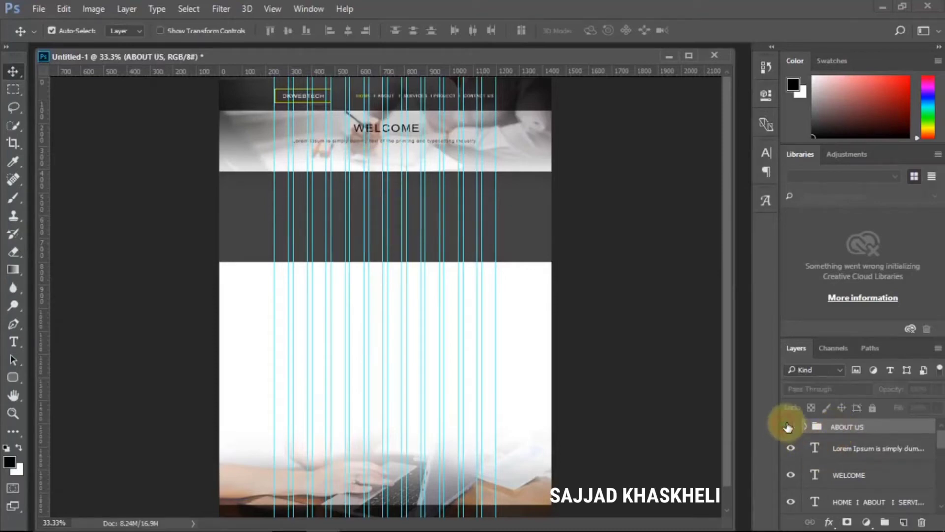
pyautogui.click(789, 427)
pyautogui.click(790, 426)
pyautogui.click(789, 426)
pyautogui.click(789, 426)
pyautogui.click(789, 426)
# Step: Undo the naming and grouping of the About Us layers
pyautogui.hotkey('ctrl', 'z')
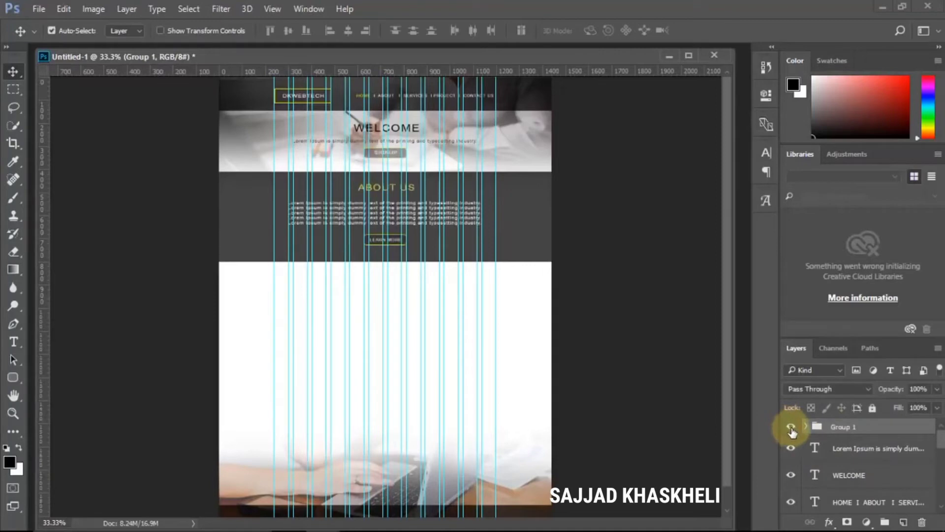
pyautogui.hotkey('ctrl', 'z')
pyautogui.hotkey('ctrl', 'alt', 'z')
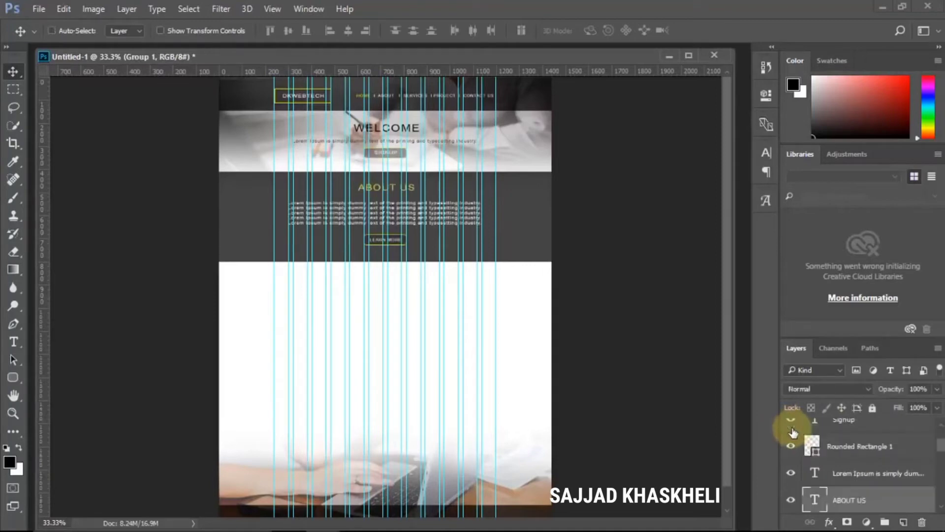
# Step: Locate the layer of the dark About Us background rectangle, toggling the visibility of Rectangle 1 copy 2 to check it
pyautogui.scroll(3, 834, 454)
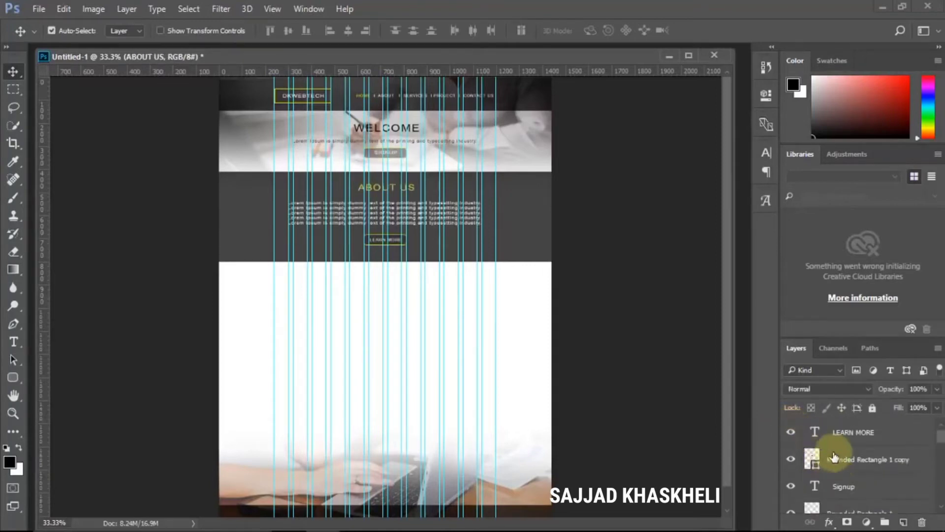
pyautogui.click(374, 160)
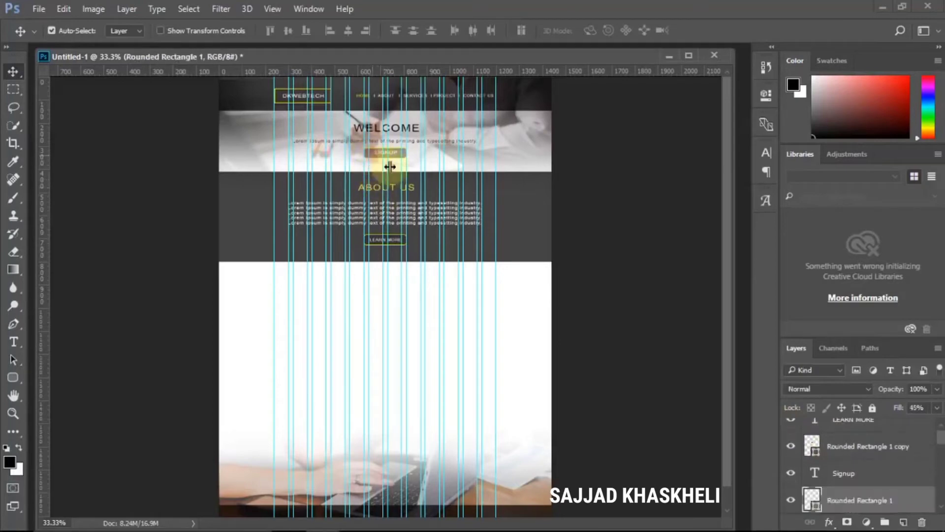
pyautogui.scroll(-3, 839, 492)
pyautogui.scroll(-5, 839, 493)
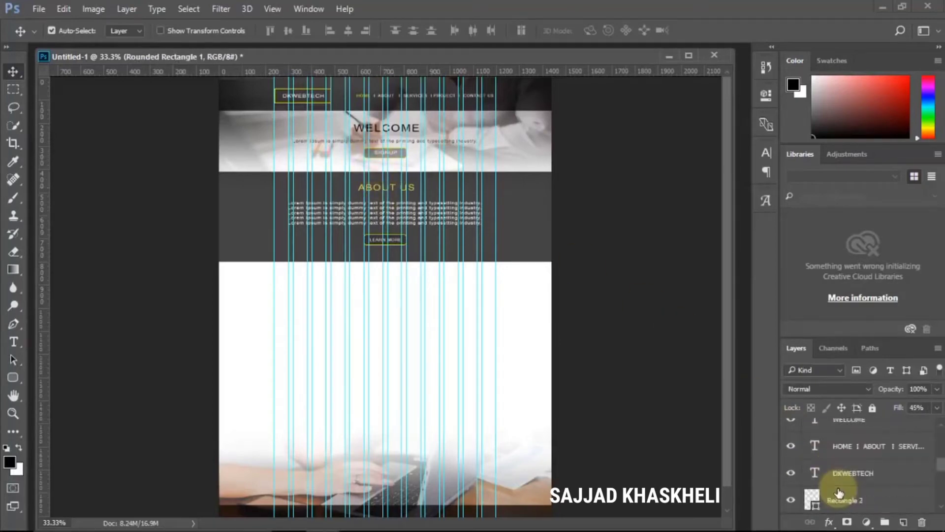
pyautogui.scroll(1, 840, 492)
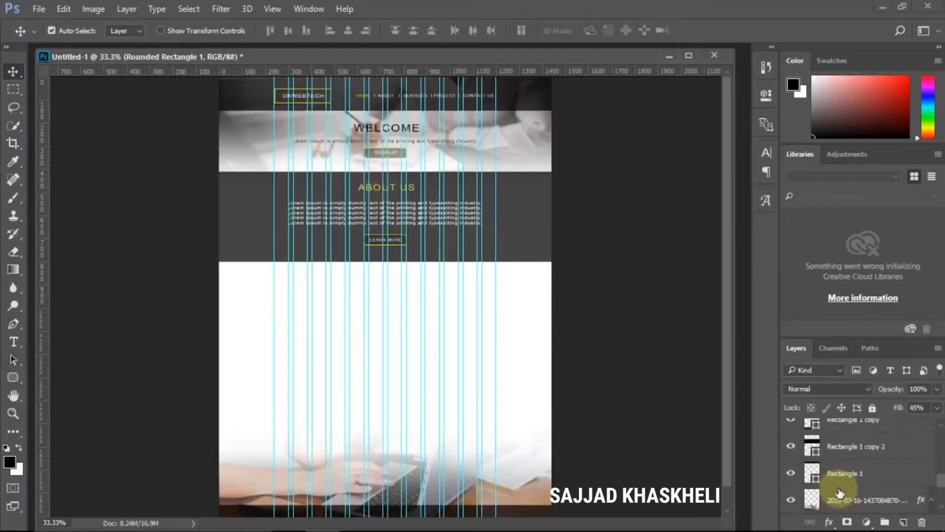
pyautogui.scroll(2, 839, 492)
pyautogui.scroll(3, 842, 491)
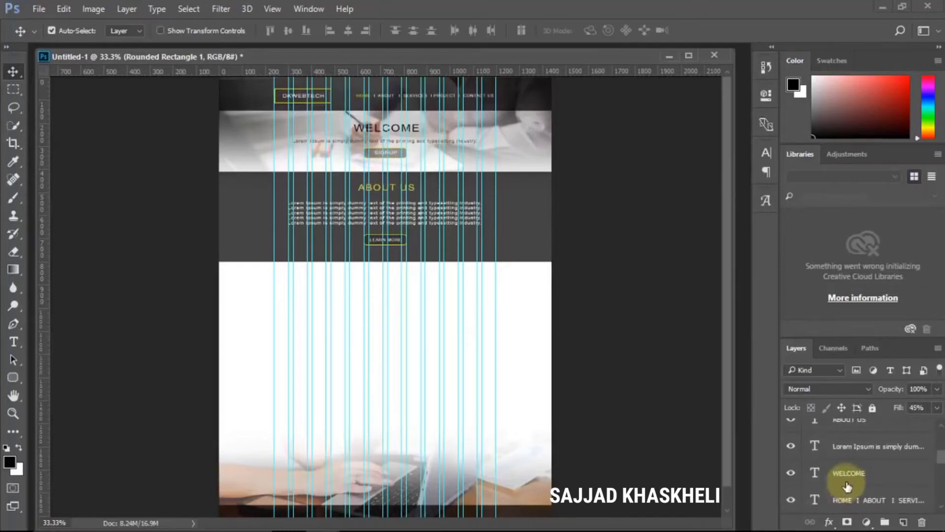
pyautogui.scroll(-5, 842, 490)
pyautogui.click(791, 447)
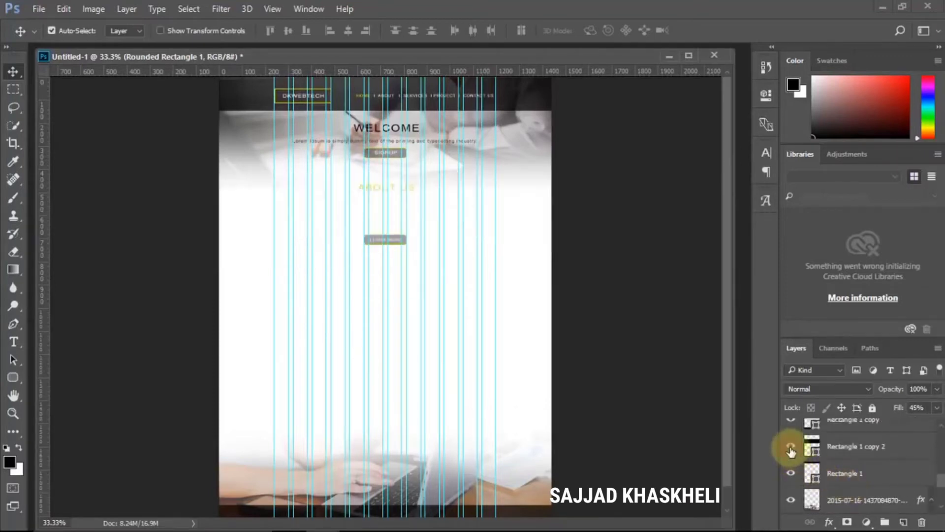
pyautogui.click(791, 448)
# Step: Rename the Rectangle 1 copy 2 layer as ABOUT
pyautogui.click(847, 453)
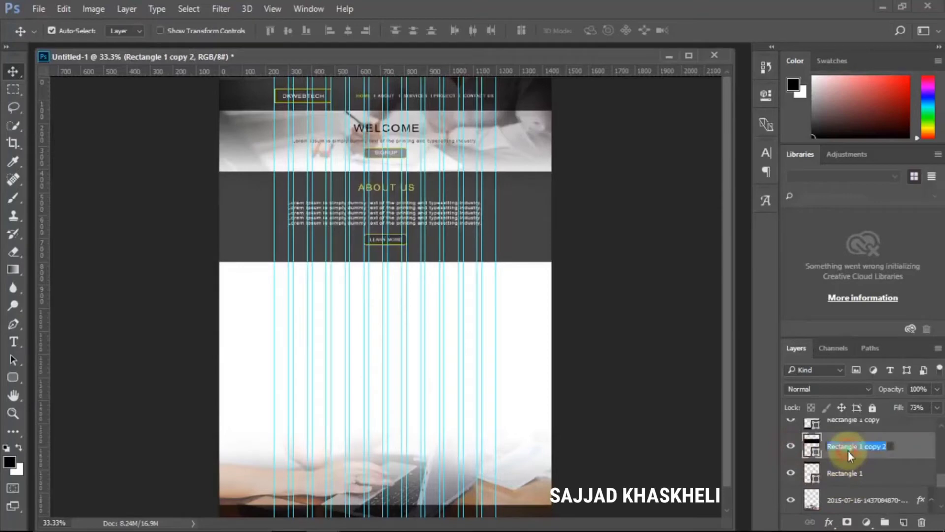
pyautogui.write('ABOUT')
pyautogui.press('Return')
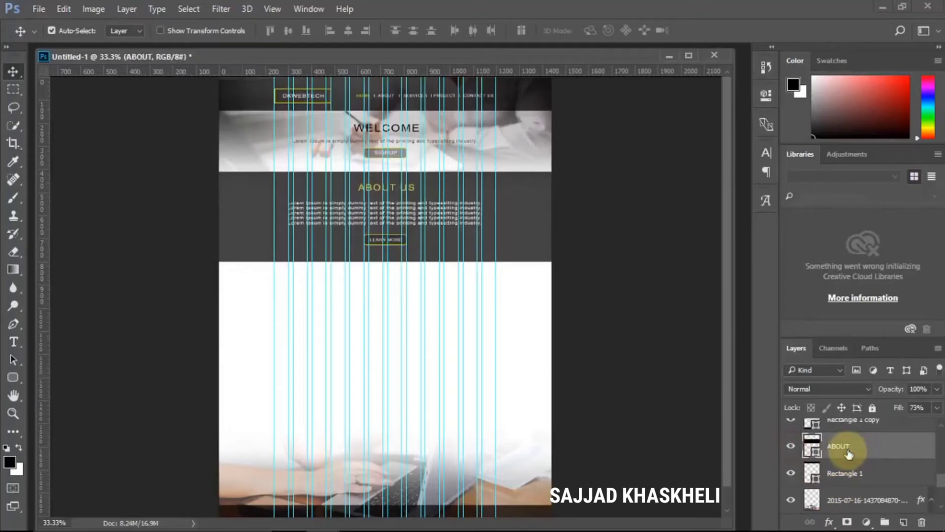
# Step: Move the ABOUT rectangle layer up the stack to directly below the ABOUT US heading layer
pyautogui.scroll(2, 856, 468)
pyautogui.moveTo(862, 499); pyautogui.dragTo(885, 519)
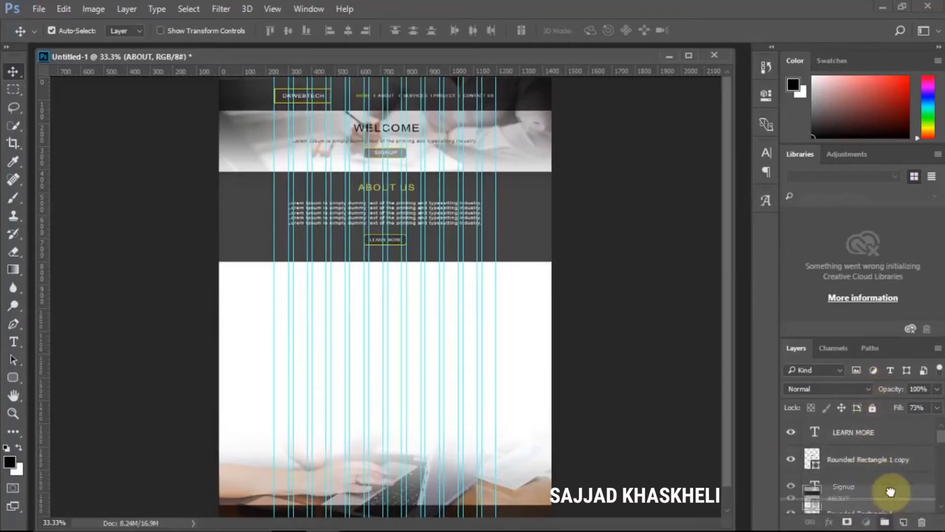
pyautogui.scroll(-3, 891, 493)
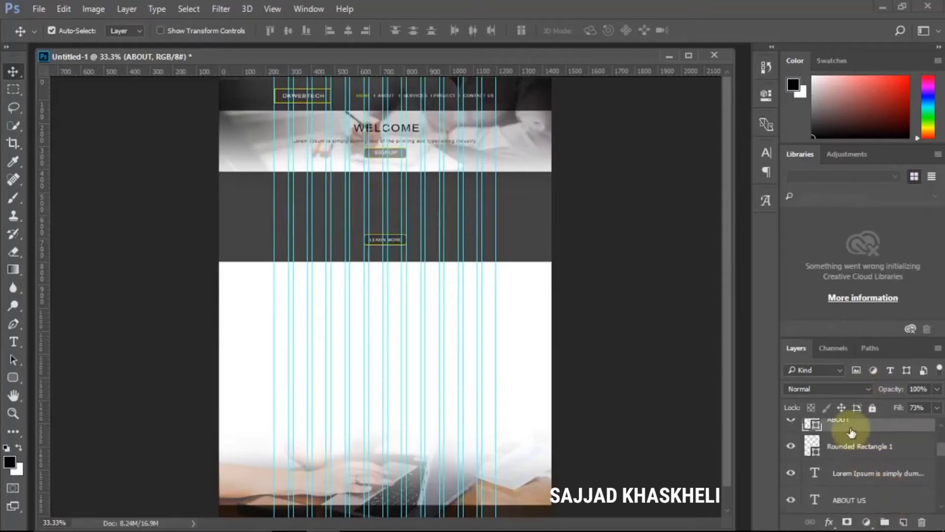
pyautogui.moveTo(852, 424); pyautogui.dragTo(875, 465)
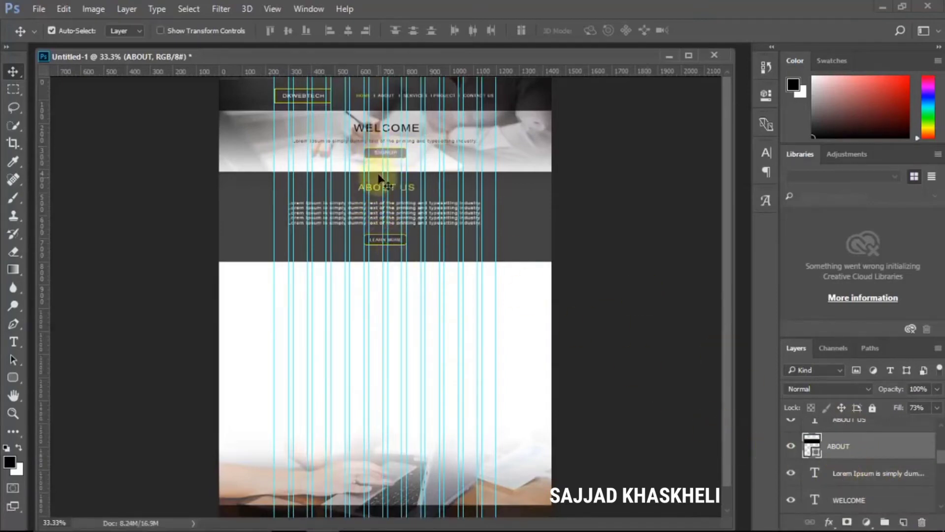
# Step: Find the welcome section's Signup label layer and toggle its visibility to check what it controls
pyautogui.click(380, 159)
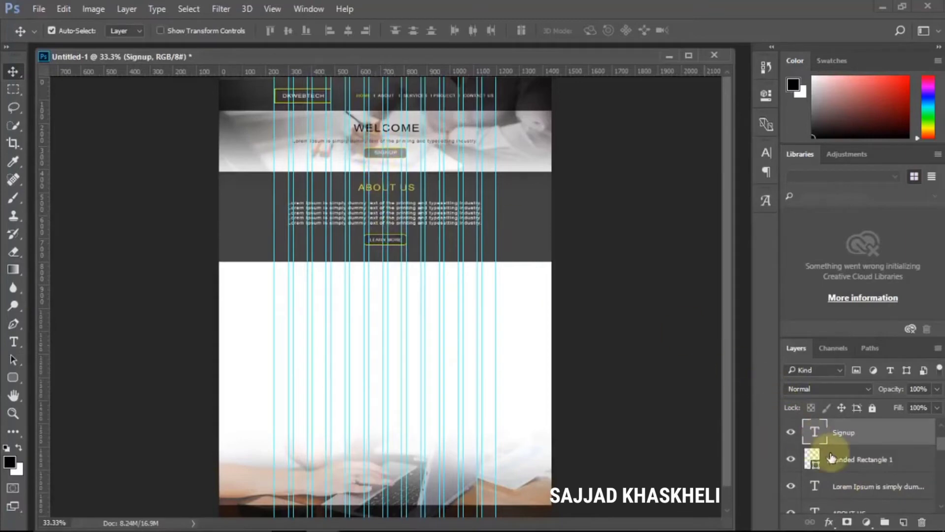
pyautogui.scroll(2, 831, 458)
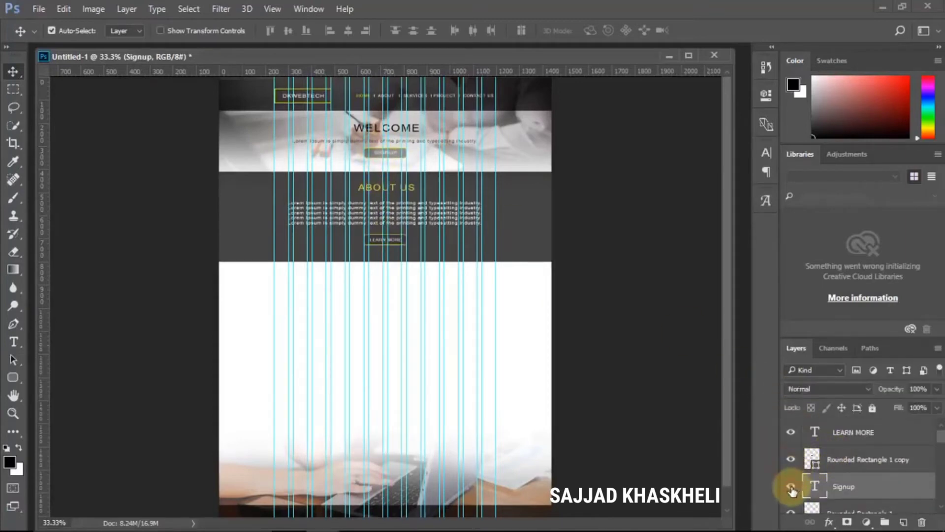
pyautogui.click(791, 489)
pyautogui.click(792, 462)
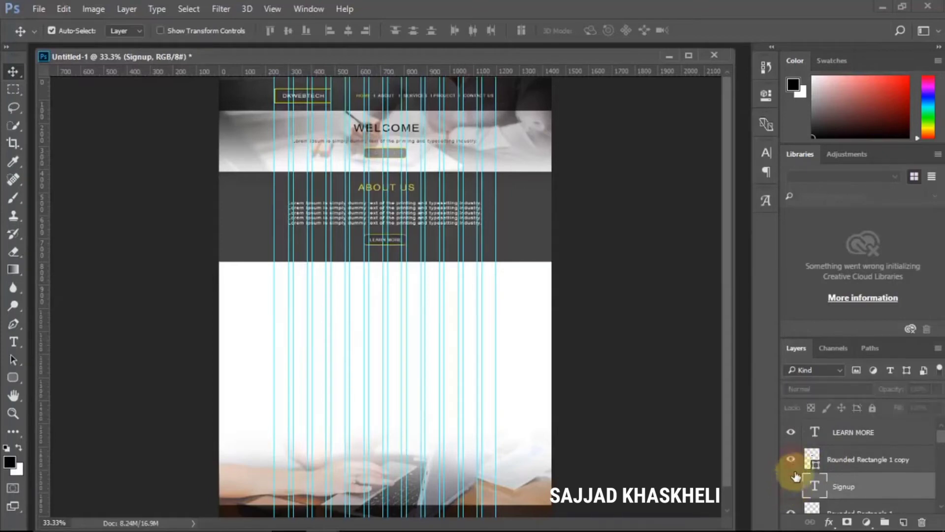
pyautogui.click(792, 487)
# Step: Select the Signup text and Rounded Rectangle 1 layers together and move them directly below the ABOUT layer
pyautogui.scroll(-1, 837, 487)
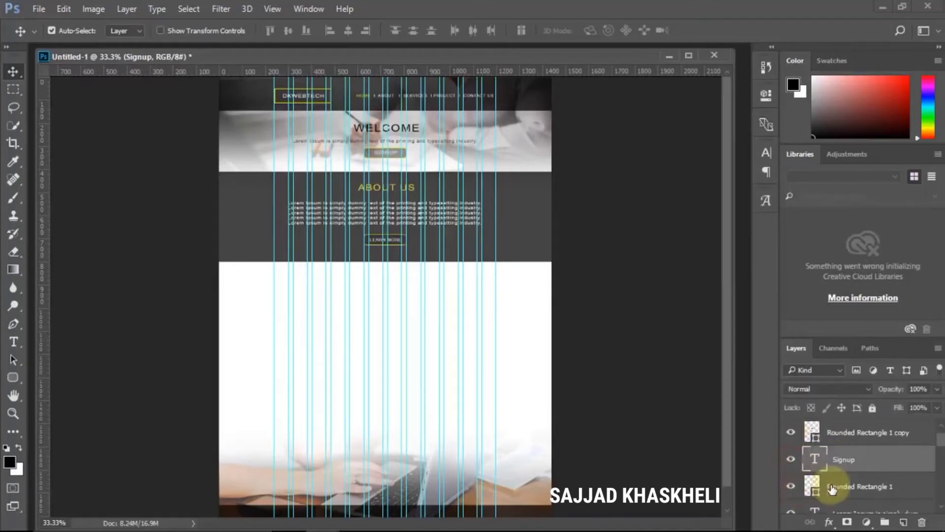
pyautogui.keyDown('ctrl'); pyautogui.click(840, 489); pyautogui.keyUp('ctrl')
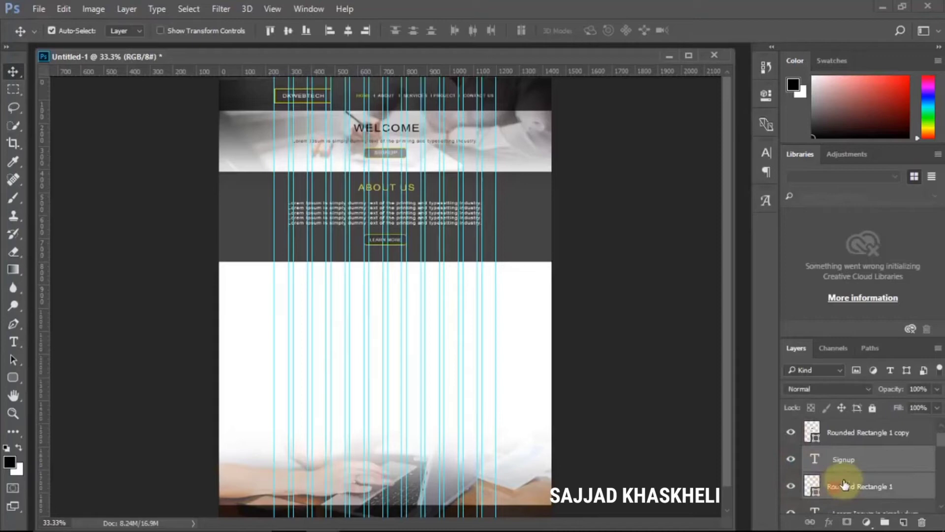
pyautogui.click(784, 462)
pyautogui.click(785, 462)
pyautogui.scroll(-1, 837, 466)
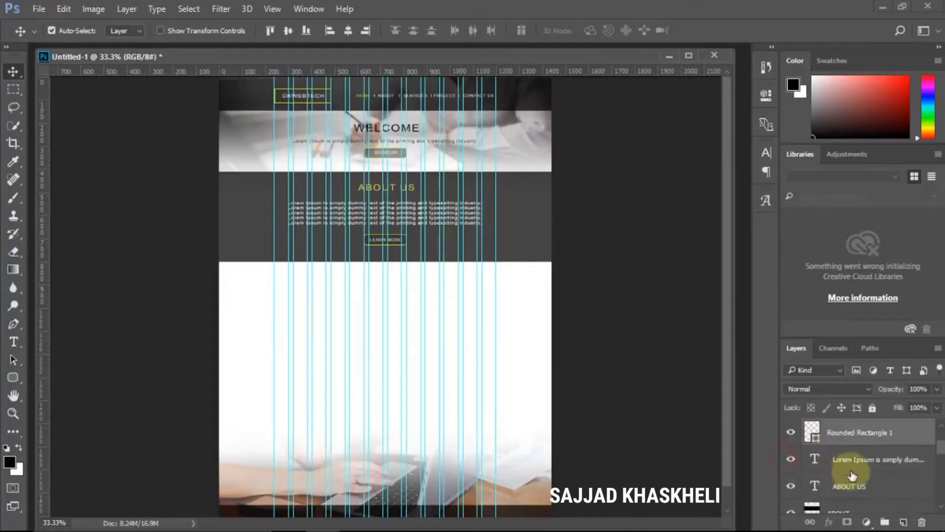
pyautogui.scroll(-2, 857, 472)
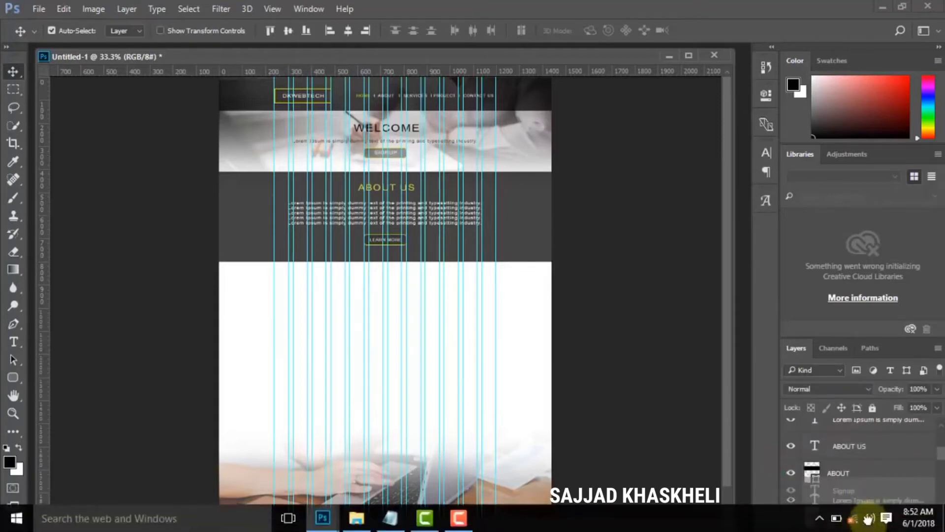
pyautogui.scroll(-2, 872, 482)
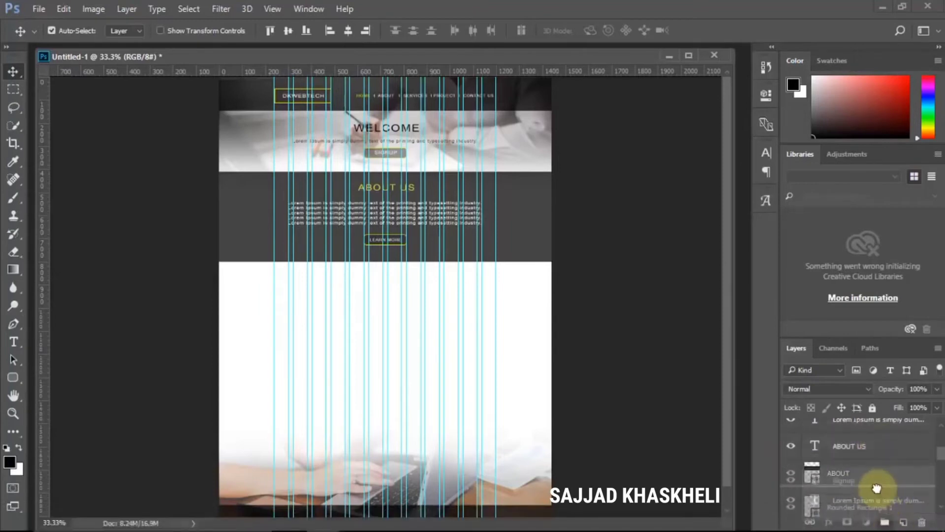
# Step: Group all layers from LEARN MORE down to the ABOUT background rectangle
pyautogui.scroll(2, 857, 469)
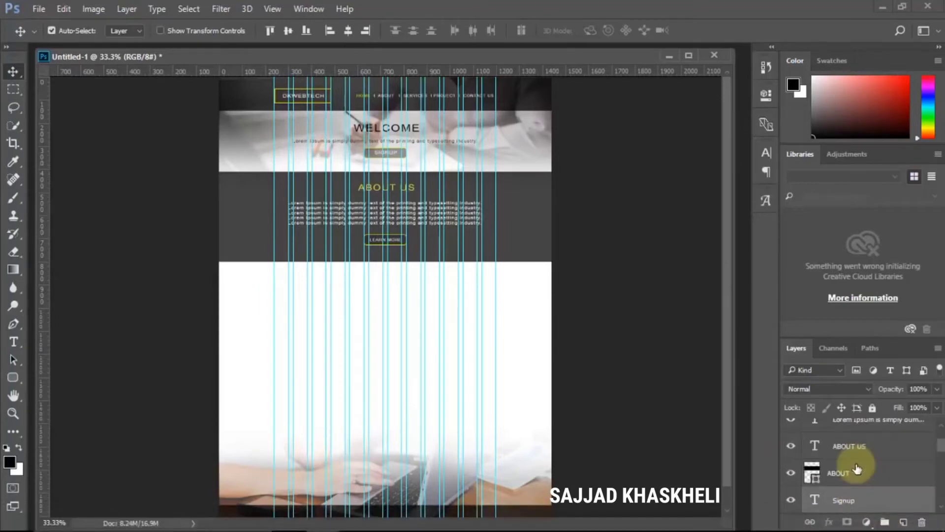
pyautogui.click(863, 474)
pyautogui.scroll(3, 863, 474)
pyautogui.keyDown('shift'); pyautogui.click(853, 433); pyautogui.keyUp('shift')
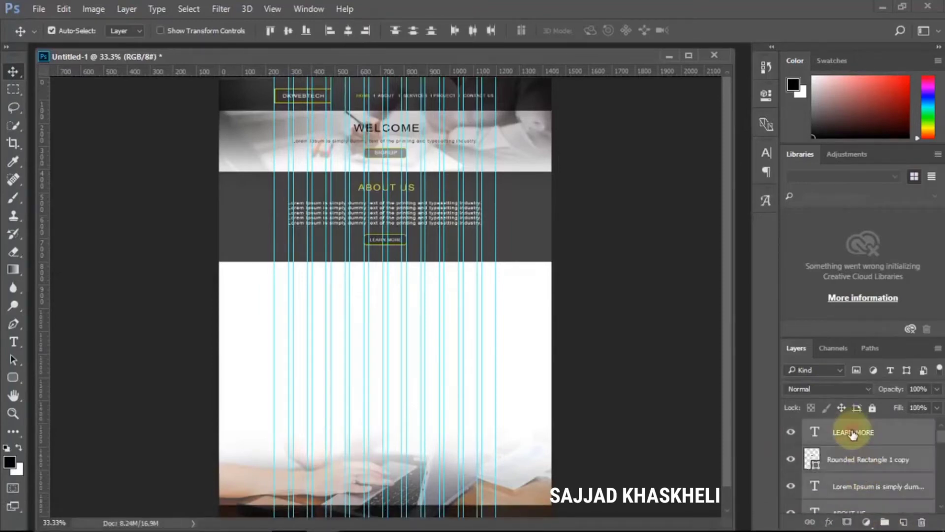
pyautogui.hotkey('ctrl', 'g')
# Step: Toggle the new group's visibility to check its contents, and rename the group as ABOUT US
pyautogui.click(791, 427)
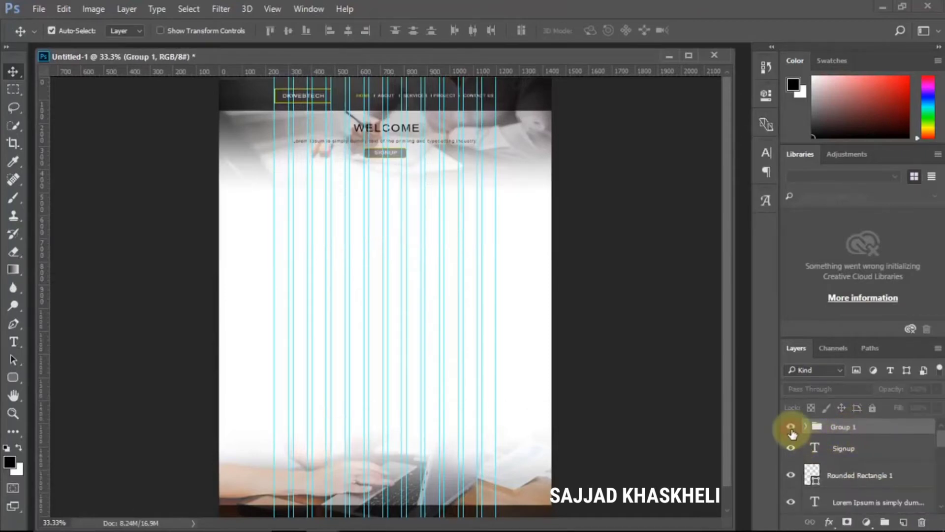
pyautogui.click(790, 427)
pyautogui.click(790, 427)
pyautogui.click(791, 427)
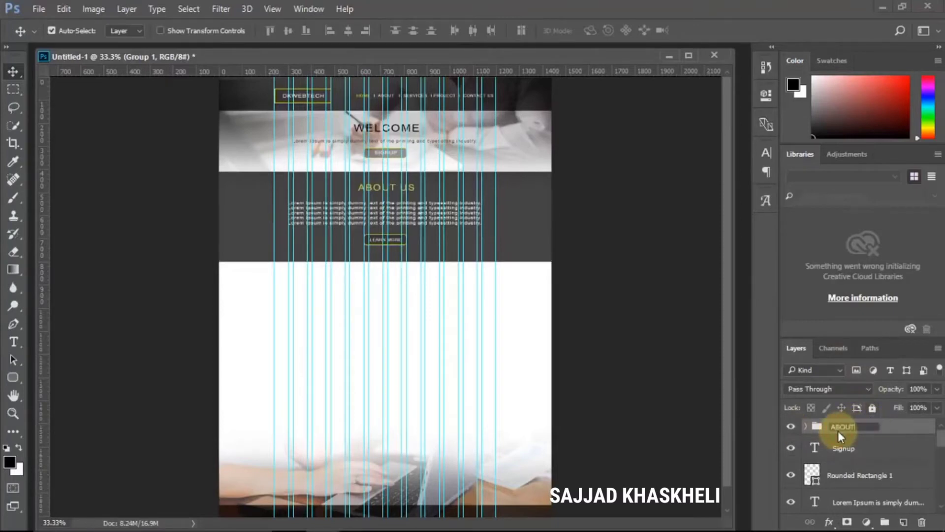
pyautogui.write('US')
pyautogui.press('Return')
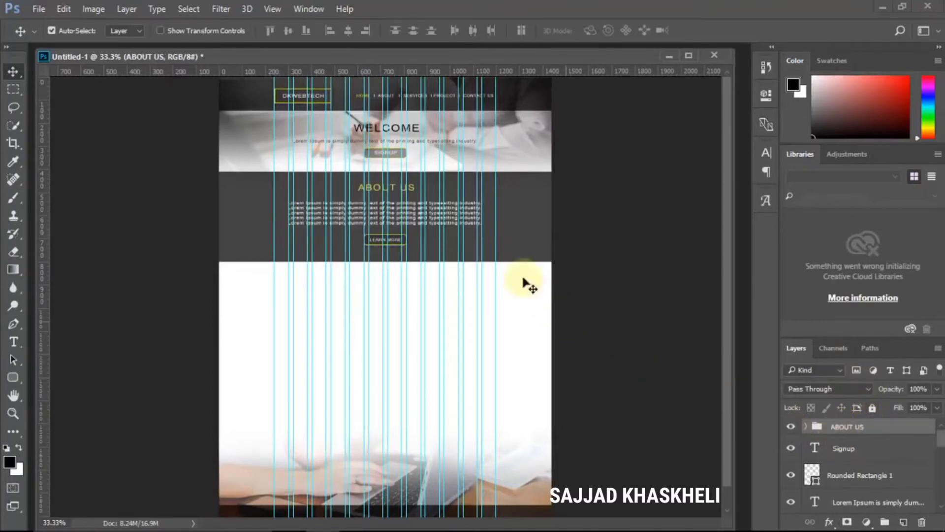
# Step: Switch to Notepad and copy the full Lorem Ipsum paragraph from dummy.txt for the About Us text
pyautogui.click(473, 217)
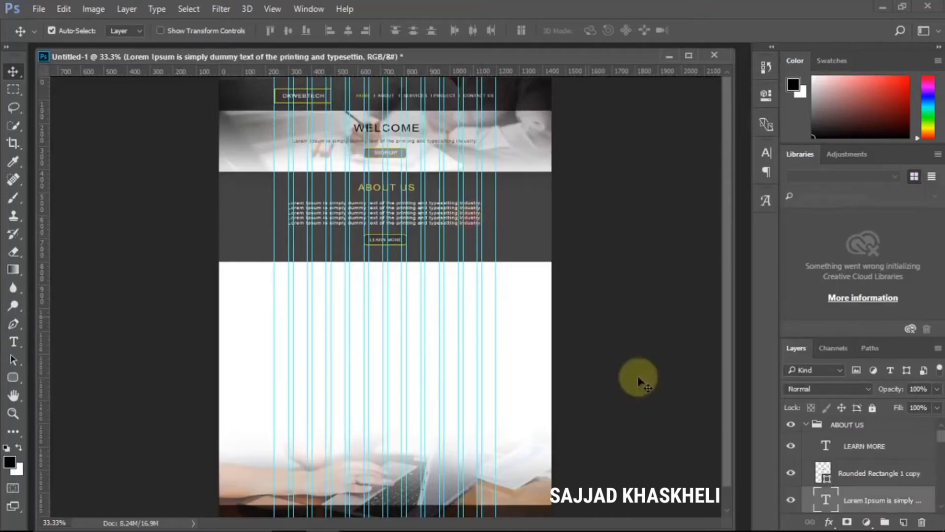
pyautogui.doubleClick(826, 499)
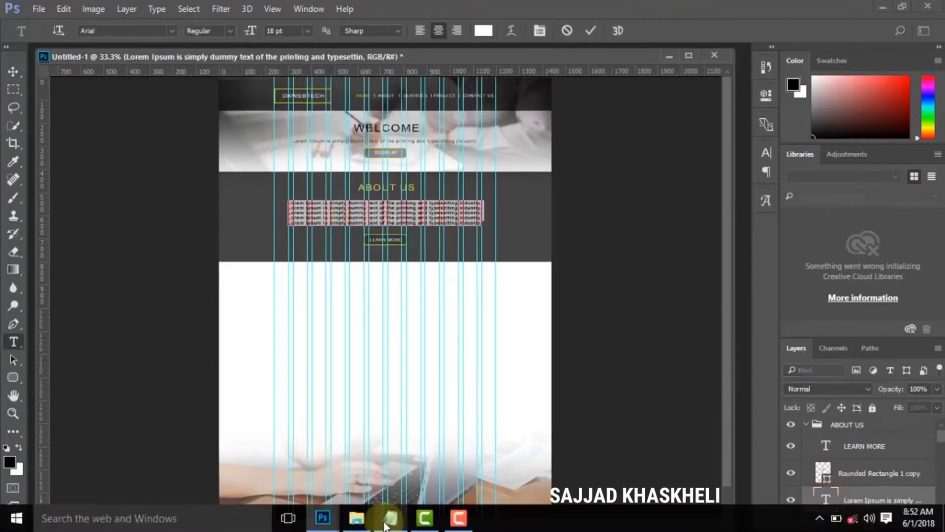
pyautogui.click(387, 521)
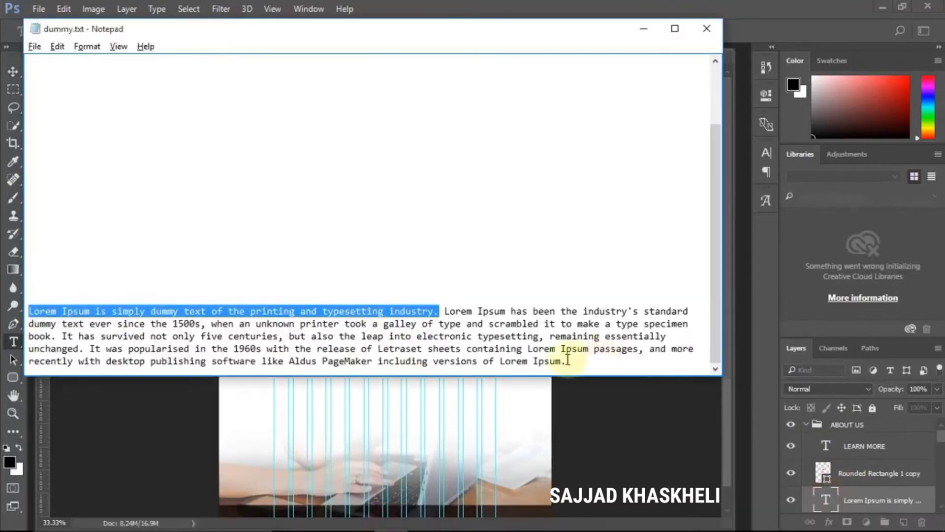
pyautogui.moveTo(567, 360); pyautogui.dragTo(69, 286)
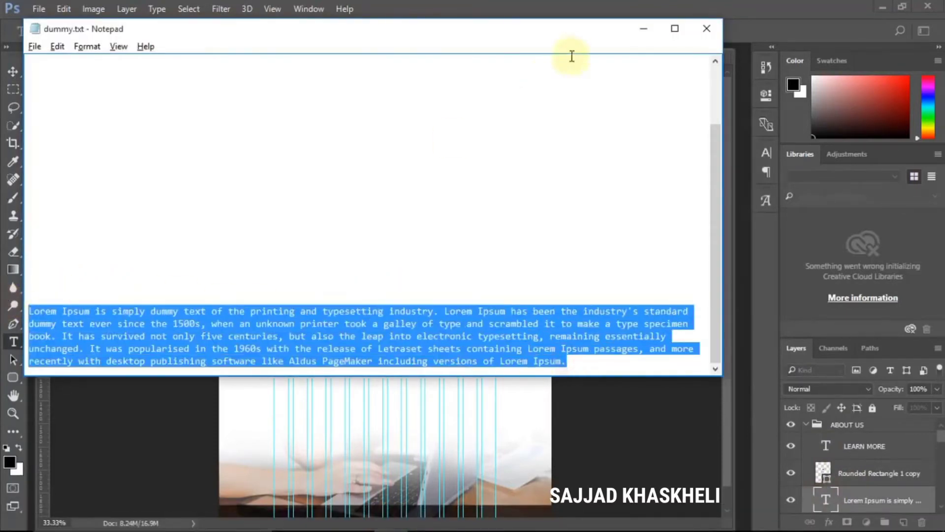
pyautogui.click(643, 29)
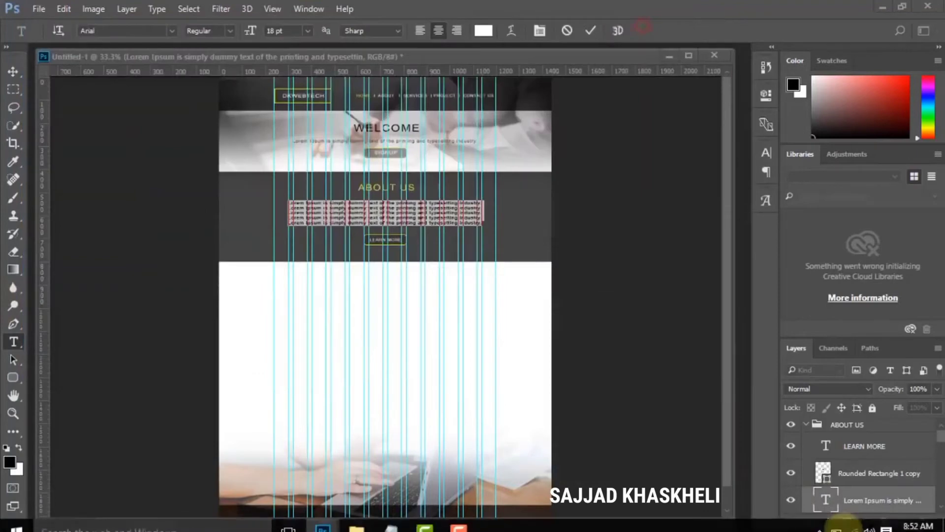
# Step: Hide the existing repeated-line Lorem Ipsum text layer in the ABOUT US group
pyautogui.doubleClick(830, 501)
pyautogui.scroll(-2, 847, 472)
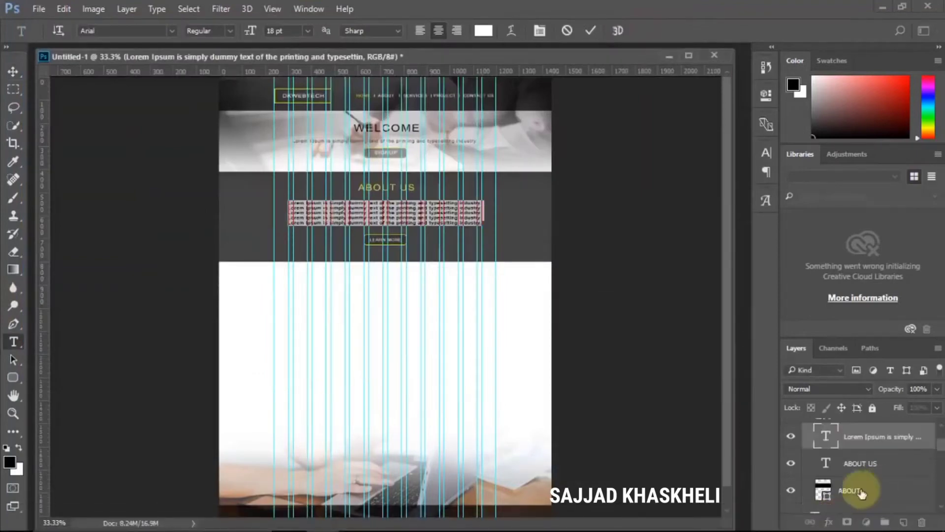
pyautogui.click(790, 438)
pyautogui.press('v')
# Step: Create a paragraph text box spanning the outermost guides below the ABOUT US heading and paste the copied Lorem Ipsum text into it
pyautogui.click(852, 463)
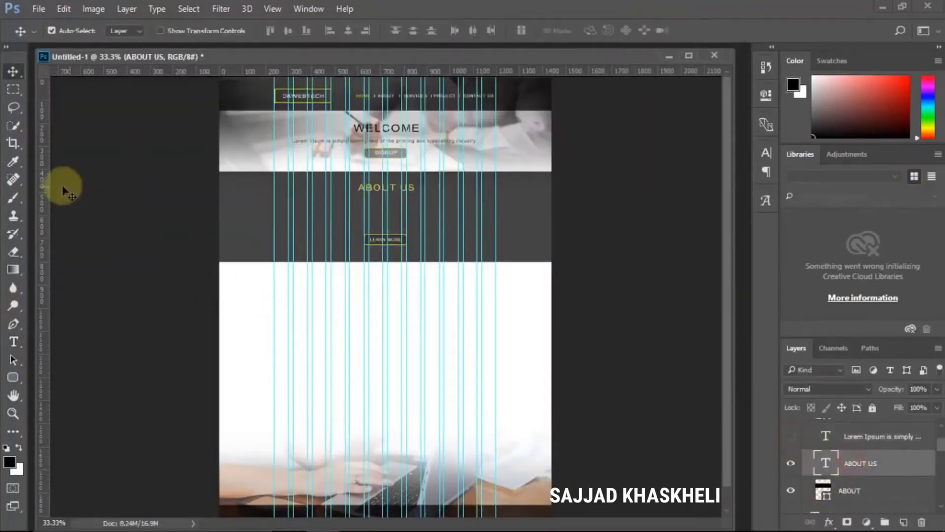
pyautogui.click(13, 341)
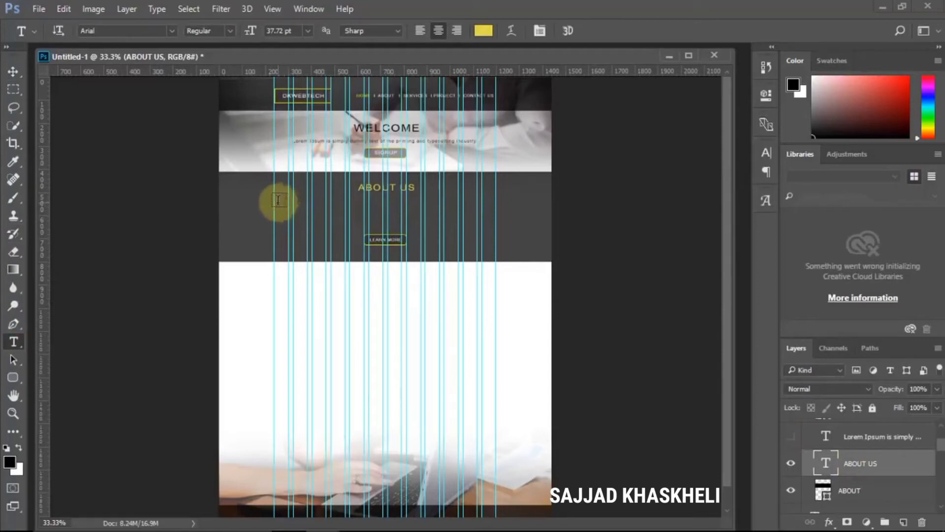
pyautogui.moveTo(274, 202); pyautogui.dragTo(497, 222)
pyautogui.hotkey('ctrl', 'v')
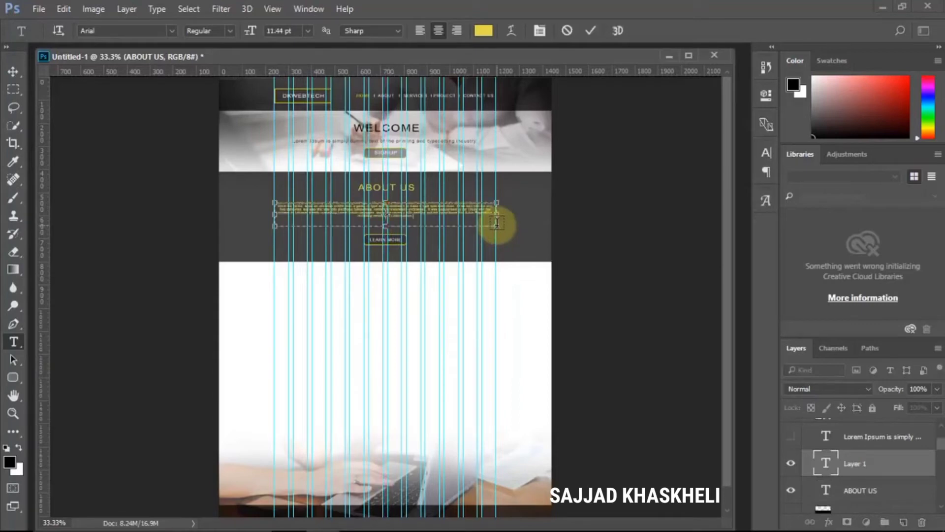
# Step: Change the pasted About Us paragraph's text color to white
pyautogui.click(483, 31)
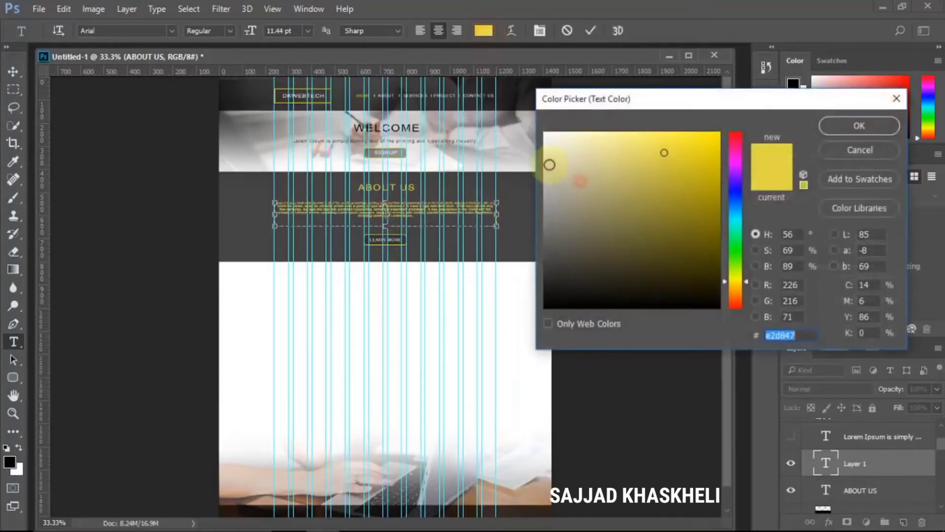
pyautogui.click(546, 158)
pyautogui.moveTo(551, 164); pyautogui.dragTo(542, 140)
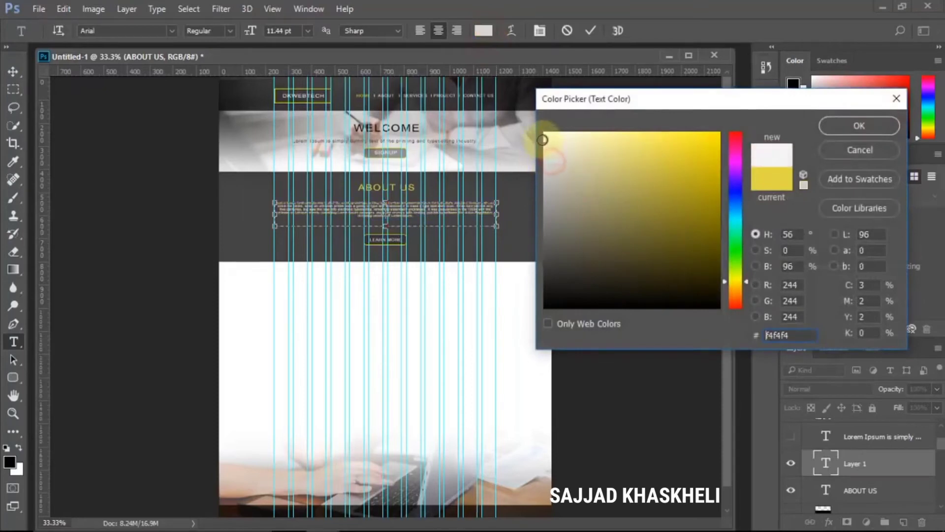
pyautogui.press('Return')
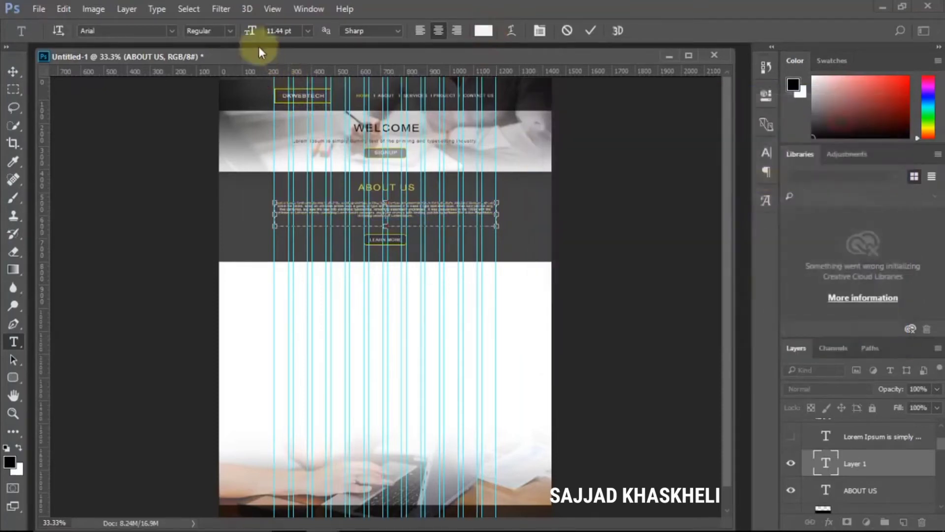
# Step: Try font sizes of 15 pt and 14 pt on the new About Us paragraph and commit the text
pyautogui.doubleClick(283, 30)
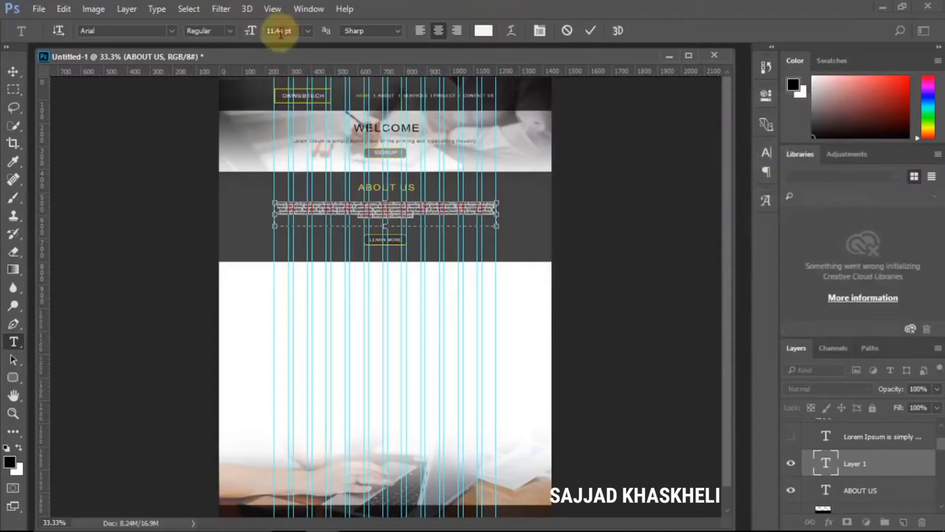
pyautogui.moveTo(283, 30); pyautogui.dragTo(268, 34)
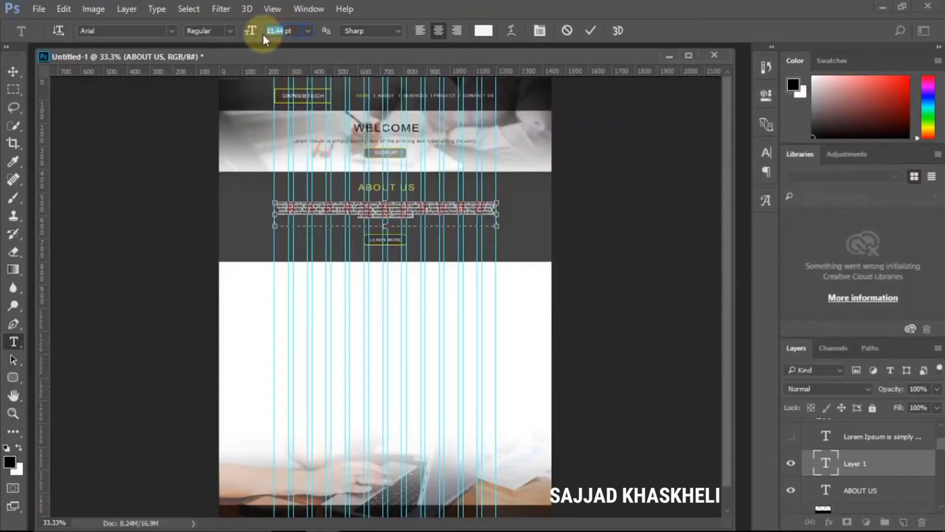
pyautogui.write('15')
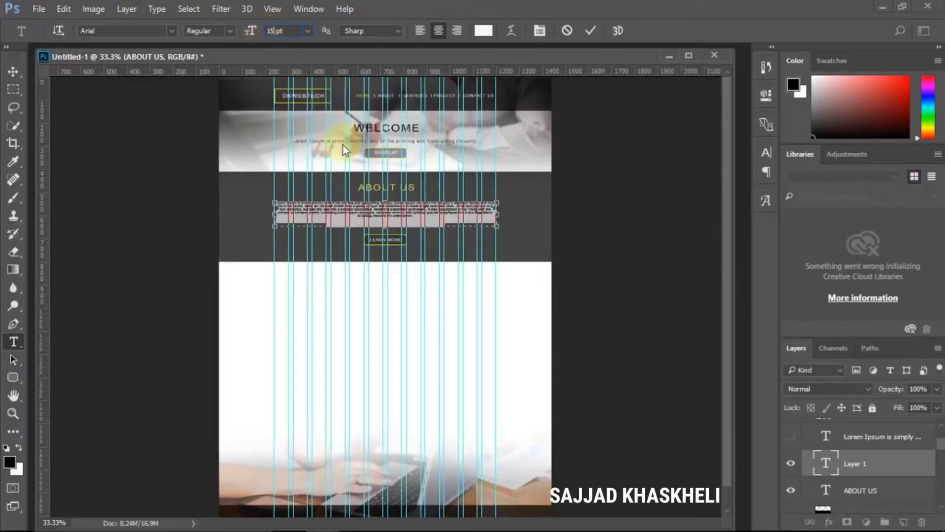
pyautogui.press('Return')
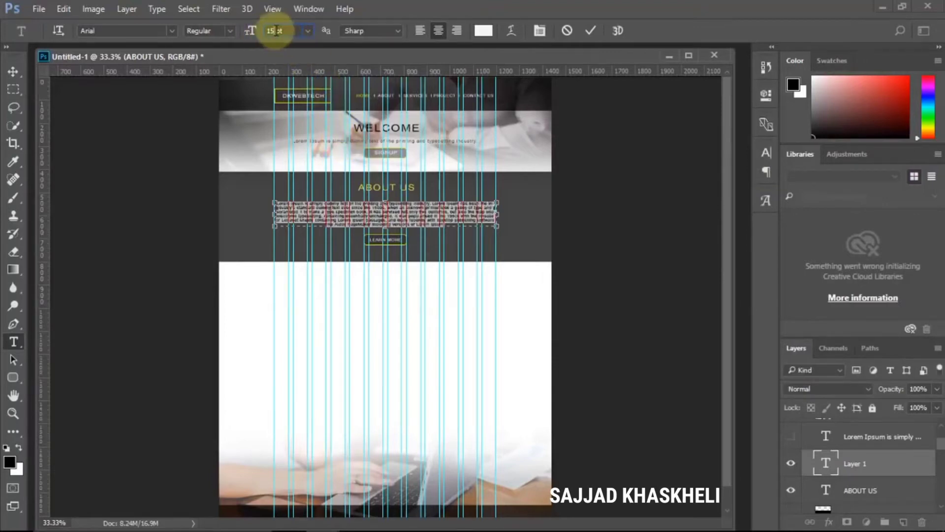
pyautogui.moveTo(276, 31); pyautogui.dragTo(270, 31)
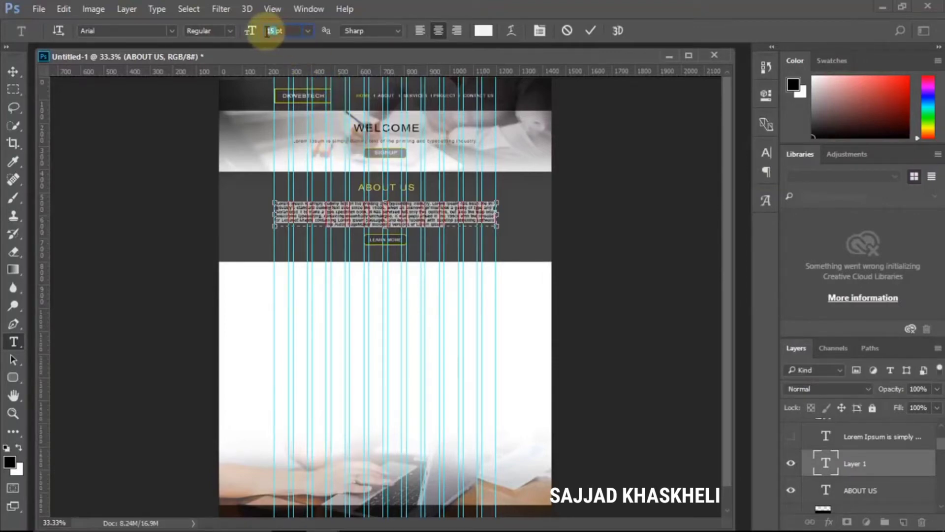
pyautogui.write('14')
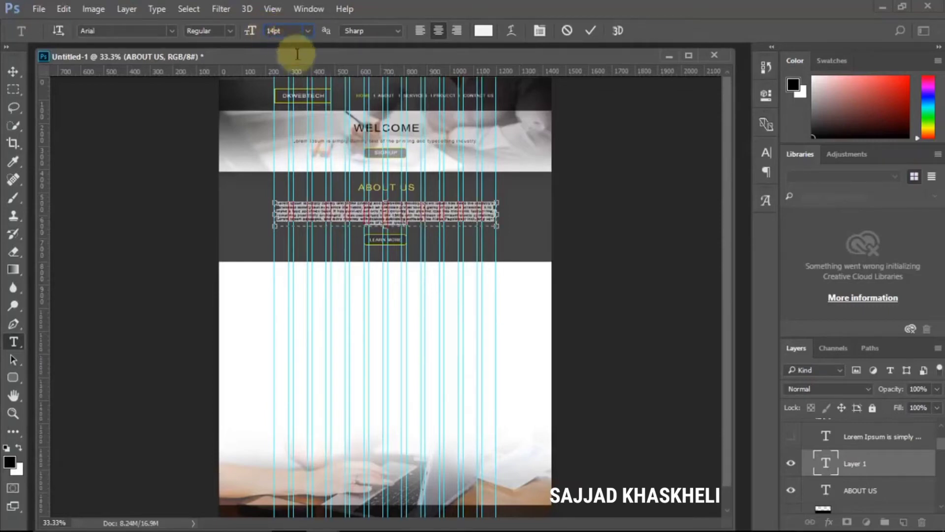
pyautogui.click(14, 71)
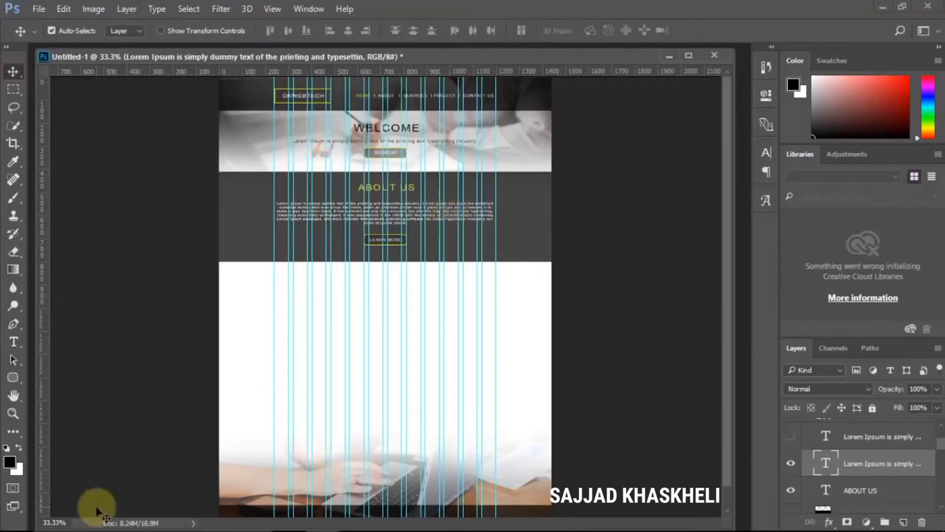
# Step: Set the About Us paragraph's font size to 16 pt and extend its text box downward so all lines fit
pyautogui.scroll(5, 368, 201)
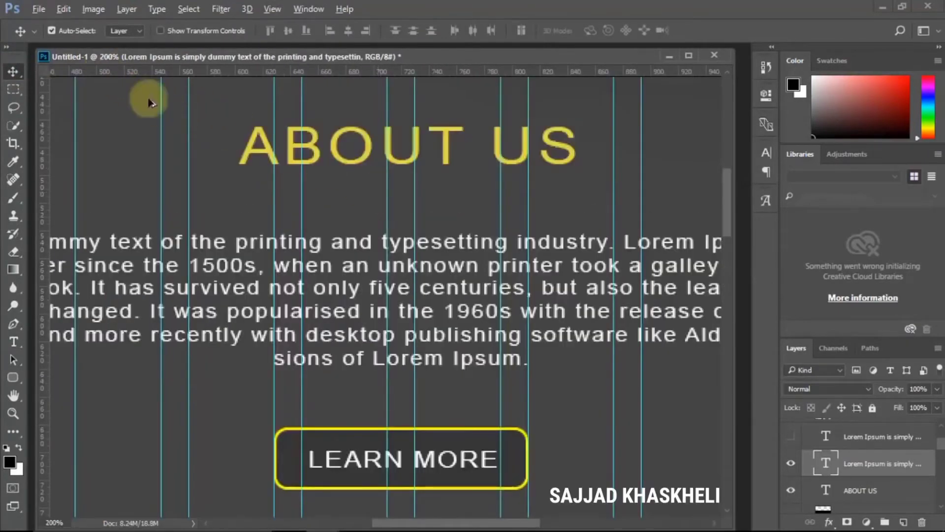
pyautogui.scroll(-1, 333, 239)
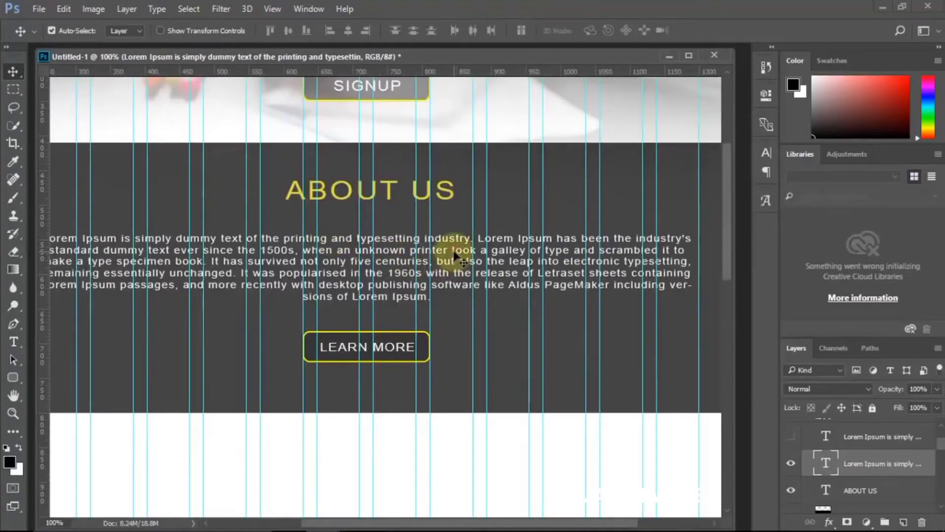
pyautogui.doubleClick(825, 467)
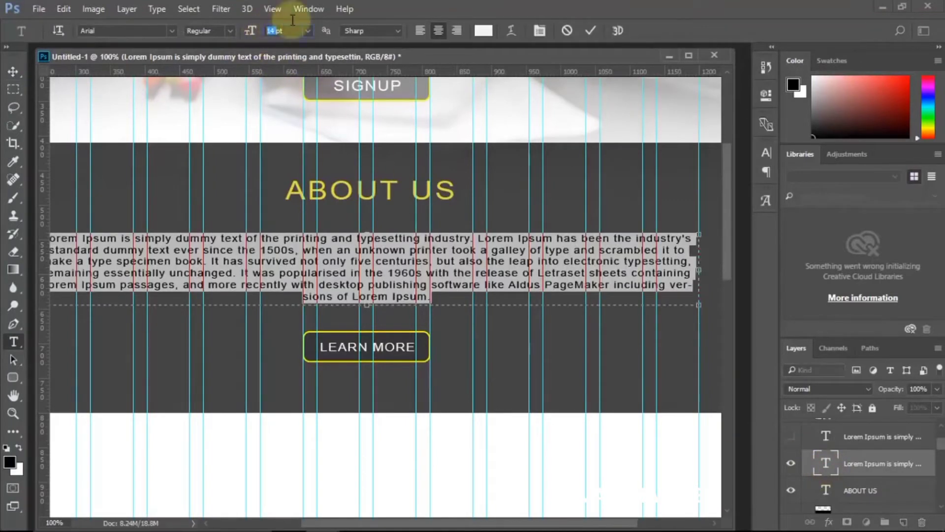
pyautogui.write('16')
pyautogui.press('Return')
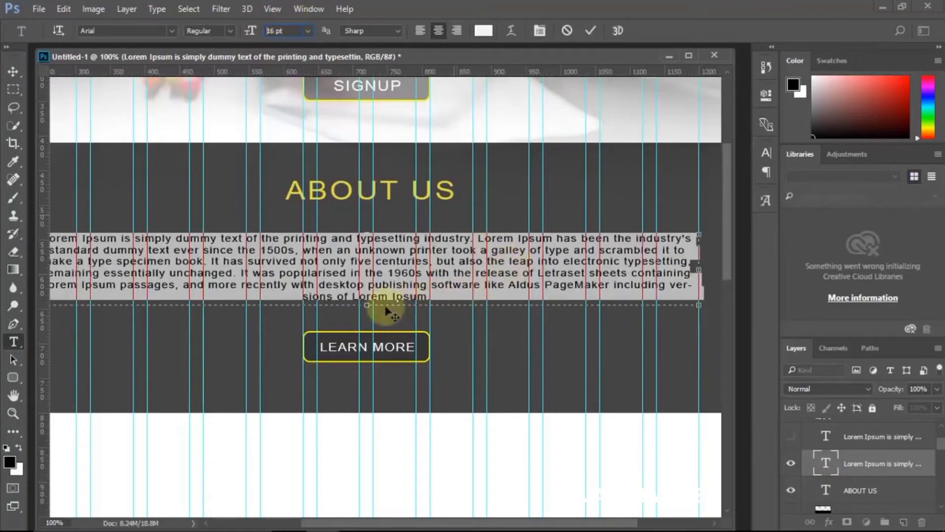
pyautogui.moveTo(367, 305); pyautogui.dragTo(371, 320)
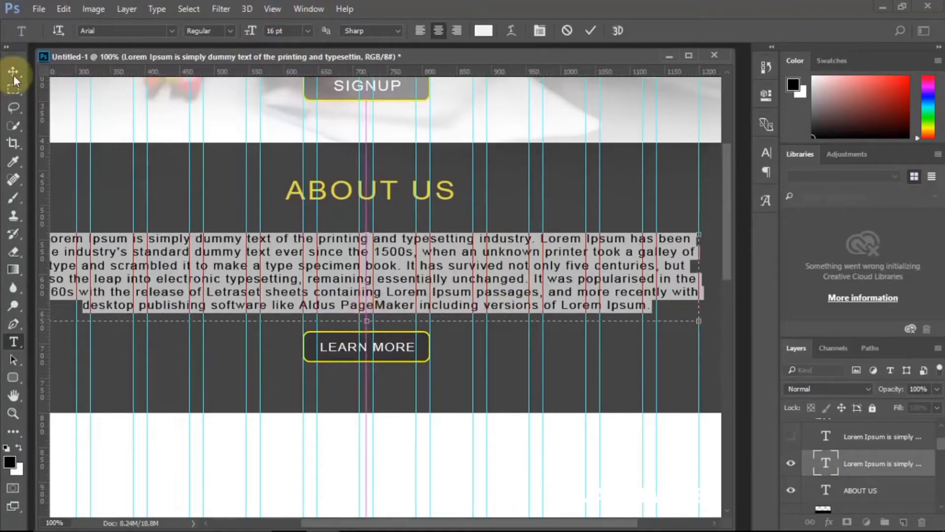
pyautogui.click(14, 74)
# Step: Nudge the About Us paragraph up 3 px with Free Transform to widen its gap above the LEARN MORE button
pyautogui.hotkey('ctrl', 't')
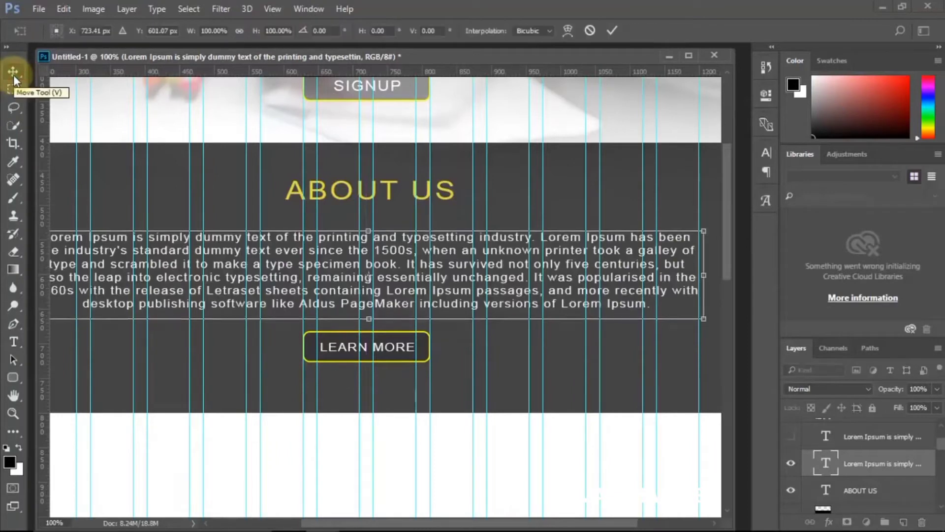
pyautogui.press('Up')
pyautogui.press('Up')
pyautogui.press('Up')
pyautogui.press('Return')
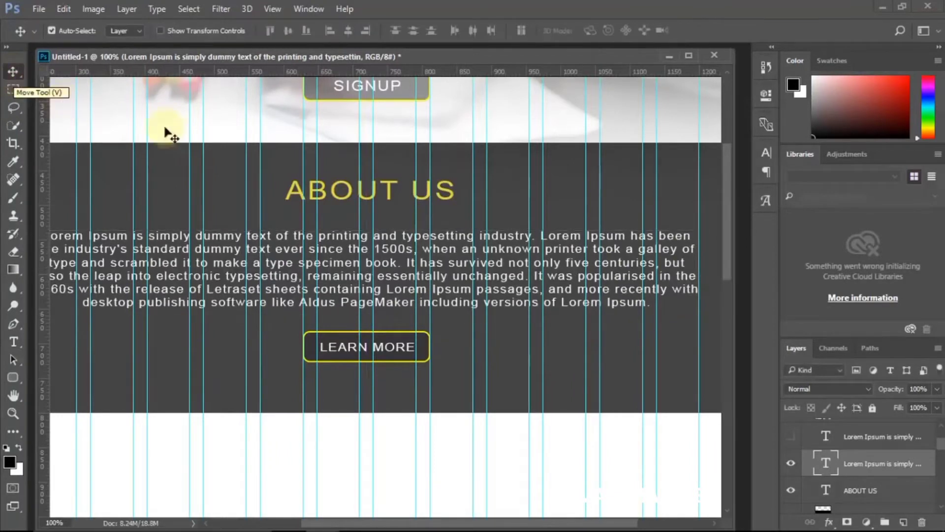
# Step: Delete the hidden old Lorem Ipsum text layer from the ABOUT US group
pyautogui.scroll(-1, 389, 251)
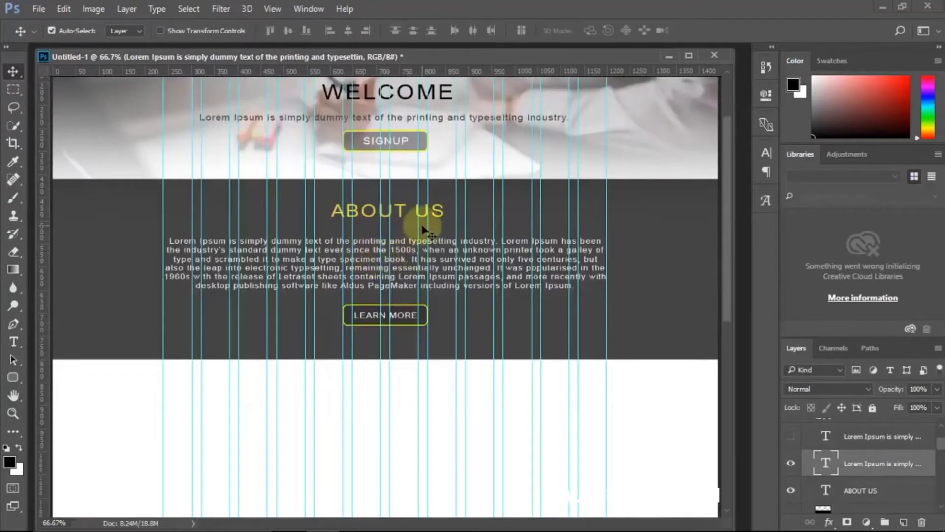
pyautogui.scroll(-1, 423, 230)
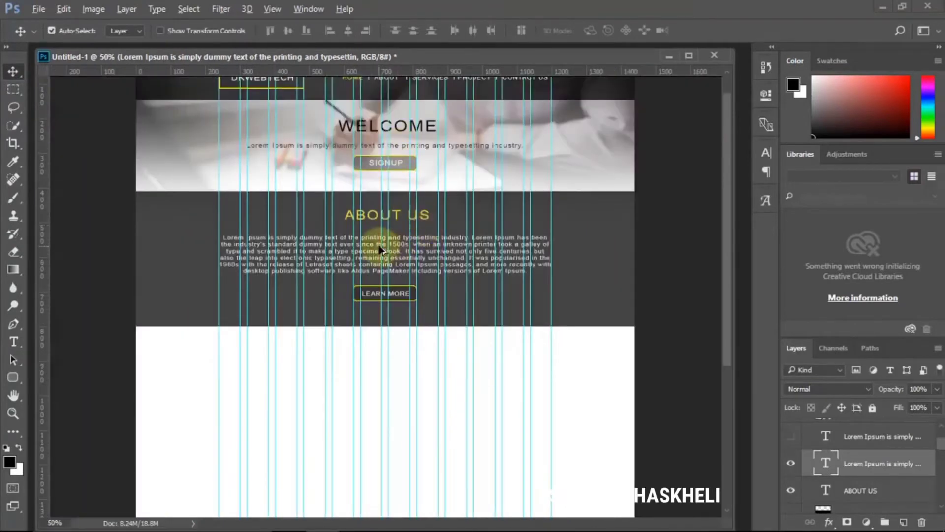
pyautogui.scroll(-1, 384, 262)
pyautogui.scroll(2, 833, 443)
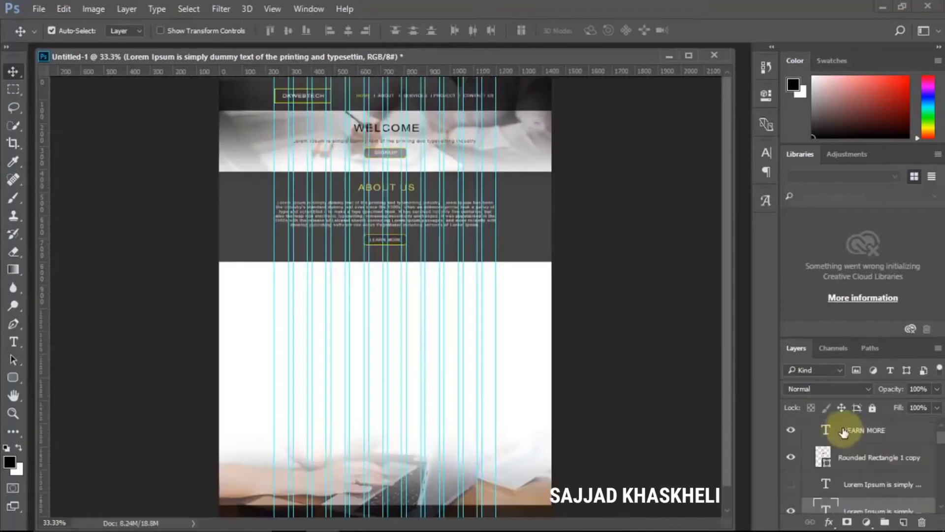
pyautogui.click(844, 485)
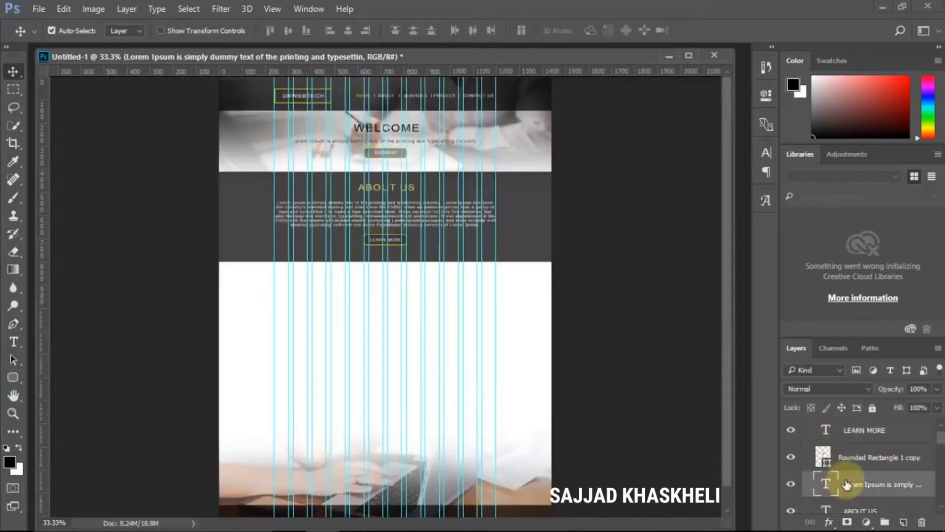
# Step: Toggle the ABOUT US group's visibility off and on to check its contents, and collapse the group
pyautogui.scroll(1, 820, 438)
pyautogui.click(810, 431)
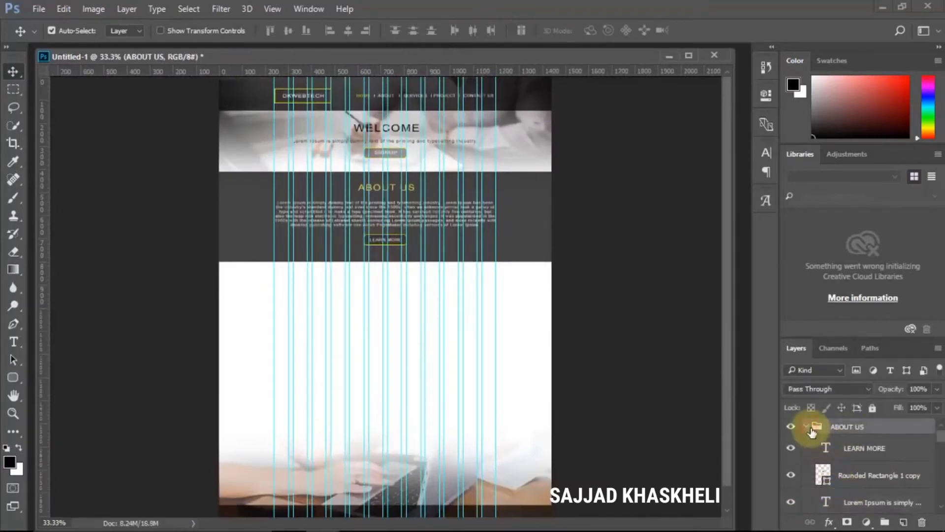
pyautogui.click(791, 428)
pyautogui.click(791, 427)
pyautogui.click(806, 427)
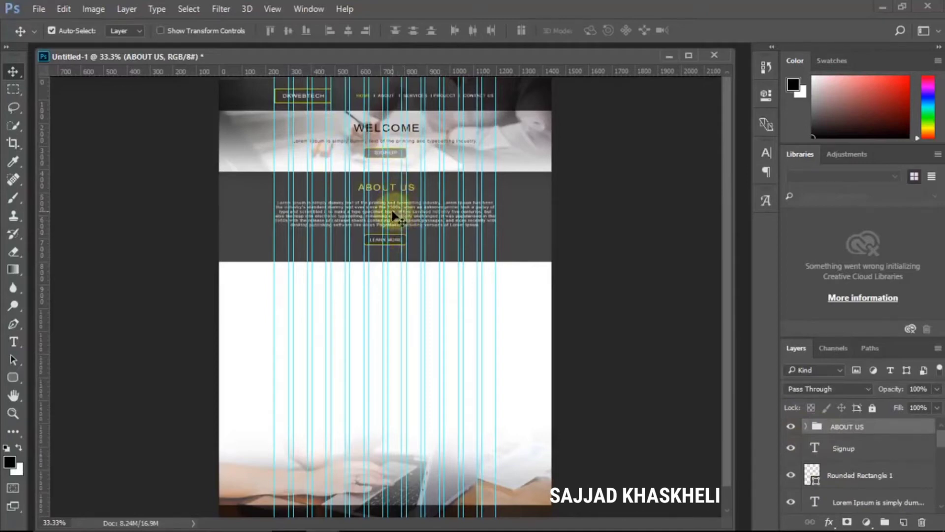
pyautogui.moveTo(392, 216); pyautogui.dragTo(392, 305)
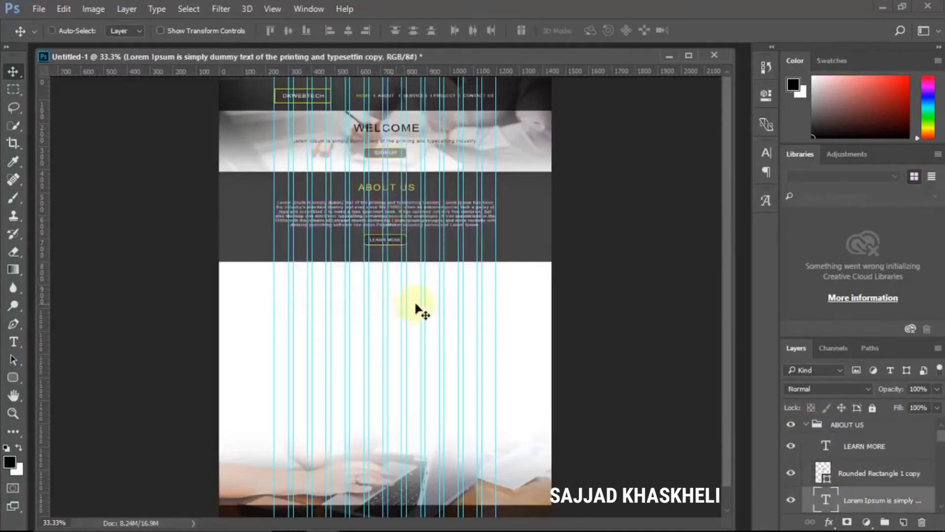
pyautogui.hotkey('ctrl', 'z')
pyautogui.click(806, 426)
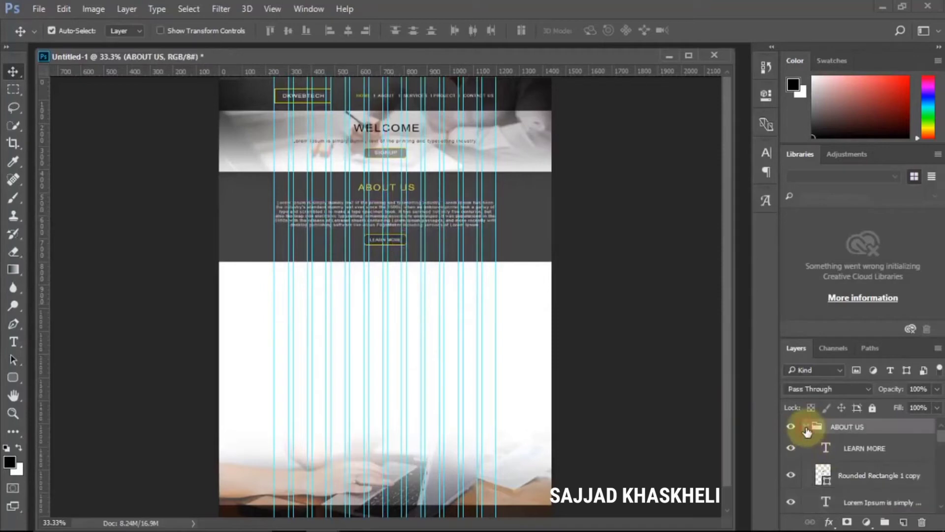
# Step: Duplicate the ABOUT US group within the same document and name the copy SERVICES
pyautogui.rightClick(837, 431)
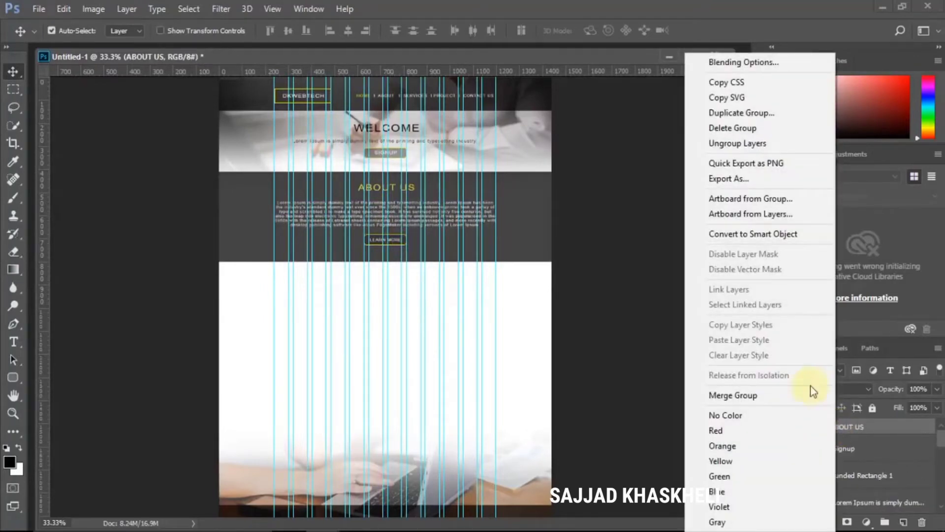
pyautogui.click(743, 113)
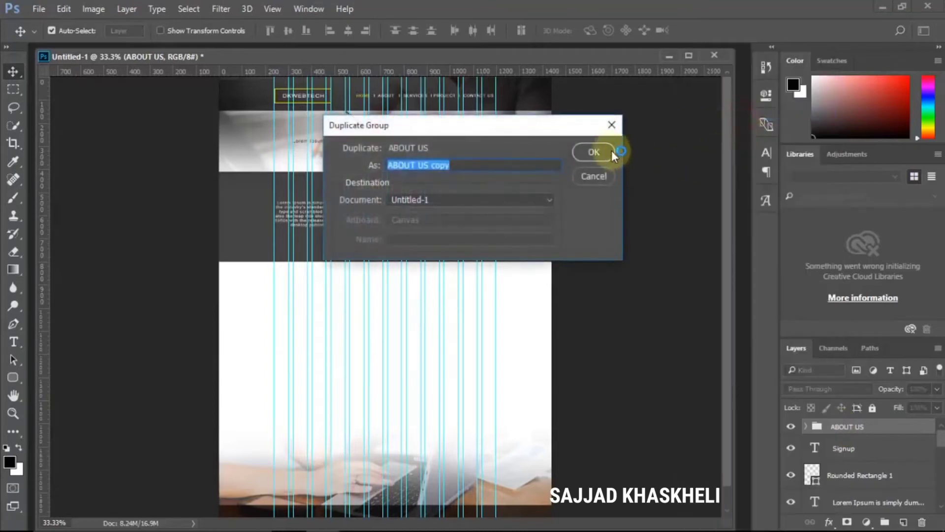
pyautogui.write('SERVICES')
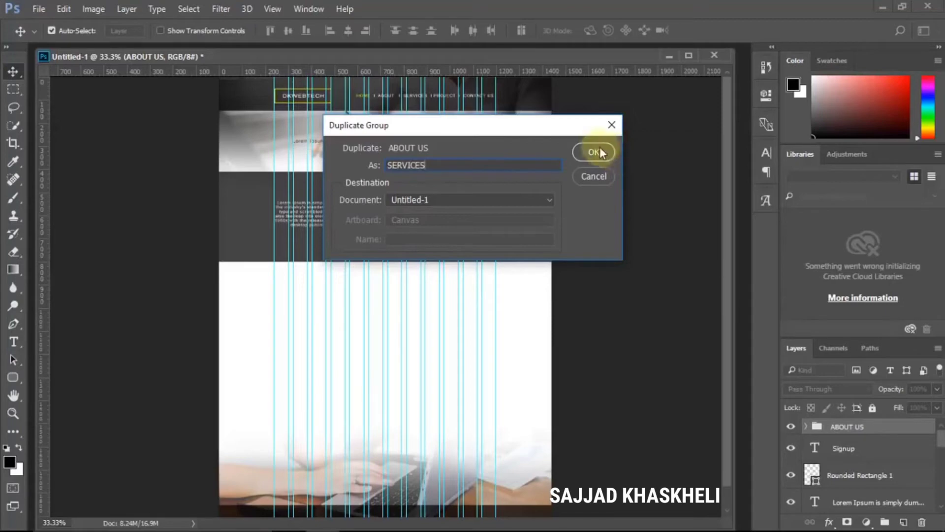
pyautogui.click(594, 153)
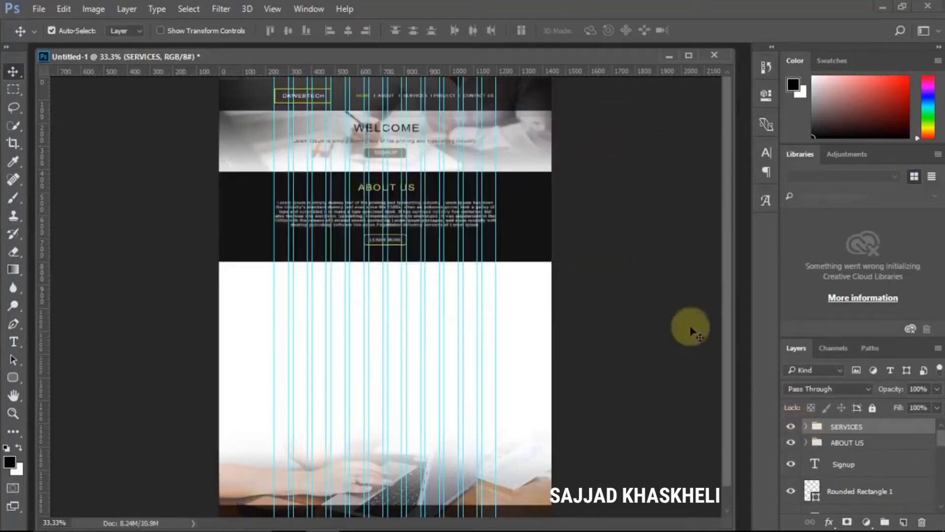
pyautogui.moveTo(516, 216); pyautogui.dragTo(513, 301)
pyautogui.click(513, 301)
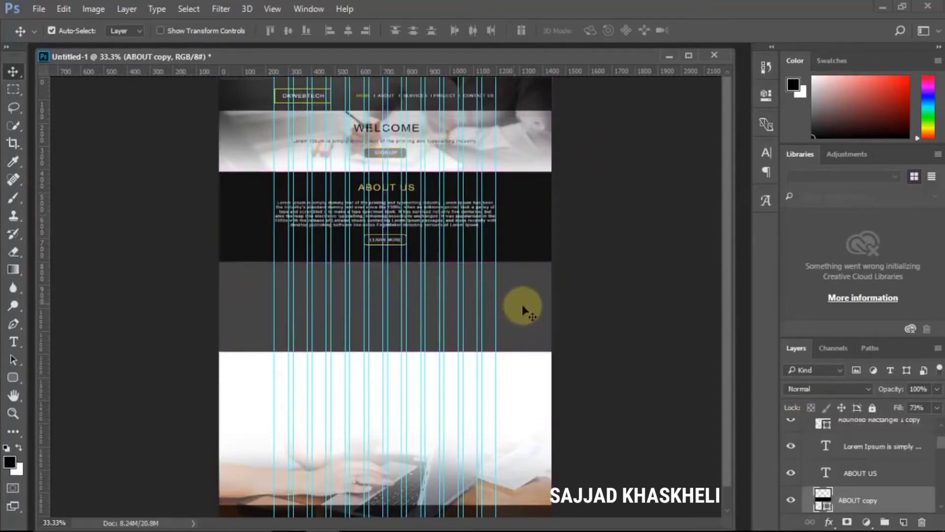
pyautogui.press('Delete')
# Step: Collapse the SERVICES group and move it straight down with Free Transform to sit directly below the About Us section
pyautogui.scroll(2, 866, 458)
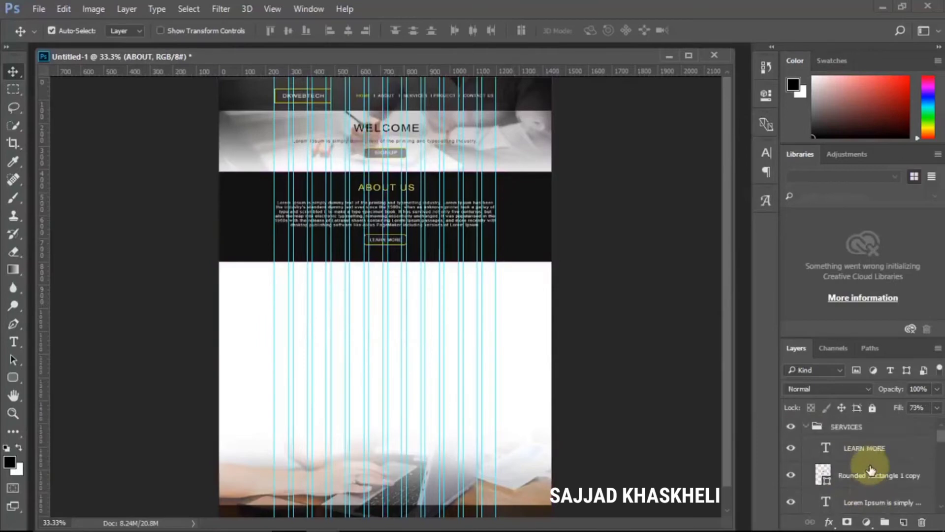
pyautogui.click(811, 427)
pyautogui.click(806, 426)
pyautogui.hotkey('ctrl', 't')
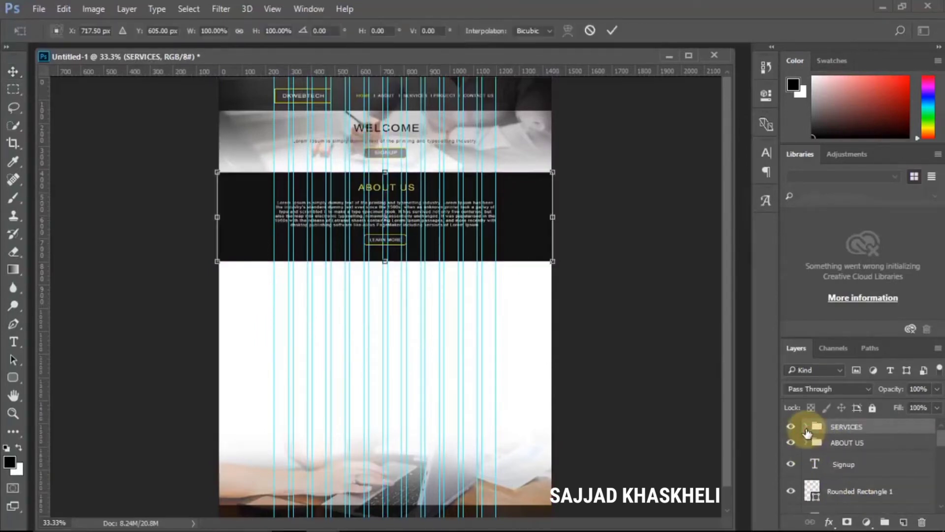
pyautogui.hotkey('shift', 'Down')
pyautogui.hotkey('shift', 'Down')
pyautogui.hotkey('shift', 'Down')
pyautogui.hotkey('shift', 'Down')
pyautogui.hotkey('shift', 'Down')
pyautogui.hotkey('shift', 'Down')
pyautogui.hotkey('shift', 'Down')
pyautogui.hotkey('shift', 'Down')
pyautogui.hotkey('shift', 'Down')
pyautogui.hotkey('shift', 'Down')
pyautogui.hotkey('shift', 'Down')
pyautogui.hotkey('shift', 'Down')
pyautogui.hotkey('shift', 'Down')
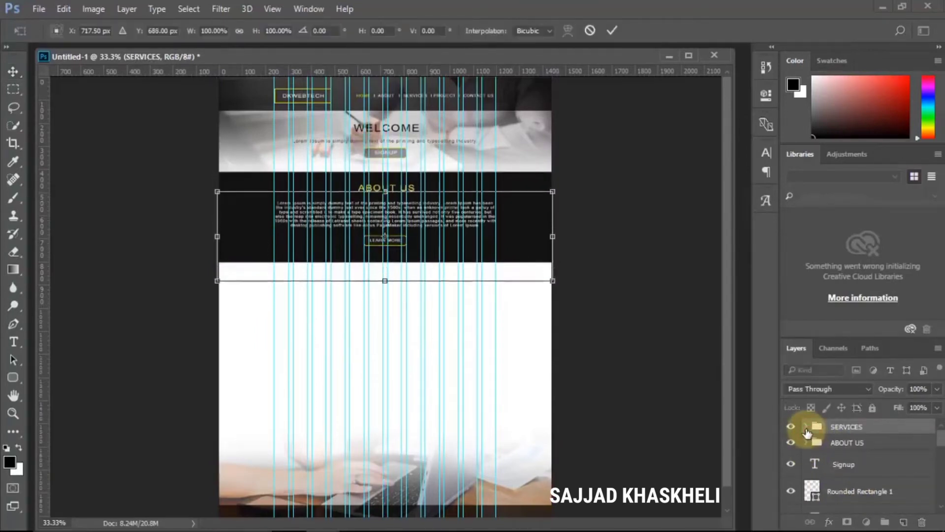
pyautogui.hotkey('shift', 'Down')
pyautogui.hotkey('shift', 'Down')
pyautogui.hotkey('shift', 'Down')
pyautogui.hotkey('shift', 'Down')
pyautogui.hotkey('shift', 'Down')
pyautogui.hotkey('shift', 'Down')
pyautogui.hotkey('shift', 'Down')
pyautogui.hotkey('shift', 'Down')
pyautogui.hotkey('shift', 'Down')
pyautogui.hotkey('shift', 'Down')
pyautogui.hotkey('shift', 'Down')
pyautogui.hotkey('shift', 'Down')
pyautogui.hotkey('shift', 'Down')
pyautogui.hotkey('shift', 'Down')
pyautogui.hotkey('shift', 'Down')
pyautogui.hotkey('shift', 'Down')
pyautogui.hotkey('shift', 'Down')
pyautogui.hotkey('shift', 'Down')
pyautogui.hotkey('shift', 'Down')
pyautogui.hotkey('shift', 'Down')
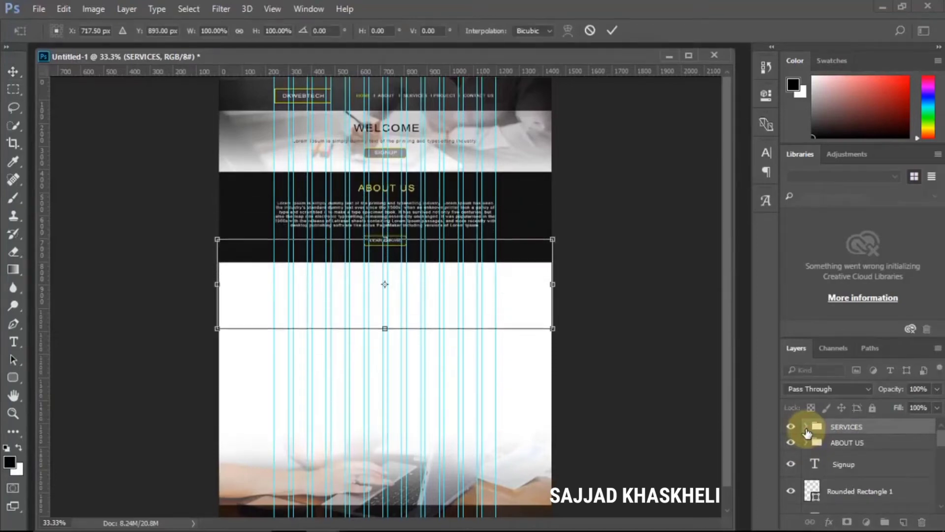
pyautogui.hotkey('shift', 'Down')
pyautogui.hotkey('shift', 'Down')
pyautogui.hotkey('shift', 'Down')
pyautogui.hotkey('shift', 'Down')
pyautogui.hotkey('shift', 'Down')
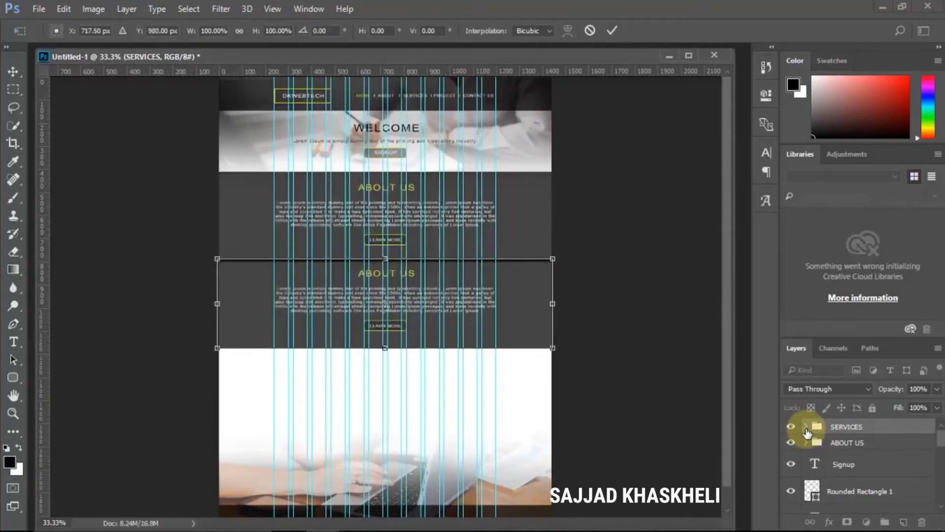
pyautogui.press('Down')
pyautogui.press('Down')
pyautogui.press('Down')
pyautogui.press('Return')
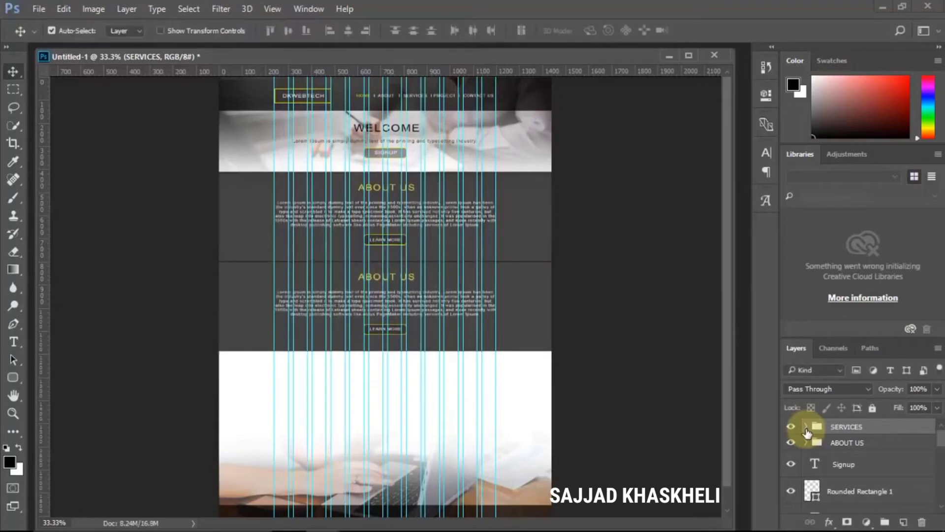
# Step: Hide the rulers and nudge the SERVICES group vertically until its upper edge meets the About Us section without a gap or overlap
pyautogui.hotkey('ctrl', 'r')
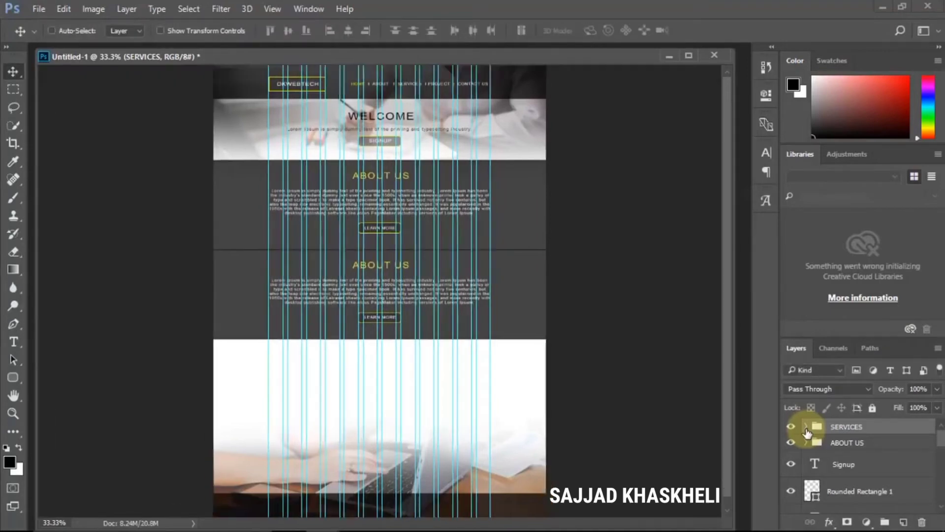
pyautogui.hotkey('ctrl', 't')
pyautogui.press('Up')
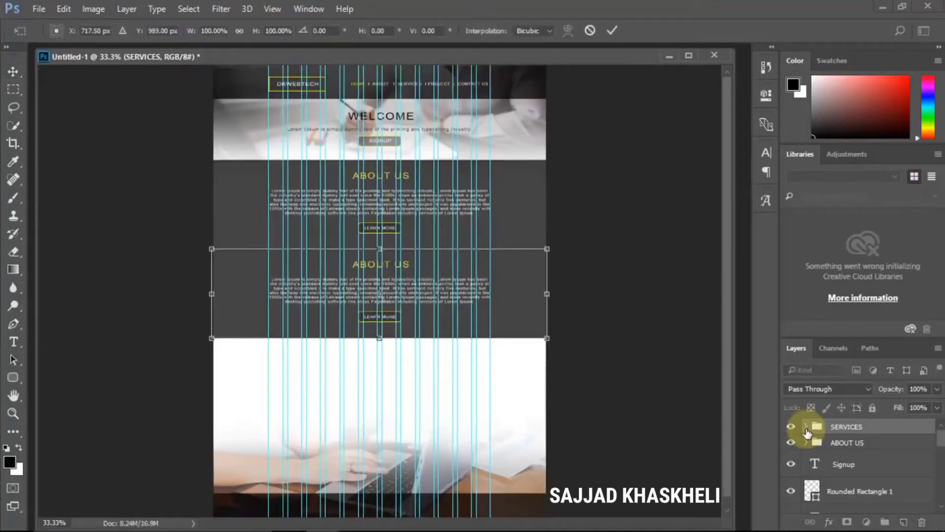
pyautogui.press('Return')
pyautogui.hotkey('ctrl', 't')
pyautogui.press('Down')
pyautogui.press('Down')
pyautogui.press('Down')
pyautogui.press('Down')
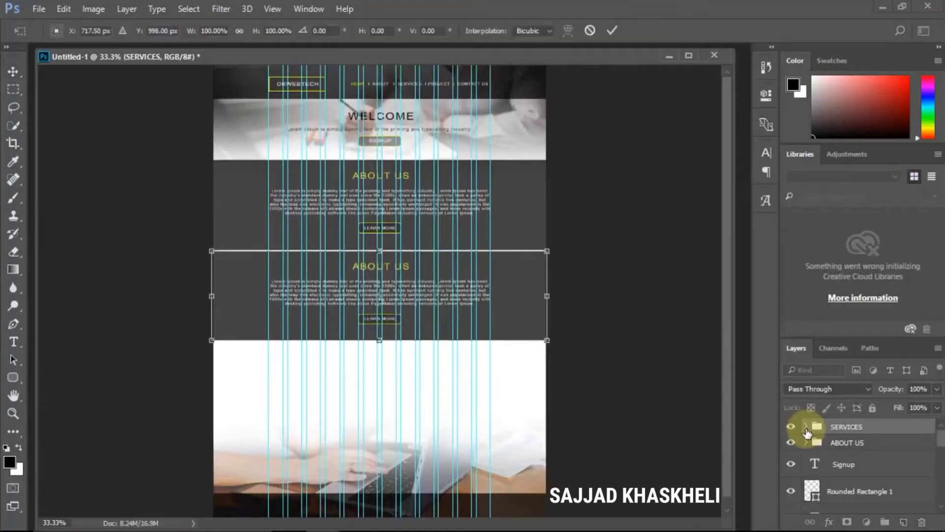
pyautogui.press('Return')
pyautogui.press('Up')
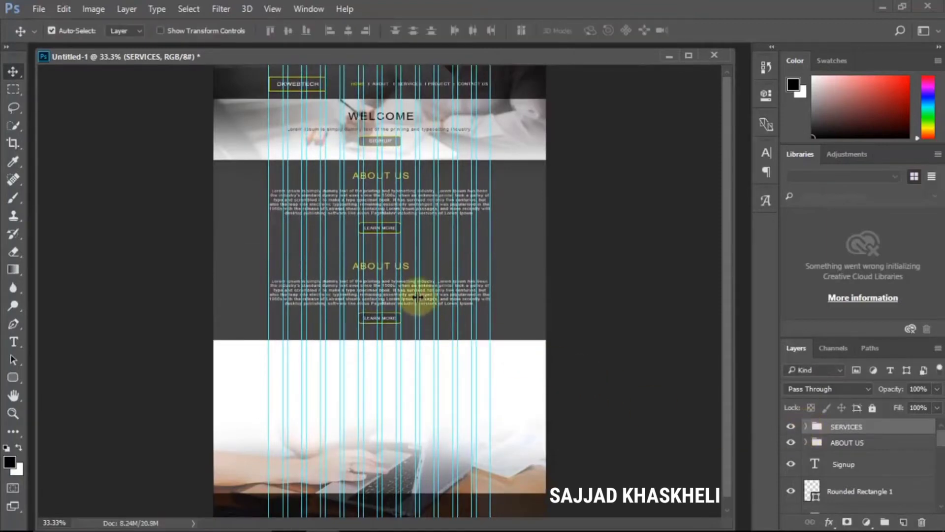
# Step: Delete the dark ABOUT background shape from the SERVICES group, toggling its visibility to identify it
pyautogui.click(806, 427)
pyautogui.scroll(-2, 837, 470)
pyautogui.scroll(-1, 832, 485)
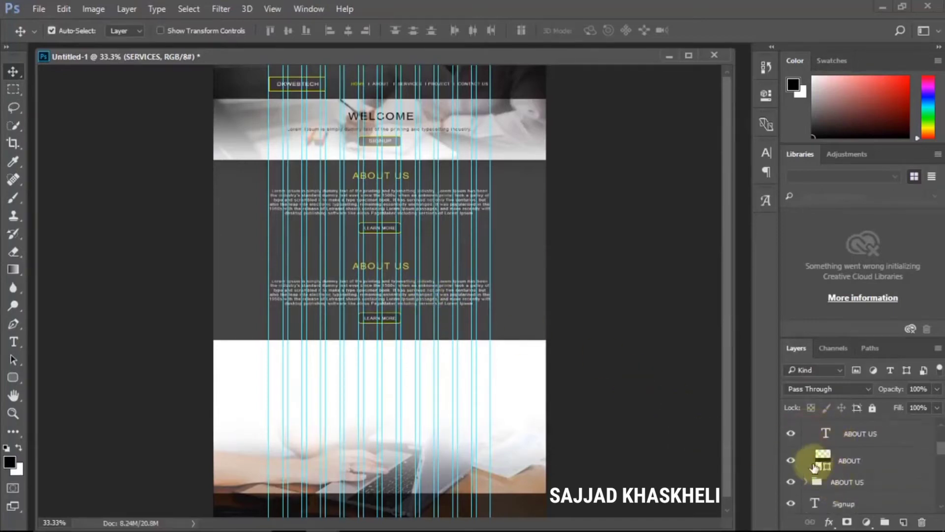
pyautogui.click(791, 461)
pyautogui.click(791, 460)
pyautogui.click(790, 460)
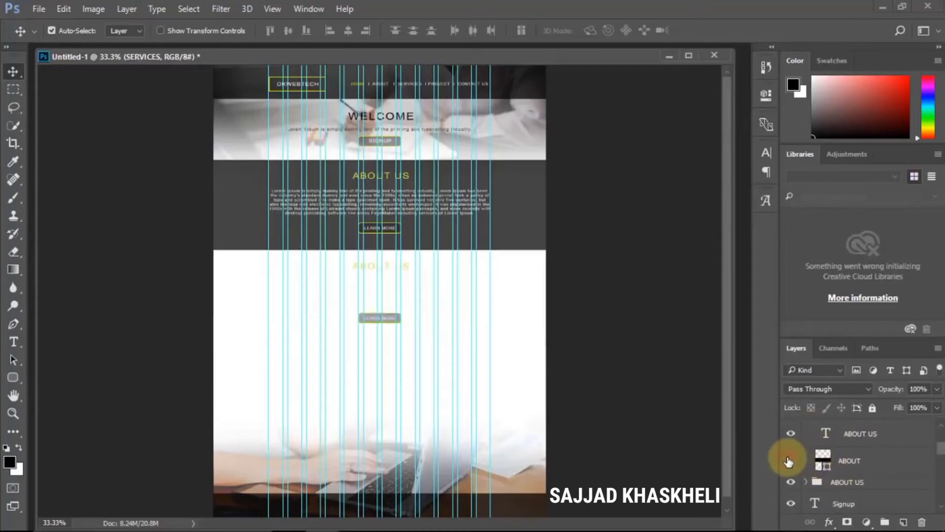
pyautogui.click(822, 462)
pyautogui.press('Delete')
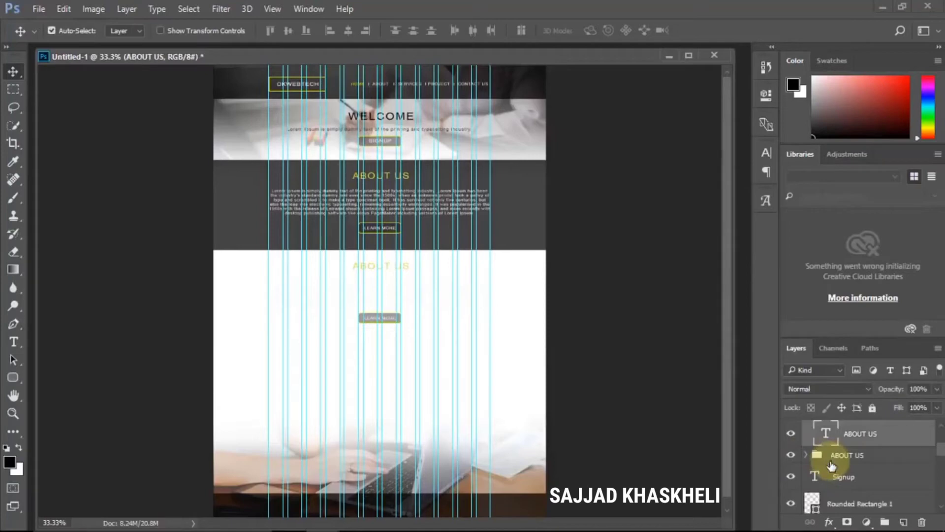
# Step: Replace the duplicated ABOUT US heading text in the SERVICES group with SERVICES
pyautogui.scroll(3, 822, 463)
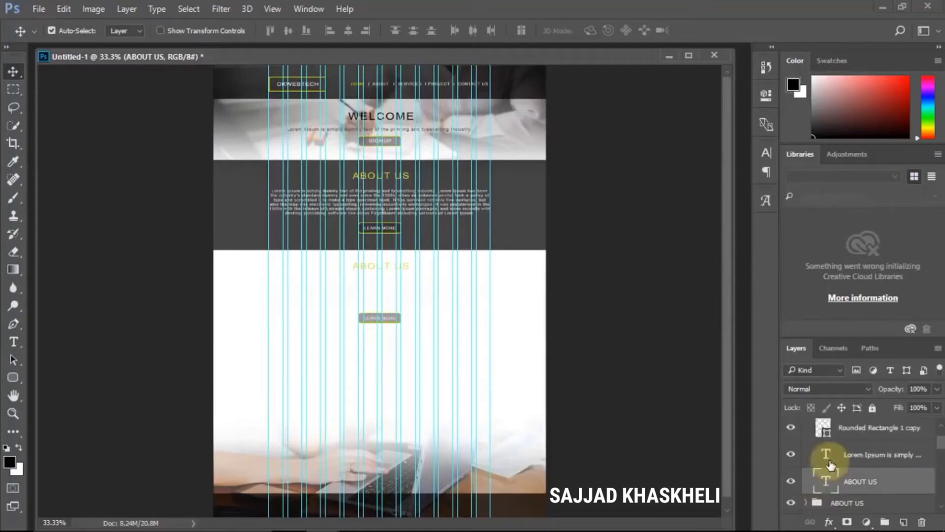
pyautogui.scroll(-1, 832, 473)
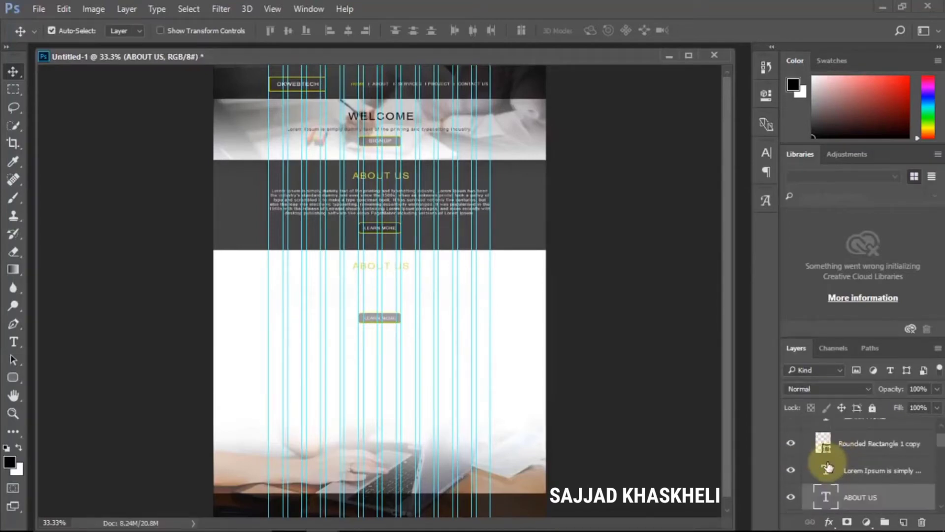
pyautogui.doubleClick(828, 500)
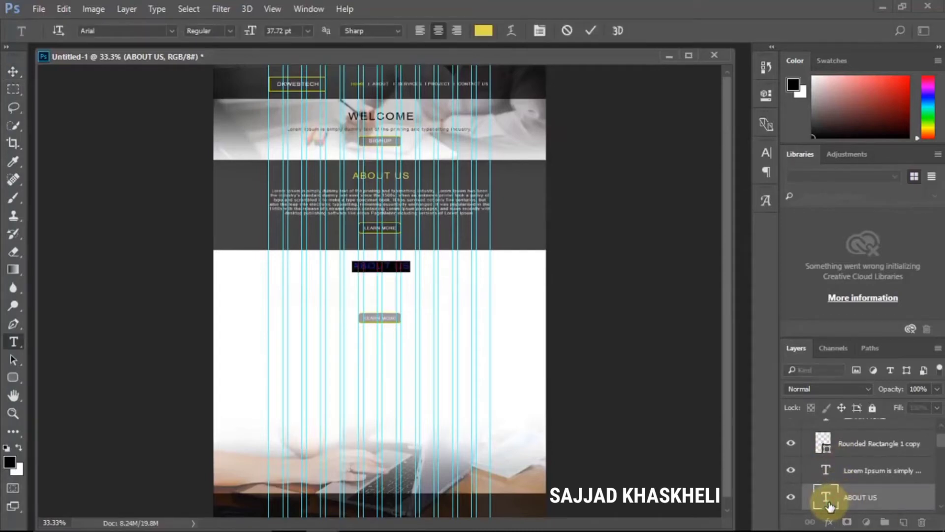
pyautogui.write('SERVICES')
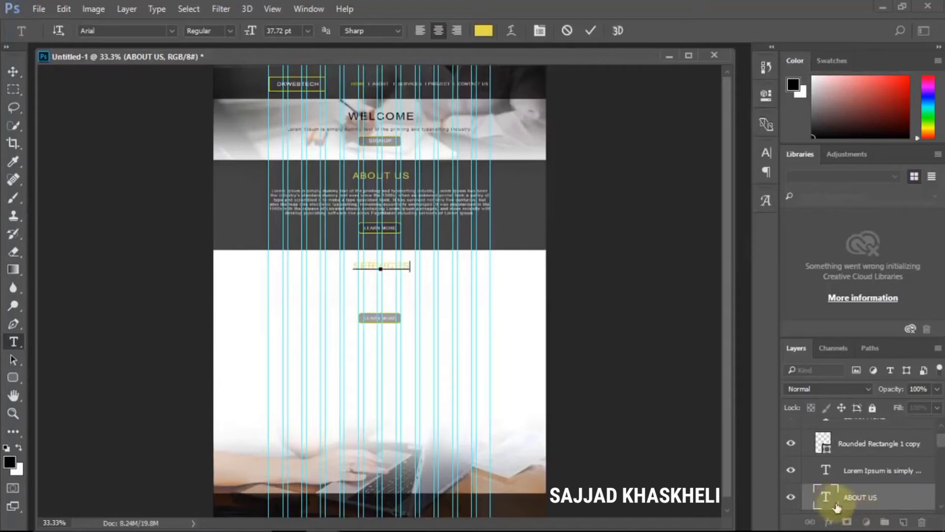
# Step: Recolor the SERVICES heading dark gray 454545 by sampling the About Us section's background
pyautogui.doubleClick(827, 498)
pyautogui.click(485, 33)
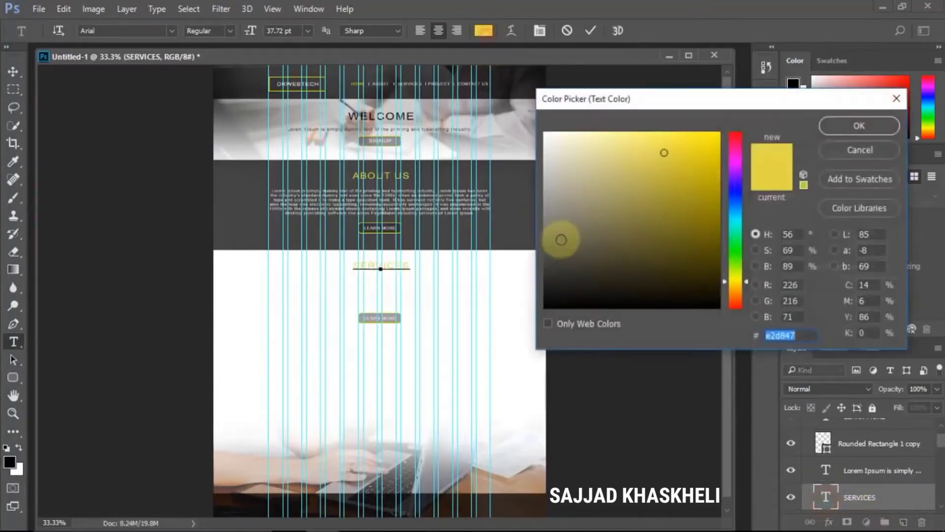
pyautogui.click(509, 200)
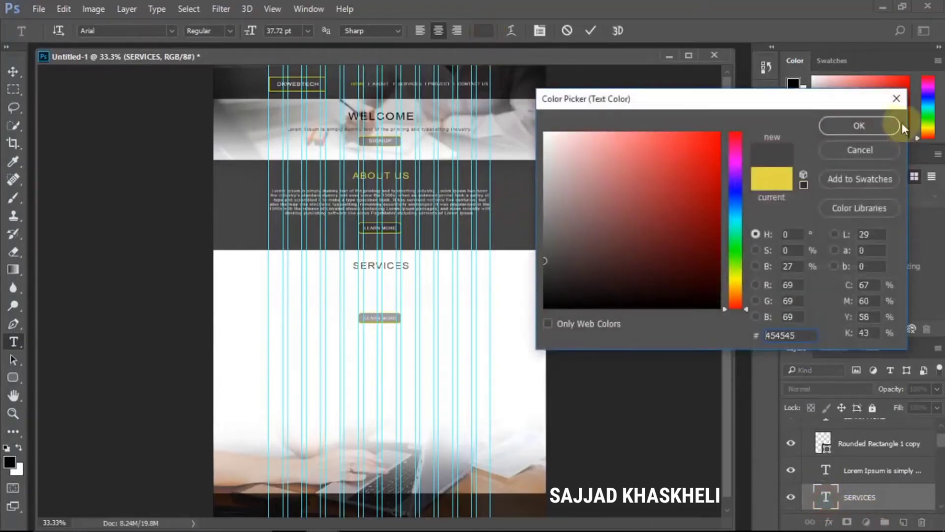
pyautogui.click(879, 126)
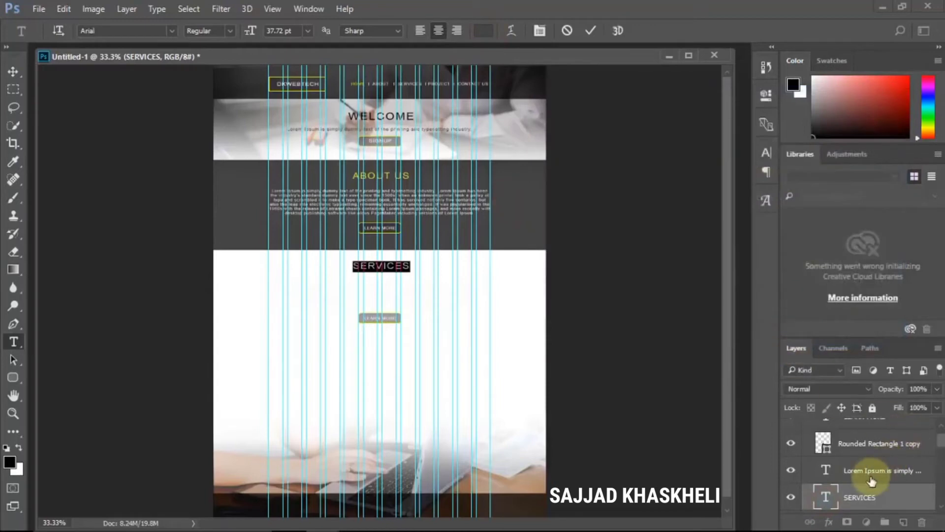
# Step: Set the text color of the Lorem Ipsum paragraph under the SERVICES heading to 454545
pyautogui.click(852, 470)
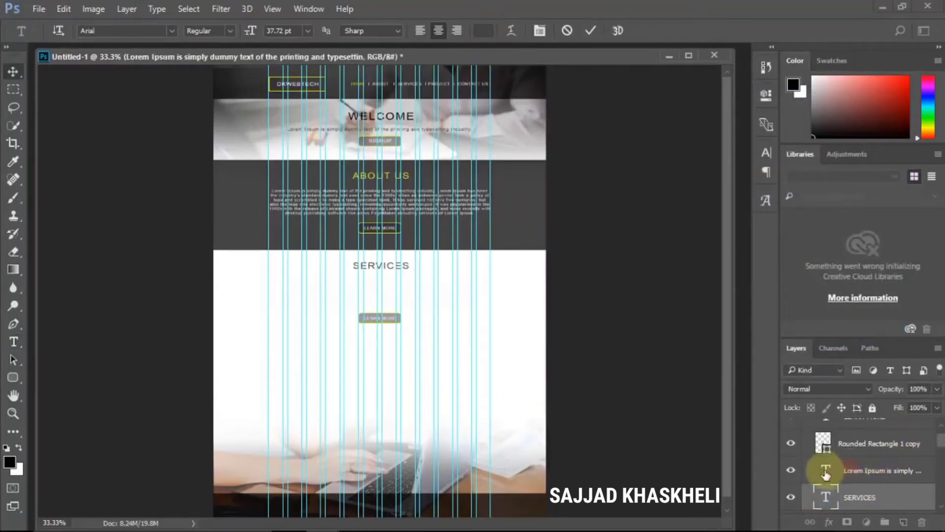
pyautogui.doubleClick(825, 471)
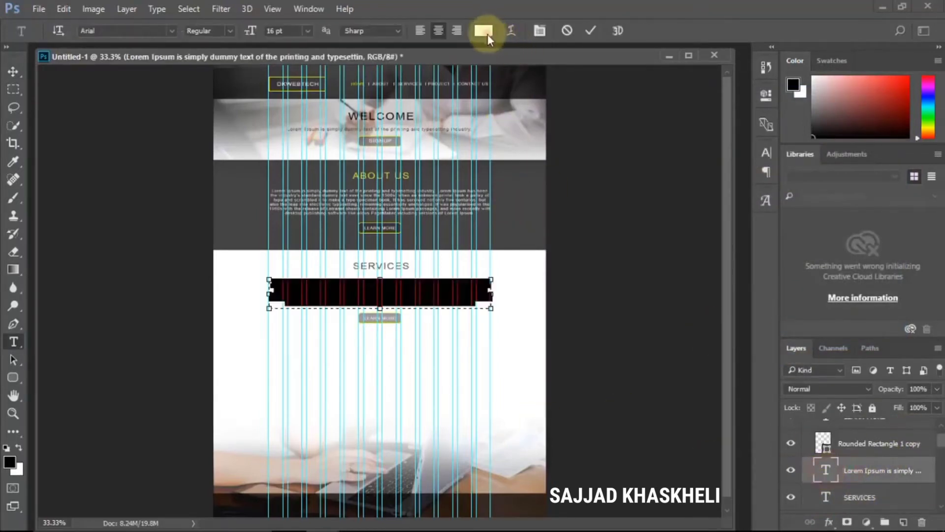
pyautogui.click(483, 30)
pyautogui.write('454545')
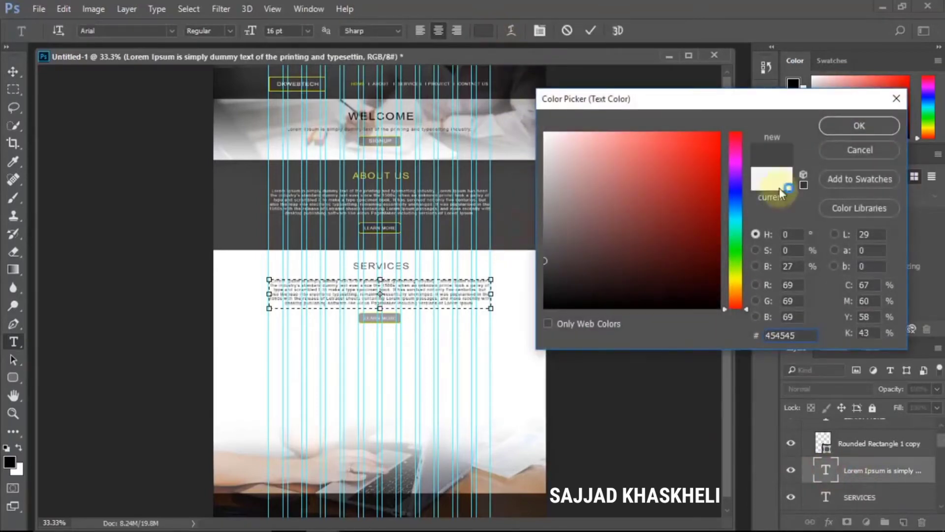
pyautogui.click(849, 120)
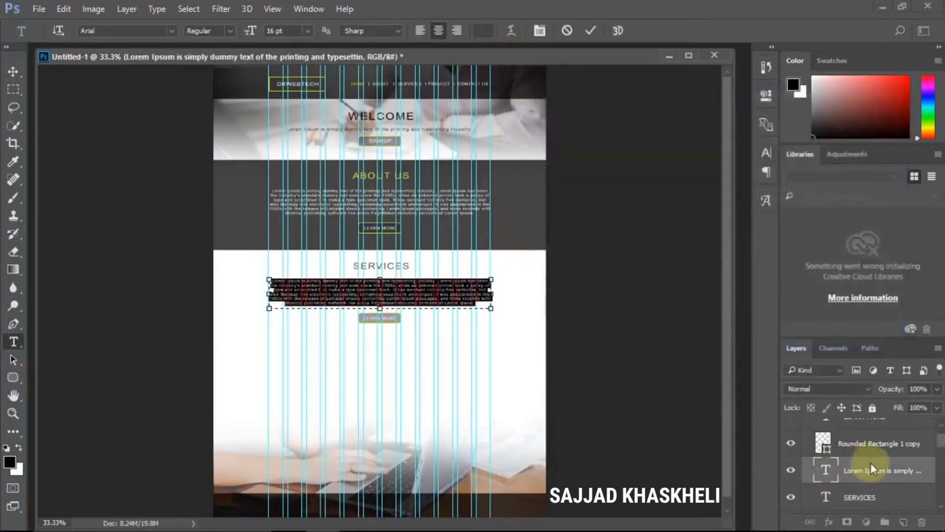
pyautogui.hotkey('ctrl', 'Return')
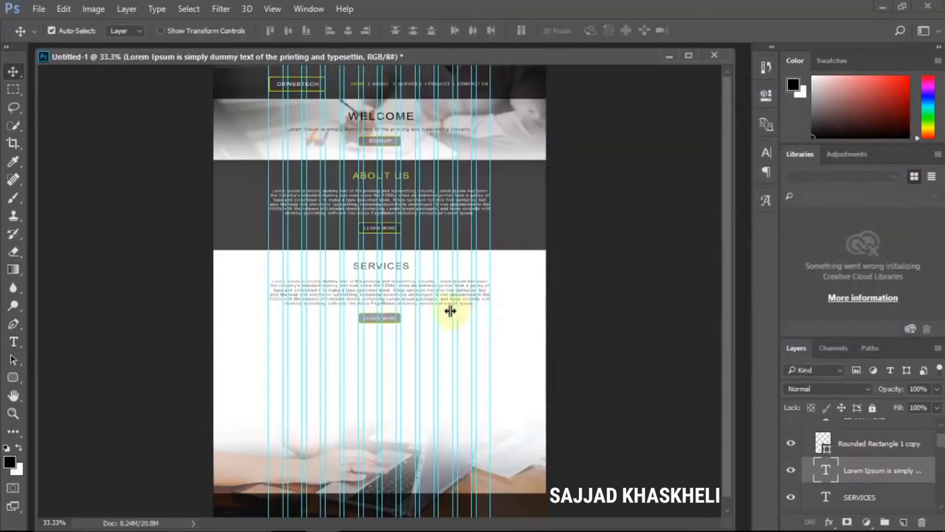
# Step: Cut the Services paragraph after "the industry's standard dummy text" and shorten its text box to fit the two remaining lines
pyautogui.doubleClick(826, 471)
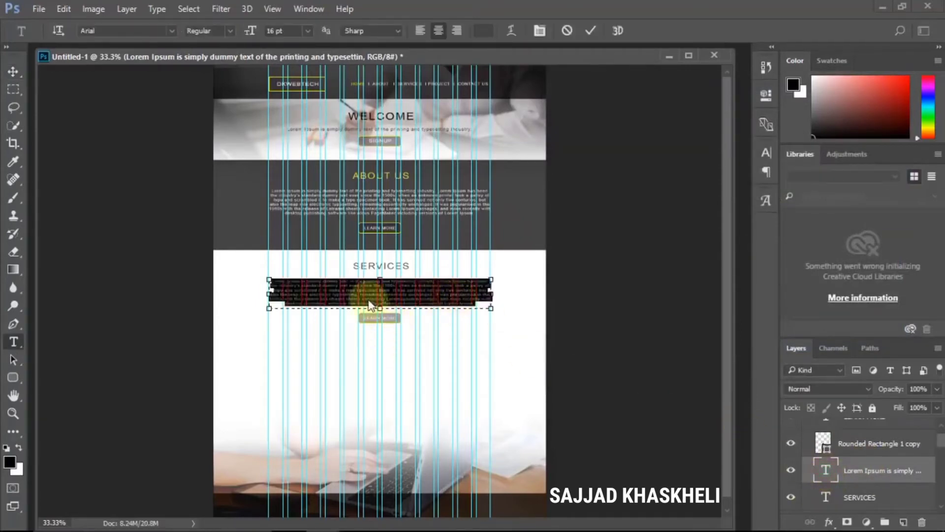
pyautogui.scroll(2, 369, 301)
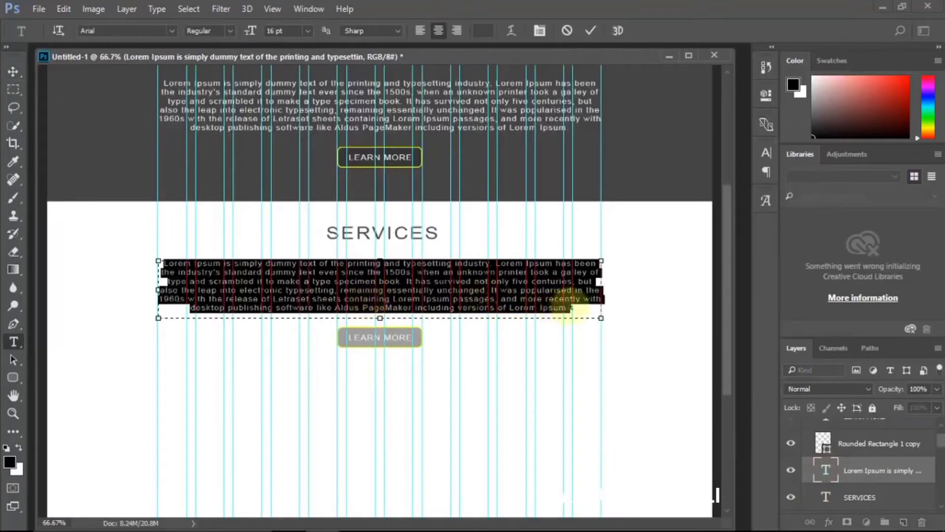
pyautogui.moveTo(572, 310); pyautogui.dragTo(318, 271)
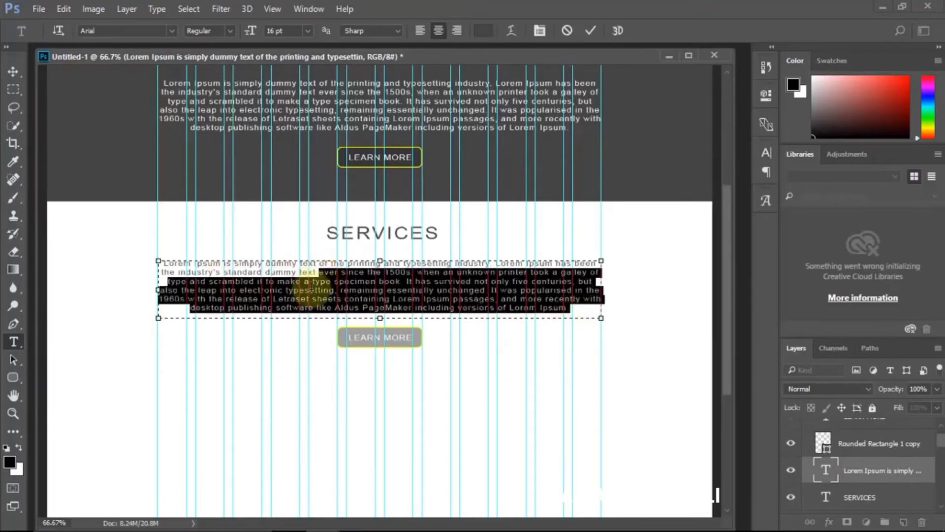
pyautogui.press('BackSpace')
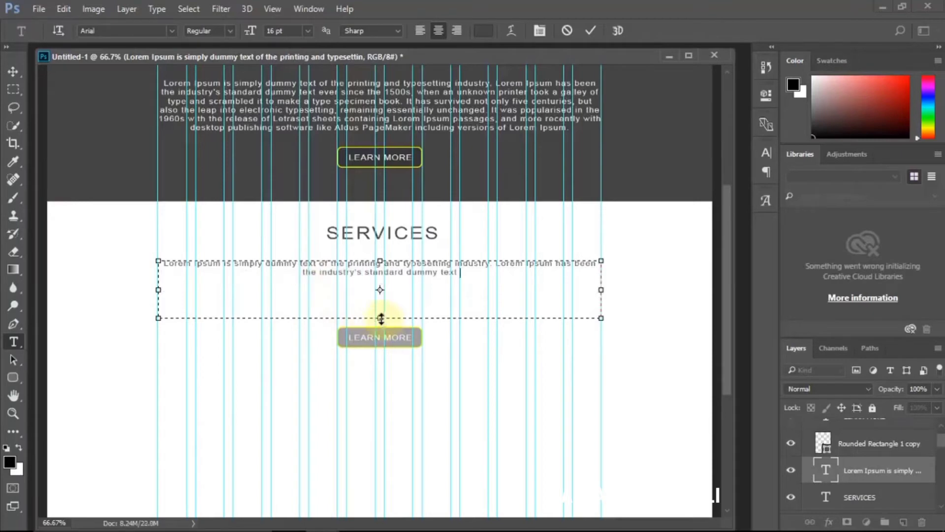
pyautogui.moveTo(381, 318); pyautogui.dragTo(380, 282)
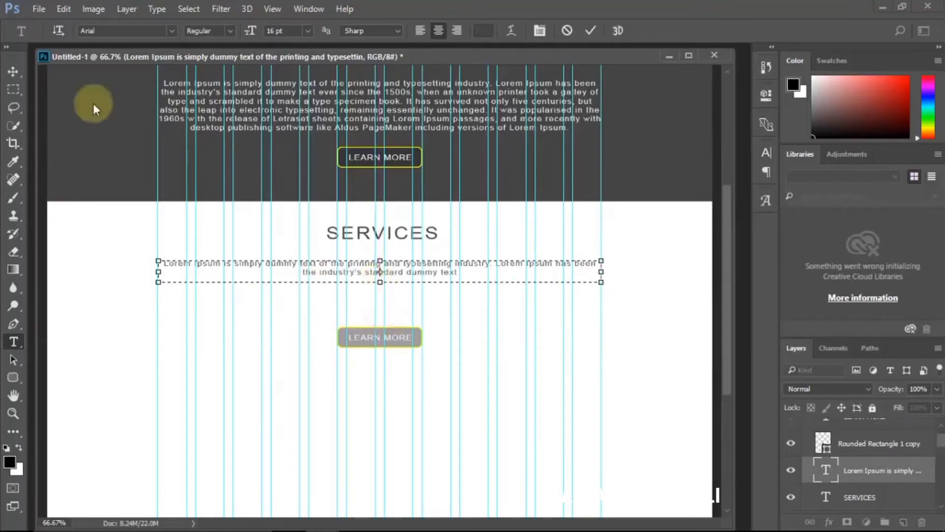
# Step: Move the LEARN MORE label together with its rounded rectangle in the Services section horizontally to the right of the centre column
pyautogui.click(16, 71)
pyautogui.click(401, 338)
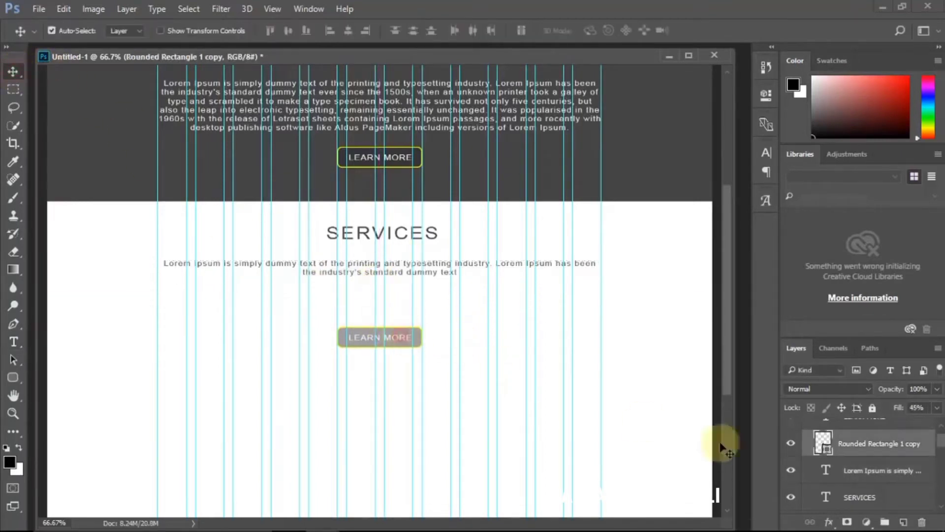
pyautogui.scroll(-3, 814, 471)
pyautogui.scroll(3, 842, 474)
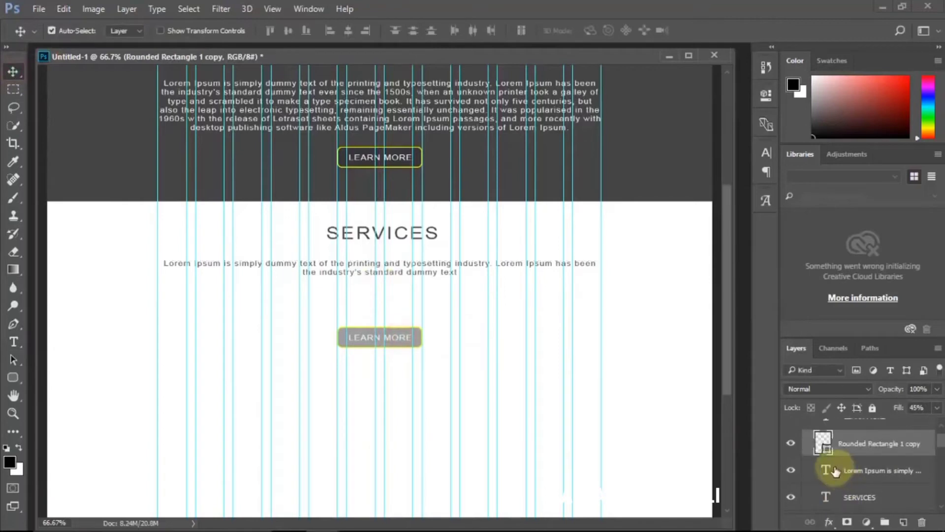
pyautogui.scroll(1, 835, 471)
pyautogui.keyDown('shift'); pyautogui.click(846, 448); pyautogui.keyUp('shift')
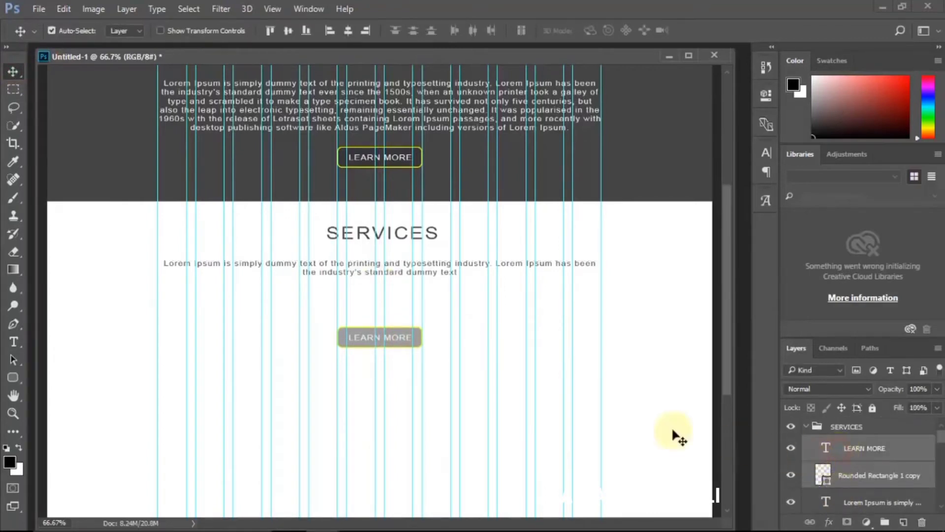
pyautogui.hotkey('ctrl', 't')
pyautogui.moveTo(402, 342); pyautogui.dragTo(517, 346)
pyautogui.press('Return')
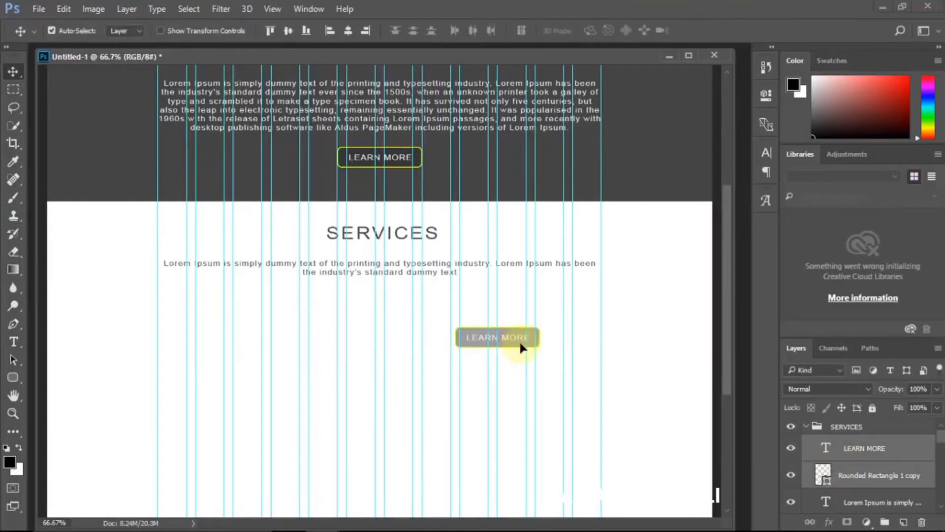
# Step: Show the rulers and add a vertical guide through the horizontal centre of the page
pyautogui.scroll(5, 349, 187)
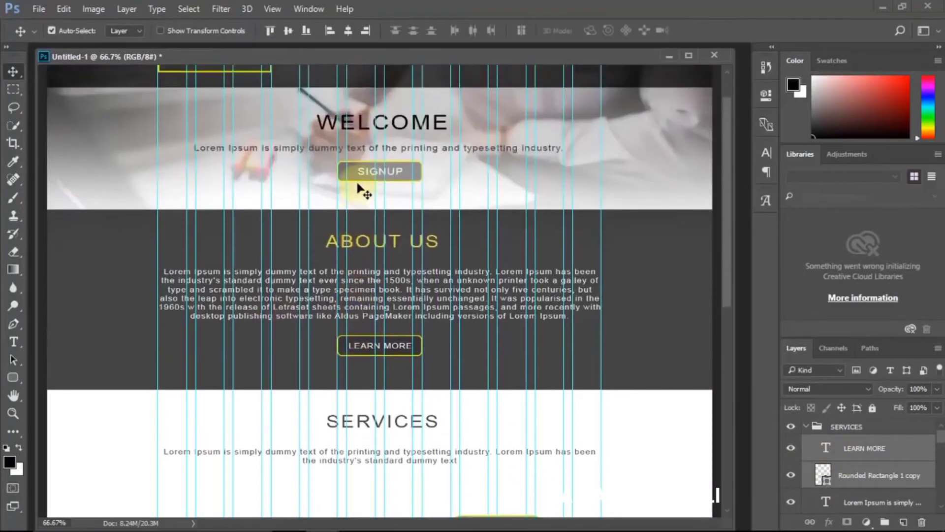
pyautogui.scroll(2, 360, 190)
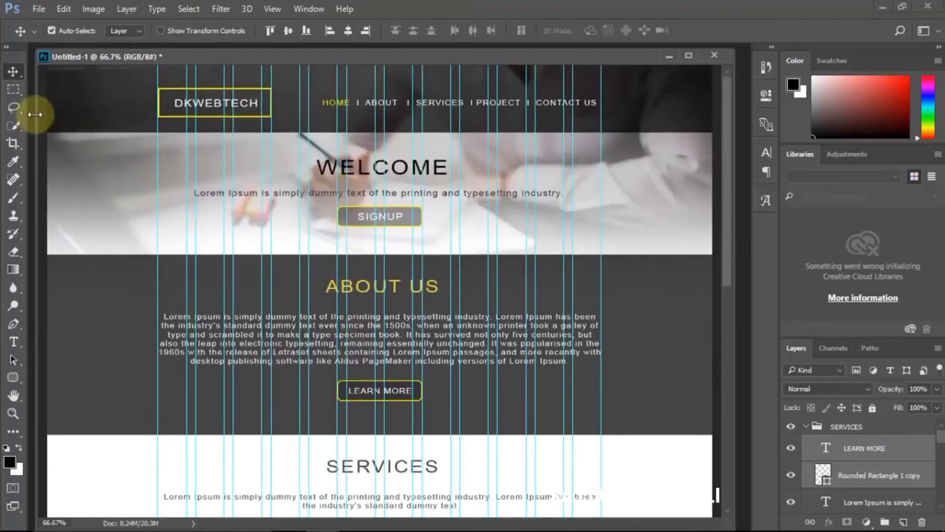
pyautogui.hotkey('ctrl', 'r')
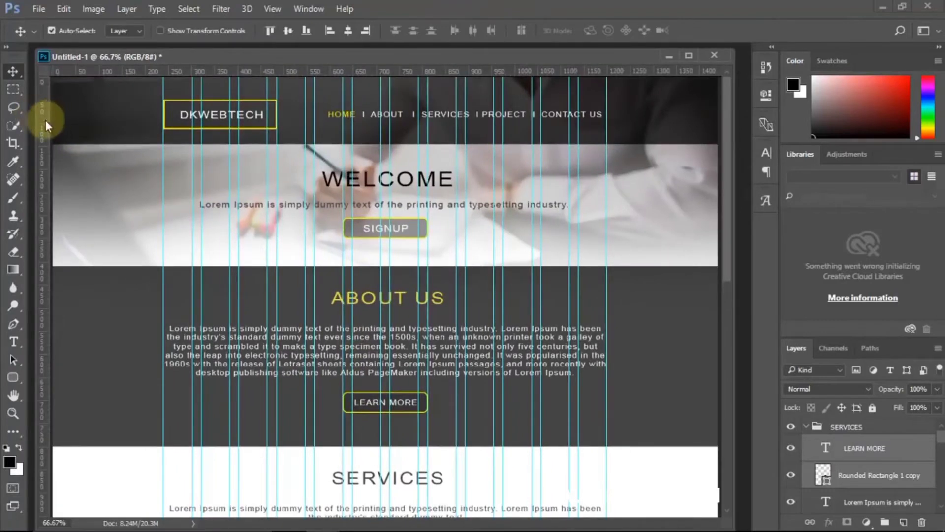
pyautogui.moveTo(43, 120); pyautogui.dragTo(387, 178)
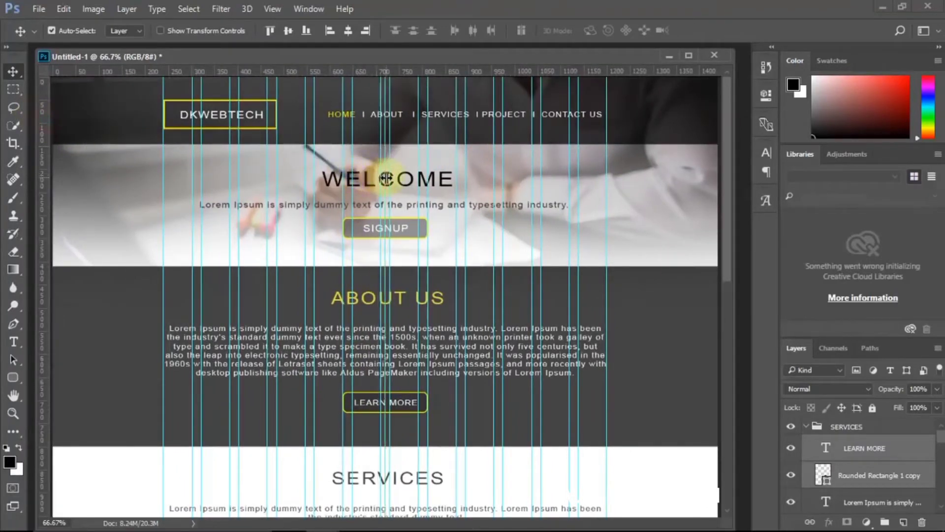
# Step: Draw a circle of about 169 px diameter with the Ellipse tool below the left part of the Services paragraph
pyautogui.scroll(-10, 389, 181)
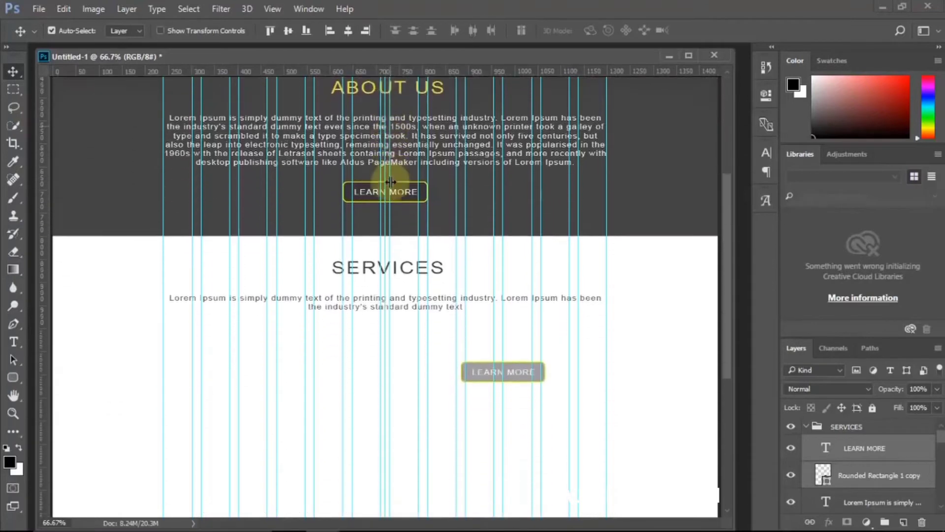
pyautogui.scroll(-3, 392, 224)
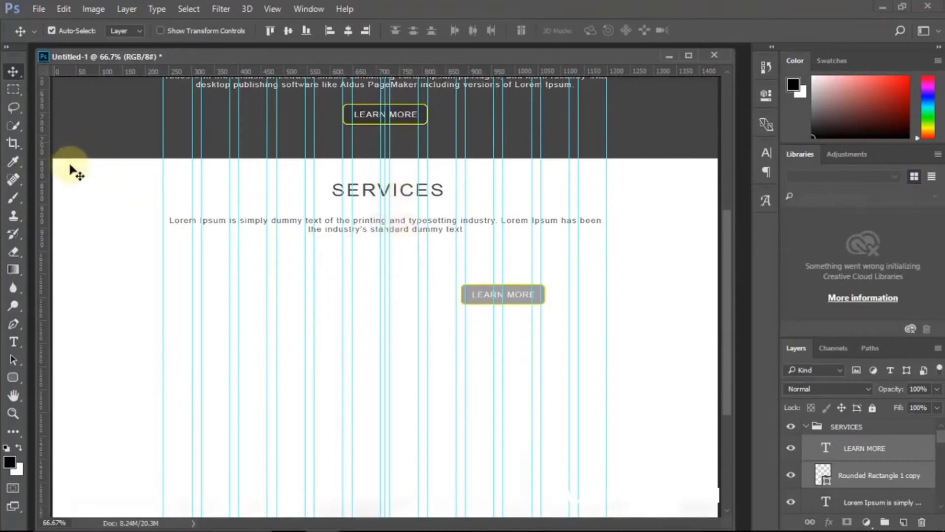
pyautogui.click(13, 380)
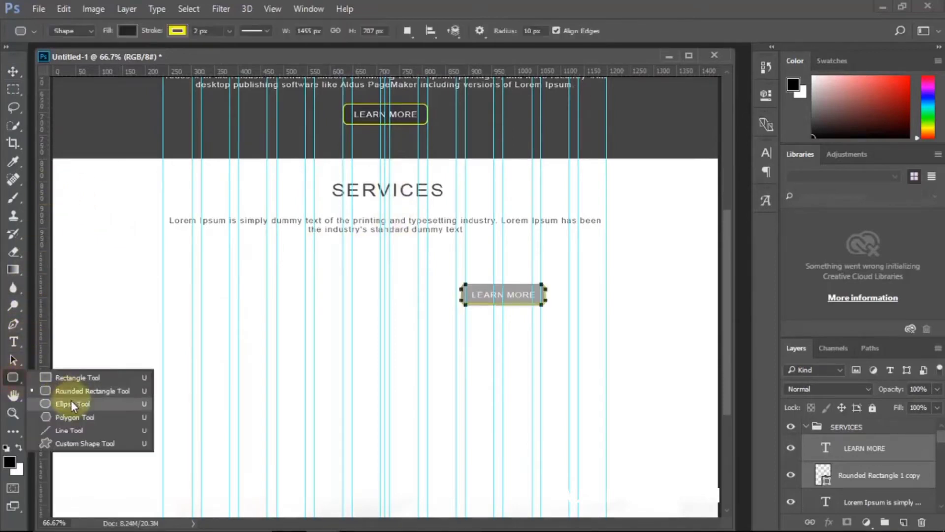
pyautogui.click(71, 403)
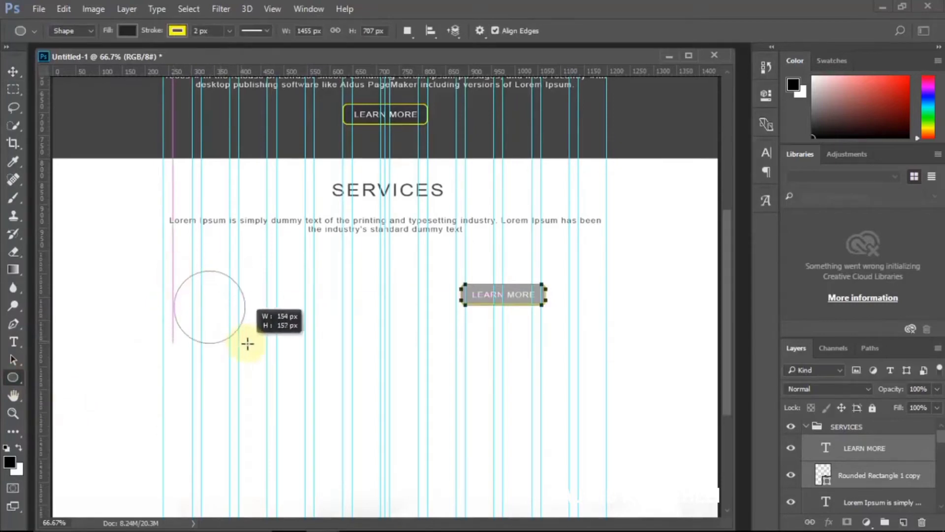
pyautogui.moveTo(256, 346); pyautogui.dragTo(254, 346)
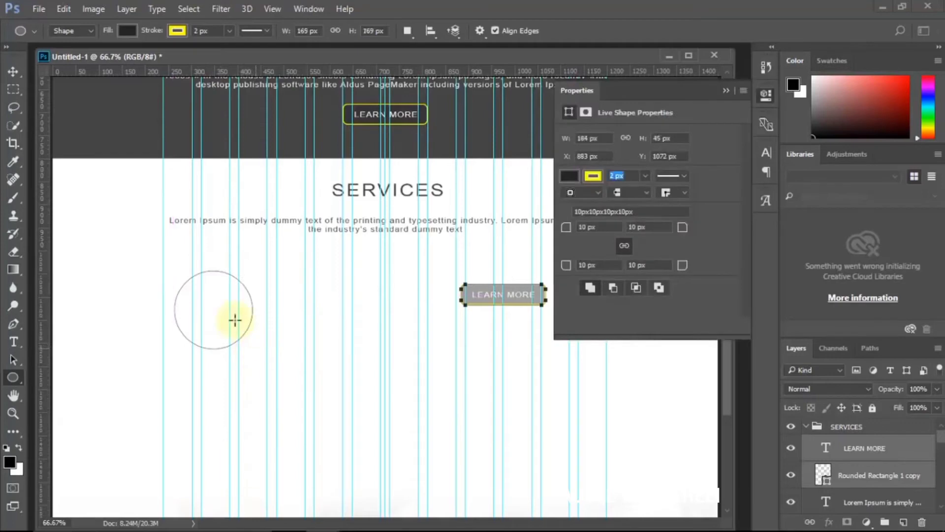
pyautogui.click(13, 71)
# Step: Duplicate the circle straight below the original and nudge the copy up to a Y position of 1240 px
pyautogui.scroll(-2, 274, 231)
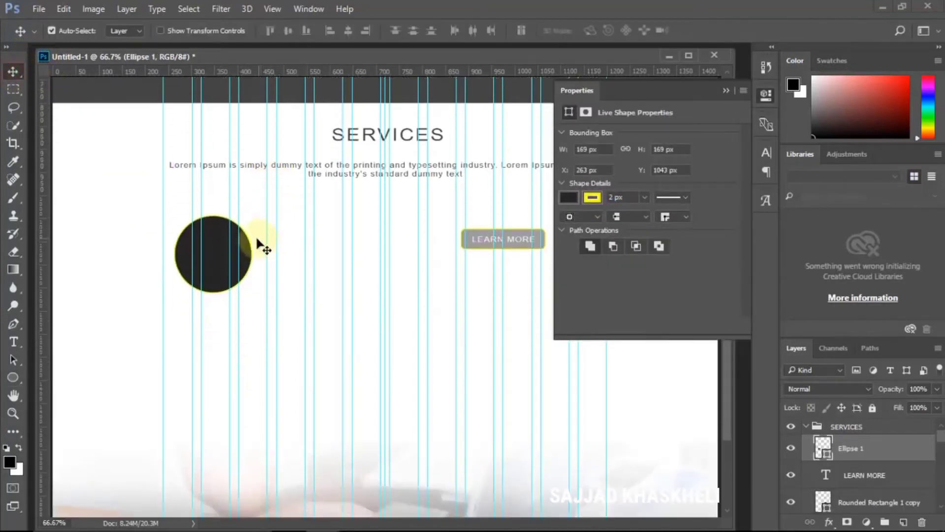
pyautogui.scroll(8, 266, 251)
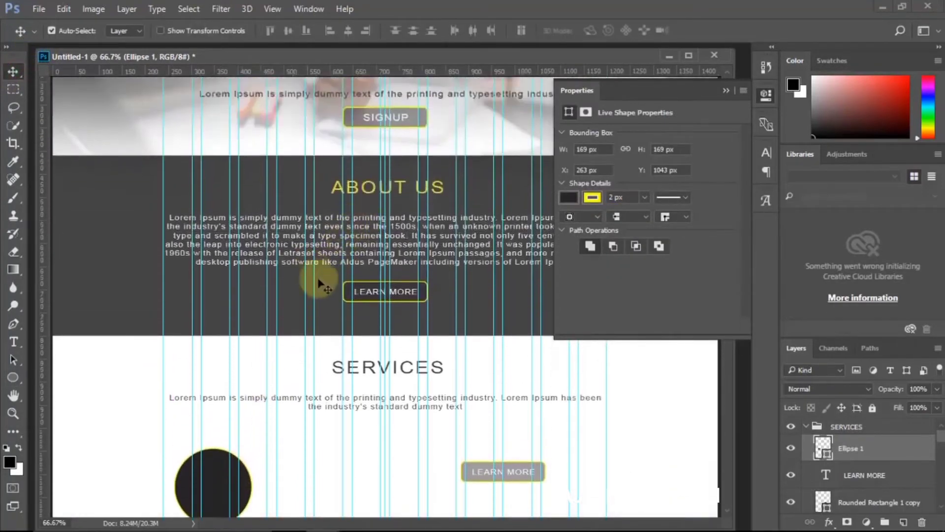
pyautogui.scroll(-5, 320, 284)
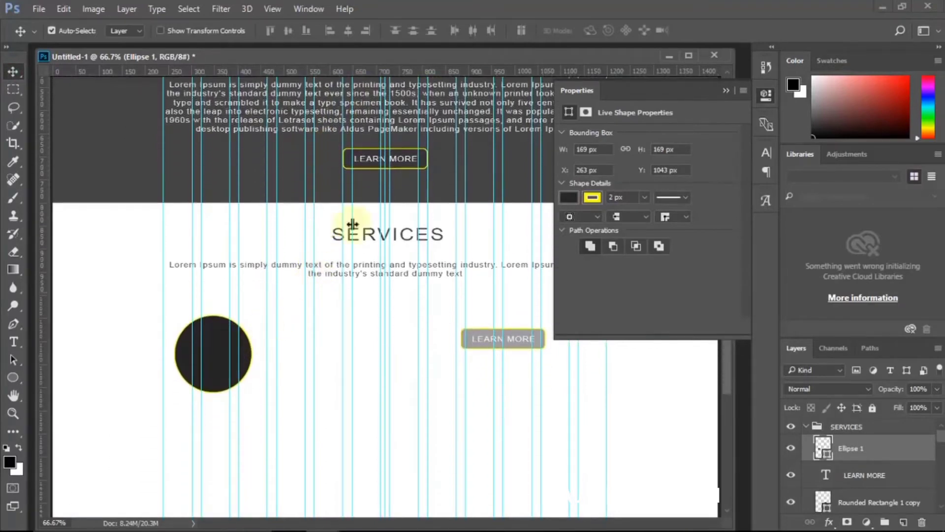
pyautogui.scroll(8, 365, 214)
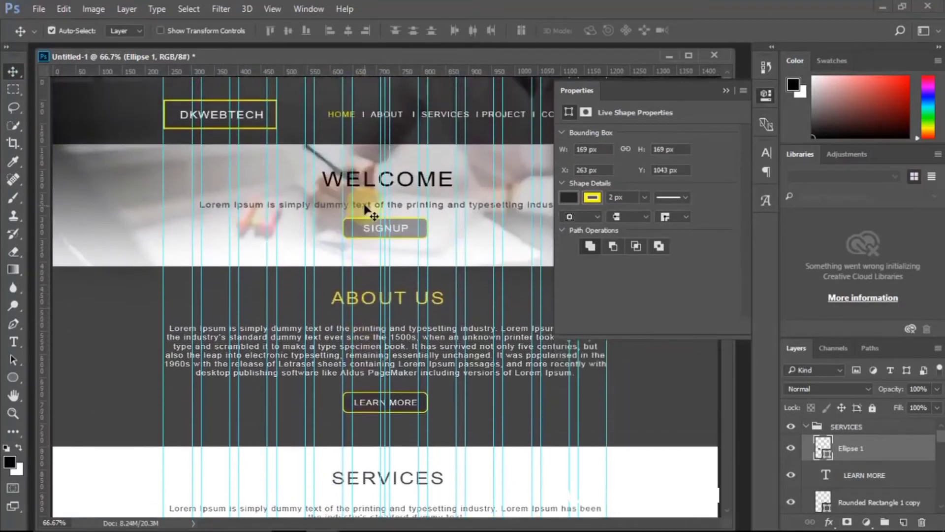
pyautogui.scroll(-11, 367, 211)
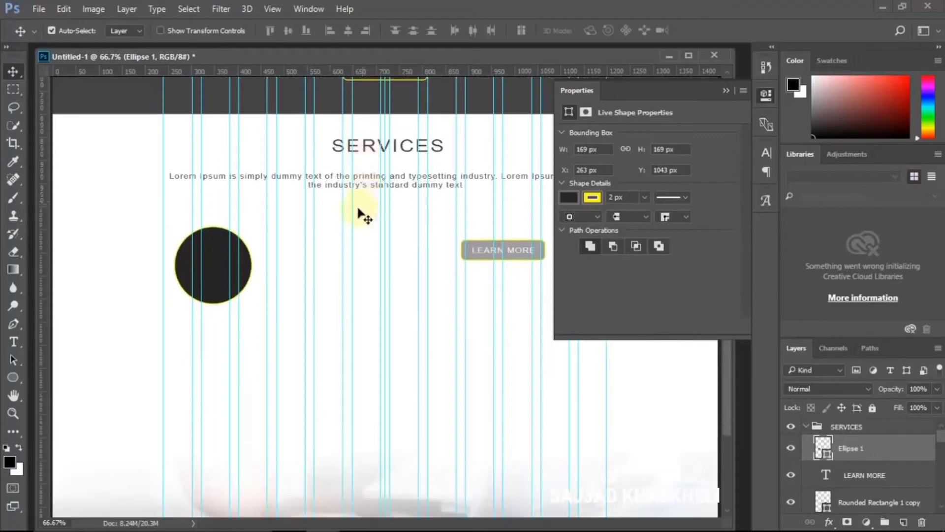
pyautogui.moveTo(220, 260); pyautogui.dragTo(220, 350)
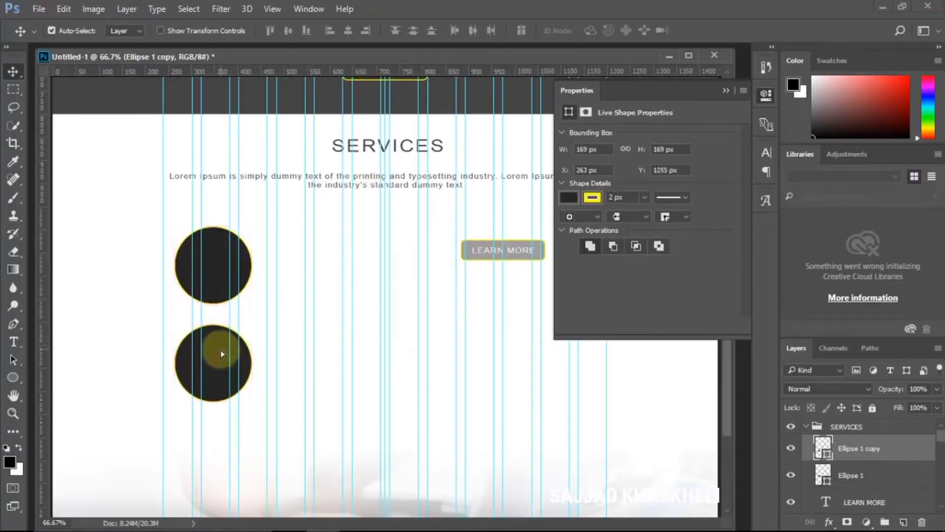
pyautogui.hotkey('ctrl', 't')
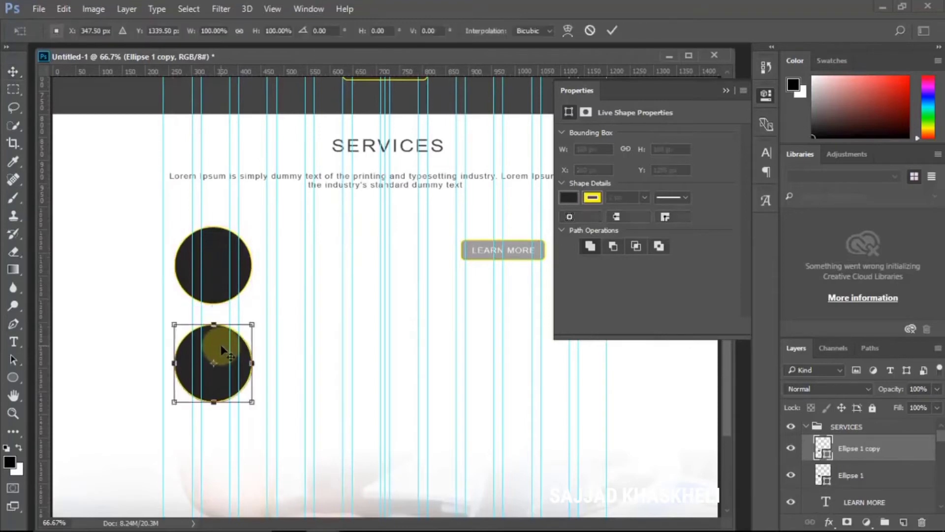
pyautogui.press('Up')
pyautogui.press('Up')
pyautogui.press('Up')
pyautogui.press('Up')
pyautogui.press('Up')
pyautogui.press('Up')
pyautogui.press('Up')
pyautogui.press('Up')
pyautogui.press('Up')
pyautogui.press('Up')
pyautogui.press('Up')
pyautogui.press('Up')
pyautogui.press('Up')
pyautogui.press('Return')
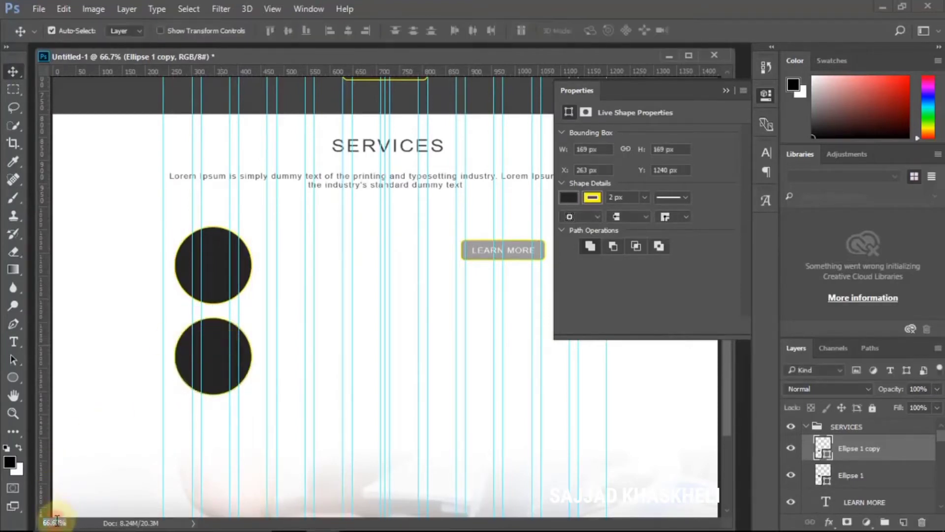
# Step: Move the lower circle up closer to the upper one, to a Y position of about 1223 px, and widen the document window
pyautogui.press('Return')
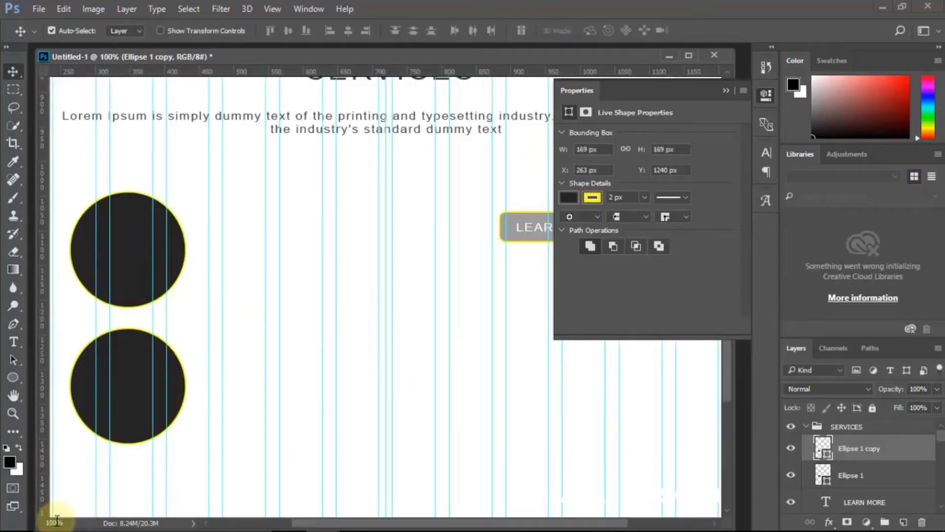
pyautogui.moveTo(347, 525); pyautogui.dragTo(305, 524)
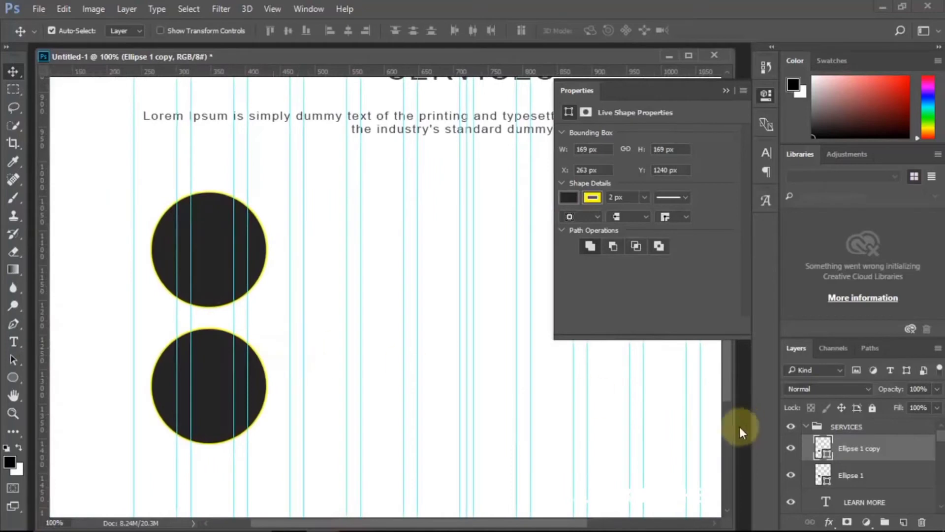
pyautogui.moveTo(737, 428); pyautogui.dragTo(831, 423)
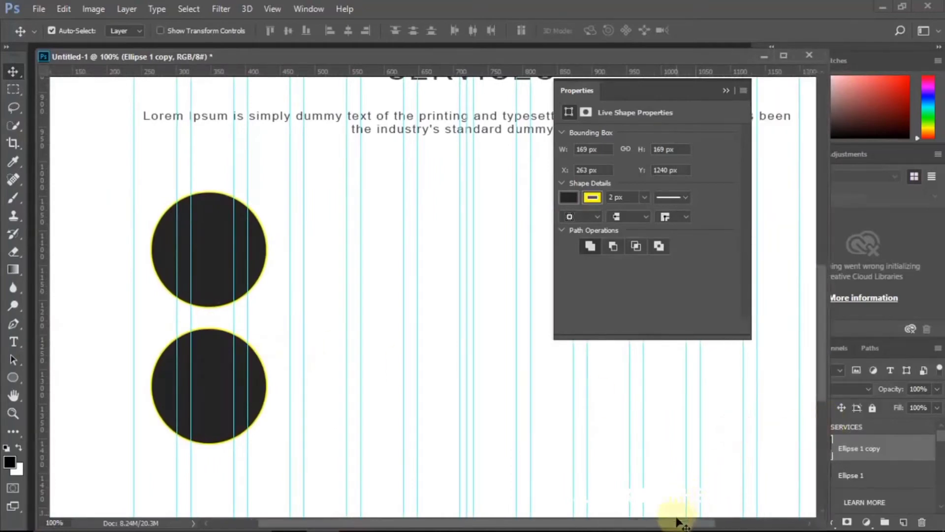
pyautogui.moveTo(682, 526)
pyautogui.mouseDown()
pyautogui.moveTo(715, 526)
pyautogui.moveTo(697, 525)
pyautogui.mouseUp()
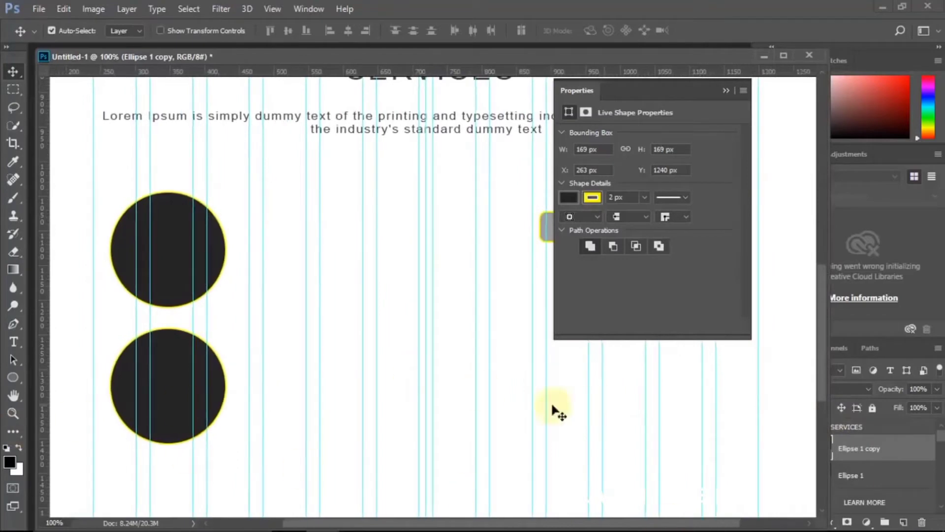
pyautogui.moveTo(174, 364); pyautogui.dragTo(170, 349)
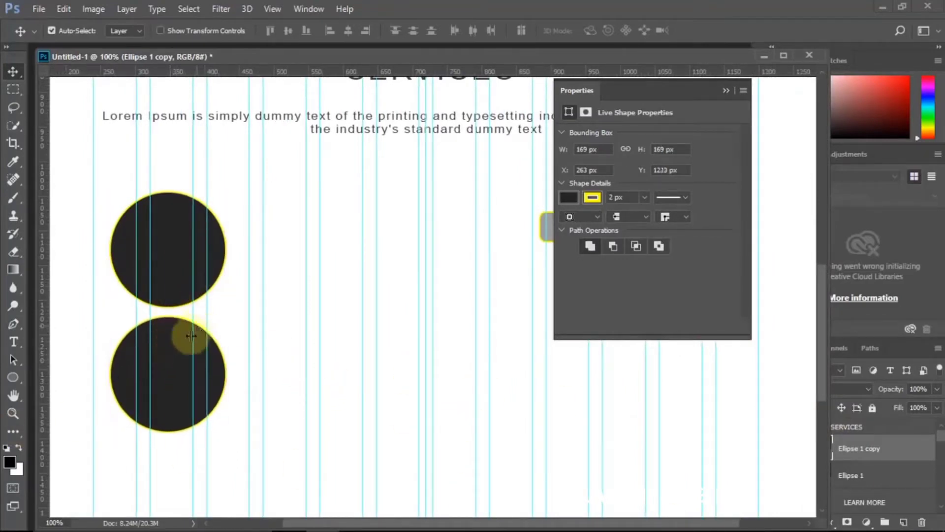
# Step: Review the whole homepage layout from the header to the bottom photo, with the Properties panel collapsed for an unobstructed view
pyautogui.scroll(-3, 187, 344)
pyautogui.scroll(3, 185, 355)
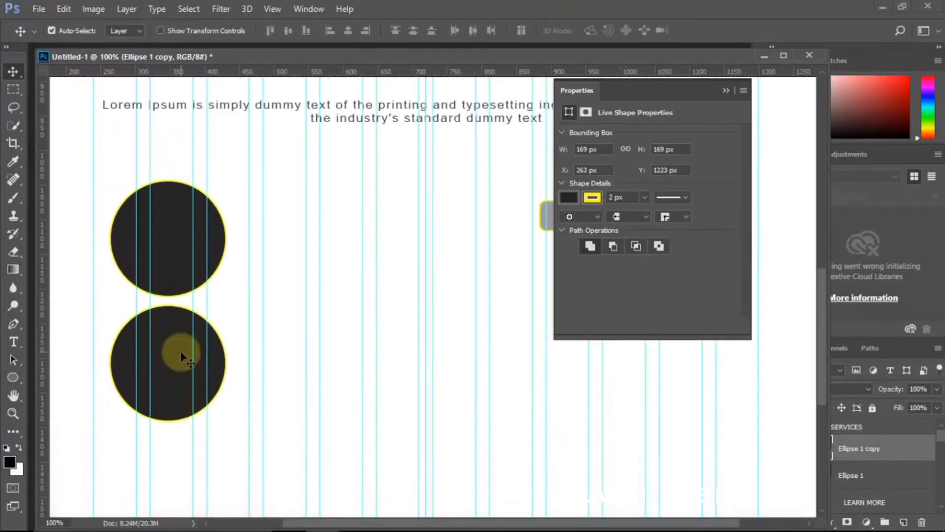
pyautogui.scroll(-4, 179, 354)
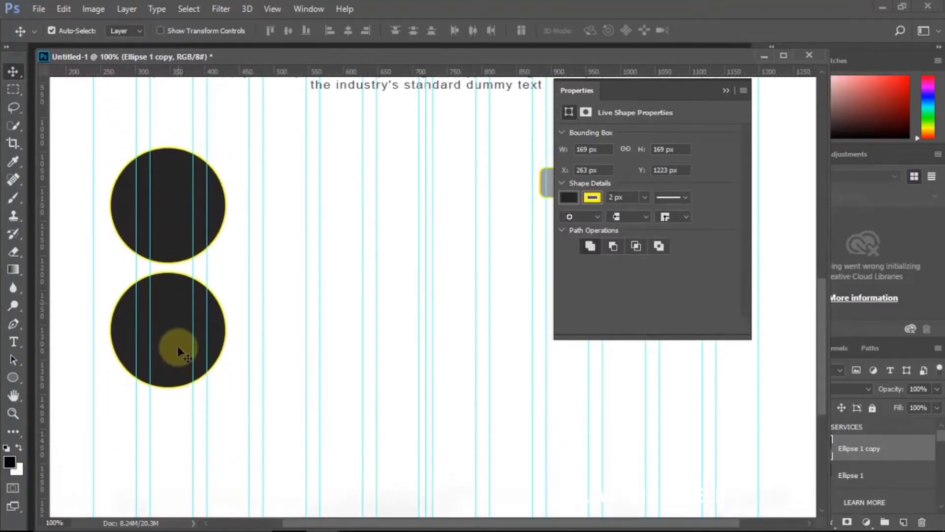
pyautogui.scroll(-2, 172, 245)
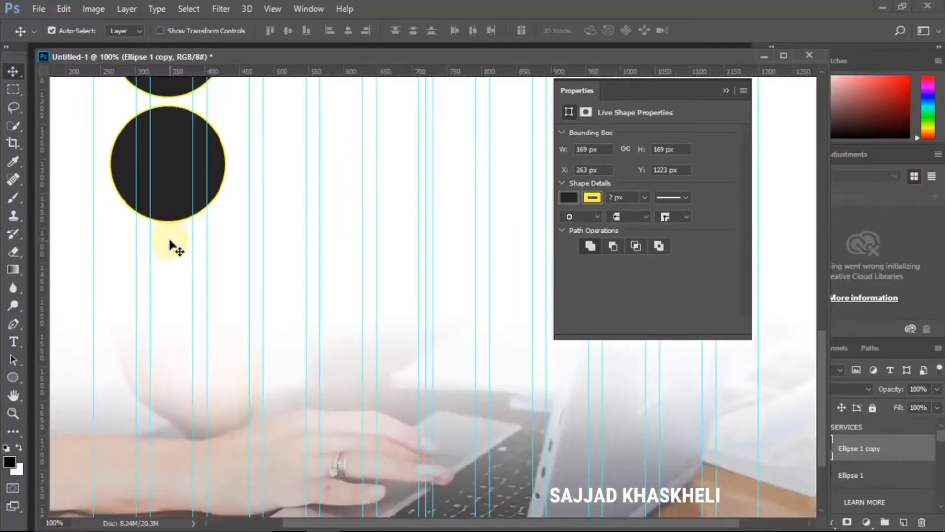
pyautogui.scroll(6, 170, 247)
pyautogui.scroll(10, 182, 271)
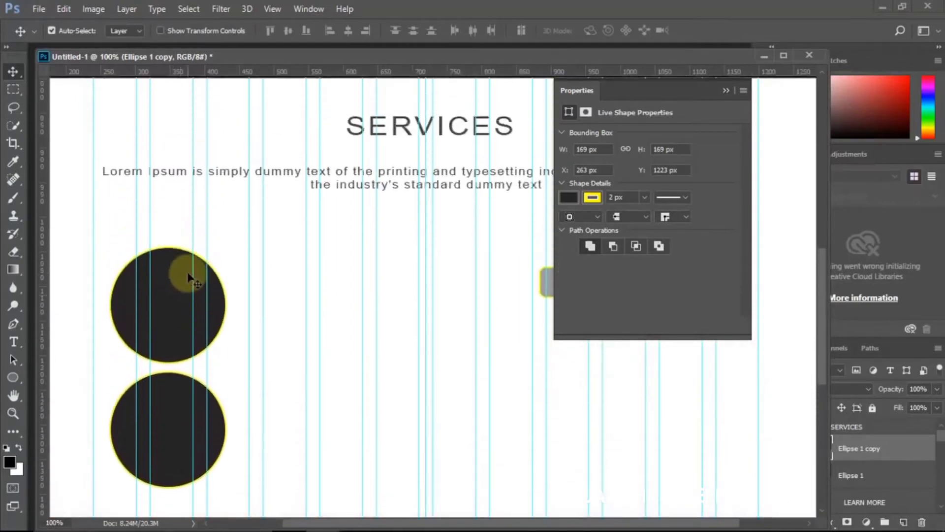
pyautogui.scroll(5, 204, 286)
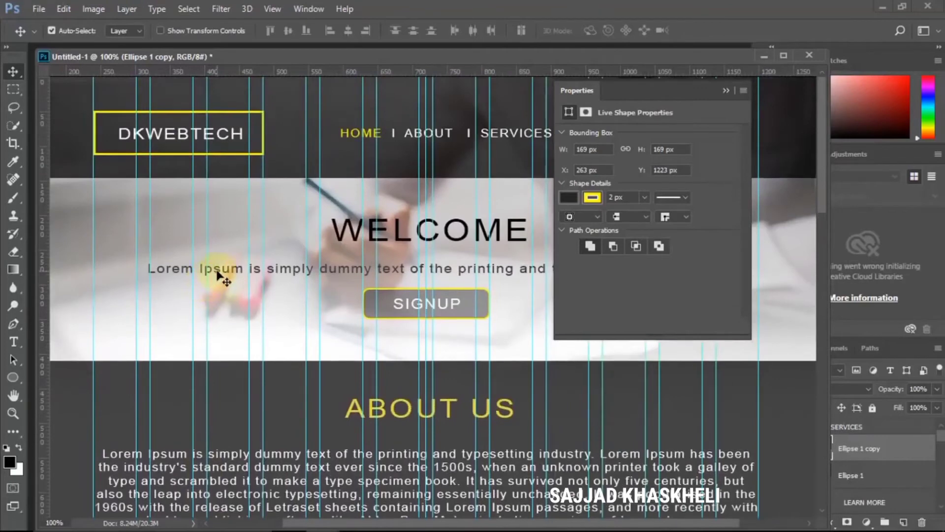
pyautogui.click(723, 91)
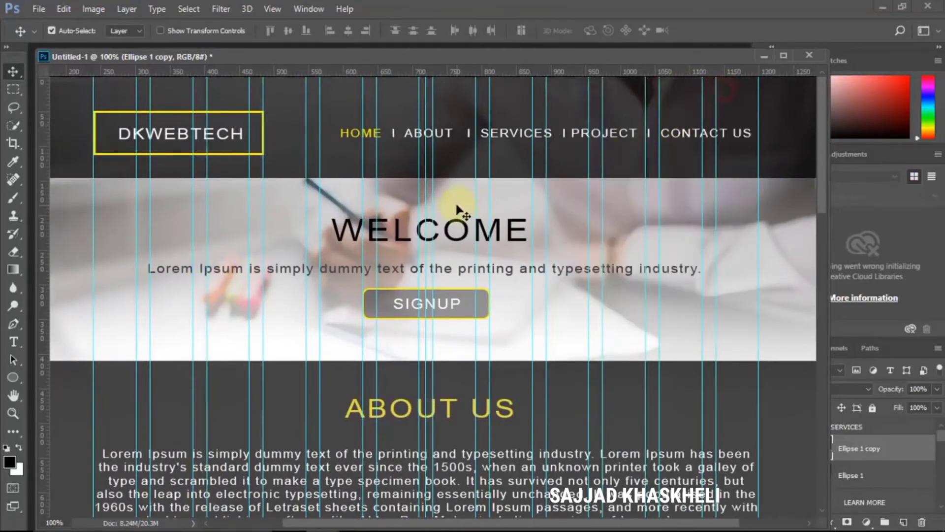
pyautogui.scroll(-9, 461, 211)
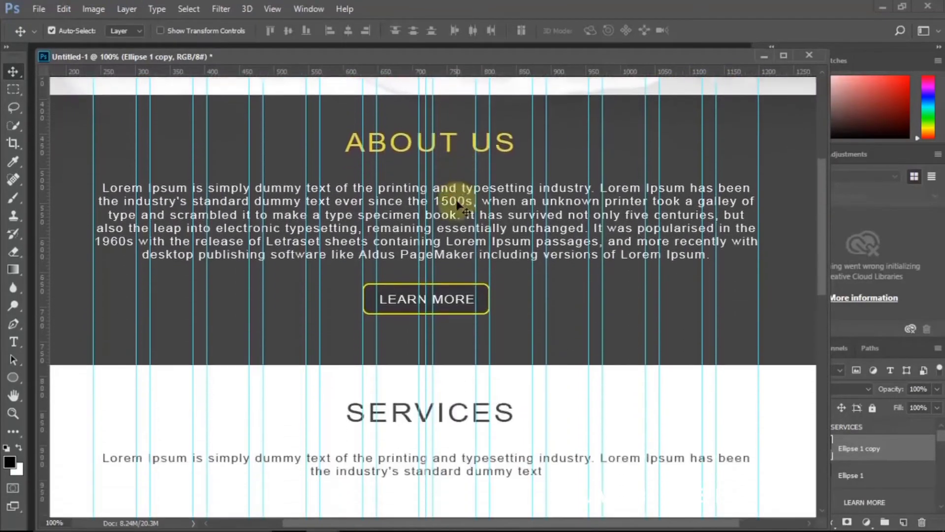
pyautogui.scroll(-10, 460, 206)
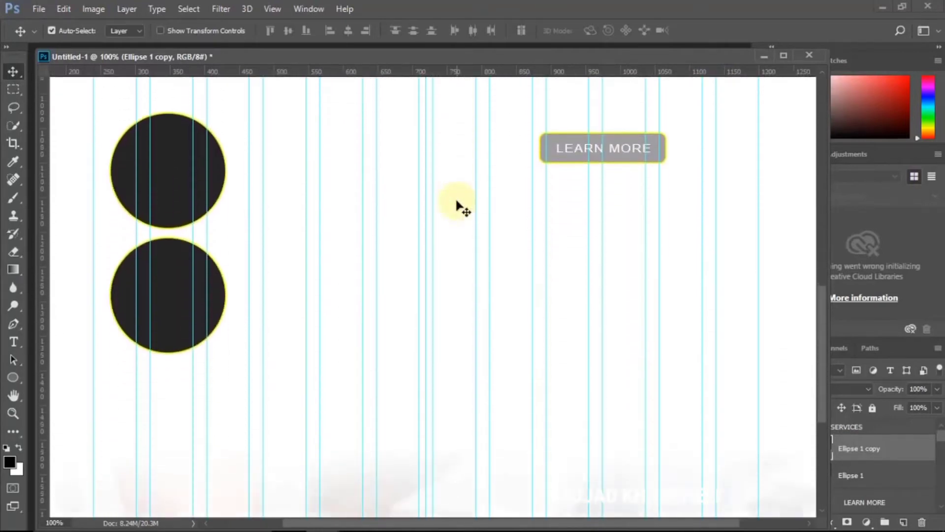
pyautogui.scroll(-3, 461, 207)
pyautogui.scroll(4, 460, 207)
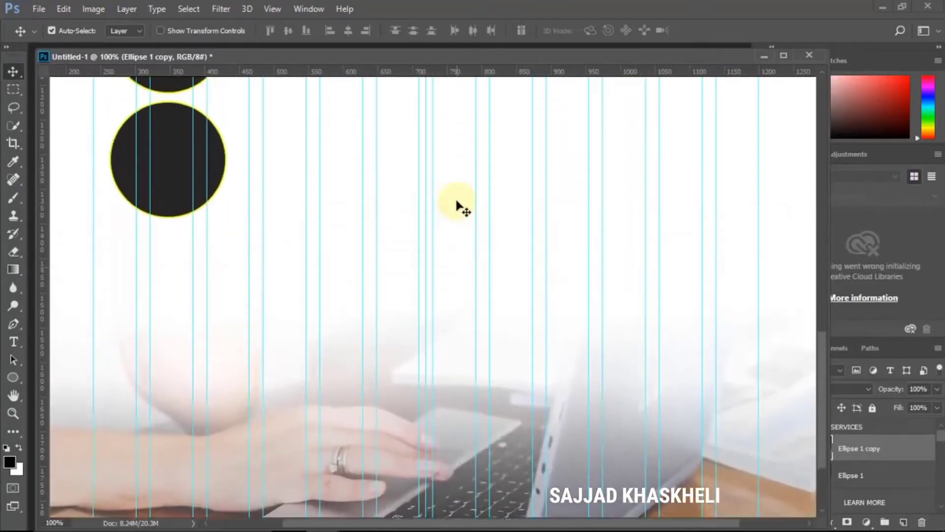
# Step: Select the LEARN MORE button text on the canvas and move the document window aside to uncover the layer list
pyautogui.scroll(2, 460, 206)
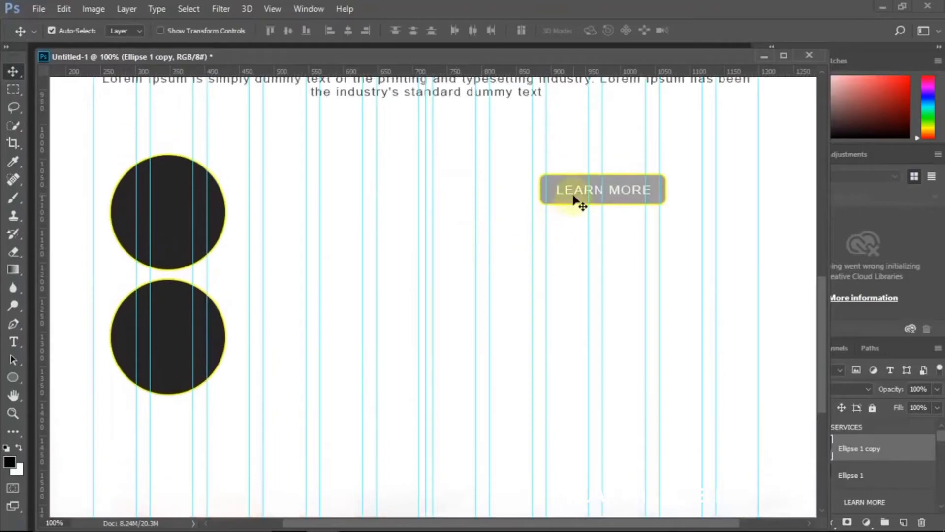
pyautogui.click(573, 193)
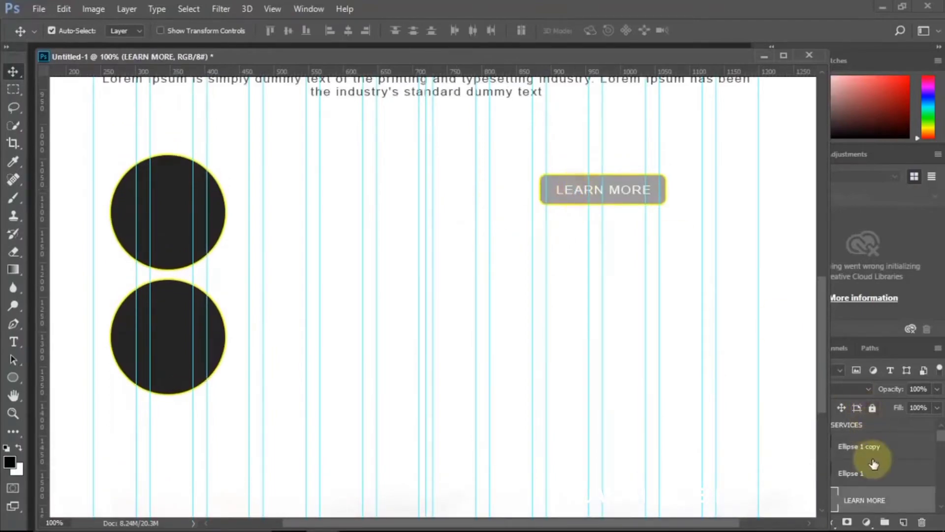
pyautogui.moveTo(714, 59); pyautogui.dragTo(696, 62)
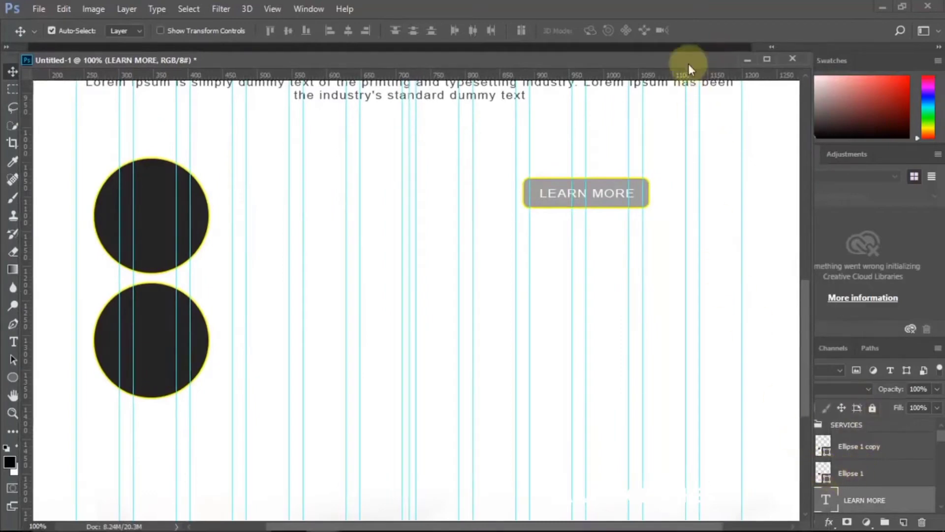
pyautogui.moveTo(685, 61); pyautogui.dragTo(647, 63)
pyautogui.scroll(-2, 891, 478)
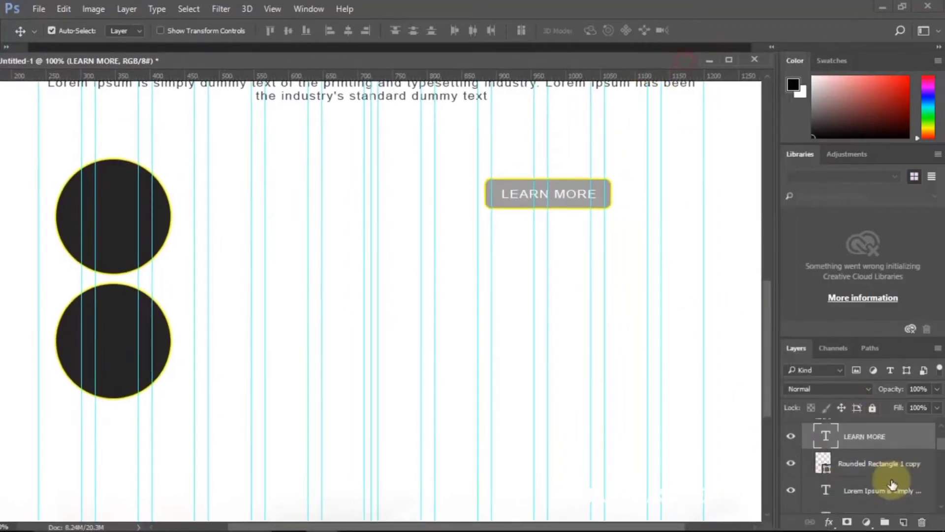
# Step: Group the LEARN MORE text with its rounded rectangle under the name BUTTON and hide the group
pyautogui.click(790, 465)
pyautogui.click(790, 465)
pyautogui.click(791, 436)
pyautogui.click(790, 437)
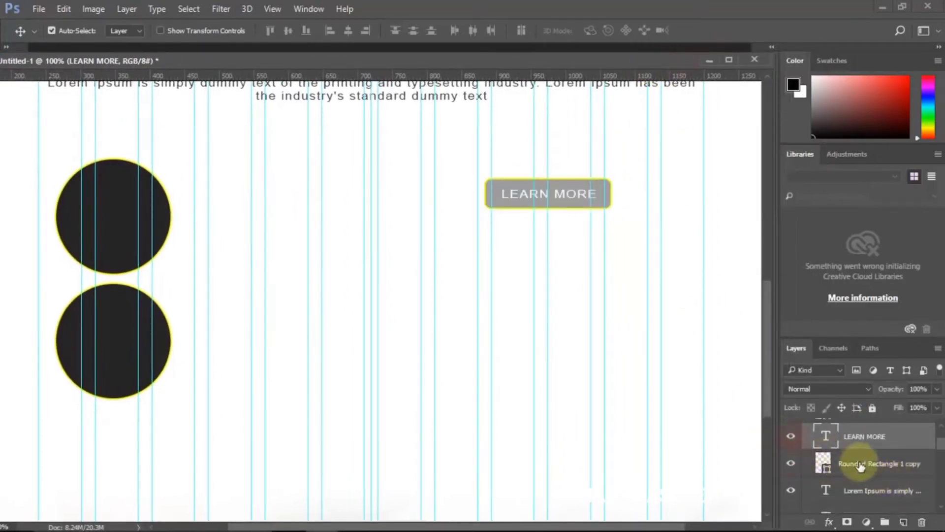
pyautogui.click(860, 464)
pyautogui.hotkey('ctrl', 'g')
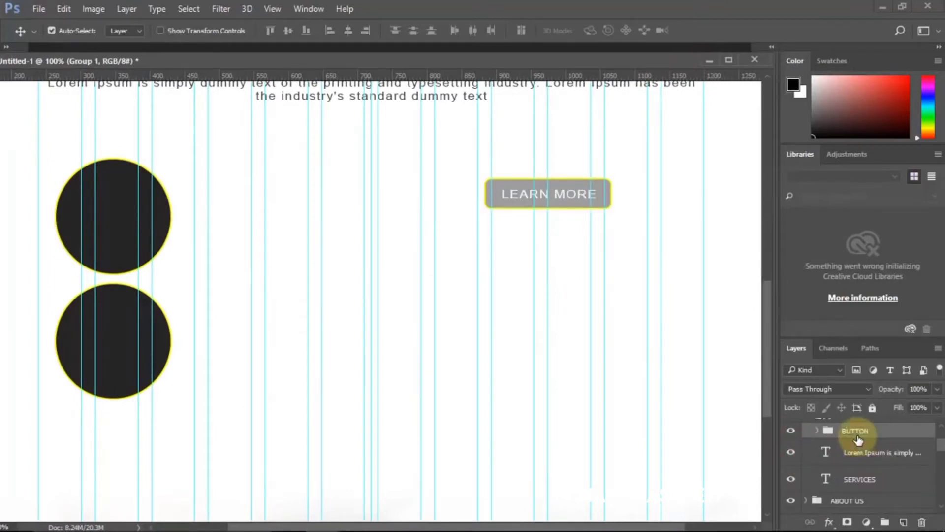
pyautogui.click(791, 431)
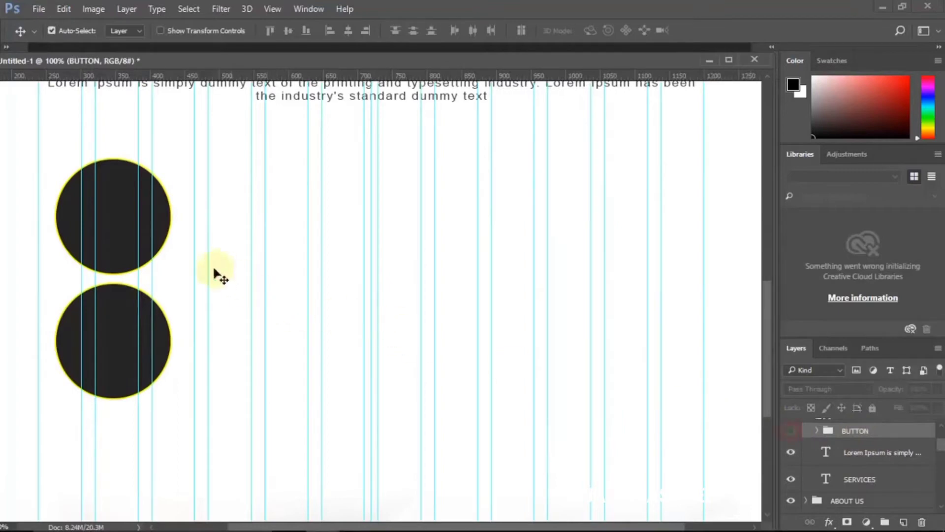
# Step: Delete the lower circle and scale the remaining one down proportionally to about 117 px in diameter
pyautogui.click(127, 331)
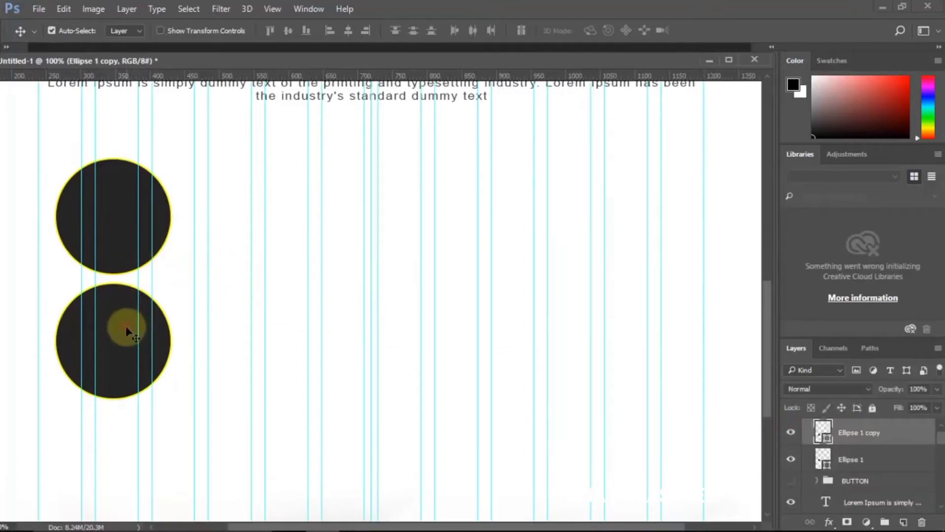
pyautogui.press('Delete')
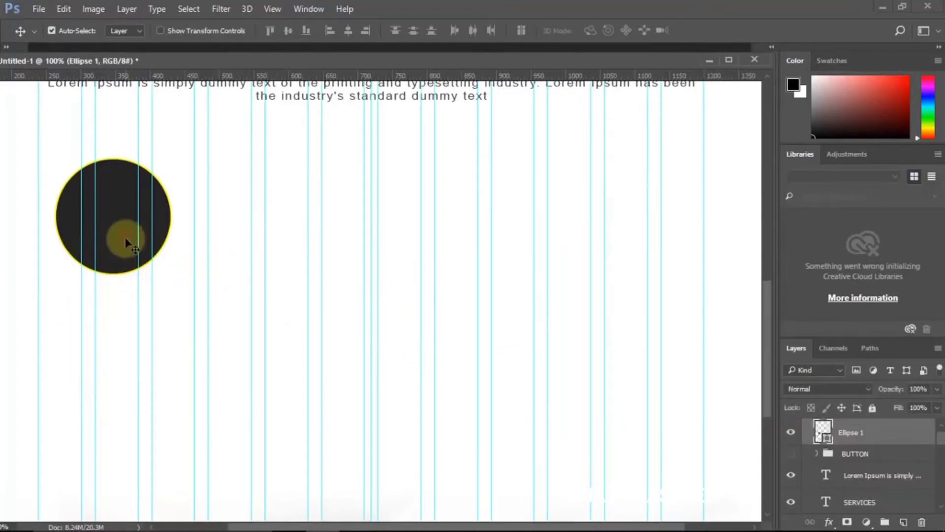
pyautogui.hotkey('ctrl', 't')
pyautogui.moveTo(170, 277); pyautogui.dragTo(129, 244)
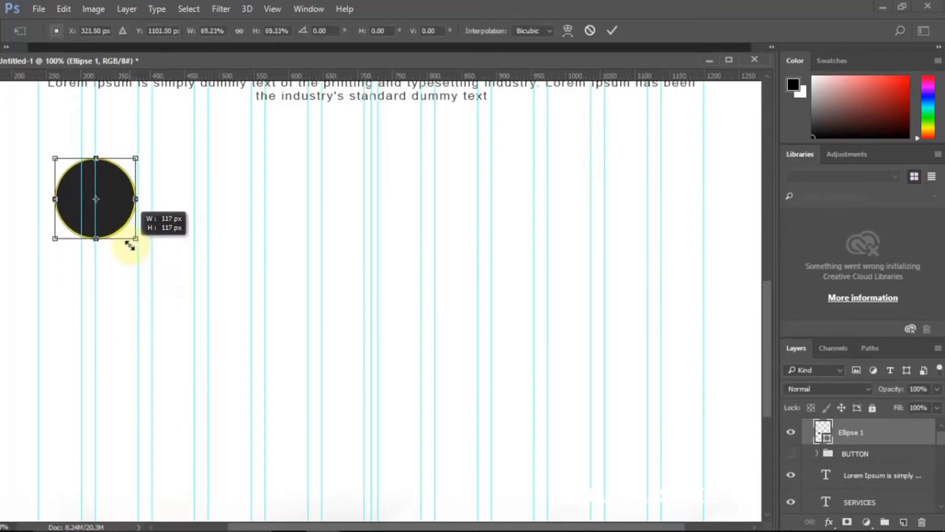
# Step: Reposition the resized circle below the Services paragraph and duplicate it into a horizontal row of four circles
pyautogui.scroll(5, 157, 236)
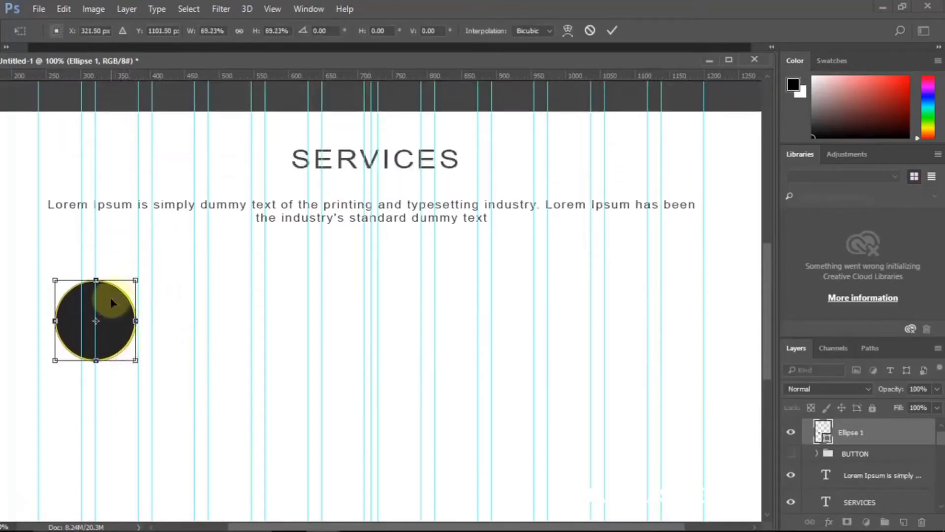
pyautogui.moveTo(113, 302); pyautogui.dragTo(395, 318)
pyautogui.press('Return')
pyautogui.moveTo(341, 306); pyautogui.dragTo(458, 303)
# Step: Select all four circle layers and move the row together so that it sits centred under the Services paragraph
pyautogui.scroll(-1, 856, 501)
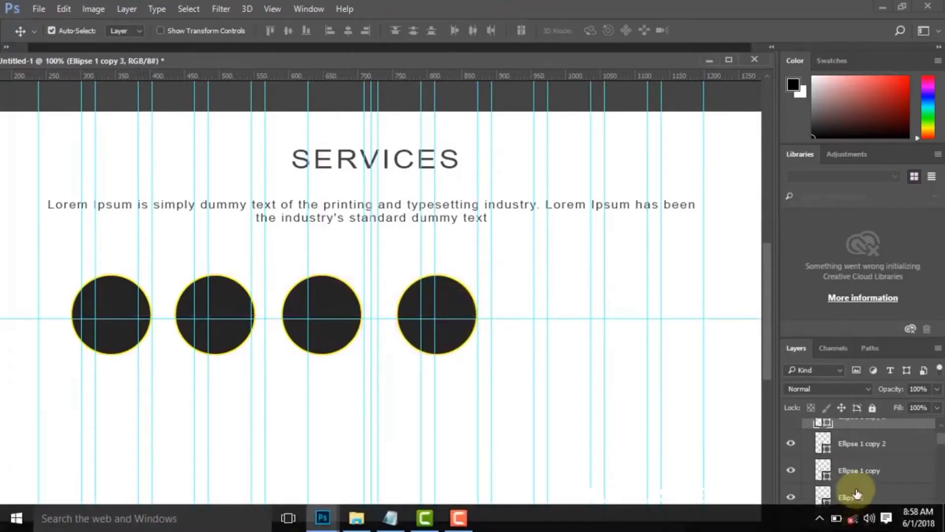
pyautogui.keyDown('shift'); pyautogui.click(860, 472); pyautogui.keyUp('shift')
pyautogui.scroll(2, 860, 480)
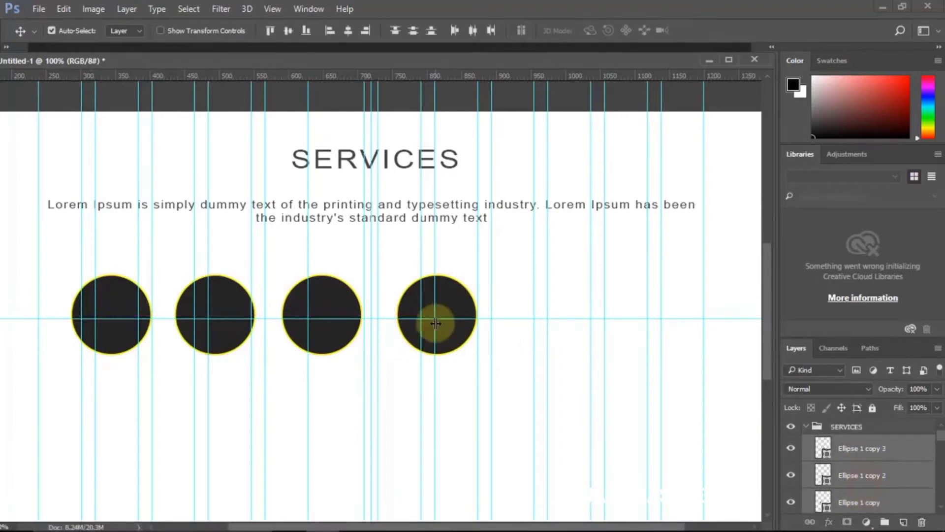
pyautogui.moveTo(449, 326); pyautogui.dragTo(542, 326)
pyautogui.hotkey('ctrl', 'z')
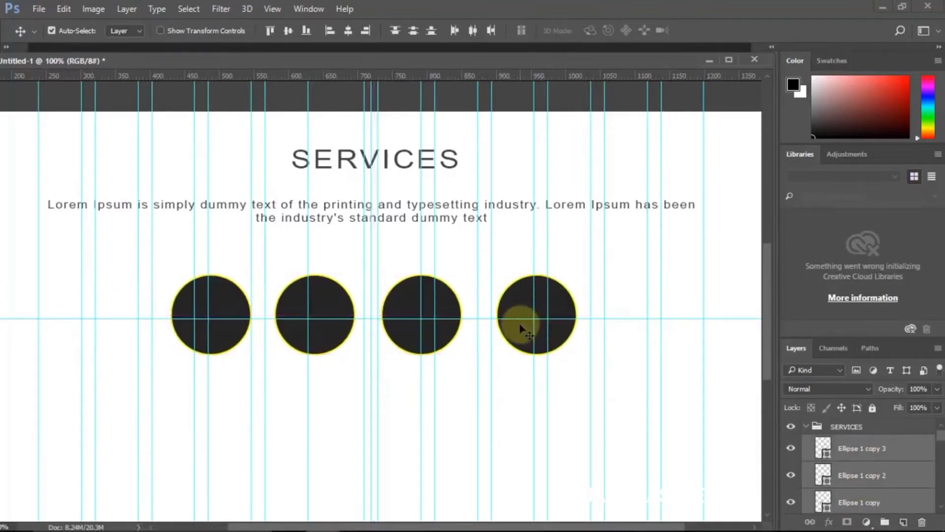
# Step: Duplicate the SERVICES heading below the first circle and scale the copy down proportionally to about 56%
pyautogui.scroll(-3, 518, 325)
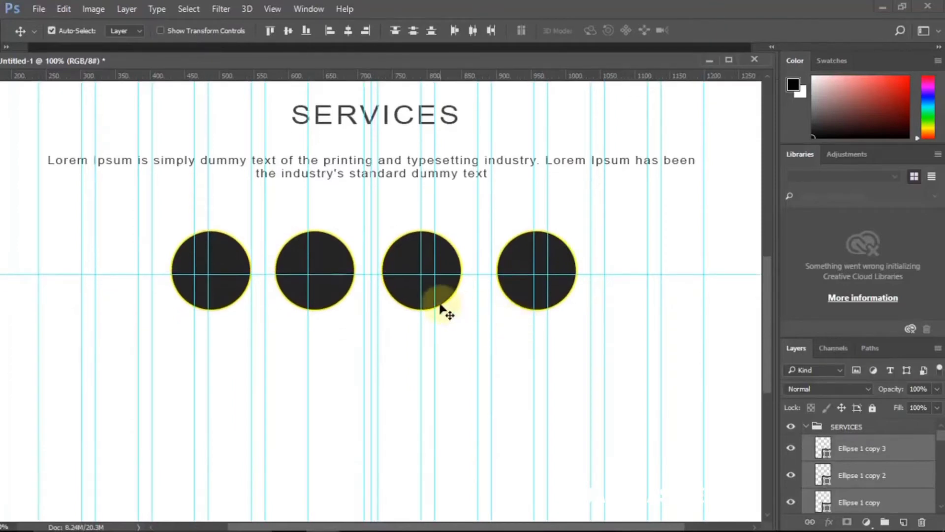
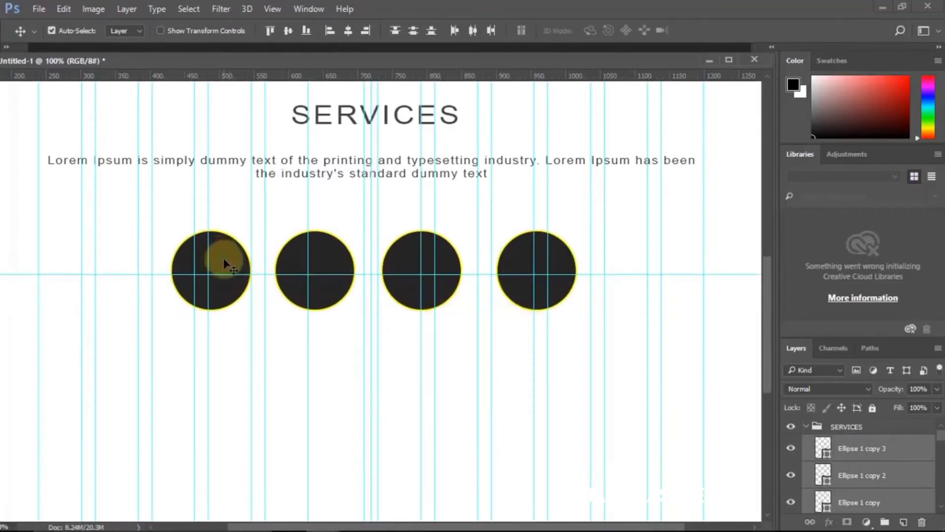
pyautogui.click(321, 117)
pyautogui.moveTo(326, 119); pyautogui.dragTo(143, 341)
pyautogui.hotkey('ctrl', 't')
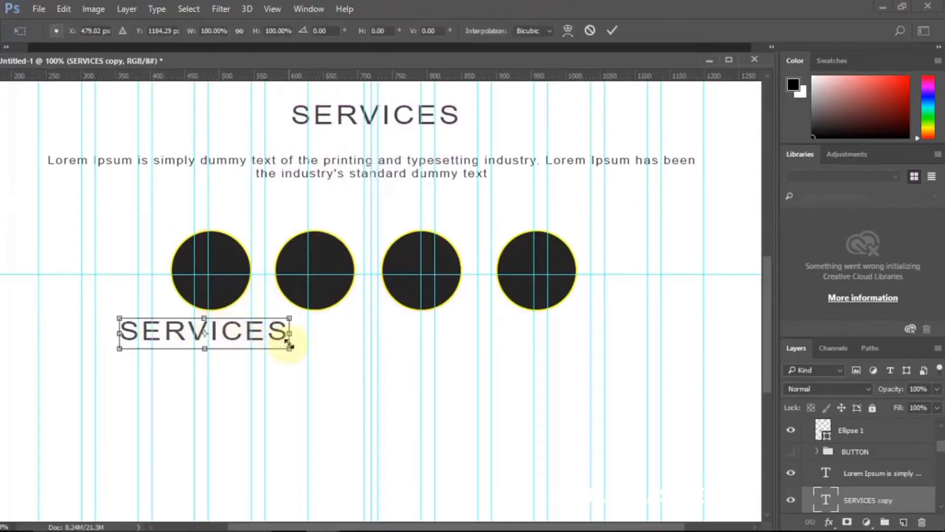
pyautogui.moveTo(289, 344); pyautogui.dragTo(233, 328)
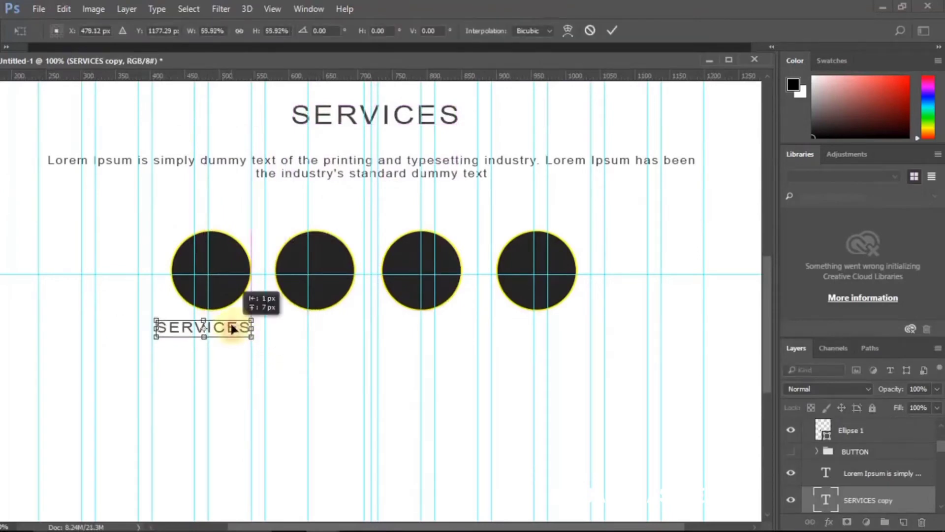
pyautogui.press('Return')
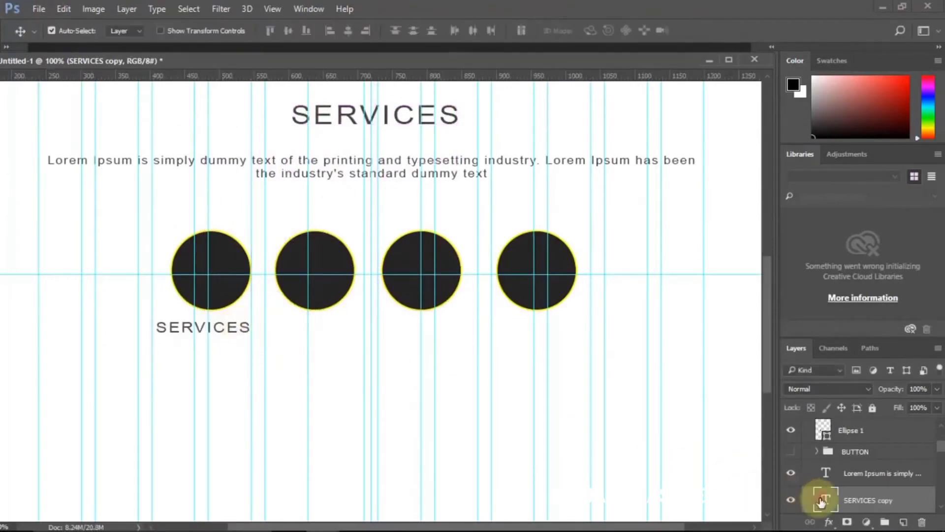
# Step: Replace the copied heading's text with "lOGO DESIGN" and return to the Move tool
pyautogui.doubleClick(822, 498)
pyautogui.press('BackSpace')
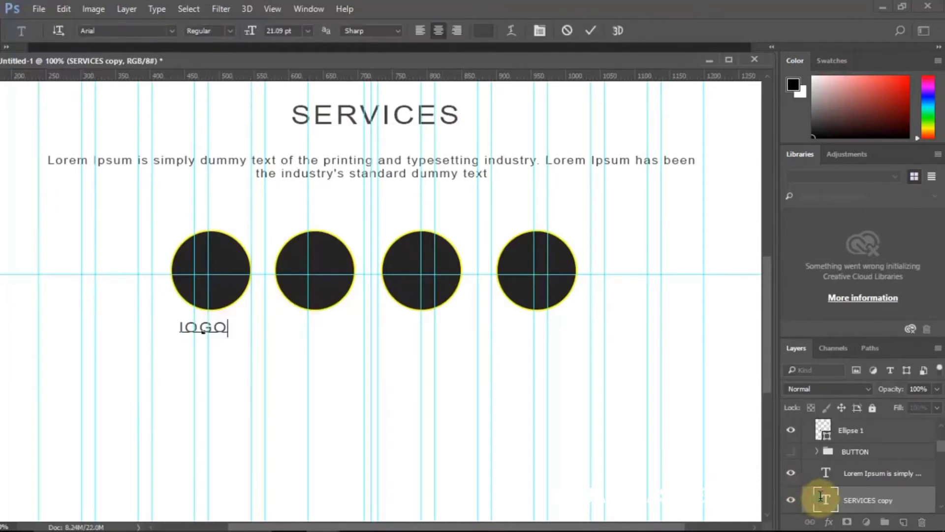
pyautogui.write('lOGO dES')
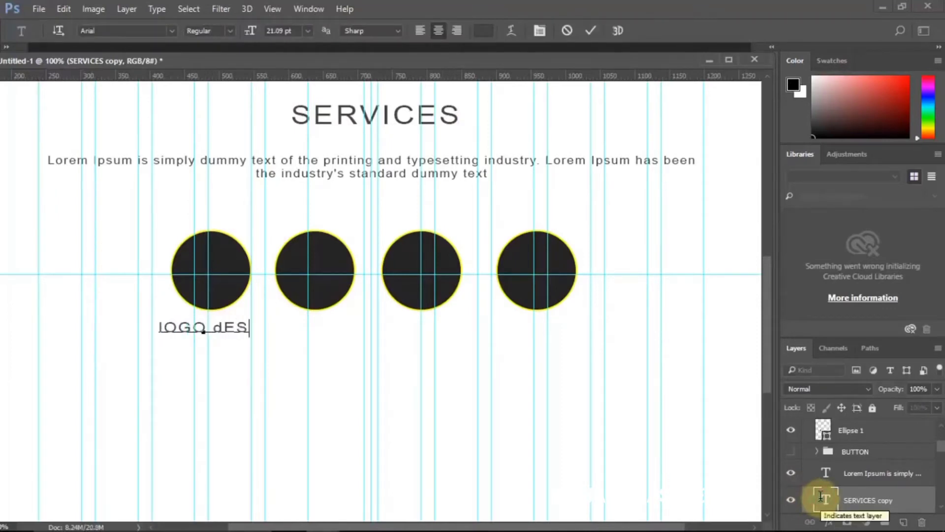
pyautogui.write('IGN')
pyautogui.press('BackSpace')
pyautogui.press('BackSpace')
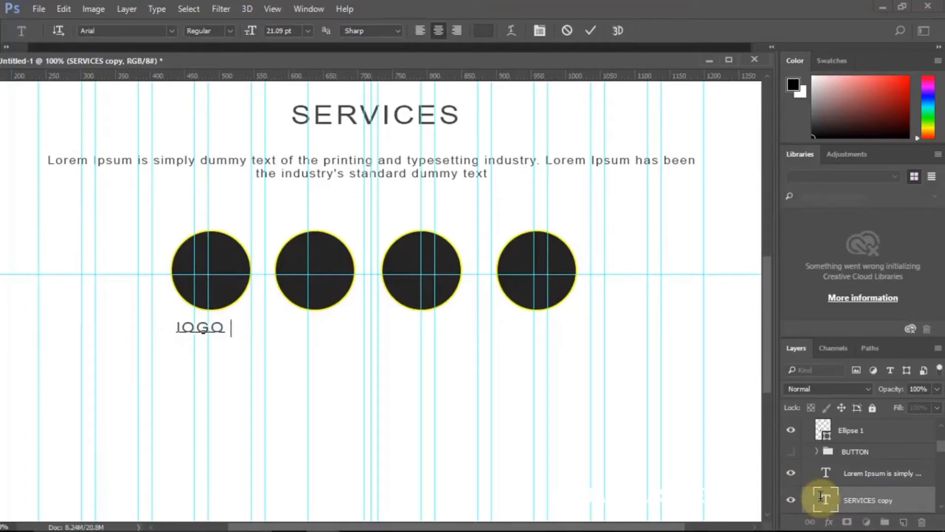
pyautogui.write('GN')
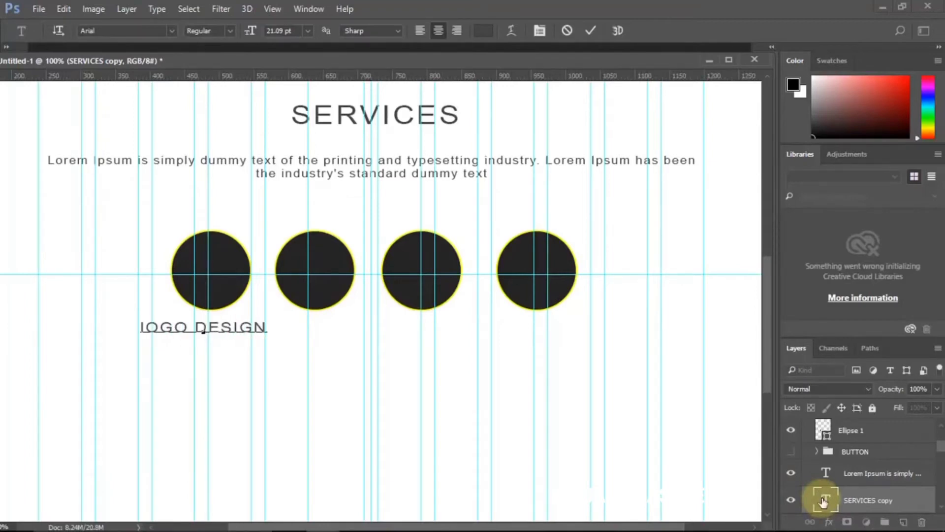
pyautogui.click(886, 472)
pyautogui.press('v')
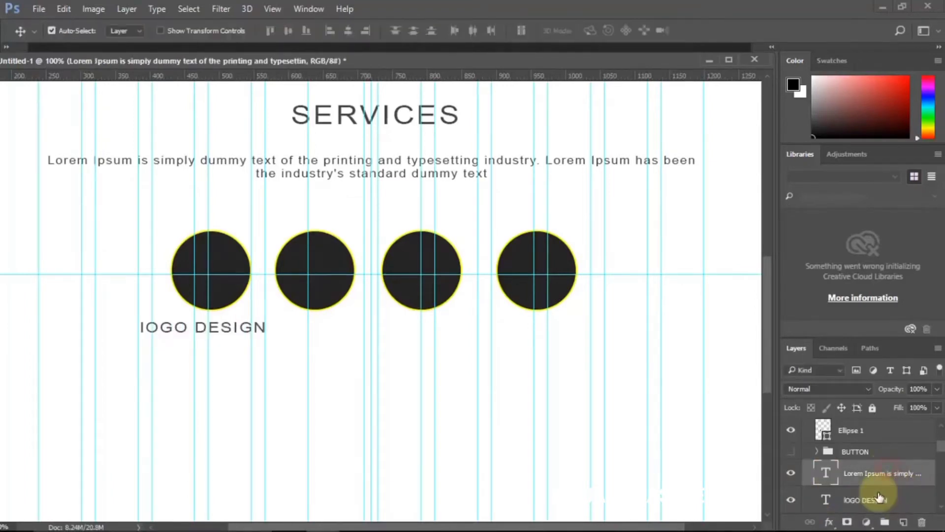
# Step: Correct the label's first letter to a capital L so that it reads LOGO DESIGN
pyautogui.click(879, 499)
pyautogui.doubleClick(825, 500)
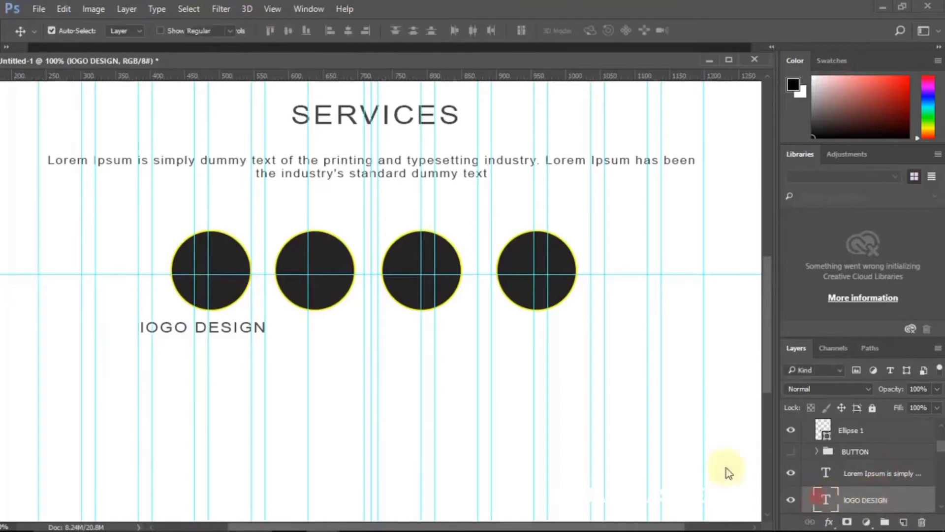
pyautogui.click(138, 321)
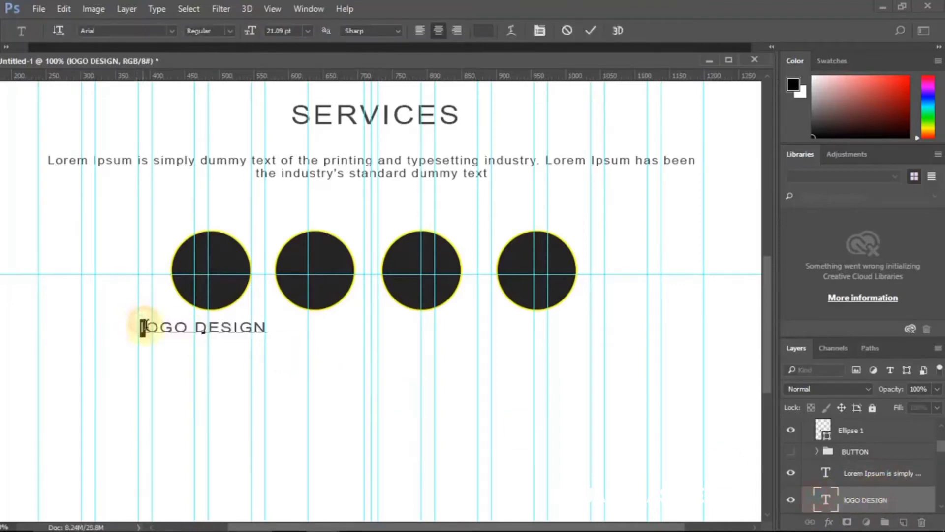
pyautogui.write('L')
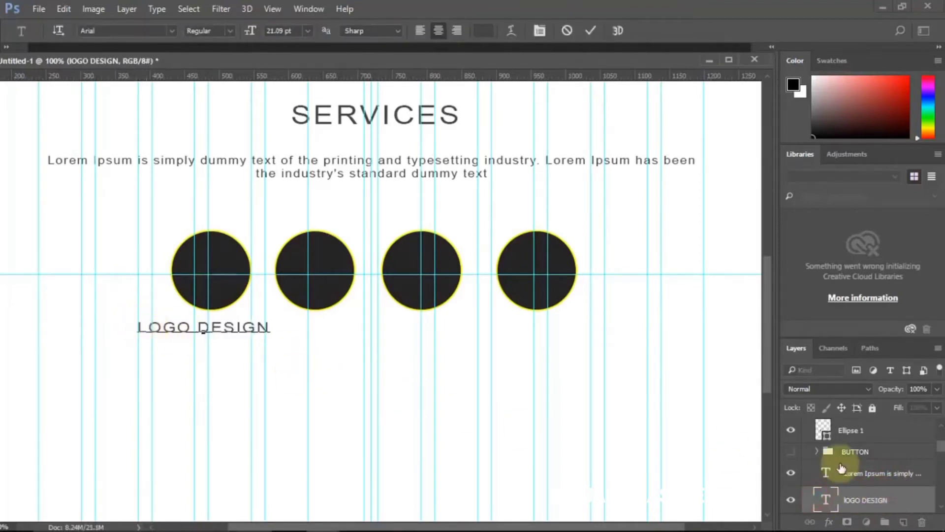
pyautogui.click(851, 497)
# Step: Scale the LOGO DESIGN label down to about 13.23 pt and place it directly beneath the first circle
pyautogui.hotkey('ctrl', 't')
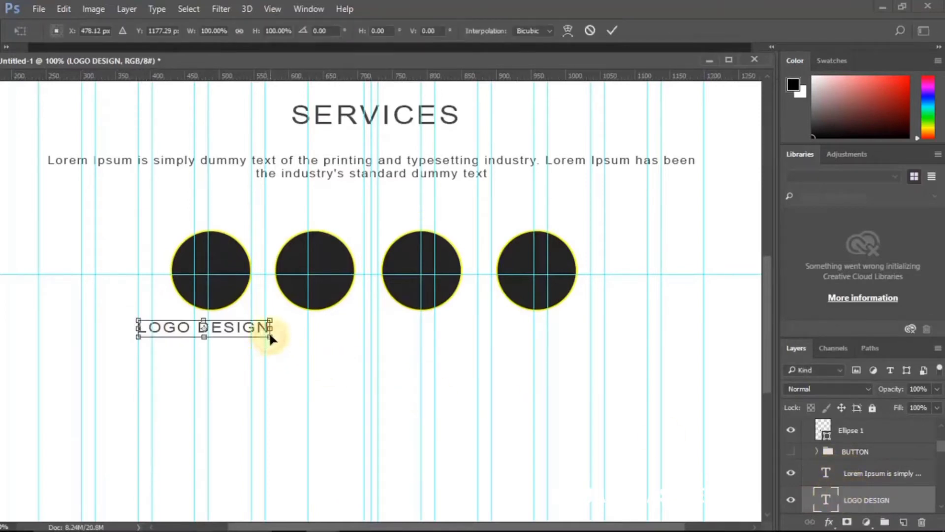
pyautogui.moveTo(270, 338); pyautogui.dragTo(229, 319)
pyautogui.press('Return')
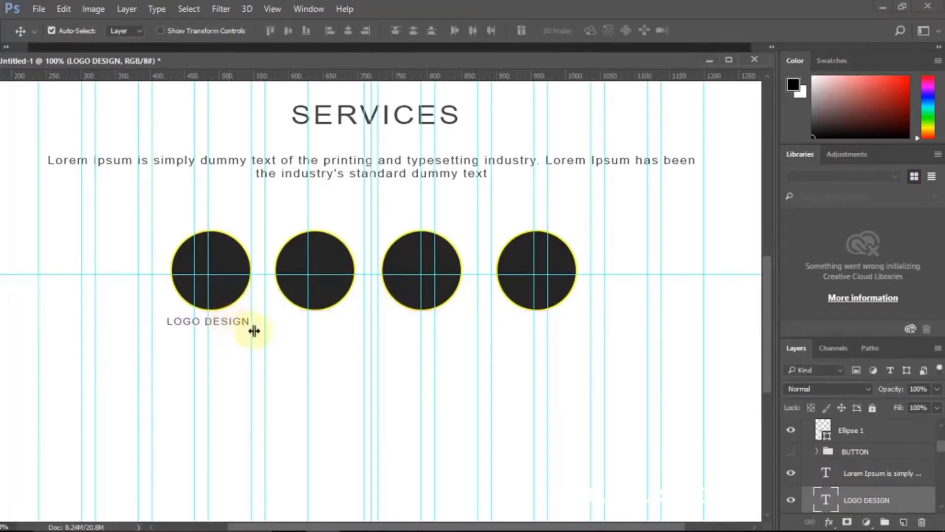
pyautogui.doubleClick(826, 500)
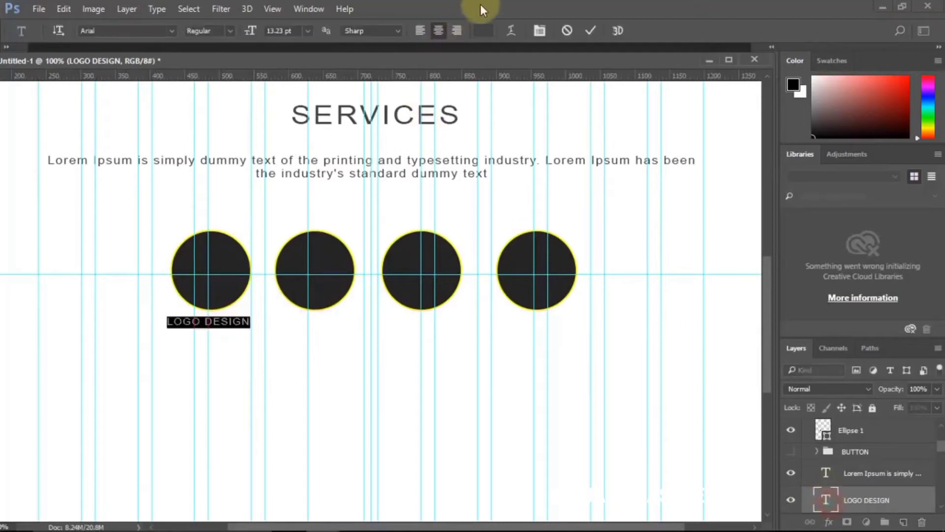
pyautogui.click(484, 31)
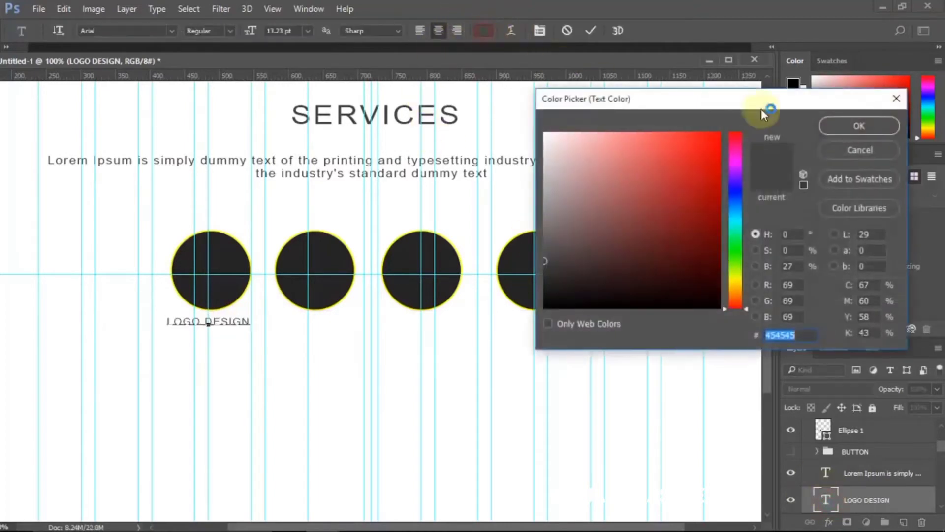
pyautogui.click(856, 148)
# Step: Switch to dummy.txt in Notepad, copy "Lorem Ipsum is simply dummy text of the printing and typesetting industry." and return to Photoshop
pyautogui.click(390, 517)
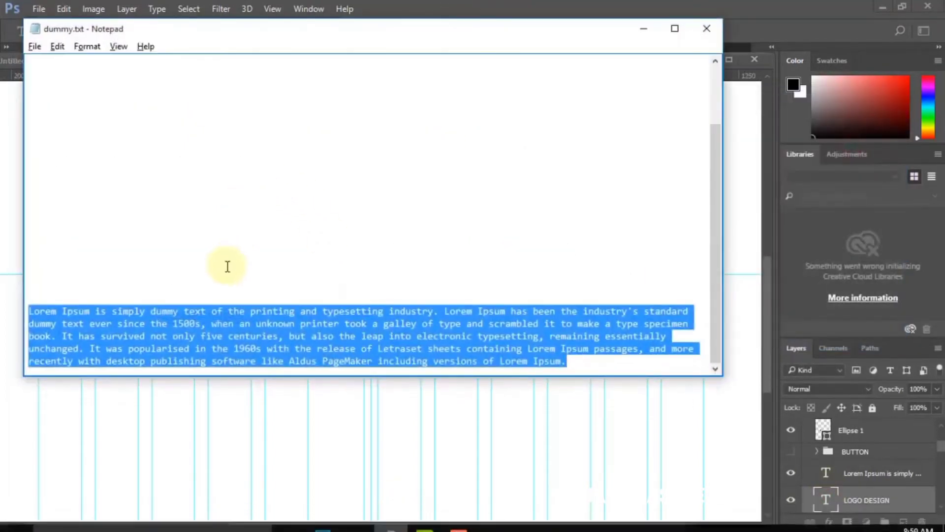
pyautogui.click(176, 323)
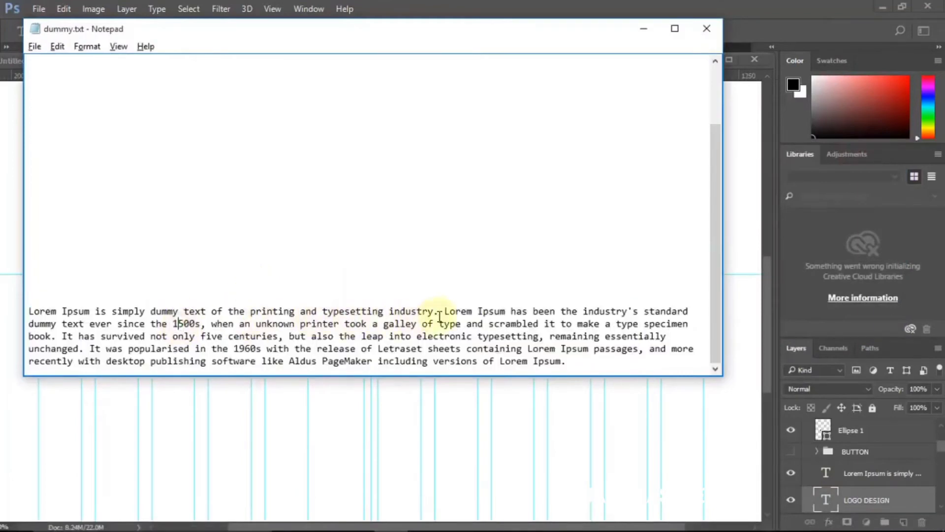
pyautogui.moveTo(440, 317); pyautogui.dragTo(10, 313)
pyautogui.hotkey('ctrl', 'c')
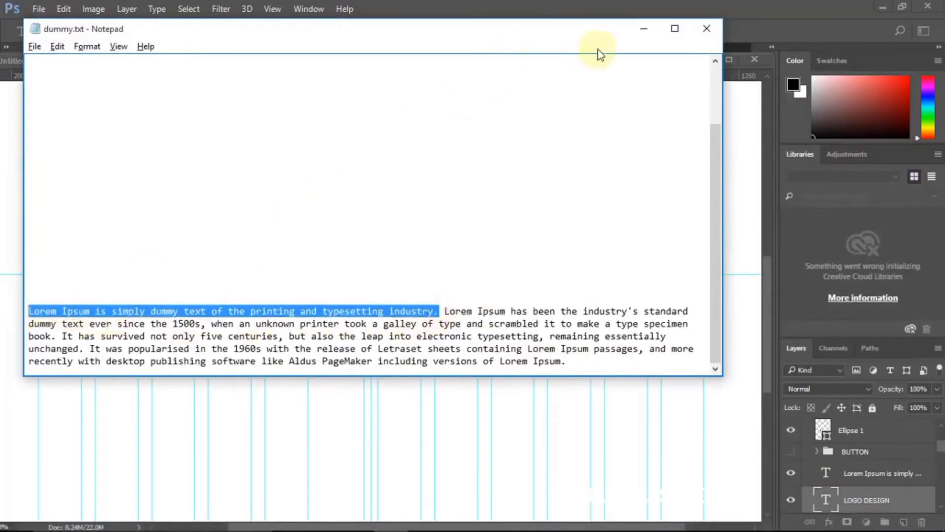
pyautogui.click(644, 28)
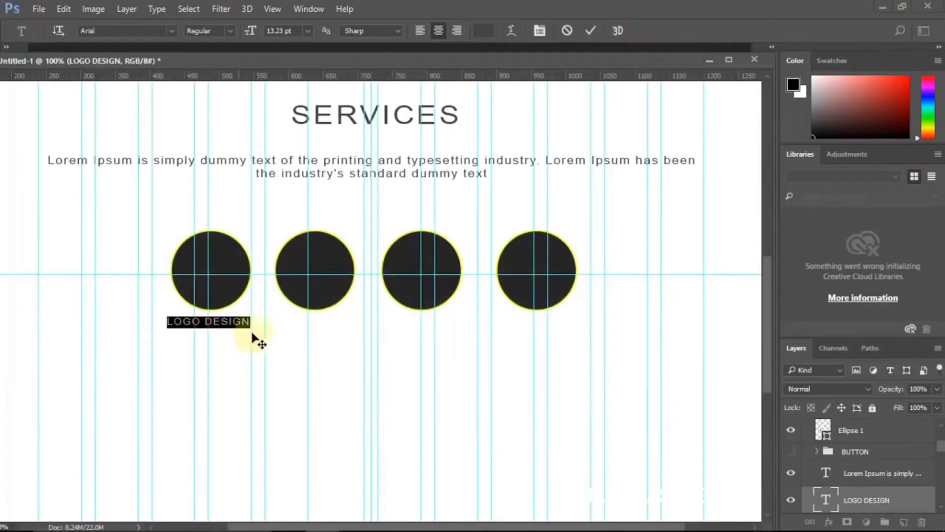
# Step: Draw a paragraph text box beneath the LOGO DESIGN label and paste the copied Lorem Ipsum sentence into it
pyautogui.click(867, 474)
pyautogui.press('v')
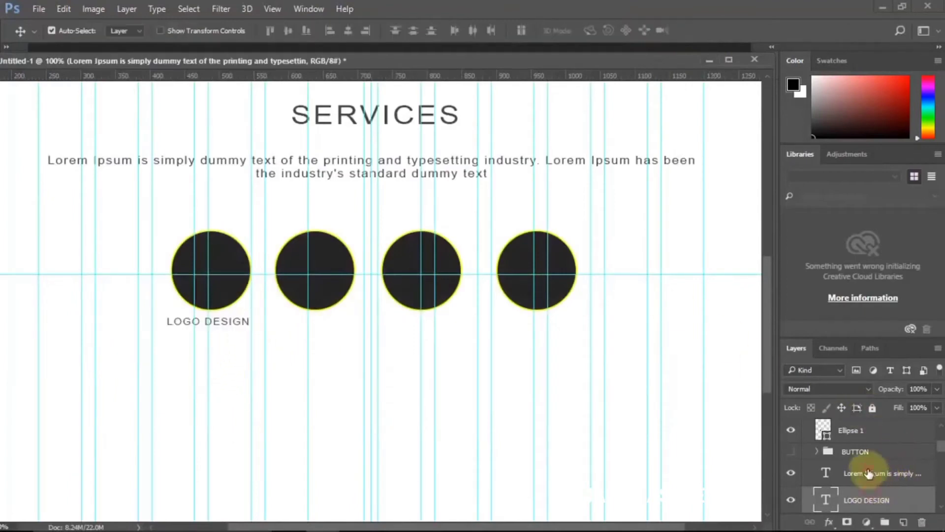
pyautogui.scroll(-1, 870, 516)
pyautogui.click(861, 499)
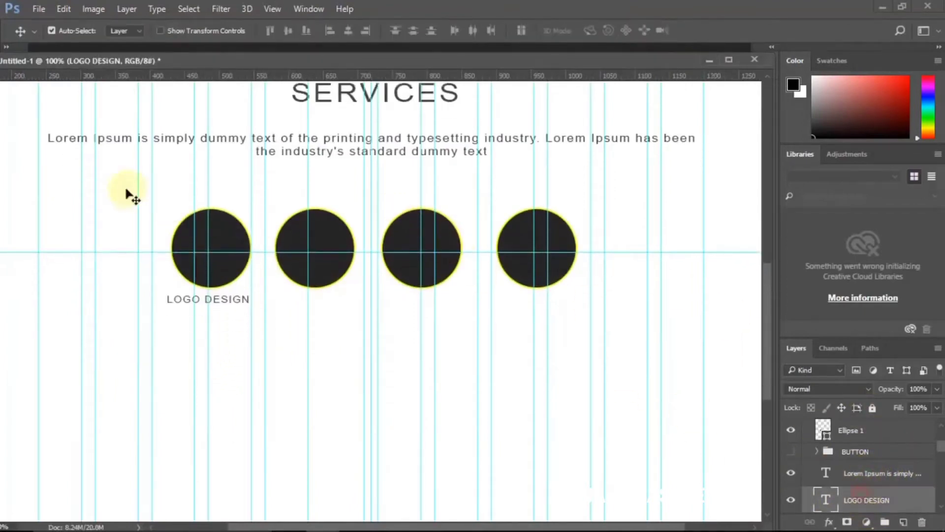
pyautogui.moveTo(226, 59); pyautogui.dragTo(292, 67)
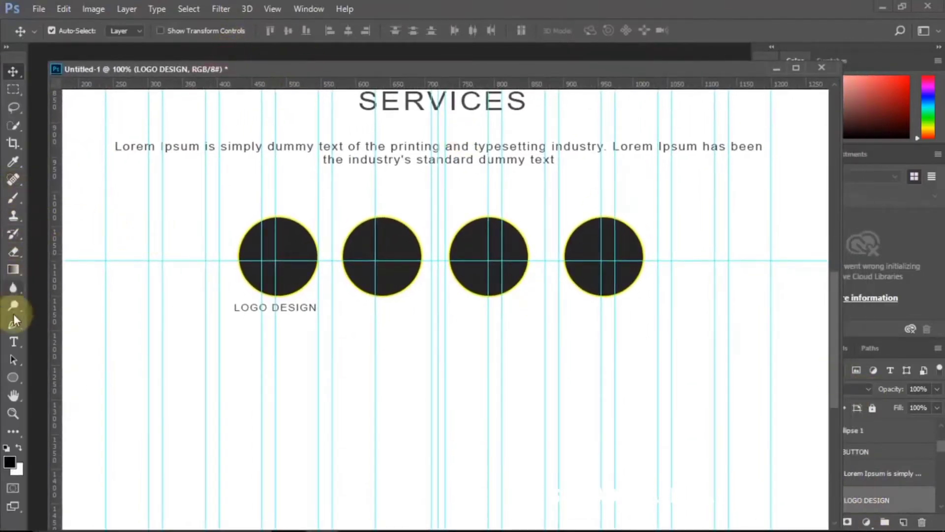
pyautogui.click(12, 345)
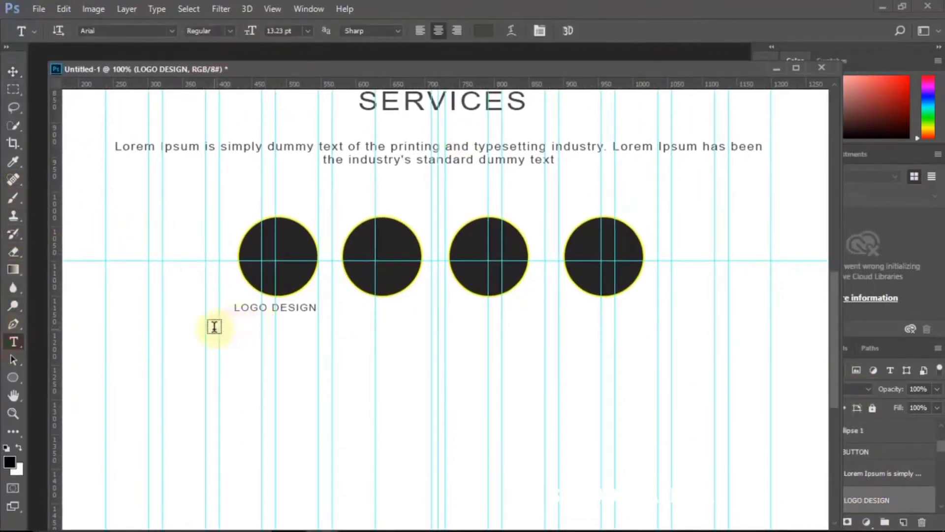
pyautogui.moveTo(212, 329); pyautogui.dragTo(317, 369)
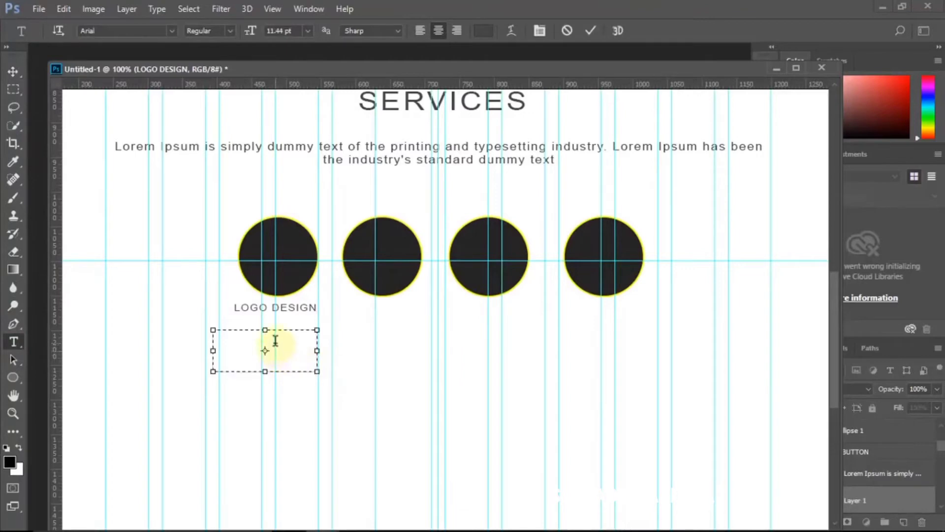
pyautogui.hotkey('ctrl', 'v')
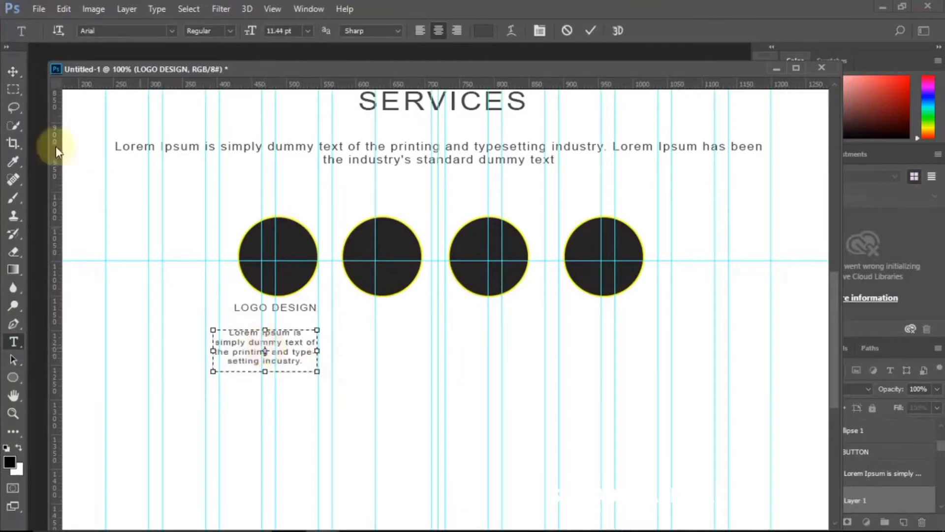
# Step: Move the pasted dummy text up close to the LOGO DESIGN label and centre it beneath the first circle
pyautogui.click(13, 73)
pyautogui.moveTo(287, 352); pyautogui.dragTo(290, 343)
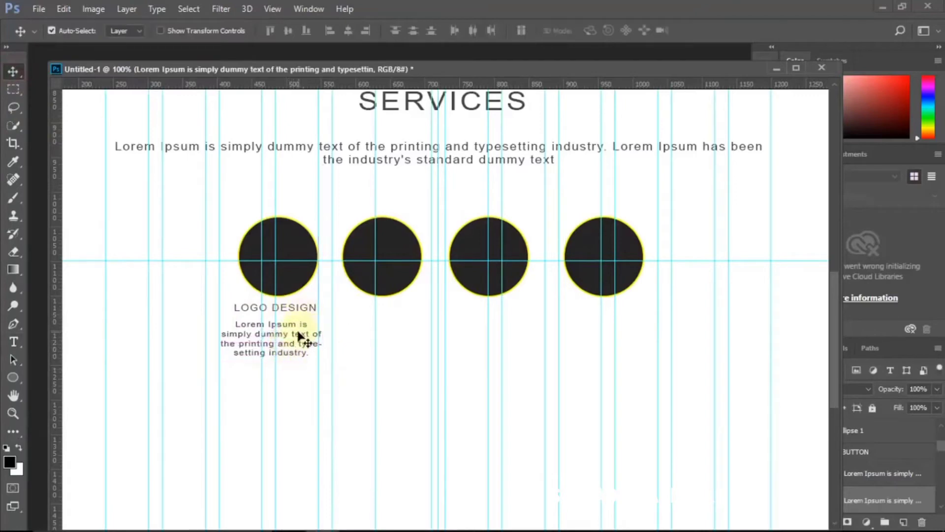
pyautogui.press('Right')
pyautogui.press('Right')
pyautogui.press('Right')
pyautogui.press('Right')
pyautogui.press('Right')
pyautogui.press('Right')
pyautogui.press('Right')
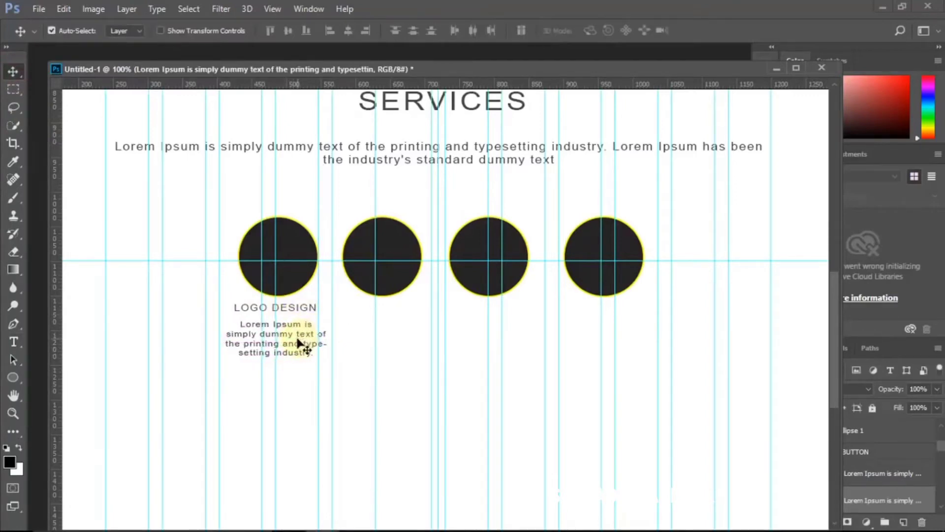
pyautogui.press('Right')
pyautogui.press('Right')
pyautogui.press('Right')
pyautogui.scroll(8, 298, 342)
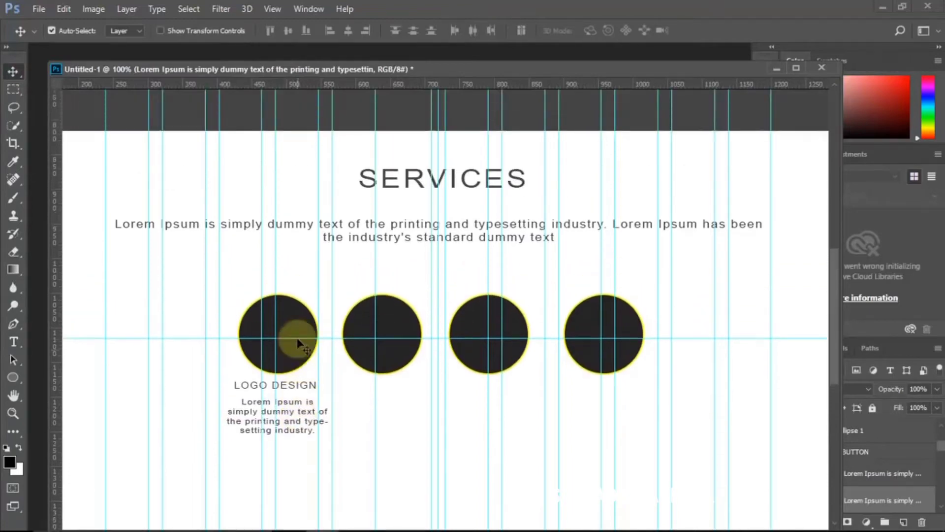
pyautogui.scroll(-2, 376, 262)
pyautogui.scroll(-7, 375, 262)
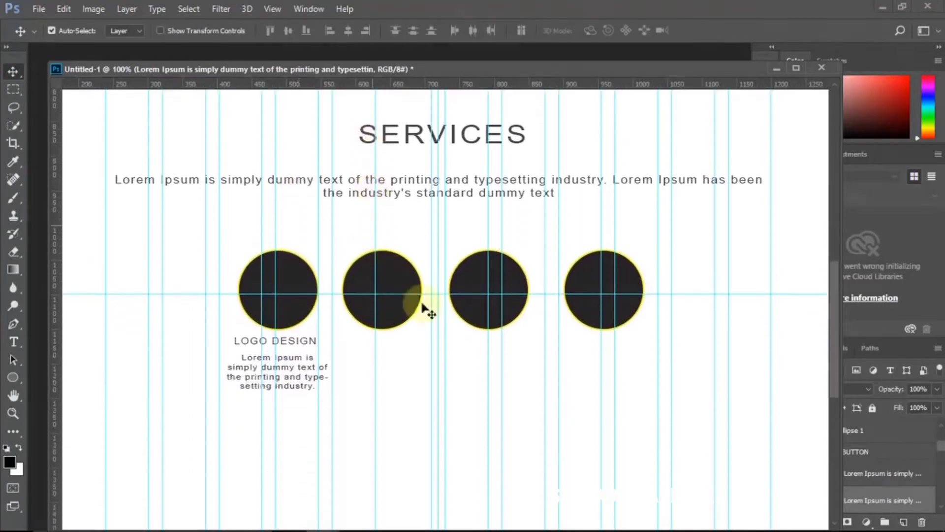
# Step: Make the BUTTON group visible, place its LEARN MORE button beneath the first circle's dummy text and scale it down to fit
pyautogui.moveTo(668, 66); pyautogui.dragTo(708, 76)
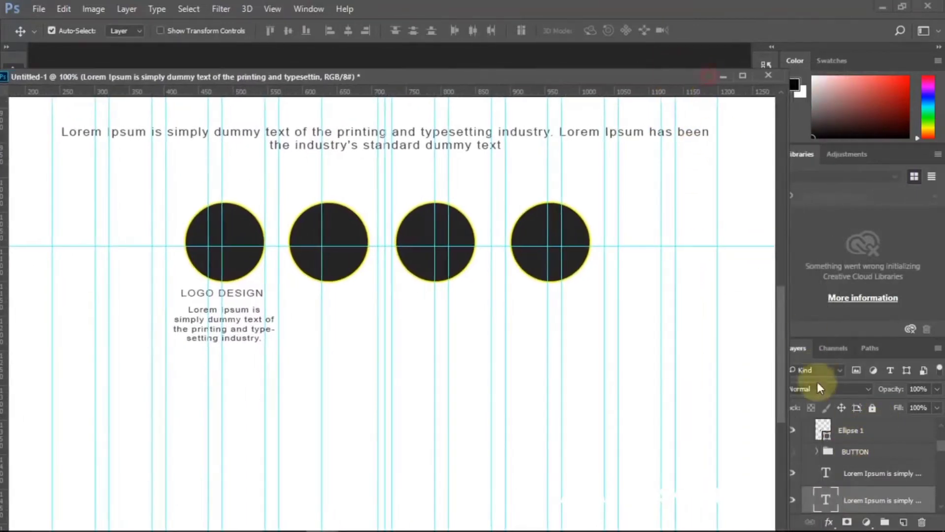
pyautogui.click(793, 451)
pyautogui.hotkey('ctrl', 't')
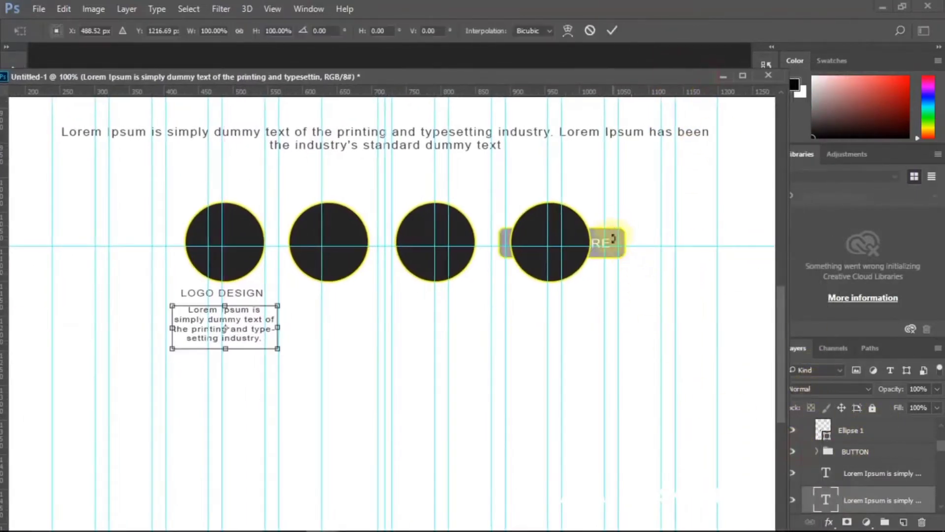
pyautogui.click(832, 453)
pyautogui.click(855, 451)
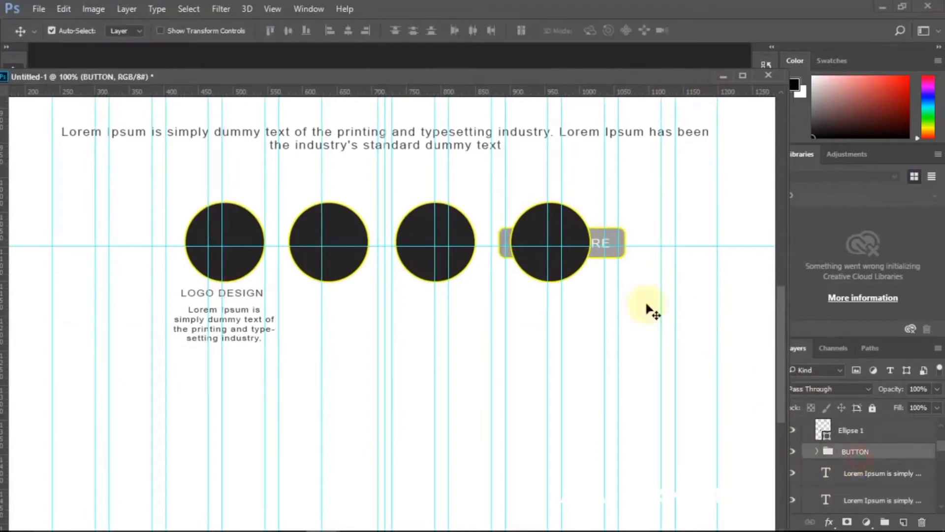
pyautogui.hotkey('ctrl', 't')
pyautogui.moveTo(616, 244); pyautogui.dragTo(242, 354)
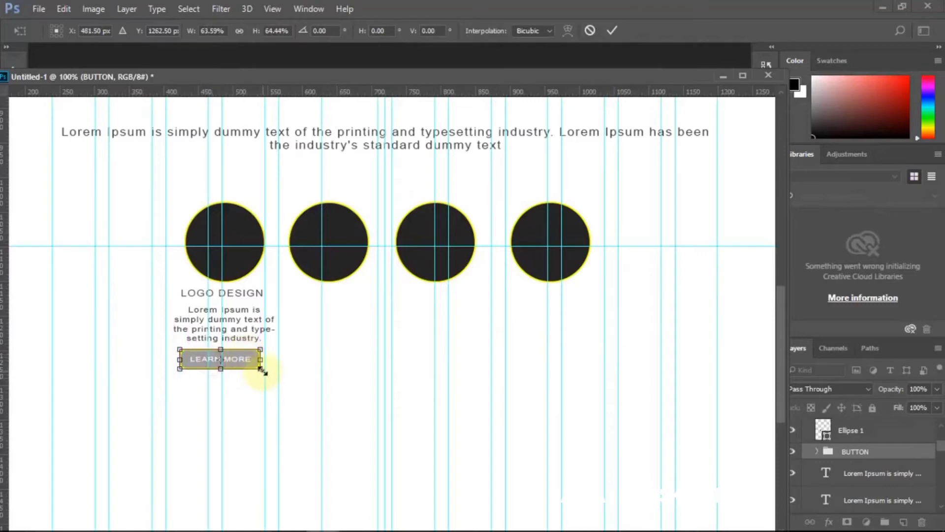
pyautogui.moveTo(260, 370); pyautogui.dragTo(240, 364)
pyautogui.press('Return')
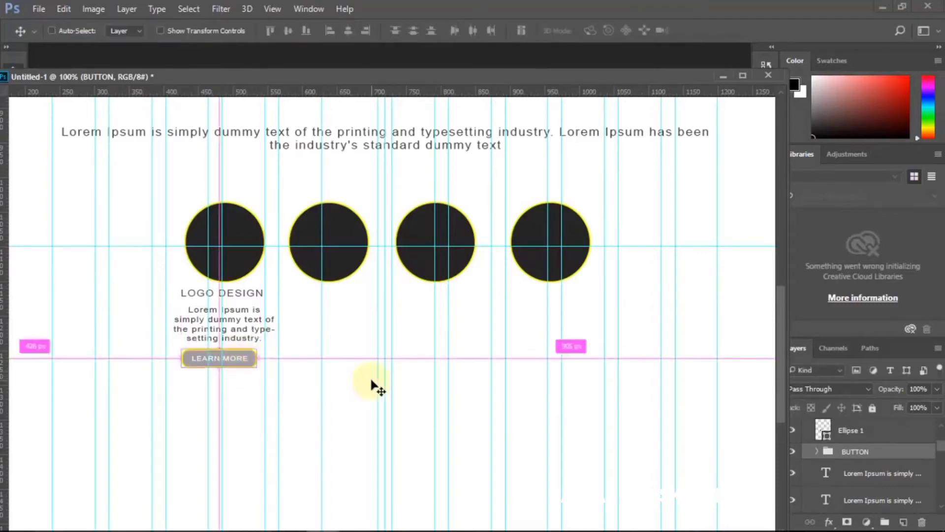
# Step: Nudge the LEARN MORE button sideways until it is centred beneath the first circle's dummy text
pyautogui.hotkey('ctrl', 't')
pyautogui.press('Right')
pyautogui.press('Right')
pyautogui.press('Right')
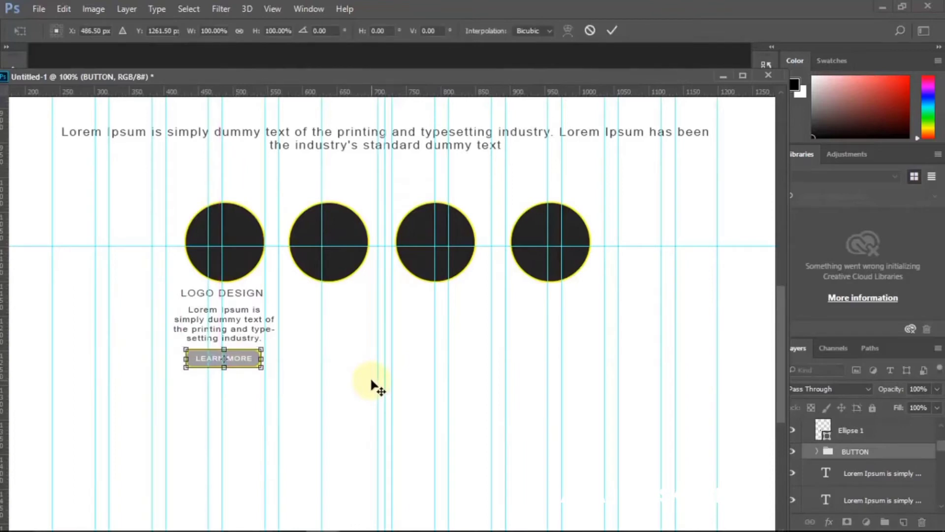
pyautogui.press('Return')
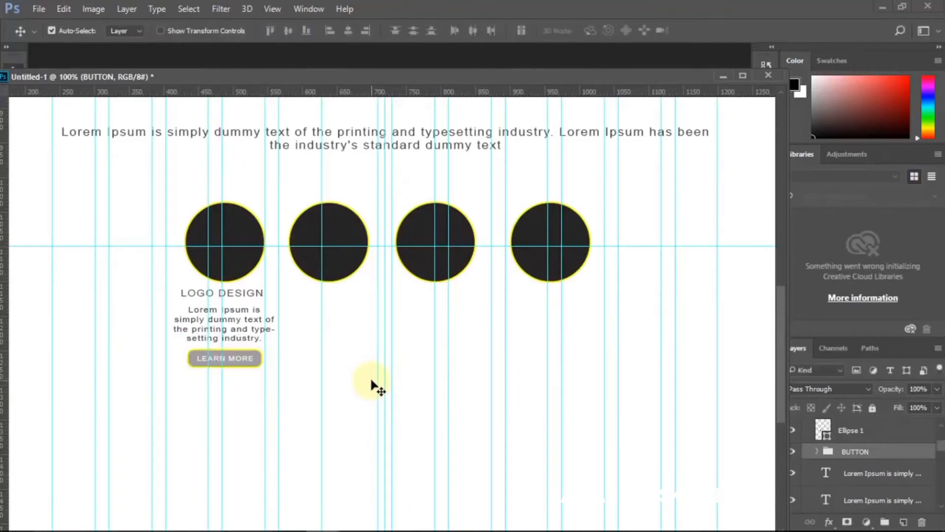
# Step: Set the fill of the LEARN MORE button's rounded rectangle to 74% and collapse the BUTTON group
pyautogui.click(818, 451)
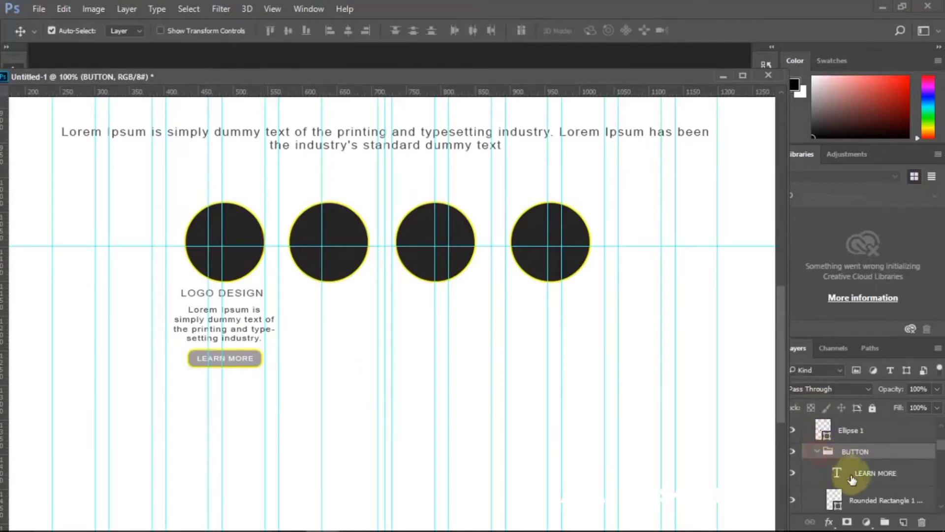
pyautogui.click(859, 498)
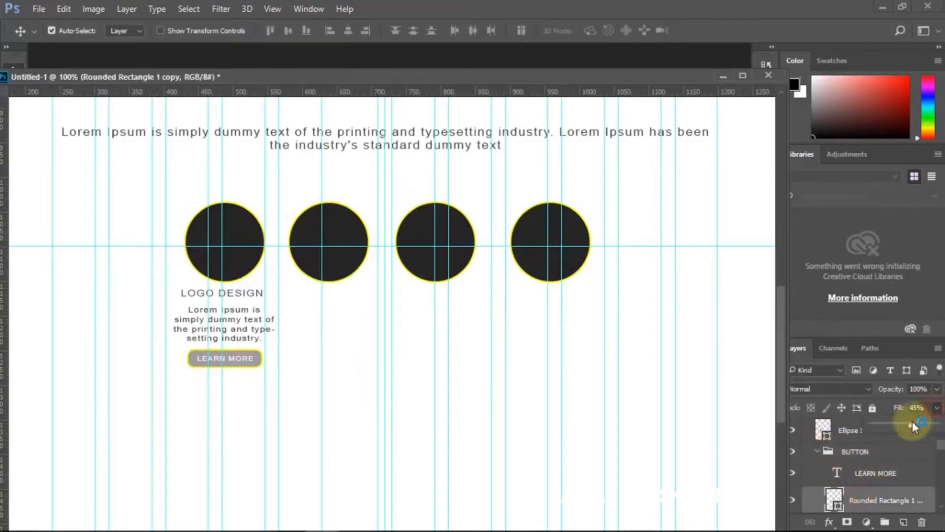
pyautogui.moveTo(911, 423); pyautogui.dragTo(920, 423)
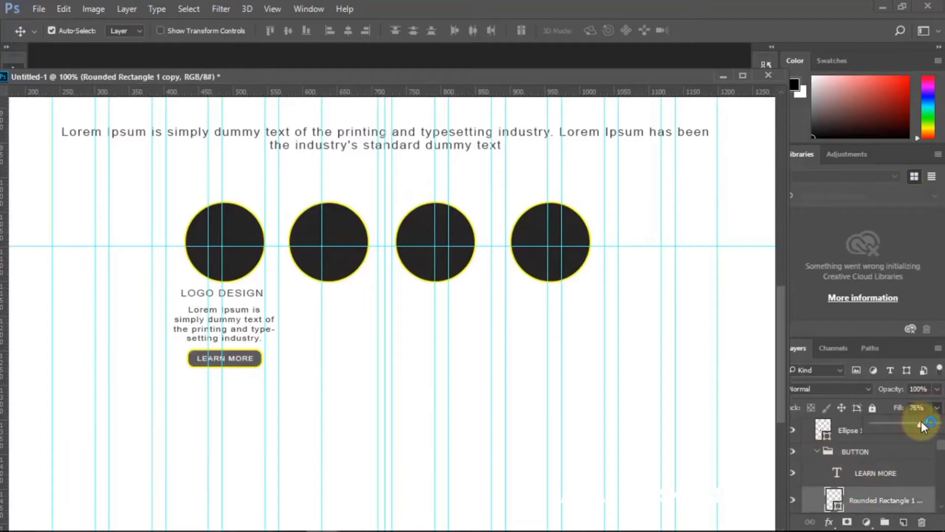
pyautogui.click(884, 495)
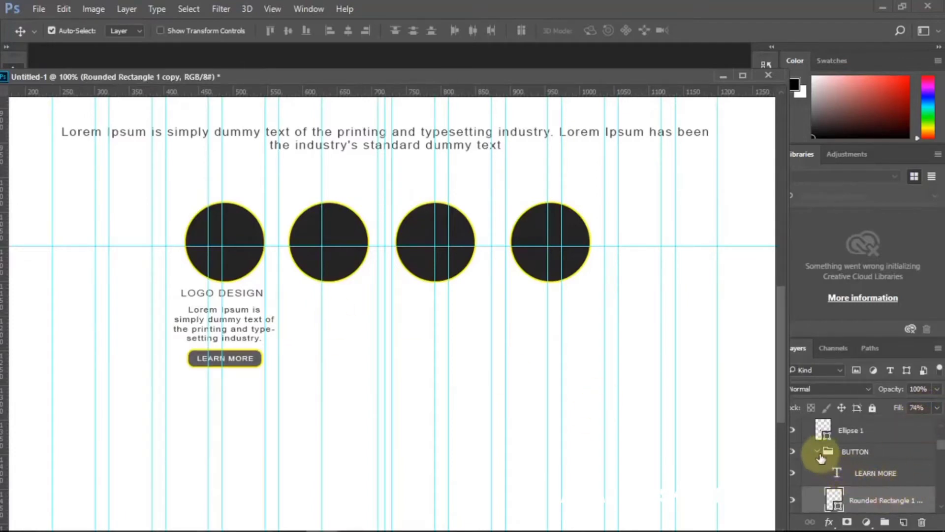
pyautogui.click(820, 458)
# Step: Examine the SERVICES group's layers to identify which circle, text and button layers belong to the first column
pyautogui.scroll(2, 843, 465)
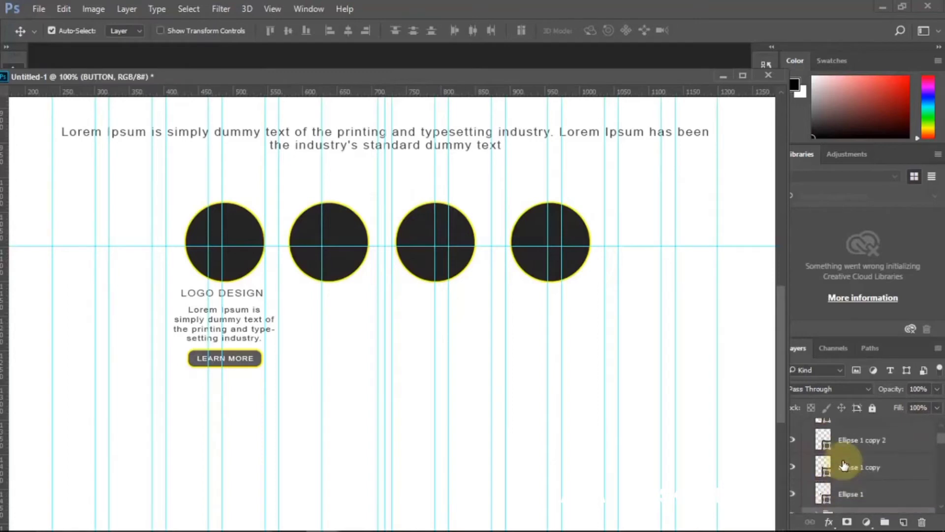
pyautogui.scroll(-2, 845, 463)
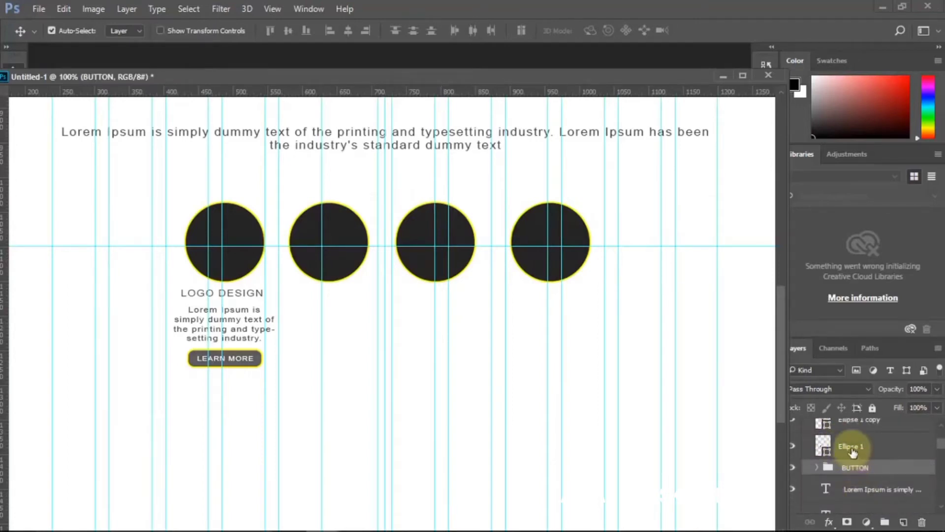
pyautogui.click(832, 452)
pyautogui.click(792, 446)
pyautogui.click(792, 446)
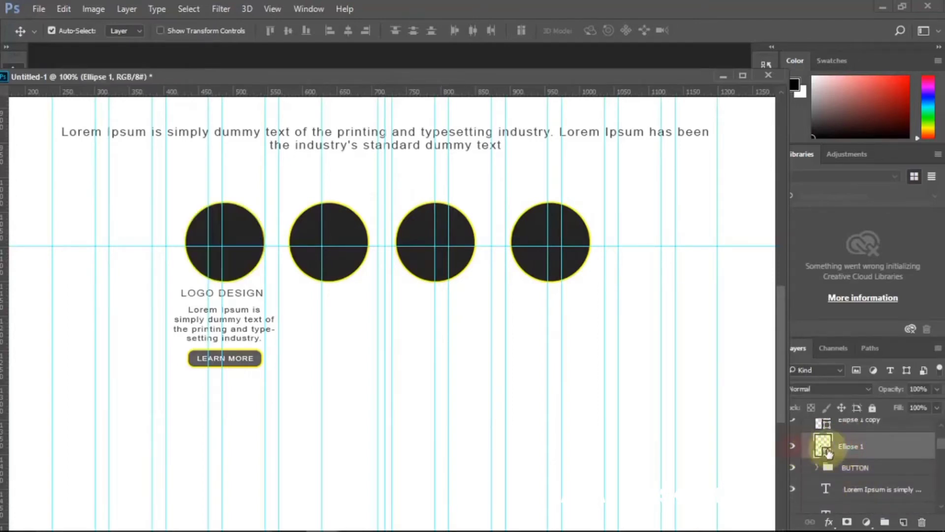
pyautogui.click(853, 467)
pyautogui.scroll(-2, 871, 481)
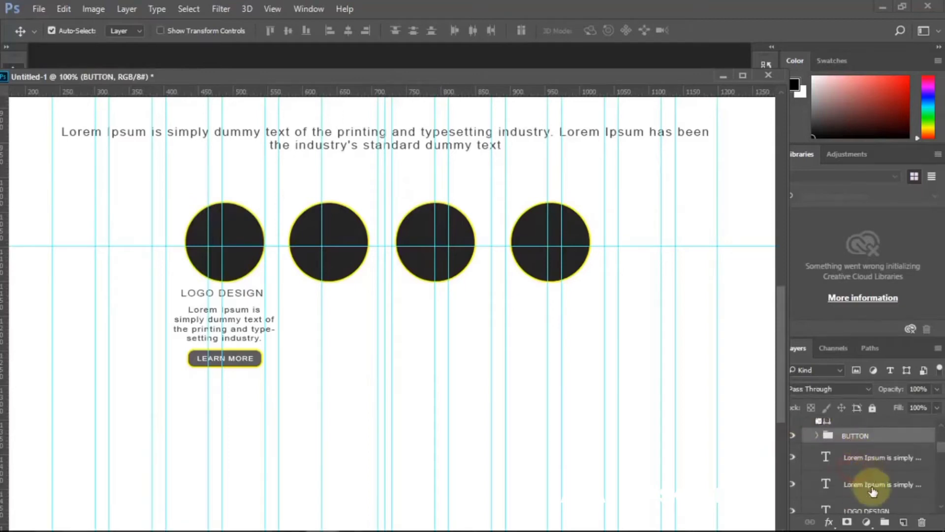
pyautogui.scroll(2, 872, 487)
pyautogui.scroll(2, 873, 491)
pyautogui.scroll(1, 873, 490)
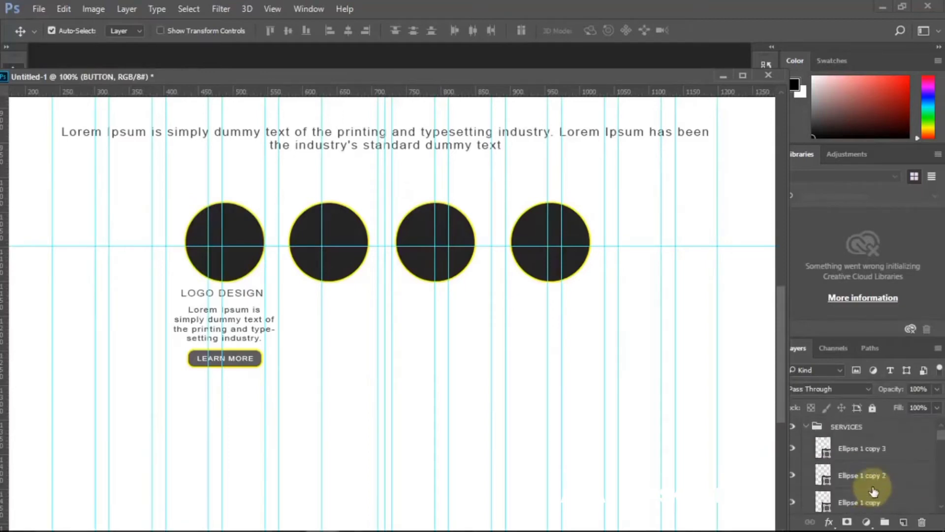
# Step: Identify the first circle's dummy text layer and move it with the LOGO DESIGN layer directly beneath the BUTTON group
pyautogui.click(244, 340)
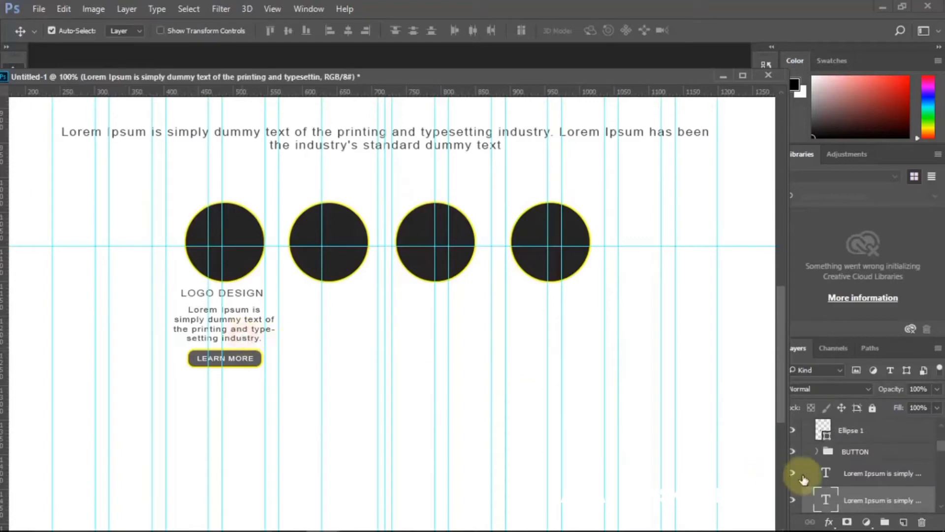
pyautogui.click(791, 498)
pyautogui.click(791, 499)
pyautogui.click(792, 472)
pyautogui.click(792, 473)
pyautogui.scroll(-1, 832, 480)
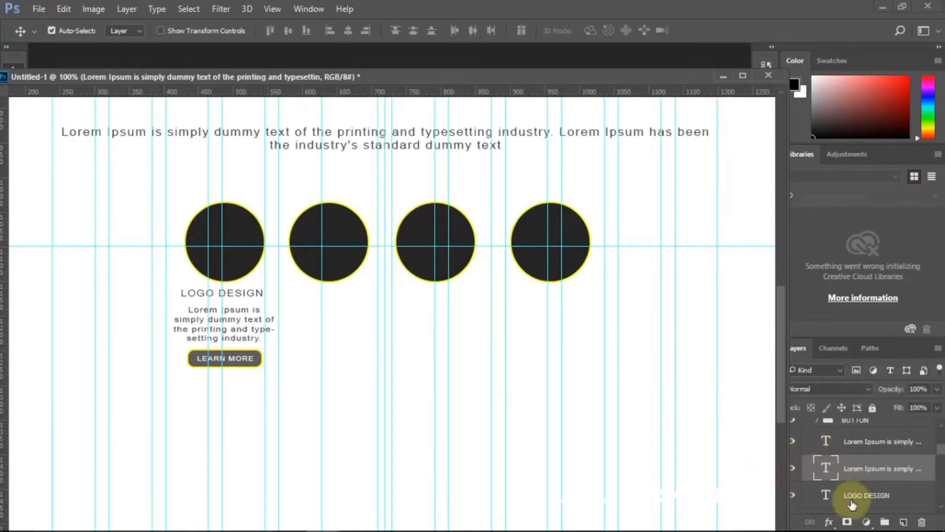
pyautogui.keyDown('shift'); pyautogui.click(845, 494); pyautogui.keyUp('shift')
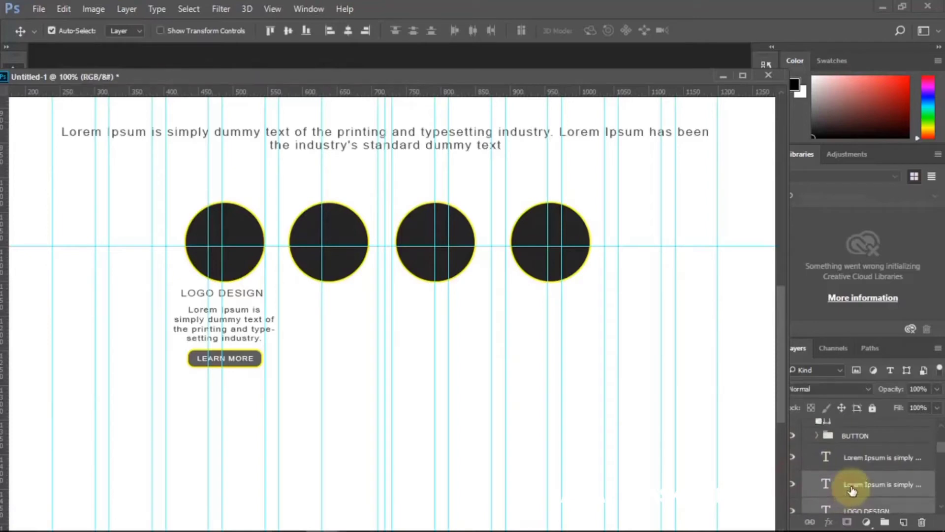
pyautogui.moveTo(844, 492); pyautogui.dragTo(850, 448)
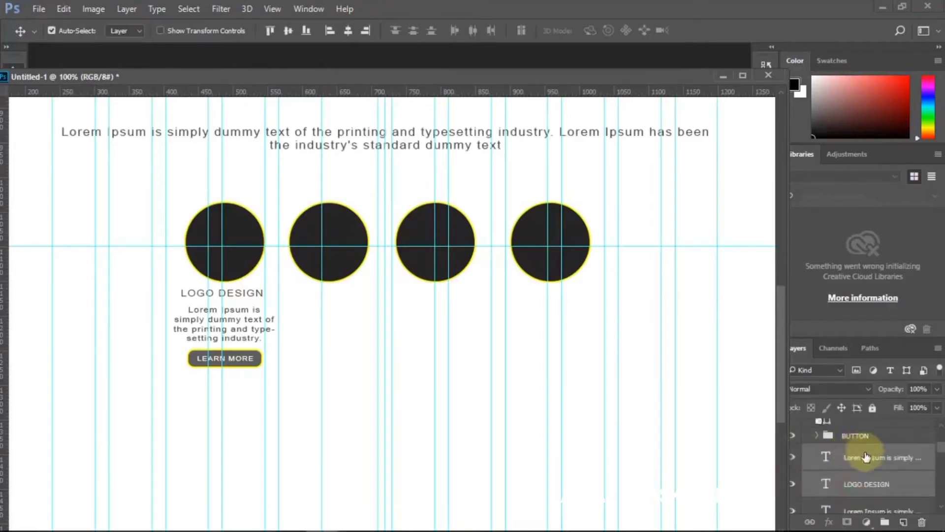
# Step: Try duplicating the first column's label, dummy text and button beneath the second and third circles, and undo the copies
pyautogui.click(855, 433)
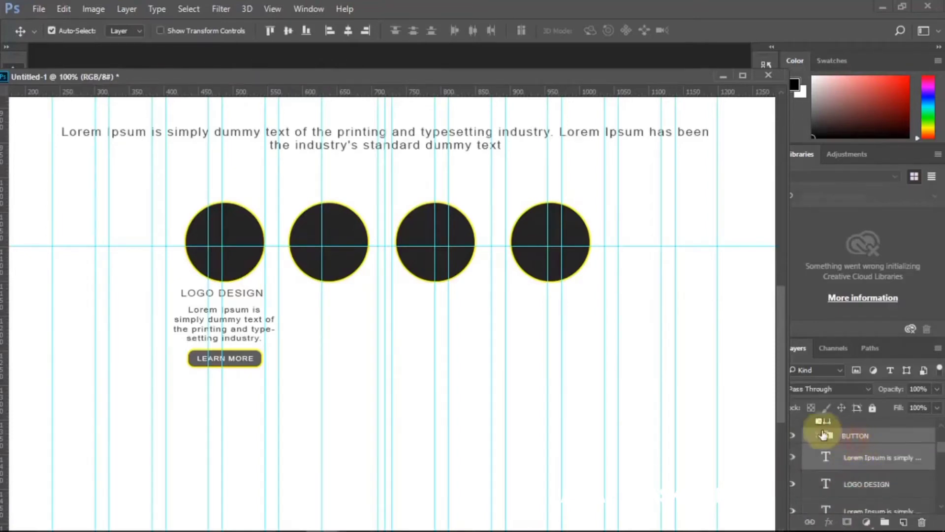
pyautogui.keyDown('shift'); pyautogui.click(847, 460); pyautogui.keyUp('shift')
pyautogui.moveTo(254, 326); pyautogui.dragTo(456, 335)
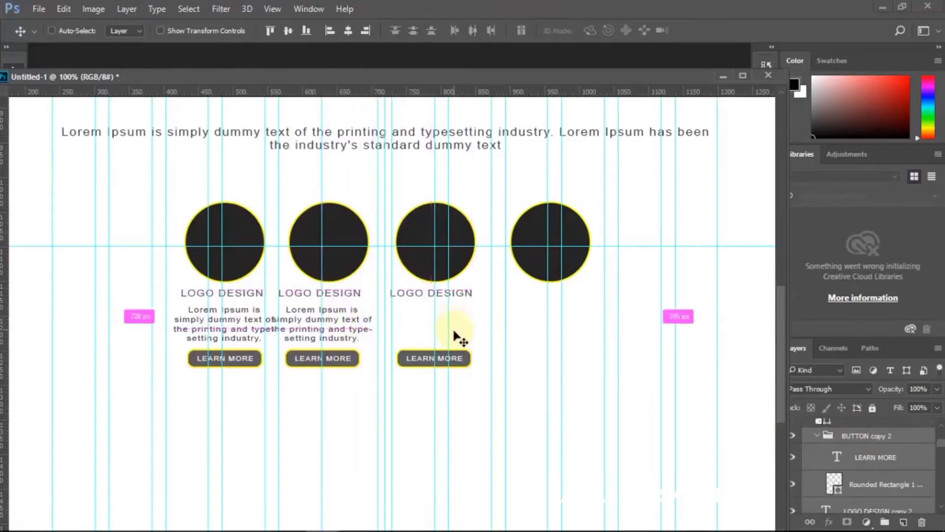
pyautogui.hotkey('ctrl', 'z')
pyautogui.hotkey('ctrl', 'z')
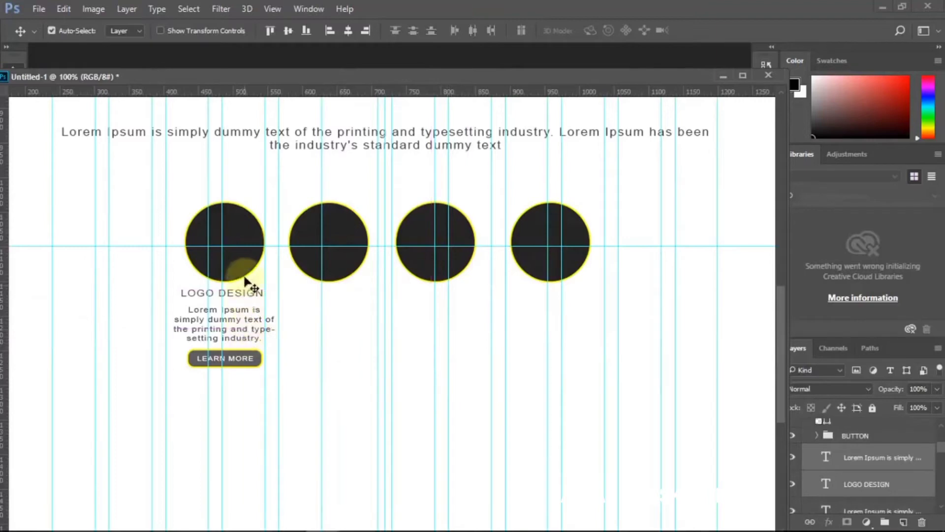
# Step: Delete the second circle and move the third one midway between the two outer circles
pyautogui.click(343, 268)
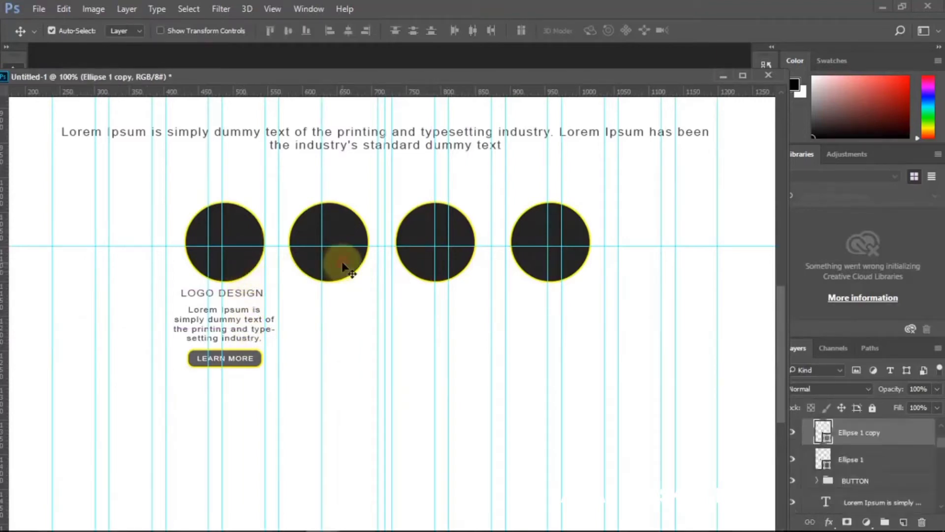
pyautogui.press('Delete')
pyautogui.moveTo(420, 267); pyautogui.dragTo(372, 262)
pyautogui.click(575, 246)
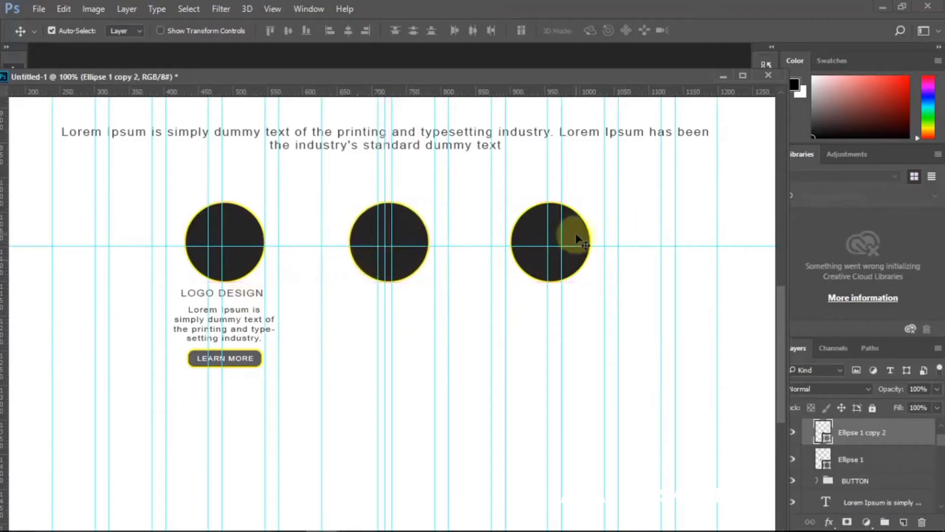
# Step: Shift the middle circle slightly left so it is centred on the page's middle guide
pyautogui.scroll(3, 591, 246)
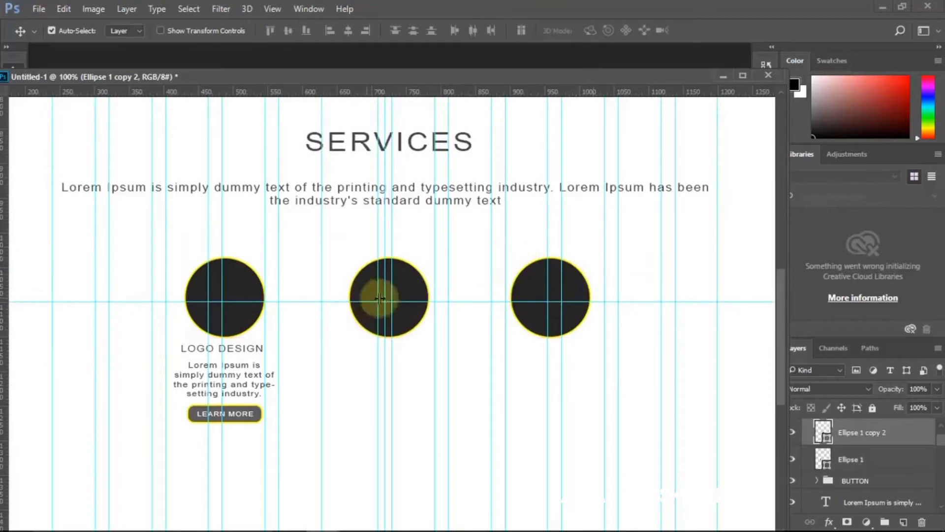
pyautogui.moveTo(412, 294); pyautogui.dragTo(407, 291)
pyautogui.hotkey('ctrl', 'j')
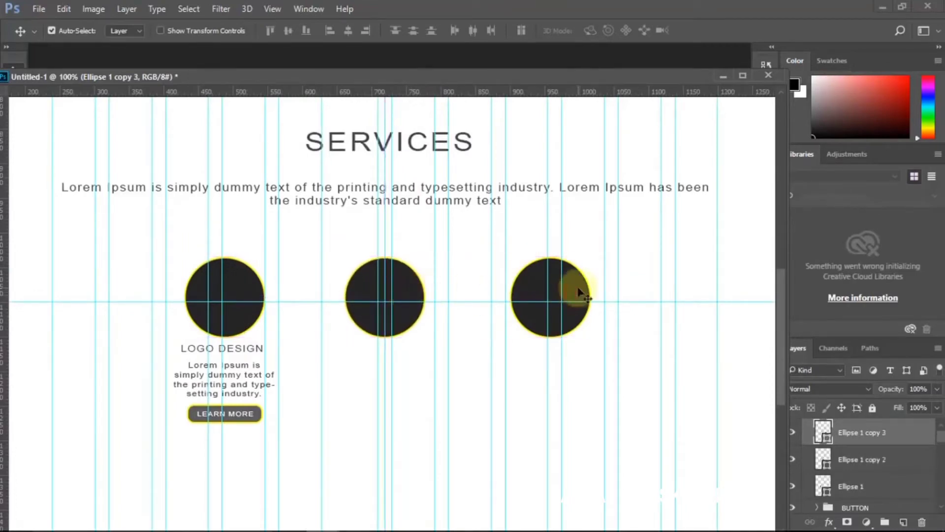
# Step: Try moving the first column's LOGO DESIGN label, dummy text and BUTTON group sideways together, and undo the move
pyautogui.scroll(-3, 891, 475)
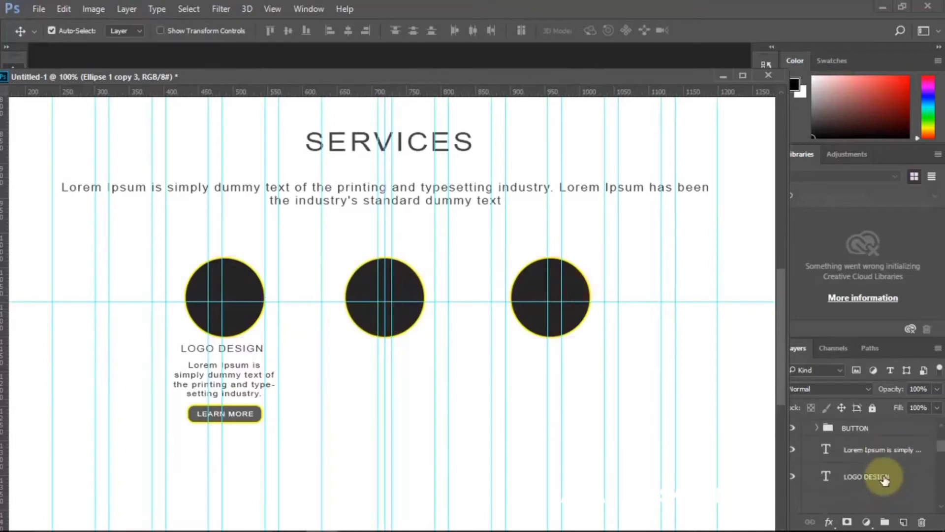
pyautogui.click(261, 386)
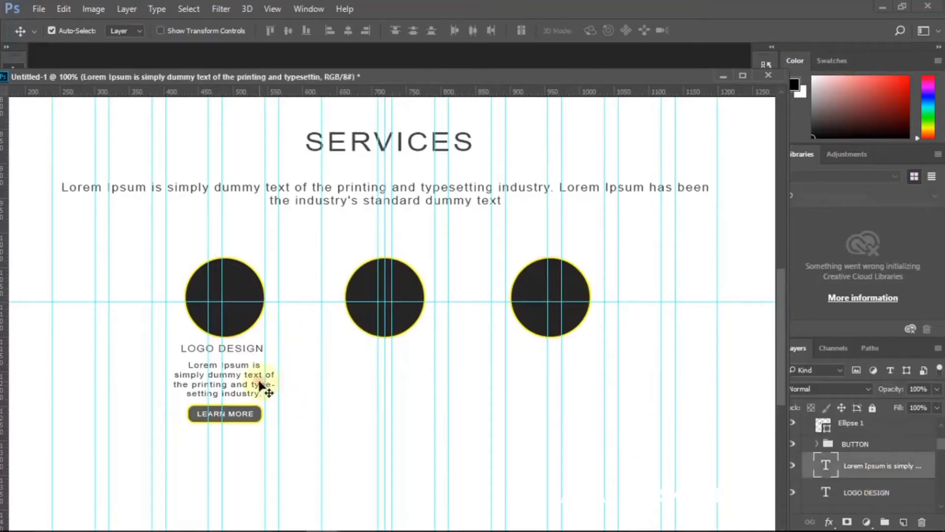
pyautogui.click(868, 445)
pyautogui.keyDown('shift'); pyautogui.click(871, 490); pyautogui.keyUp('shift')
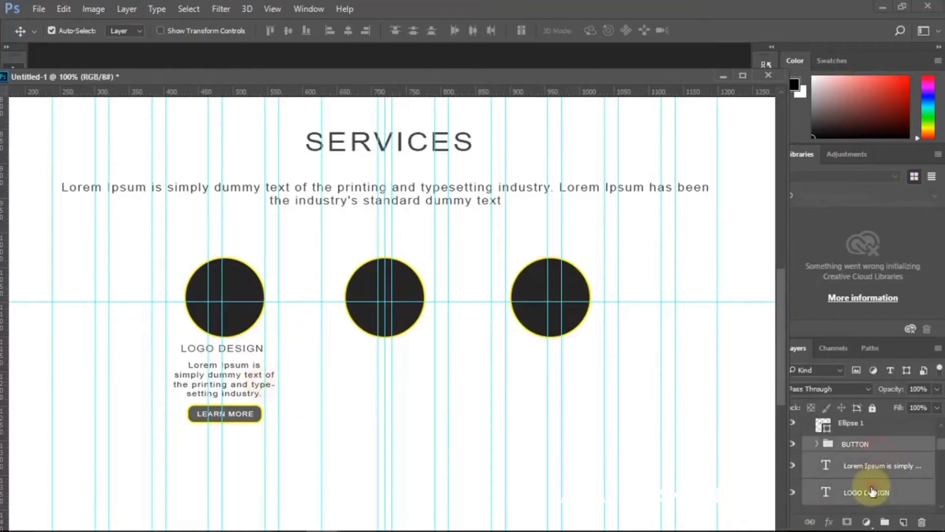
pyautogui.moveTo(251, 375); pyautogui.dragTo(319, 378)
pyautogui.hotkey('ctrl', 'z')
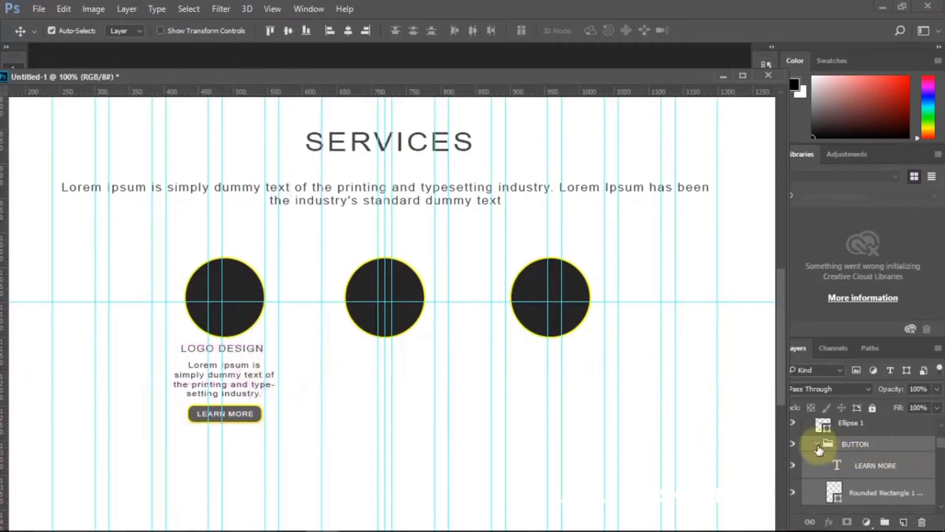
# Step: Duplicate the LOGO DESIGN label, dummy text and BUTTON group beneath the second and third circles
pyautogui.click(817, 443)
pyautogui.click(854, 492)
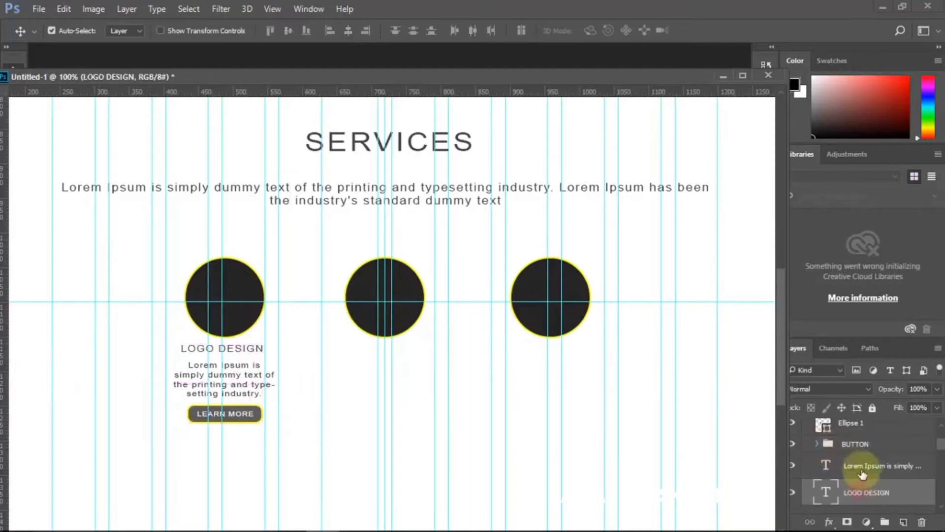
pyautogui.keyDown('shift'); pyautogui.click(832, 443); pyautogui.keyUp('shift')
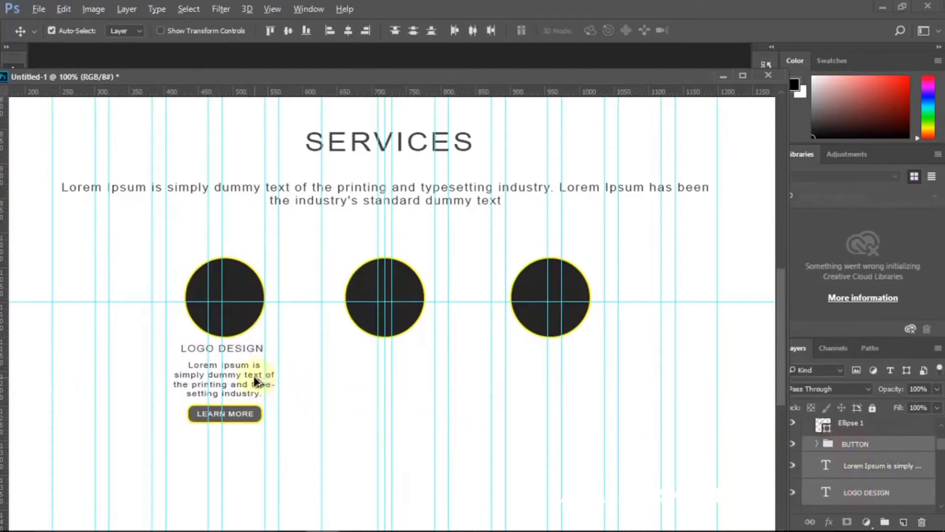
pyautogui.moveTo(255, 381); pyautogui.dragTo(574, 396)
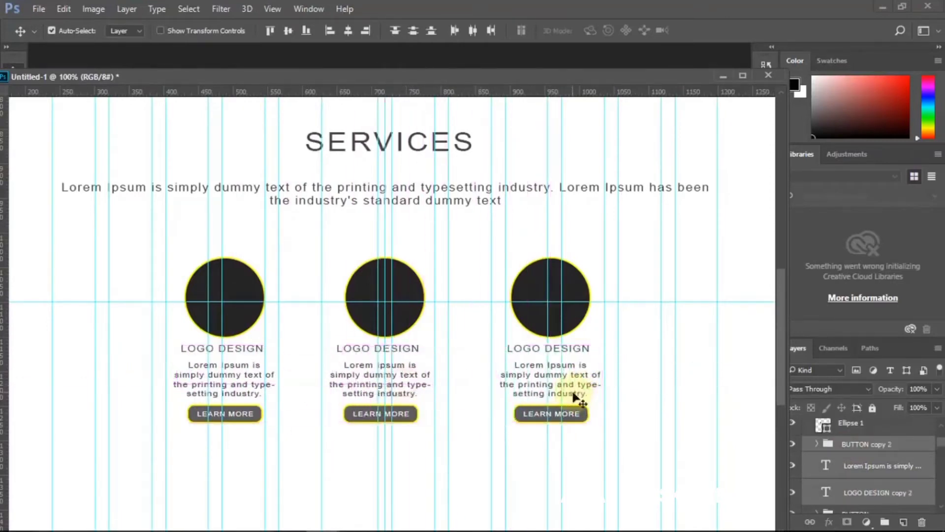
# Step: Change the label beneath the second circle to WEB DESIGN
pyautogui.click(408, 352)
pyautogui.doubleClick(824, 502)
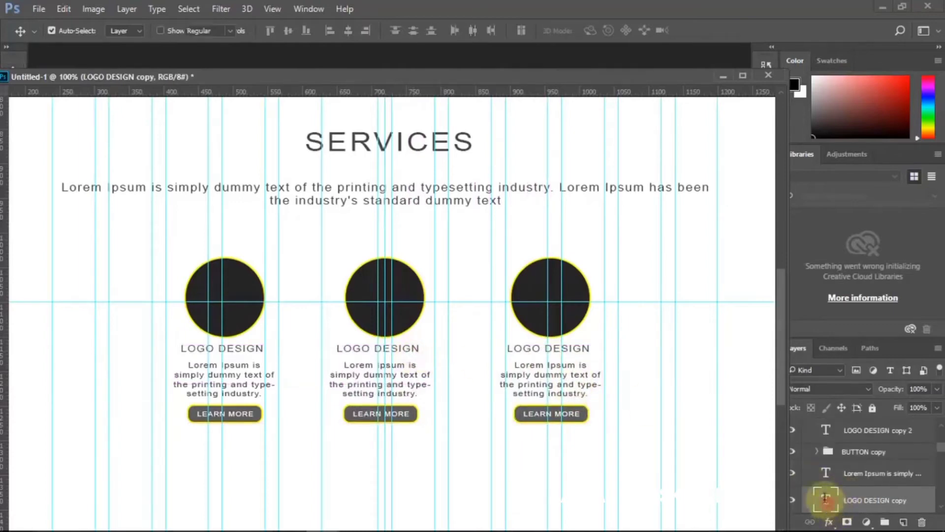
pyautogui.moveTo(373, 350); pyautogui.dragTo(347, 351)
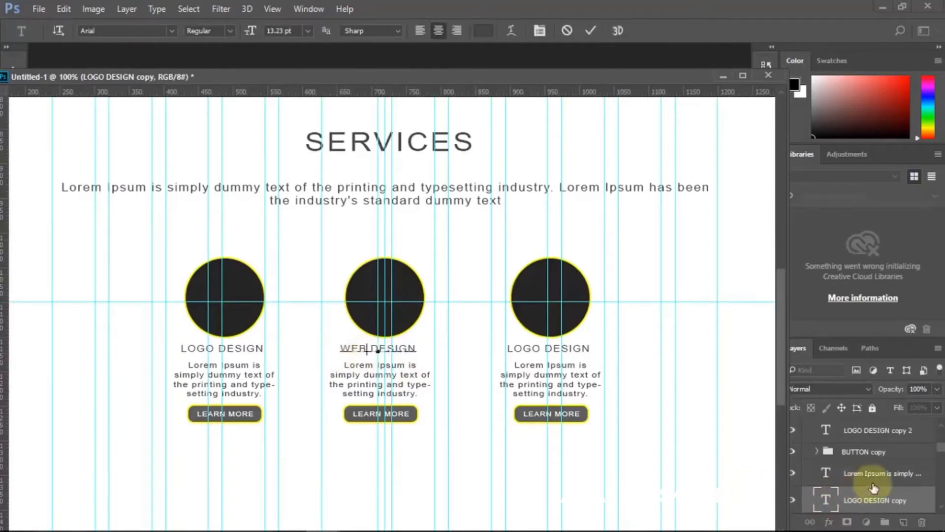
pyautogui.click(873, 483)
# Step: Change the label beneath the third circle to WEB DEV
pyautogui.click(534, 352)
pyautogui.click(827, 445)
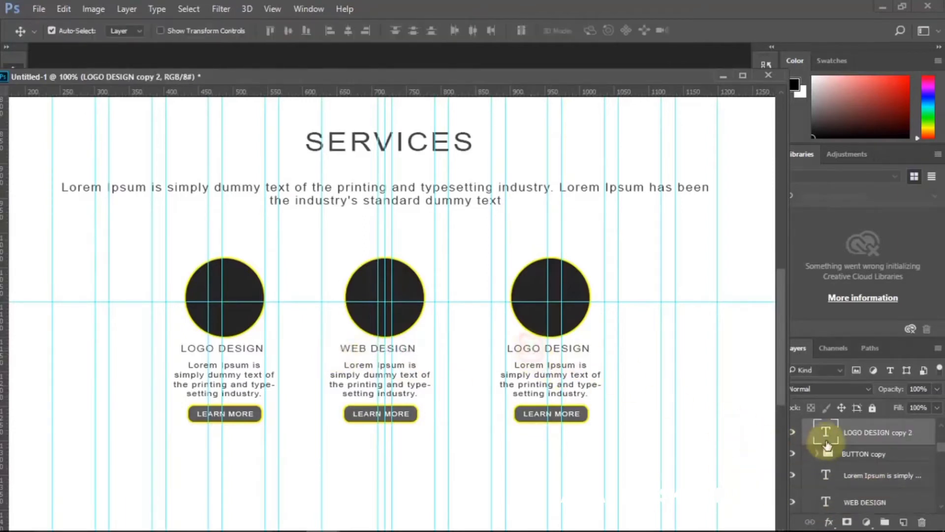
pyautogui.doubleClick(825, 436)
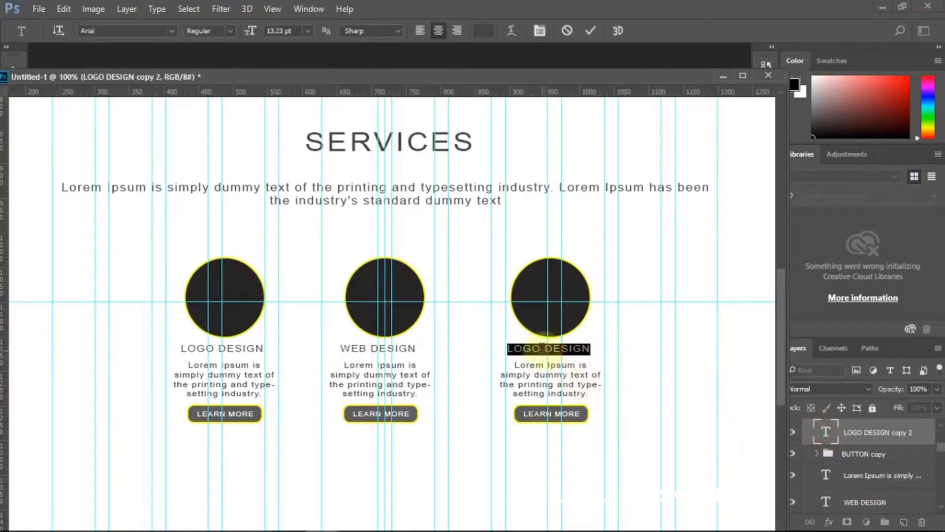
pyautogui.moveTo(541, 346); pyautogui.dragTo(520, 351)
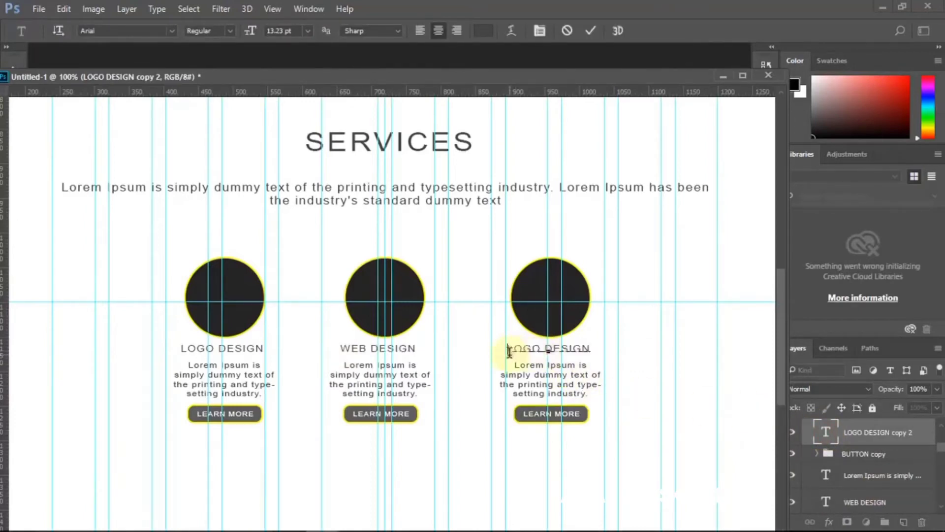
pyautogui.moveTo(570, 353); pyautogui.dragTo(590, 352)
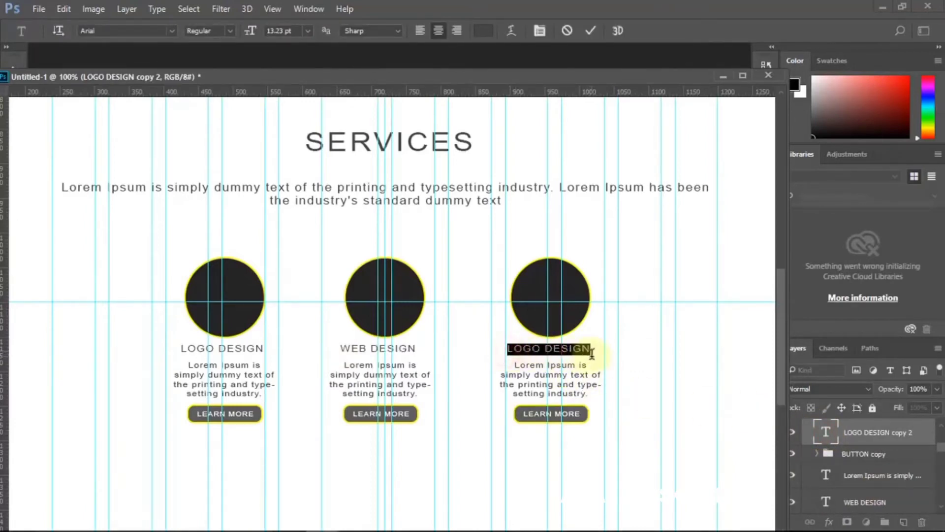
pyautogui.click(592, 352)
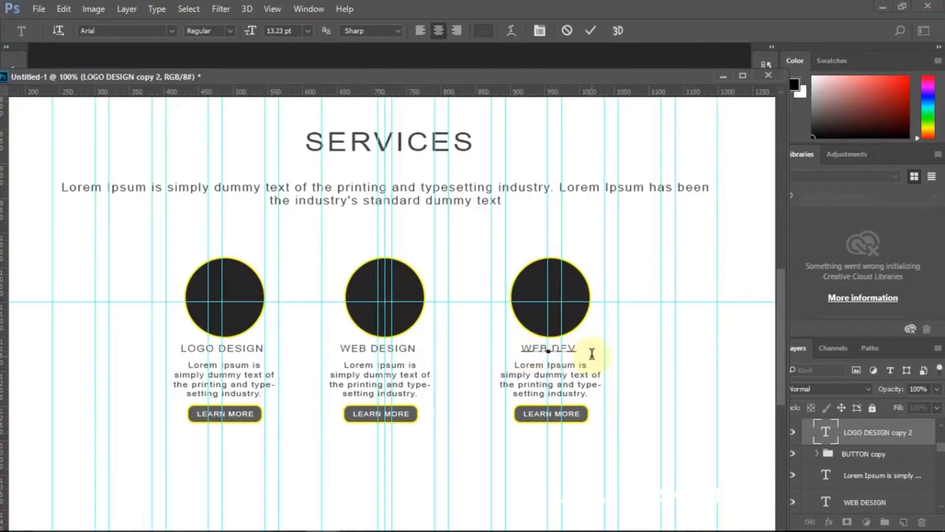
pyautogui.click(855, 451)
pyautogui.press('v')
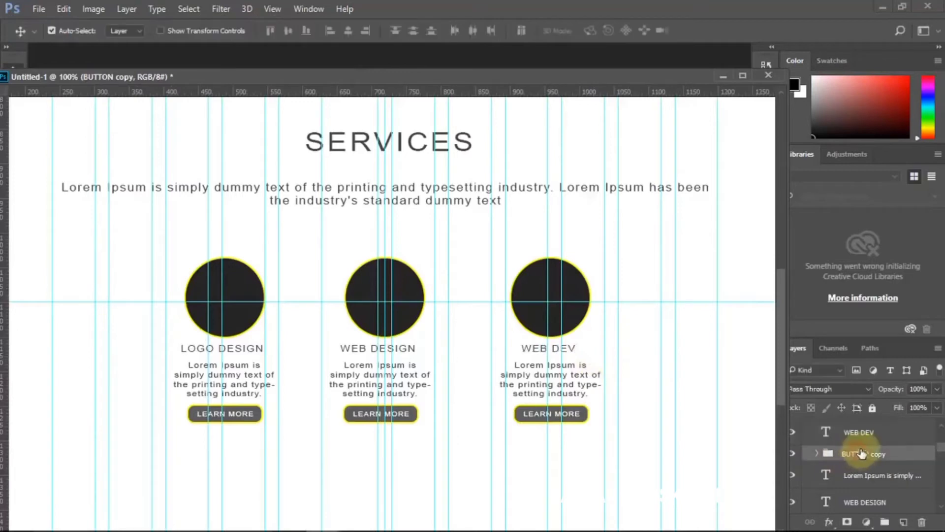
# Step: Nudge the WEB DEV label slightly right to centre it beneath the third circle
pyautogui.click(855, 439)
pyautogui.hotkey('ctrl', 't')
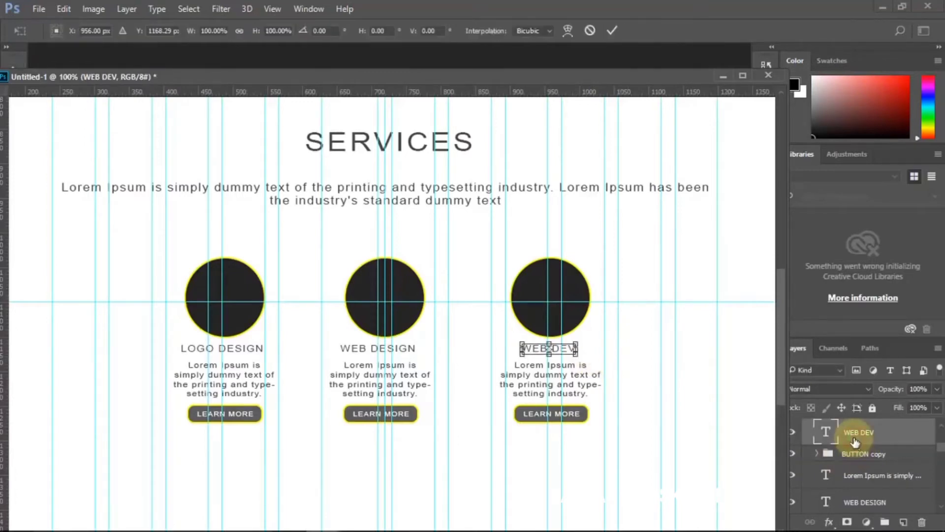
pyautogui.press('Return')
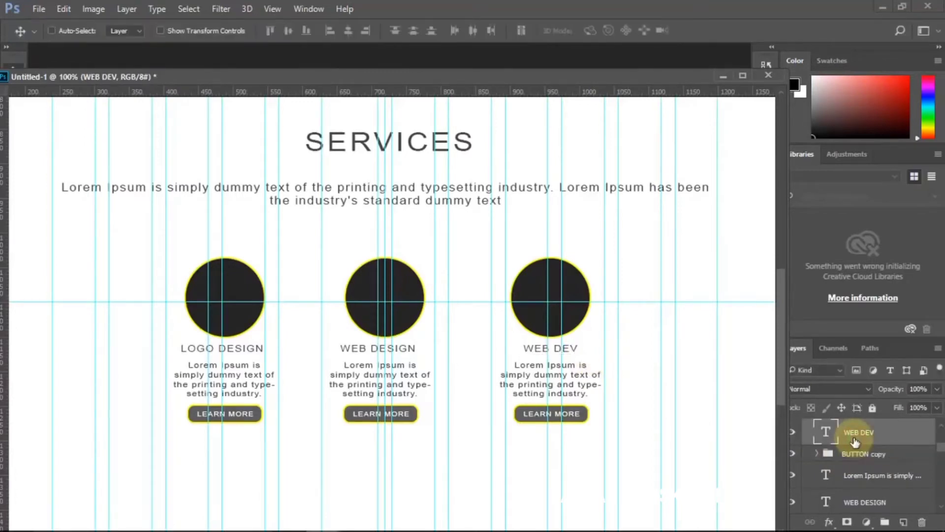
# Step: Examine the whole page and the three Services columns up close in a widened document window
pyautogui.hotkey('ctrl', '0')
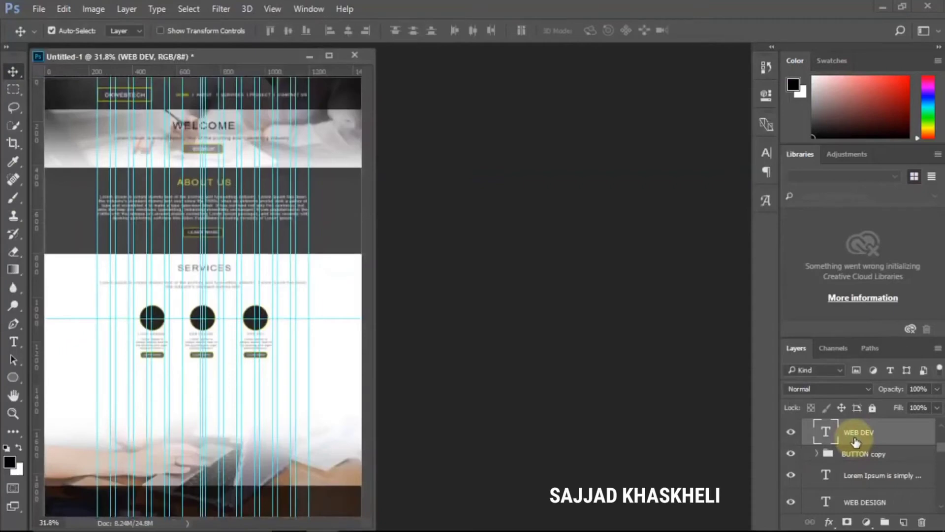
pyautogui.hotkey('ctrl', '+')
pyautogui.hotkey('ctrl', '+')
pyautogui.hotkey('ctrl', '+')
pyautogui.hotkey('ctrl', '+')
pyautogui.hotkey('ctrl', '+')
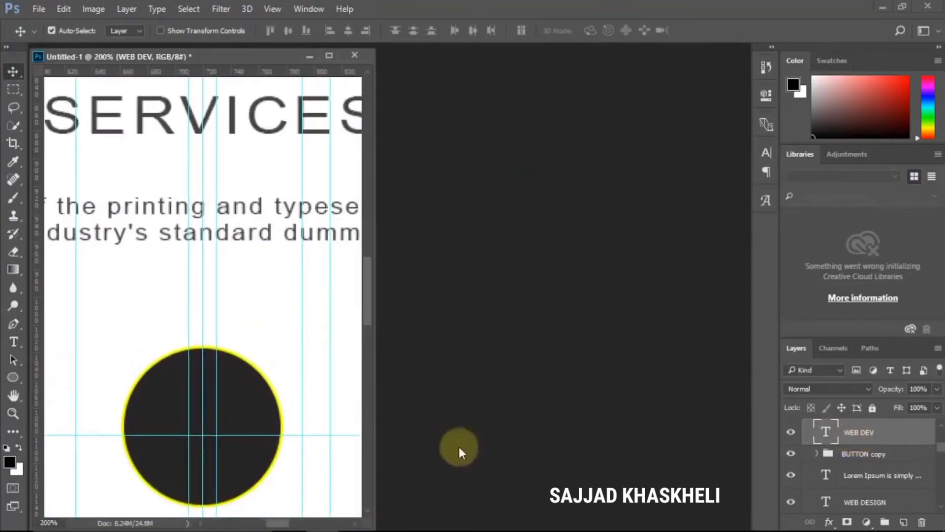
pyautogui.moveTo(374, 403); pyautogui.dragTo(709, 393)
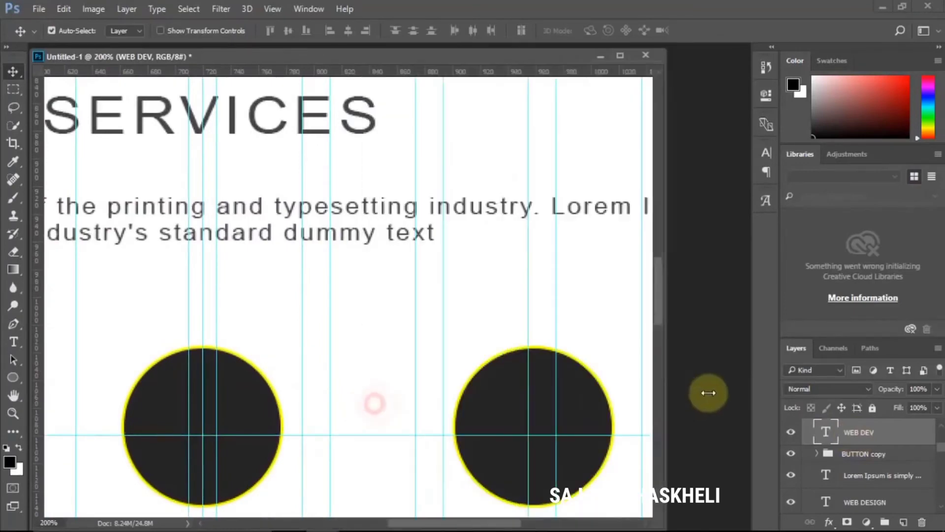
pyautogui.scroll(-3, 468, 389)
pyautogui.moveTo(469, 523); pyautogui.dragTo(443, 522)
pyautogui.hotkey('ctrl', '-')
pyautogui.hotkey('ctrl', '-')
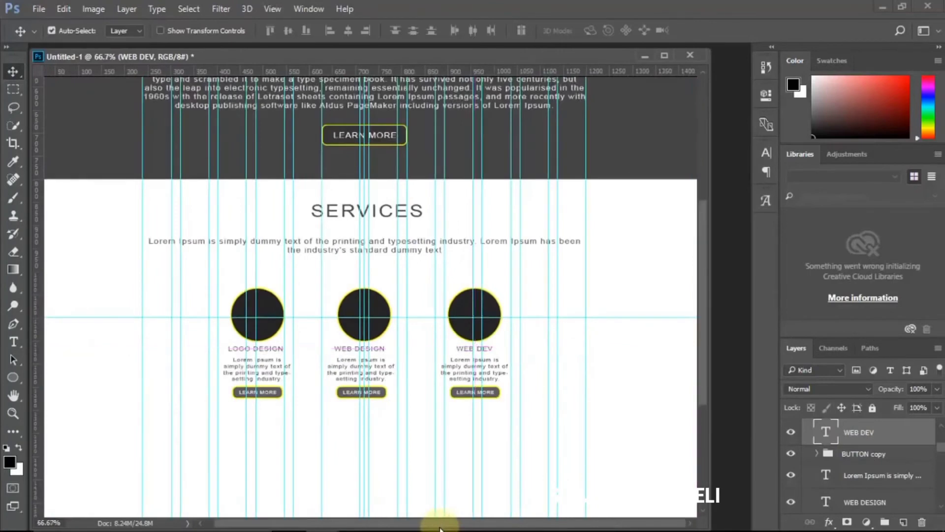
pyautogui.hotkey('ctrl', '+')
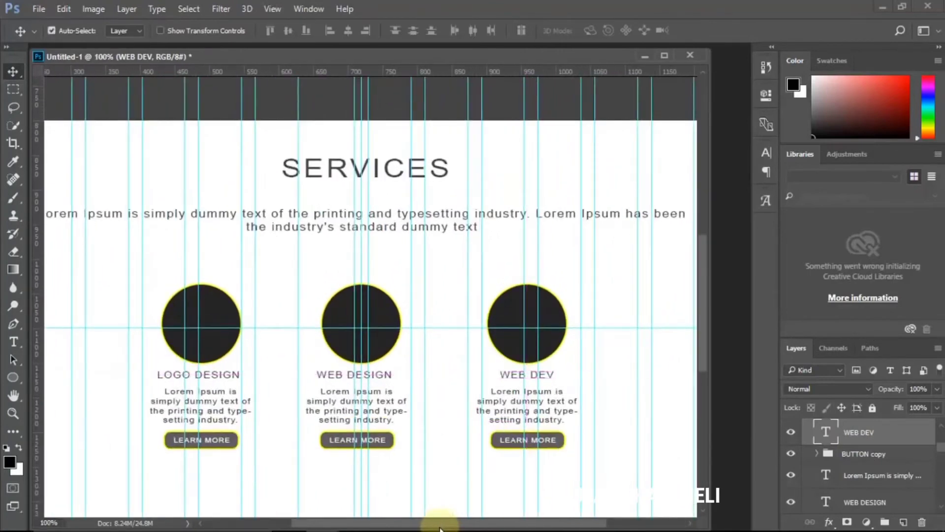
pyautogui.scroll(-3, 345, 344)
pyautogui.press('ctrl')
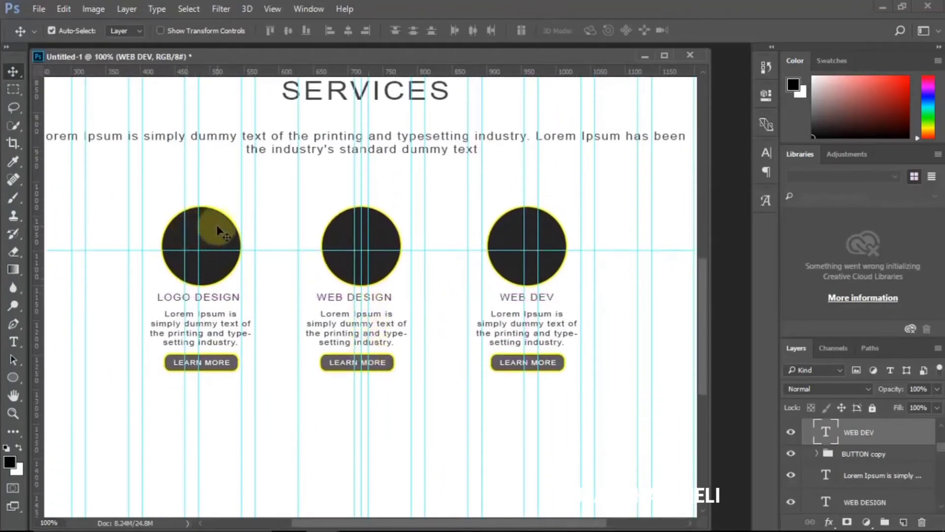
# Step: Place the bigstock-Businessman-using-laptop-on-so-101054615.jpg image as an embedded layer directly above the first circle's layer
pyautogui.click(219, 231)
pyautogui.click(52, 31)
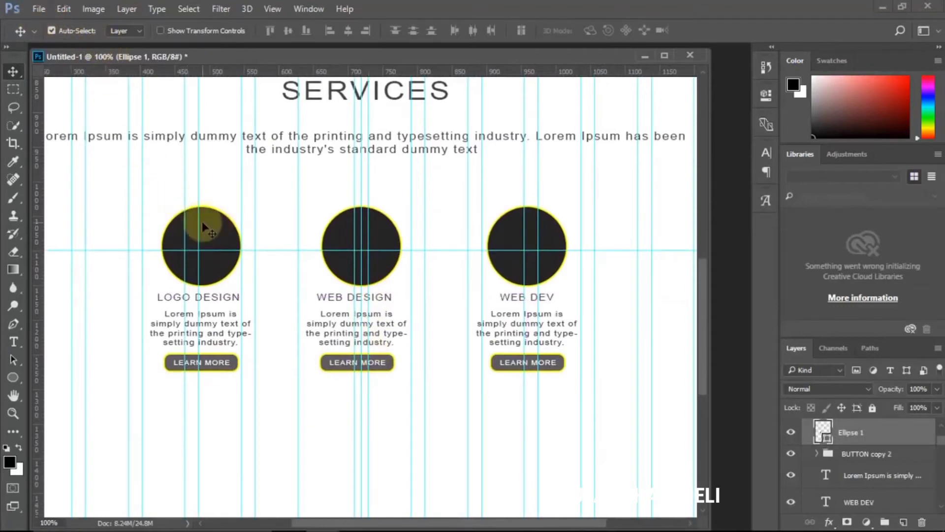
pyautogui.click(37, 9)
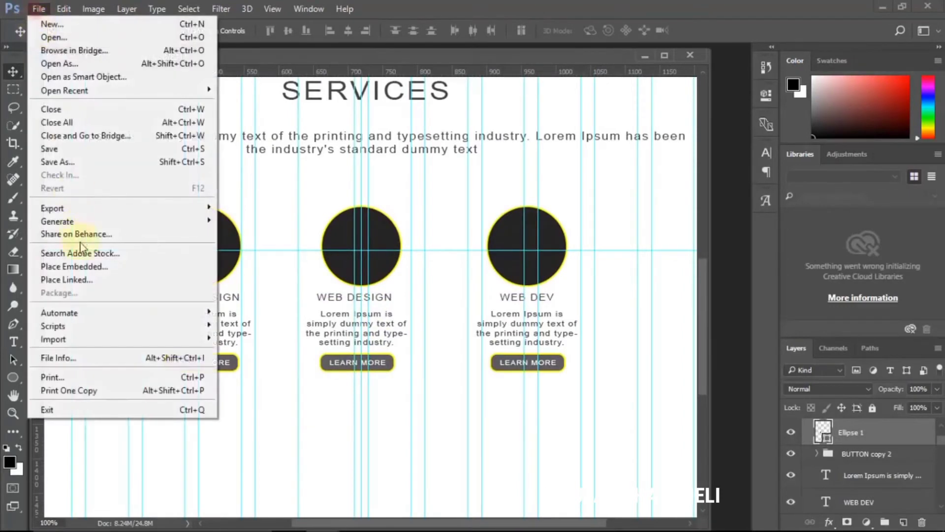
pyautogui.click(83, 269)
pyautogui.scroll(-3, 285, 178)
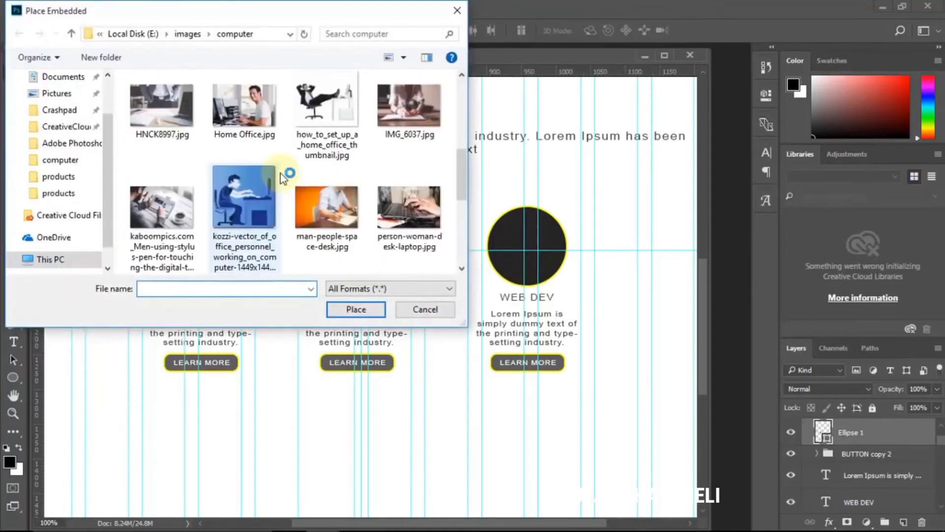
pyautogui.scroll(2, 284, 178)
pyautogui.scroll(2, 283, 178)
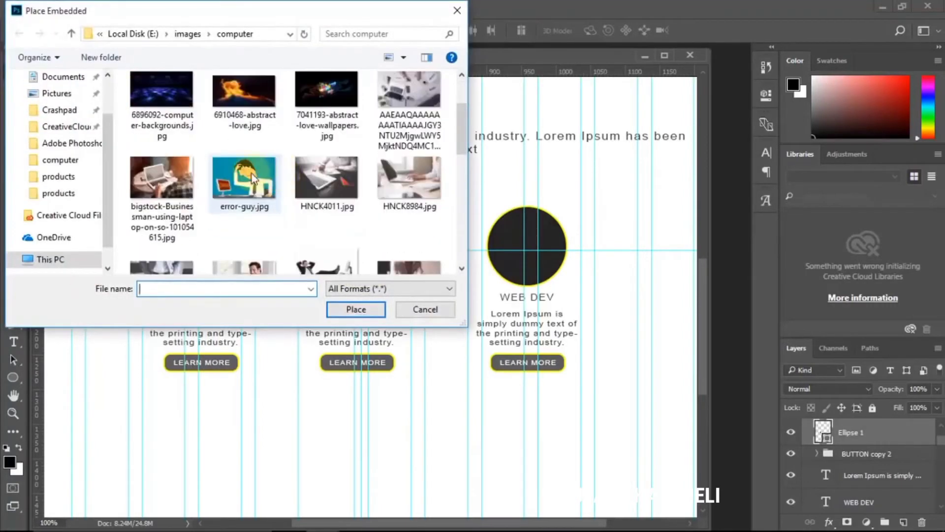
pyautogui.click(162, 187)
pyautogui.click(356, 309)
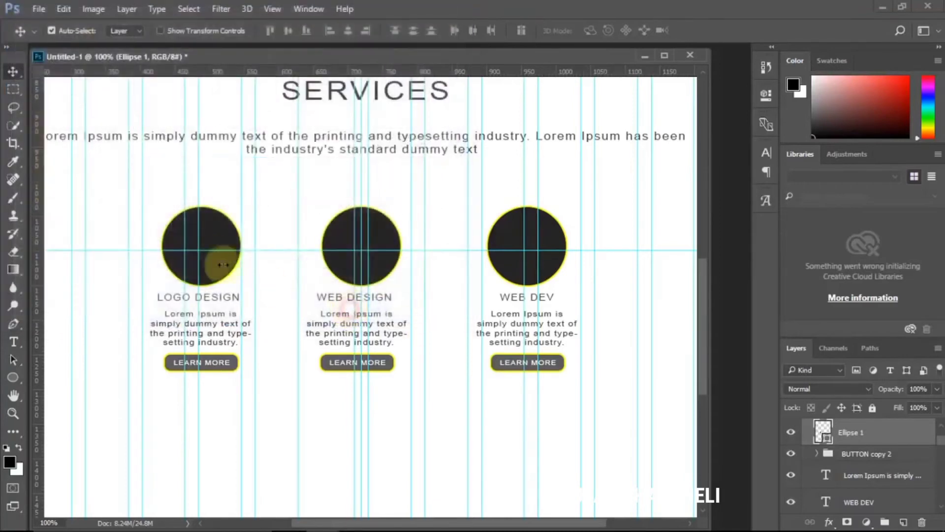
# Step: Scale the laptop image down over the first circle and clip it to that circle with a clipping mask
pyautogui.moveTo(367, 266); pyautogui.dragTo(239, 218)
pyautogui.moveTo(360, 160); pyautogui.dragTo(232, 247)
pyautogui.moveTo(216, 295); pyautogui.dragTo(251, 247)
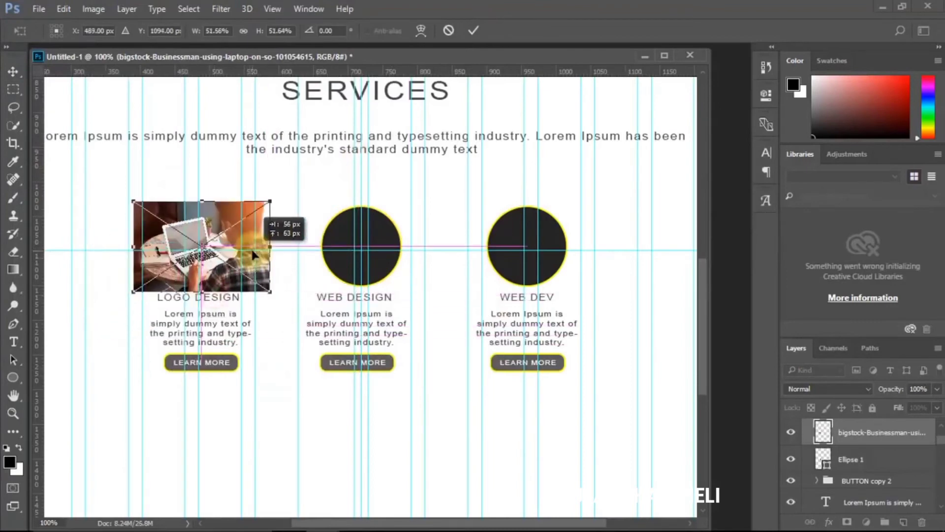
pyautogui.moveTo(269, 200); pyautogui.dragTo(247, 233)
pyautogui.press('Return')
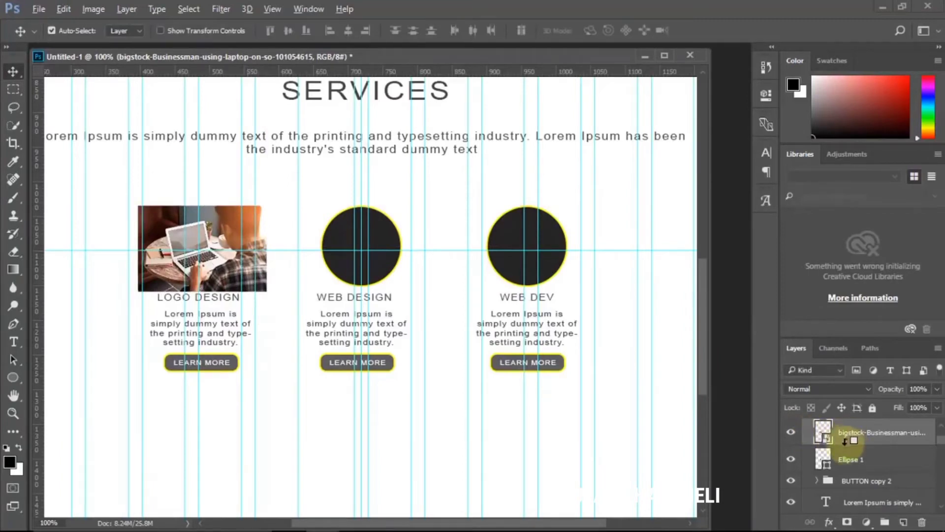
pyautogui.keyDown('alt'); pyautogui.click(844, 441); pyautogui.keyUp('alt')
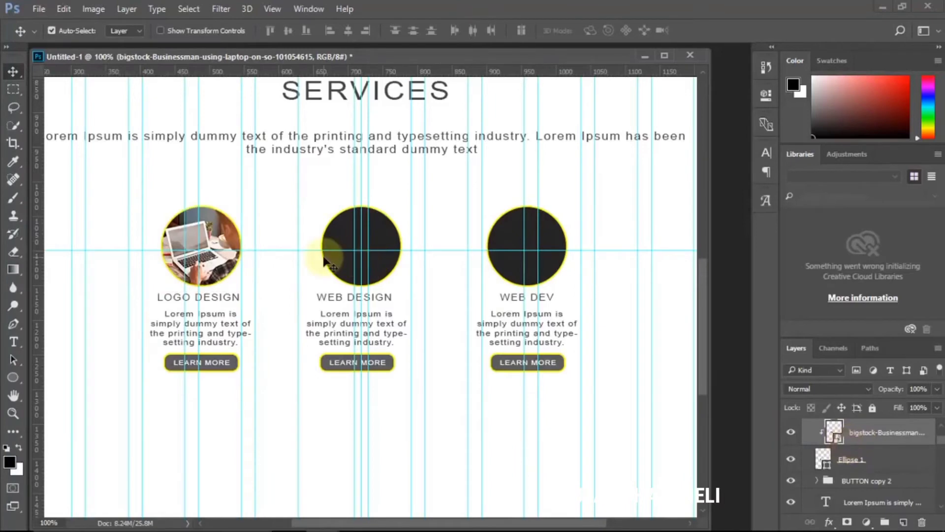
# Step: Place the 6910468-abstract-love.jpg image as an embedded layer directly above the second circle's layer
pyautogui.click(376, 236)
pyautogui.click(38, 9)
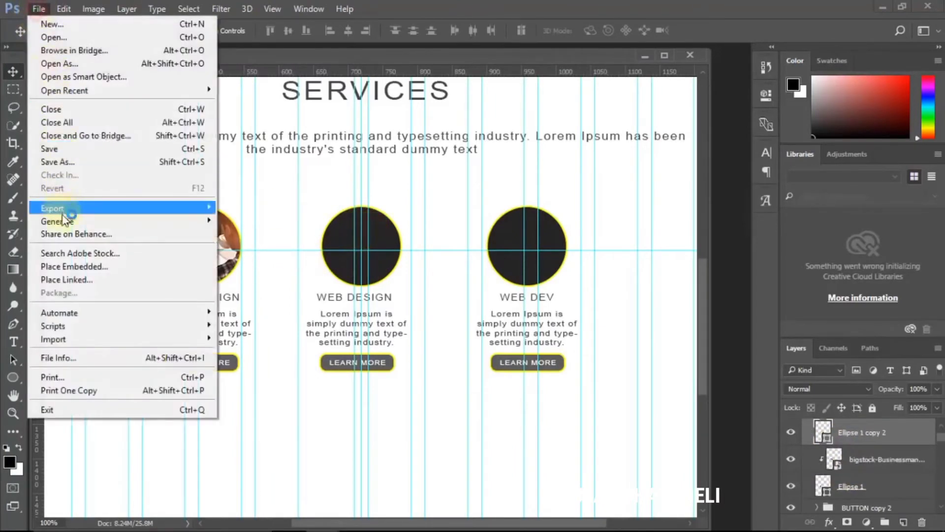
pyautogui.click(69, 268)
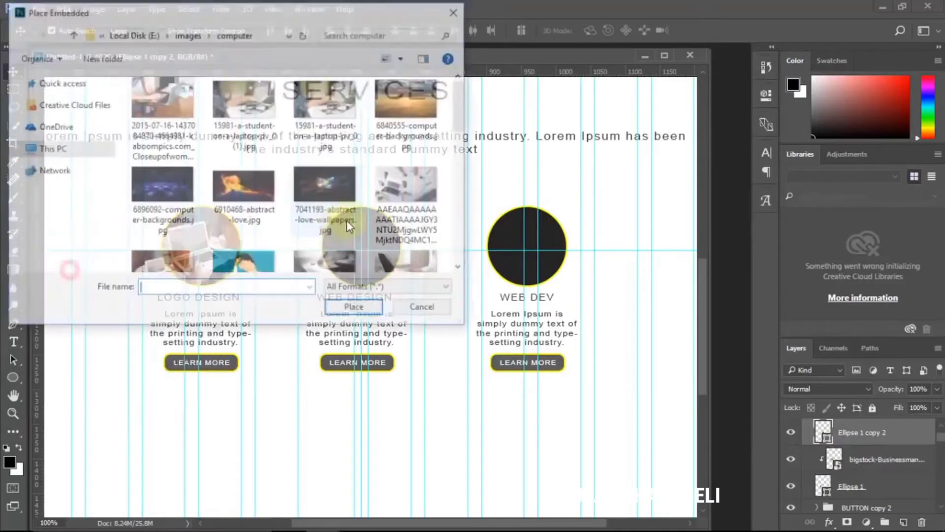
pyautogui.click(244, 187)
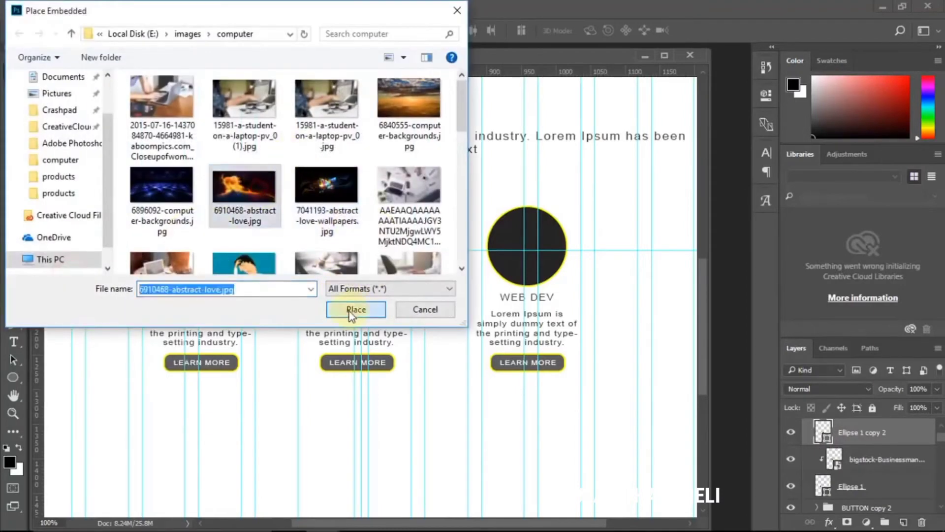
pyautogui.click(356, 310)
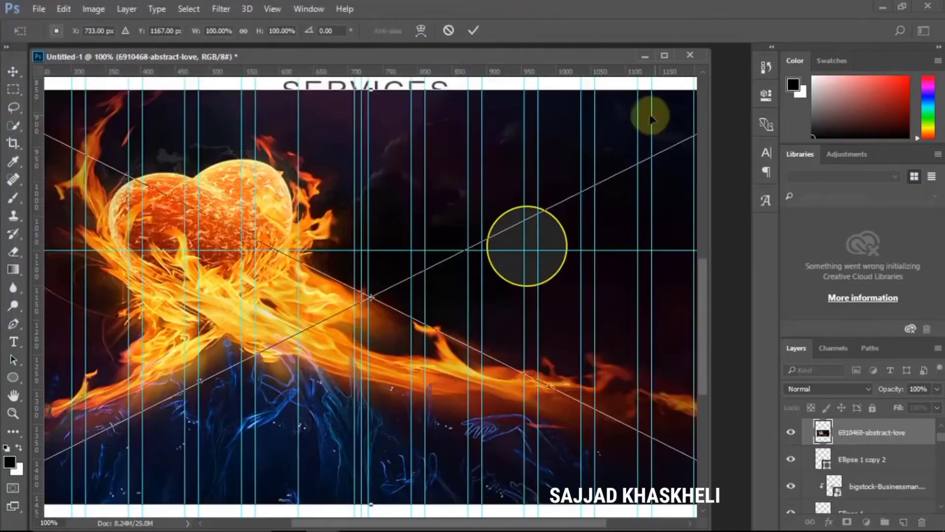
# Step: Scale the flaming heart image to about 21% over the second circle and clip it to that circle with a clipping mask
pyautogui.moveTo(652, 117); pyautogui.dragTo(528, 128)
pyautogui.moveTo(661, 100); pyautogui.dragTo(143, 458)
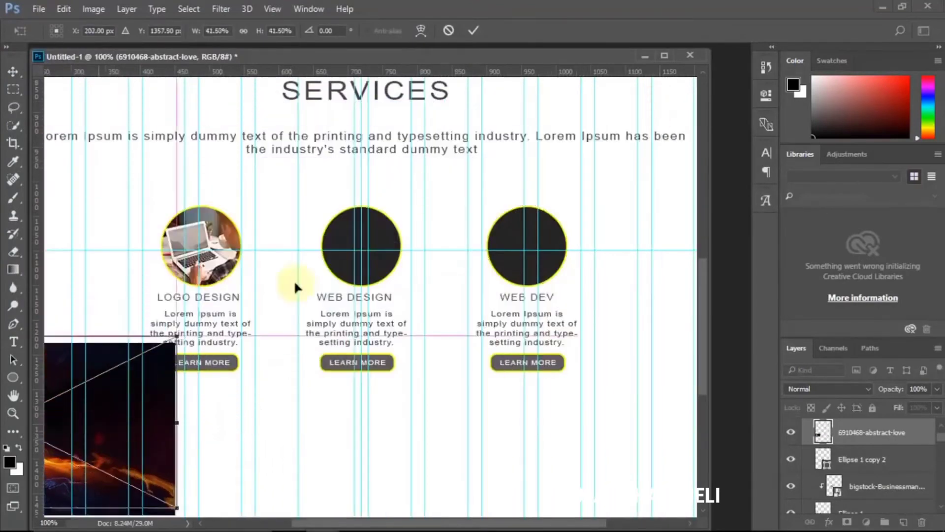
pyautogui.moveTo(165, 358); pyautogui.dragTo(480, 155)
pyautogui.moveTo(493, 142); pyautogui.dragTo(319, 226)
pyautogui.moveTo(344, 262); pyautogui.dragTo(446, 255)
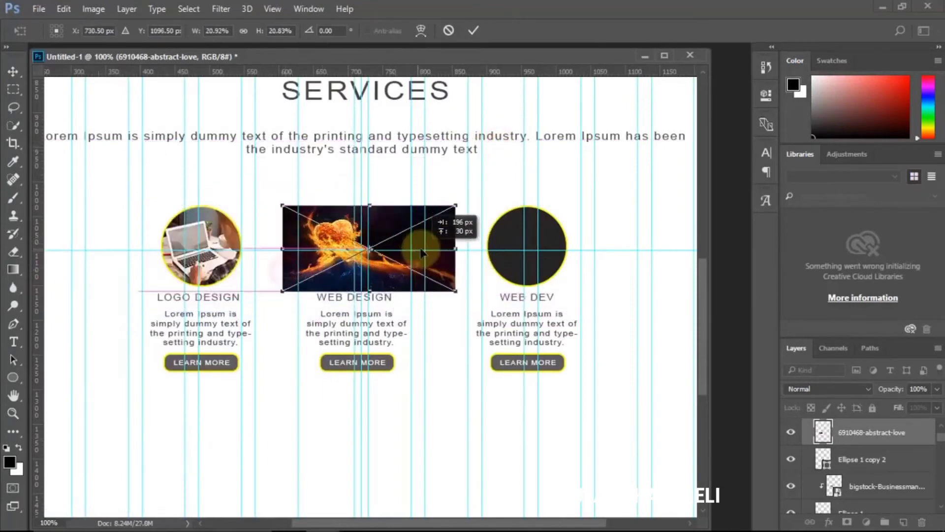
pyautogui.press('Return')
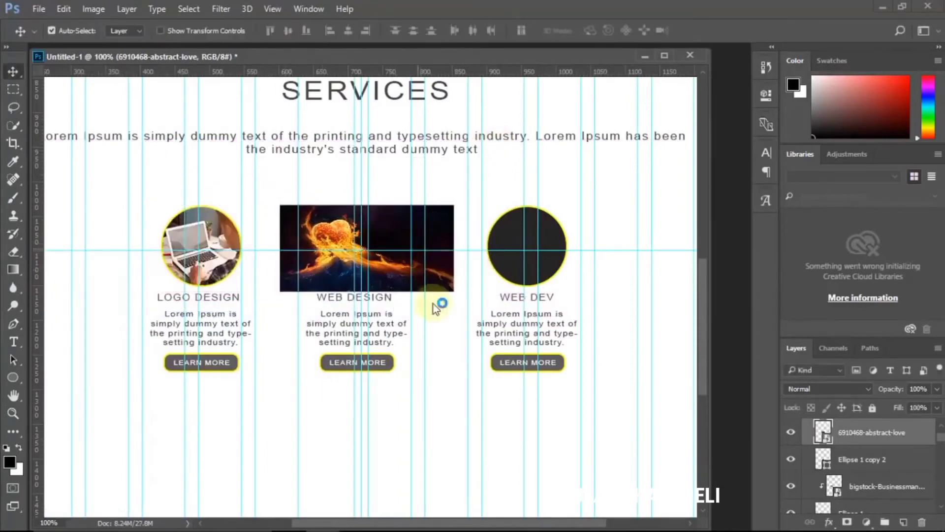
pyautogui.keyDown('alt'); pyautogui.click(858, 444); pyautogui.keyUp('alt')
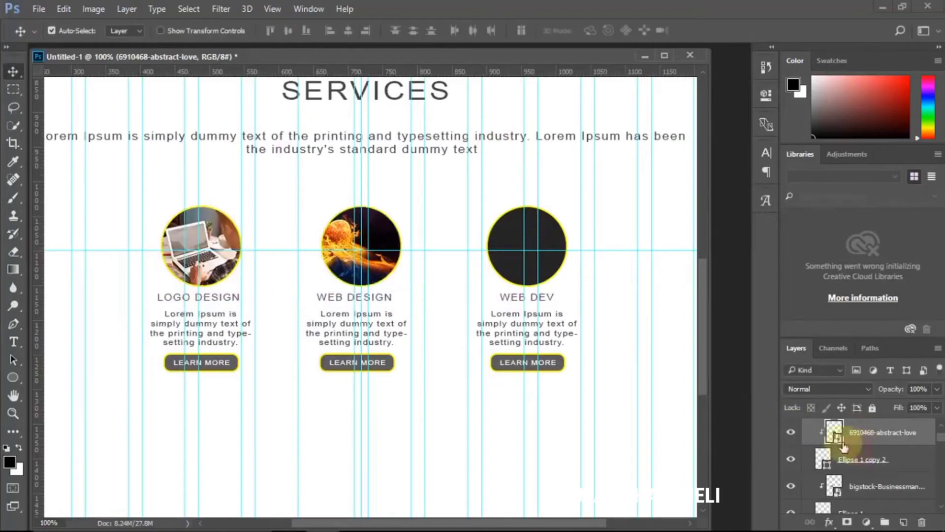
# Step: Place the overhead desk photo whose file name starts with AAEAAQ as an embedded image and scale it down over the WEB DESIGN column
pyautogui.click(38, 9)
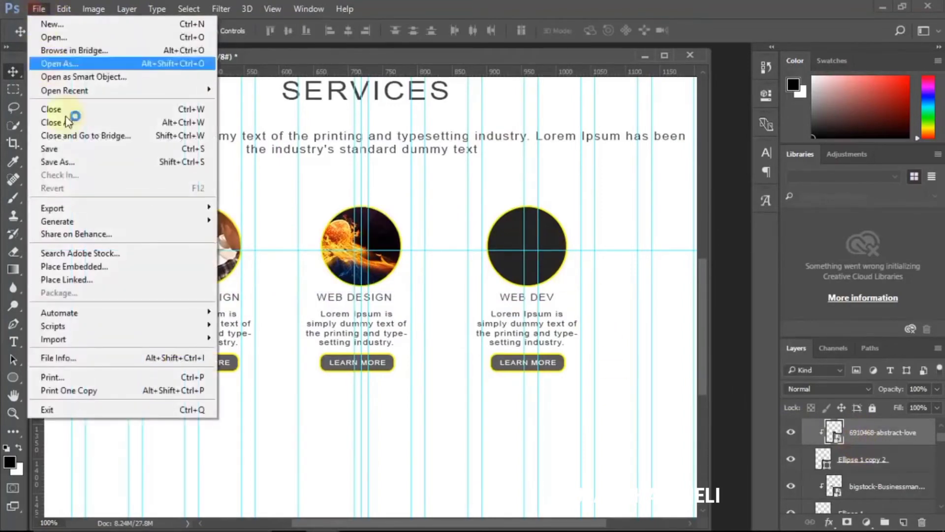
pyautogui.click(82, 266)
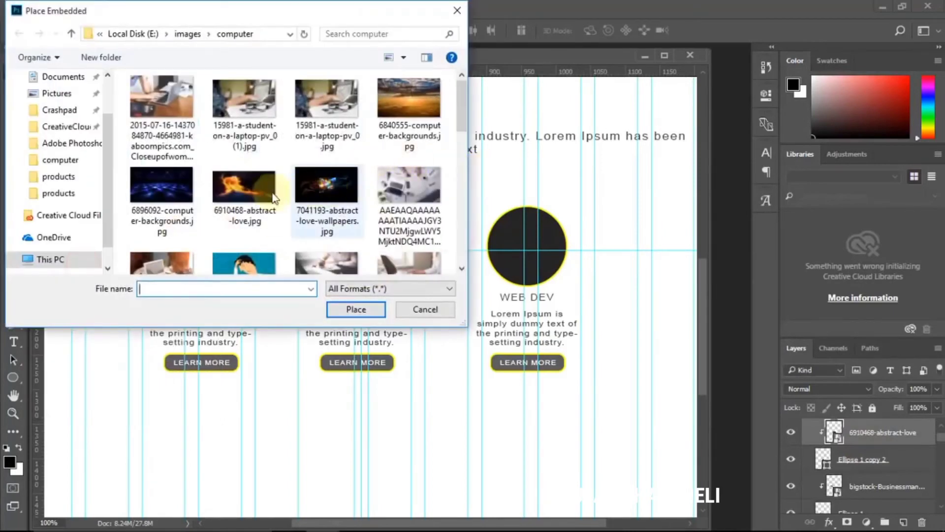
pyautogui.click(430, 181)
pyautogui.click(356, 309)
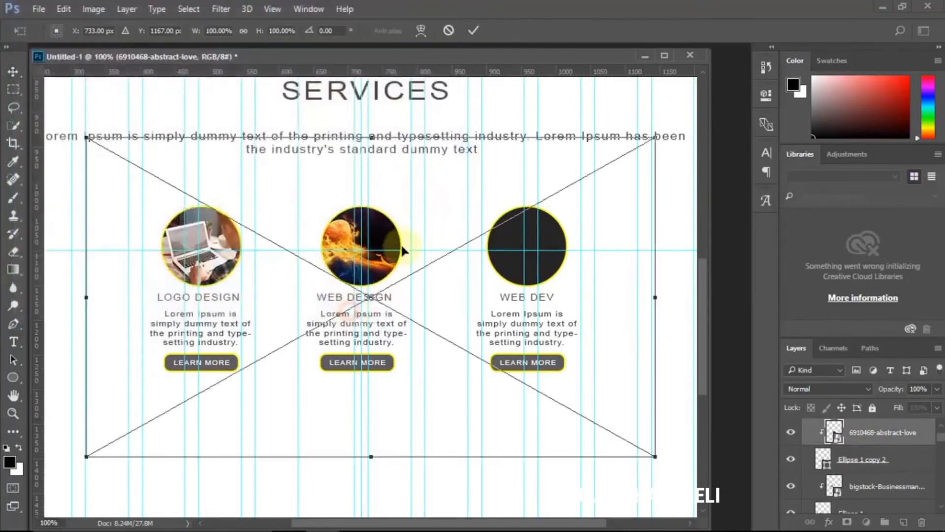
pyautogui.moveTo(93, 141); pyautogui.dragTo(499, 393)
pyautogui.moveTo(549, 423); pyautogui.dragTo(352, 251)
pyautogui.press('Return')
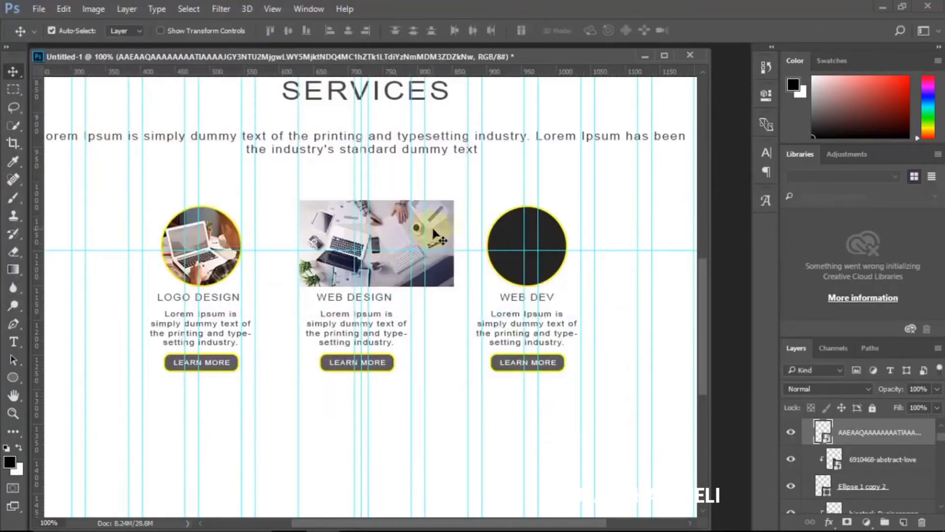
# Step: Move the desk photo over the third circle and reorder its layer directly above Ellipse 1 copy 3
pyautogui.moveTo(433, 233); pyautogui.dragTo(568, 234)
pyautogui.click(547, 242)
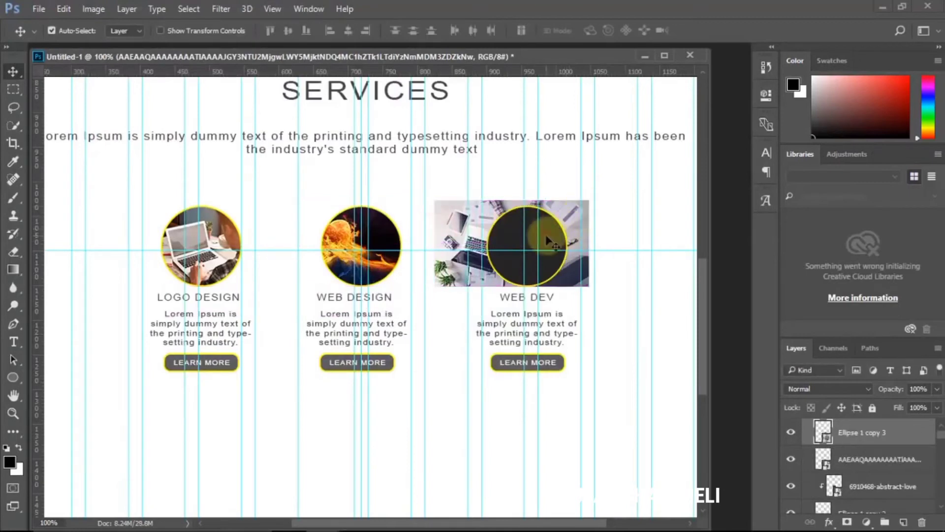
pyautogui.click(791, 460)
pyautogui.click(791, 460)
pyautogui.moveTo(869, 460); pyautogui.dragTo(866, 431)
pyautogui.moveTo(616, 249); pyautogui.dragTo(561, 233)
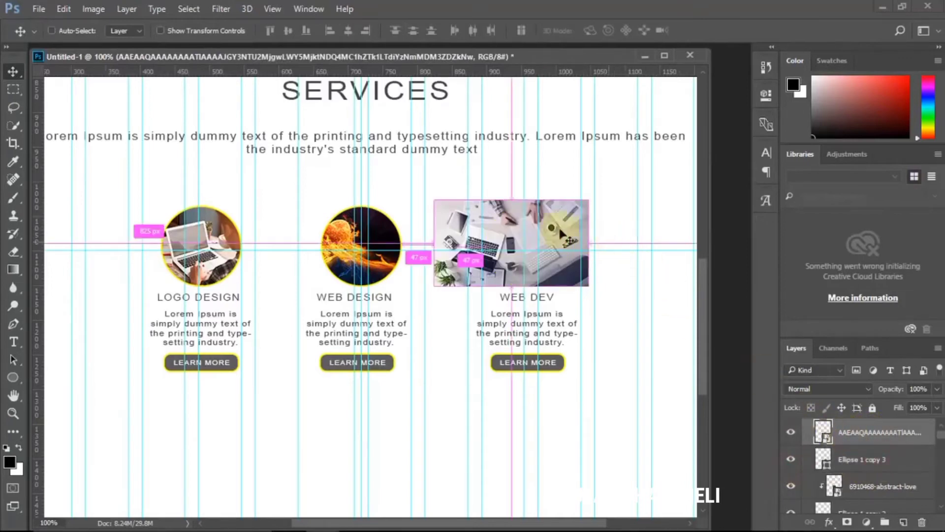
# Step: Scale the desk photo down further around the third circle and clip it to that circle with a clipping mask
pyautogui.hotkey('ctrl', 't')
pyautogui.moveTo(434, 199); pyautogui.dragTo(528, 206)
pyautogui.press('Return')
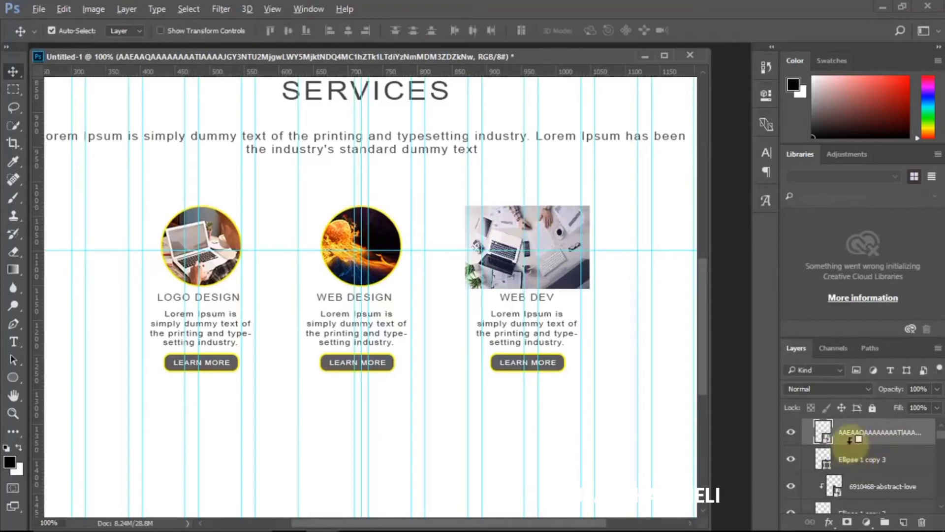
pyautogui.keyDown('alt'); pyautogui.click(847, 440); pyautogui.keyUp('alt')
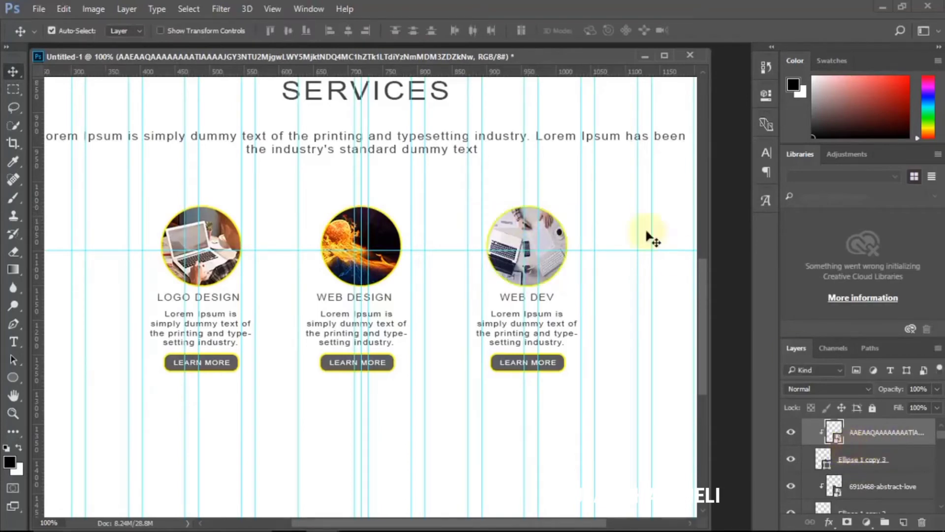
# Step: Check the extents of the Services intro paragraph's text box and widen the document window to show the full content width
pyautogui.scroll(-1, 490, 290)
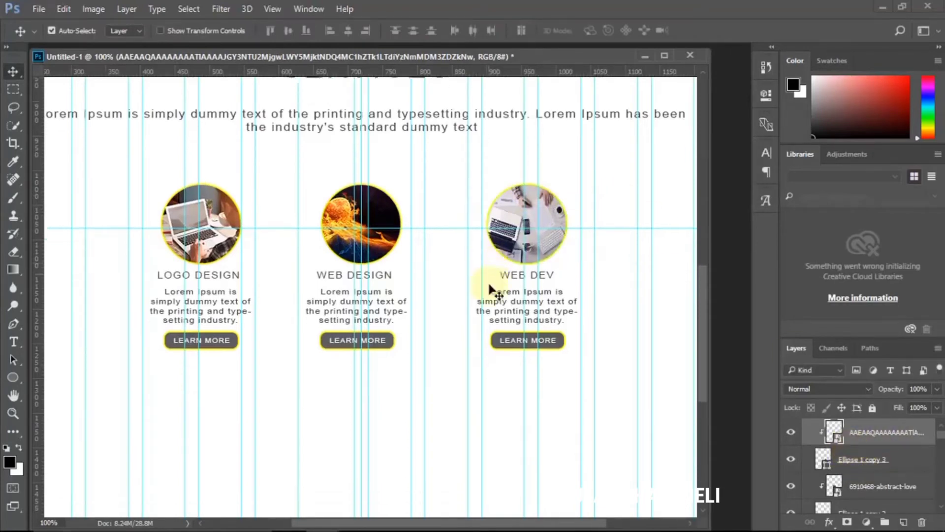
pyautogui.scroll(5, 492, 290)
pyautogui.scroll(1, 515, 281)
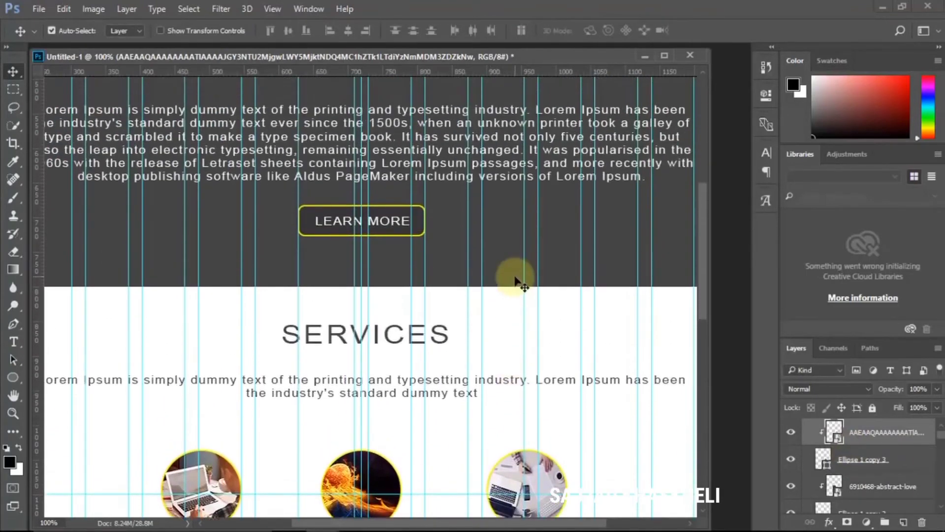
pyautogui.scroll(-2, 515, 280)
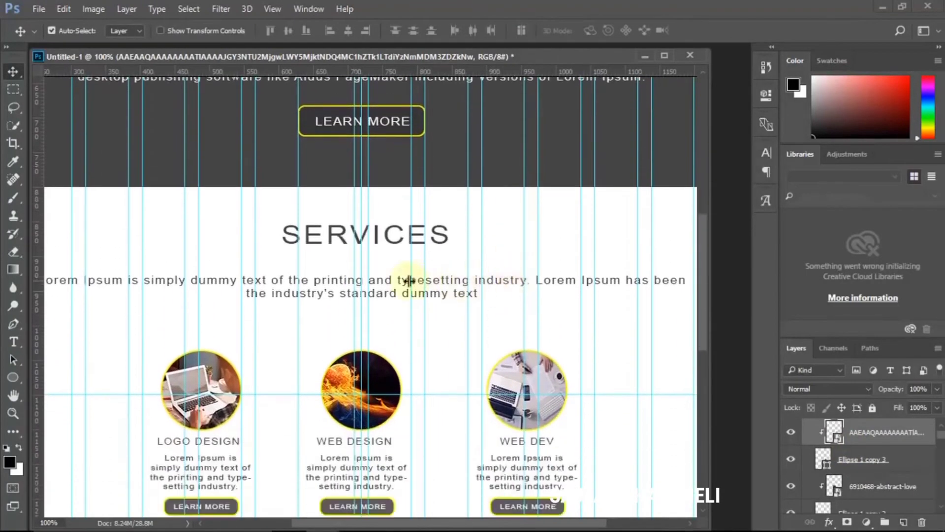
pyautogui.click(389, 285)
pyautogui.hotkey('ctrl', 't')
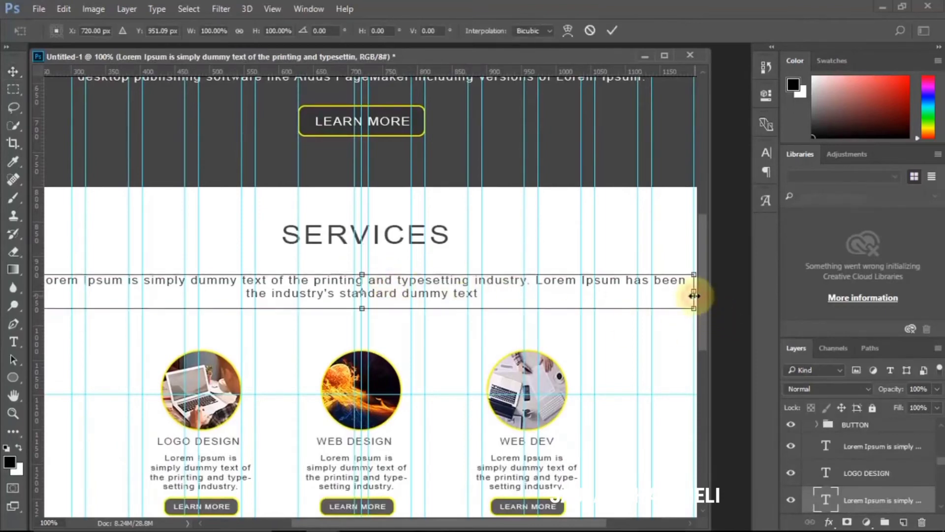
pyautogui.moveTo(473, 522)
pyautogui.mouseDown()
pyautogui.moveTo(438, 529)
pyautogui.moveTo(489, 517)
pyautogui.mouseUp()
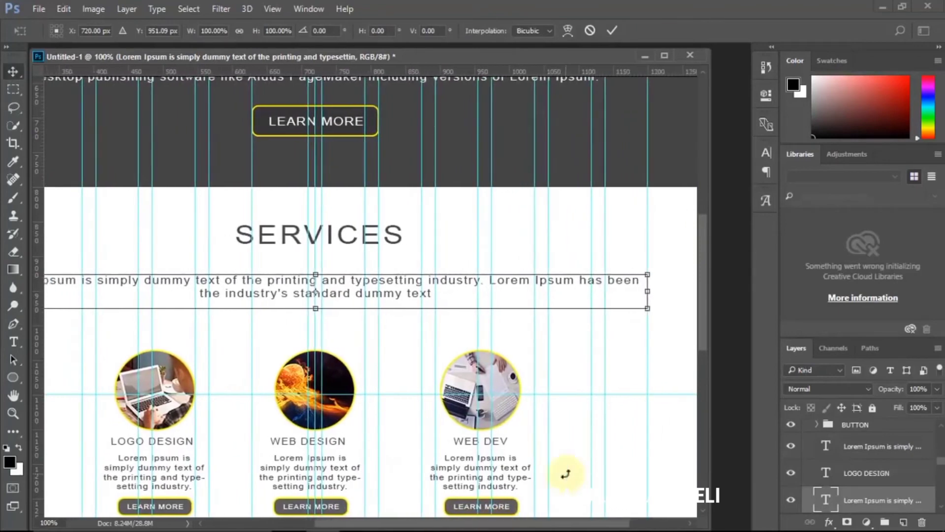
pyautogui.press('Return')
pyautogui.moveTo(559, 527); pyautogui.dragTo(519, 525)
pyautogui.moveTo(715, 300); pyautogui.dragTo(753, 299)
pyautogui.moveTo(609, 524); pyautogui.dragTo(607, 524)
# Step: Review the whole page from the header through About Us and Services to the area below the three columns
pyautogui.scroll(-1, 504, 327)
pyautogui.scroll(10, 505, 326)
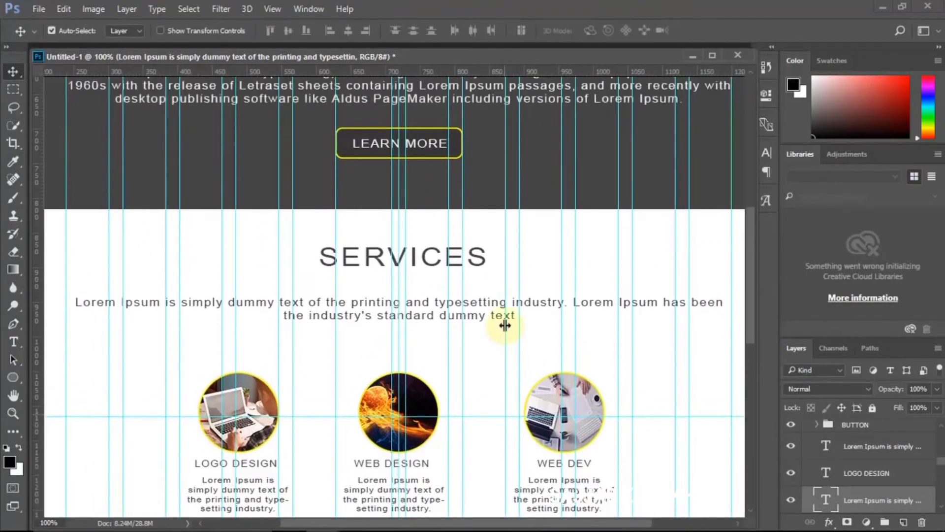
pyautogui.scroll(3, 512, 324)
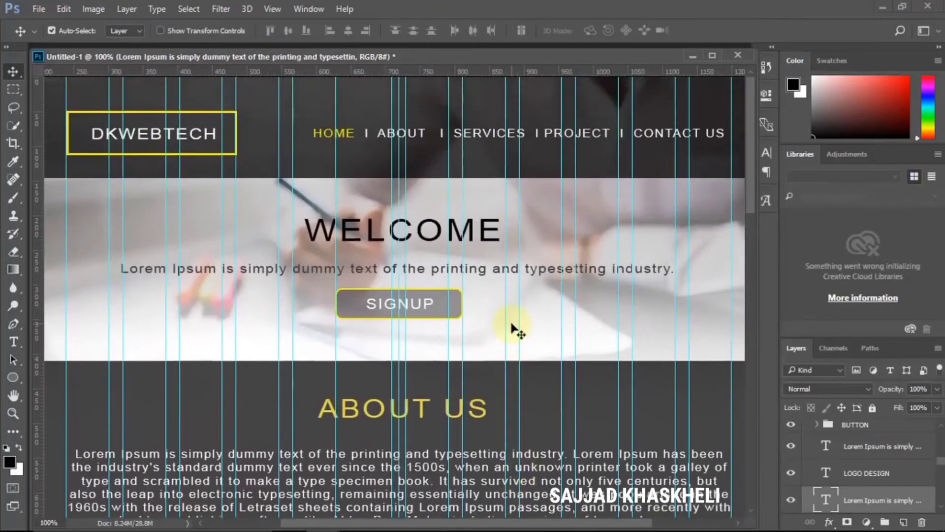
pyautogui.scroll(-15, 515, 327)
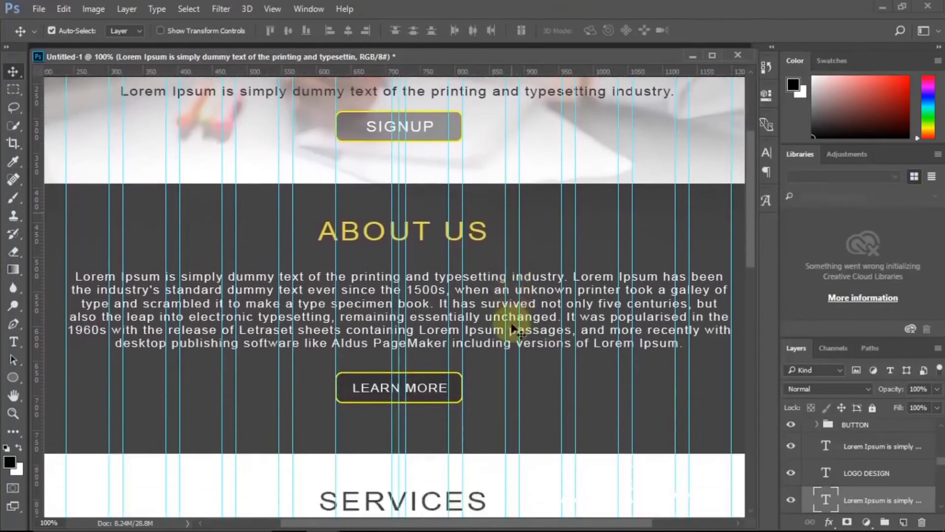
pyautogui.scroll(-10, 514, 325)
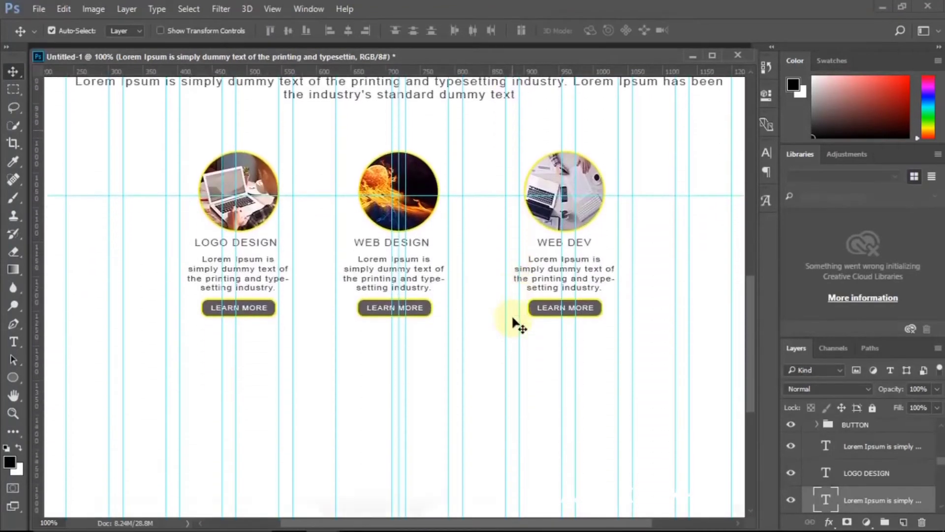
pyautogui.scroll(4, 515, 325)
pyautogui.scroll(-4, 514, 325)
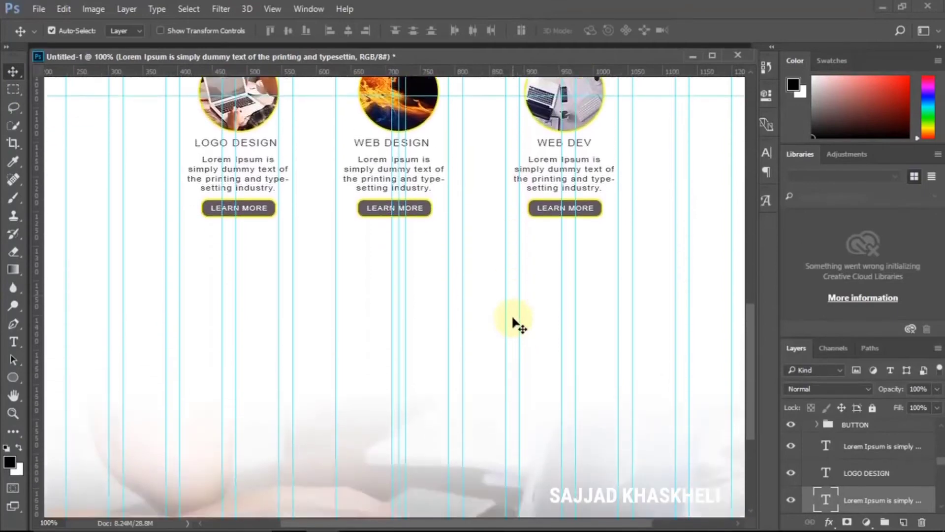
pyautogui.scroll(4, 514, 325)
pyautogui.scroll(10, 515, 325)
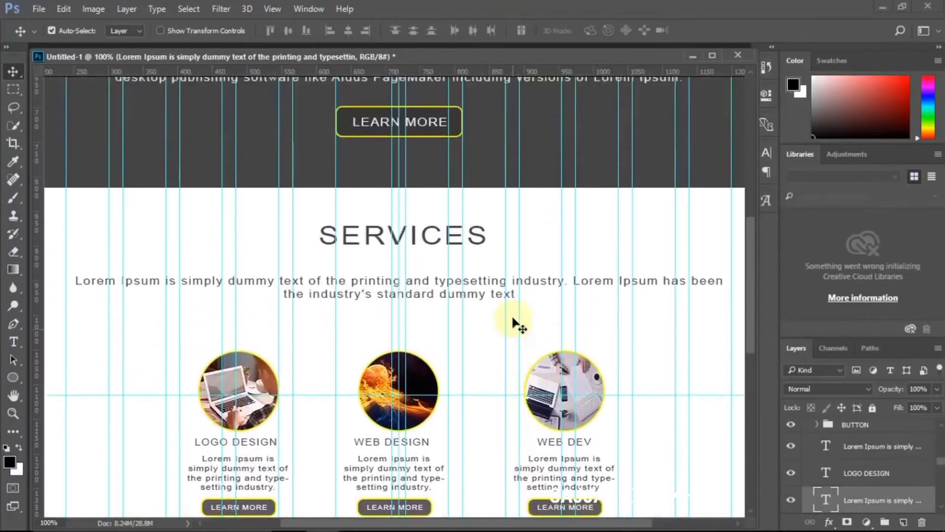
pyautogui.scroll(-4, 513, 320)
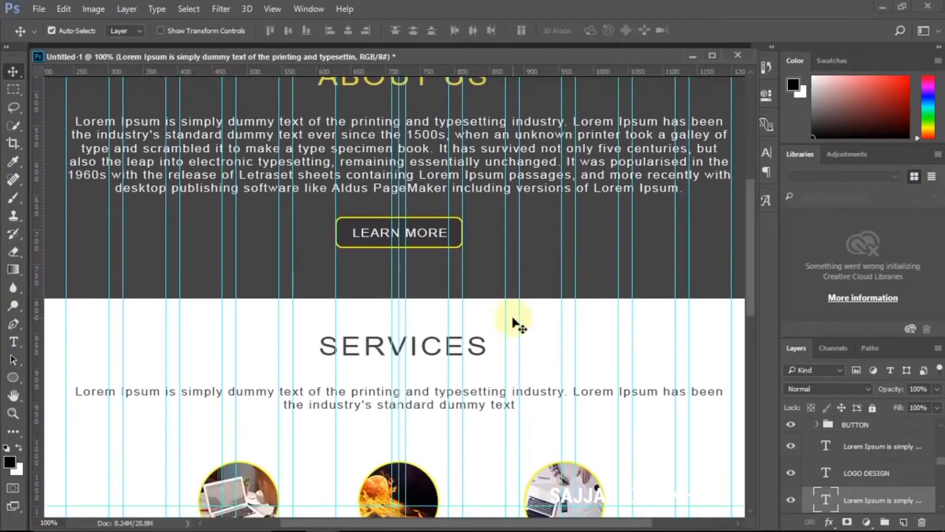
pyautogui.scroll(10, 514, 321)
pyautogui.scroll(3, 515, 323)
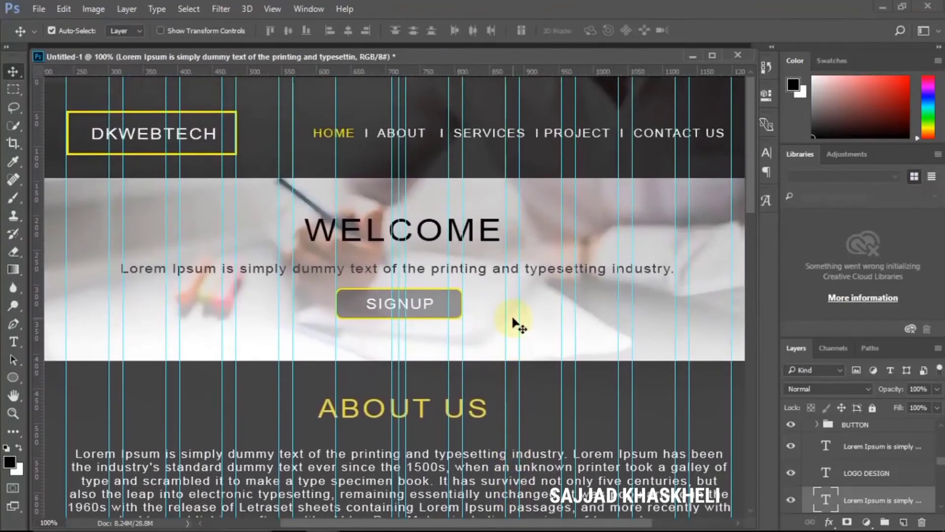
pyautogui.scroll(-10, 517, 325)
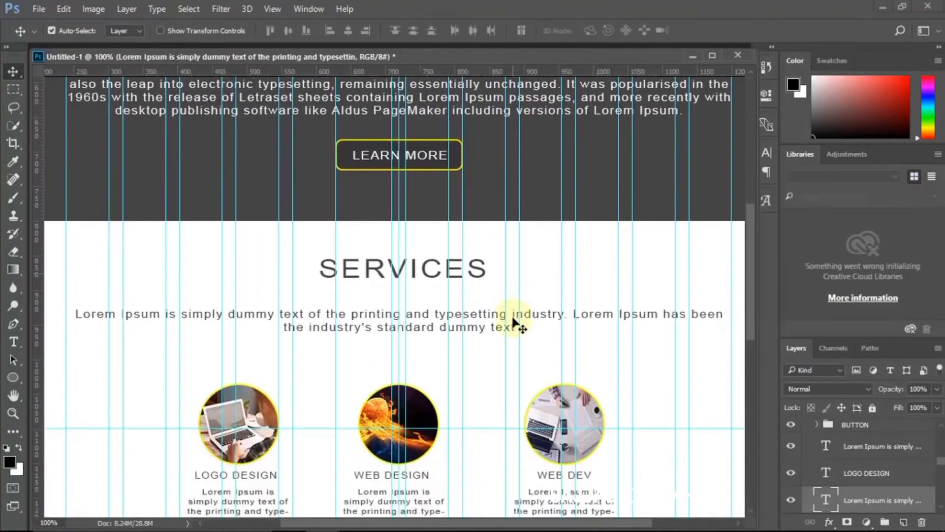
pyautogui.scroll(-1, 514, 324)
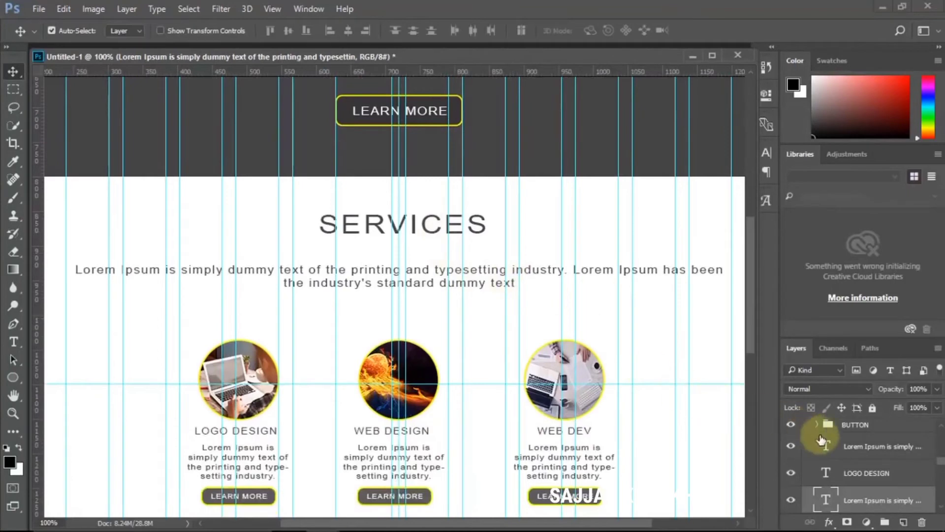
# Step: Collapse the SERVICES layer group
pyautogui.scroll(5, 832, 468)
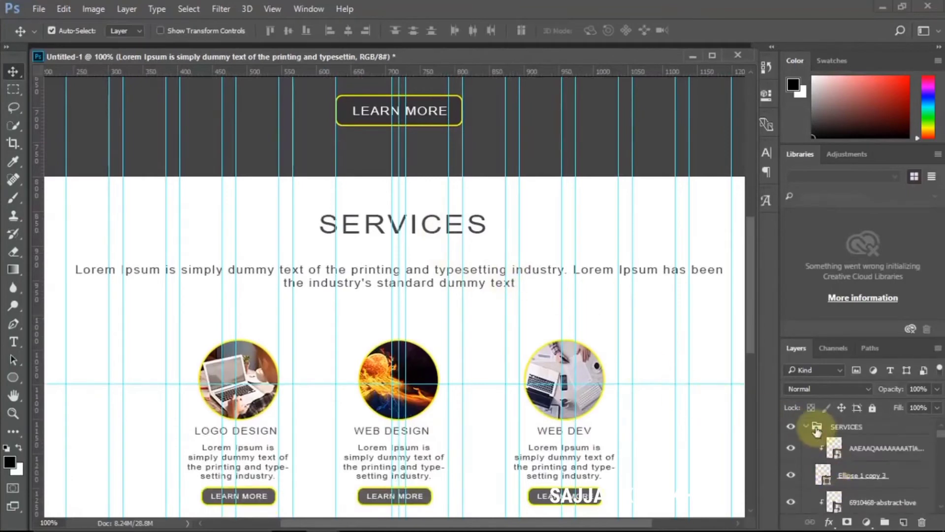
pyautogui.click(803, 429)
pyautogui.click(805, 430)
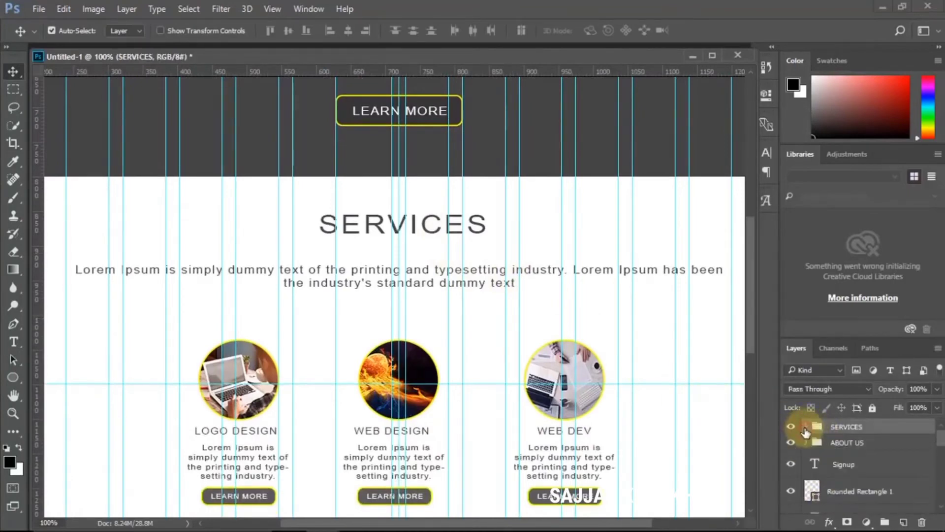
# Step: Duplicate the ABOUT US layer group within the same document under the name PROJECTS
pyautogui.scroll(-1, 845, 429)
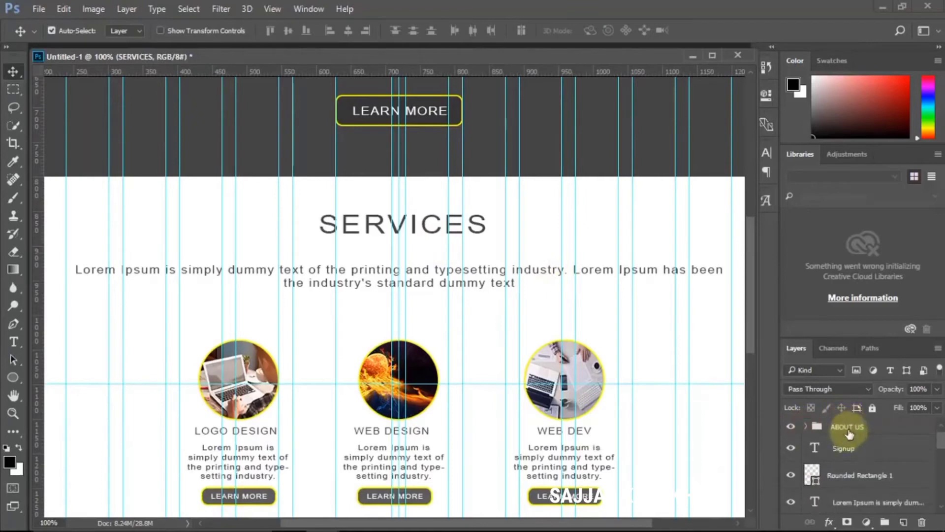
pyautogui.click(847, 428)
pyautogui.rightClick(847, 426)
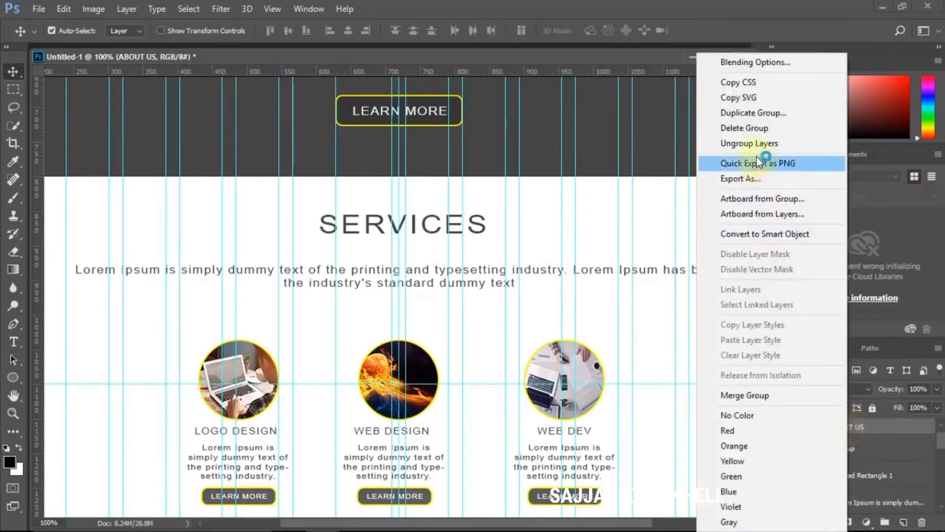
pyautogui.click(762, 113)
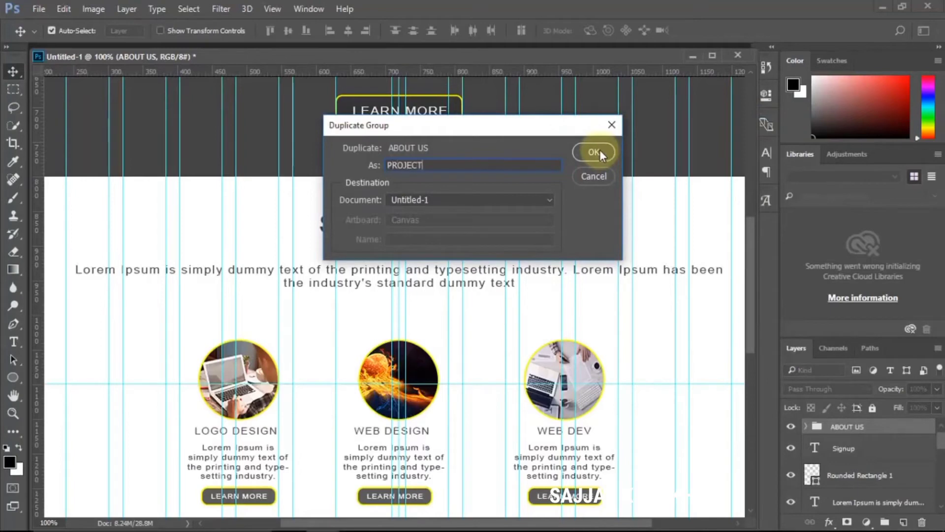
pyautogui.click(595, 152)
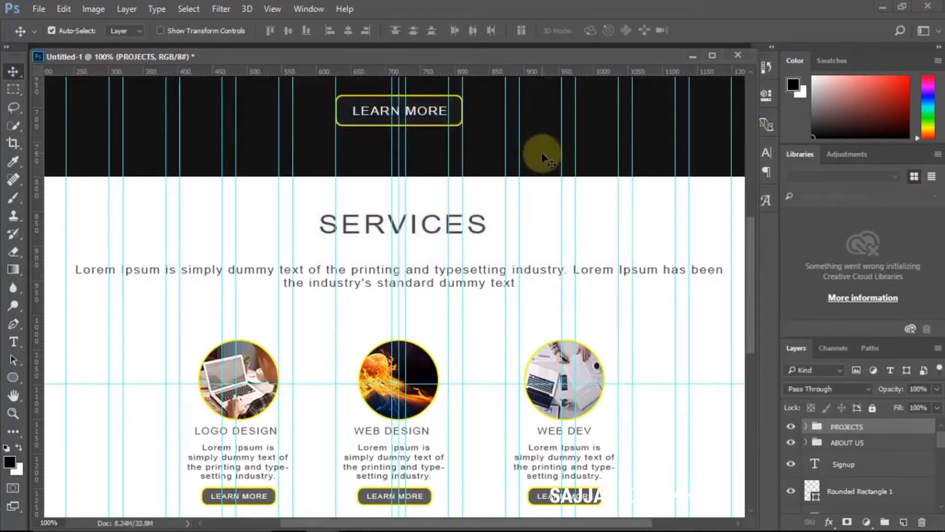
# Step: Free-transform the PROJECTS group straight down to about Y 1529 px, so its dark section sits just below the Services columns
pyautogui.hotkey('ctrl', 't')
pyautogui.moveTo(539, 143); pyautogui.dragTo(545, 475)
pyautogui.scroll(-10, 545, 476)
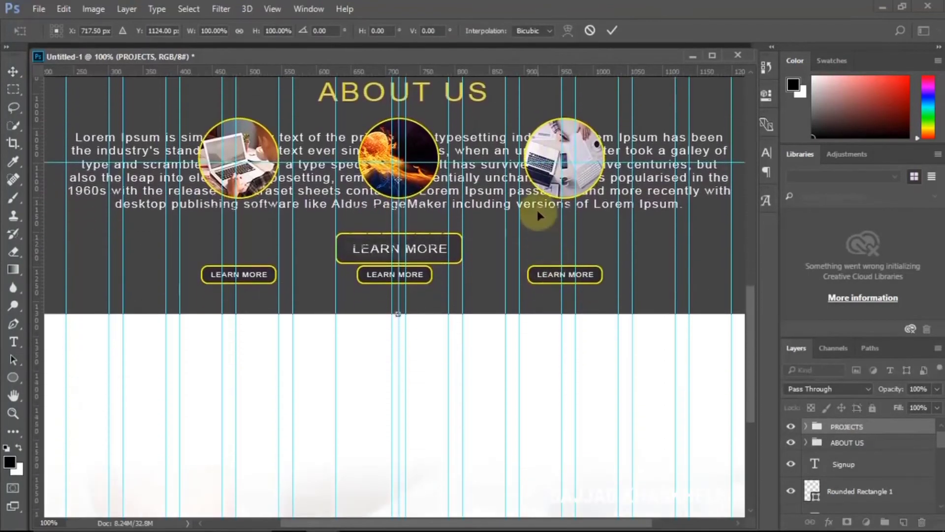
pyautogui.moveTo(537, 209); pyautogui.dragTo(533, 513)
pyautogui.scroll(5, 542, 269)
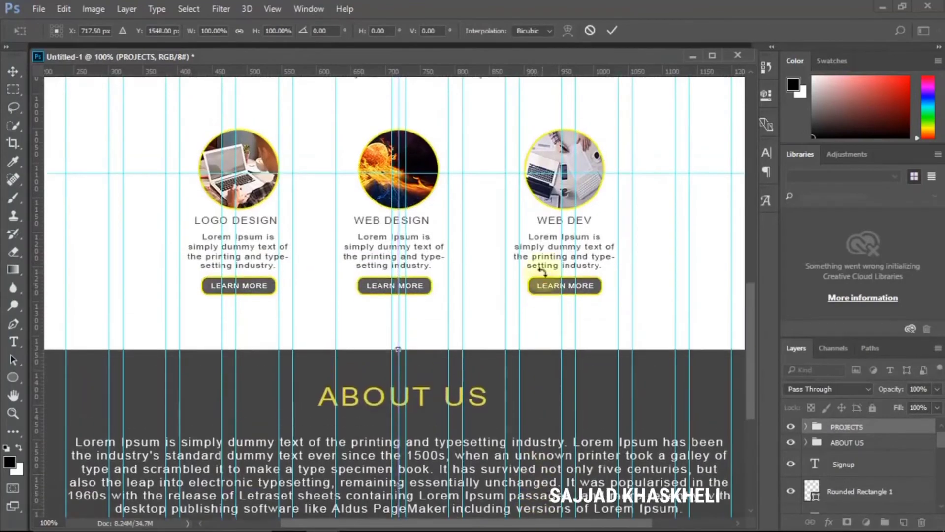
pyautogui.scroll(3, 544, 268)
pyautogui.scroll(-6, 545, 268)
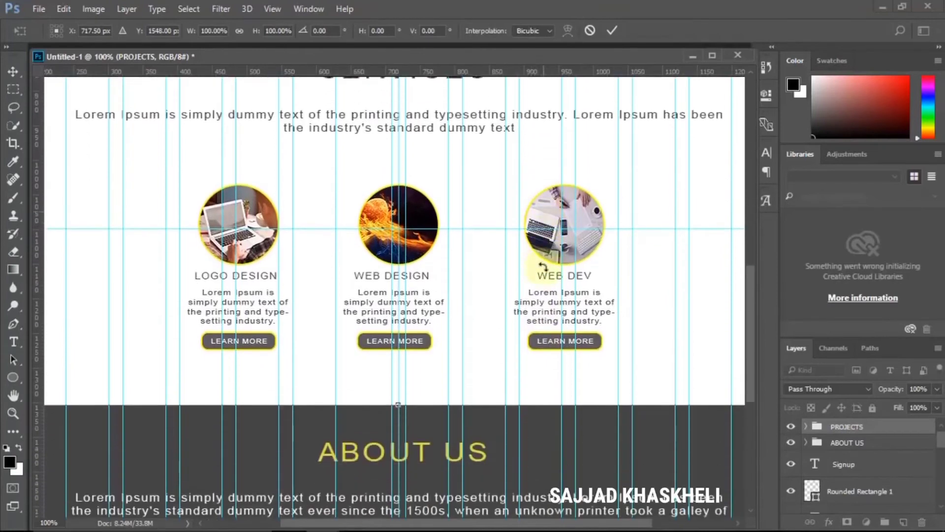
pyautogui.moveTo(536, 432); pyautogui.dragTo(536, 419)
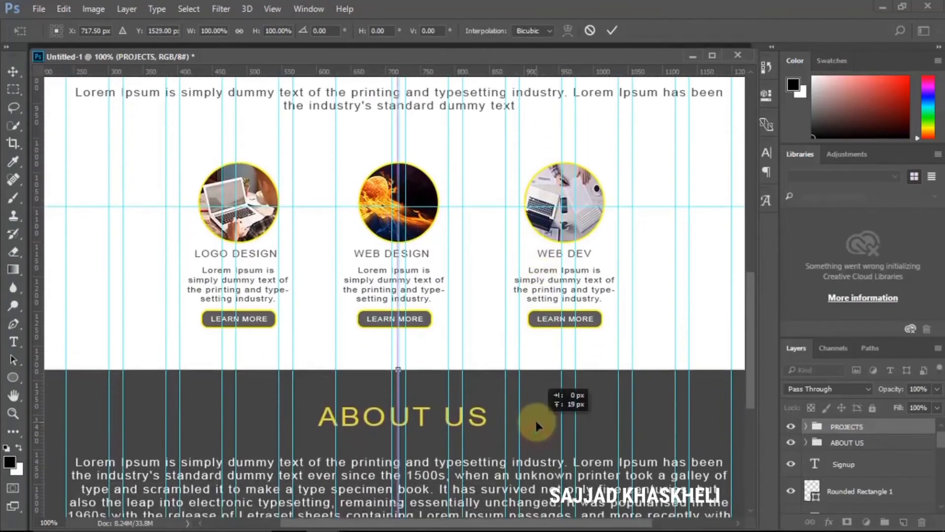
pyautogui.scroll(-4, 527, 384)
pyautogui.scroll(-2, 526, 383)
pyautogui.press('Return')
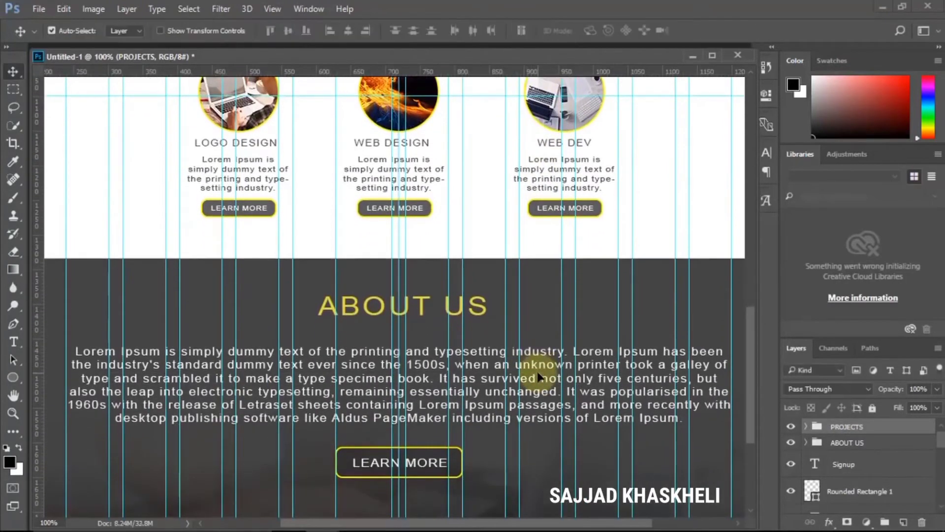
# Step: Zoom out and review the page spacing from the original About Us section through Services to the duplicated section
pyautogui.hotkey('ctrl', '-')
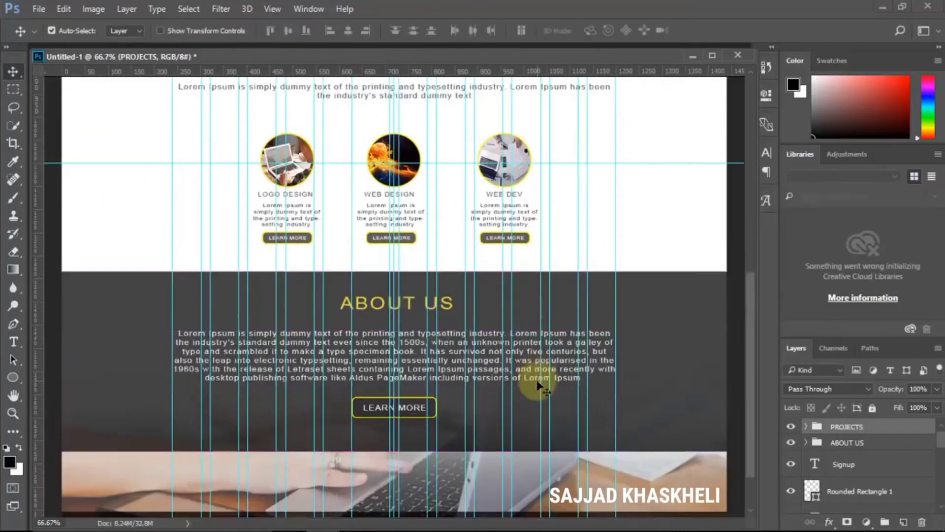
pyautogui.scroll(2, 540, 365)
pyautogui.scroll(15, 539, 364)
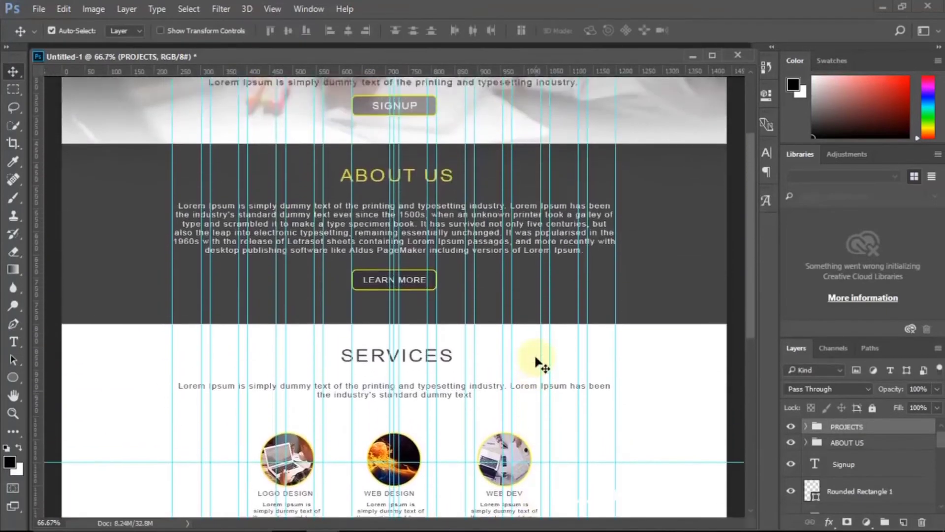
pyautogui.scroll(-13, 540, 365)
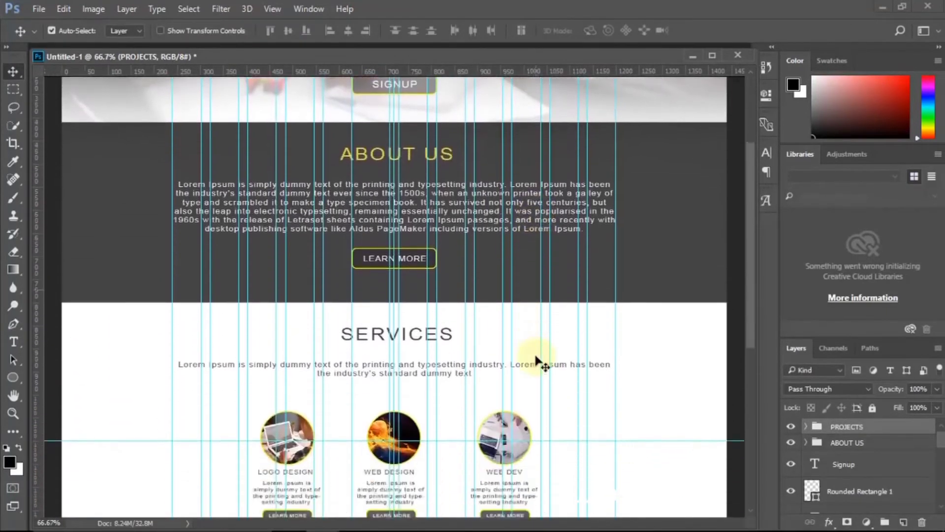
pyautogui.scroll(-12, 540, 364)
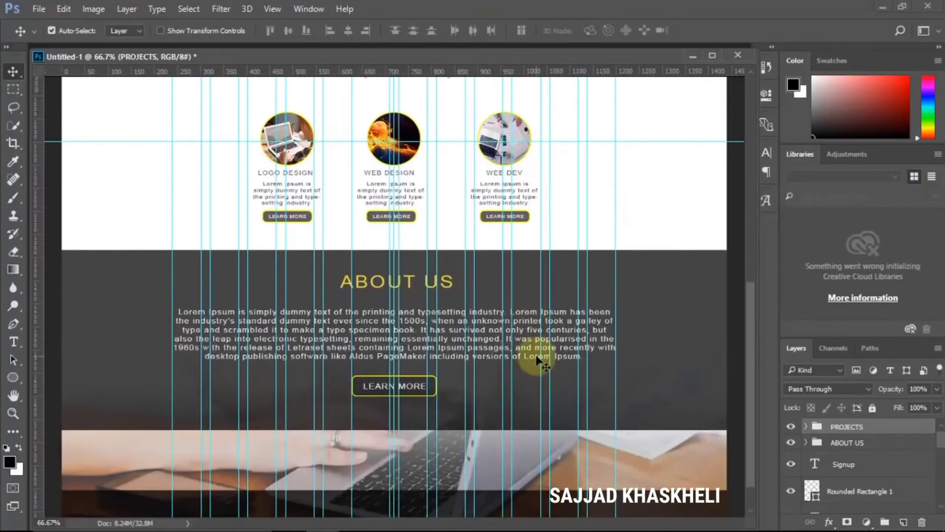
pyautogui.scroll(-2, 540, 364)
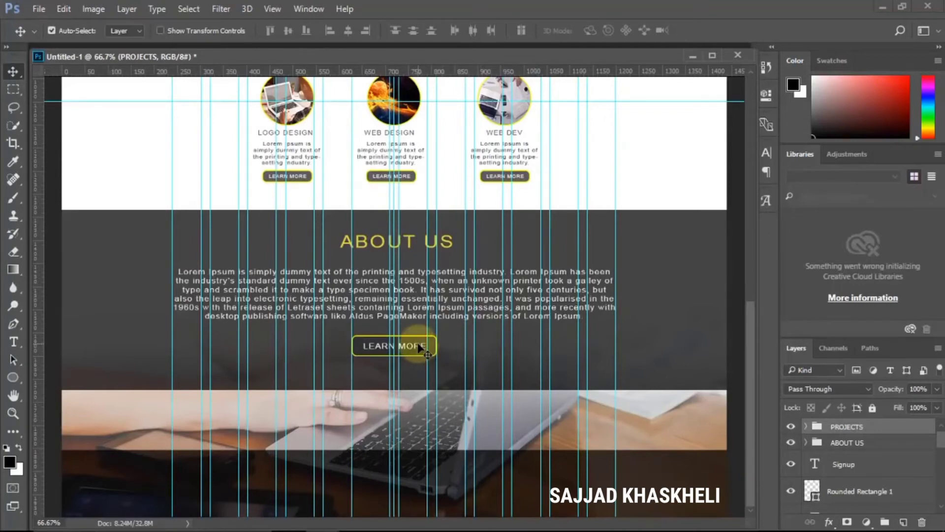
# Step: Locate the duplicated section's heading layer from the canvas and select the PROJECTS group that contains it
pyautogui.click(412, 245)
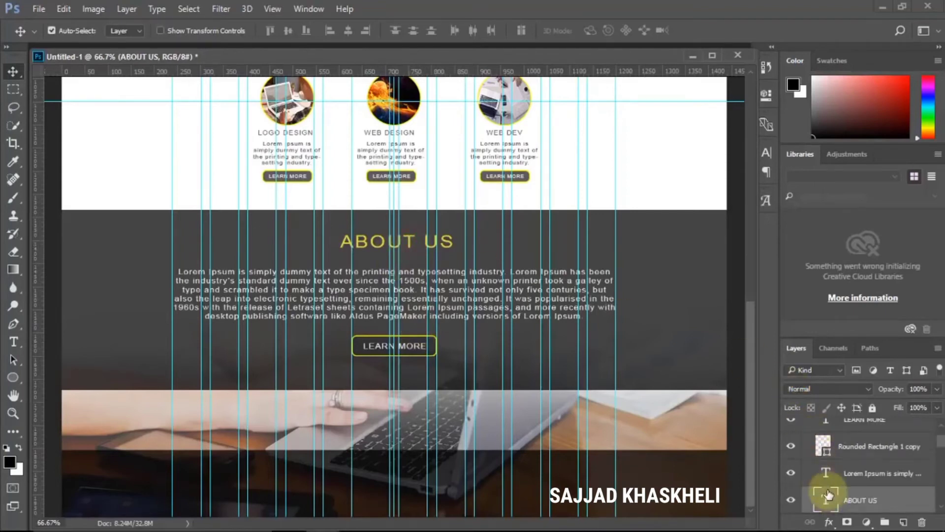
pyautogui.scroll(2, 828, 495)
pyautogui.click(812, 445)
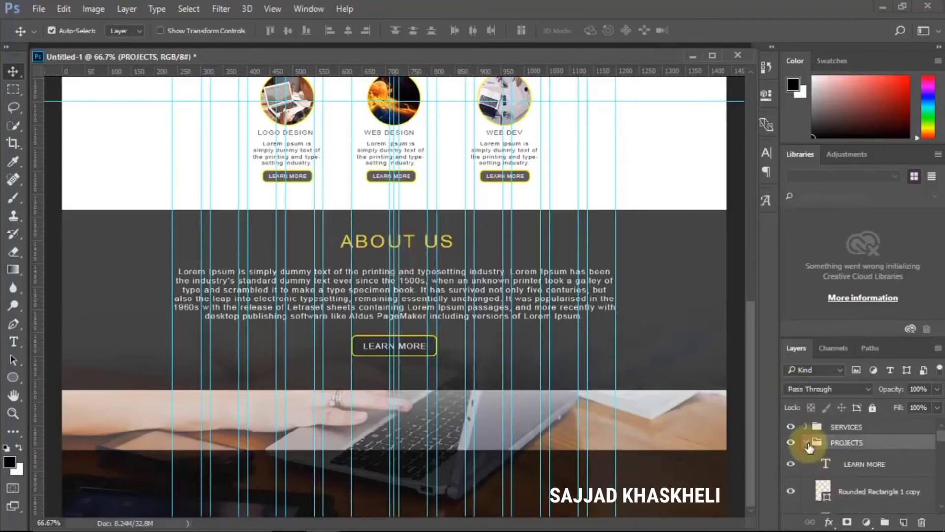
# Step: Move the PROJECTS layer group above the SERVICES group and expand it to show its layers
pyautogui.click(806, 443)
pyautogui.moveTo(847, 449); pyautogui.dragTo(836, 419)
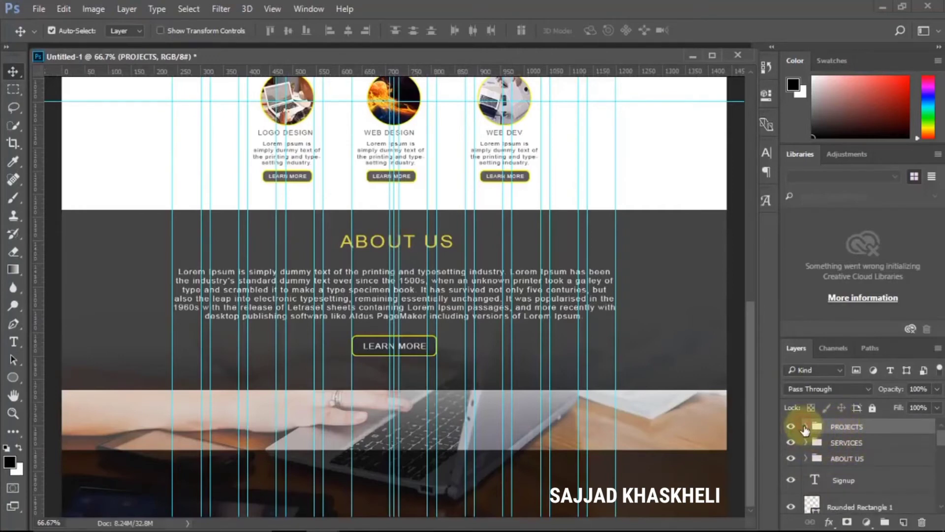
pyautogui.click(805, 426)
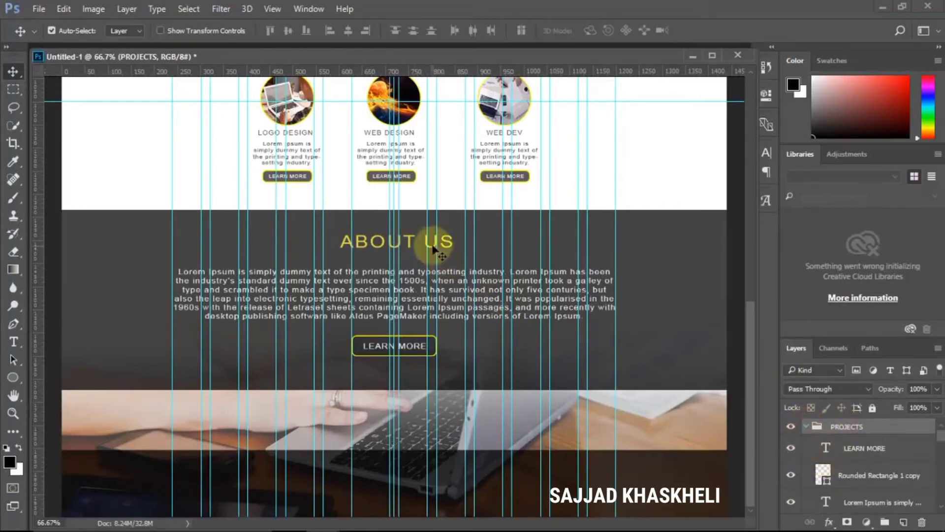
# Step: Replace the heading text ABOUT US in the PROJECTS group with PROJECT
pyautogui.click(449, 245)
pyautogui.click(835, 505)
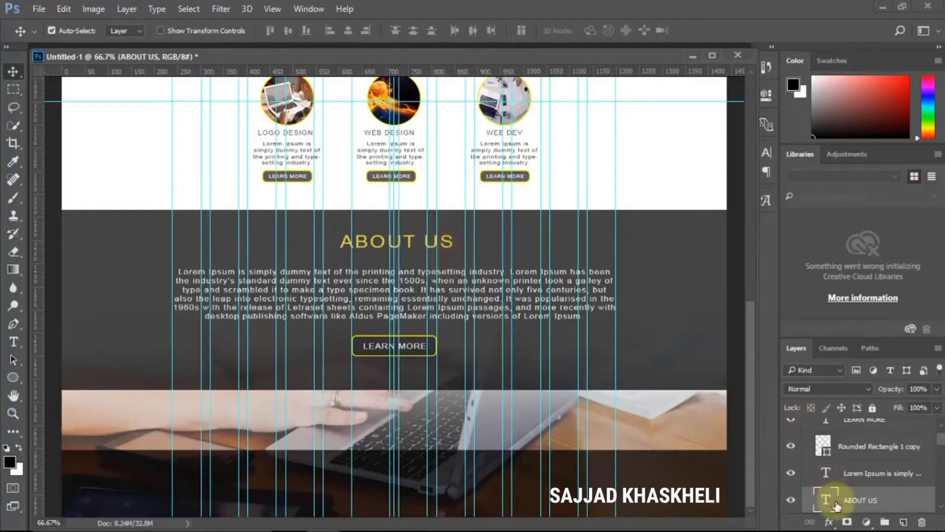
pyautogui.doubleClick(825, 502)
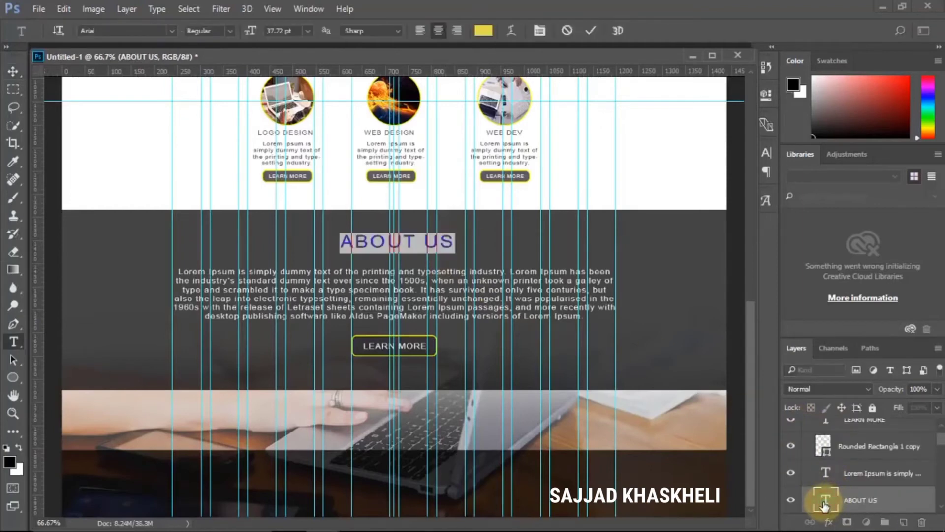
pyautogui.press('Down')
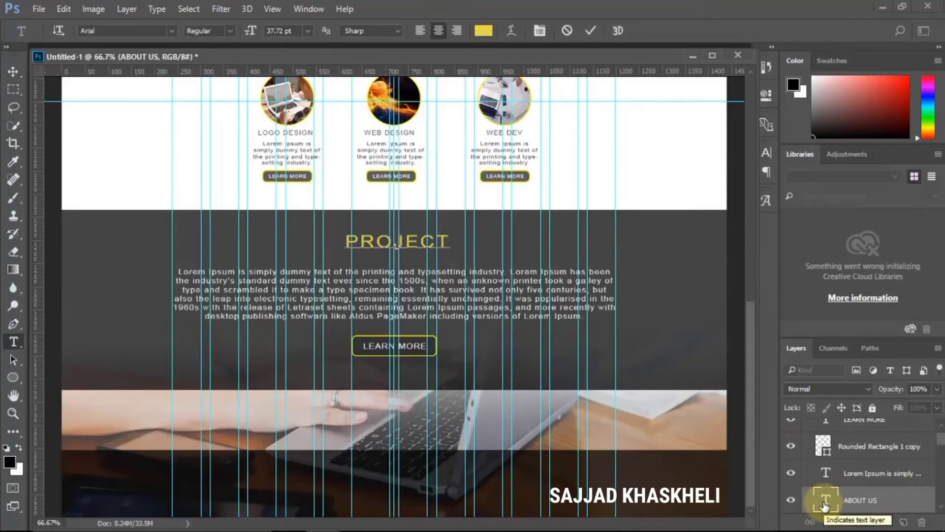
pyautogui.click(854, 494)
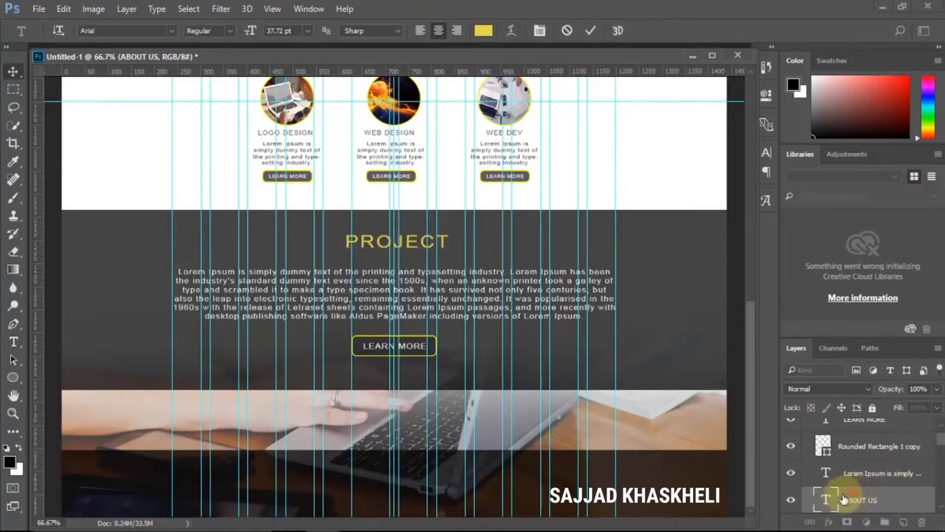
pyautogui.doubleClick(825, 499)
# Step: Delete the paragraph text below its first two lines and shrink the text box's height to fit them
pyautogui.click(825, 473)
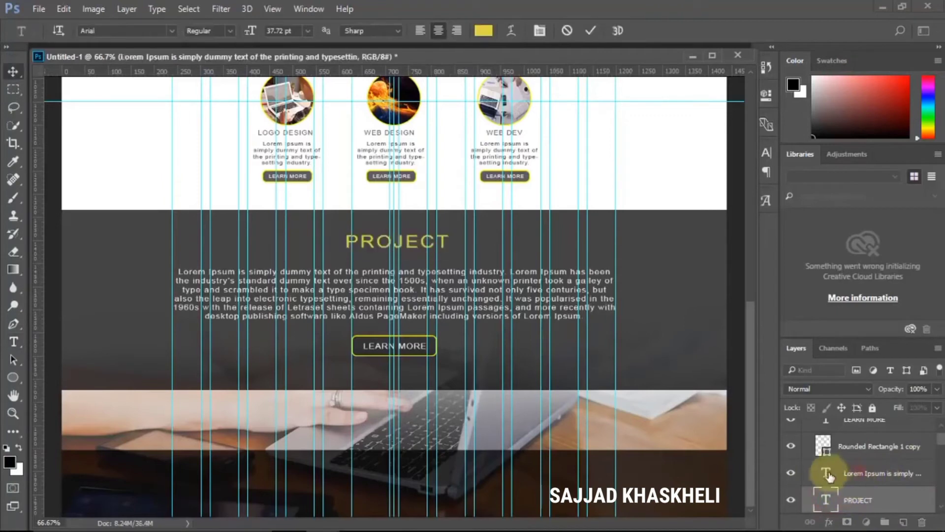
pyautogui.doubleClick(827, 474)
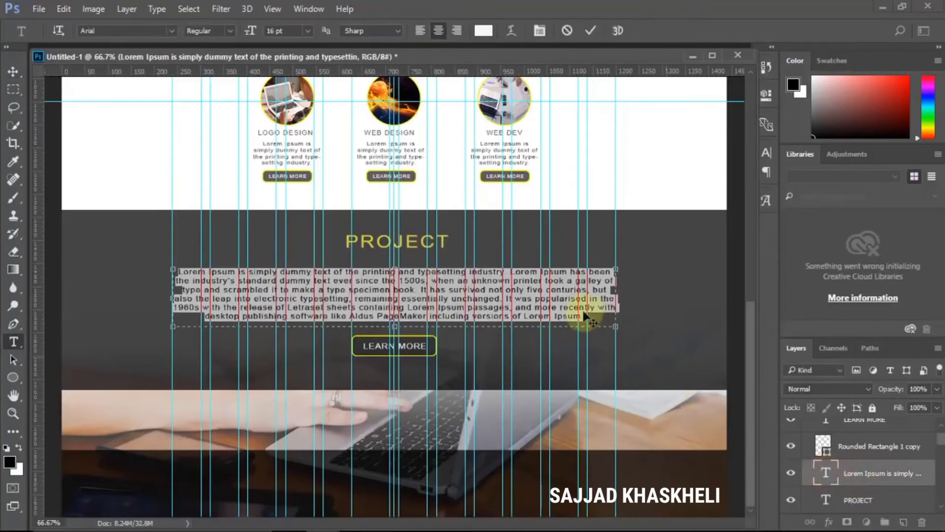
pyautogui.moveTo(586, 315); pyautogui.dragTo(153, 286)
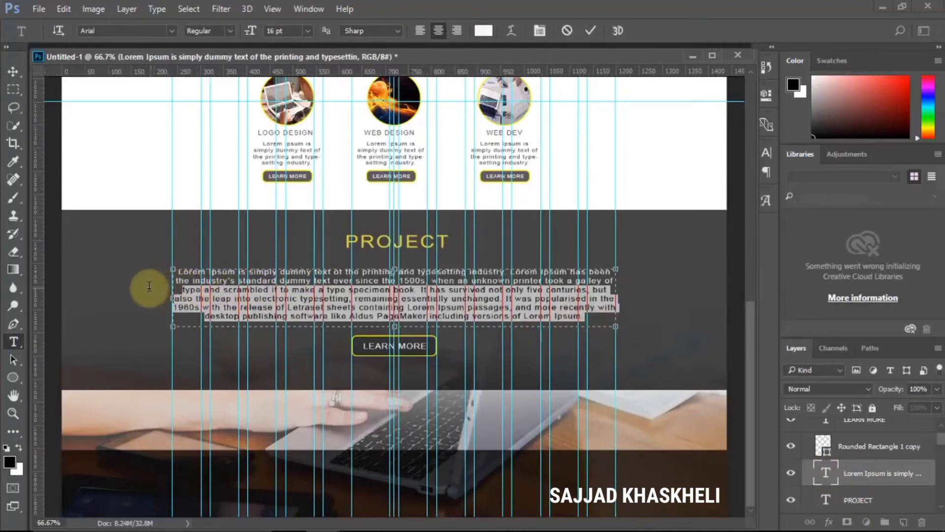
pyautogui.press('BackSpace')
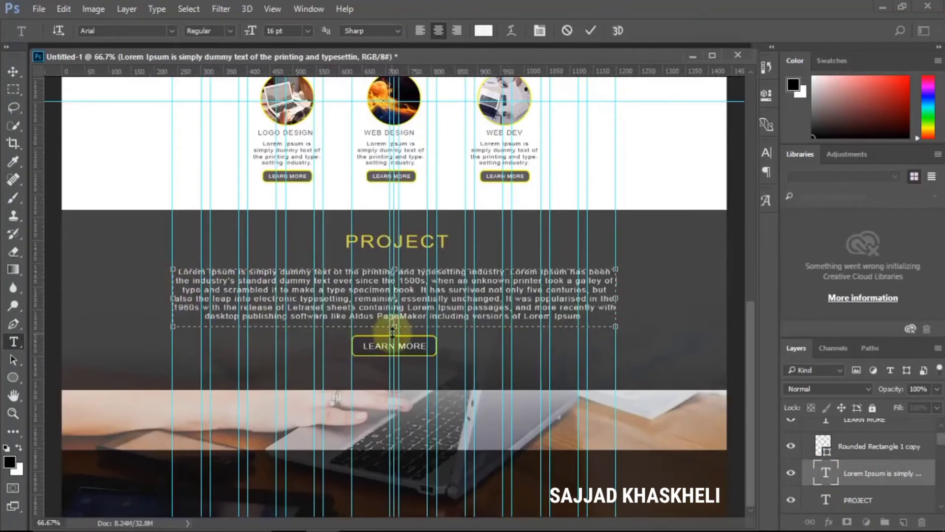
pyautogui.moveTo(397, 326); pyautogui.dragTo(396, 291)
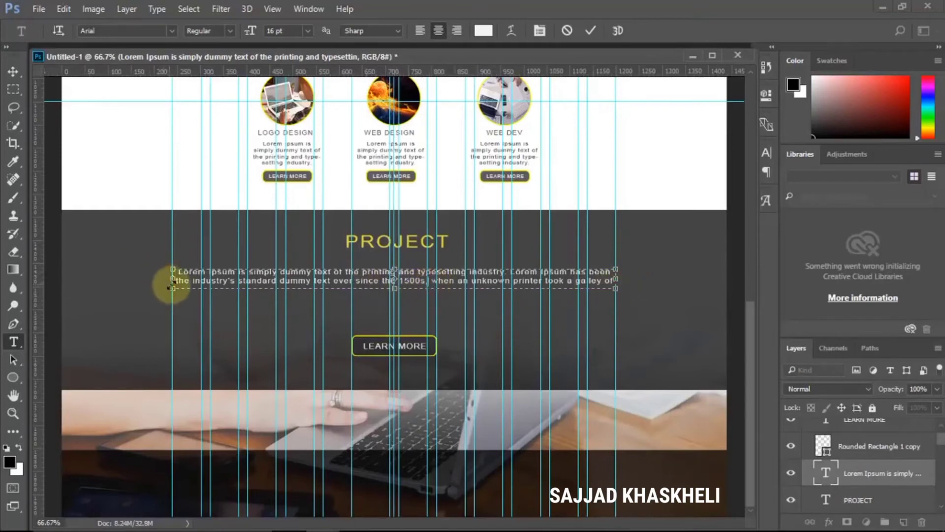
# Step: Delete the paragraph's second line so that it ends with "Lorem Ipsum has been"
pyautogui.moveTo(176, 280); pyautogui.dragTo(616, 284)
pyautogui.press('BackSpace')
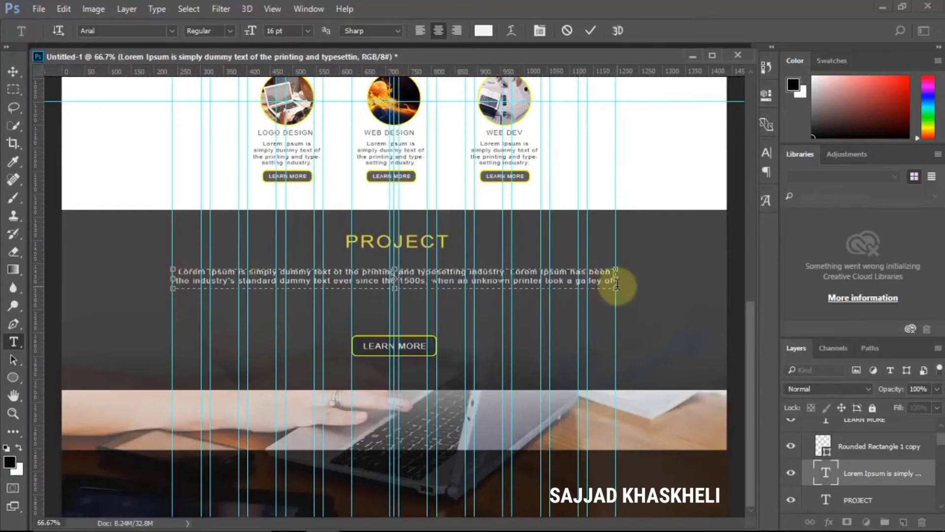
pyautogui.press('BackSpace')
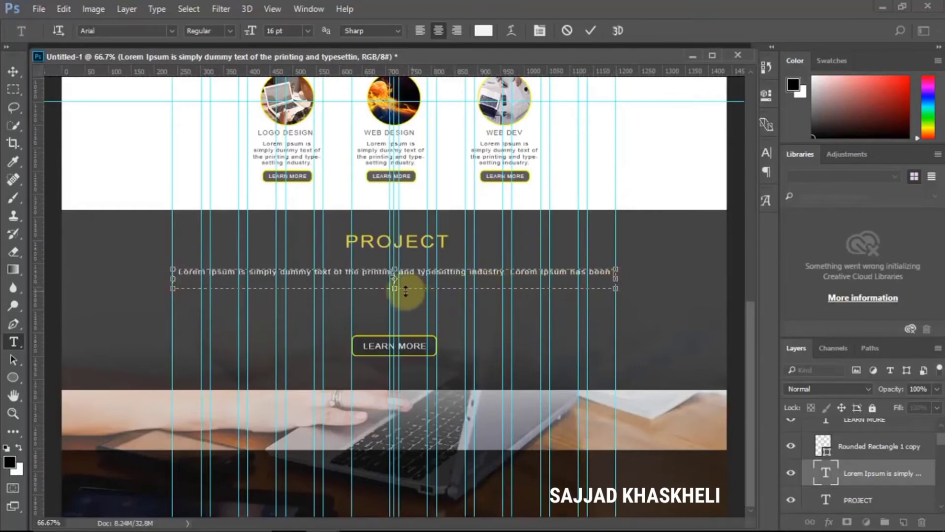
pyautogui.click(13, 72)
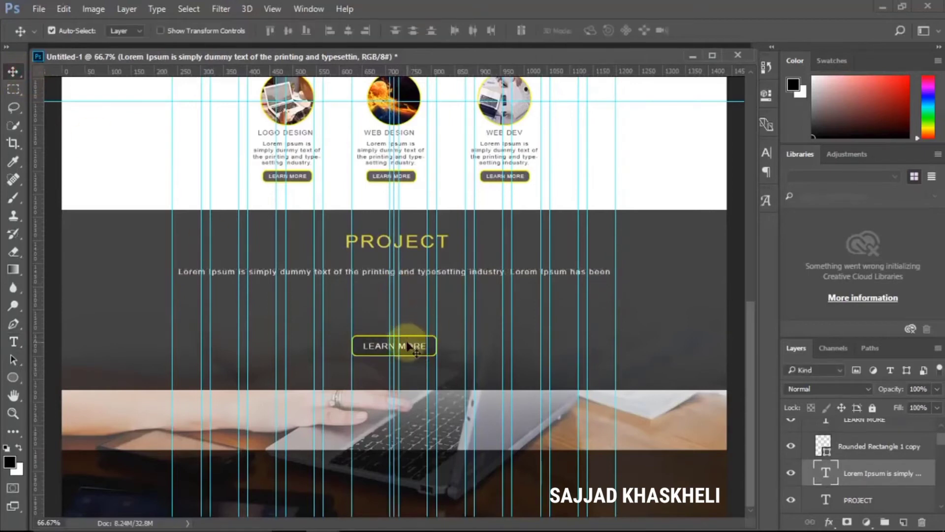
# Step: Group the LEARN MORE text with its Rounded Rectangle 1 copy layer and name the group BUTTON
pyautogui.scroll(-1, 871, 485)
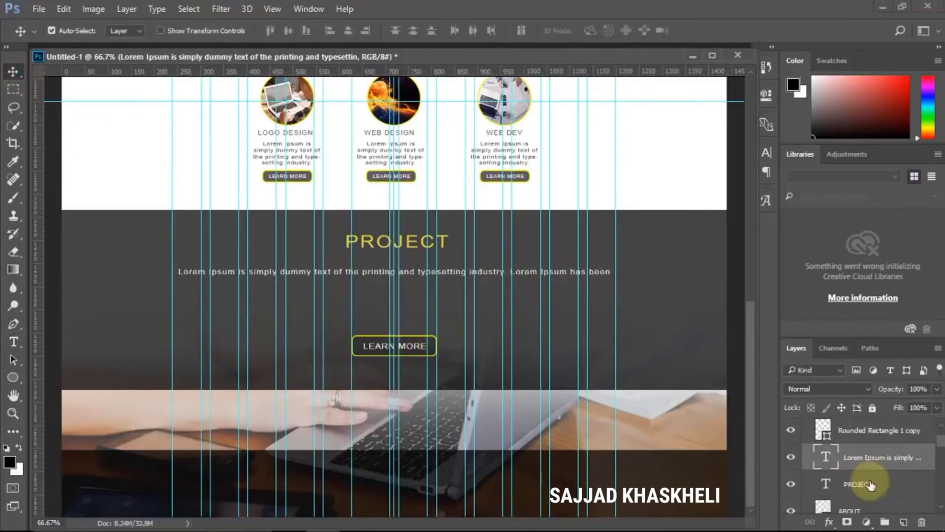
pyautogui.scroll(2, 871, 485)
pyautogui.scroll(-2, 871, 485)
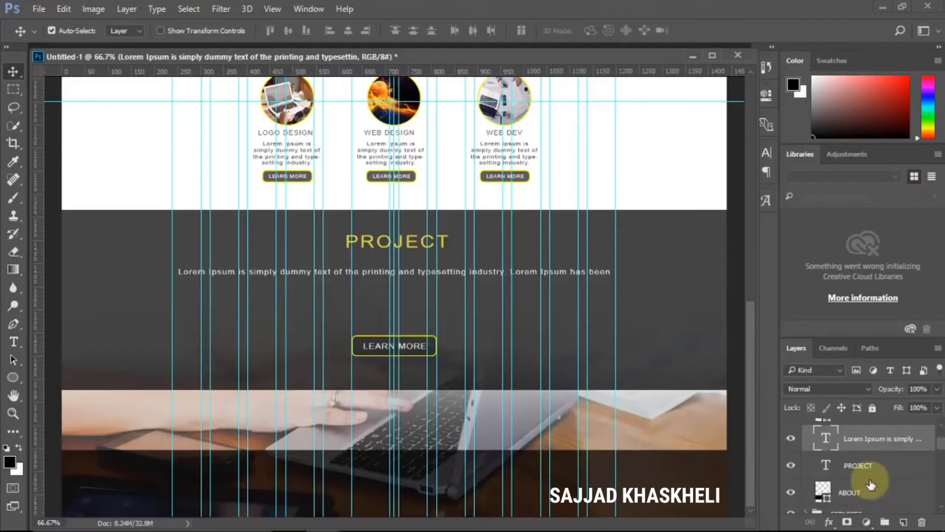
pyautogui.scroll(-1, 857, 481)
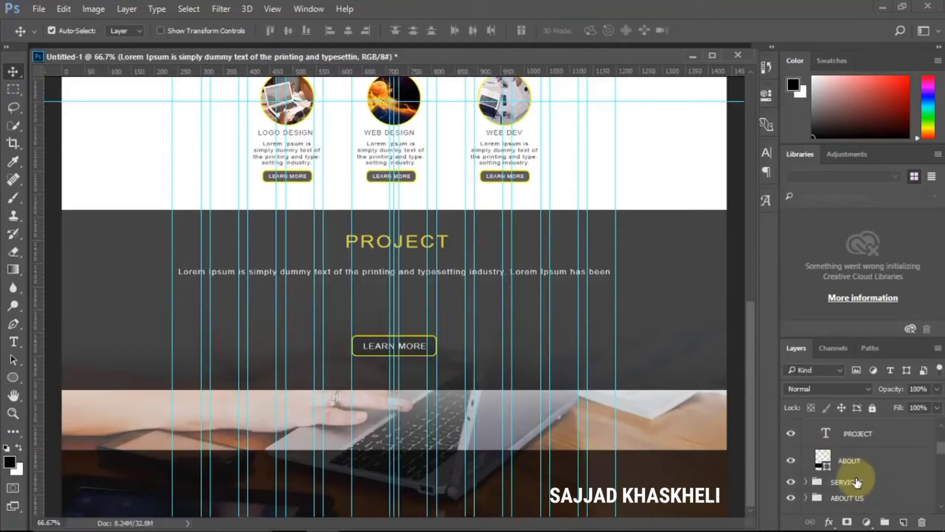
pyautogui.scroll(2, 857, 481)
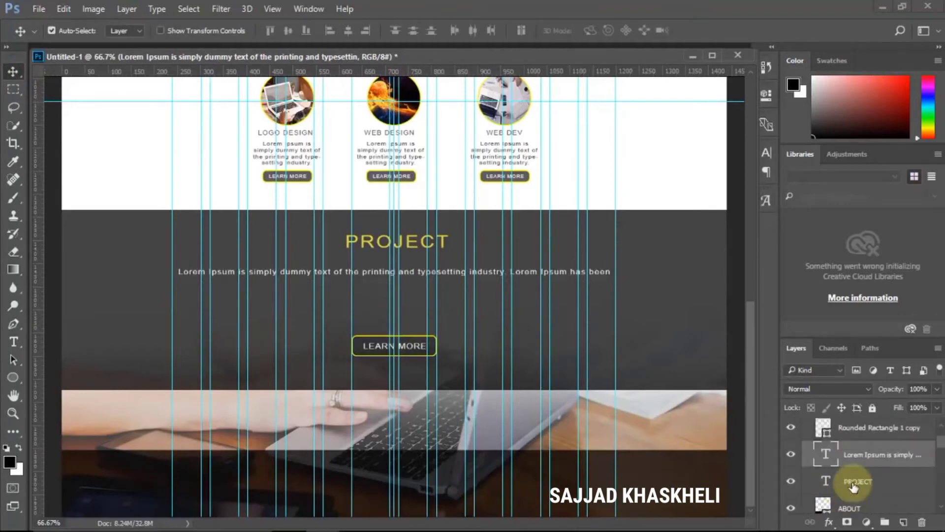
pyautogui.click(373, 349)
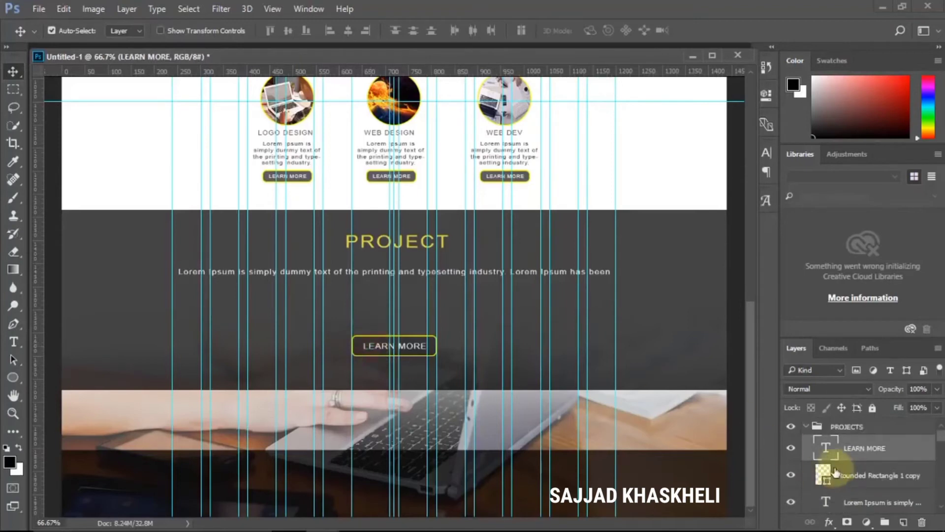
pyautogui.click(791, 476)
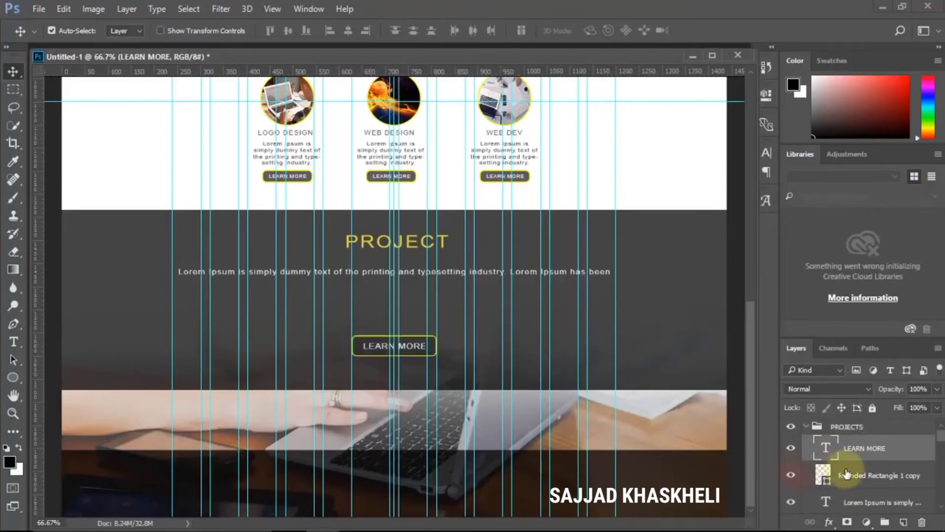
pyautogui.click(852, 475)
pyautogui.hotkey('ctrl', 'g')
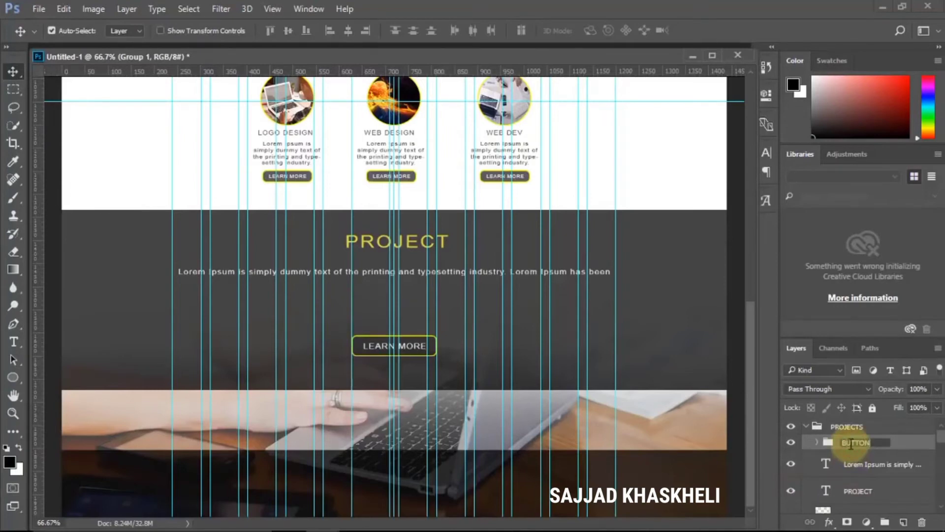
pyautogui.press('Return')
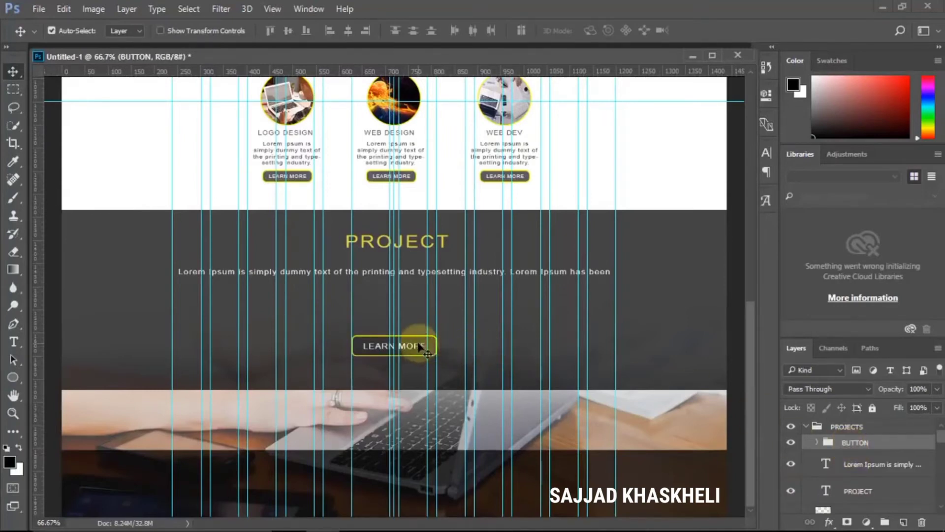
pyautogui.moveTo(418, 347); pyautogui.dragTo(307, 290)
pyautogui.hotkey('ctrl', 'z')
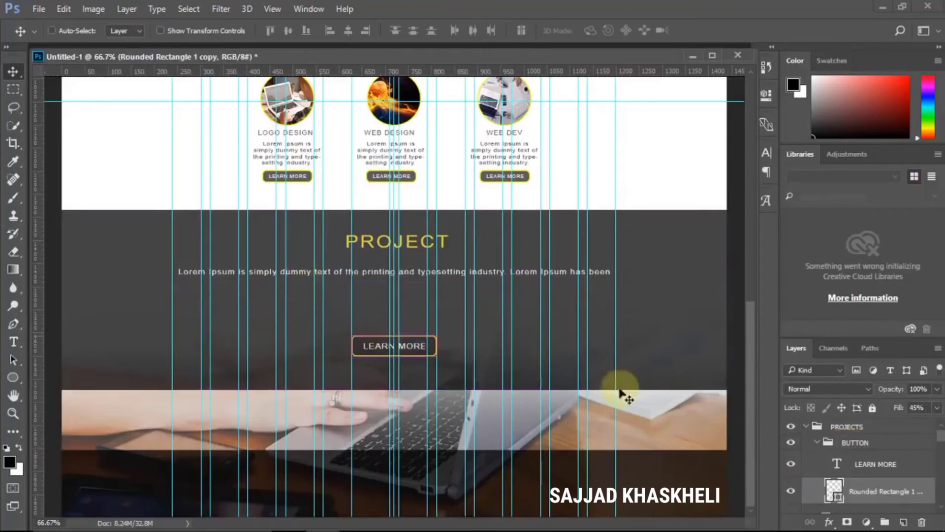
pyautogui.click(836, 442)
pyautogui.click(816, 443)
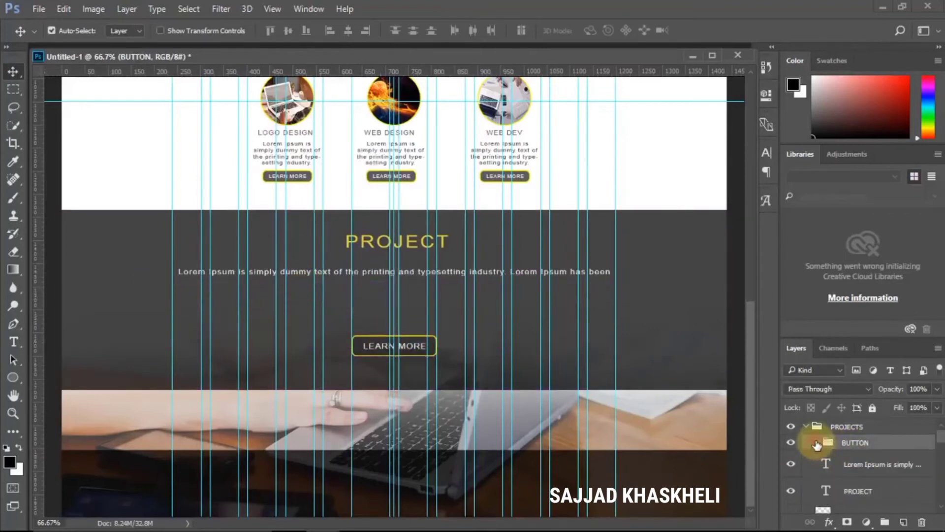
# Step: Move the BUTTON group just below the start of the paragraph, to about X 353 px, Y 1526.5 px
pyautogui.hotkey('ctrl', 't')
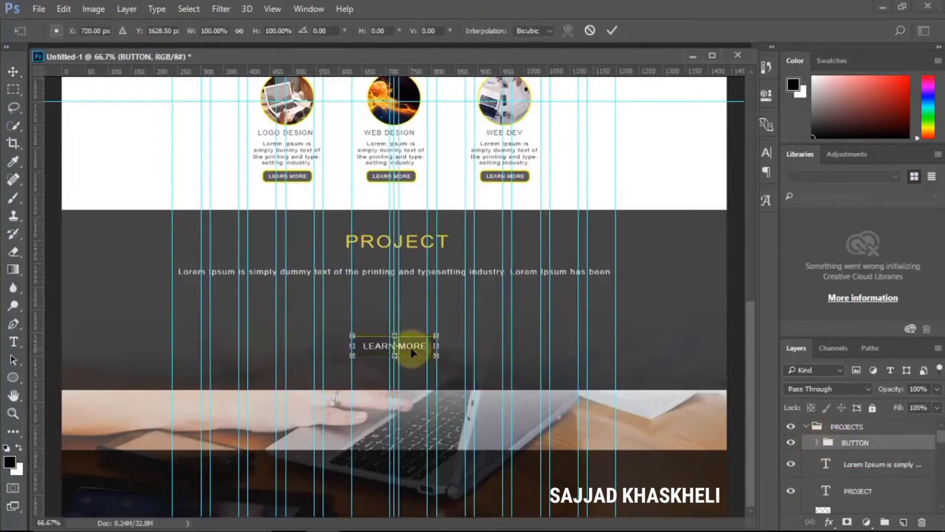
pyautogui.moveTo(413, 352); pyautogui.dragTo(242, 306)
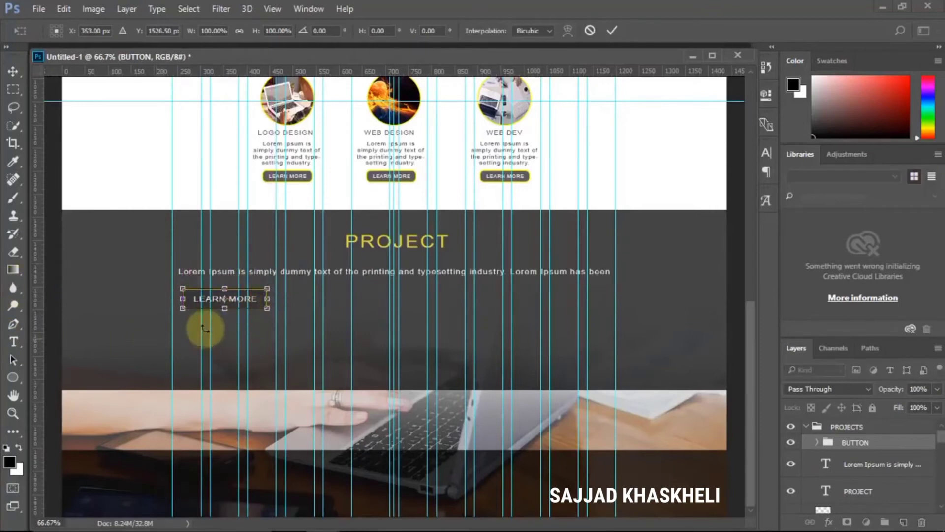
pyautogui.press('Return')
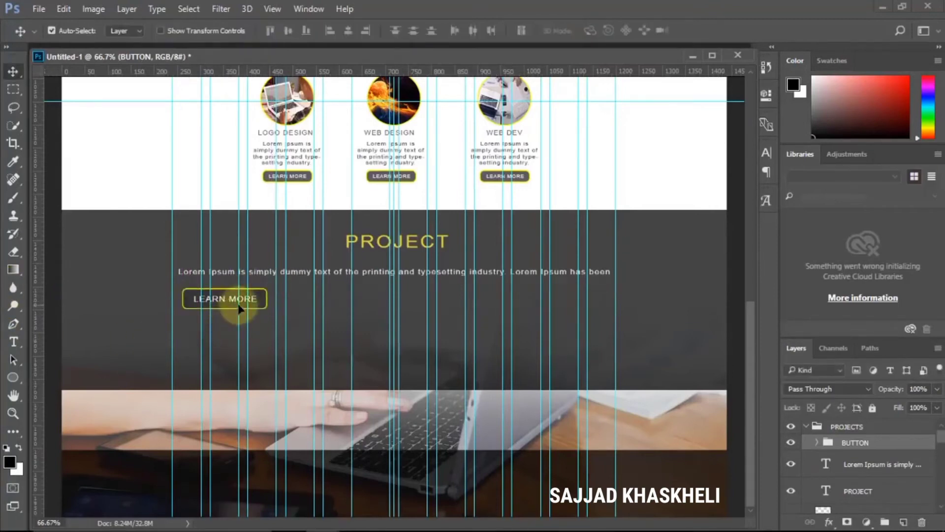
# Step: Duplicate the BUTTON group and shift the copy horizontally until it sits just right of the original with a small gap
pyautogui.hotkey('ctrl', 'j')
pyautogui.hotkey('ctrl', 't')
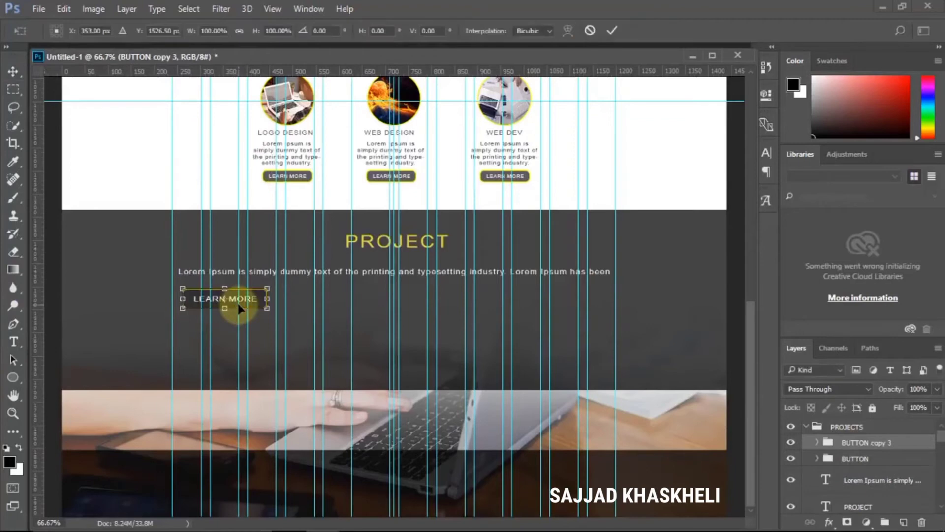
pyautogui.press('Right')
pyautogui.press('Right')
pyautogui.press('Right')
pyautogui.press('Right')
pyautogui.press('Right')
pyautogui.press('Right')
pyautogui.press('Right')
pyautogui.press('Right')
pyautogui.press('Right')
pyautogui.press('Right')
pyautogui.press('Right')
pyautogui.press('Right')
pyautogui.press('Right')
pyautogui.press('Right')
pyautogui.press('Right')
pyautogui.press('Right')
pyautogui.press('Right')
pyautogui.press('Right')
pyautogui.press('Right')
pyautogui.press('Right')
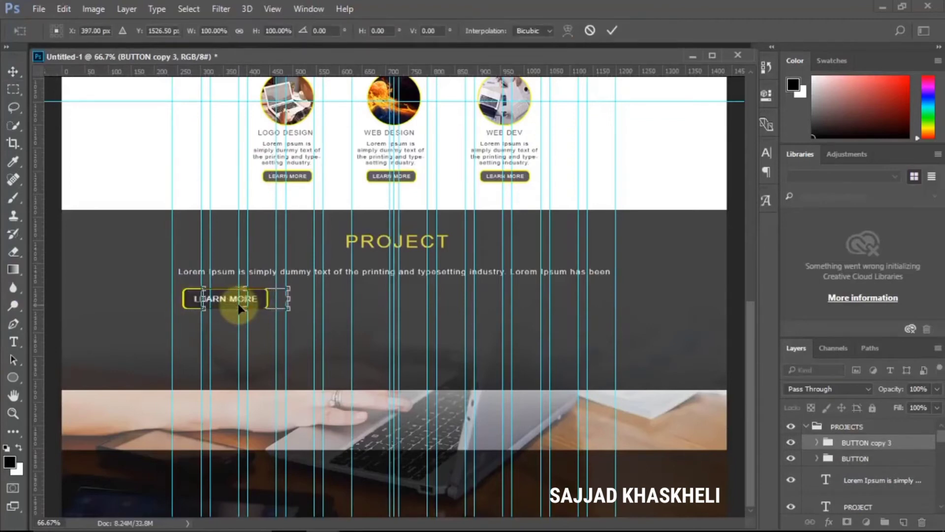
pyautogui.press('Right')
pyautogui.press('Right')
pyautogui.press('Right')
pyautogui.press('Right')
pyautogui.press('Right')
pyautogui.press('Right')
pyautogui.press('Right')
pyautogui.press('Right')
pyautogui.press('Right')
pyautogui.press('Right')
pyautogui.press('Right')
pyautogui.press('Right')
pyautogui.press('Right')
pyautogui.press('Right')
pyautogui.press('Right')
pyautogui.press('Right')
pyautogui.press('Right')
pyautogui.press('Right')
pyautogui.press('Right')
pyautogui.press('Right')
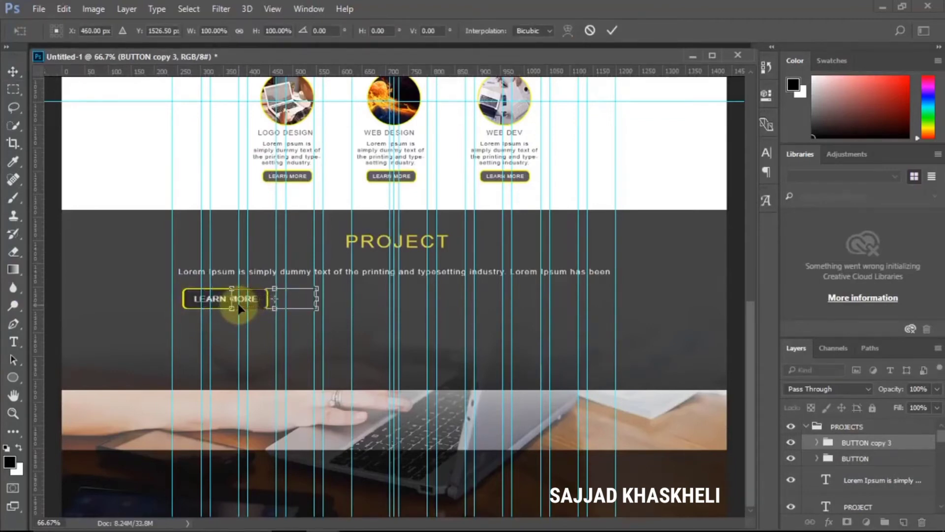
pyautogui.press('Right')
pyautogui.press('Right')
pyautogui.press('Right')
pyautogui.press('Right')
pyautogui.press('Right')
pyautogui.press('Right')
pyautogui.press('Right')
pyautogui.press('Right')
pyautogui.press('Right')
pyautogui.press('Right')
pyautogui.press('Right')
pyautogui.press('Right')
pyautogui.press('Right')
pyautogui.press('Right')
pyautogui.press('Right')
pyautogui.press('Right')
pyautogui.press('Right')
pyautogui.press('Right')
pyautogui.press('Right')
pyautogui.press('Right')
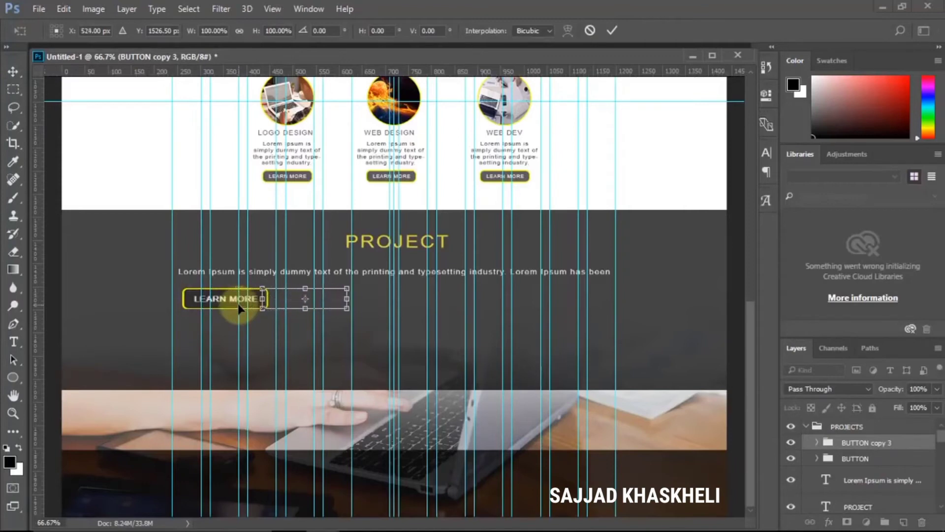
pyautogui.press('Right')
pyautogui.press('Right')
pyautogui.press('Right')
pyautogui.press('Right')
pyautogui.press('Right')
pyautogui.press('Right')
pyautogui.press('Right')
pyautogui.press('Return')
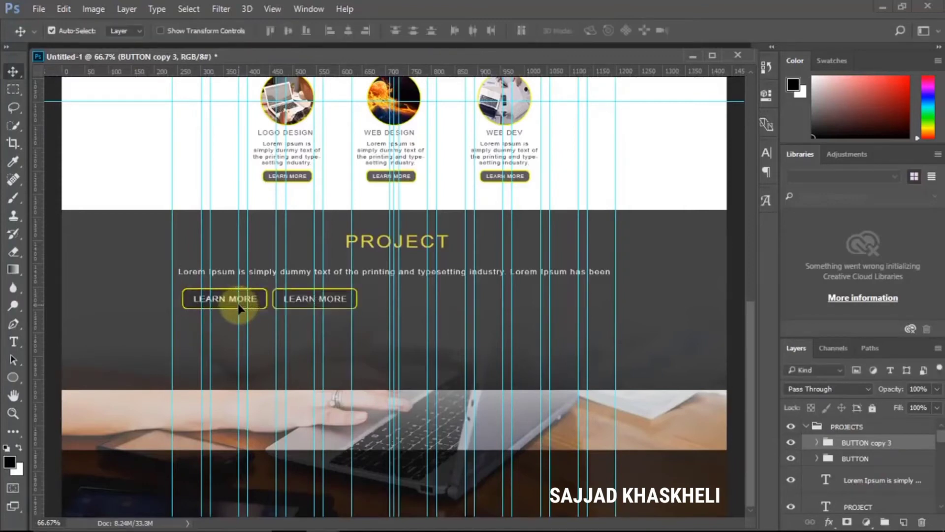
# Step: Duplicate the button group for a third and a fourth button, placing the third just beyond the second with a small gap
pyautogui.hotkey('ctrl', 'j')
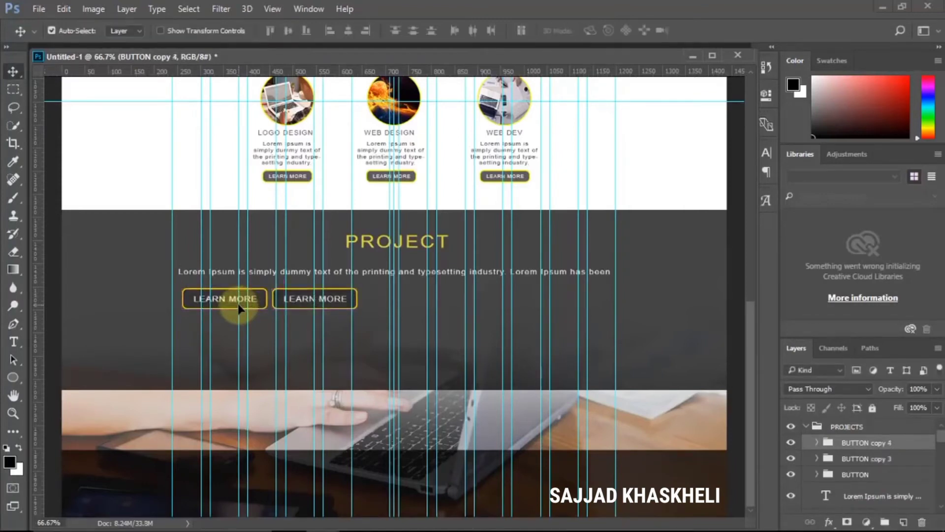
pyautogui.moveTo(349, 296); pyautogui.dragTo(474, 300)
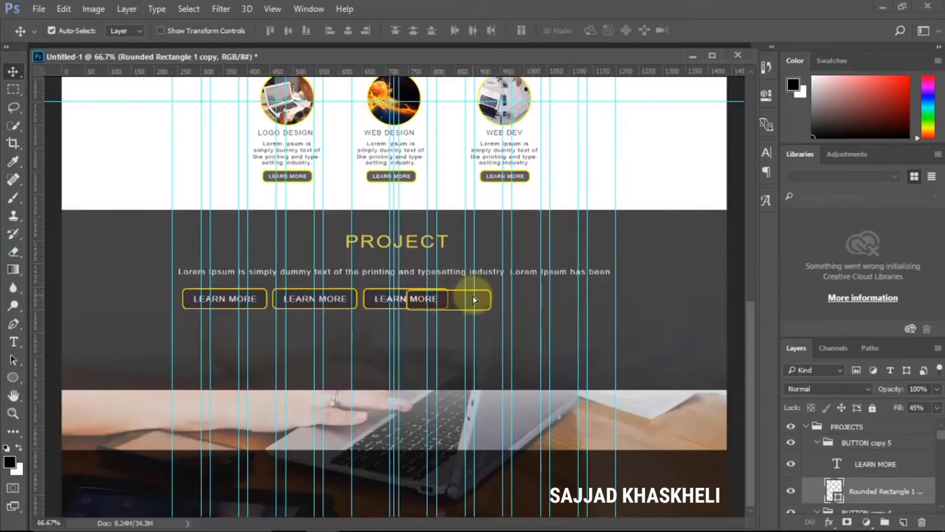
pyautogui.hotkey('ctrl', 'z')
pyautogui.click(815, 446)
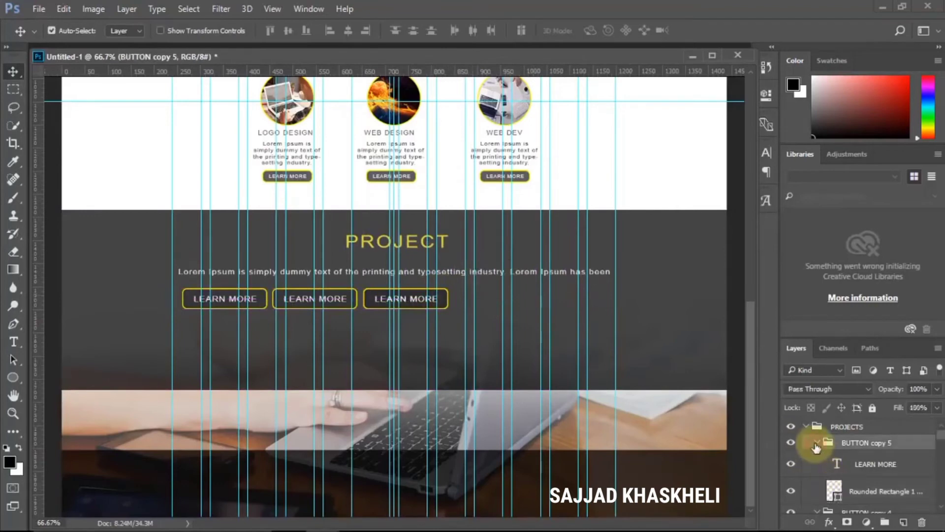
pyautogui.click(817, 443)
pyautogui.moveTo(417, 298); pyautogui.dragTo(482, 300)
pyautogui.hotkey('ctrl', 'z')
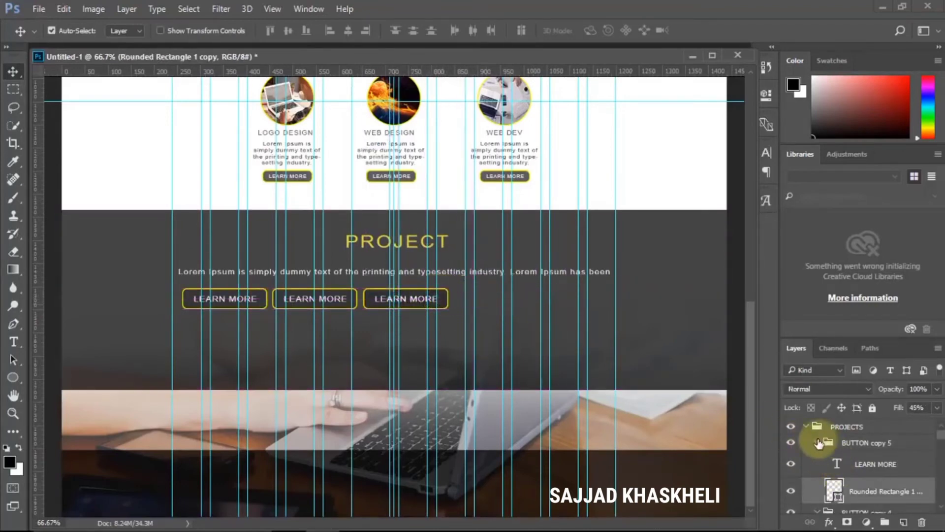
# Step: Move the BUTTON copy 5 group horizontally until it sits just past the third button with the same small gap
pyautogui.click(819, 446)
pyautogui.click(817, 442)
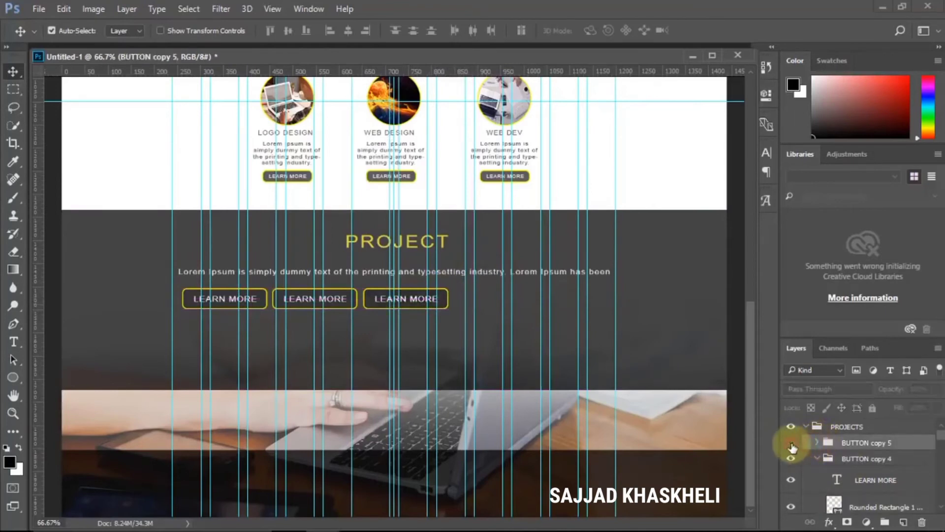
pyautogui.hotkey('ctrl', 't')
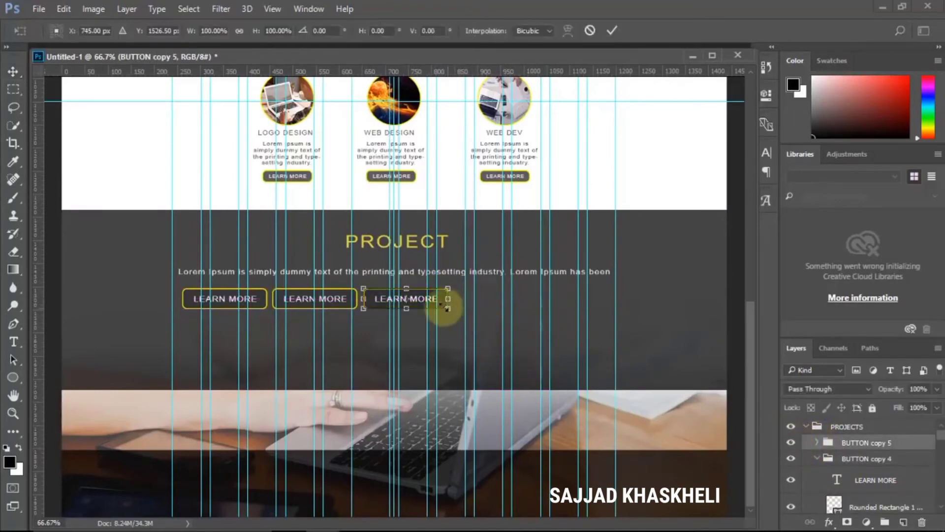
pyautogui.moveTo(437, 308); pyautogui.dragTo(524, 305)
pyautogui.press('Return')
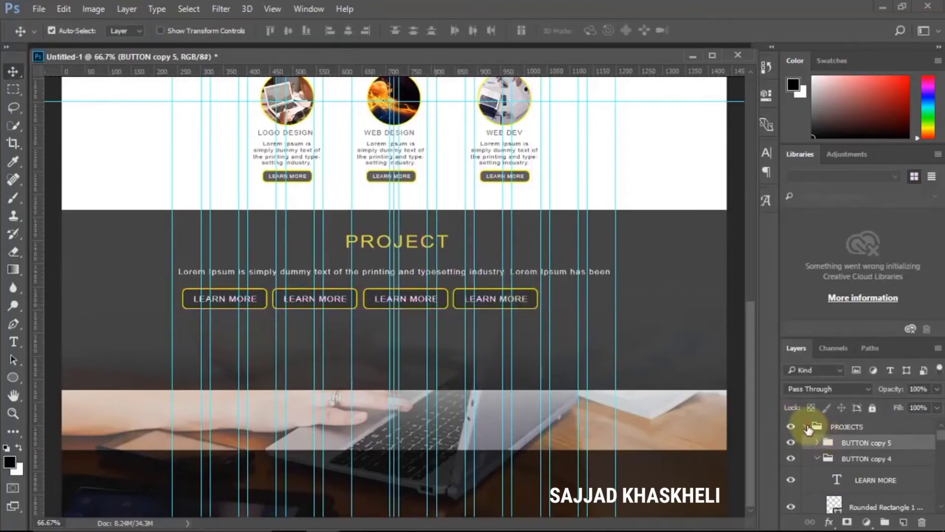
# Step: Select all four button groups in PROJECTS and shift the row horizontally so it is centered beneath the paragraph
pyautogui.click(808, 428)
pyautogui.click(806, 426)
pyautogui.click(806, 426)
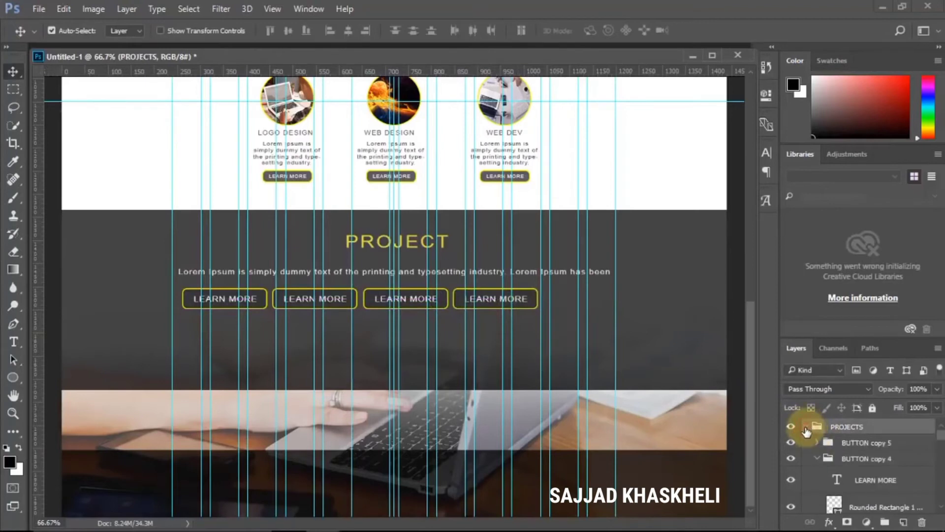
pyautogui.click(841, 443)
pyautogui.click(819, 461)
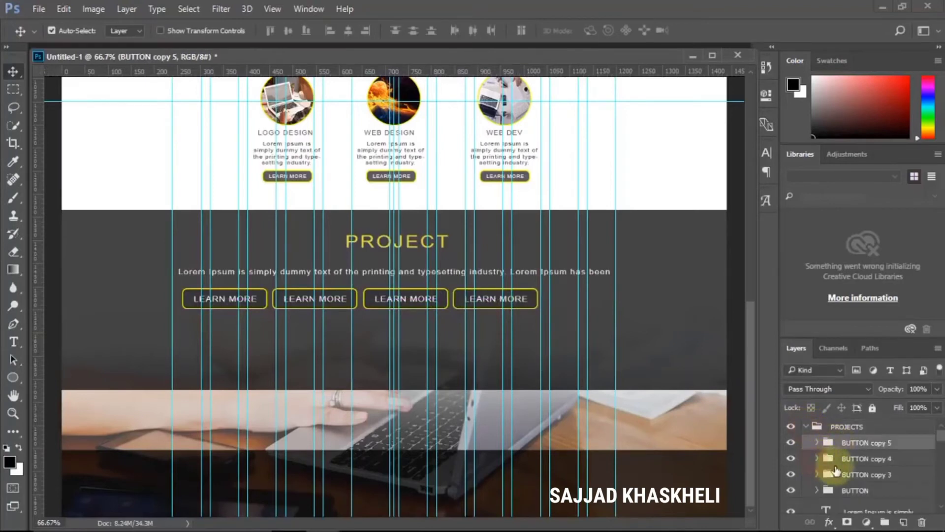
pyautogui.keyDown('shift'); pyautogui.click(857, 489); pyautogui.keyUp('shift')
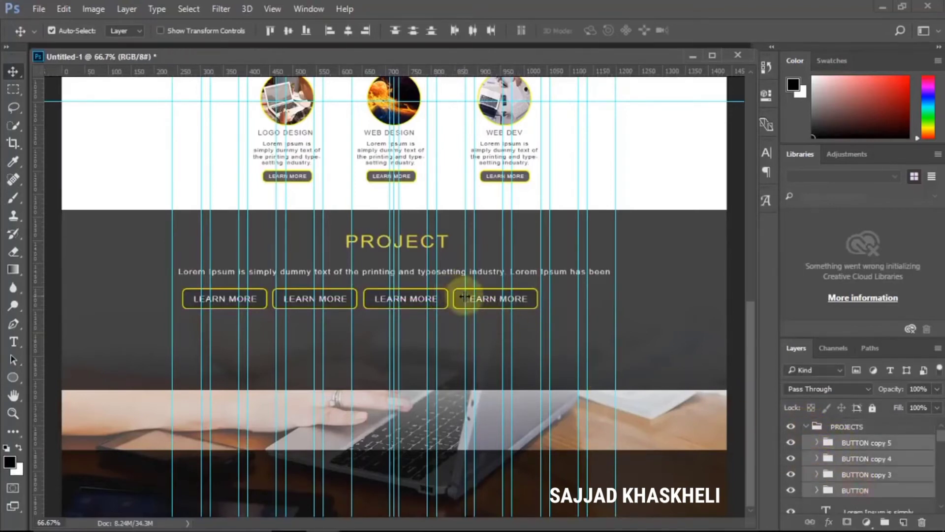
pyautogui.moveTo(462, 298); pyautogui.dragTo(497, 305)
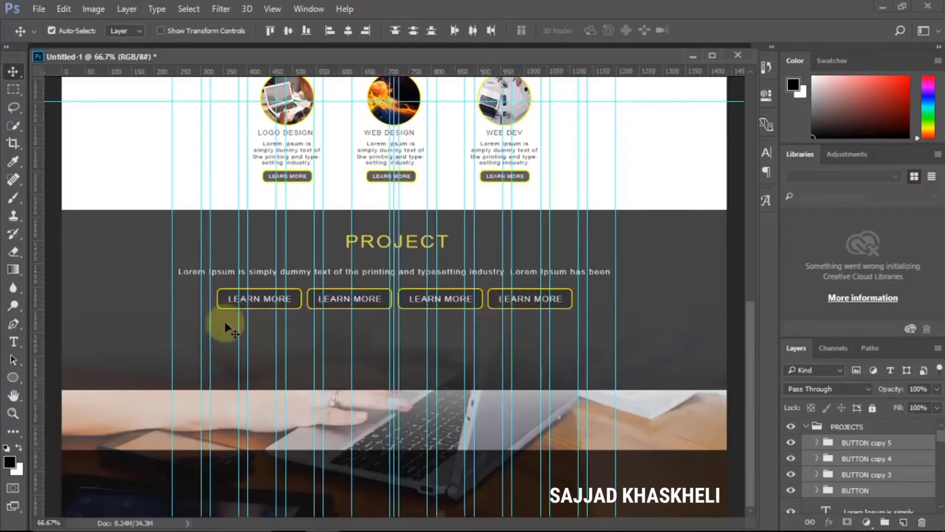
# Step: Change the first button's label to LOGO
pyautogui.click(268, 304)
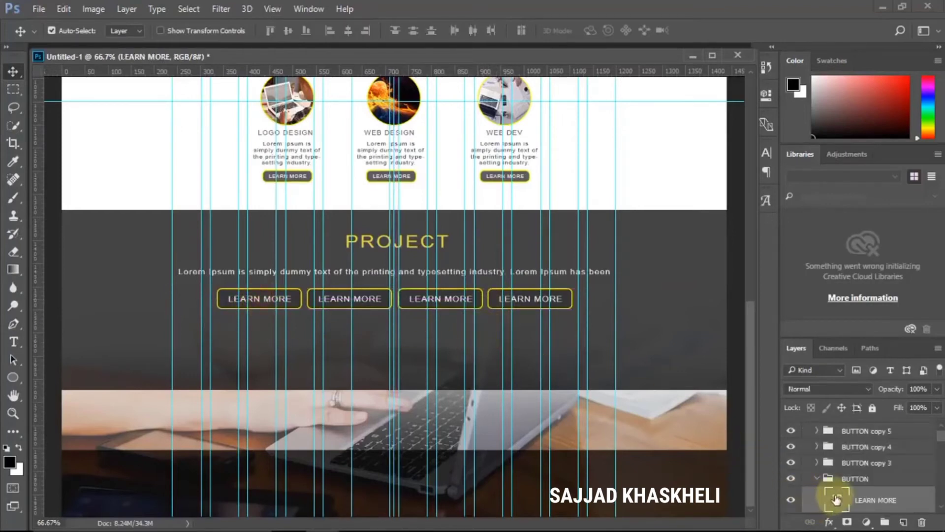
pyautogui.doubleClick(836, 499)
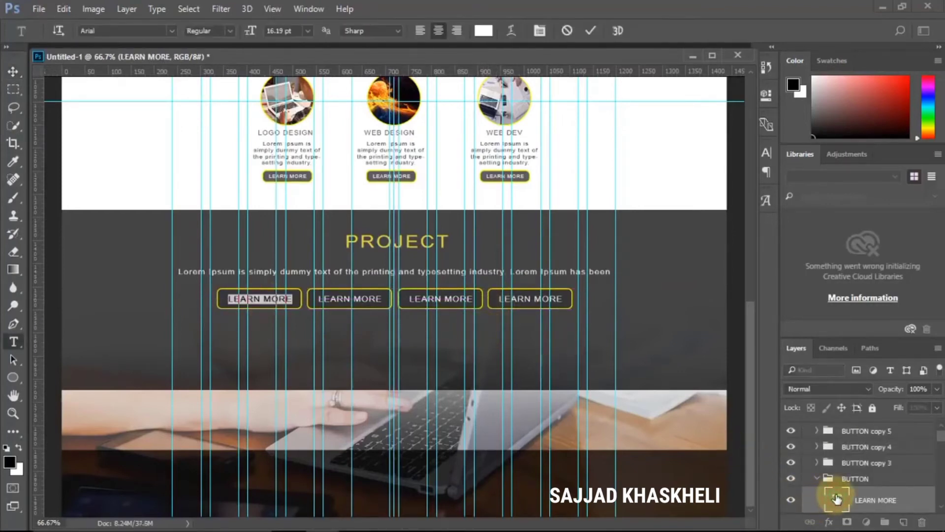
pyautogui.write('LOGO')
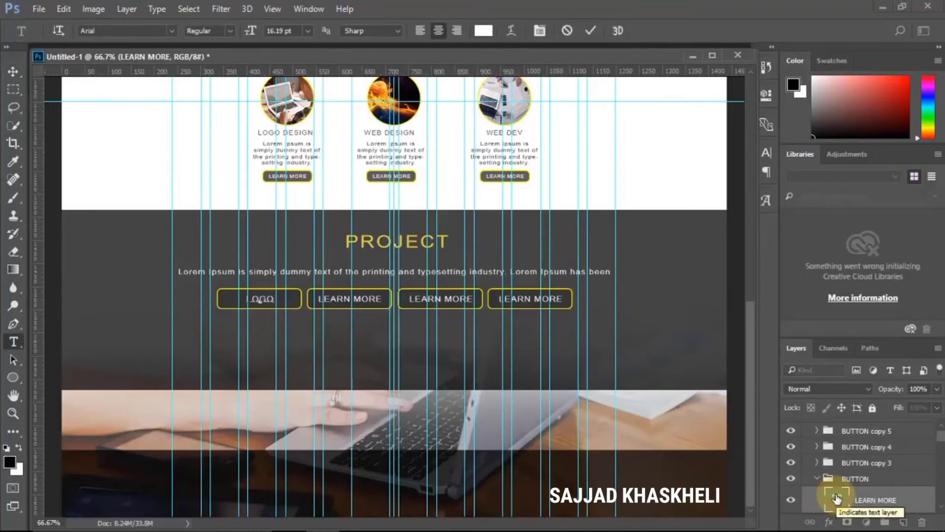
pyautogui.click(857, 479)
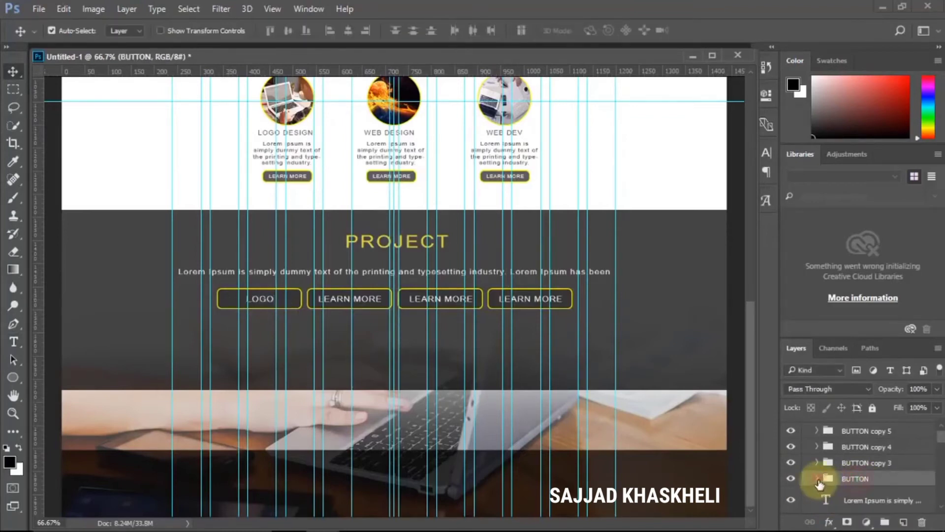
# Step: Change the second button's label to WEB
pyautogui.click(372, 301)
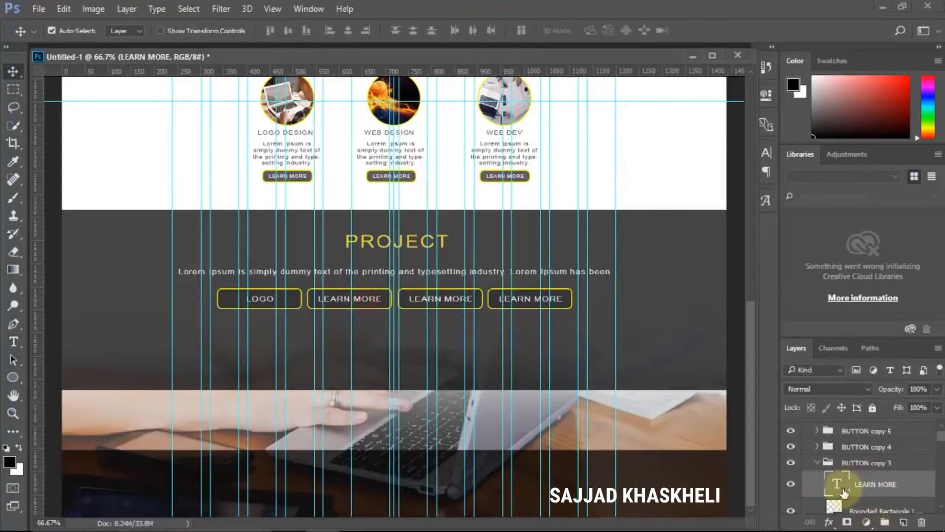
pyautogui.doubleClick(837, 485)
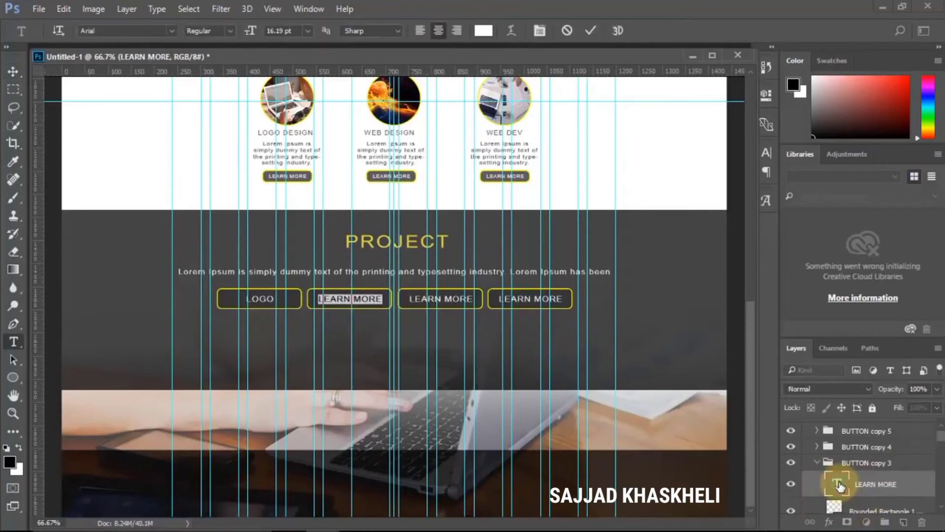
pyautogui.write('WEB')
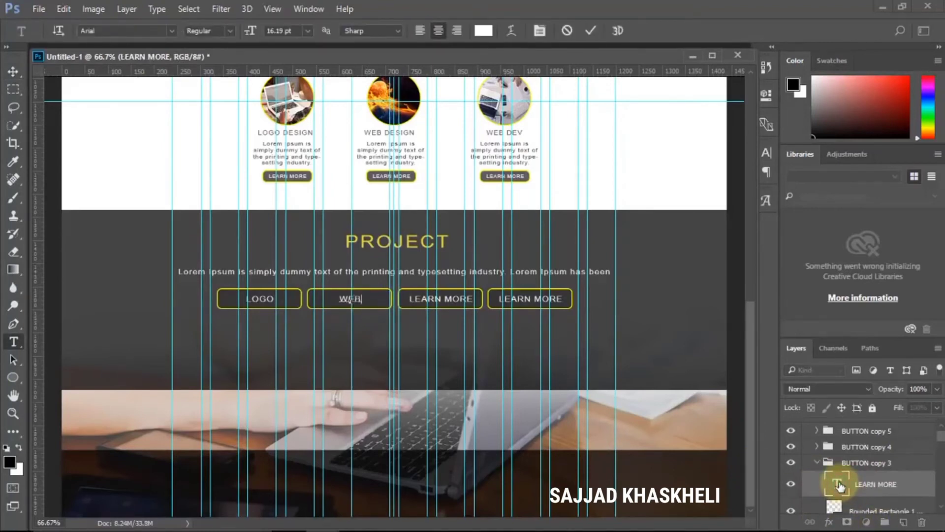
pyautogui.click(850, 448)
pyautogui.press('v')
# Step: Change the third button's label to APP
pyautogui.click(417, 301)
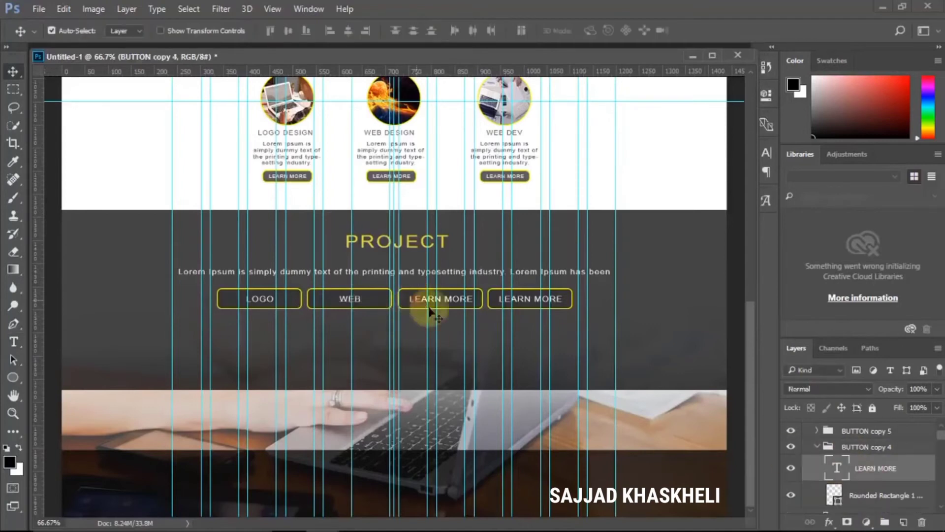
pyautogui.doubleClick(836, 470)
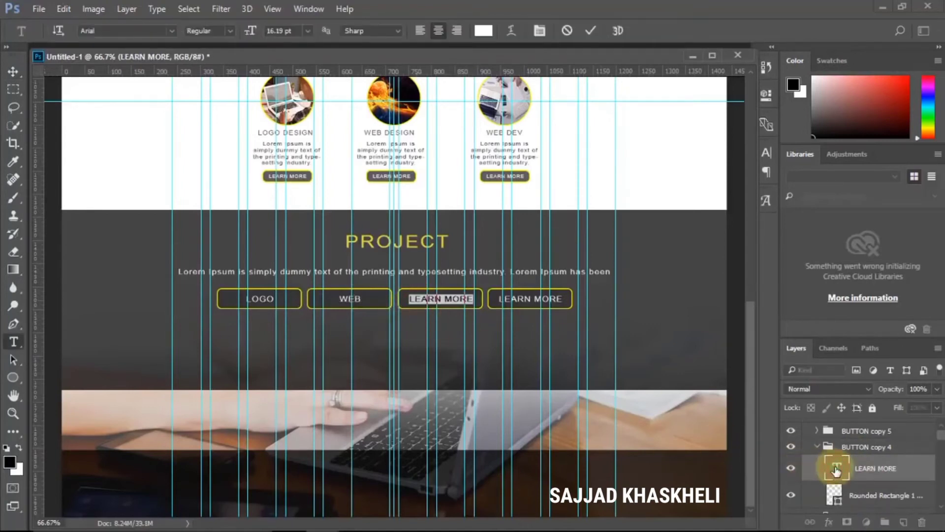
pyautogui.write('APP')
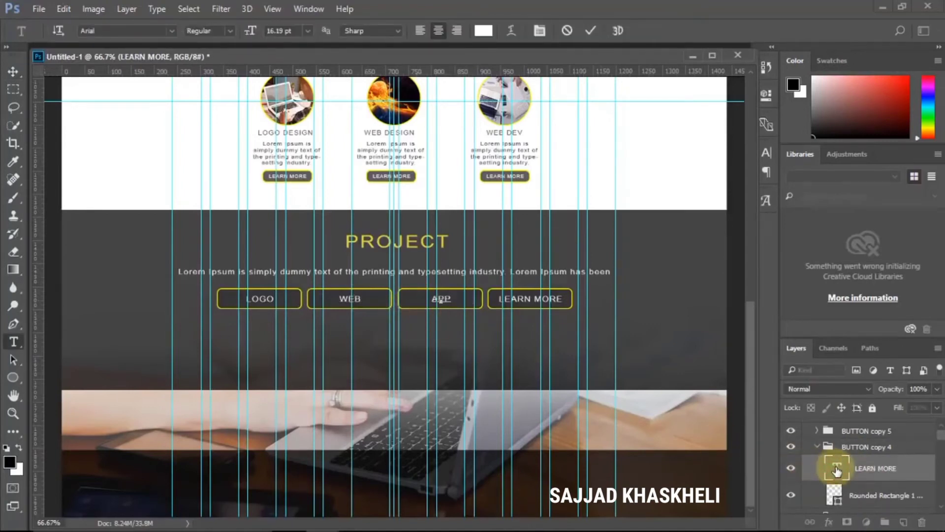
pyautogui.hotkey('ctrl', 'Return')
pyautogui.press('v')
pyautogui.click(529, 300)
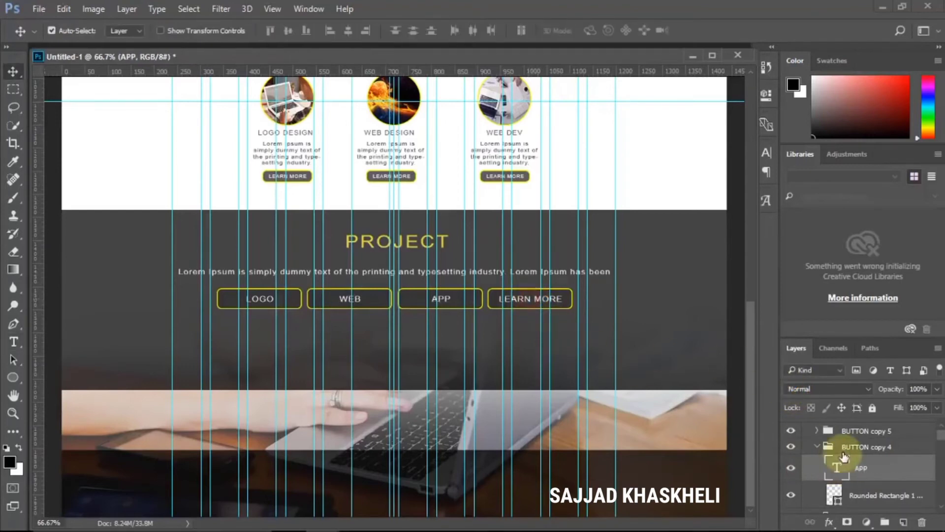
pyautogui.doubleClick(836, 467)
pyautogui.hotkey('ctrl', 'Return')
pyautogui.press('v')
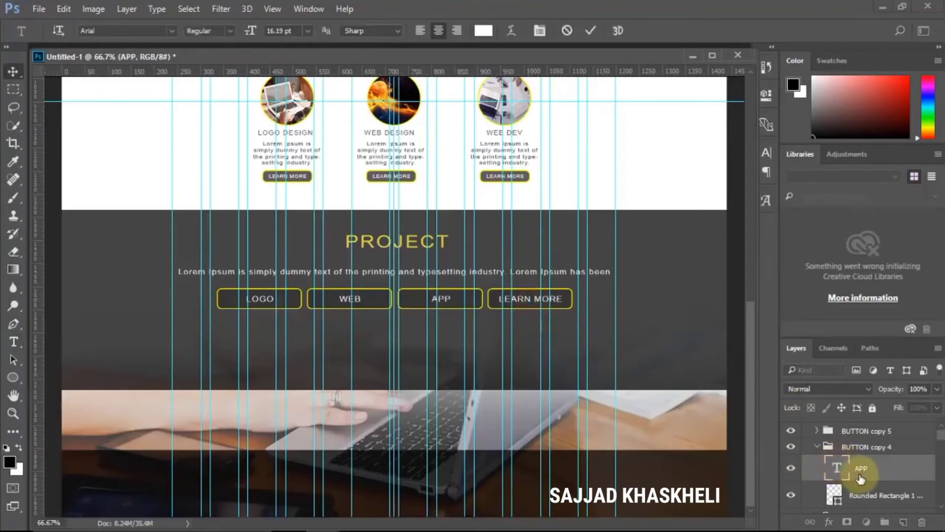
# Step: Change the fourth button's label to BANNER
pyautogui.click(526, 302)
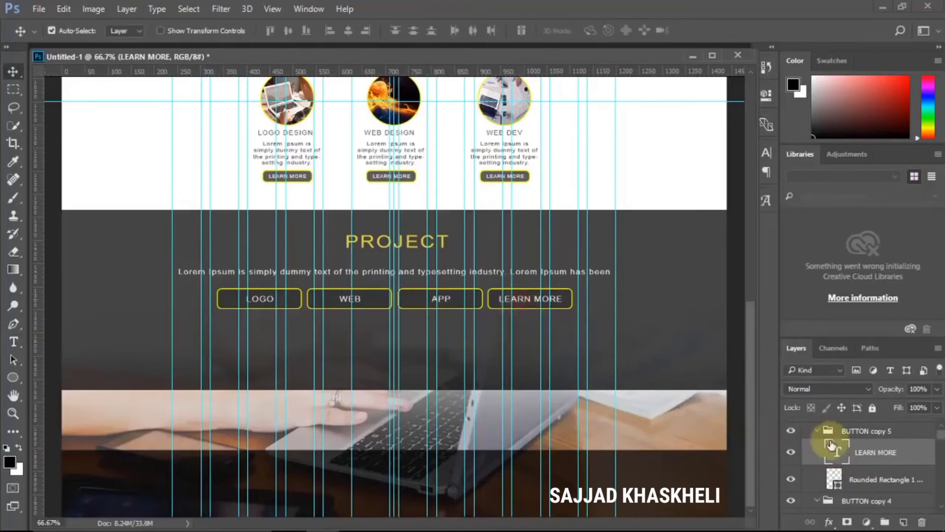
pyautogui.doubleClick(837, 449)
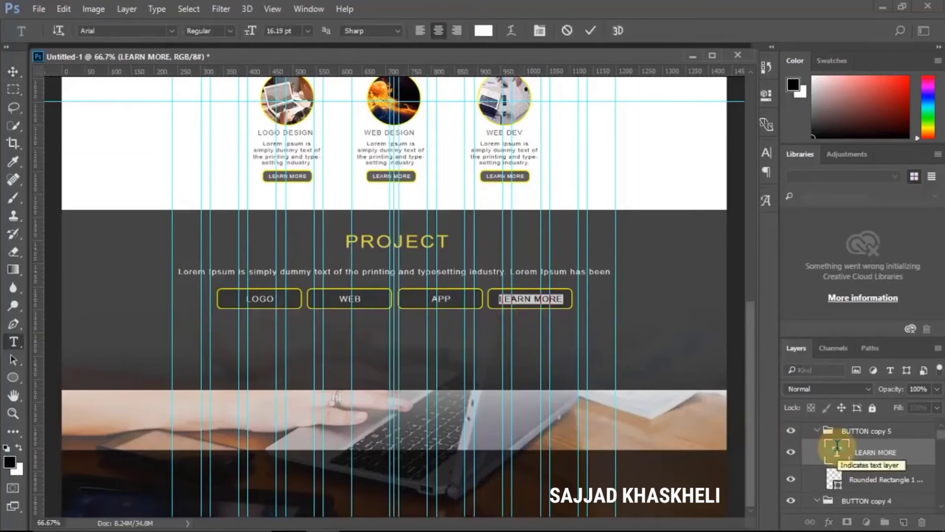
pyautogui.press('BackSpace')
pyautogui.write('BANNER')
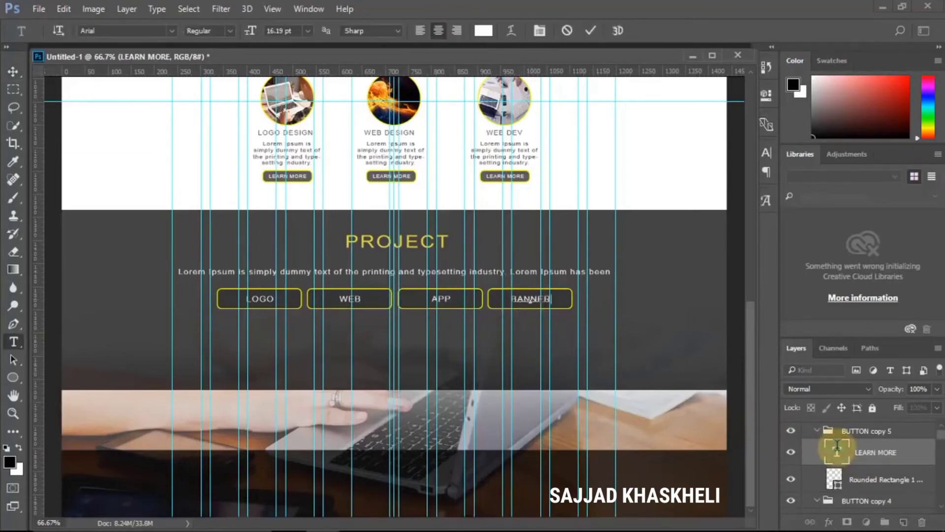
pyautogui.click(884, 479)
pyautogui.press('v')
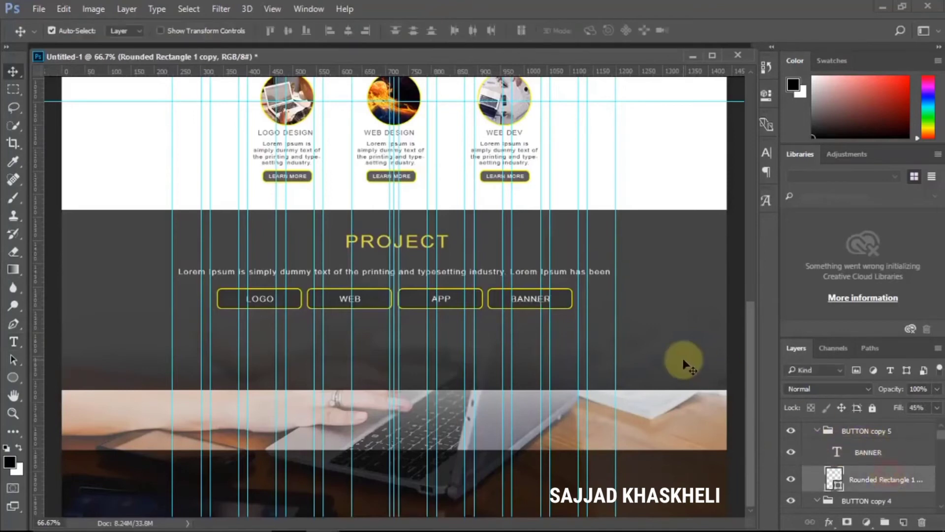
# Step: Stretch the ABOUT rectangle behind the PROJECT section slightly downward from its lower edge
pyautogui.click(646, 303)
pyautogui.hotkey('ctrl', 't')
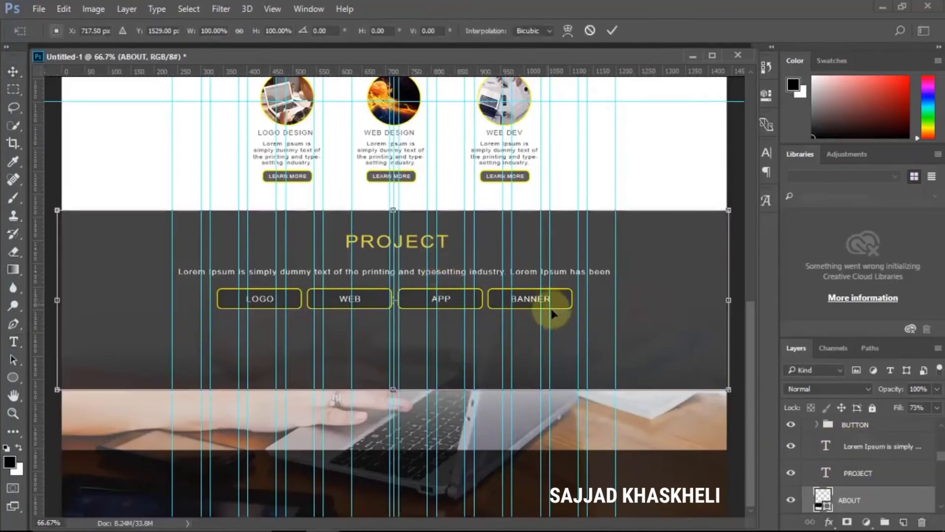
pyautogui.moveTo(392, 393); pyautogui.dragTo(404, 414)
pyautogui.press('Return')
# Step: Move the laptop photo layer below HNCK4011, directly above Background, and toggle its visibility to check it
pyautogui.click(660, 434)
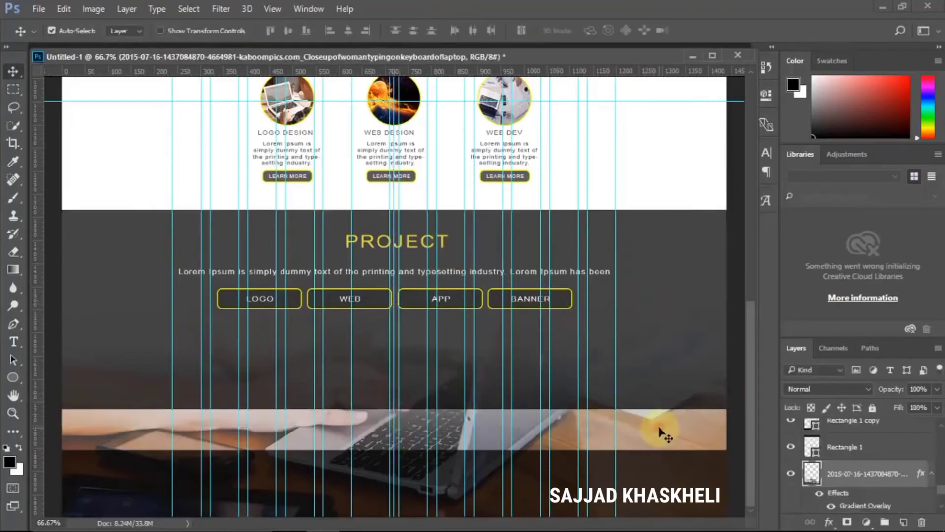
pyautogui.scroll(1, 832, 453)
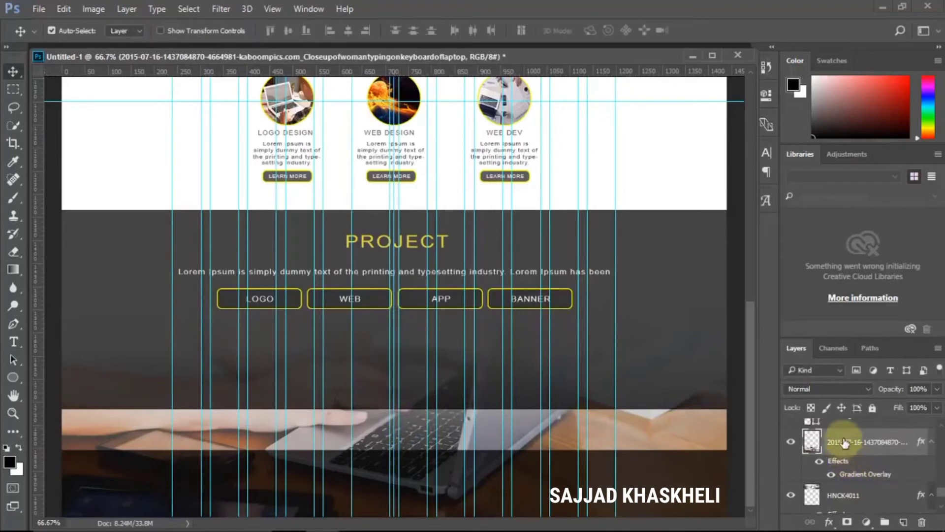
pyautogui.moveTo(881, 529)
pyautogui.scroll(-3, 867, 477)
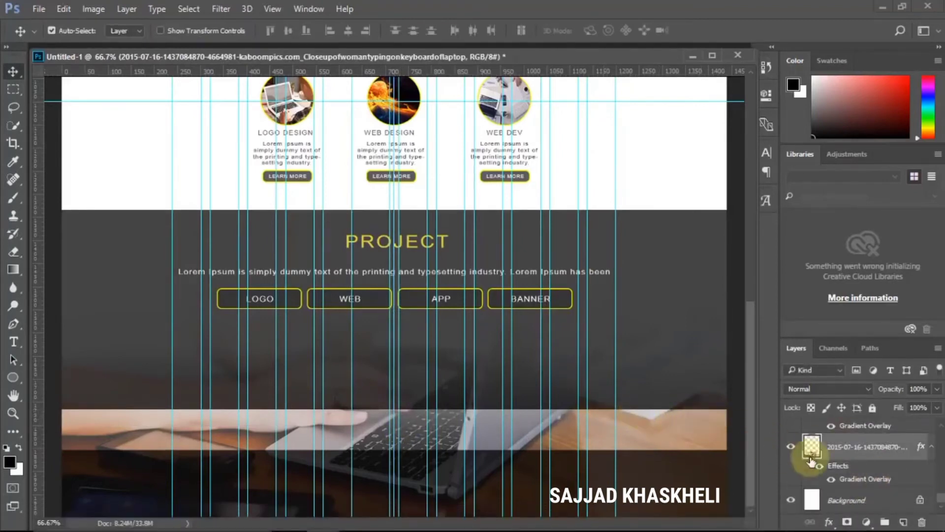
pyautogui.click(792, 447)
pyautogui.click(792, 448)
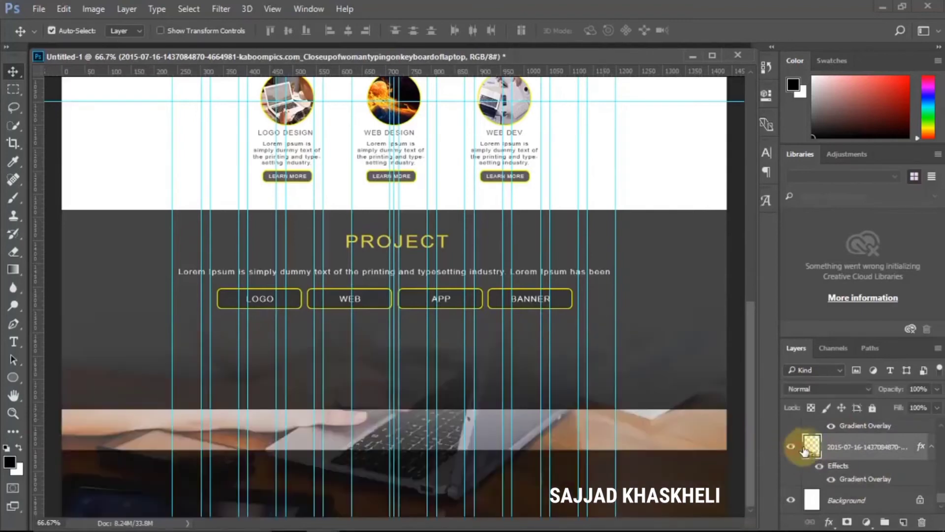
# Step: Identify the dark overlay on the lower photo by toggling Rectangle 1 copy, and delete that layer
pyautogui.scroll(1, 813, 449)
pyautogui.scroll(1, 815, 448)
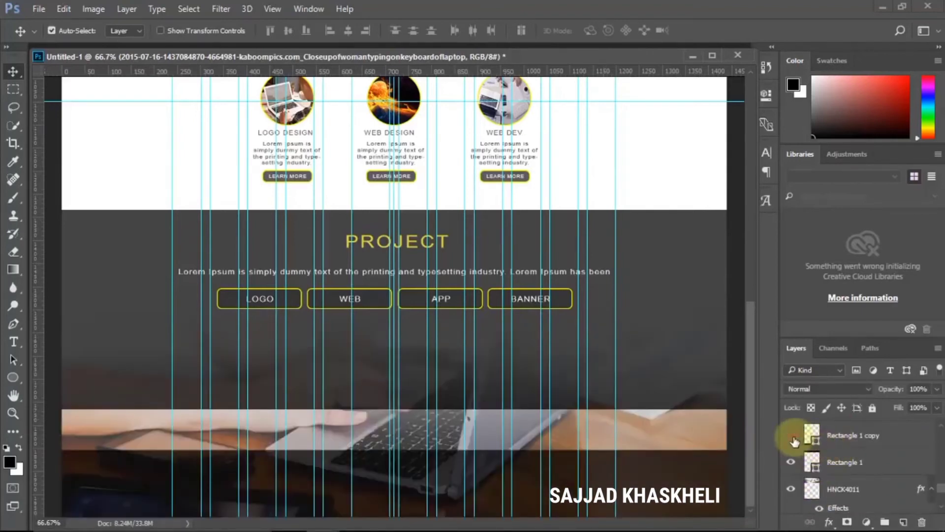
pyautogui.click(792, 437)
pyautogui.click(793, 437)
pyautogui.click(834, 436)
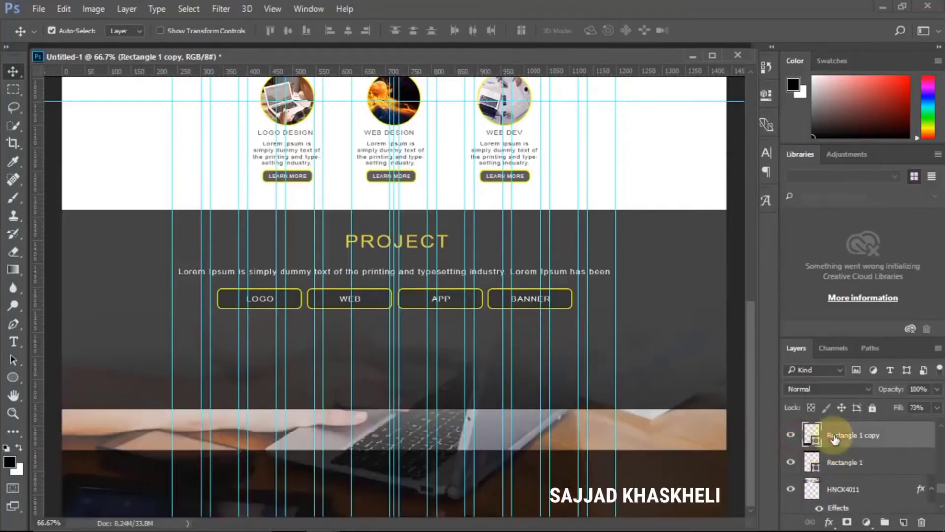
pyautogui.press('Delete')
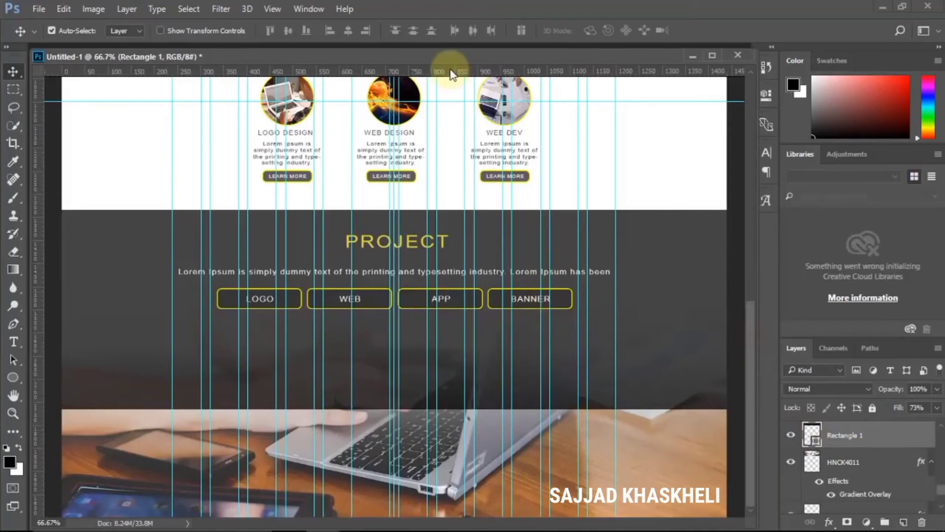
# Step: Examine the overall page layout from the header down to the laptop photo below the PROJECT section
pyautogui.hotkey('ctrl', '-')
pyautogui.hotkey('ctrl', '-')
pyautogui.hotkey('ctrl', '-')
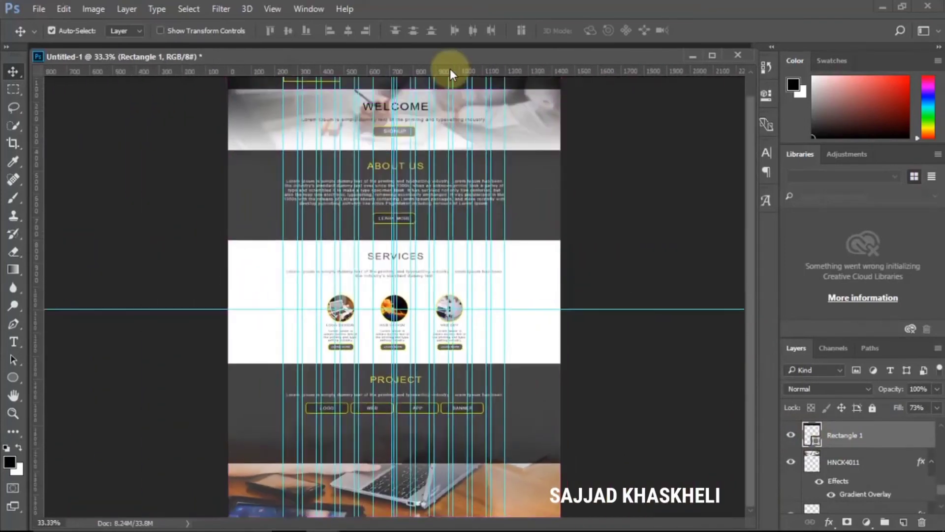
pyautogui.scroll(1, 507, 167)
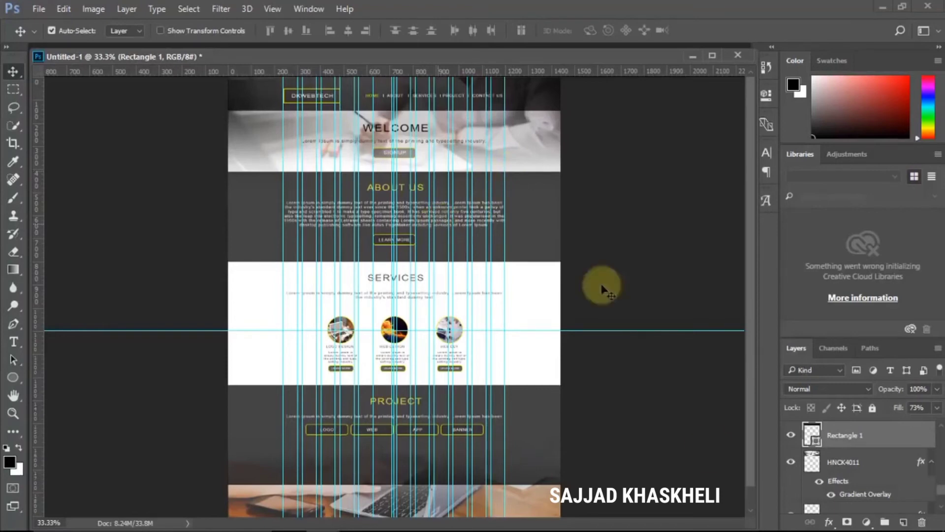
pyautogui.moveTo(424, 529)
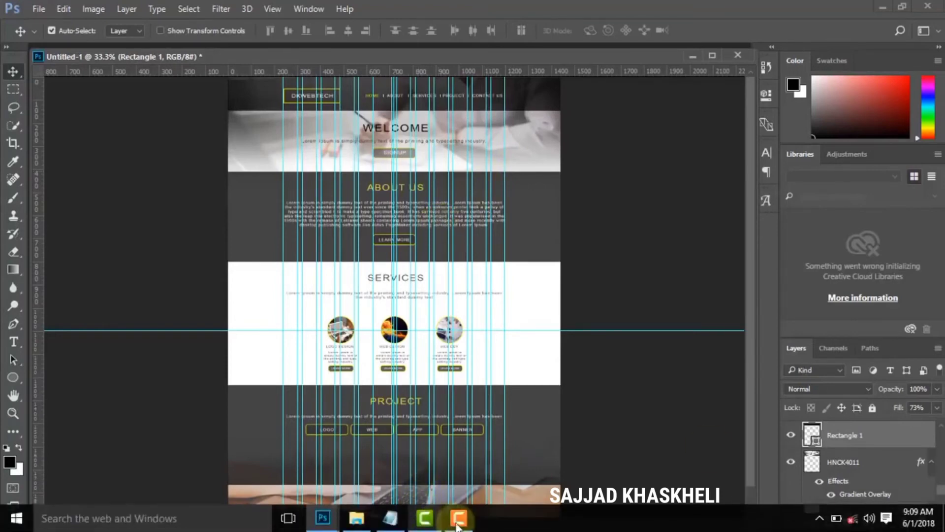
pyautogui.click(424, 529)
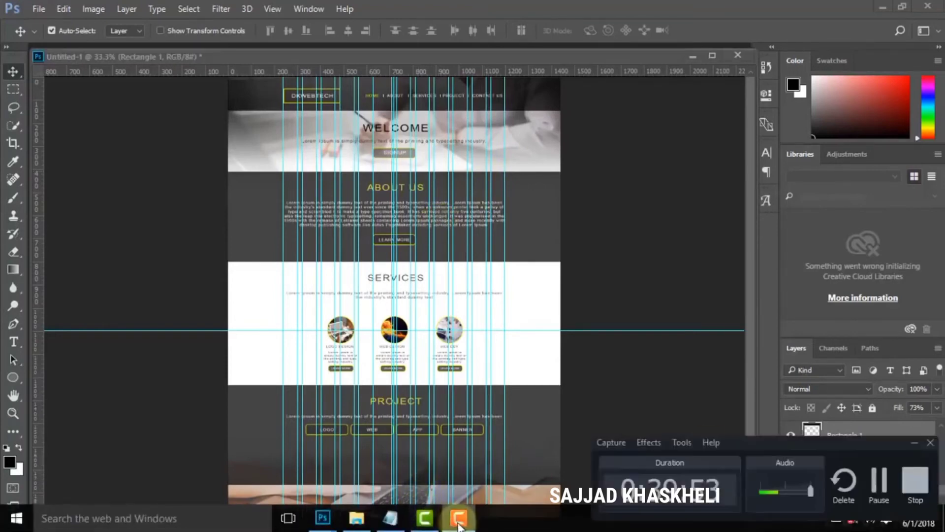
pyautogui.click(913, 443)
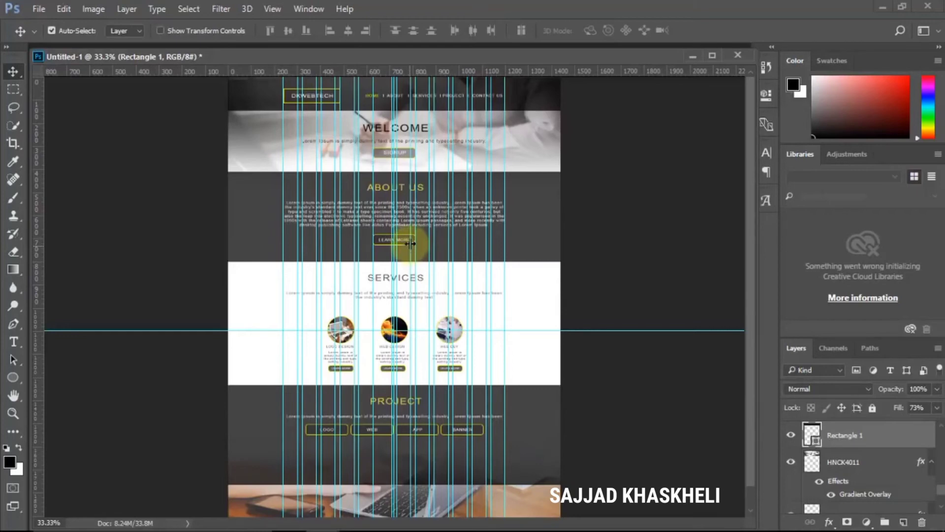
pyautogui.keyDown('alt'); pyautogui.scroll(4, 398, 250); pyautogui.keyUp('alt')
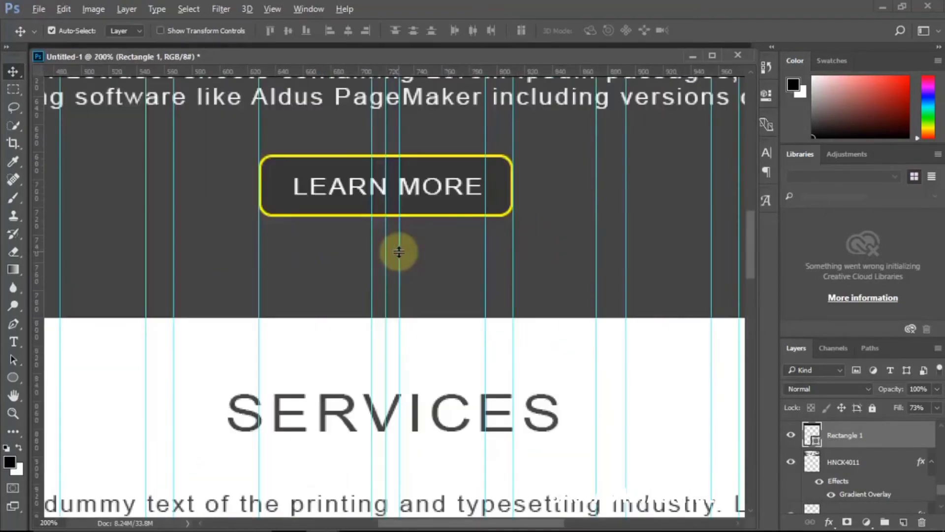
pyautogui.scroll(-3, 399, 252)
pyautogui.scroll(-3, 399, 254)
pyautogui.keyDown('alt'); pyautogui.scroll(-5, 395, 222); pyautogui.keyUp('alt')
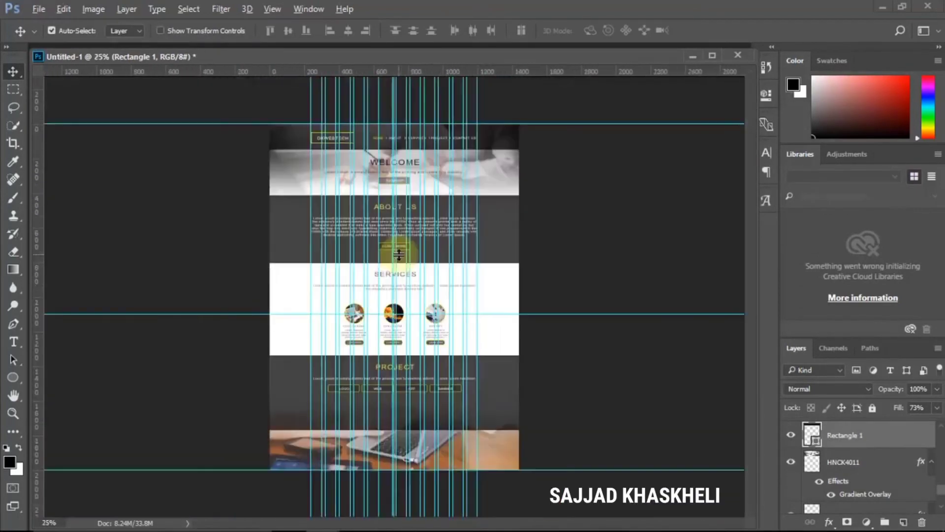
pyautogui.keyDown('alt'); pyautogui.scroll(2, 389, 318); pyautogui.keyUp('alt')
pyautogui.scroll(-2, 387, 340)
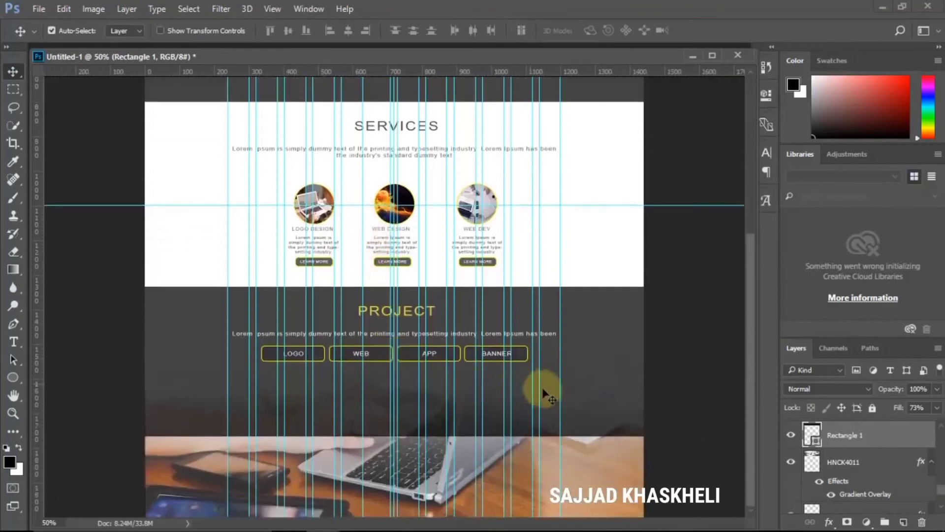
# Step: Stretch the ABOUT rectangle behind the PROJECT section down to the canvas's lower edge so it covers the laptop photo
pyautogui.click(610, 413)
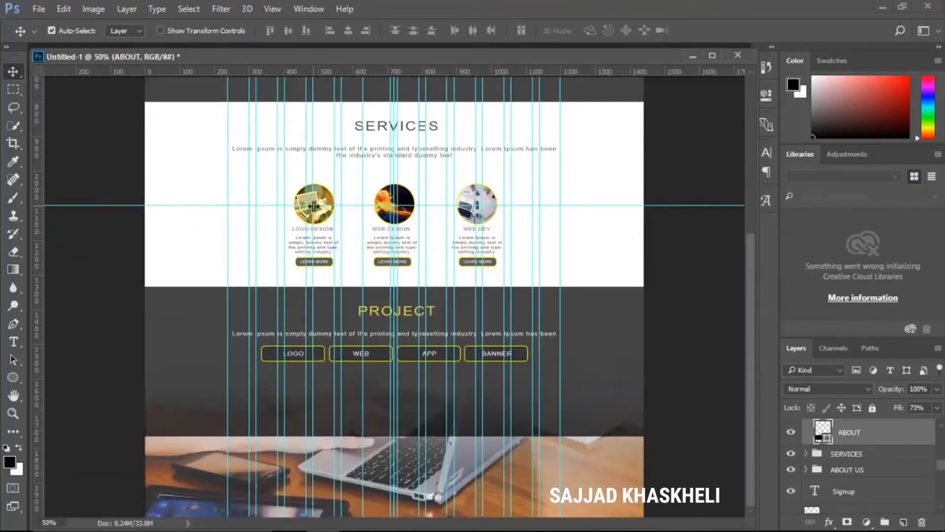
pyautogui.hotkey('ctrl', 't')
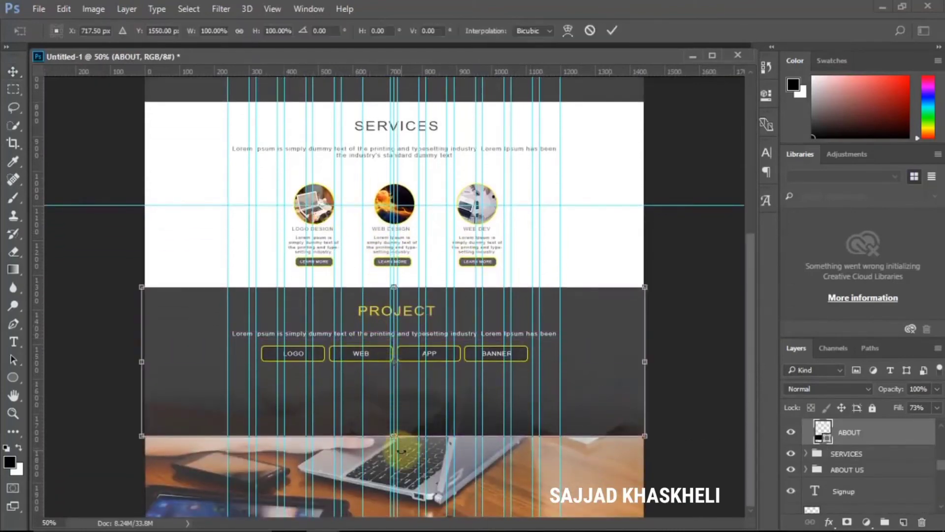
pyautogui.moveTo(393, 438); pyautogui.dragTo(392, 527)
pyautogui.press('Return')
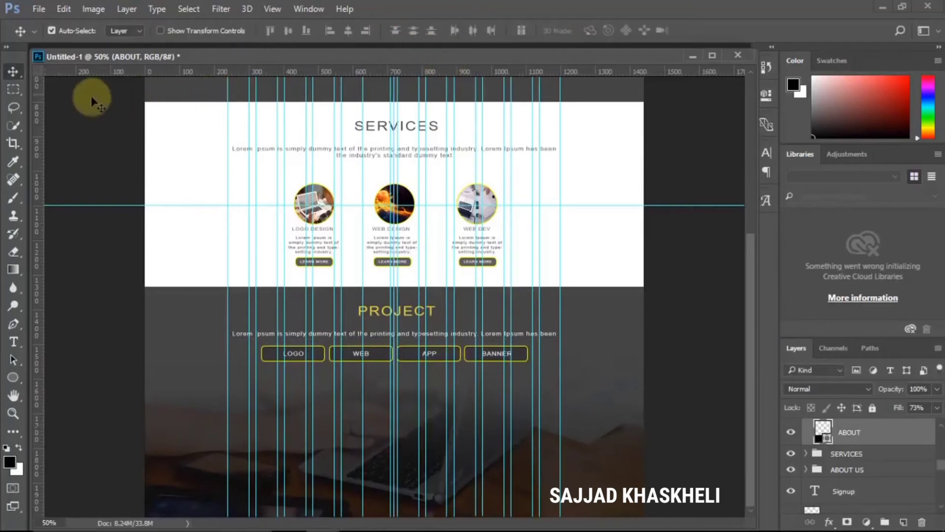
# Step: Try to extend the canvas downward with the Crop tool to a height of about 2836 px
pyautogui.click(14, 144)
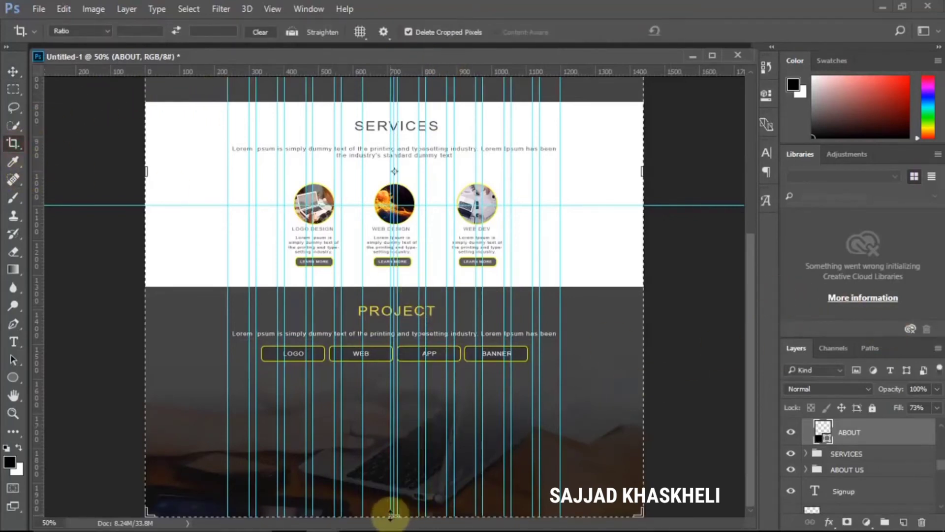
pyautogui.moveTo(390, 515); pyautogui.dragTo(392, 340)
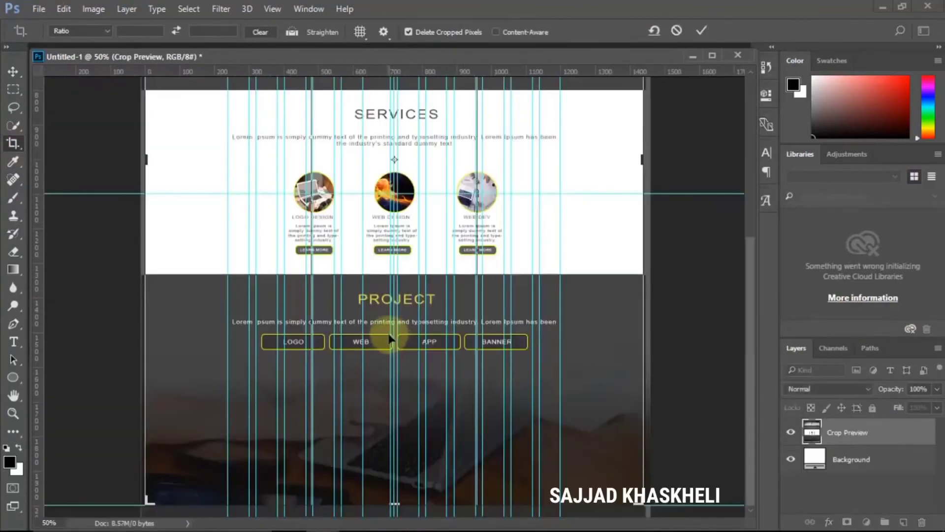
pyautogui.moveTo(397, 499)
pyautogui.mouseDown()
pyautogui.moveTo(392, 523)
pyautogui.moveTo(385, 514)
pyautogui.moveTo(399, 512)
pyautogui.mouseUp()
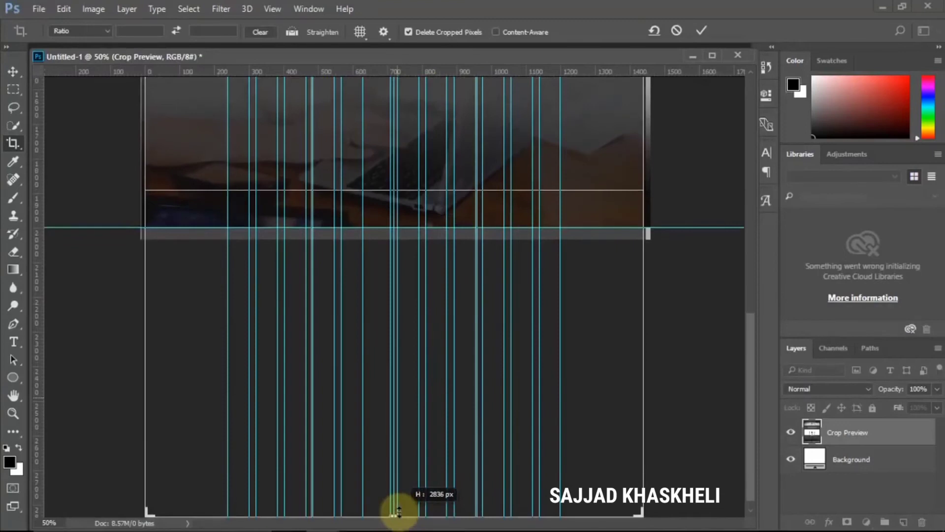
pyautogui.moveTo(399, 512); pyautogui.dragTo(401, 514)
pyautogui.scroll(4, 431, 409)
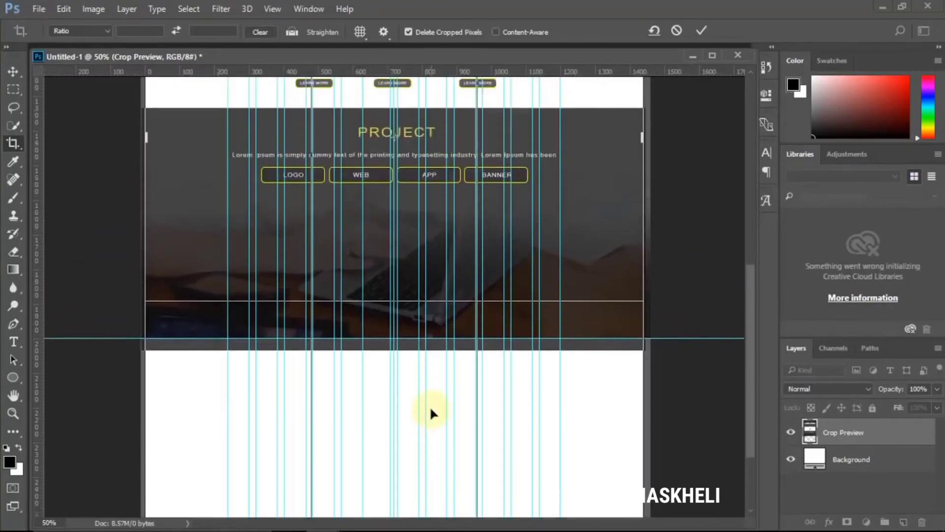
pyautogui.scroll(-2, 431, 410)
pyautogui.scroll(-1, 430, 406)
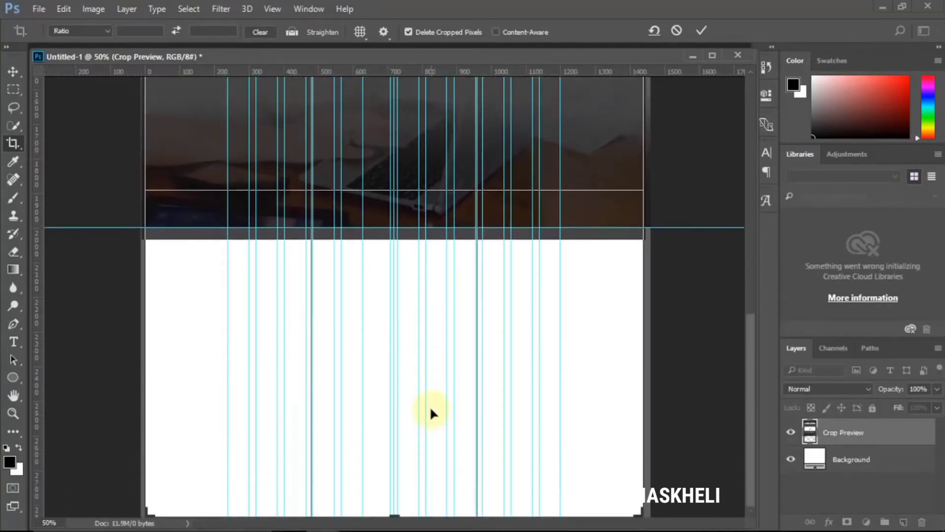
pyautogui.scroll(1, 401, 315)
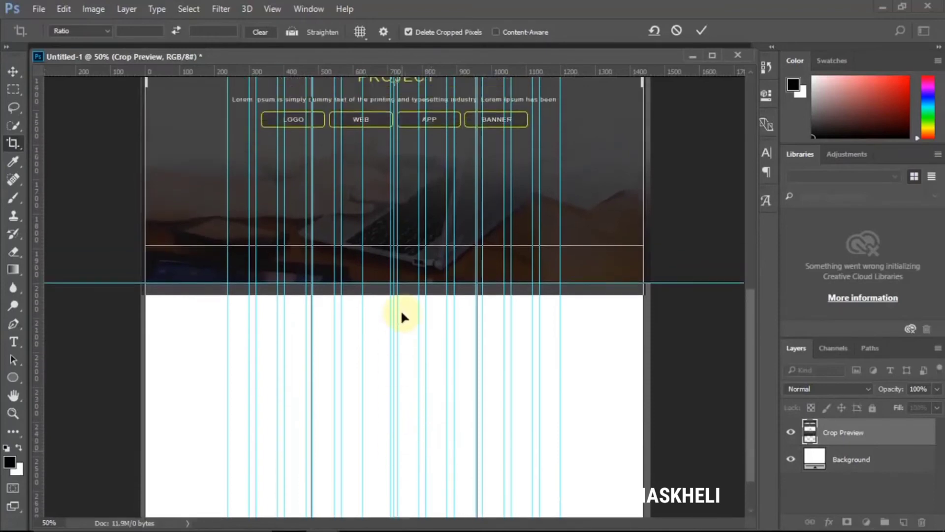
pyautogui.scroll(-1, 401, 315)
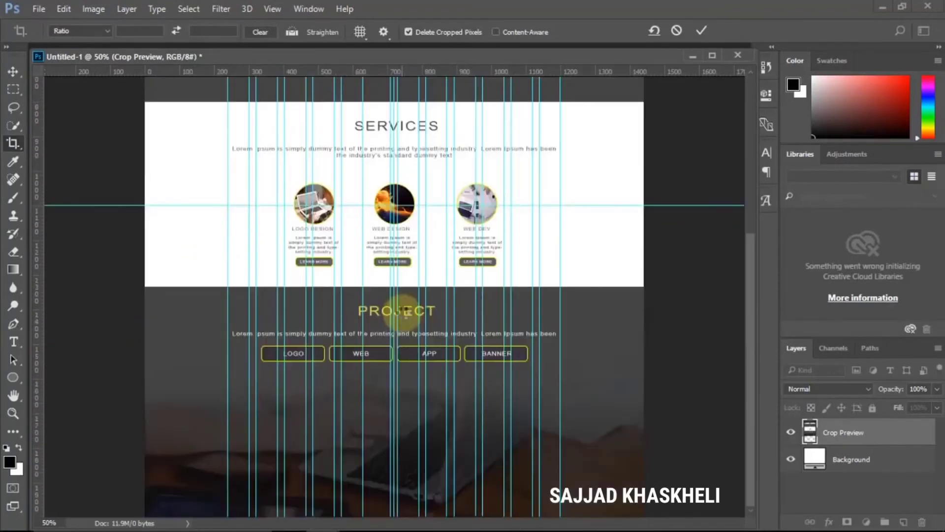
pyautogui.scroll(-5, 402, 316)
pyautogui.scroll(-3, 404, 317)
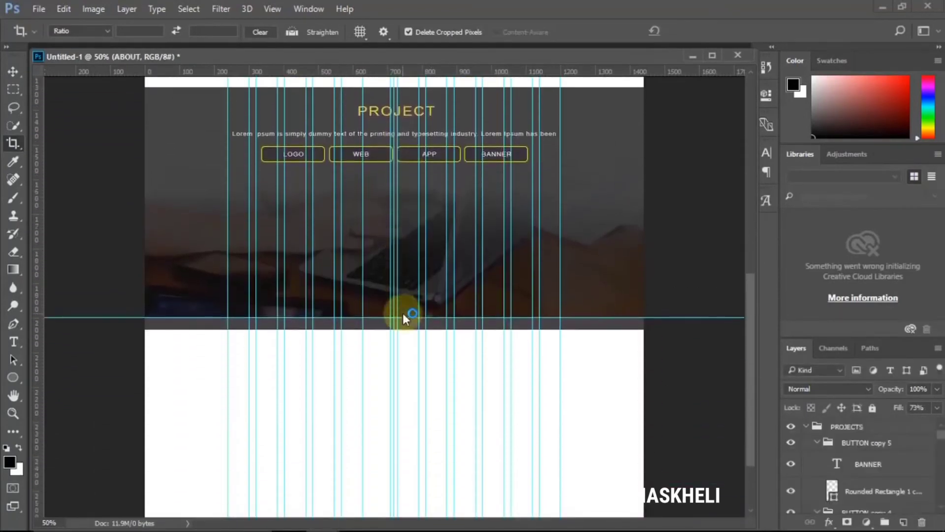
pyautogui.scroll(10, 403, 317)
pyautogui.scroll(7, 401, 314)
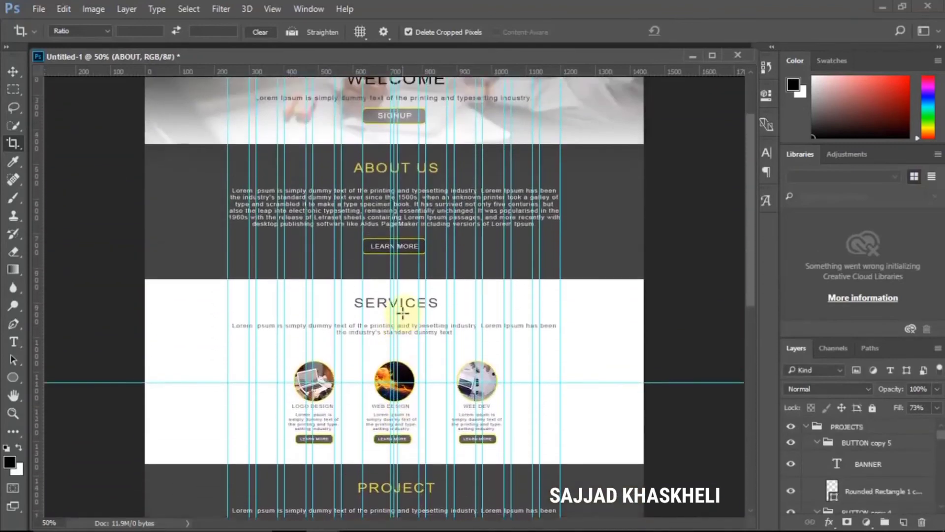
pyautogui.scroll(-4, 389, 317)
pyautogui.scroll(-15, 389, 317)
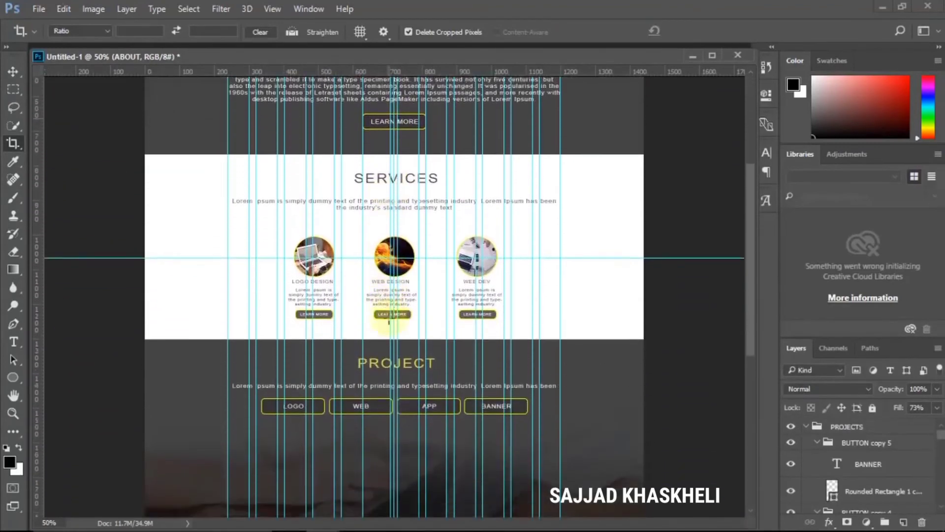
pyautogui.scroll(-2, 389, 326)
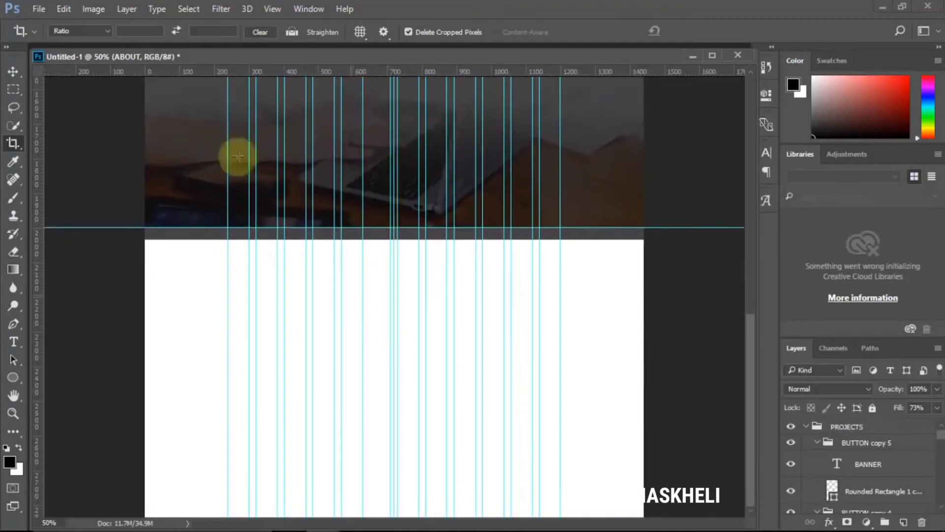
# Step: Check the document's dimensions in Image Size and Canvas Size without changing them
pyautogui.click(93, 9)
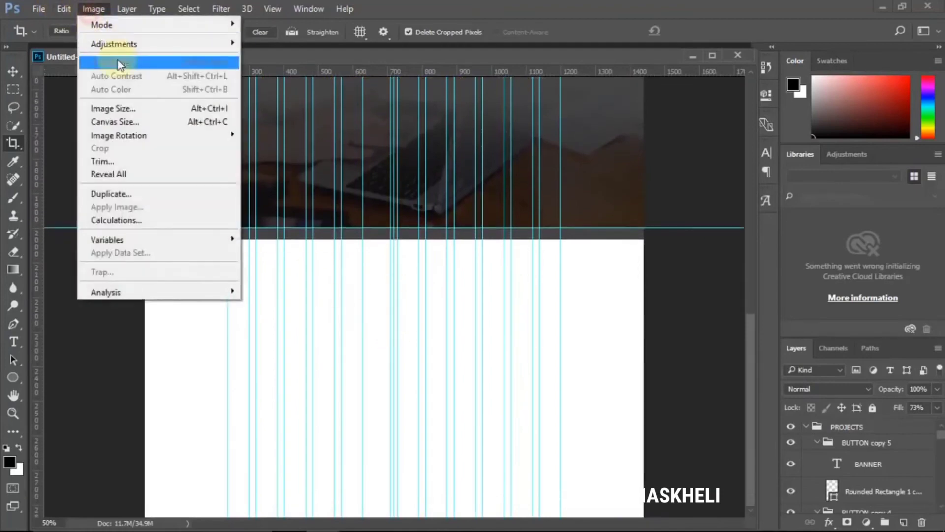
pyautogui.click(139, 110)
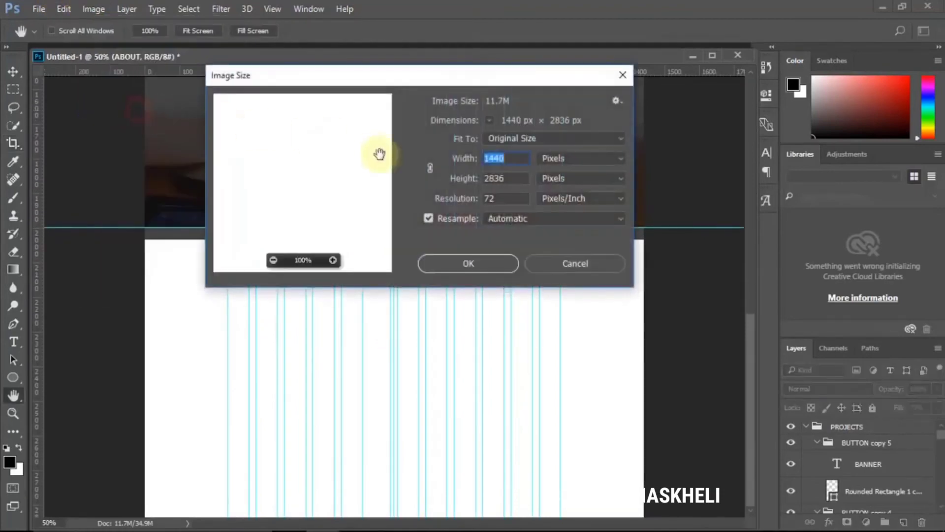
pyautogui.click(606, 262)
pyautogui.press('c')
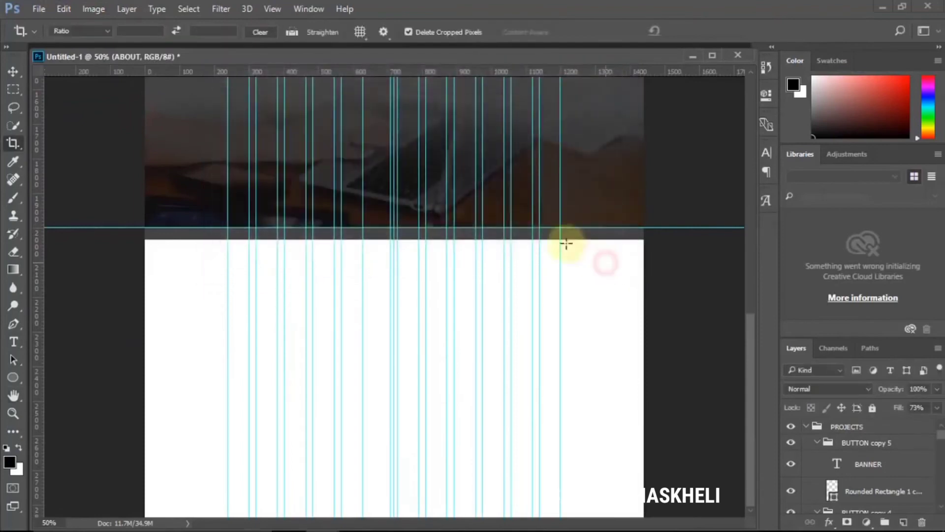
pyautogui.rightClick(194, 55)
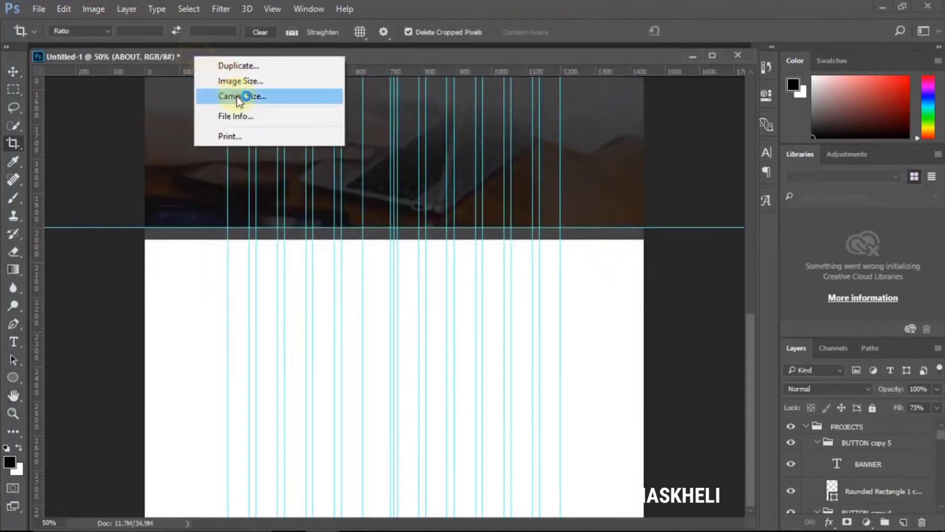
pyautogui.click(246, 95)
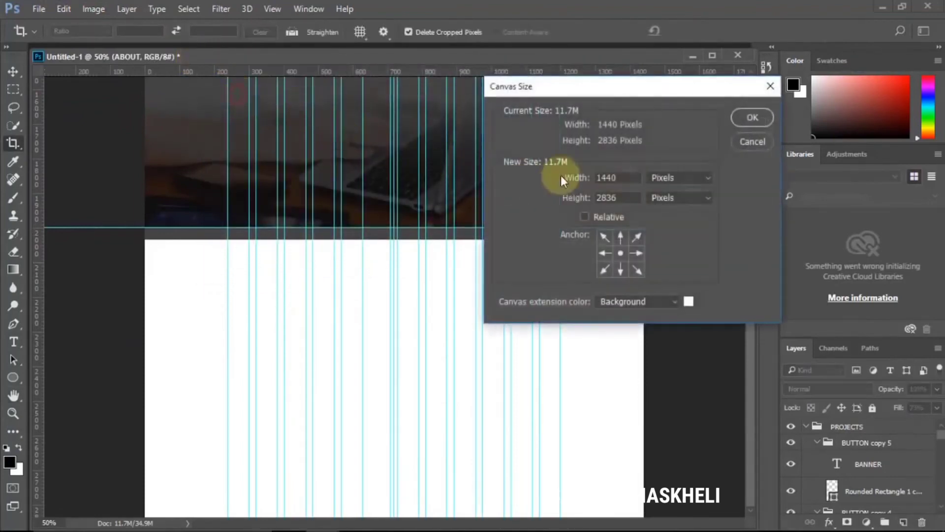
pyautogui.click(752, 142)
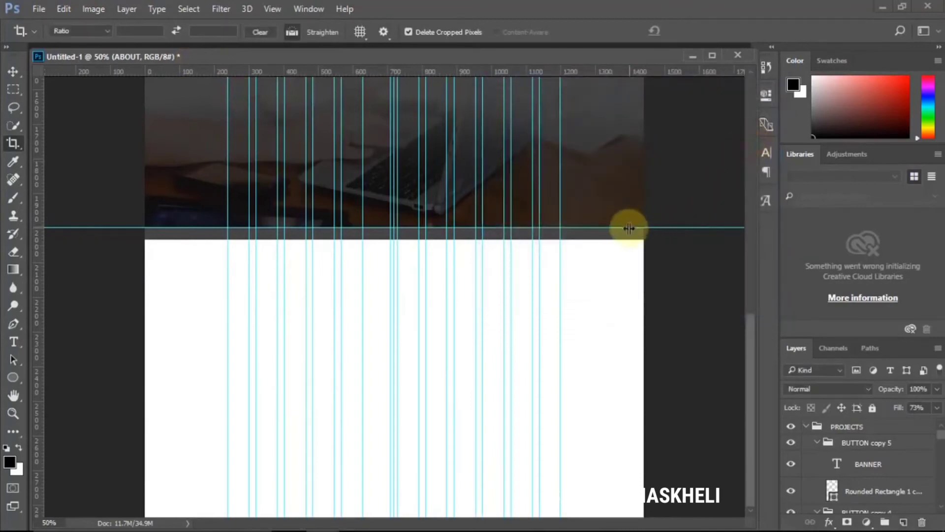
# Step: Set the canvas height to 2400 pixels with the anchor at top centre, extending the page below the PROJECT section
pyautogui.scroll(5, 629, 228)
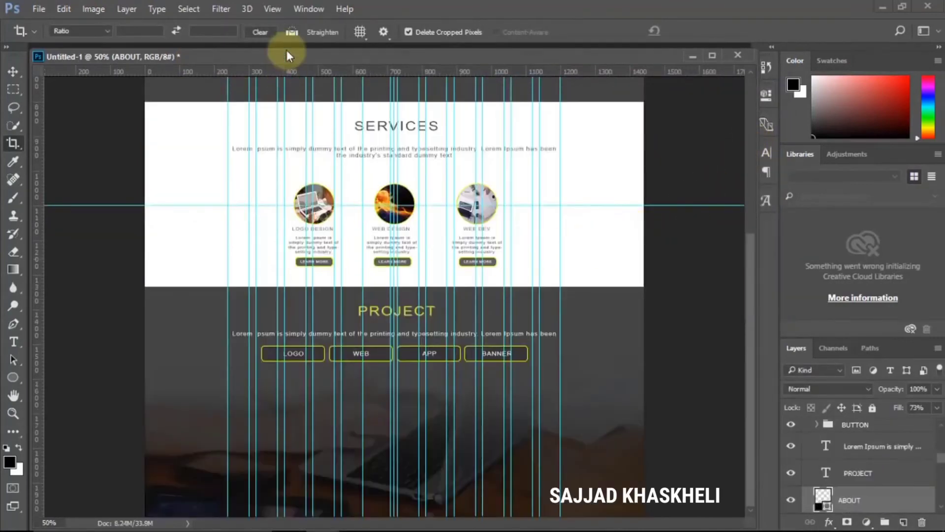
pyautogui.click(93, 9)
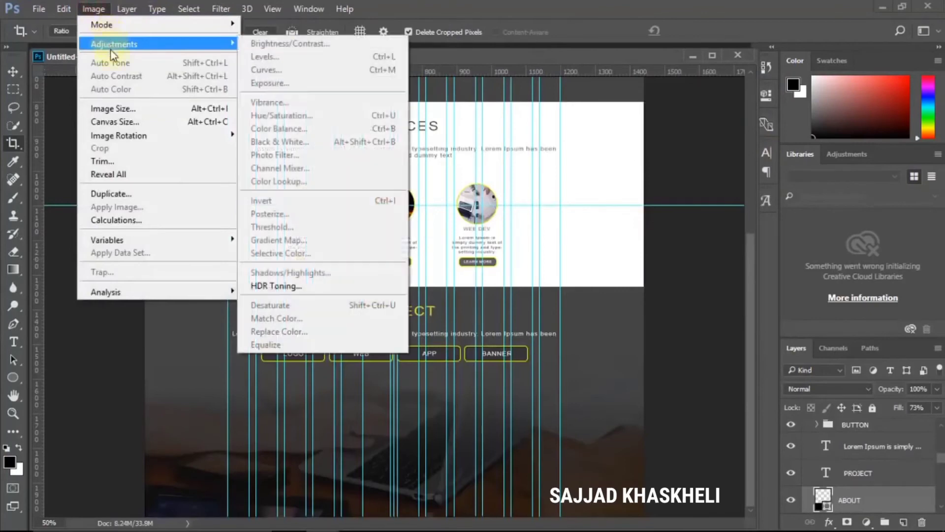
pyautogui.click(116, 122)
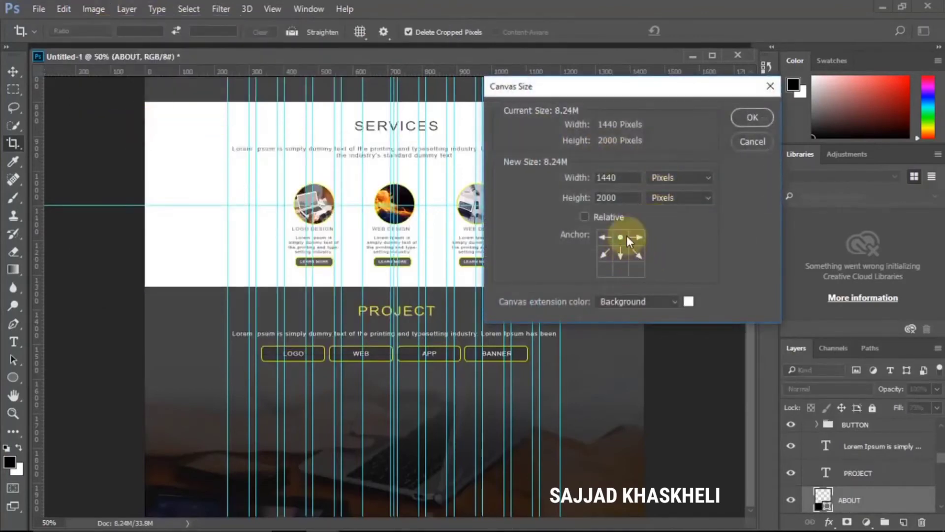
pyautogui.moveTo(622, 199); pyautogui.dragTo(583, 204)
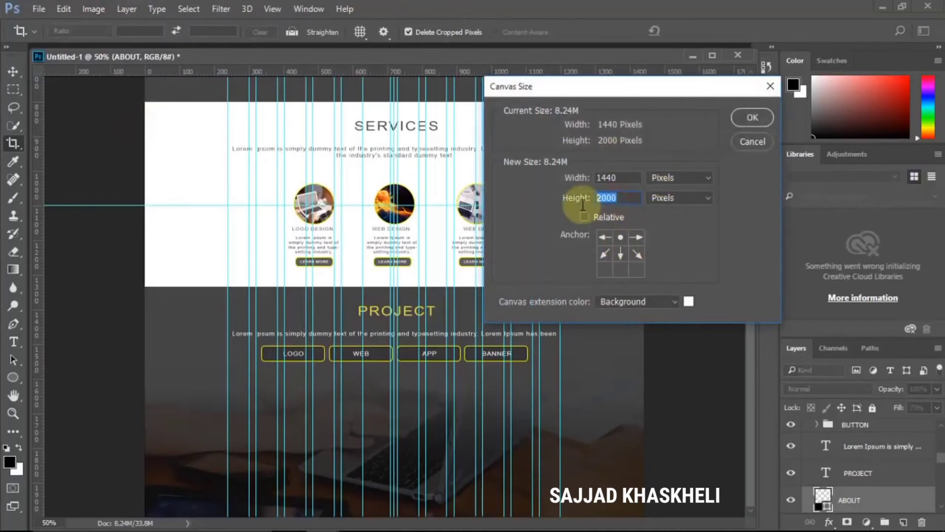
pyautogui.write('2400')
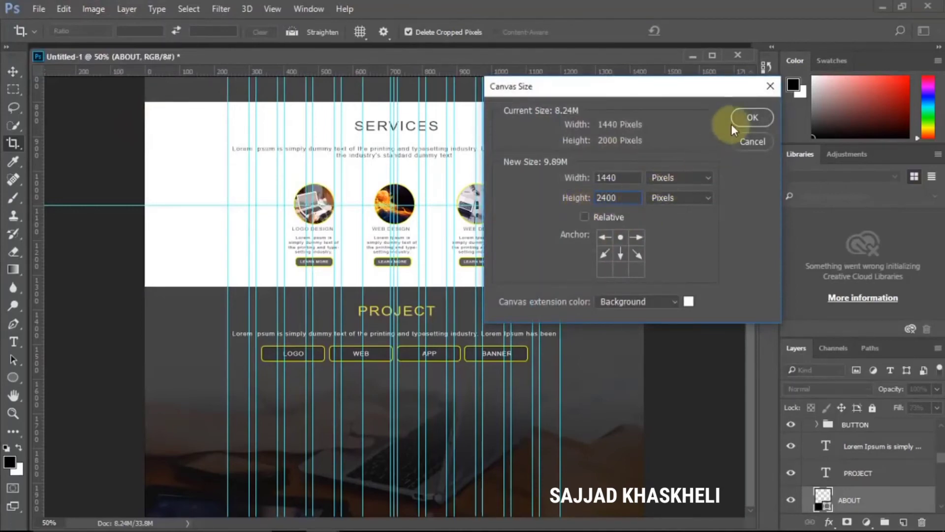
pyautogui.click(752, 117)
pyautogui.scroll(-5, 608, 257)
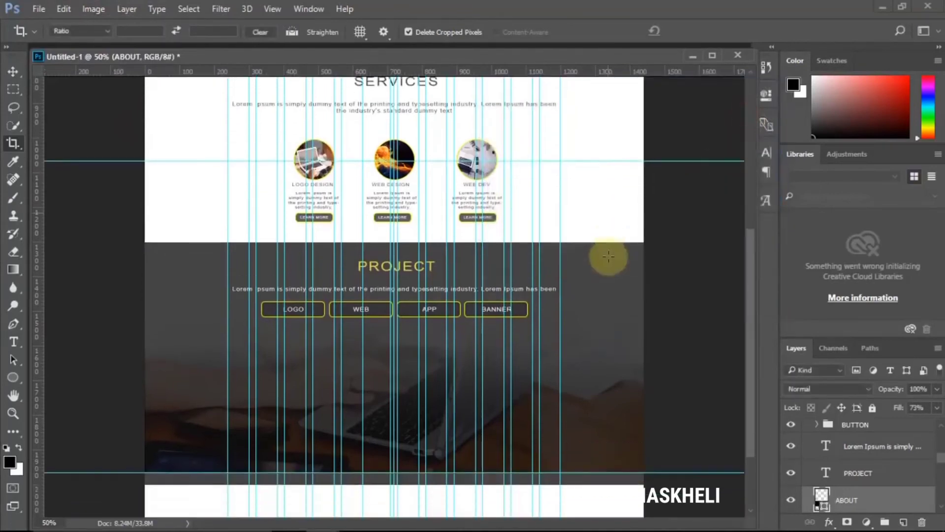
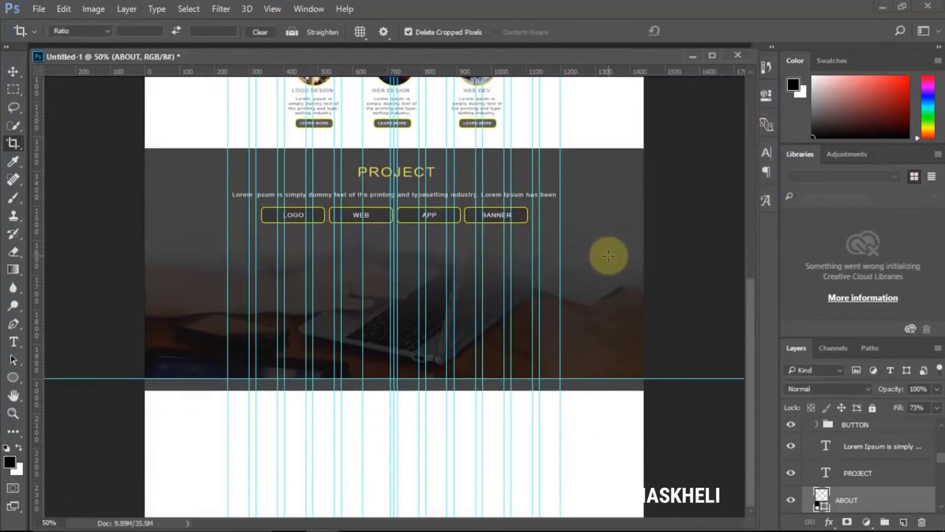
# Step: Move the laptop photo layer straight down so it sits below the PROJECT section
pyautogui.click(12, 71)
pyautogui.scroll(-5, 844, 480)
pyautogui.scroll(-6, 843, 480)
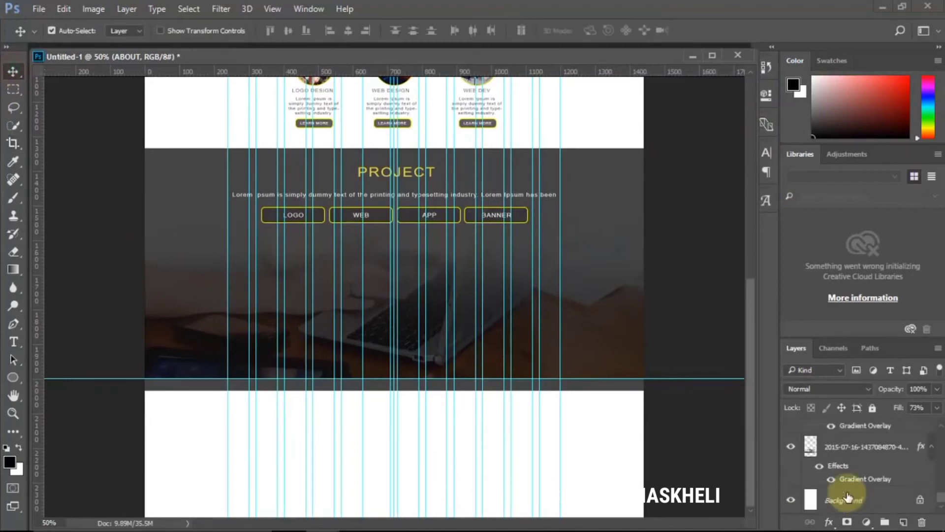
pyautogui.click(843, 455)
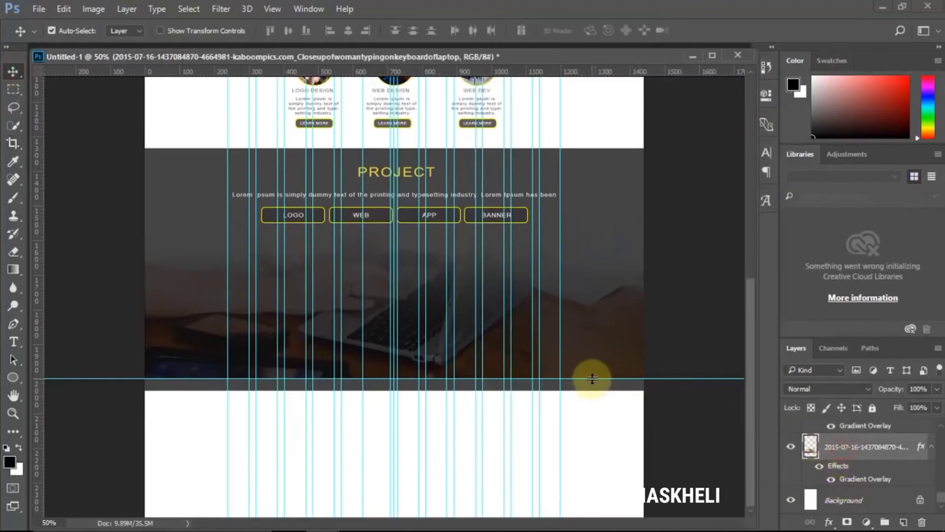
pyautogui.hotkey('ctrl', 't')
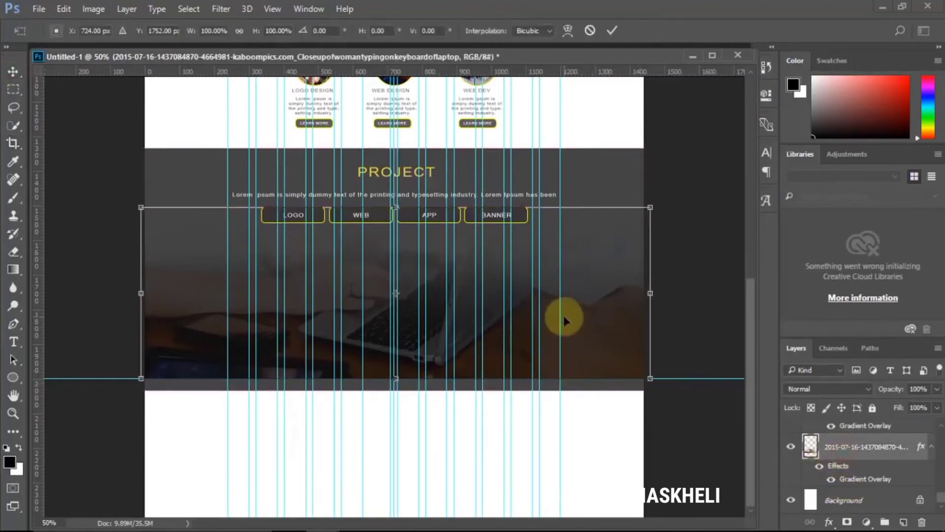
pyautogui.moveTo(563, 317); pyautogui.dragTo(577, 498)
pyautogui.press('Return')
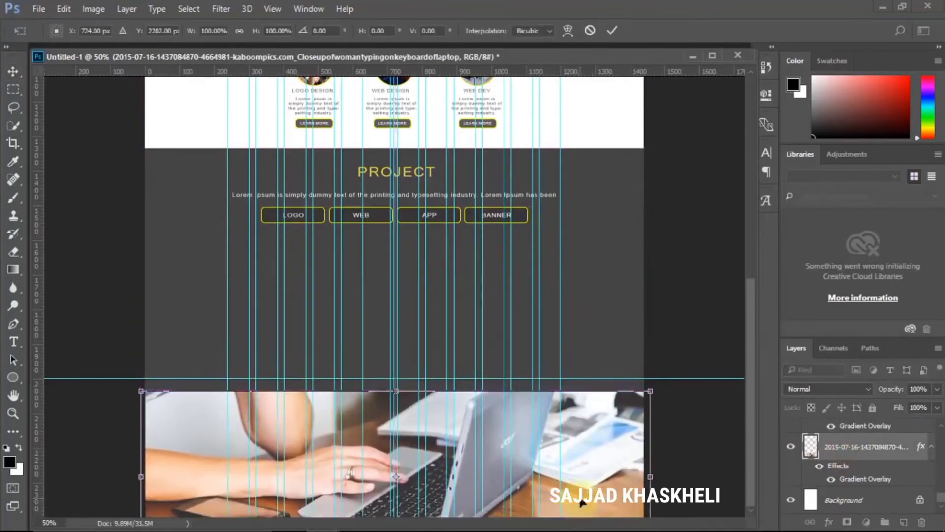
# Step: Collapse the button groups inside the PROJECTS group and select its Lorem Ipsum text layer, with the Rounded Rectangle tool active
pyautogui.scroll(3, 532, 426)
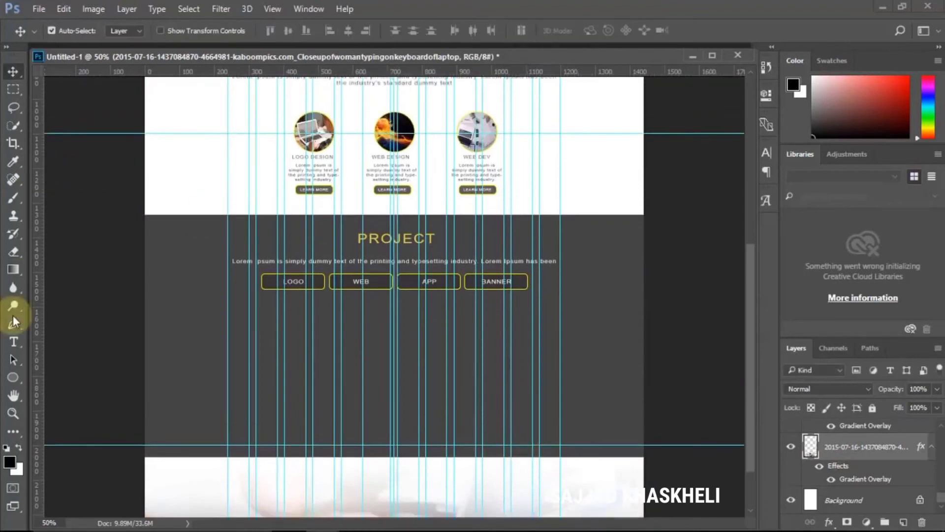
pyautogui.moveTo(17, 378); pyautogui.dragTo(59, 386)
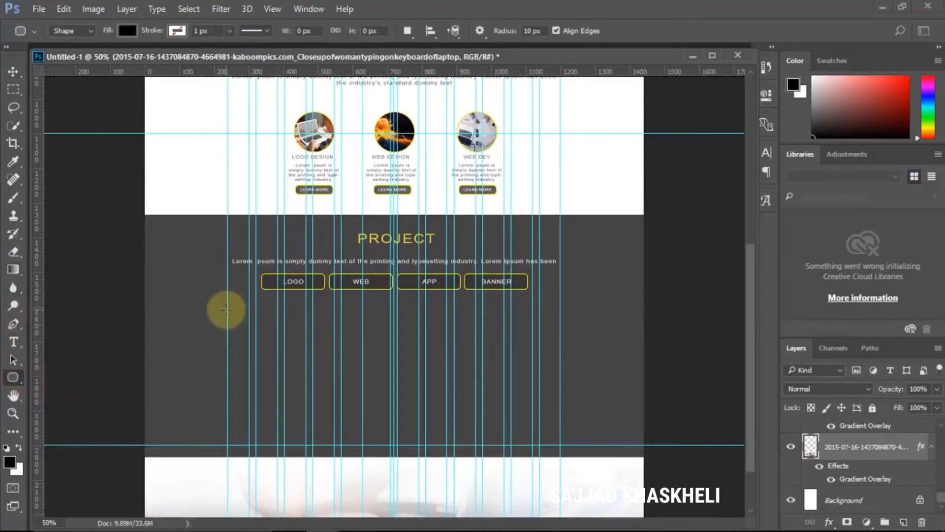
pyautogui.scroll(5, 867, 465)
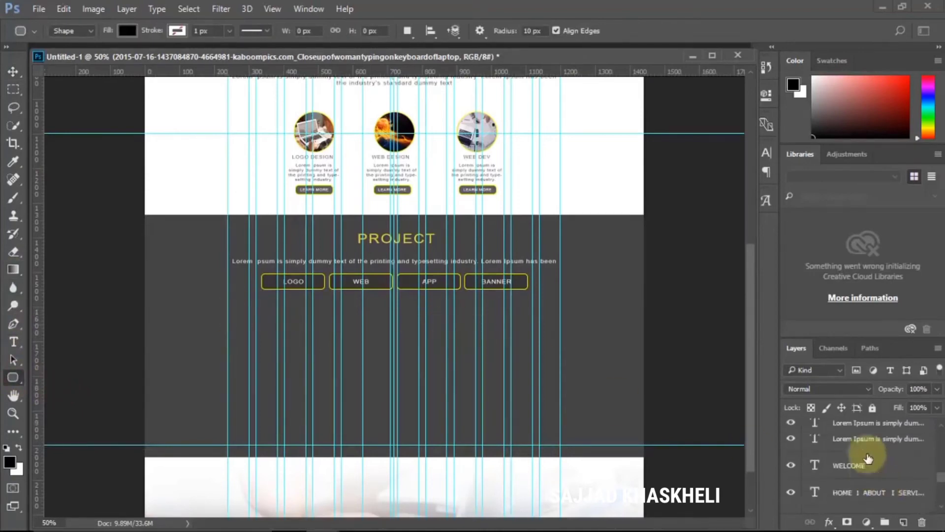
pyautogui.scroll(6, 866, 458)
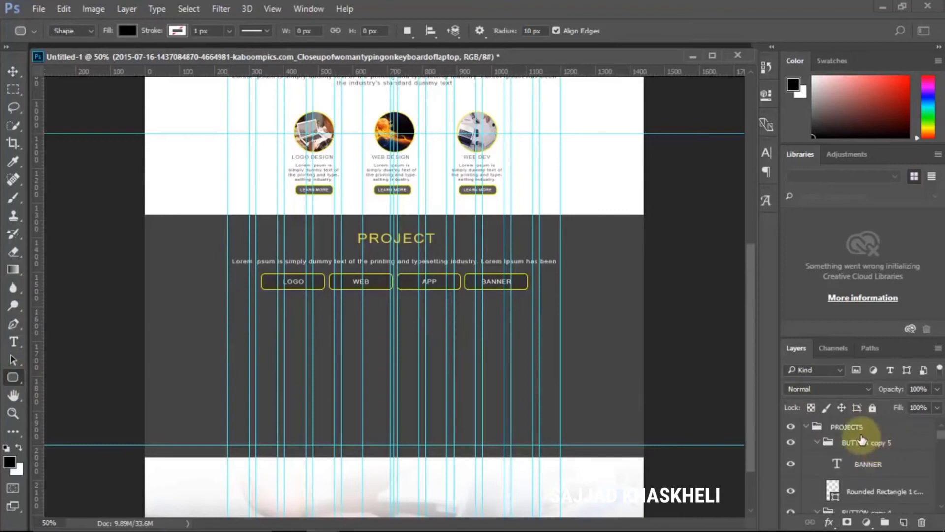
pyautogui.click(862, 432)
pyautogui.click(866, 445)
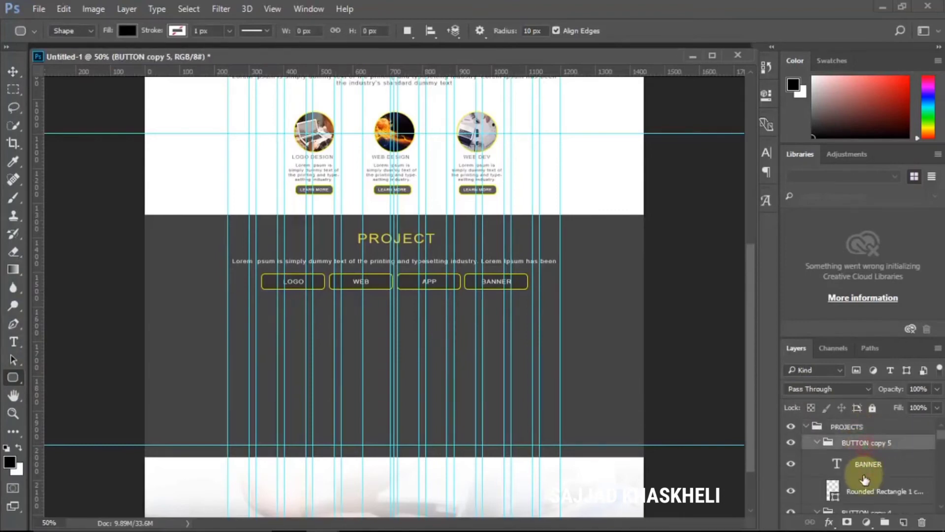
pyautogui.click(859, 464)
pyautogui.click(865, 490)
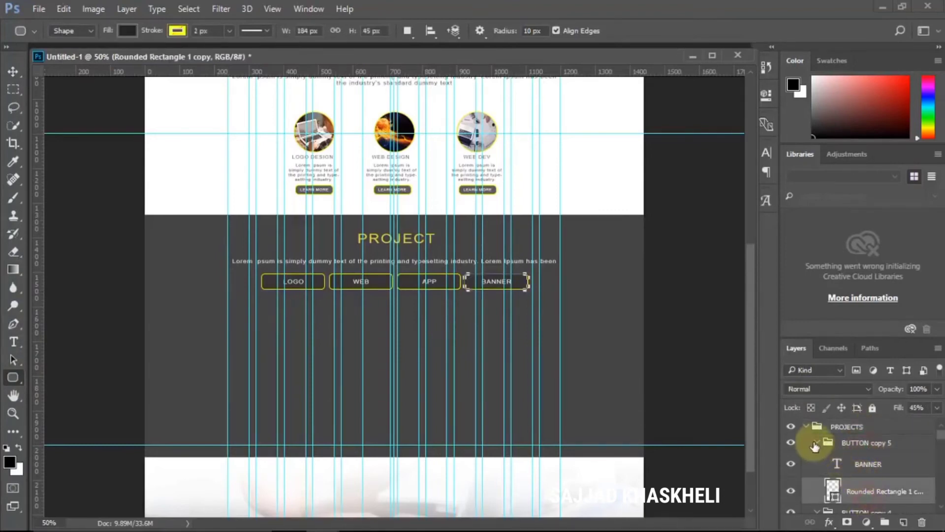
pyautogui.click(830, 443)
pyautogui.click(817, 442)
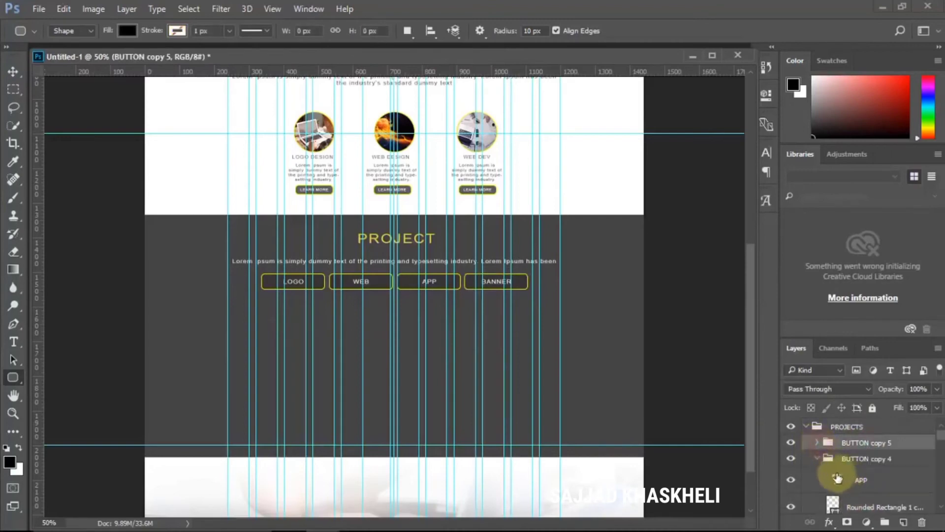
pyautogui.click(816, 458)
pyautogui.scroll(-2, 821, 495)
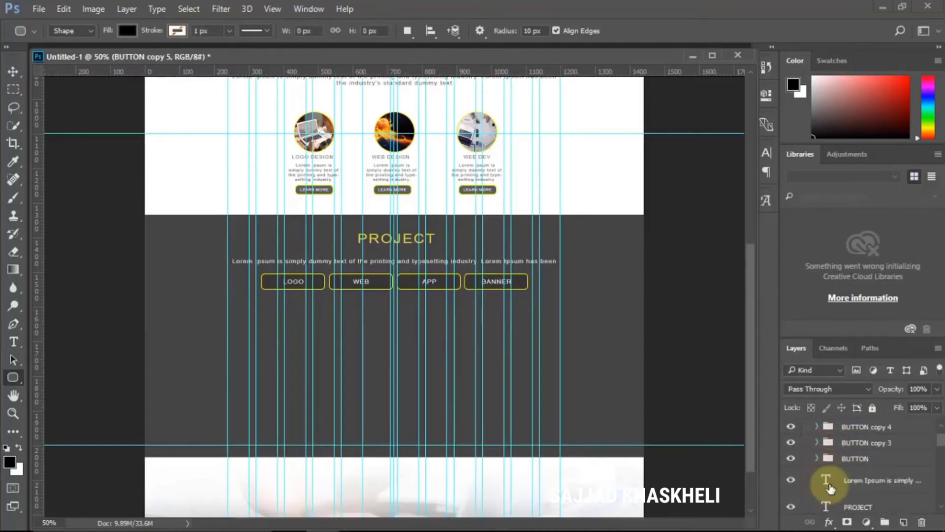
pyautogui.click(848, 482)
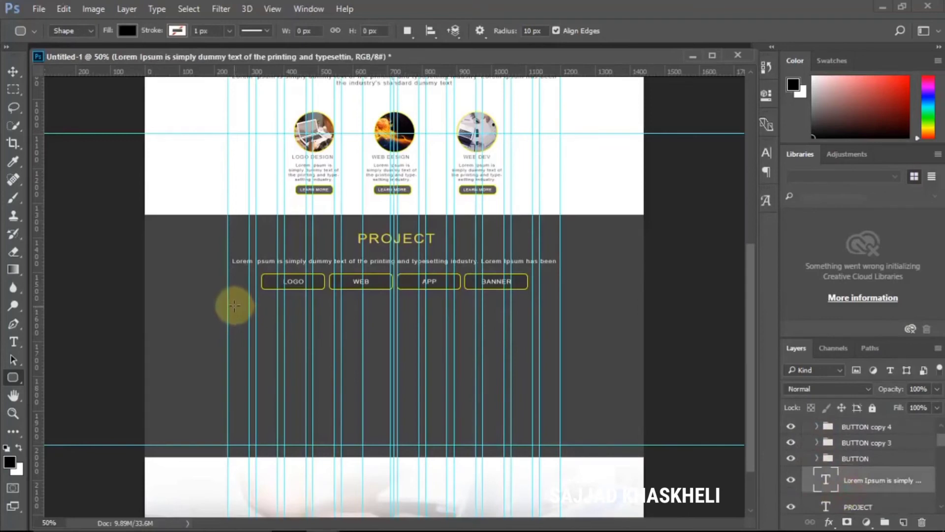
# Step: Draw a black rounded rectangle about 464 by 206 px below the LOGO and WEB buttons and give it a 3 px yellow stroke
pyautogui.moveTo(234, 302); pyautogui.dragTo(395, 372)
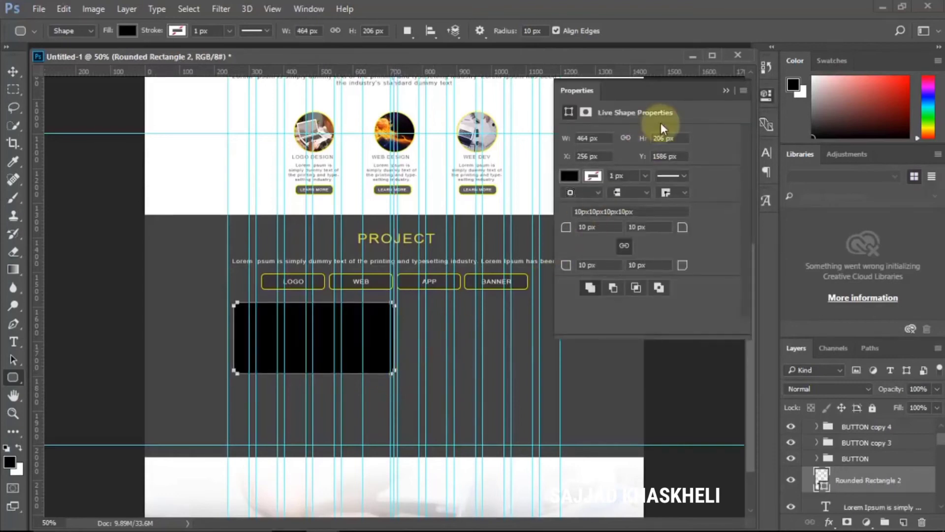
pyautogui.click(600, 176)
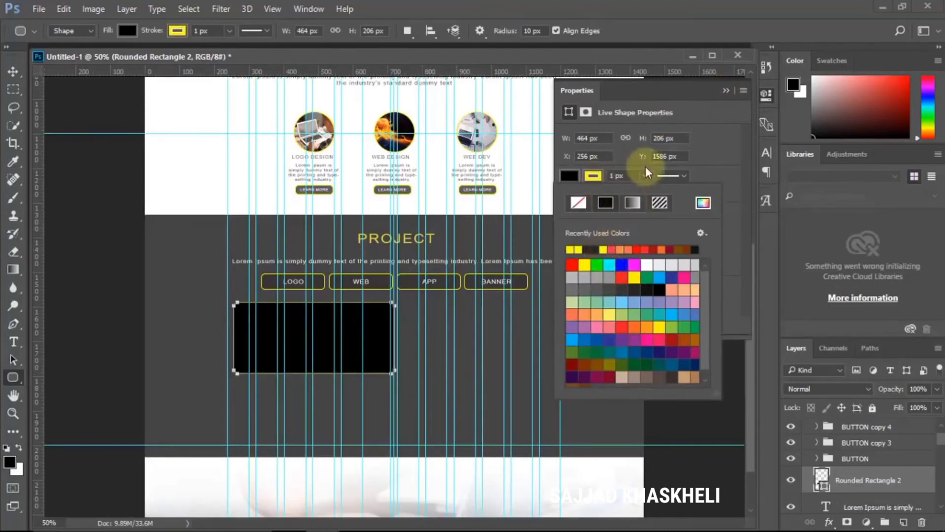
pyautogui.click(618, 177)
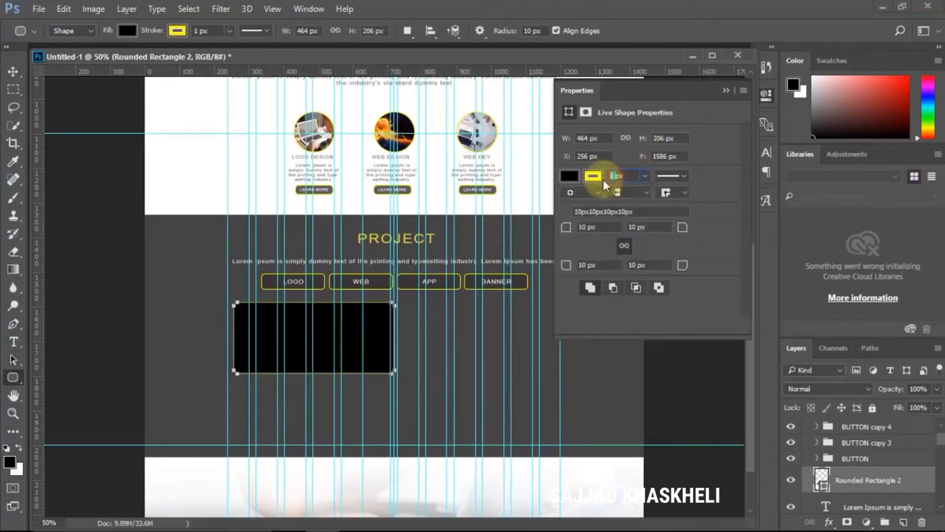
pyautogui.write('3px')
pyautogui.press('Return')
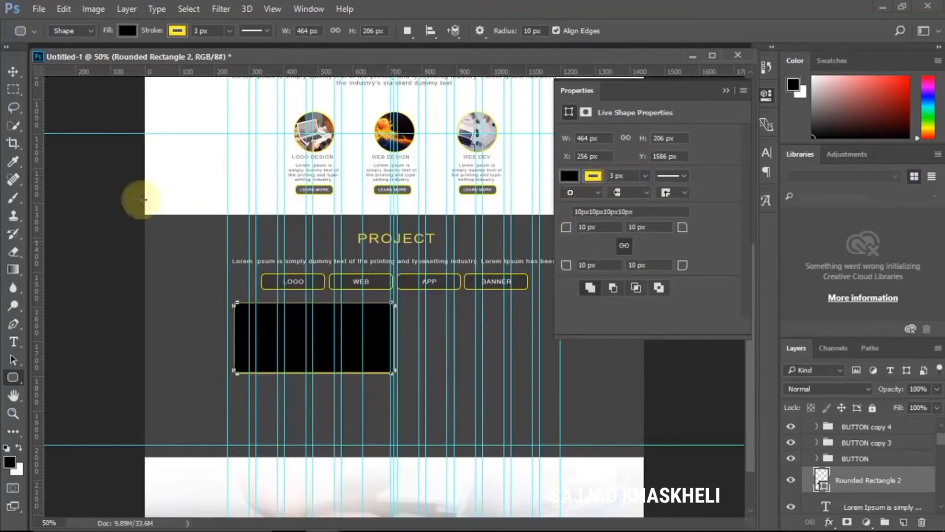
# Step: Try duplicating the rounded rectangle beside the original, and undo both the copy and the rounded rectangle itself
pyautogui.click(13, 72)
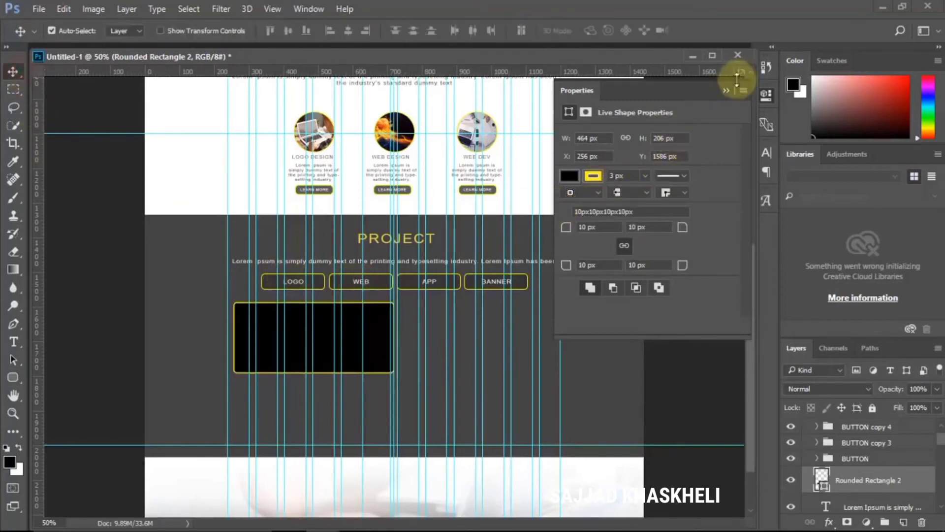
pyautogui.click(727, 90)
pyautogui.moveTo(383, 331); pyautogui.dragTo(536, 327)
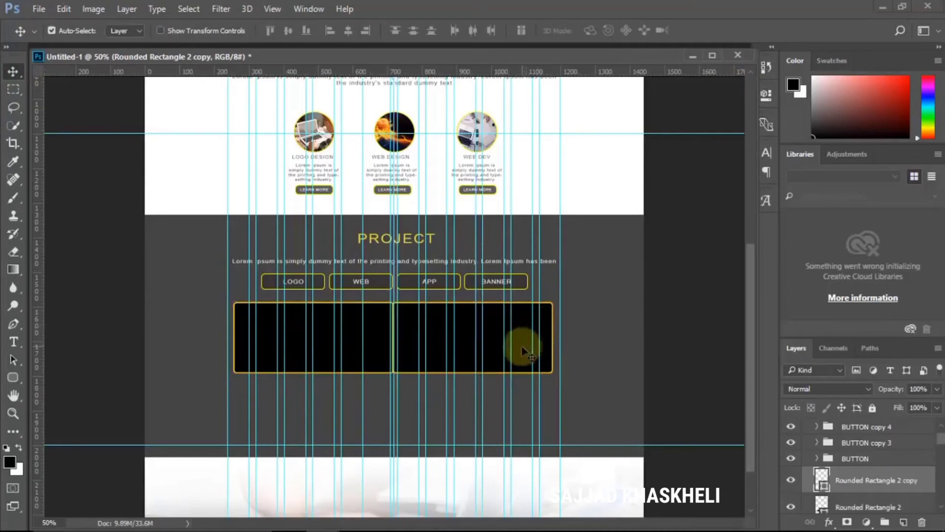
pyautogui.hotkey('ctrl', 'z')
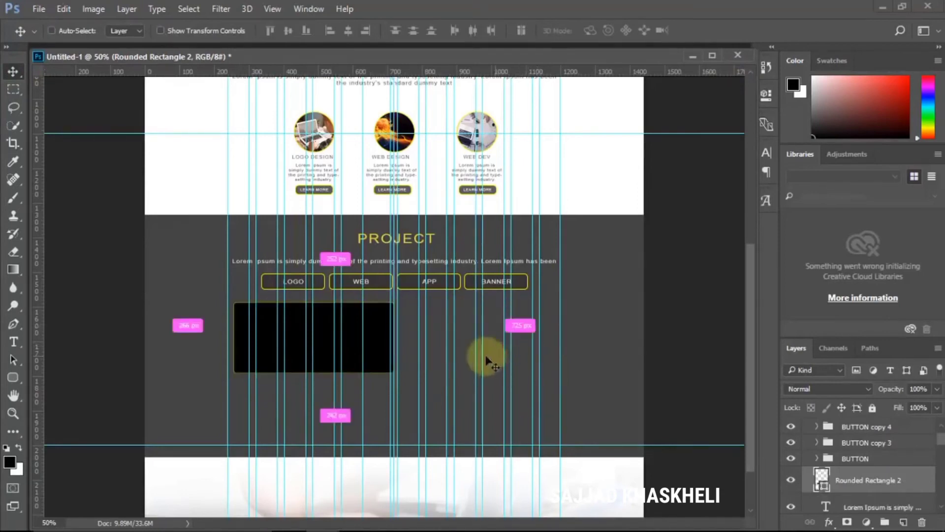
pyautogui.hotkey('ctrl', 'alt', 'z')
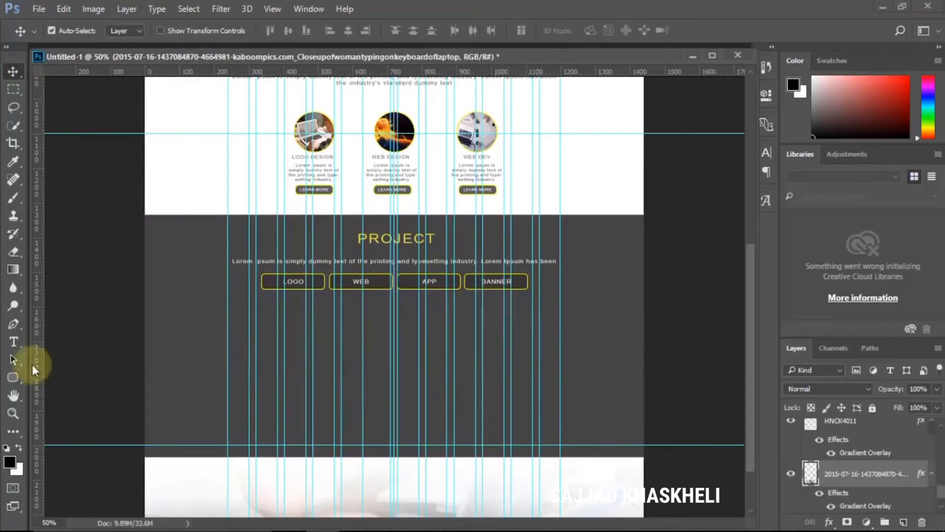
# Step: Draw a black square-cornered rectangle about 480 by 198 px below the LOGO and WEB buttons with a 3 px yellow stroke
pyautogui.rightClick(20, 372)
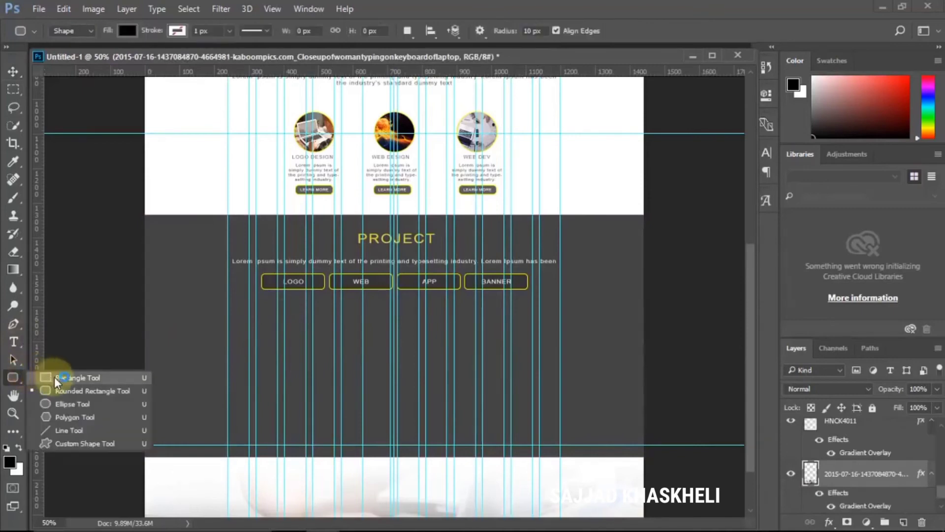
pyautogui.click(55, 377)
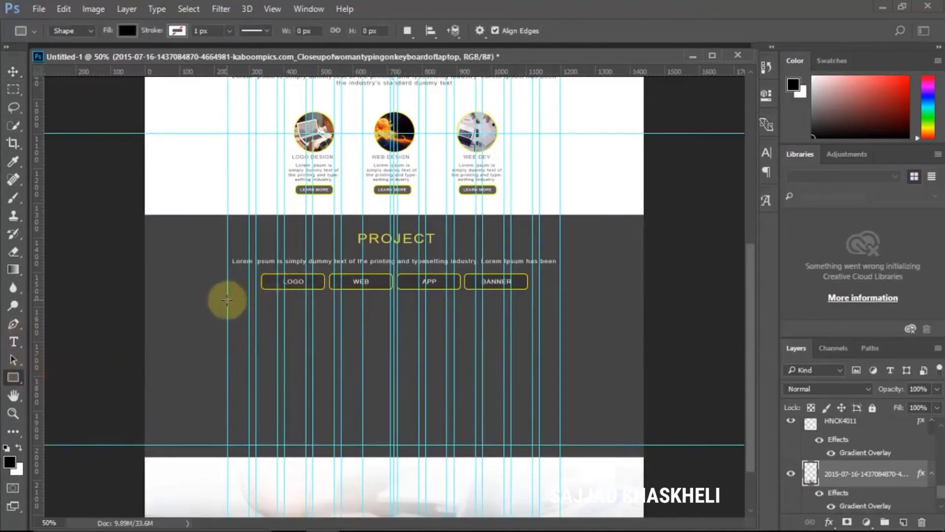
pyautogui.moveTo(227, 300); pyautogui.dragTo(394, 367)
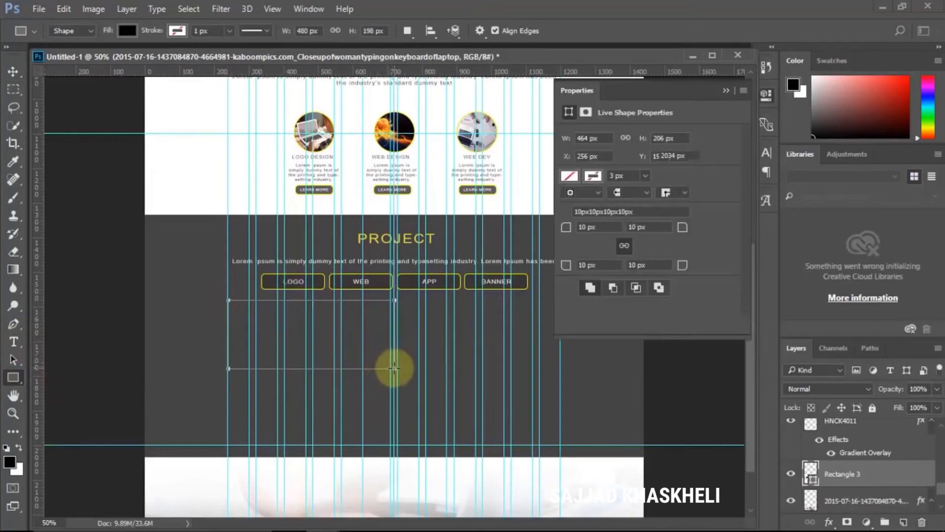
pyautogui.click(592, 176)
pyautogui.click(605, 249)
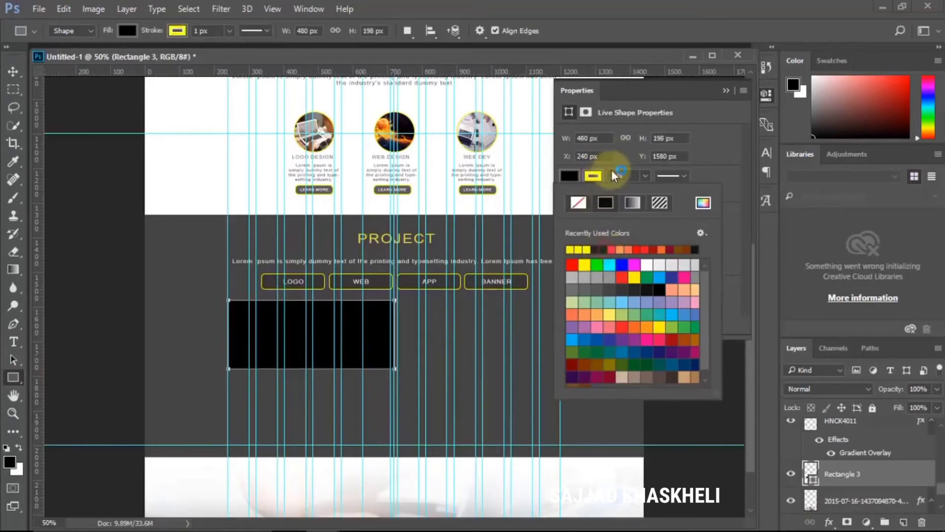
pyautogui.click(611, 174)
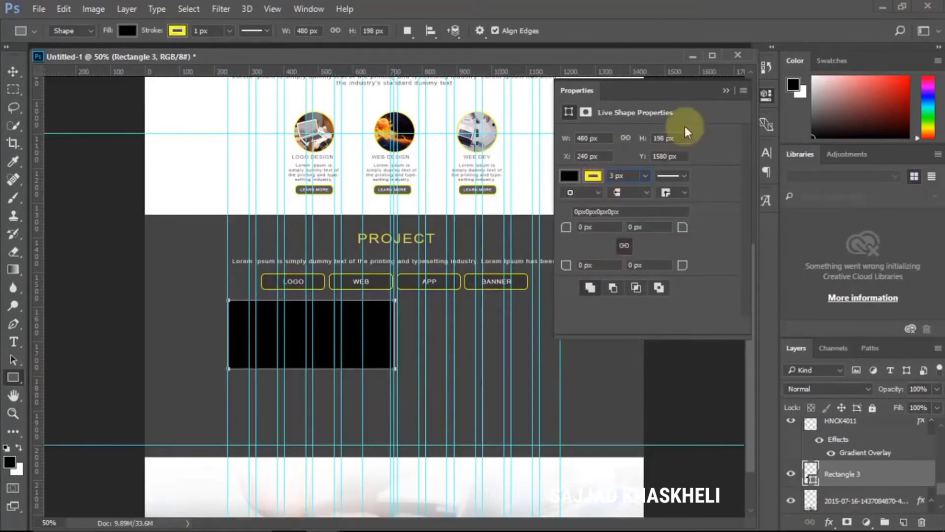
pyautogui.click(723, 88)
# Step: Give the ABOUT rectangle behind the PROJECT section a yellow stroke of 3 px
pyautogui.click(14, 74)
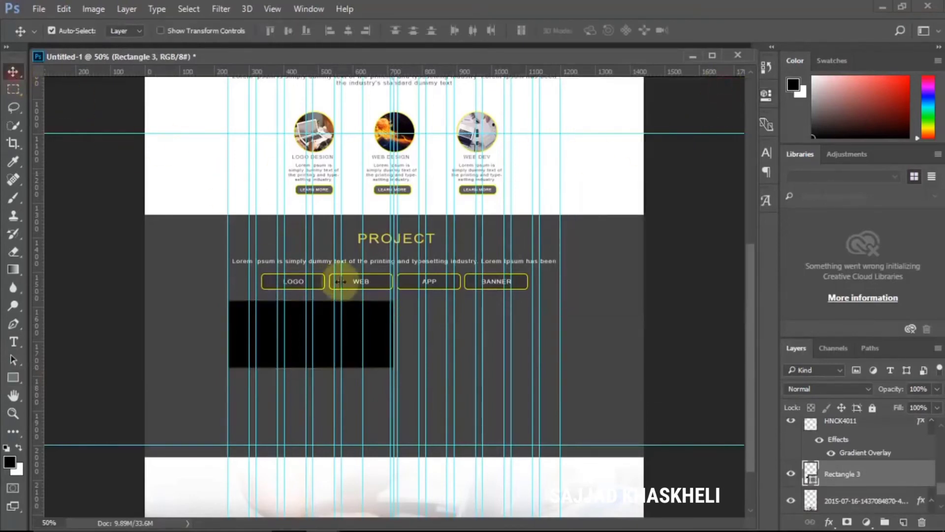
pyautogui.click(383, 325)
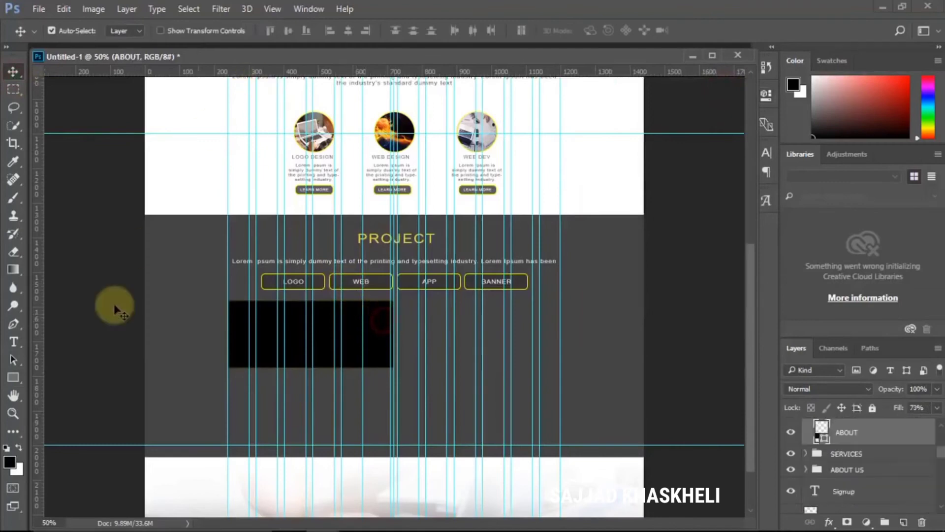
pyautogui.click(13, 377)
pyautogui.click(177, 31)
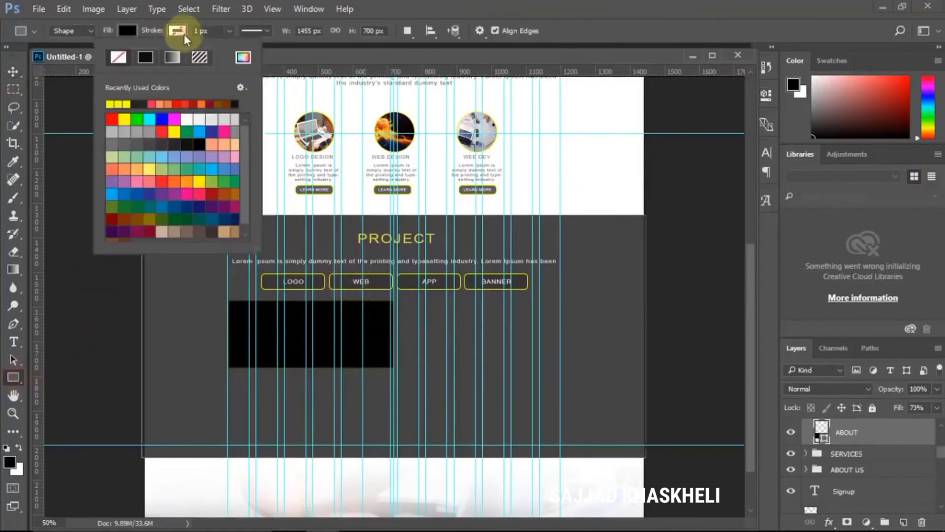
pyautogui.click(124, 104)
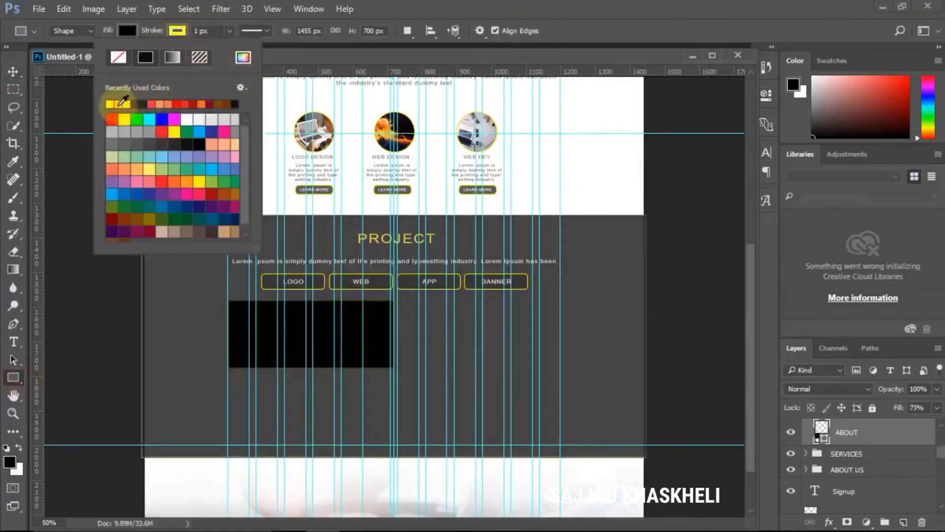
pyautogui.click(199, 31)
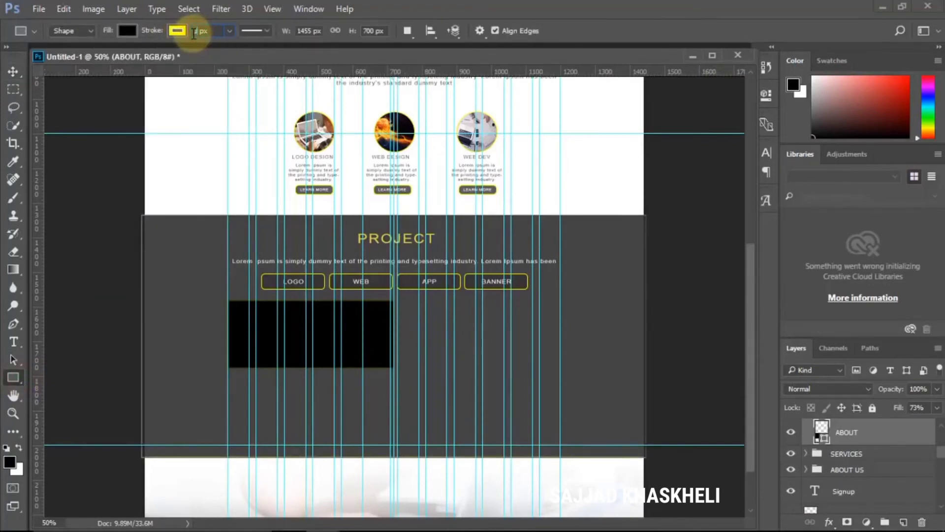
pyautogui.write('3')
pyautogui.press('Return')
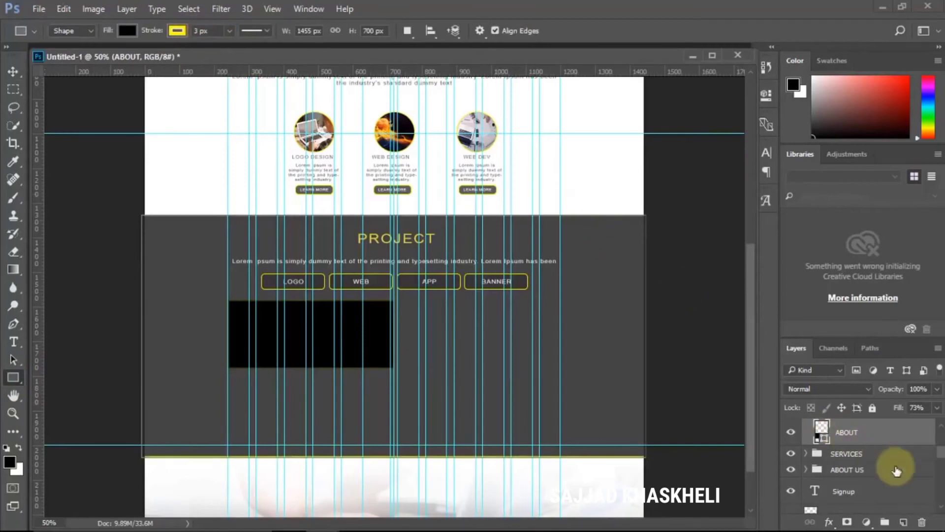
# Step: Try raising the ABOUT layer's fill opacity, and undo the change
pyautogui.click(937, 408)
pyautogui.moveTo(916, 427); pyautogui.dragTo(938, 425)
pyautogui.hotkey('ctrl', 'z')
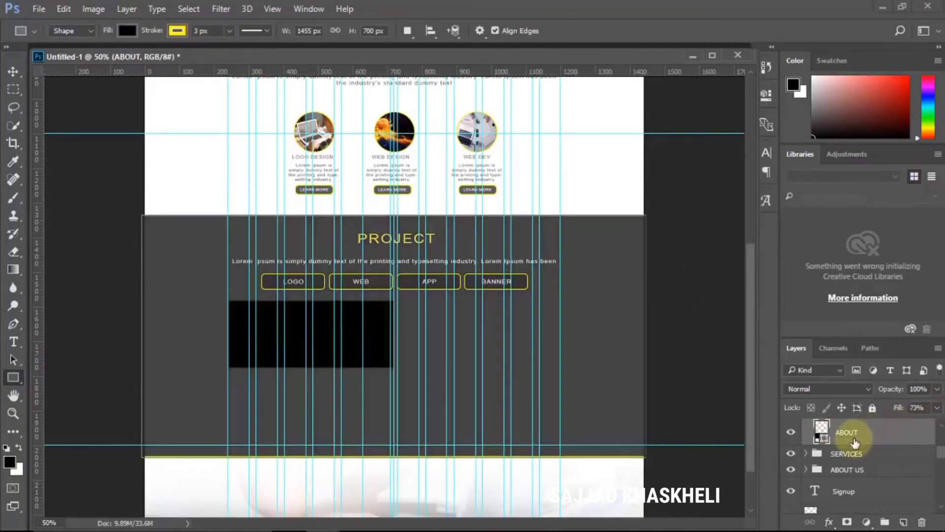
# Step: Toggle the ABOUT layer's visibility to examine how it overlaps the black rectangle in the PROJECT section
pyautogui.click(9, 76)
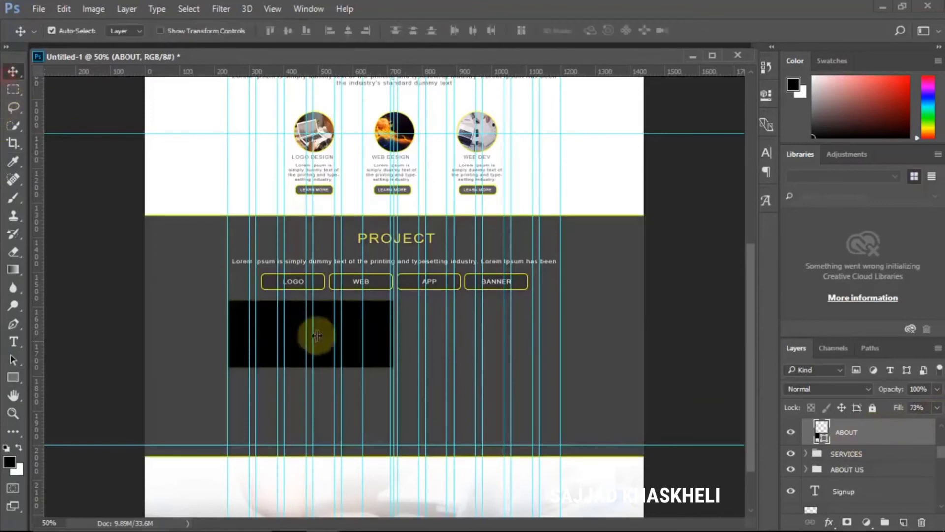
pyautogui.scroll(1, 828, 490)
pyautogui.scroll(3, 828, 489)
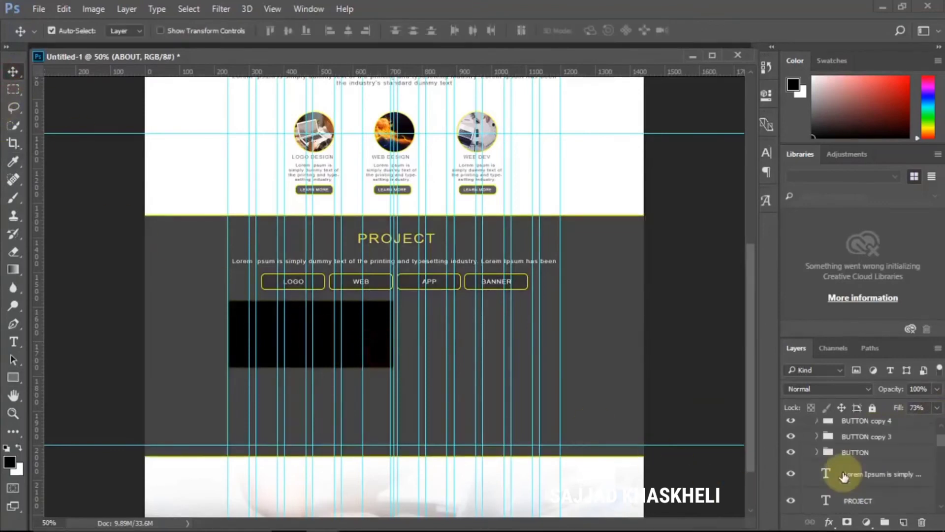
pyautogui.scroll(-2, 842, 492)
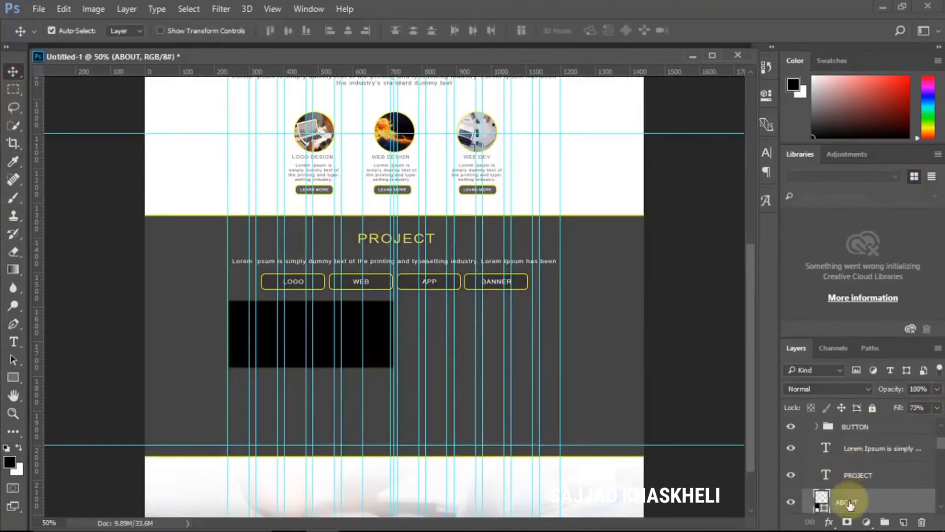
pyautogui.moveTo(849, 504); pyautogui.dragTo(870, 488)
pyautogui.scroll(-2, 871, 487)
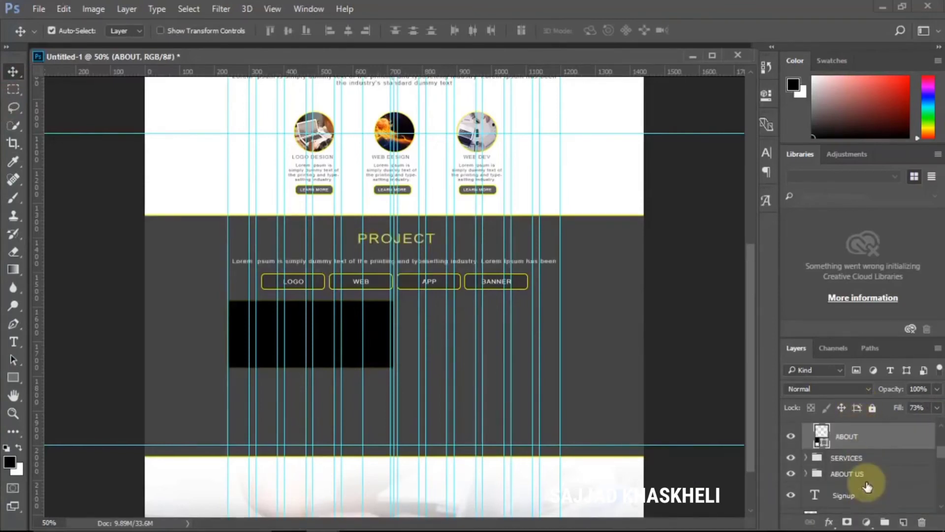
pyautogui.click(792, 438)
pyautogui.click(792, 438)
pyautogui.click(792, 438)
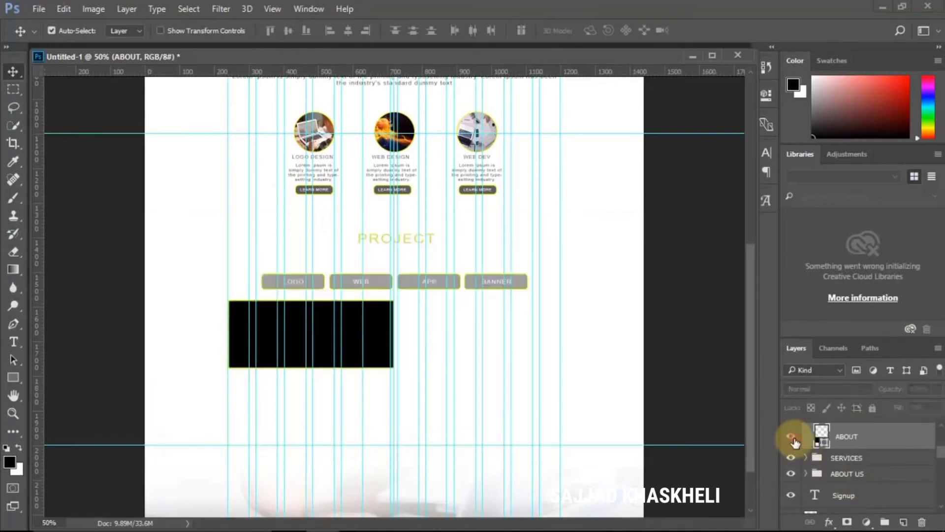
pyautogui.click(792, 439)
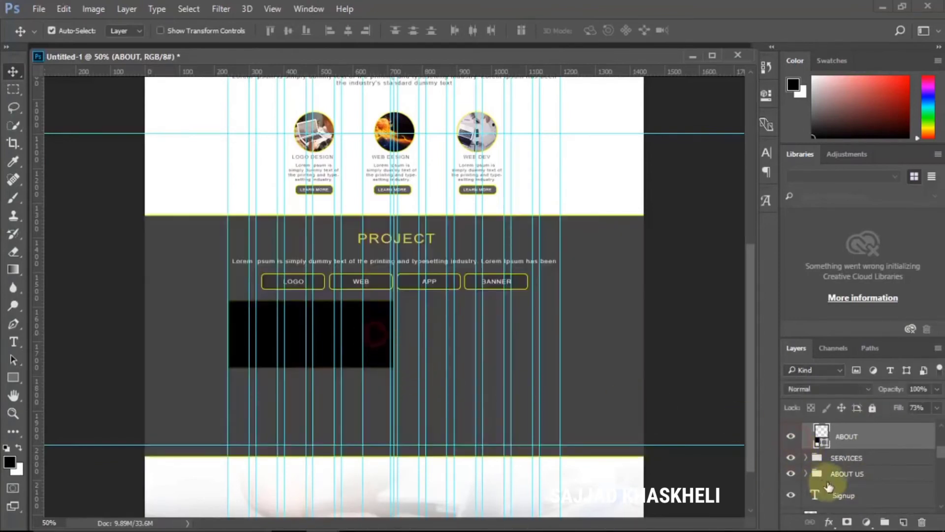
pyautogui.click(793, 438)
pyautogui.click(792, 437)
pyautogui.click(792, 437)
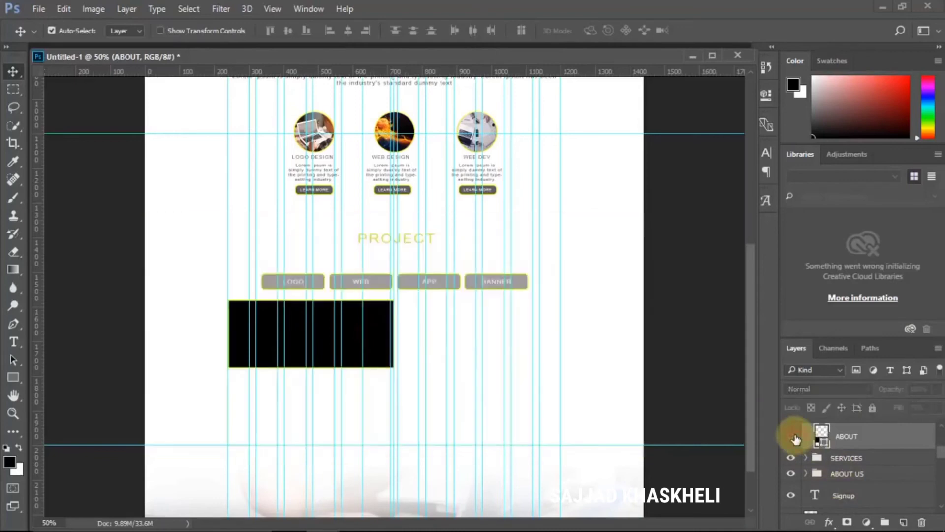
# Step: Move the black rectangle's layer above the ABOUT and PROJECT layers and adjust the rectangle's stroke width
pyautogui.click(376, 338)
pyautogui.scroll(-2, 856, 498)
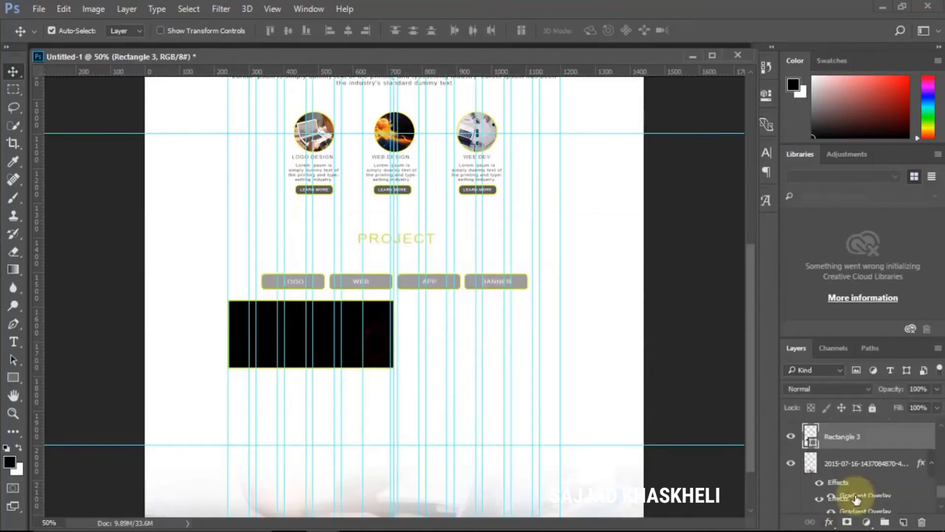
pyautogui.scroll(1, 856, 498)
pyautogui.moveTo(844, 473); pyautogui.dragTo(788, 475)
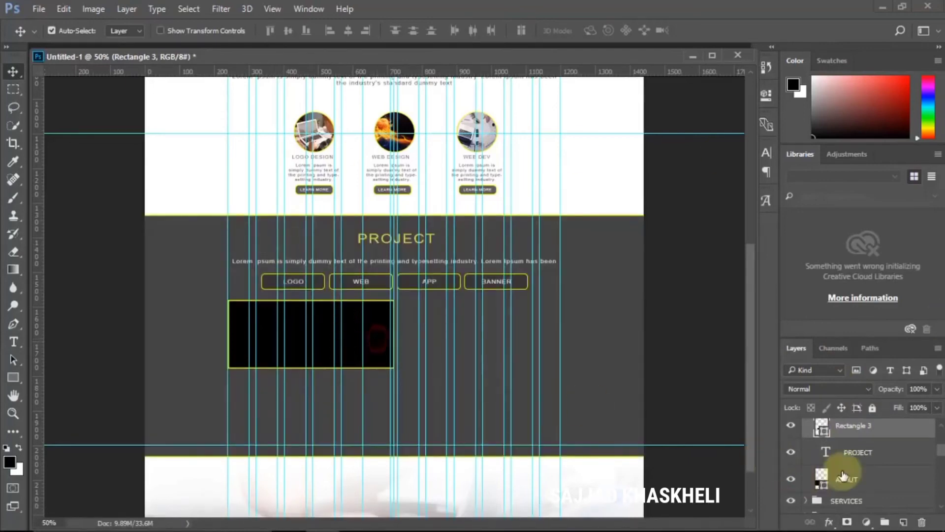
pyautogui.click(14, 377)
pyautogui.click(199, 29)
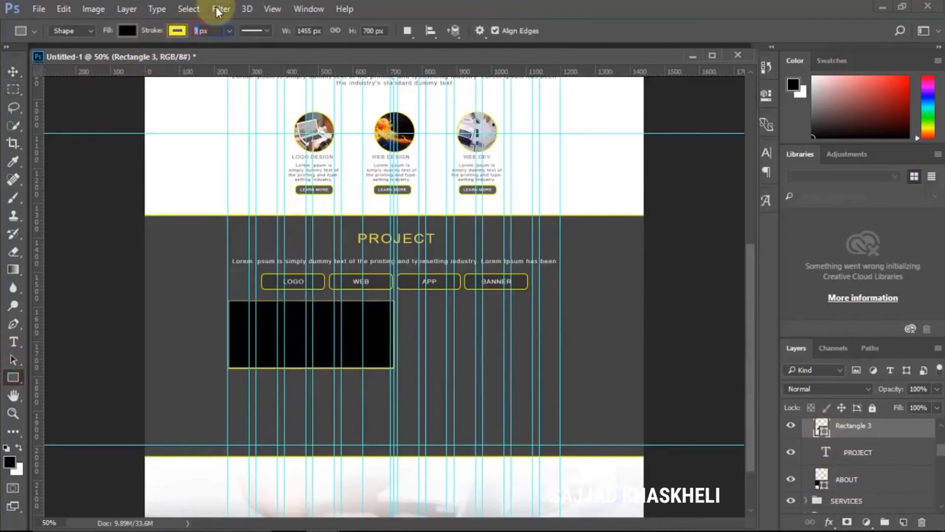
pyautogui.click(14, 74)
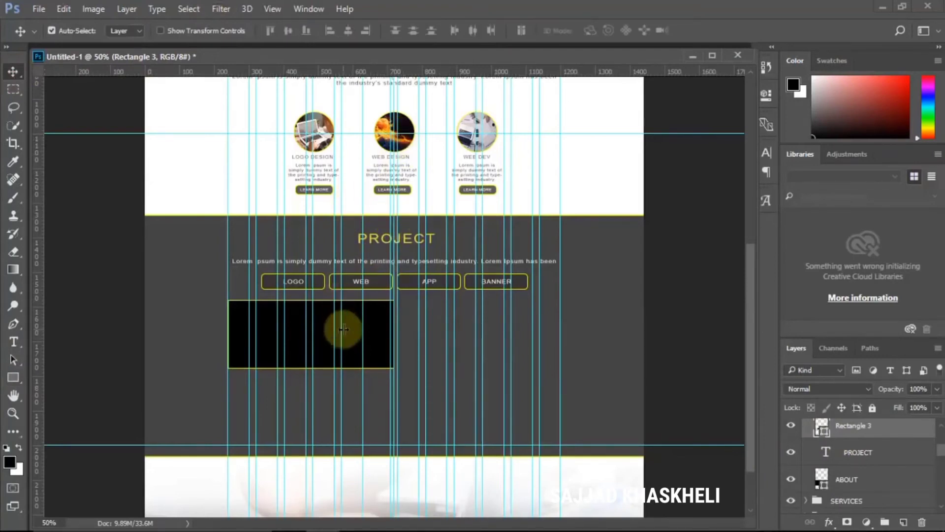
# Step: Duplicate the black rectangle three times, aligning the copies edge to edge as a two-by-two grid below the category buttons
pyautogui.moveTo(385, 349); pyautogui.dragTo(548, 353)
pyautogui.keyDown('shift'); pyautogui.click(853, 460); pyautogui.keyUp('shift')
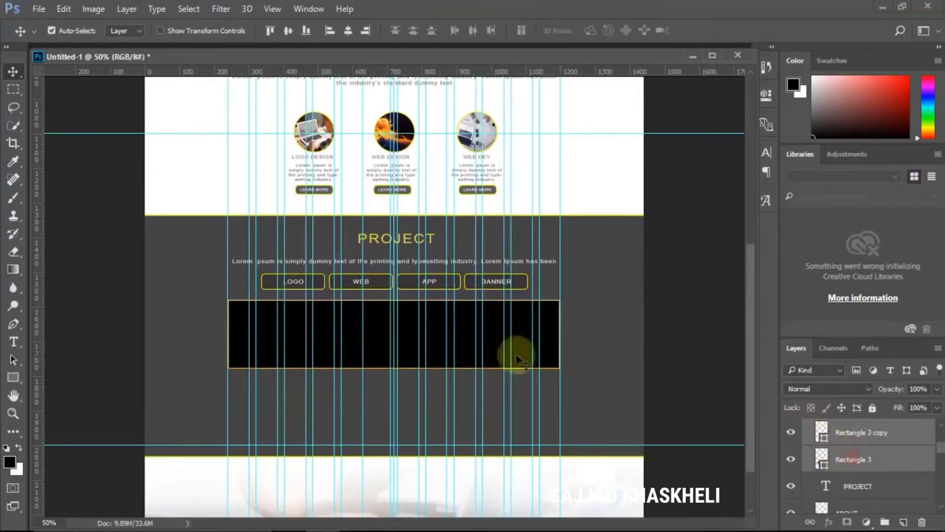
pyautogui.moveTo(475, 326); pyautogui.dragTo(477, 400)
pyautogui.moveTo(477, 398); pyautogui.dragTo(443, 395)
pyautogui.press('Up')
pyautogui.press('Up')
pyautogui.press('Up')
pyautogui.press('Up')
pyautogui.press('Up')
pyautogui.press('Up')
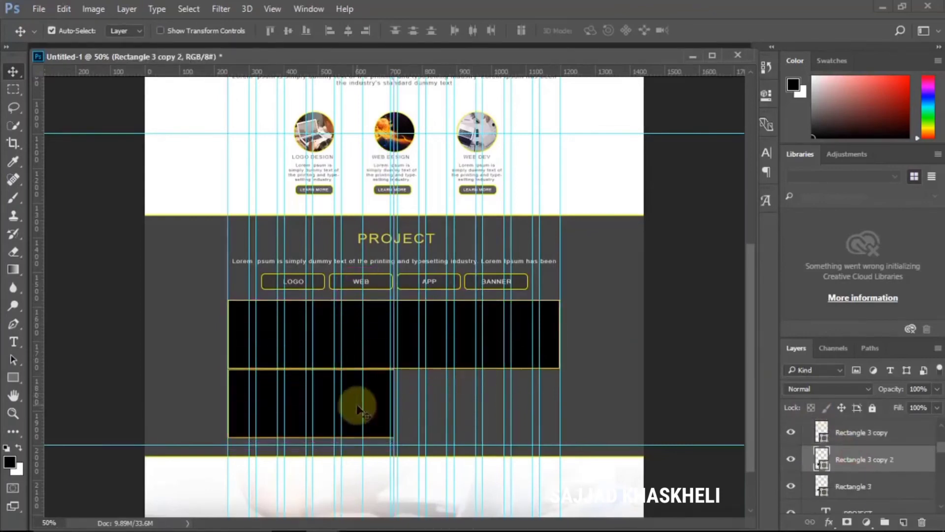
pyautogui.moveTo(358, 408); pyautogui.dragTo(550, 422)
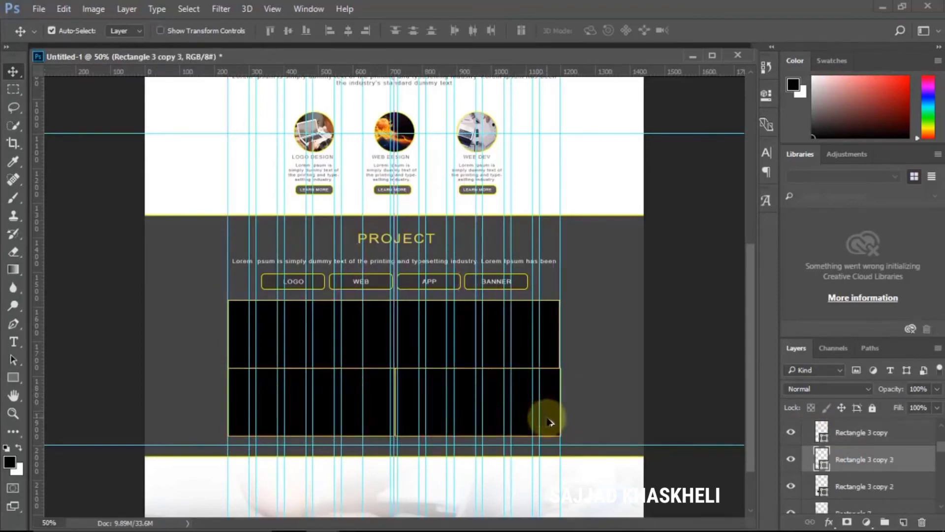
# Step: Place the embedded image HNCK8997.jpg directly above the layer of the grid's upper-left rectangle
pyautogui.click(881, 433)
pyautogui.click(301, 328)
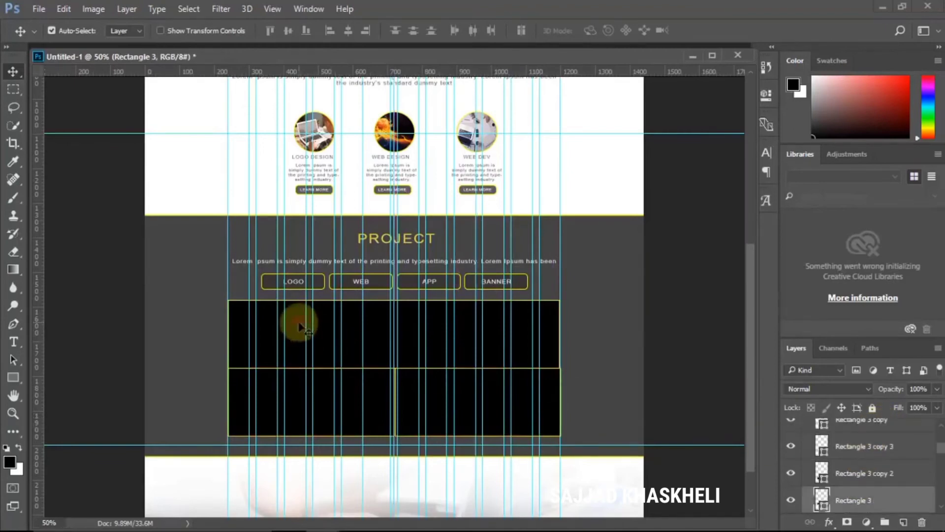
pyautogui.click(38, 9)
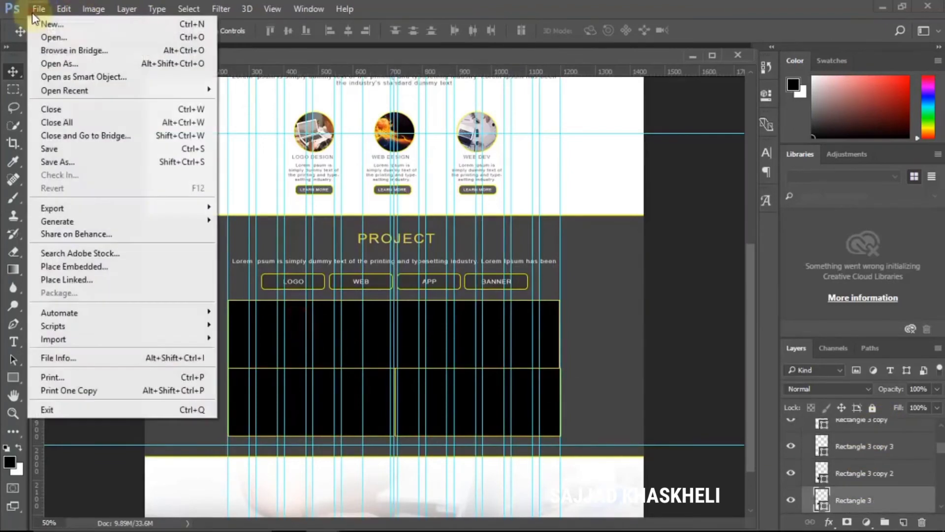
pyautogui.click(71, 266)
pyautogui.scroll(-3, 281, 111)
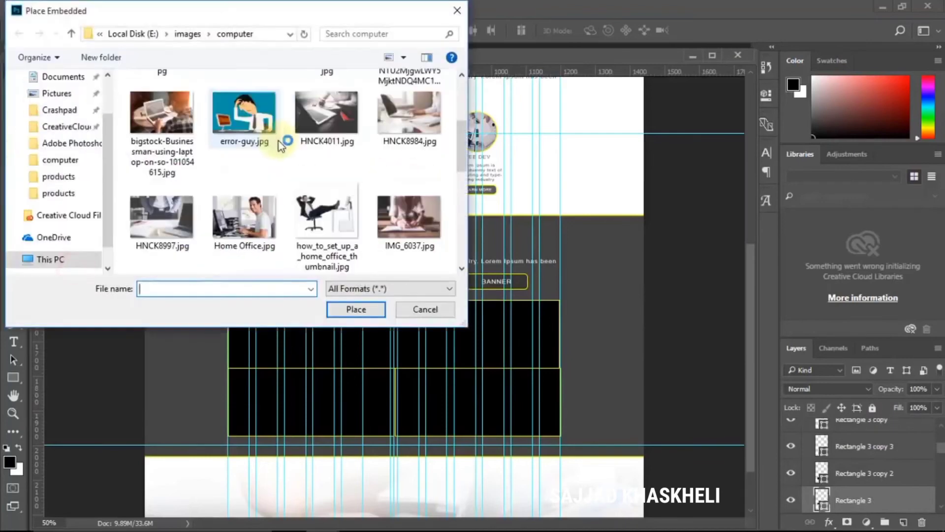
pyautogui.click(163, 216)
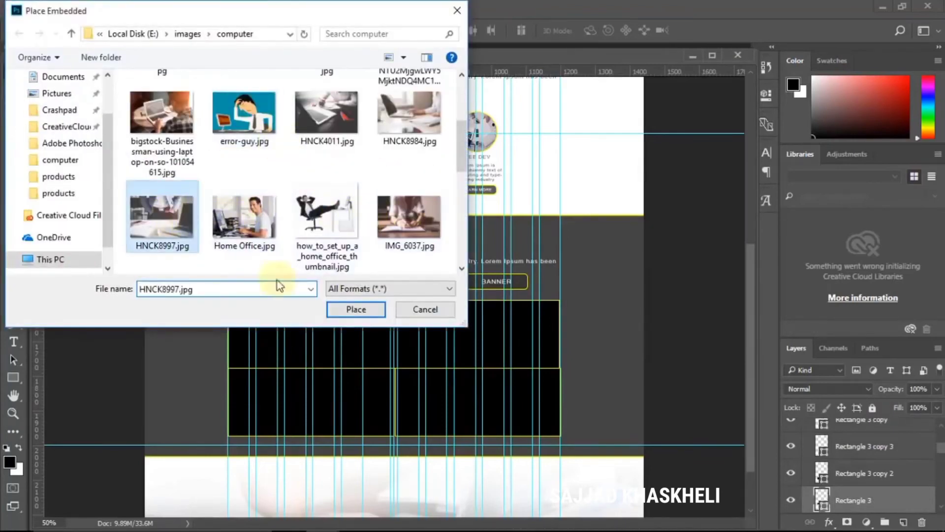
pyautogui.click(350, 310)
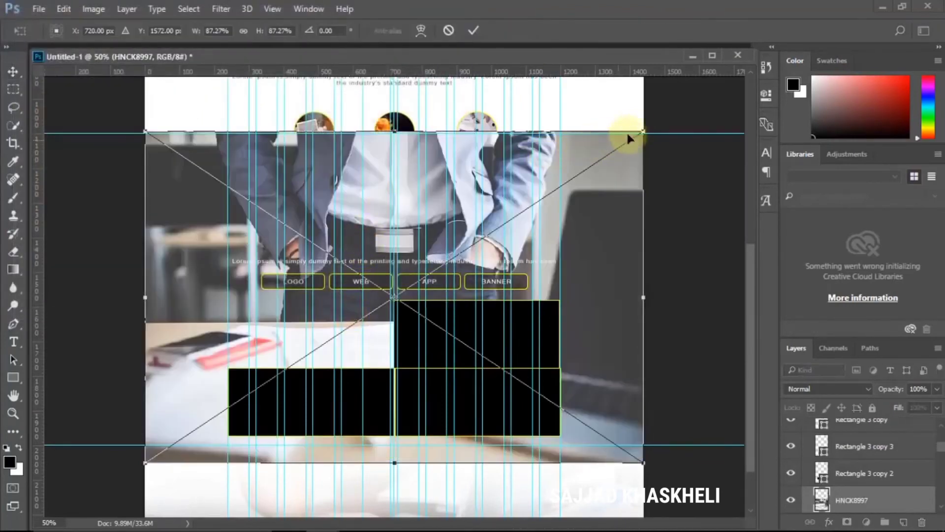
# Step: Scale the placed office photo to about 31% over the upper-left rectangle and clip it to that rectangle
pyautogui.moveTo(644, 131); pyautogui.dragTo(331, 300)
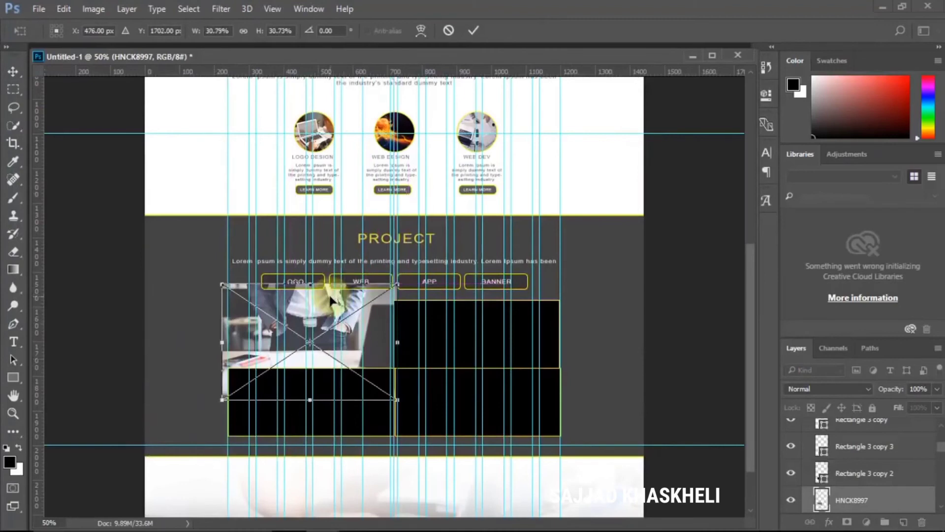
pyautogui.press('Return')
pyautogui.scroll(-2, 841, 473)
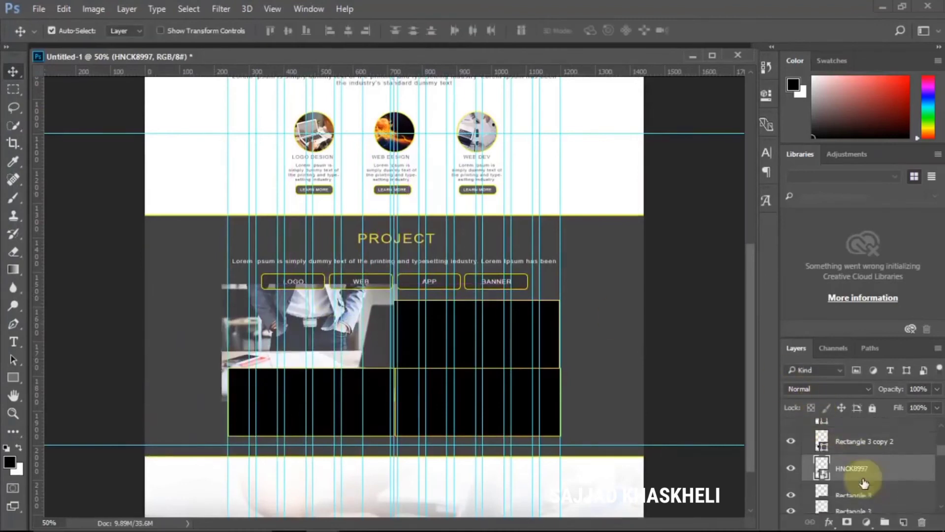
pyautogui.keyDown('alt'); pyautogui.click(839, 460); pyautogui.keyUp('alt')
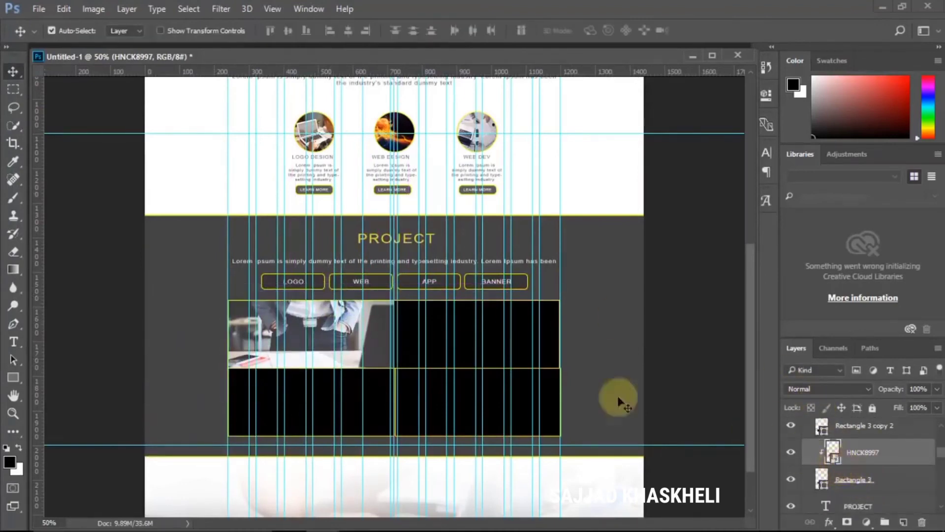
# Step: Place the embedded overhead desk photo whose file name starts with AAEAAQ above the layer of the grid's upper-right rectangle
pyautogui.click(494, 338)
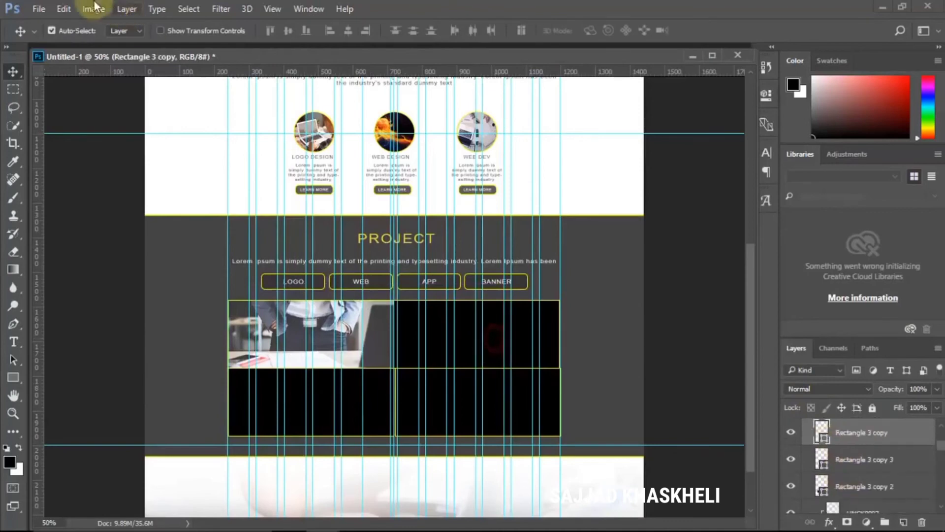
pyautogui.click(40, 9)
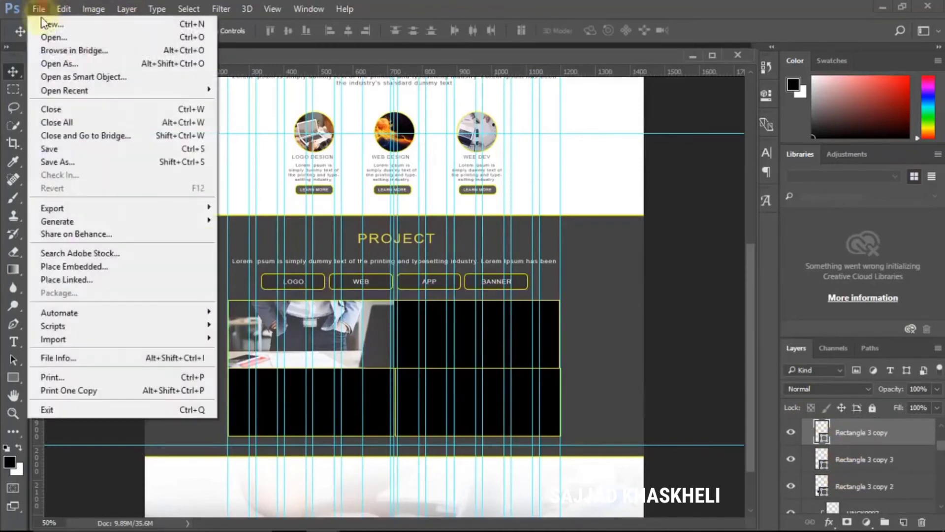
pyautogui.click(62, 269)
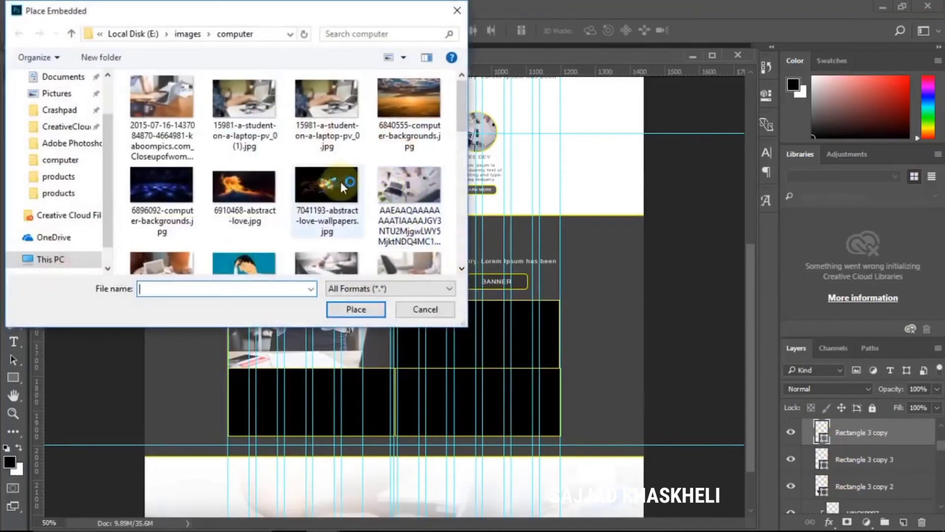
pyautogui.click(392, 181)
pyautogui.click(368, 305)
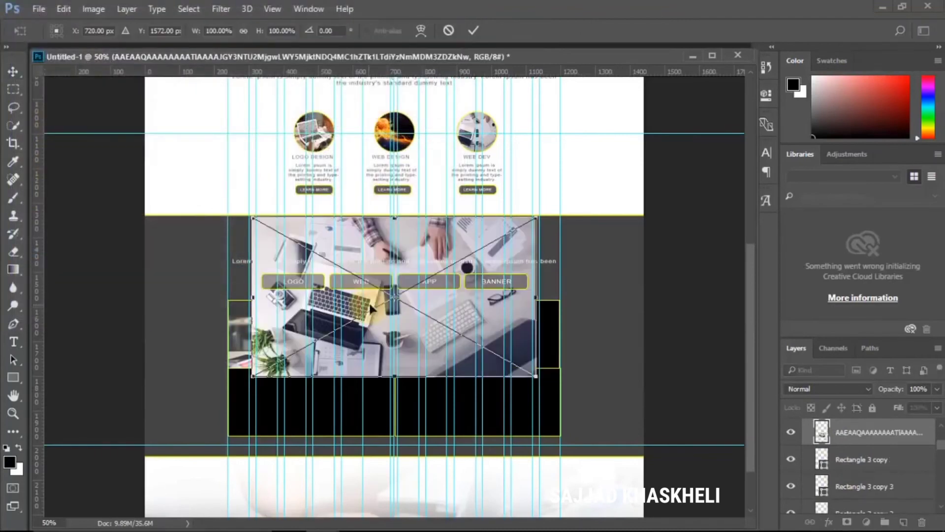
# Step: Scale the desk photo to about 63% over the upper-right rectangle and clip it to that rectangle
pyautogui.moveTo(440, 257); pyautogui.dragTo(499, 277)
pyautogui.moveTo(601, 239); pyautogui.dragTo(509, 314)
pyautogui.moveTo(455, 333); pyautogui.dragTo(533, 328)
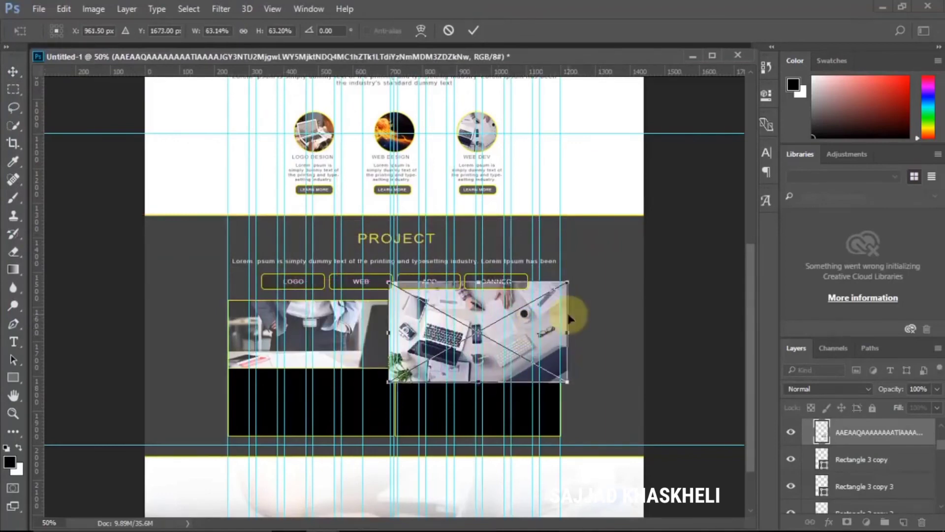
pyautogui.press('Return')
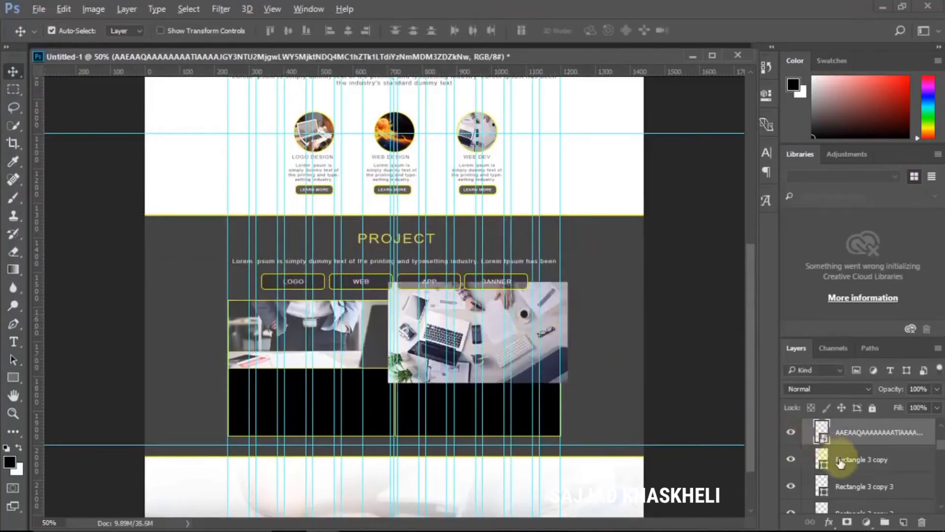
pyautogui.keyDown('alt'); pyautogui.click(844, 441); pyautogui.keyUp('alt')
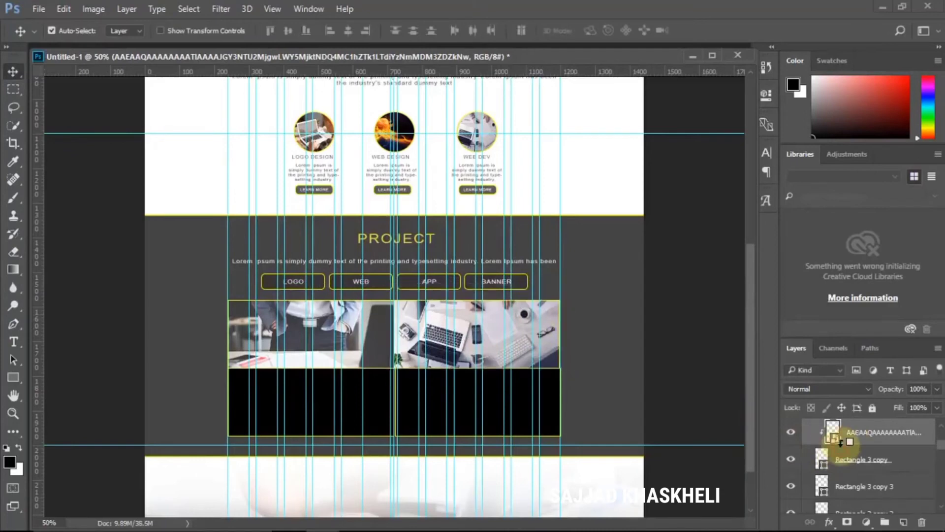
# Step: Place the embedded image 6840555-computer-backgrounds.jpg above the layer of the grid's lower-left rectangle
pyautogui.click(378, 402)
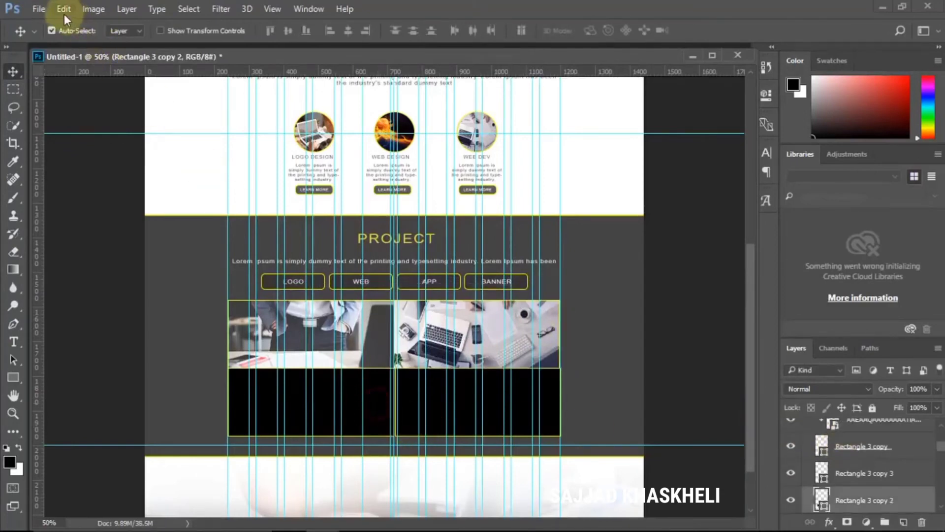
pyautogui.click(40, 10)
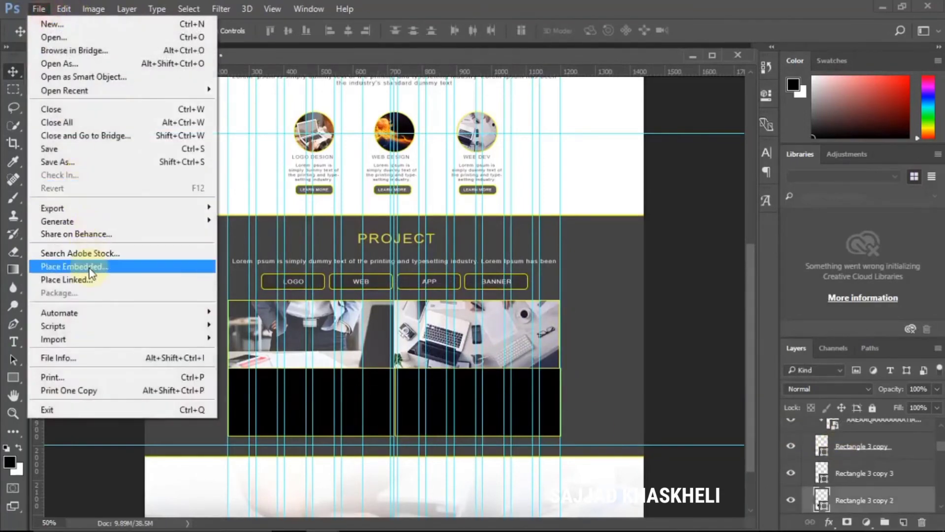
pyautogui.click(91, 269)
pyautogui.click(378, 151)
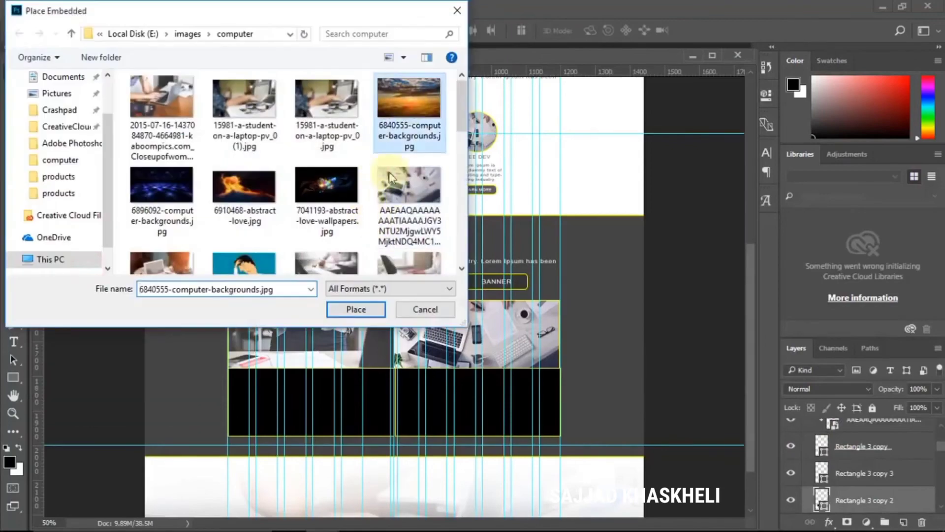
pyautogui.click(355, 309)
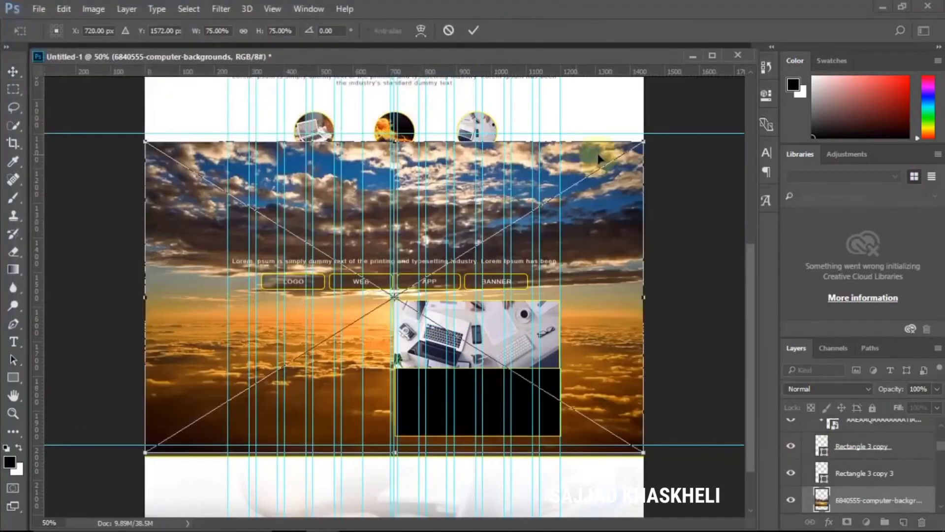
# Step: Scale the sunset image to about 26% over the lower-left rectangle and clip it to that rectangle
pyautogui.moveTo(642, 140); pyautogui.dragTo(397, 341)
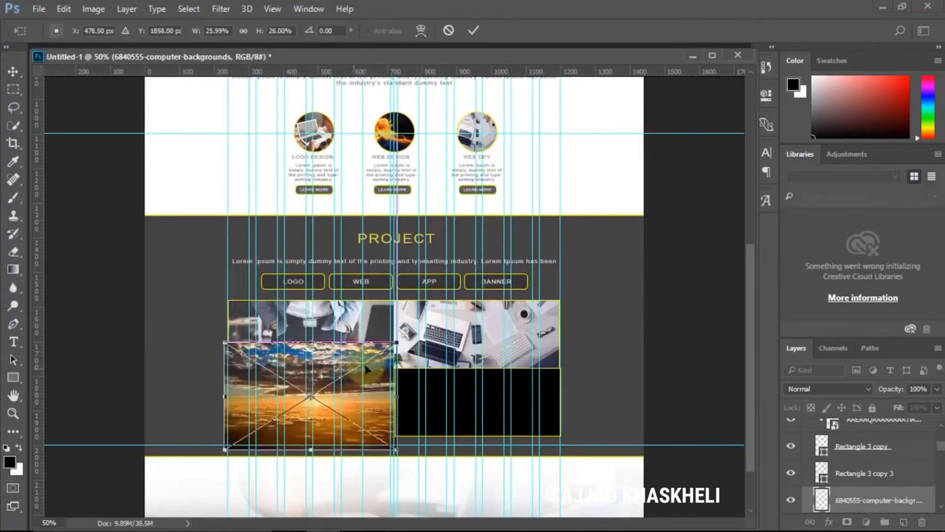
pyautogui.press('Return')
pyautogui.scroll(-1, 812, 473)
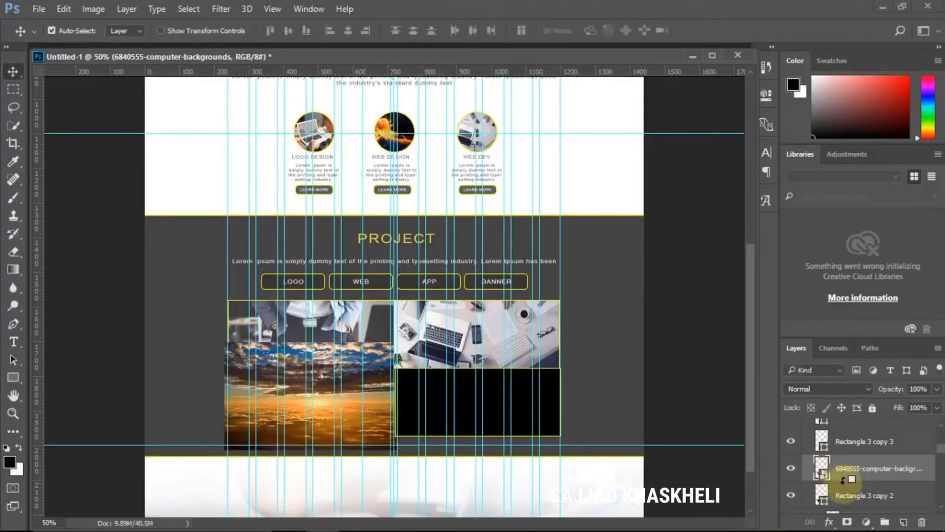
pyautogui.keyDown('alt'); pyautogui.click(843, 480); pyautogui.keyUp('alt')
# Step: Place the embedded image whose file name starts with bigstock-Businessman-using-laptop above the layer of the grid's lower-right rectangle
pyautogui.click(518, 395)
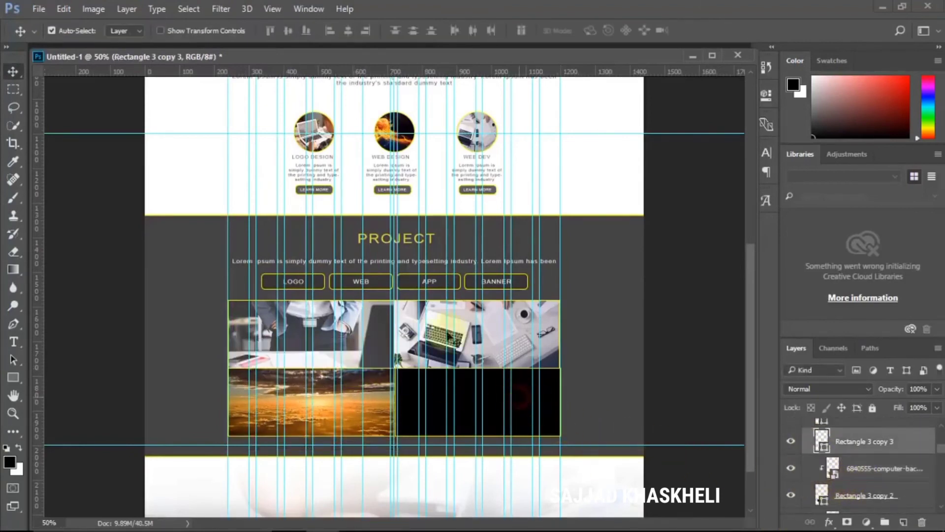
pyautogui.click(39, 8)
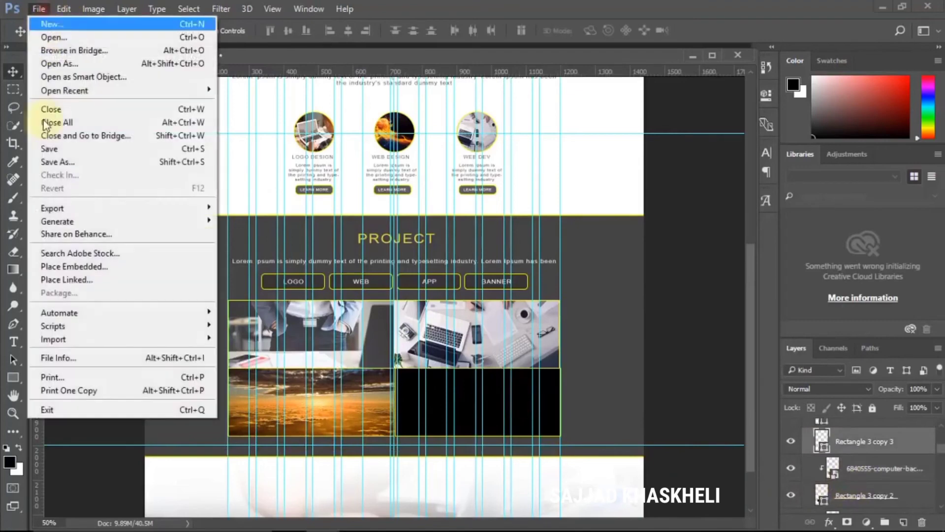
pyautogui.click(68, 267)
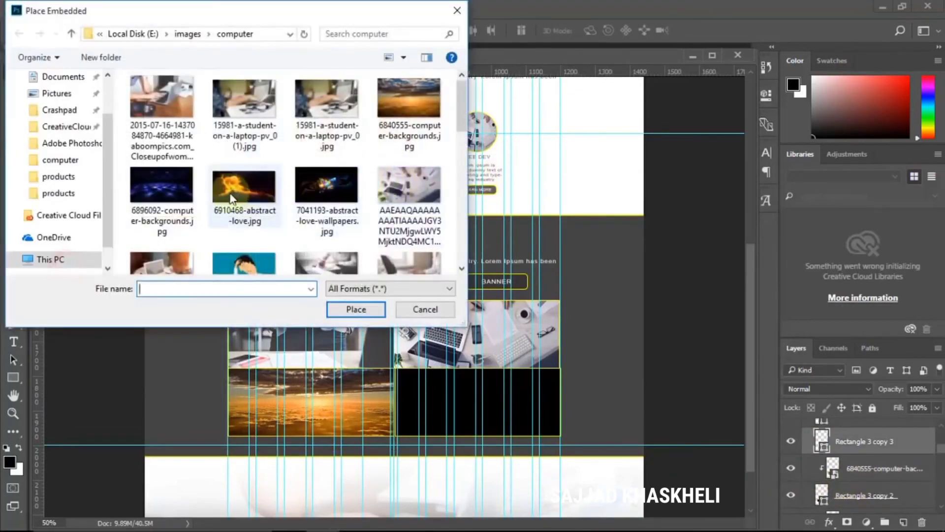
pyautogui.scroll(-2, 179, 228)
pyautogui.click(161, 187)
pyautogui.click(347, 314)
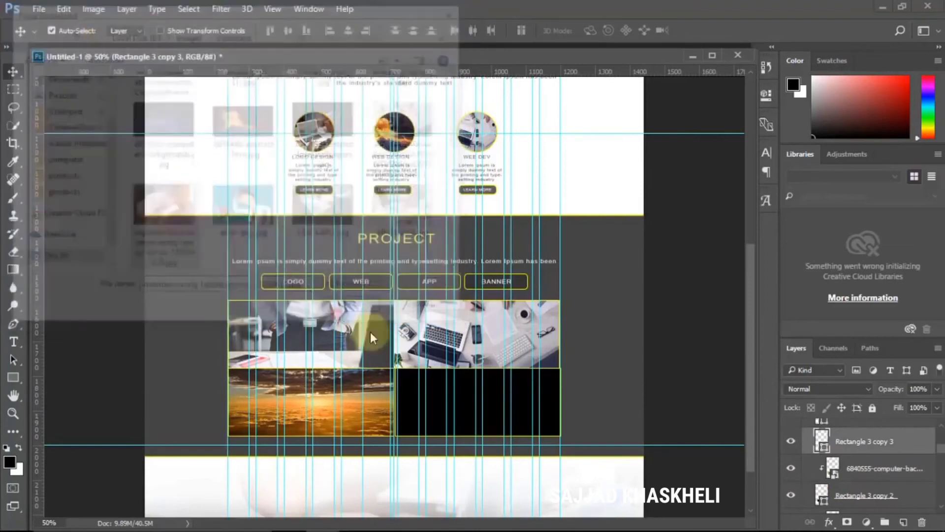
# Step: Scale the businessman photo to about 134% over the lower-right rectangle and clip it to that rectangle
pyautogui.moveTo(430, 306); pyautogui.dragTo(497, 405)
pyautogui.moveTo(526, 351); pyautogui.dragTo(586, 341)
pyautogui.moveTo(546, 375); pyautogui.dragTo(542, 380)
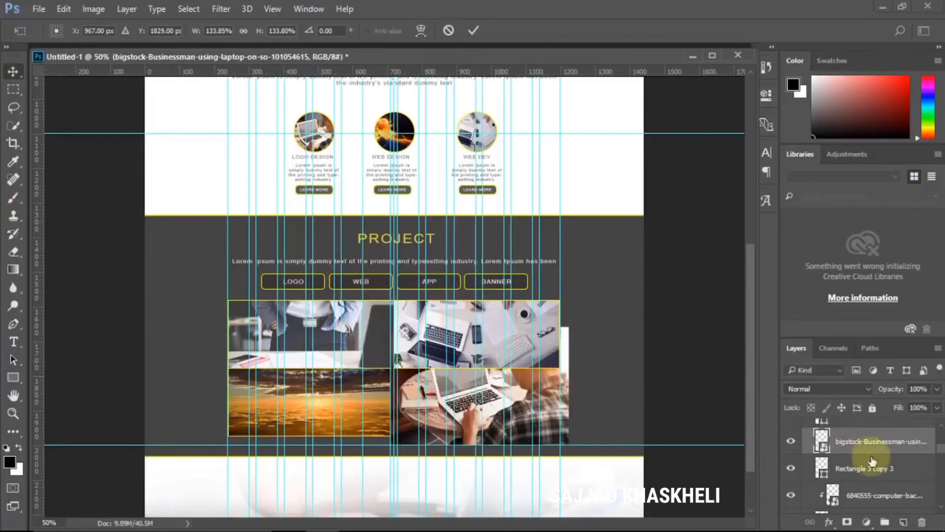
pyautogui.press('Return')
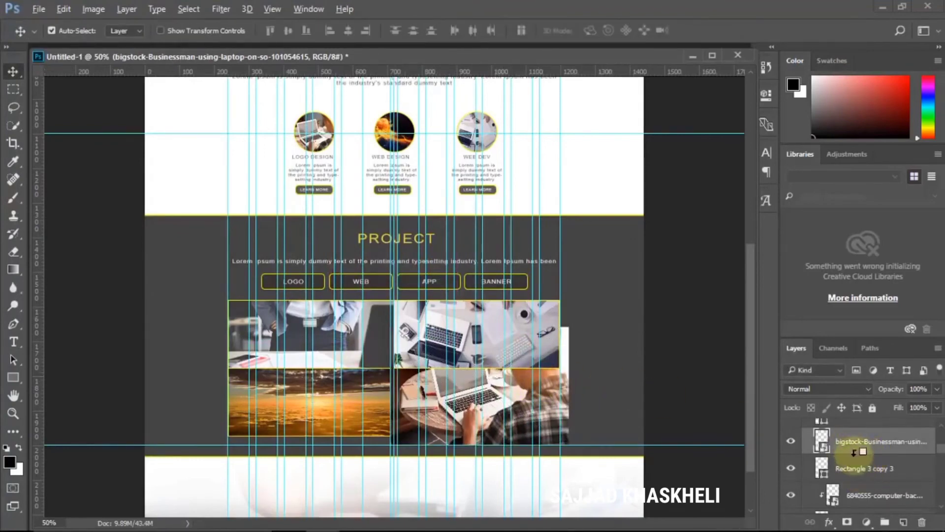
pyautogui.keyDown('alt'); pyautogui.click(854, 452); pyautogui.keyUp('alt')
# Step: Hide the guides and nudge the clipped businessman photo 4 px left to X 963 px
pyautogui.scroll(-3, 514, 298)
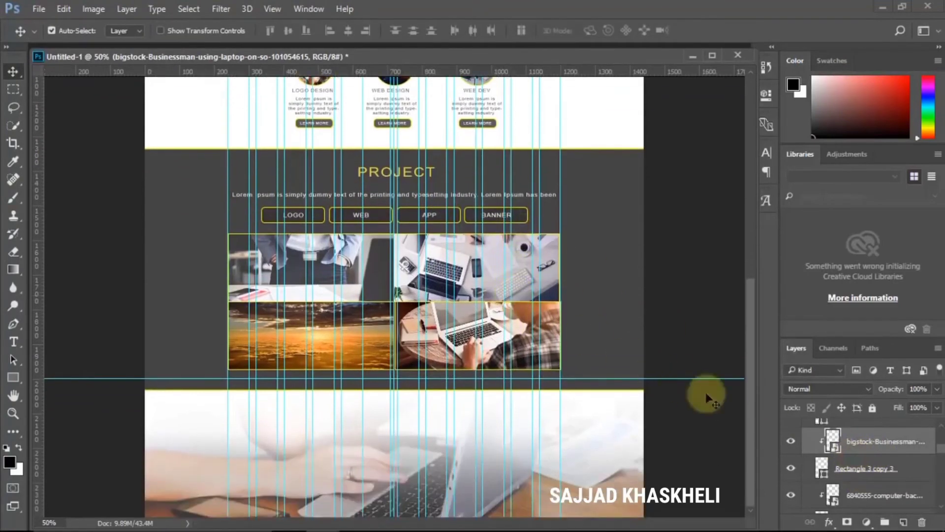
pyautogui.hotkey('ctrl', ';')
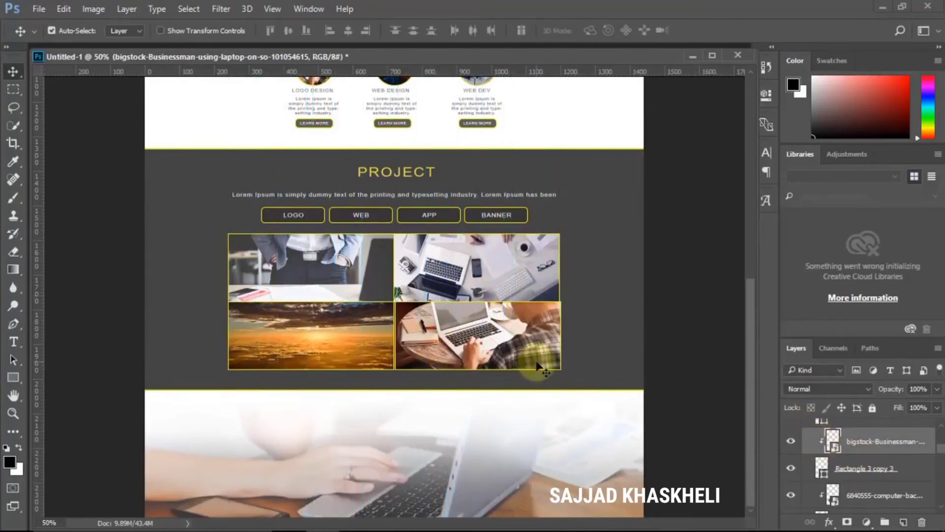
pyautogui.scroll(2, 813, 449)
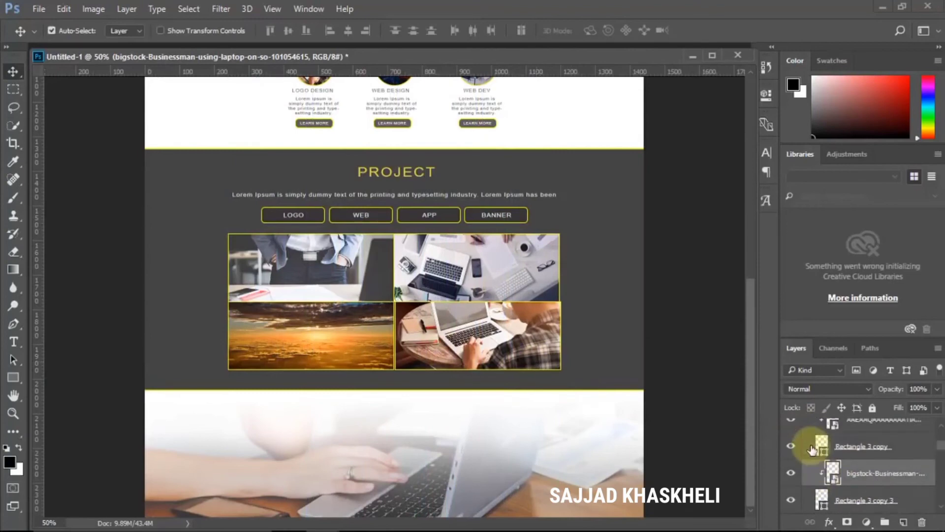
pyautogui.hotkey('ctrl', 't')
pyautogui.press('Left')
pyautogui.press('Left')
pyautogui.press('Left')
pyautogui.press('Left')
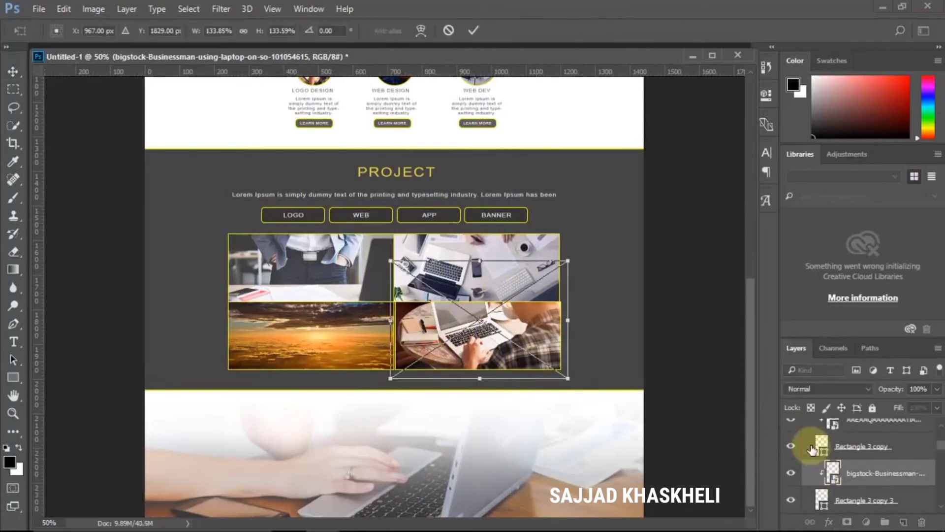
pyautogui.press('Return')
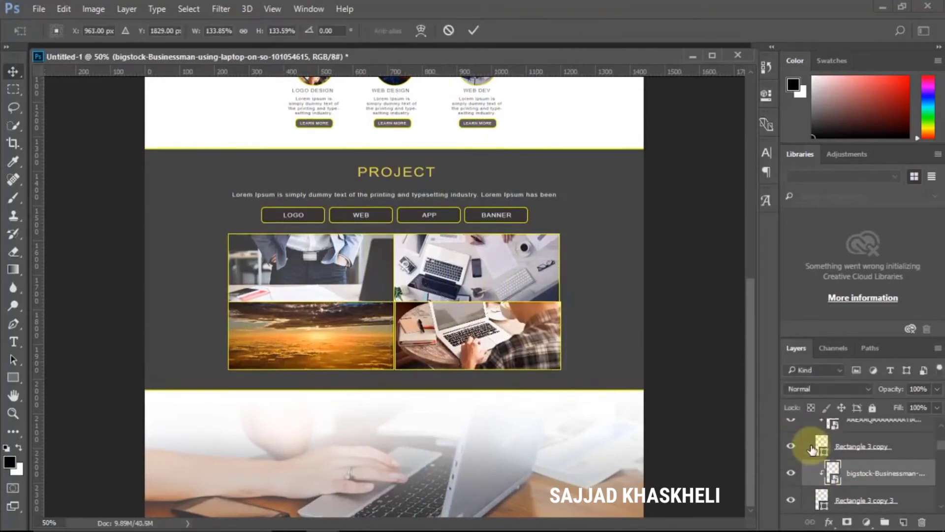
# Step: Nudge the lower-right outlined rectangle left to X 957 px, aligning its edges with the rectangle above
pyautogui.scroll(-1, 857, 485)
pyautogui.click(858, 485)
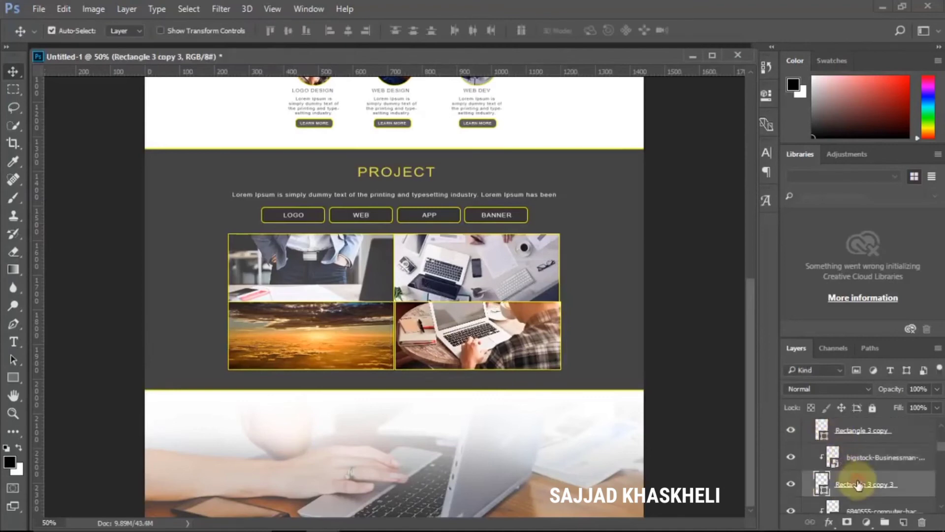
pyautogui.hotkey('ctrl', 't')
pyautogui.press('Left')
pyautogui.press('Left')
pyautogui.press('Left')
pyautogui.press('Left')
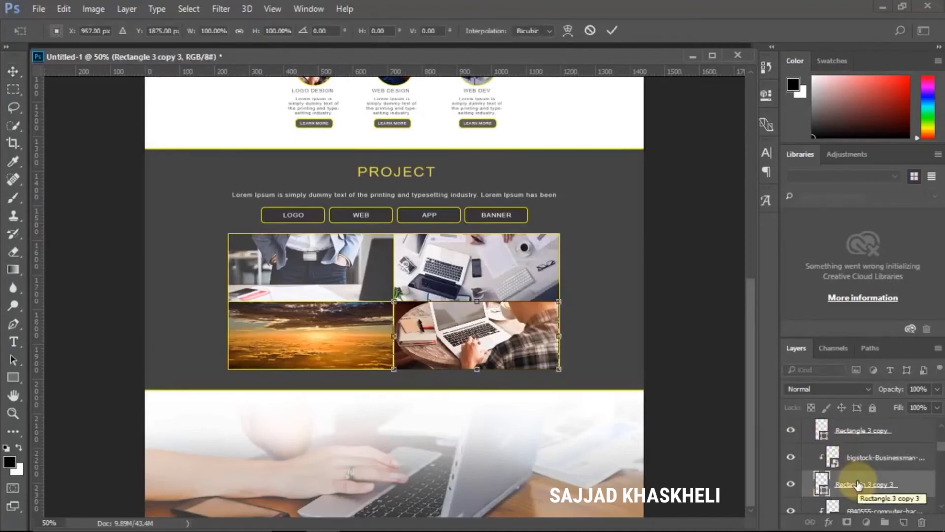
pyautogui.press('Return')
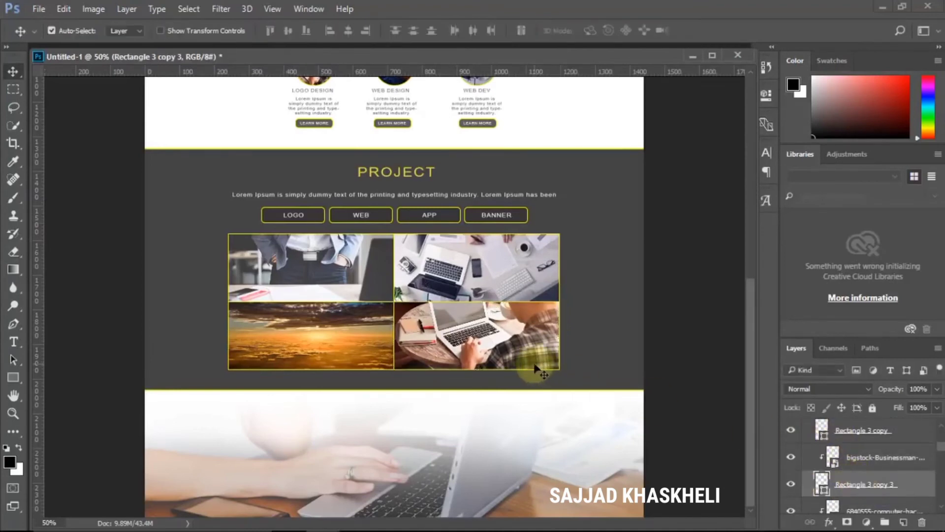
# Step: Review the SERVICES and PROJECT sections of the page, checking the thumbnail grid's alignment and overall layout
pyautogui.scroll(1, 484, 304)
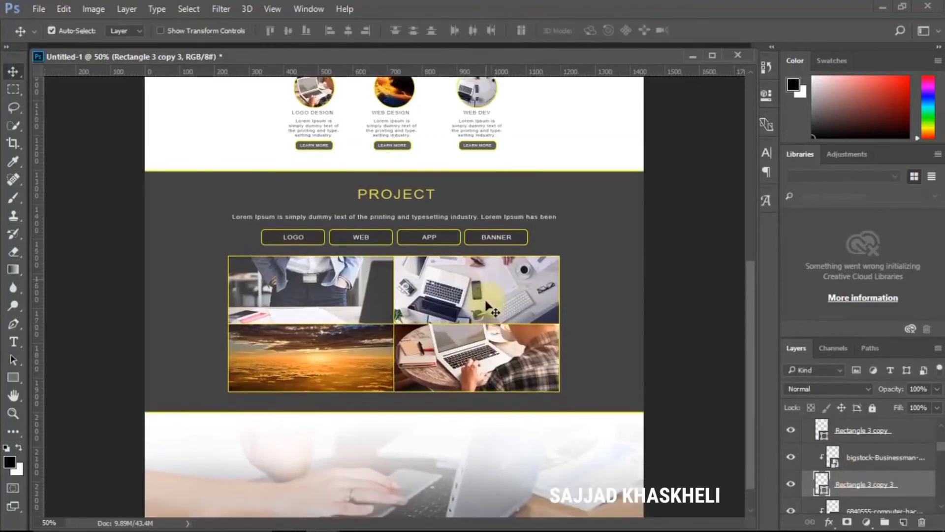
pyautogui.scroll(-1, 487, 305)
pyautogui.scroll(1, 486, 306)
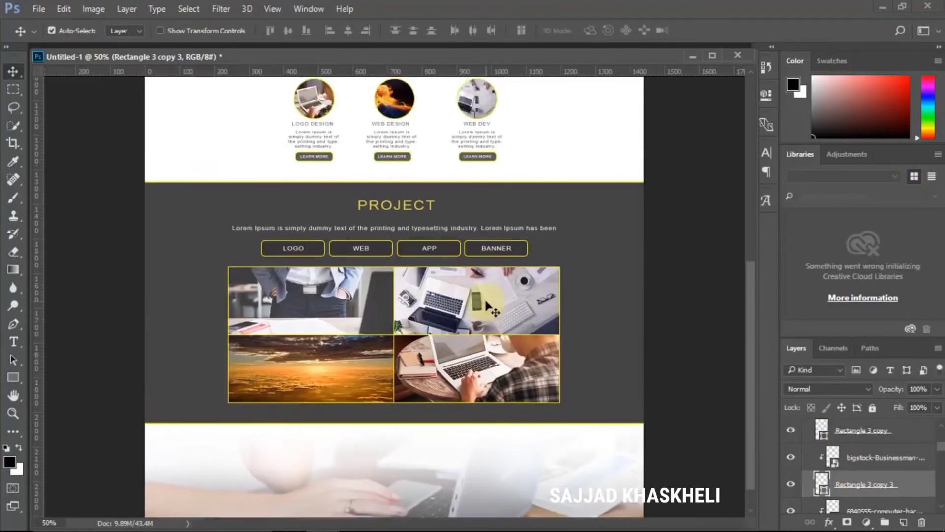
pyautogui.scroll(-1, 486, 305)
pyautogui.scroll(3, 487, 305)
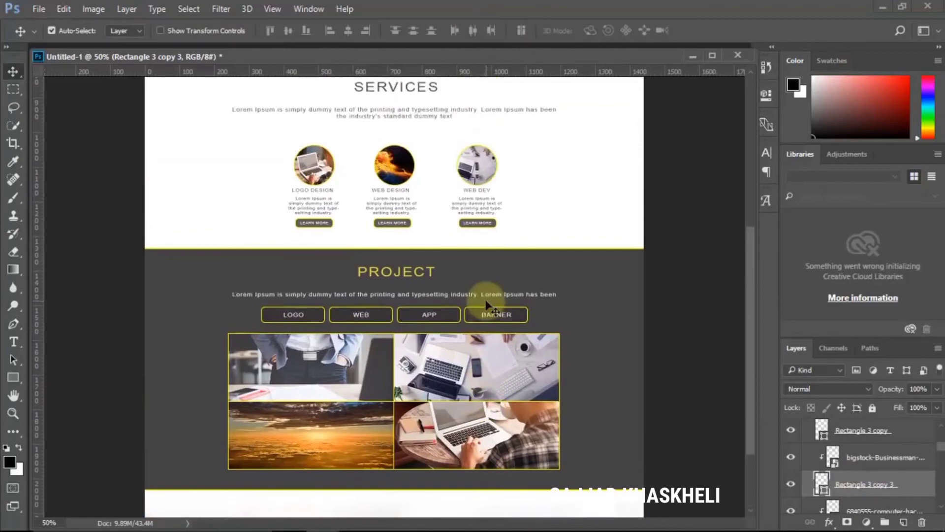
pyautogui.scroll(1, 493, 298)
pyautogui.scroll(-3, 494, 298)
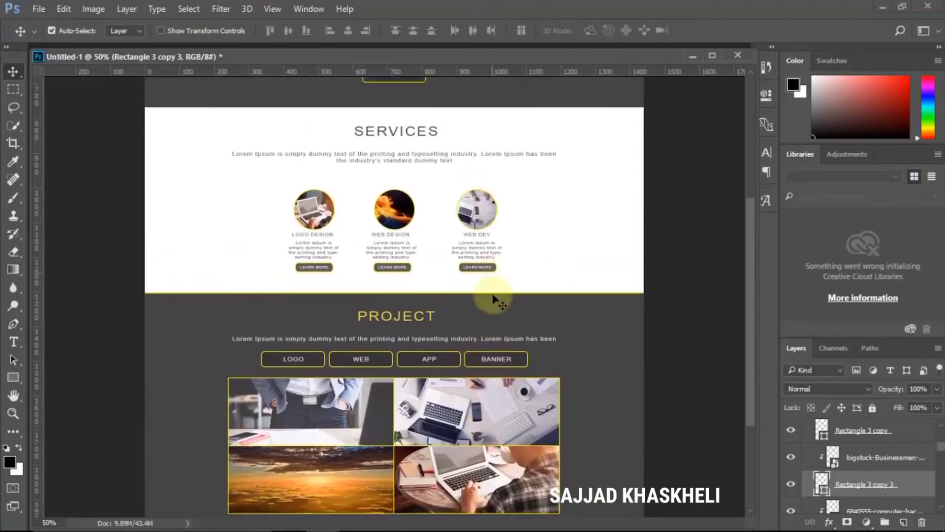
pyautogui.scroll(-1, 494, 298)
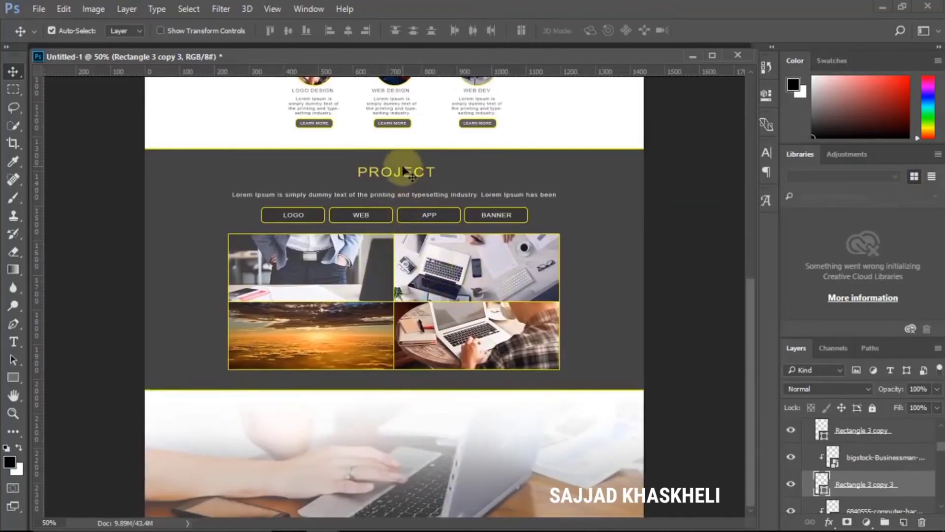
# Step: Collapse the PROJECTS layer group
pyautogui.scroll(5, 839, 454)
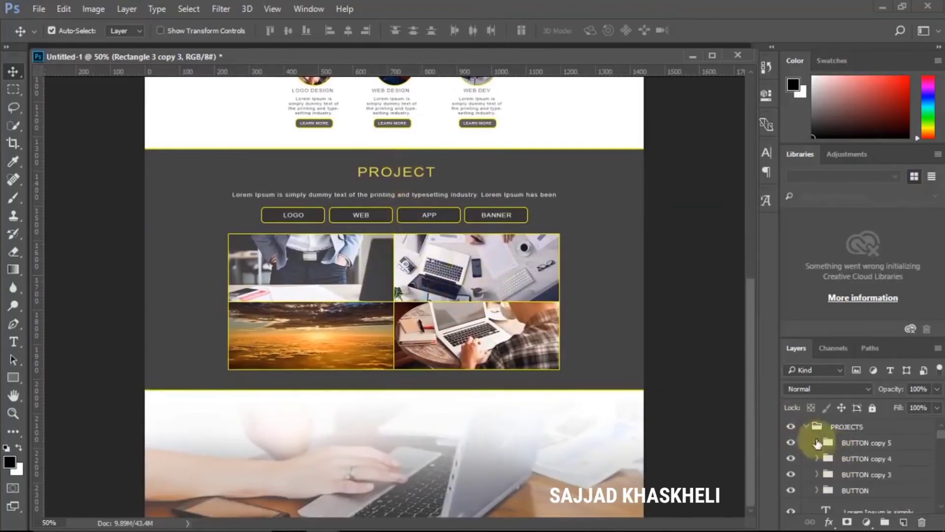
pyautogui.click(807, 430)
pyautogui.click(806, 427)
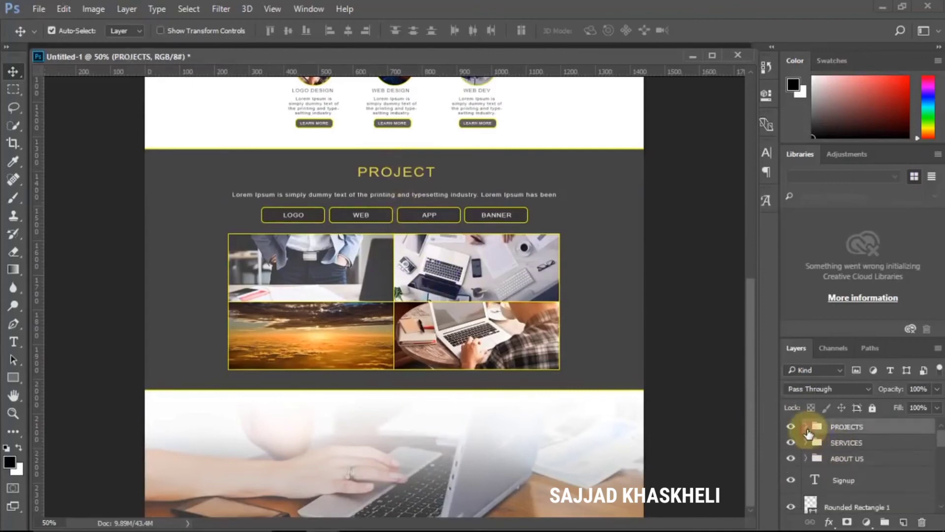
# Step: Duplicate the SERVICES group within the same document as CONTACT US
pyautogui.click(833, 459)
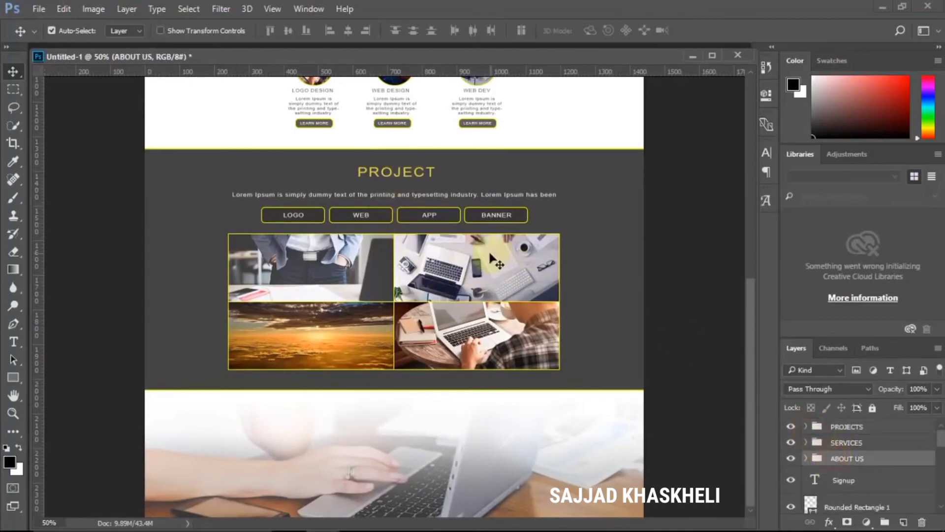
pyautogui.scroll(5, 531, 276)
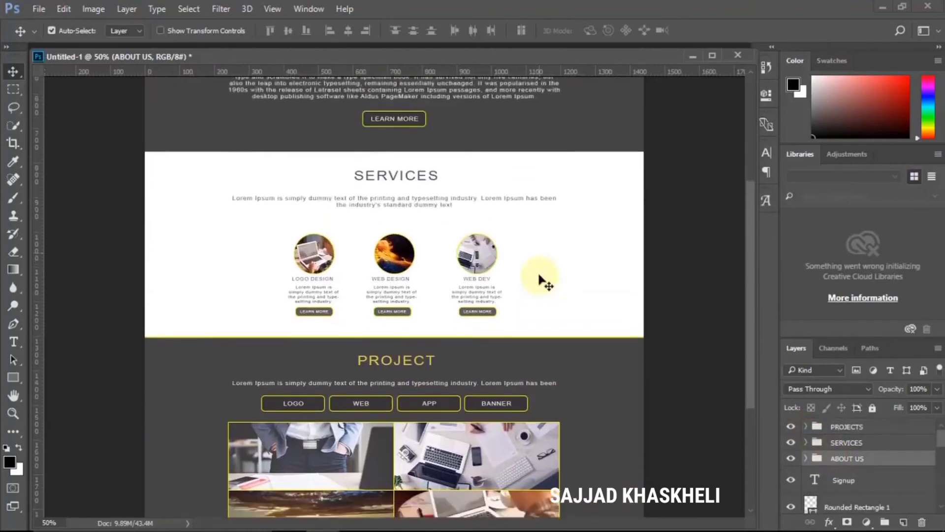
pyautogui.rightClick(832, 442)
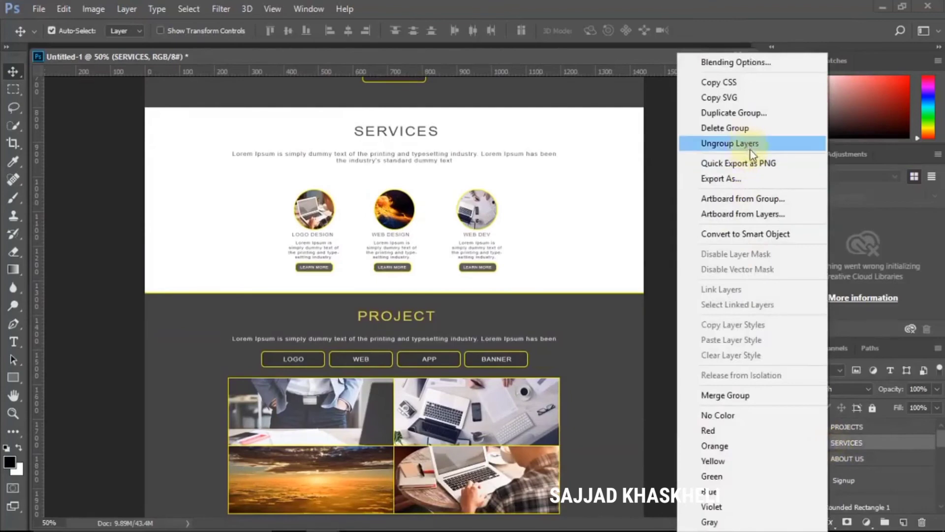
pyautogui.click(745, 113)
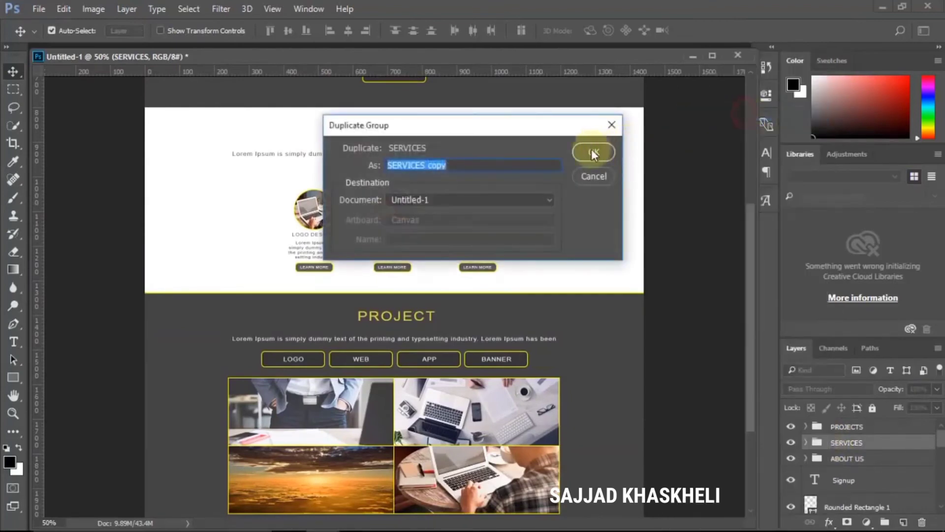
pyautogui.write('CONTACT US')
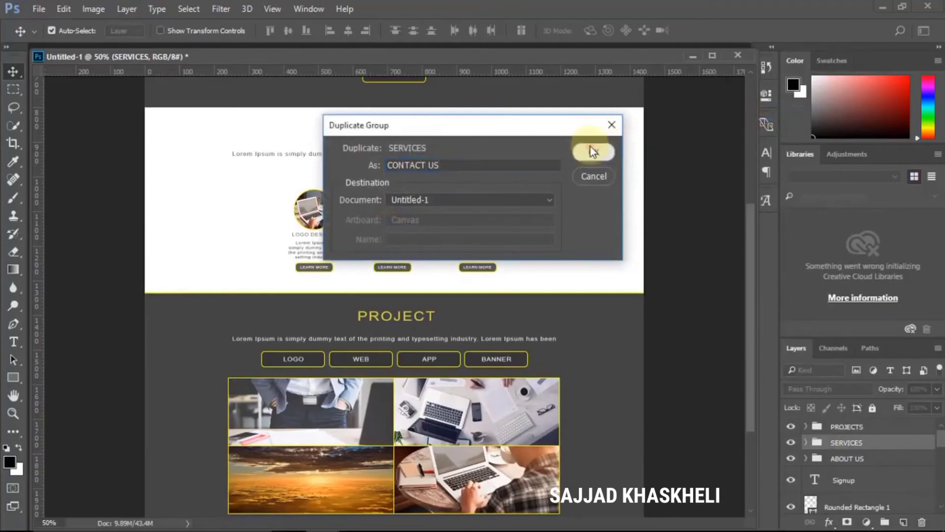
pyautogui.click(589, 151)
# Step: Move the CONTACT US group down onto the laptop photo section below PROJECT, at about Y 2282.5 px
pyautogui.scroll(-1, 583, 276)
pyautogui.scroll(-3, 584, 276)
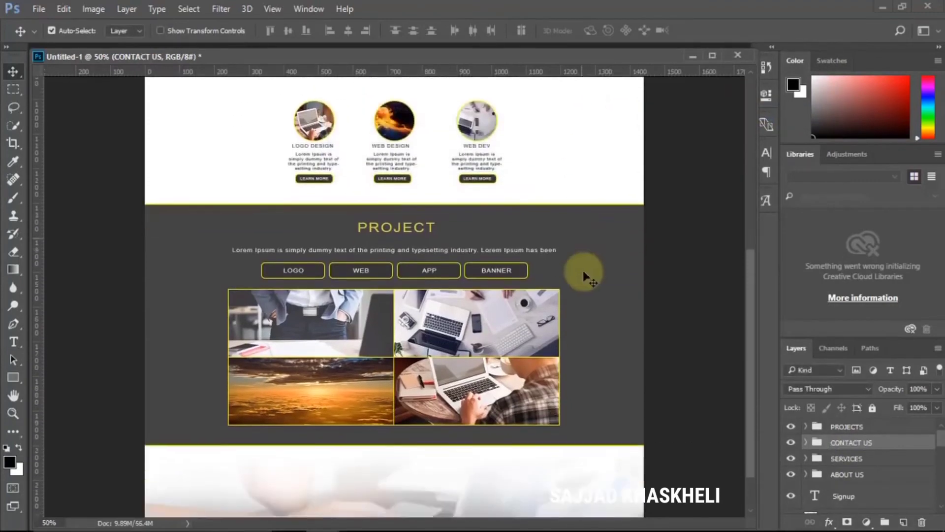
pyautogui.scroll(4, 583, 275)
pyautogui.scroll(5, 584, 272)
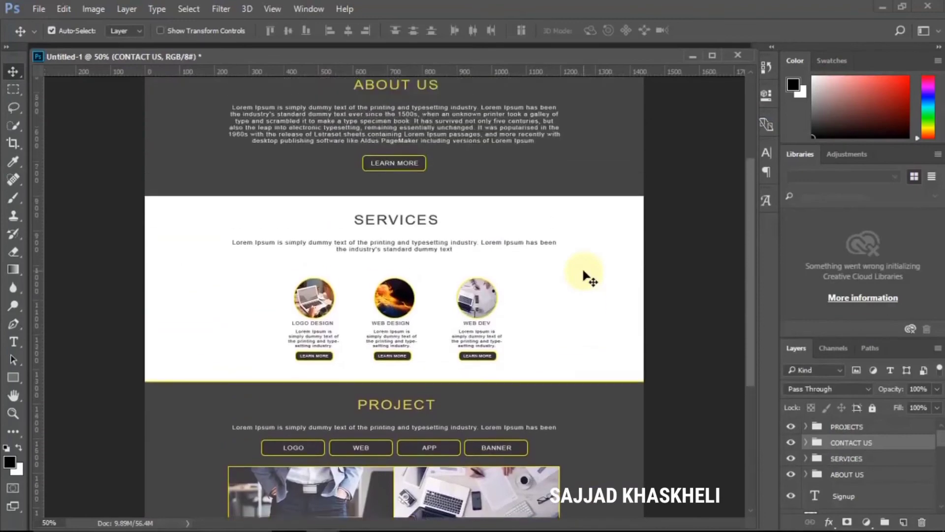
pyautogui.press('ctrl')
pyautogui.hotkey('ctrl', 't')
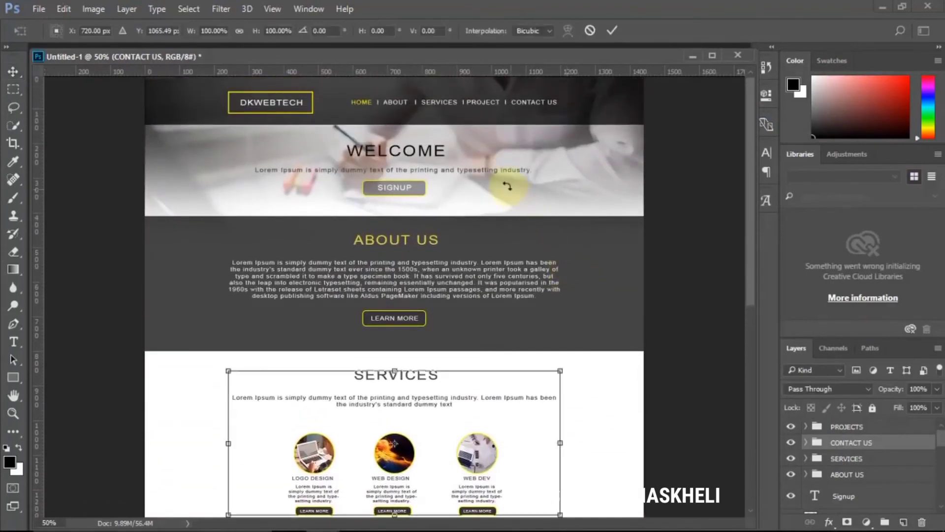
pyautogui.scroll(-5, 496, 283)
pyautogui.scroll(-1, 512, 249)
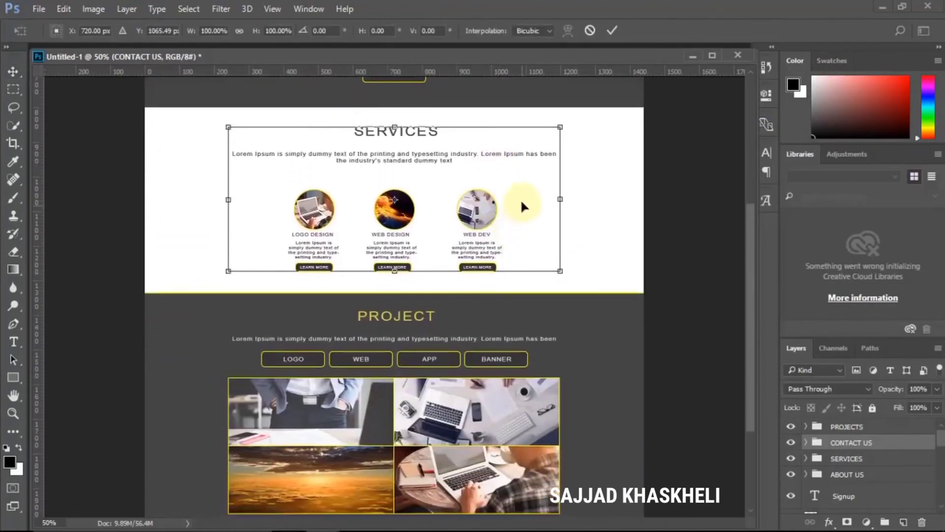
pyautogui.moveTo(521, 197); pyautogui.dragTo(544, 481)
pyautogui.scroll(-1, 502, 249)
pyautogui.scroll(-1, 502, 246)
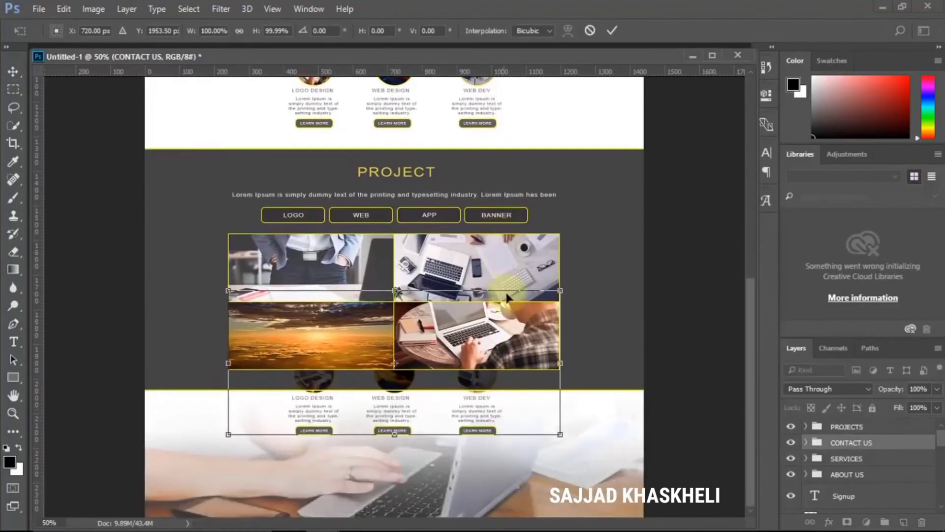
pyautogui.moveTo(505, 354); pyautogui.dragTo(503, 422)
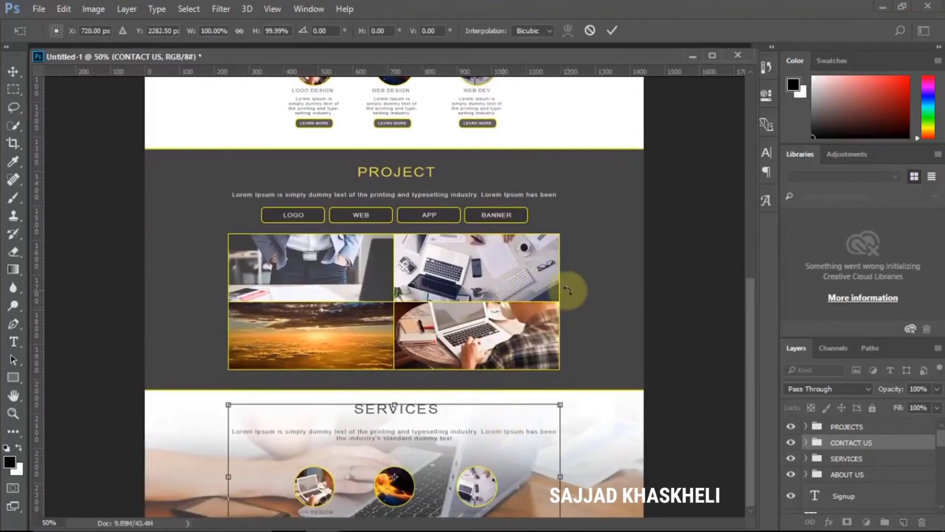
pyautogui.press('Return')
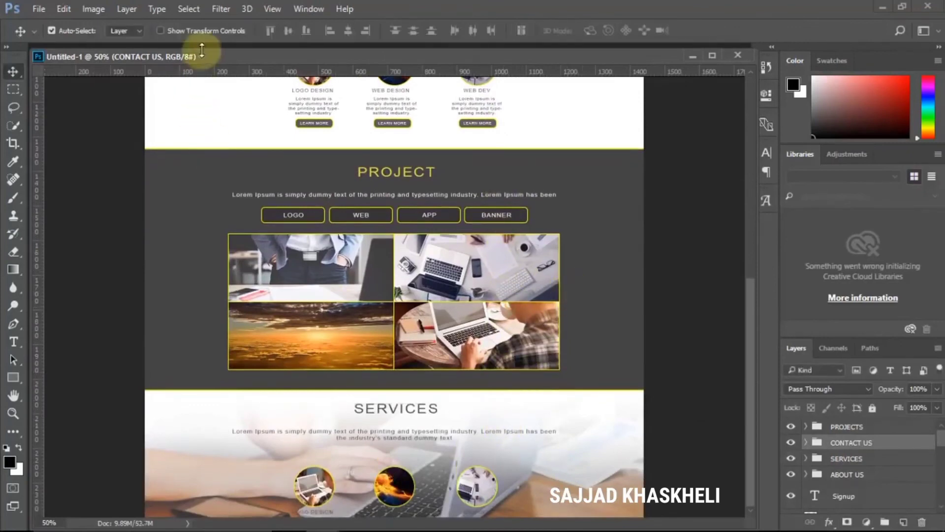
# Step: Extend the canvas height to 2600 pixels, anchored at the top, and shift the laptop background photo down to cover the added area
pyautogui.rightClick(206, 57)
pyautogui.click(251, 93)
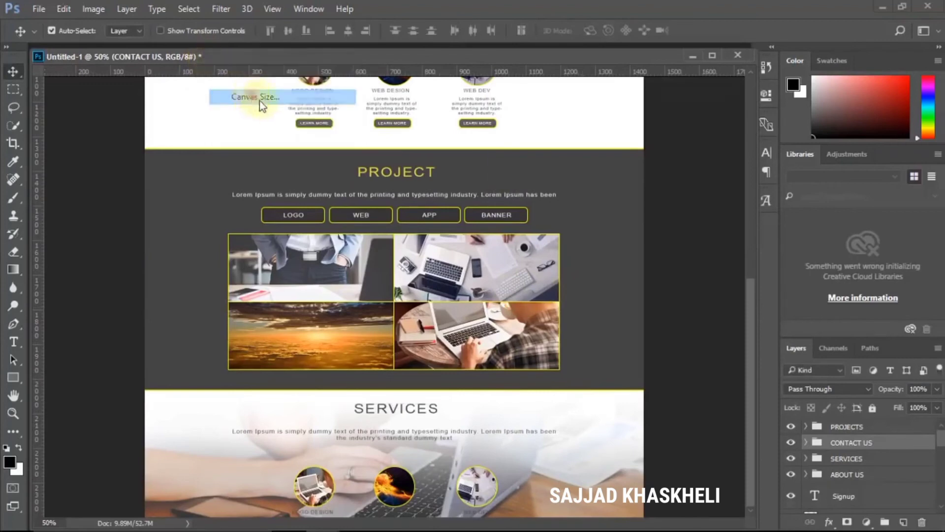
pyautogui.moveTo(629, 198); pyautogui.dragTo(579, 198)
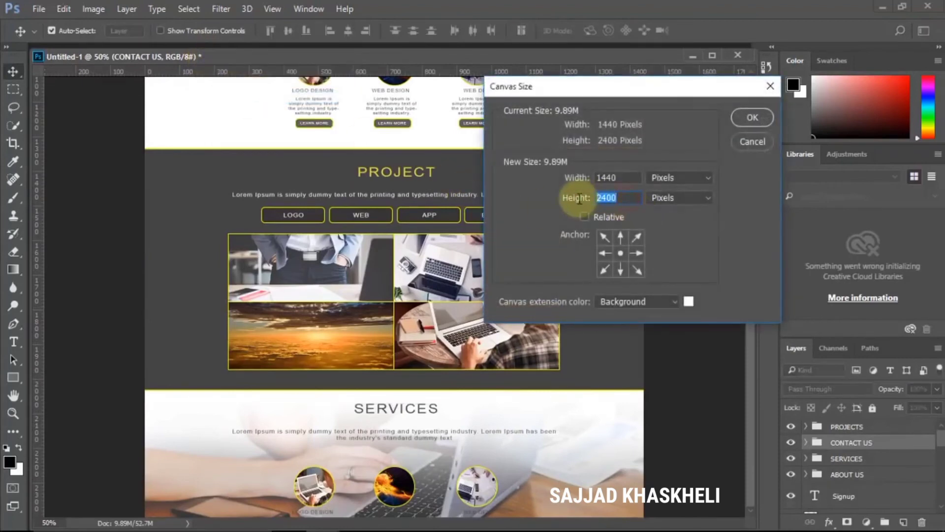
pyautogui.hotkey('ctrl', 'z')
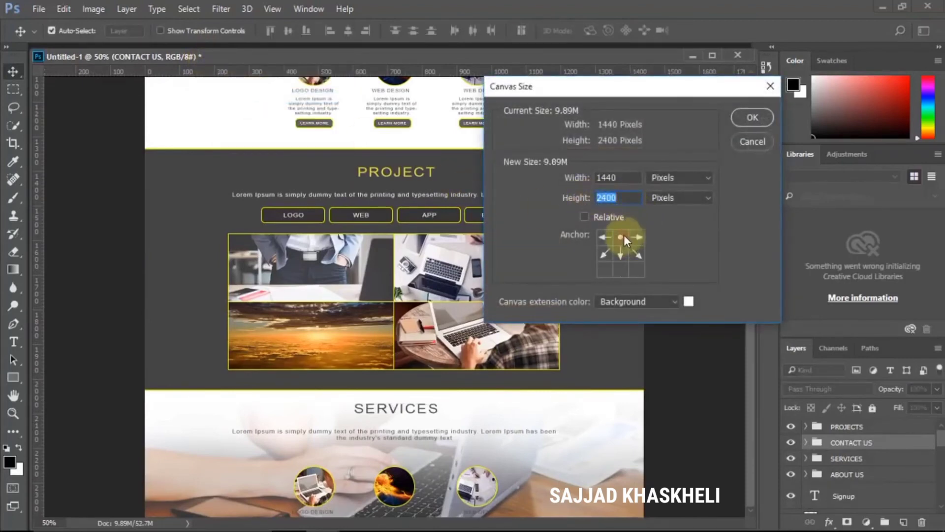
pyautogui.doubleClick(619, 198)
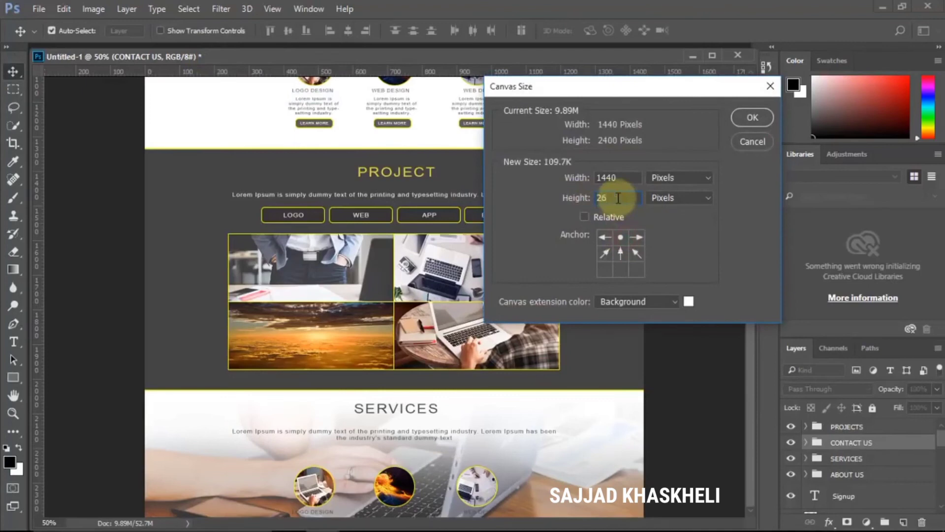
pyautogui.click(752, 118)
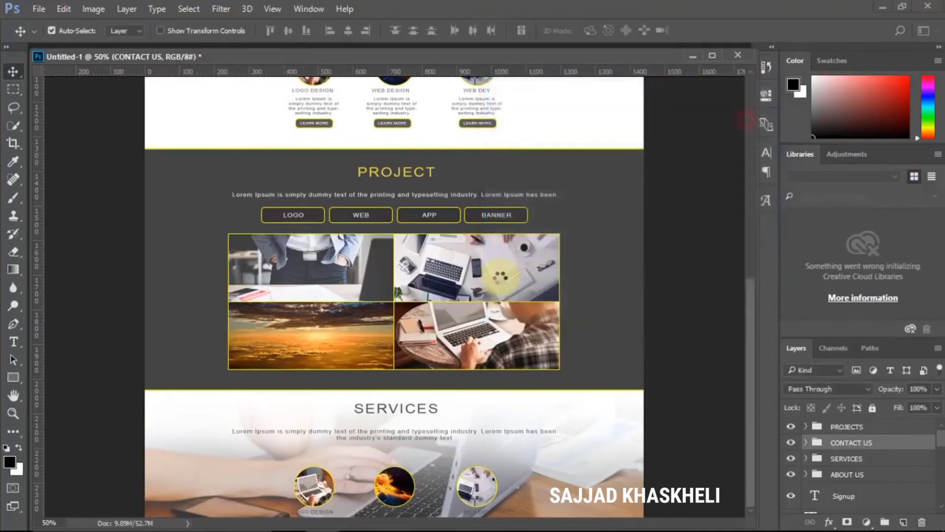
pyautogui.scroll(-2, 500, 278)
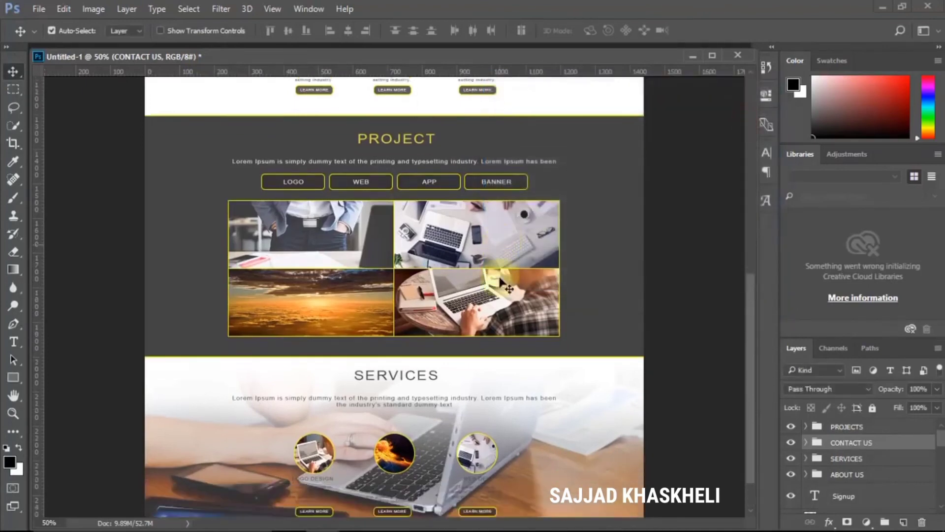
pyautogui.moveTo(544, 418); pyautogui.dragTo(564, 457)
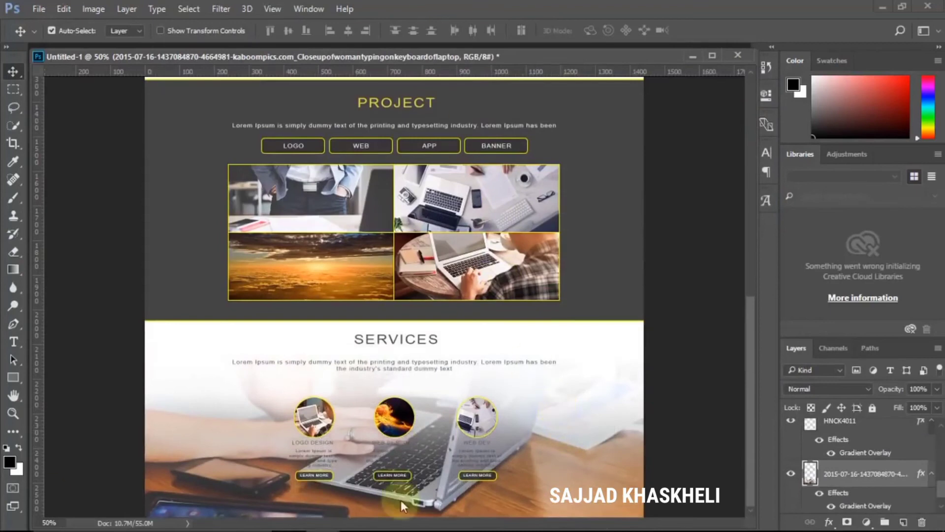
# Step: Replace the duplicated SERVICES heading below the PROJECT section with "CONTACT US"
pyautogui.click(408, 342)
pyautogui.click(815, 502)
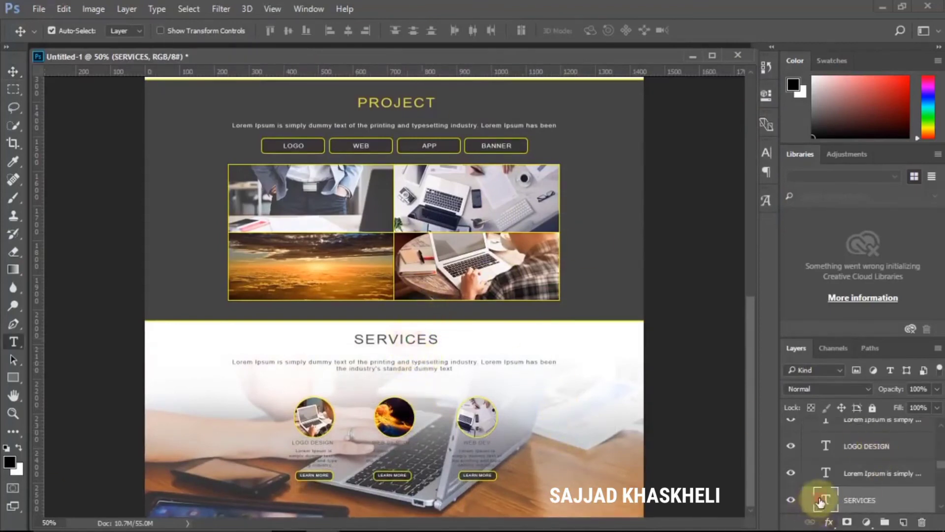
pyautogui.doubleClick(819, 501)
pyautogui.press('BackSpace')
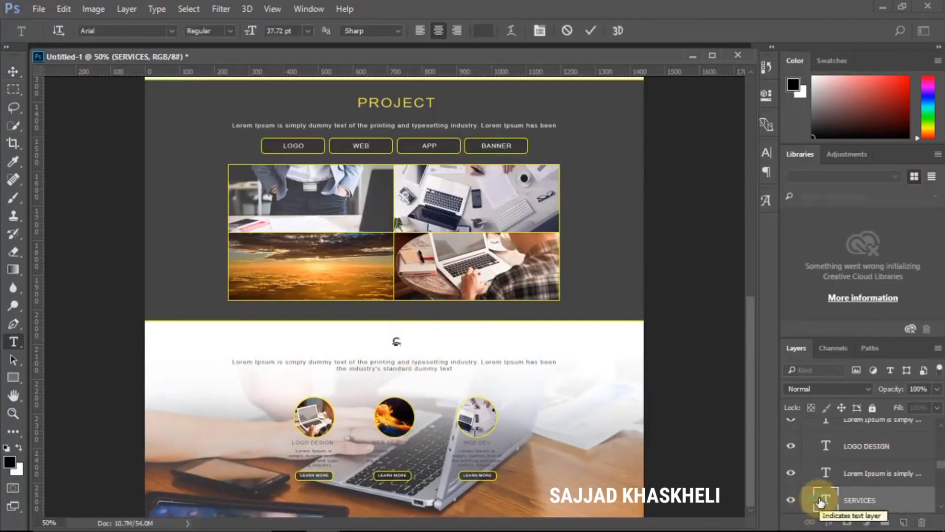
pyautogui.write('CONTACT ')
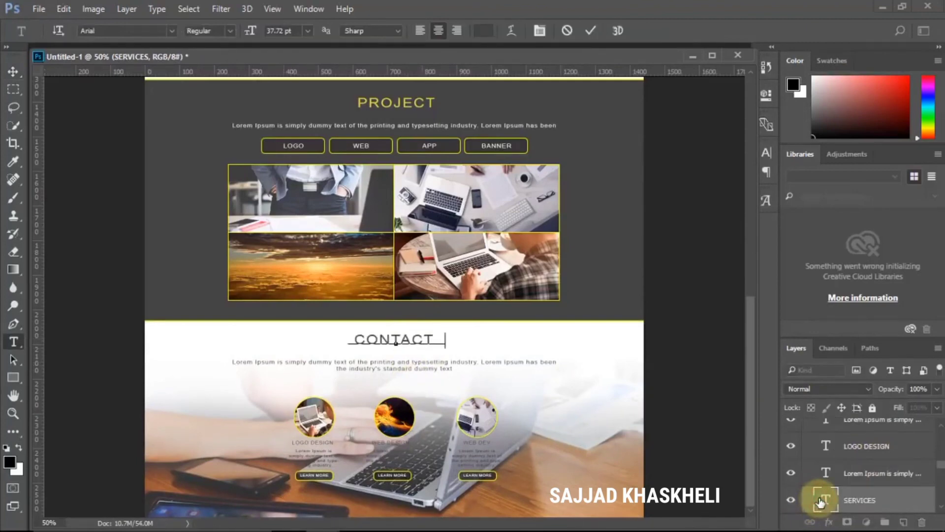
pyautogui.write('US')
pyautogui.hotkey('ctrl', 'Return')
pyautogui.press('v')
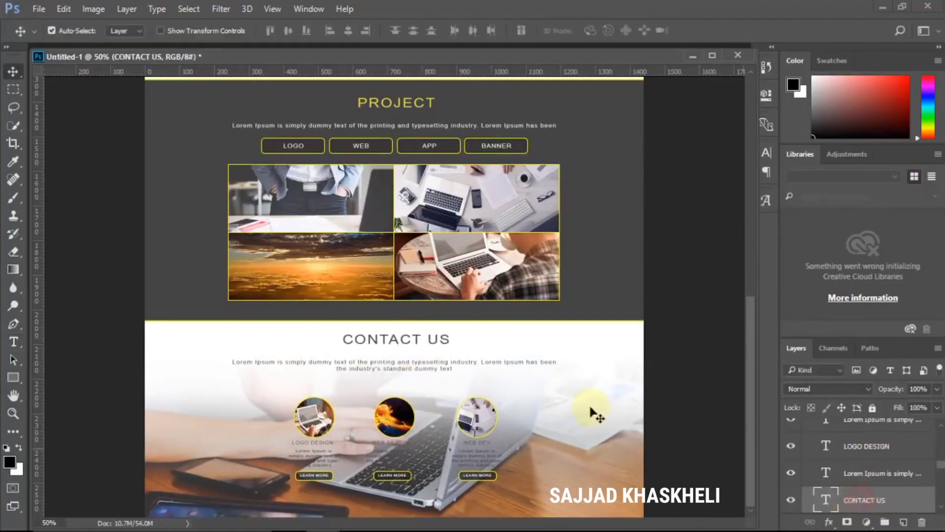
# Step: Replace the paragraph under the CONTACT US heading with "If you have any queries feel free to ask I am here to assist you."
pyautogui.doubleClick(825, 474)
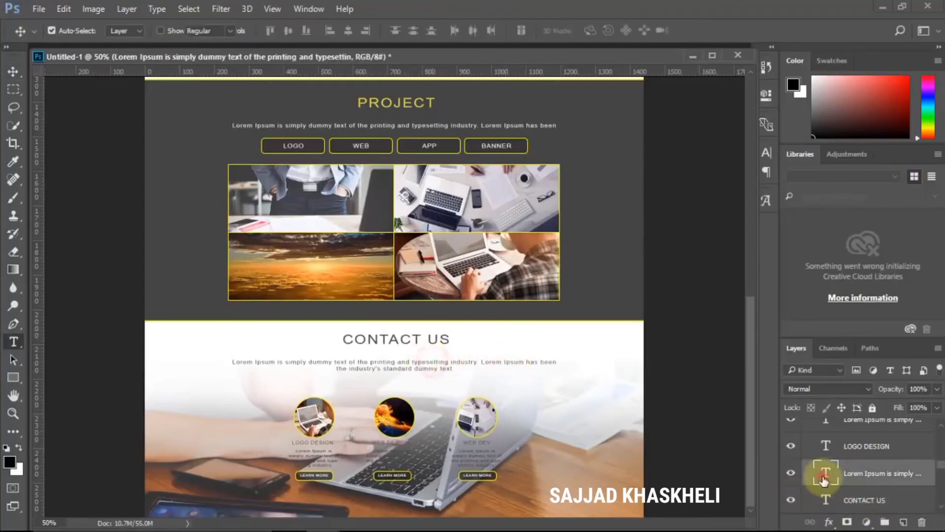
pyautogui.press('BackSpace')
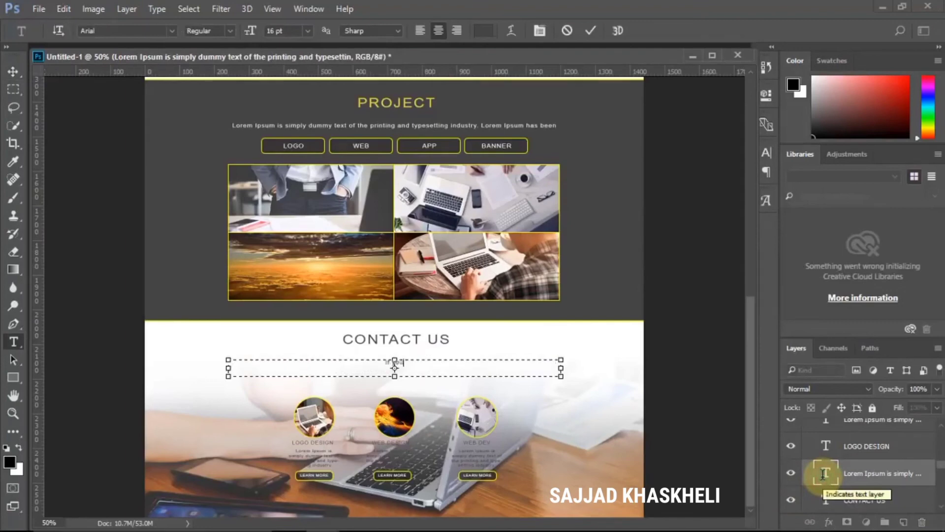
pyautogui.write('If you have any queries feel free to ask I am her')
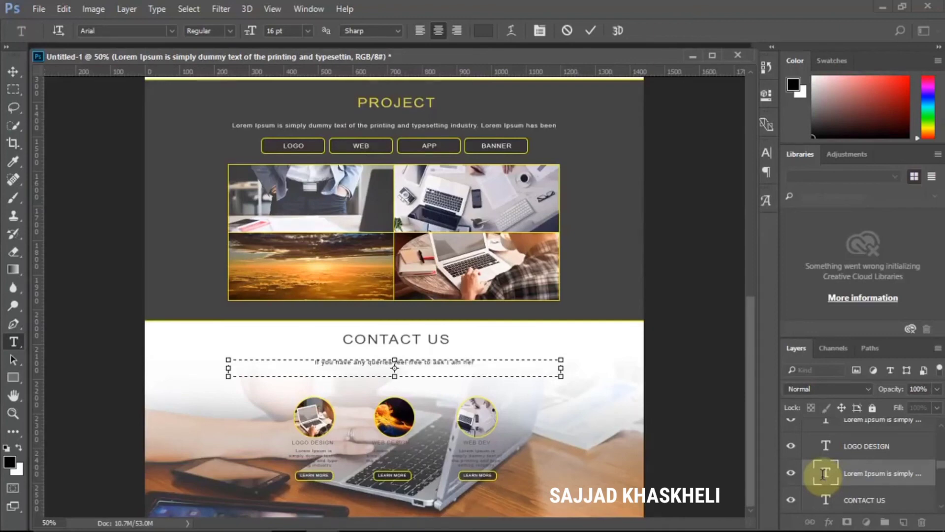
pyautogui.write('sist')
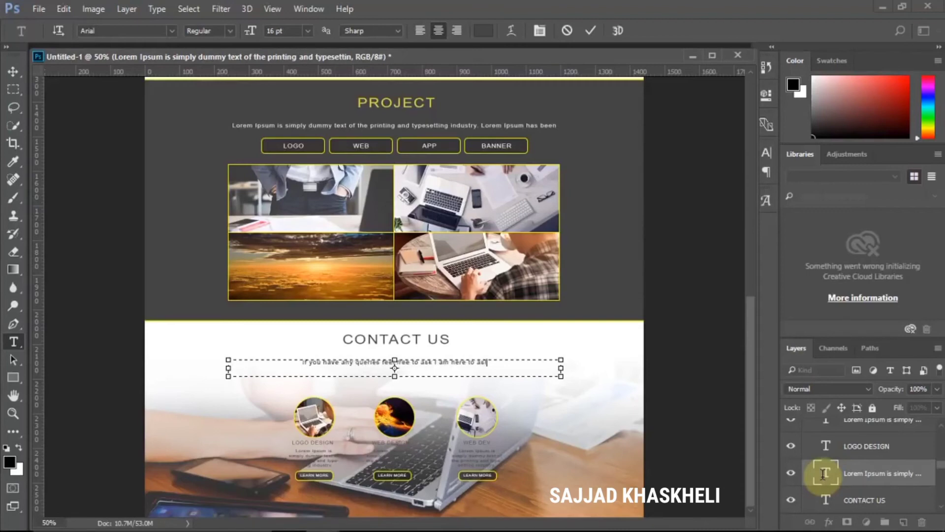
pyautogui.write(' you.')
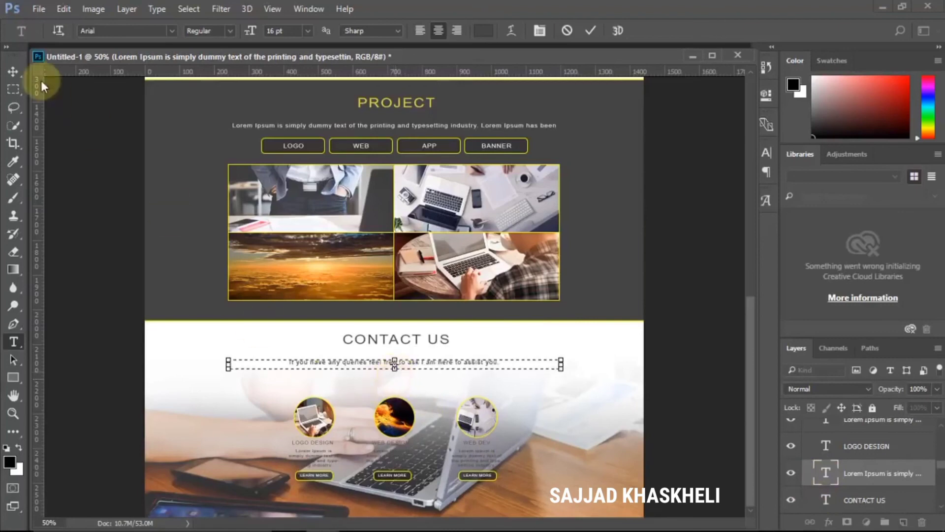
pyautogui.click(13, 72)
# Step: Delete the photo, description text and circle of the LOGO DESIGN column in the CONTACT US section
pyautogui.click(330, 436)
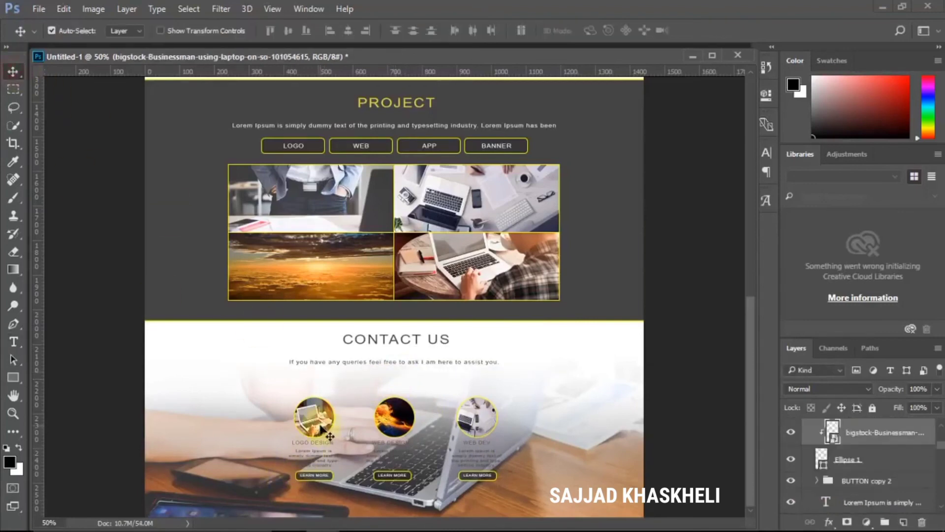
pyautogui.press('Delete')
pyautogui.click(320, 453)
pyautogui.press('Delete')
pyautogui.click(310, 428)
pyautogui.press('Delete')
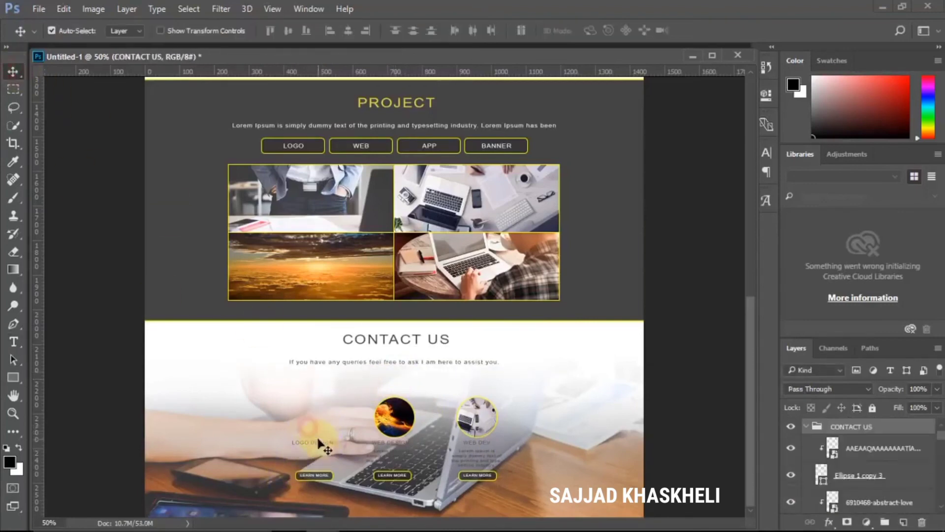
pyautogui.click(319, 445)
pyautogui.press('Delete')
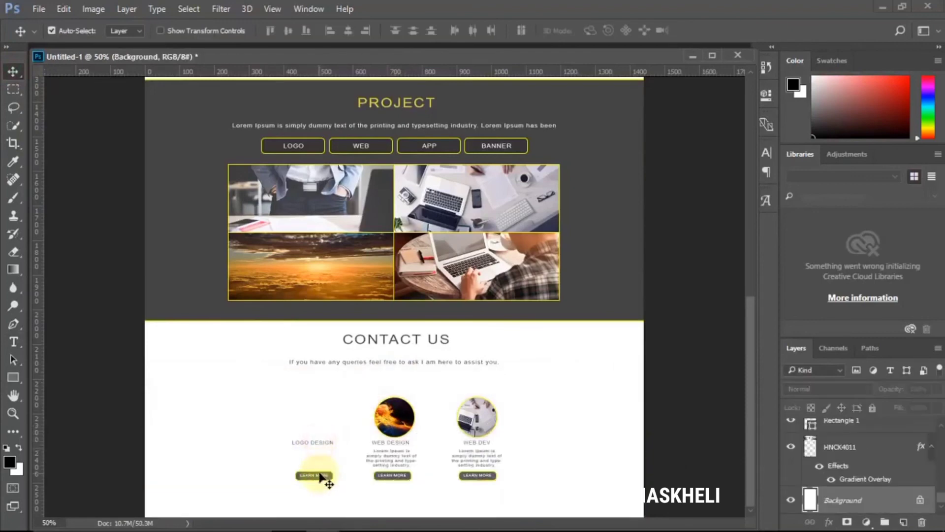
pyautogui.hotkey('ctrl', 'z')
# Step: Delete the rounded button shape and LOGO DESIGN title left over in the CONTACT US section
pyautogui.click(320, 475)
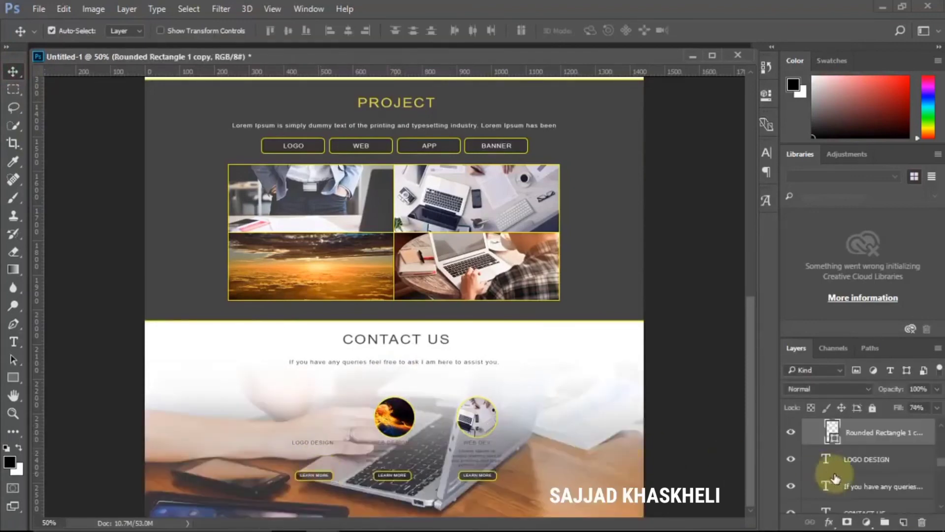
pyautogui.keyDown('shift'); pyautogui.click(857, 463); pyautogui.keyUp('shift')
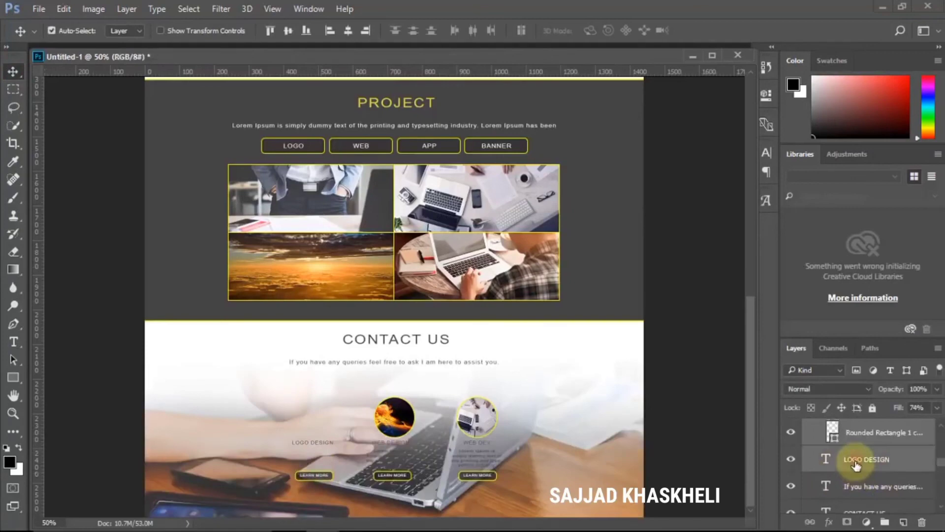
pyautogui.press('Delete')
# Step: Delete the WEB DESIGN column from CONTACT US, including its photo, circle, title, description, button label and button shape
pyautogui.click(402, 423)
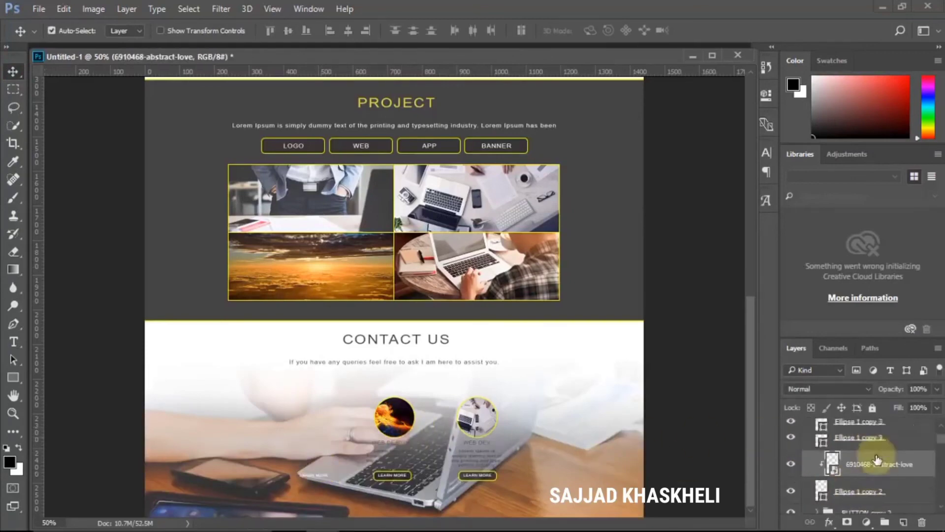
pyautogui.scroll(2, 831, 457)
pyautogui.click(820, 443)
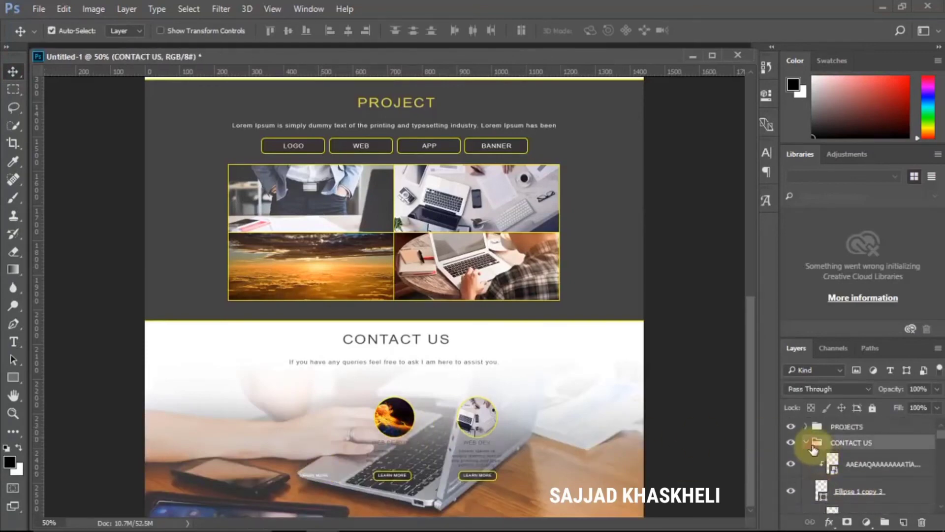
pyautogui.click(393, 424)
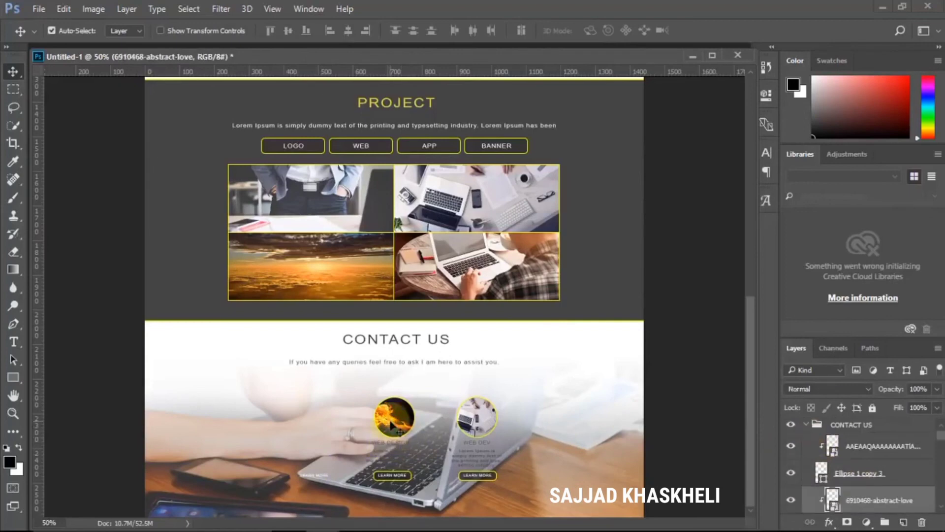
pyautogui.press('Delete')
pyautogui.click(389, 444)
pyautogui.press('Delete')
pyautogui.click(393, 426)
pyautogui.press('Delete')
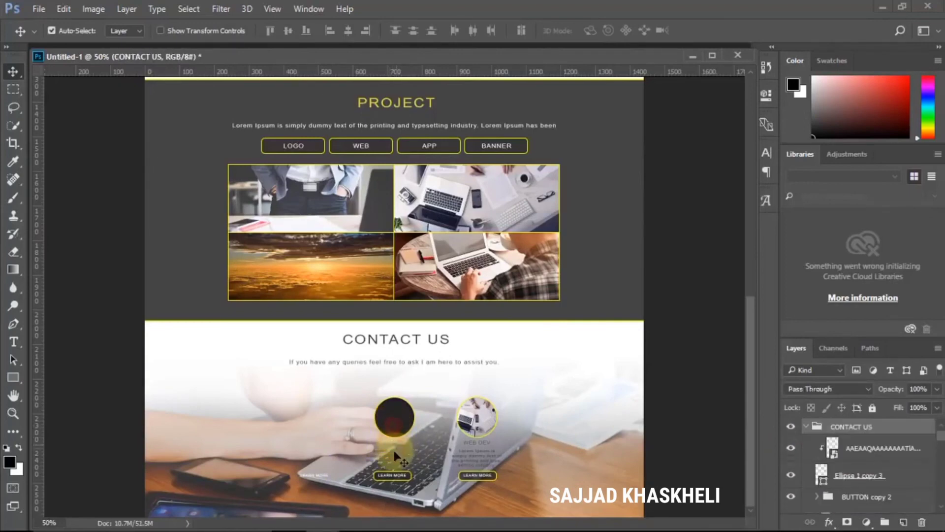
pyautogui.click(394, 454)
pyautogui.press('Delete')
pyautogui.click(394, 475)
pyautogui.press('Delete')
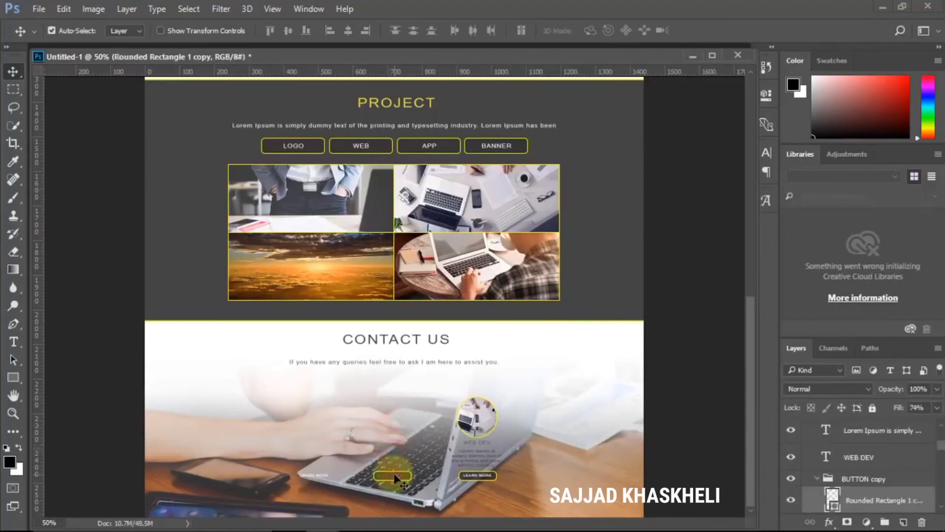
pyautogui.press('Delete')
# Step: Delete the WEB DEV column from CONTACT US, including its photo, circle, title, description and LEARN MORE button
pyautogui.click(497, 414)
pyautogui.click(481, 419)
pyautogui.press('Delete')
pyautogui.click(475, 443)
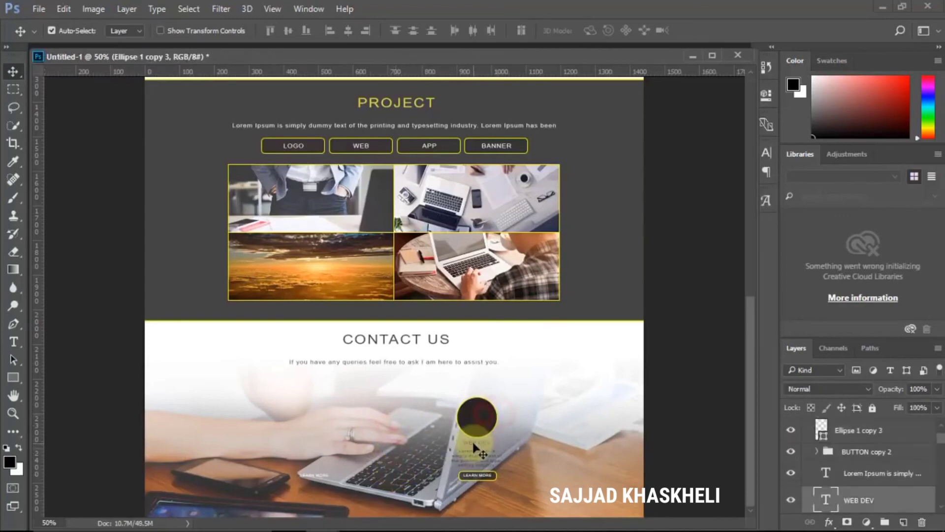
pyautogui.press('Delete')
pyautogui.click(475, 426)
pyautogui.press('Delete')
pyautogui.click(475, 456)
pyautogui.press('Delete')
pyautogui.click(477, 472)
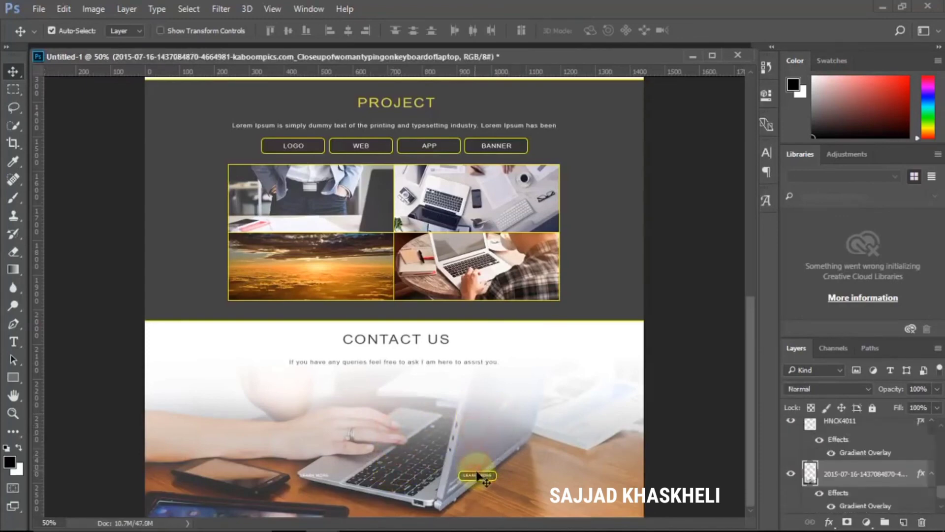
pyautogui.click(478, 474)
pyautogui.press('Delete')
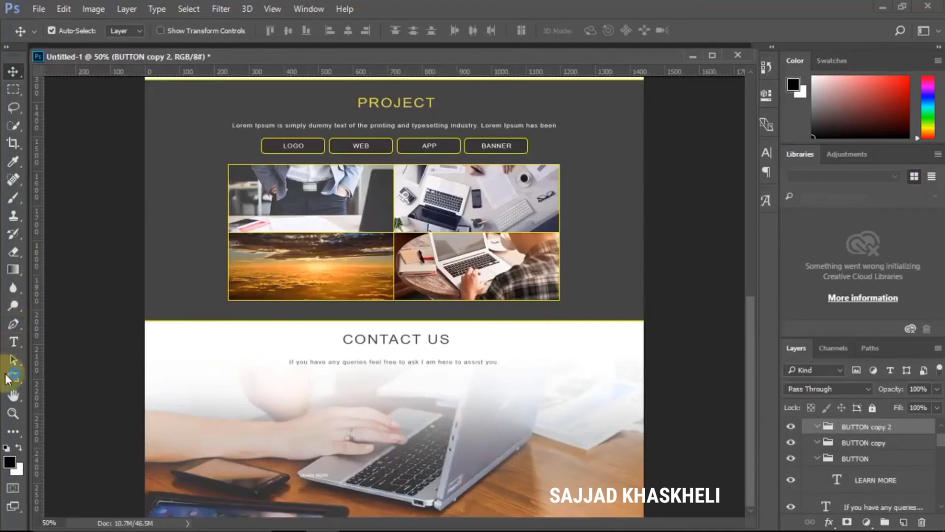
# Step: Activate the Rectangle tool and delete the leftover BUTTON copy 2, BUTTON copy and BUTTON groups from the CONTACT US group
pyautogui.moveTo(9, 383); pyautogui.dragTo(51, 377)
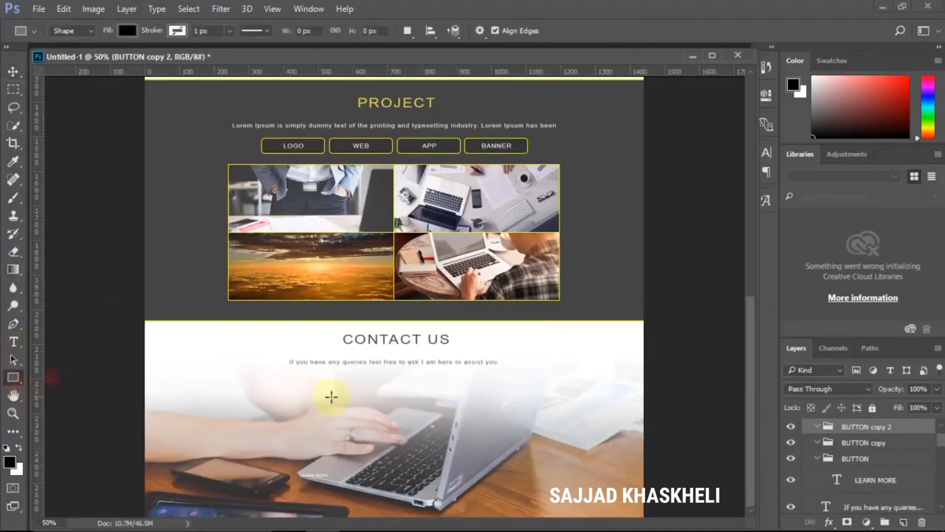
pyautogui.scroll(2, 861, 468)
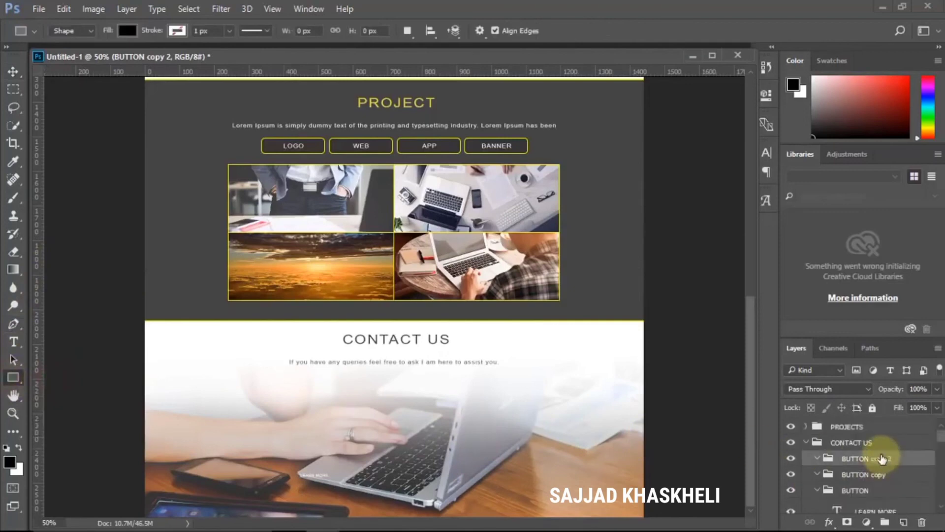
pyautogui.click(810, 444)
pyautogui.click(806, 443)
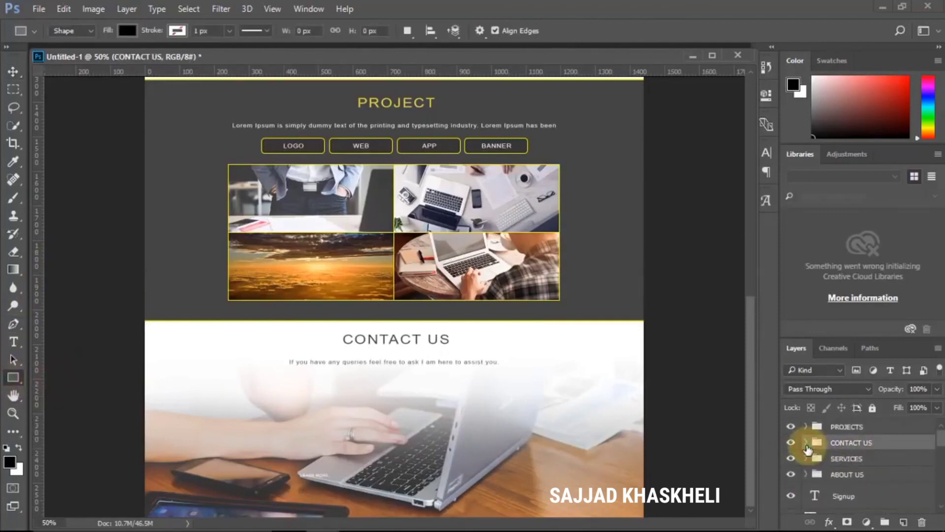
pyautogui.click(807, 444)
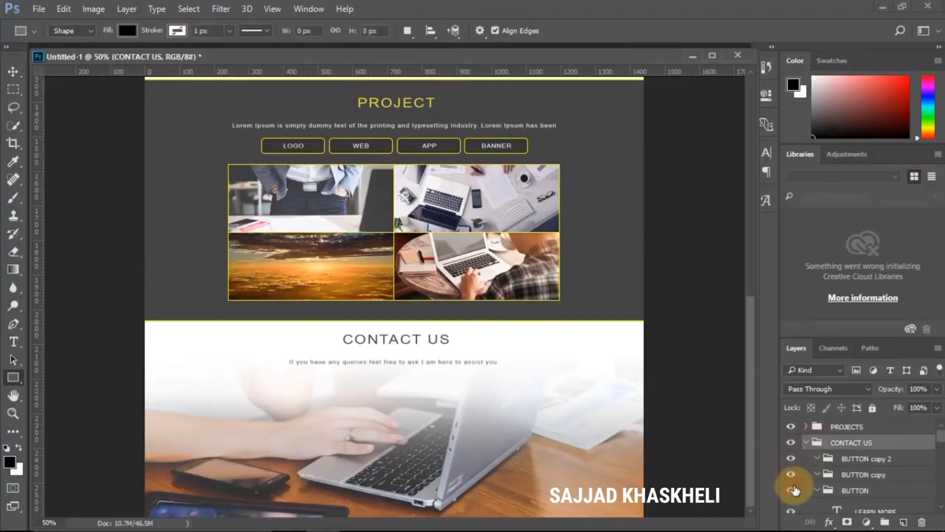
pyautogui.click(859, 458)
pyautogui.keyDown('shift'); pyautogui.click(845, 489); pyautogui.keyUp('shift')
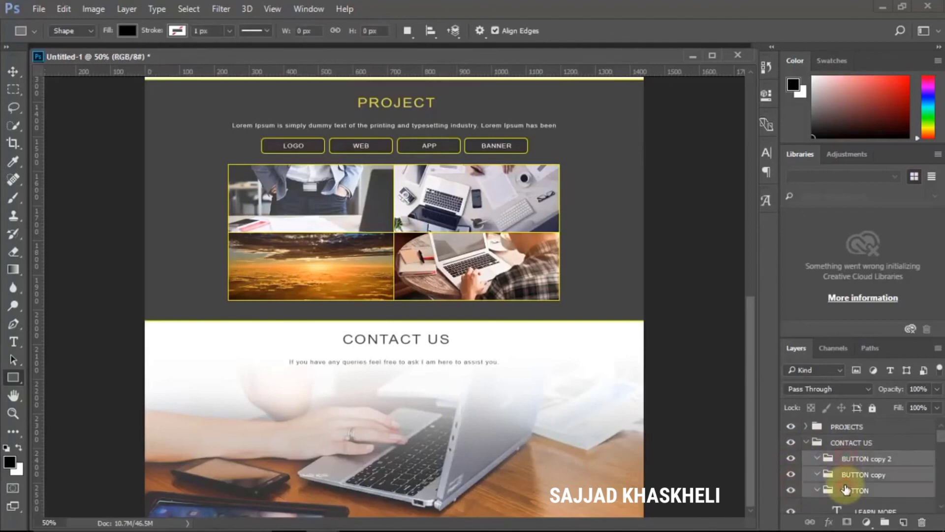
pyautogui.press('Delete')
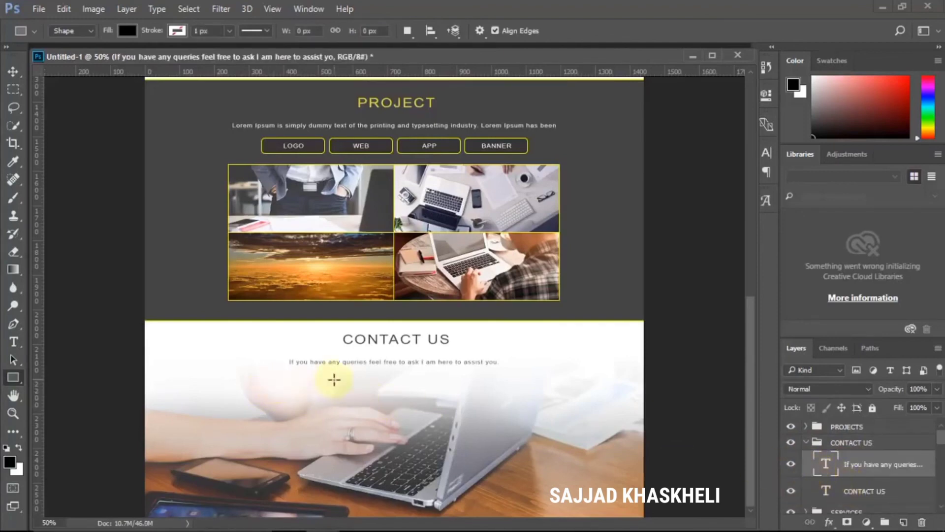
# Step: Show the guides and draw a form field rectangle about 409 × 46 px below the contact intro text, with a light grey fill and grey stroke
pyautogui.hotkey('ctrl', ';')
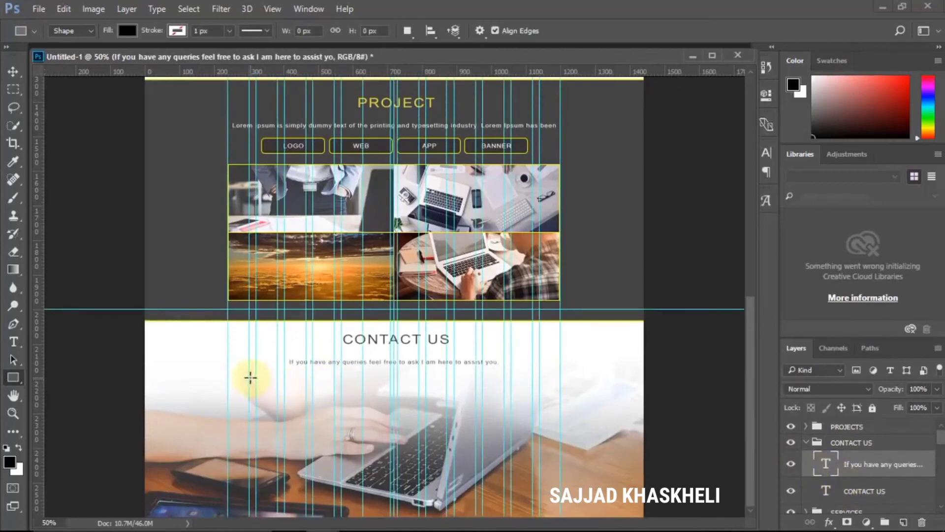
pyautogui.moveTo(251, 376); pyautogui.dragTo(391, 391)
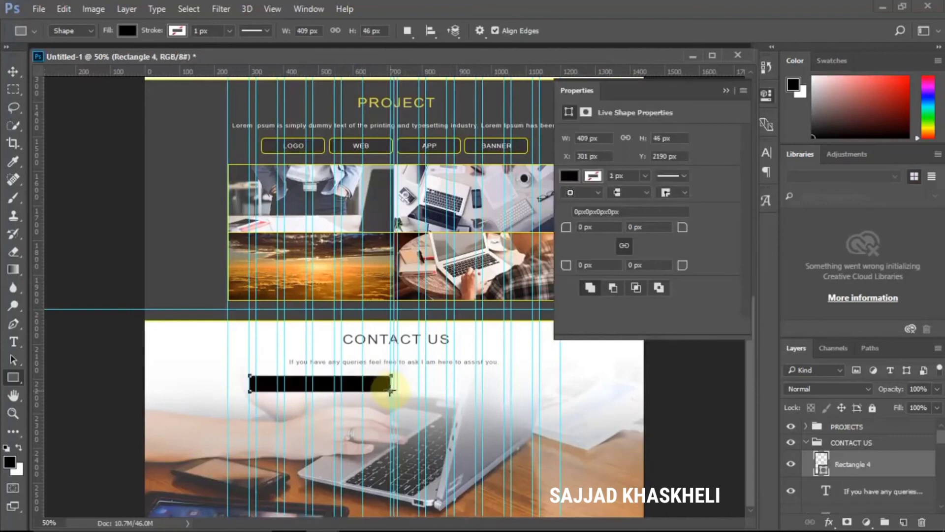
pyautogui.click(570, 175)
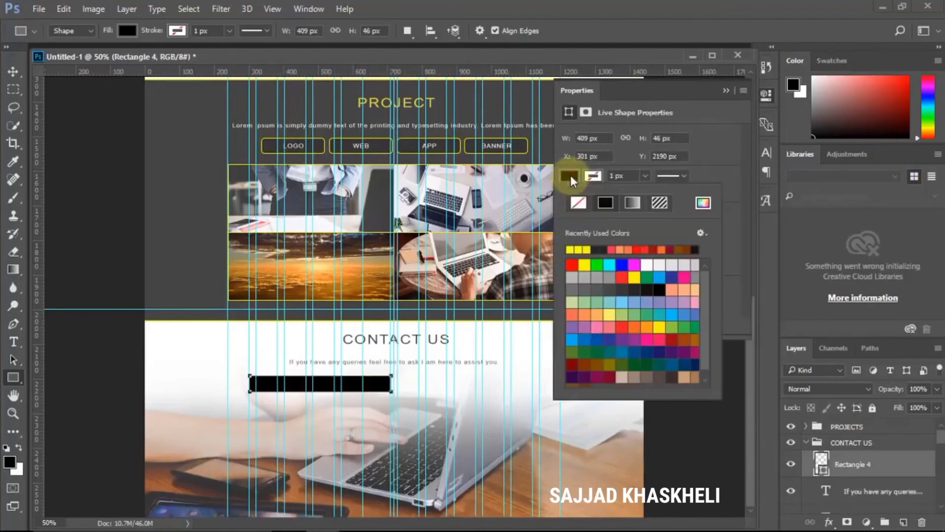
pyautogui.click(659, 266)
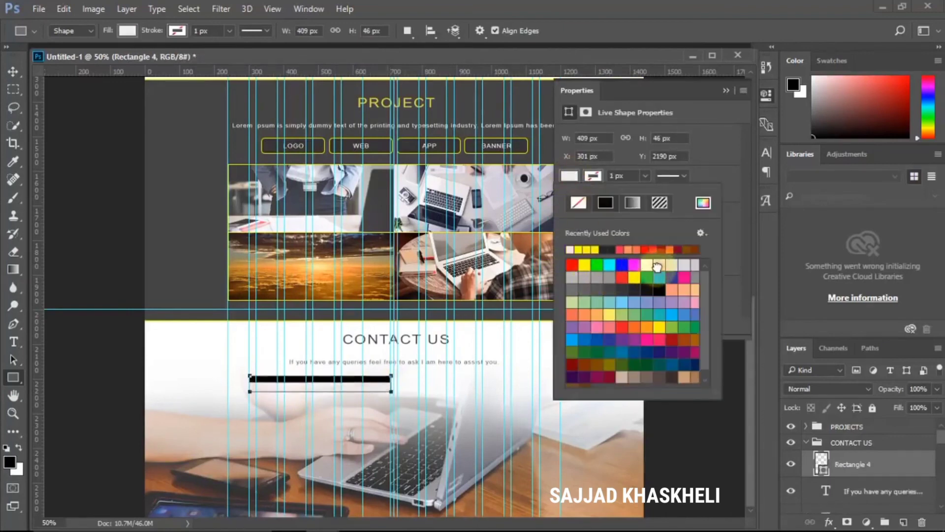
pyautogui.click(603, 176)
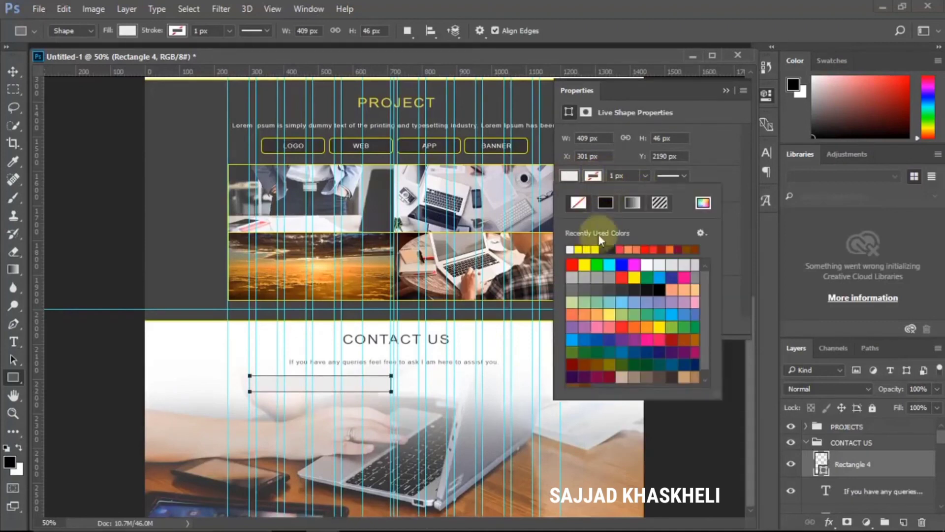
pyautogui.click(609, 277)
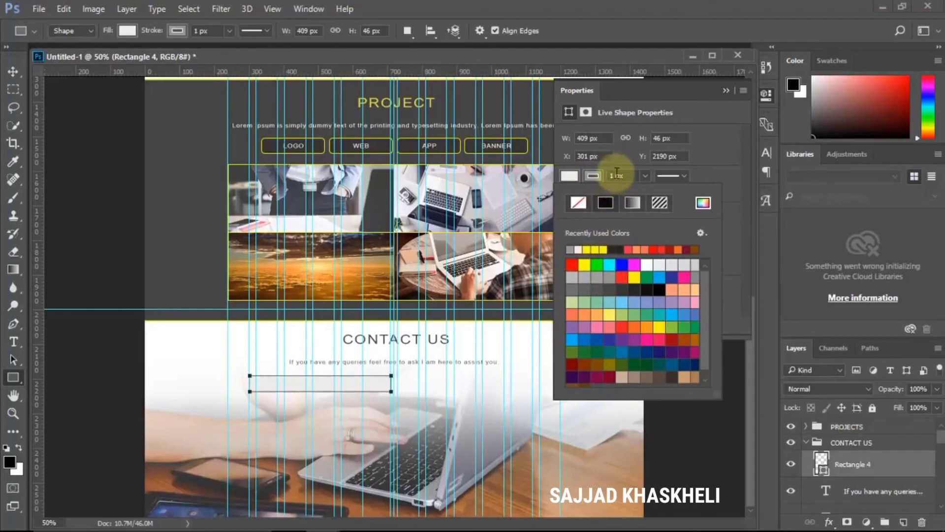
pyautogui.click(717, 163)
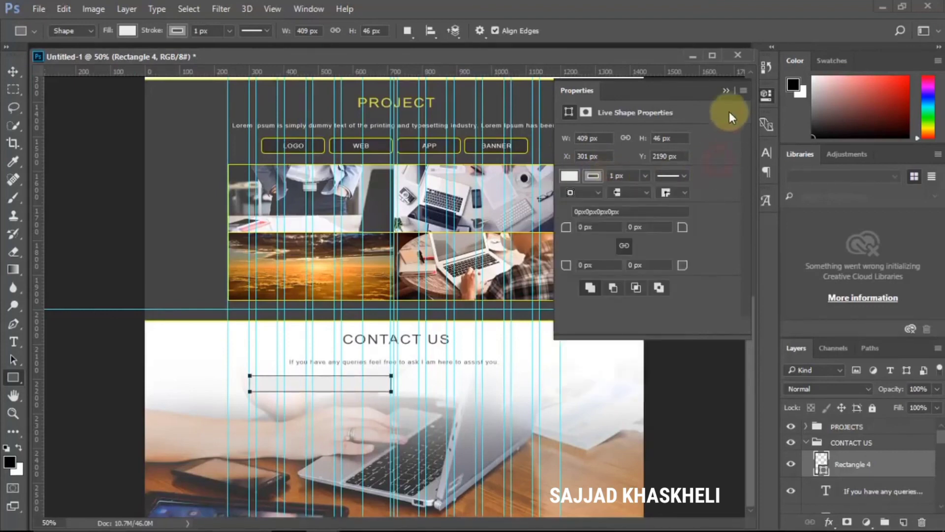
pyautogui.click(724, 90)
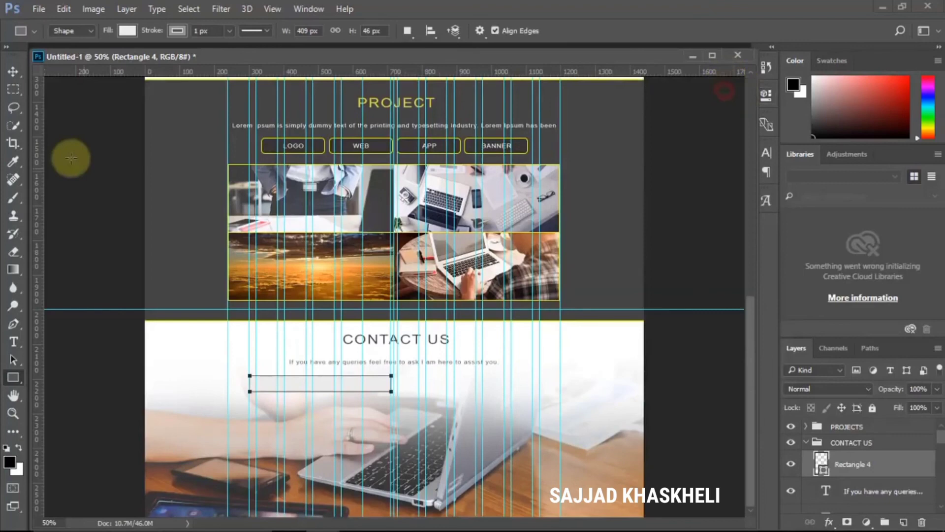
pyautogui.click(12, 72)
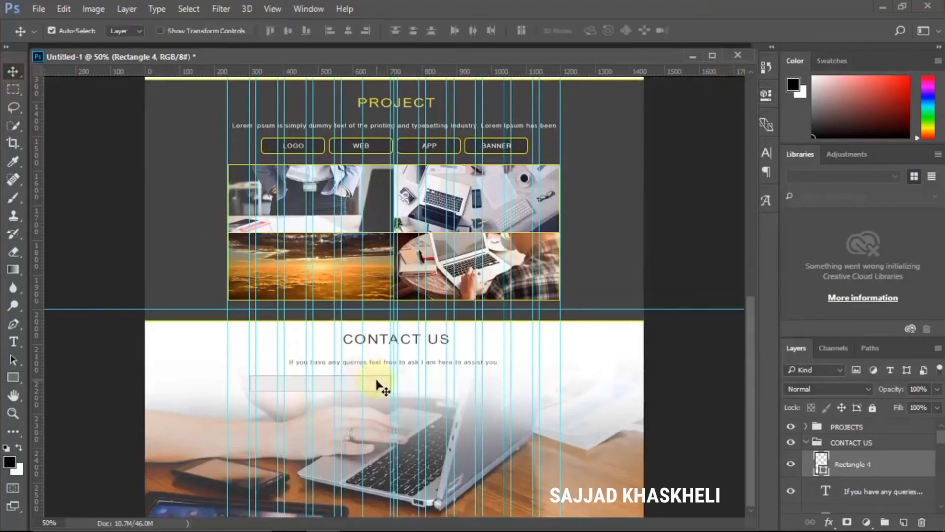
pyautogui.moveTo(378, 391)
pyautogui.mouseDown()
pyautogui.moveTo(379, 412)
pyautogui.moveTo(378, 392)
pyautogui.mouseUp()
pyautogui.hotkey('ctrl', 'z')
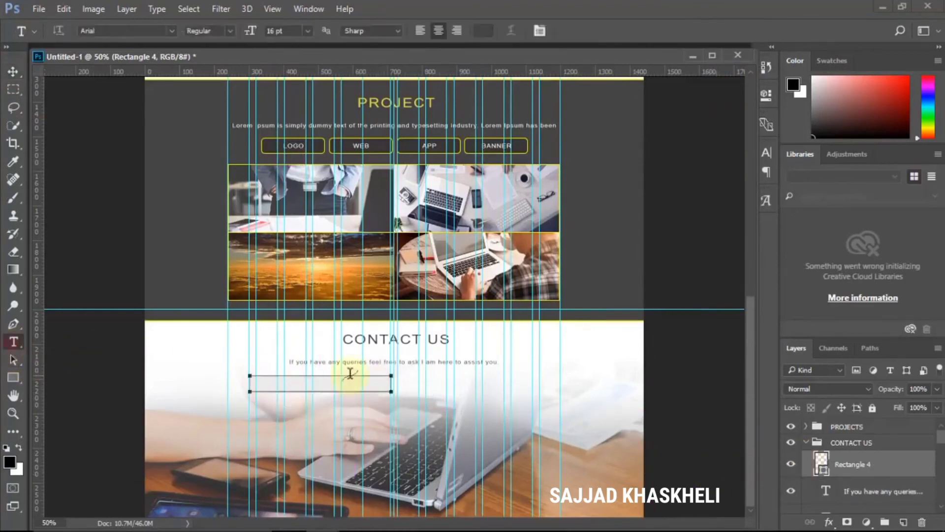
pyautogui.click(417, 345)
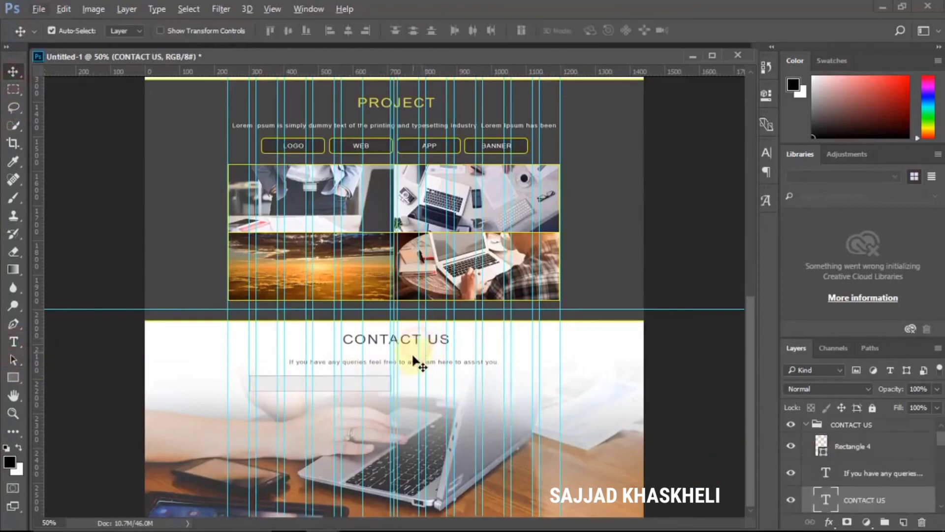
# Step: Duplicate the contact intro text onto the form field, in a layer above the rectangle, and replace its wording with "Name"
pyautogui.moveTo(411, 362); pyautogui.dragTo(379, 389)
pyautogui.moveTo(859, 474); pyautogui.dragTo(827, 452)
pyautogui.doubleClick(827, 452)
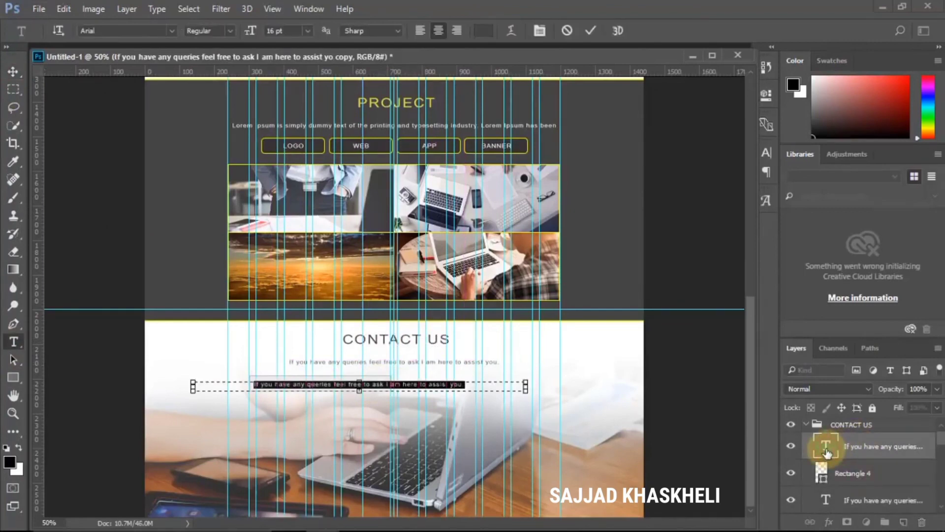
pyautogui.press('BackSpace')
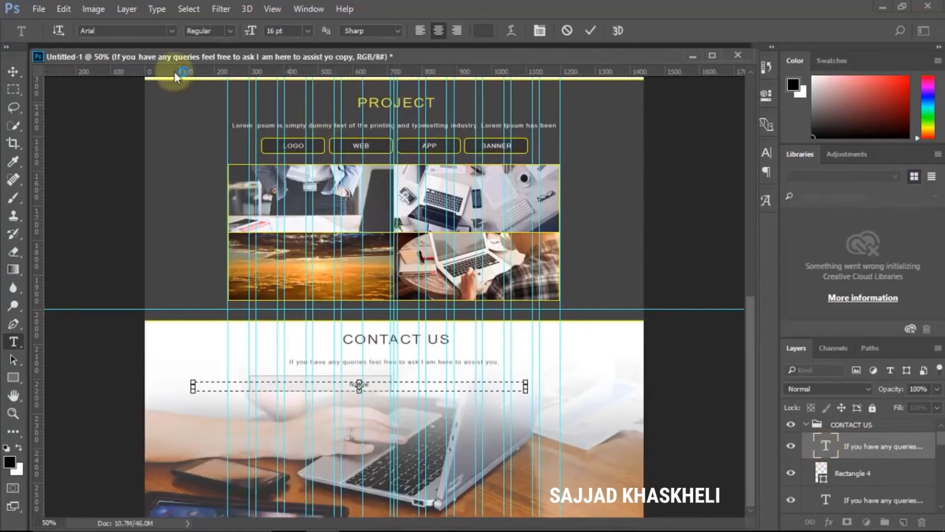
pyautogui.click(13, 71)
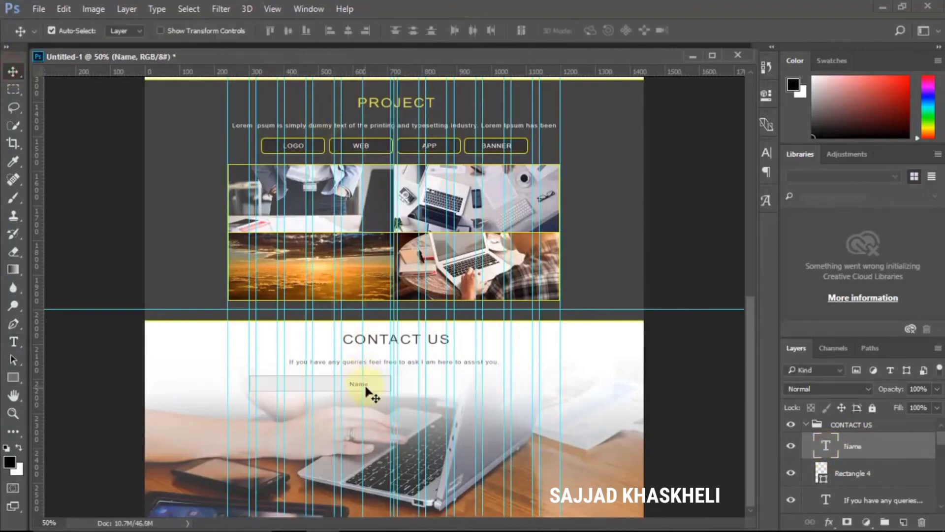
# Step: Place the Name label at the left end of the form field and narrow its text box to fit around the word
pyautogui.moveTo(365, 389); pyautogui.dragTo(278, 389)
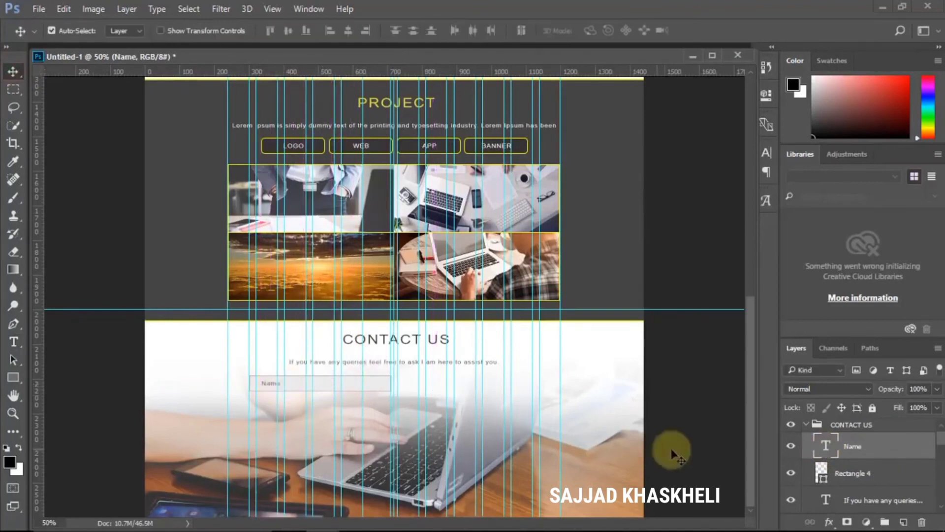
pyautogui.doubleClick(825, 445)
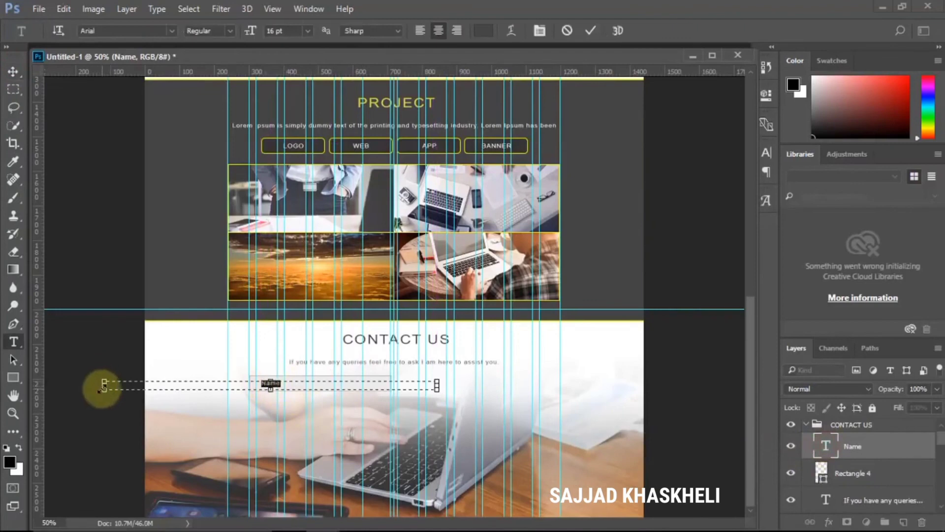
pyautogui.moveTo(100, 386); pyautogui.dragTo(255, 385)
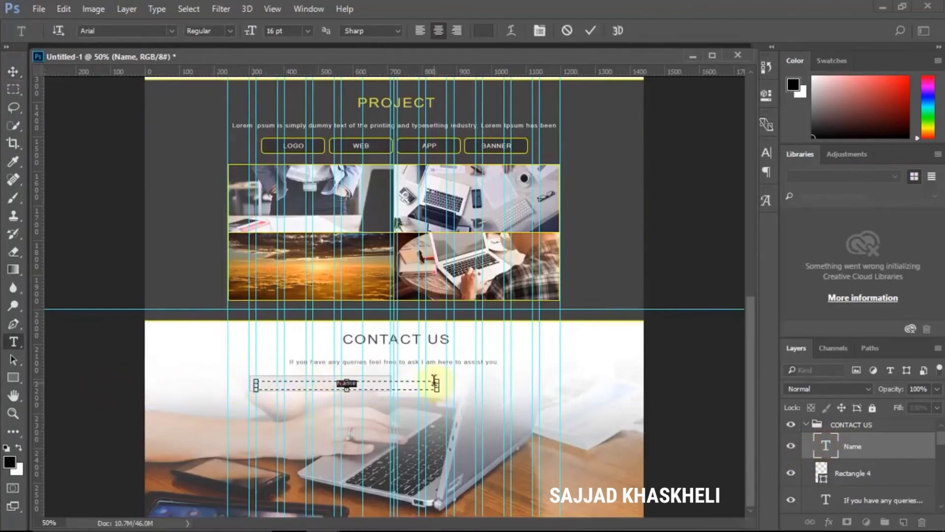
pyautogui.moveTo(437, 384); pyautogui.dragTo(275, 389)
pyautogui.click(13, 71)
pyautogui.click(84, 155)
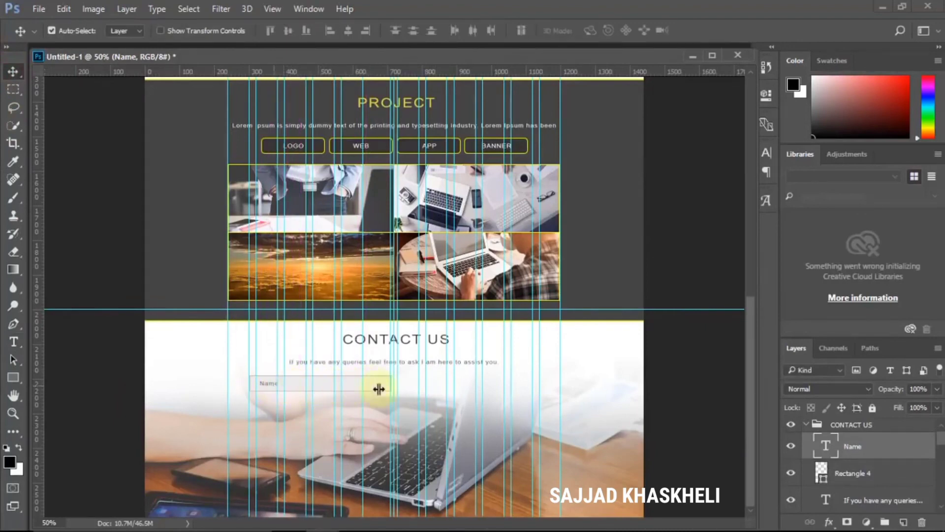
pyautogui.keyDown('shift'); pyautogui.click(848, 470); pyautogui.keyUp('shift')
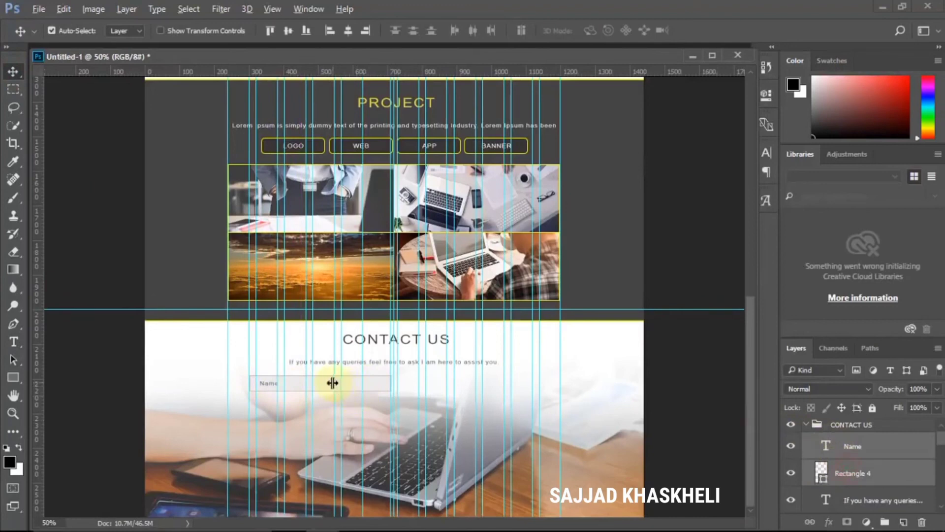
pyautogui.moveTo(322, 389); pyautogui.dragTo(338, 412)
pyautogui.hotkey('ctrl', 'z')
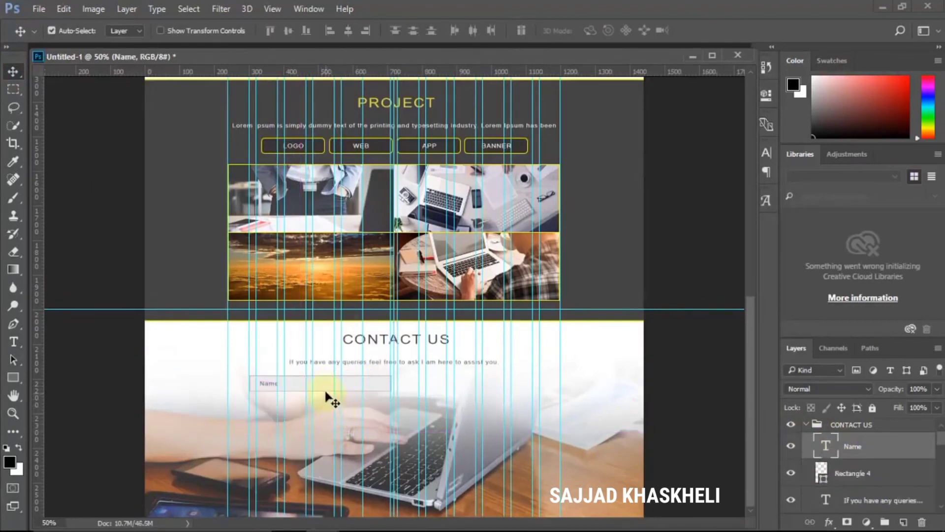
pyautogui.keyDown('shift'); pyautogui.click(855, 470); pyautogui.keyUp('shift')
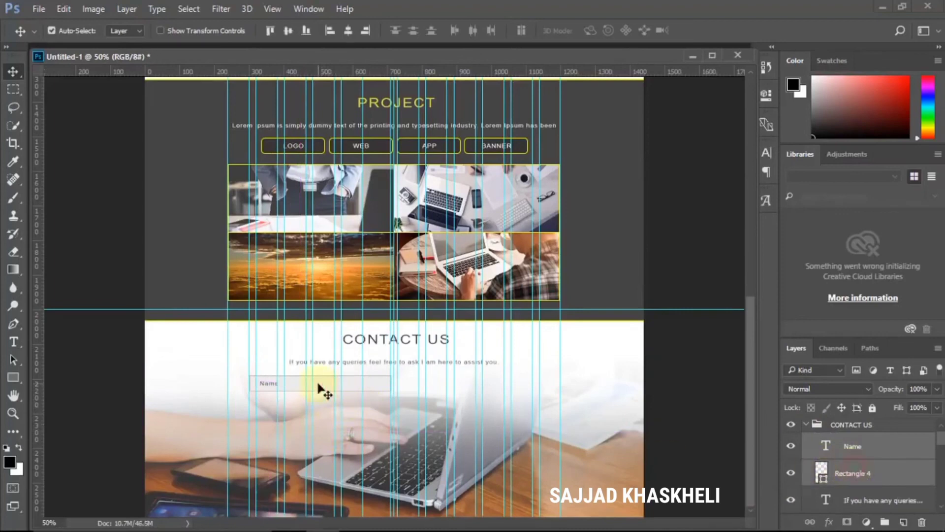
pyautogui.moveTo(318, 393); pyautogui.dragTo(325, 410)
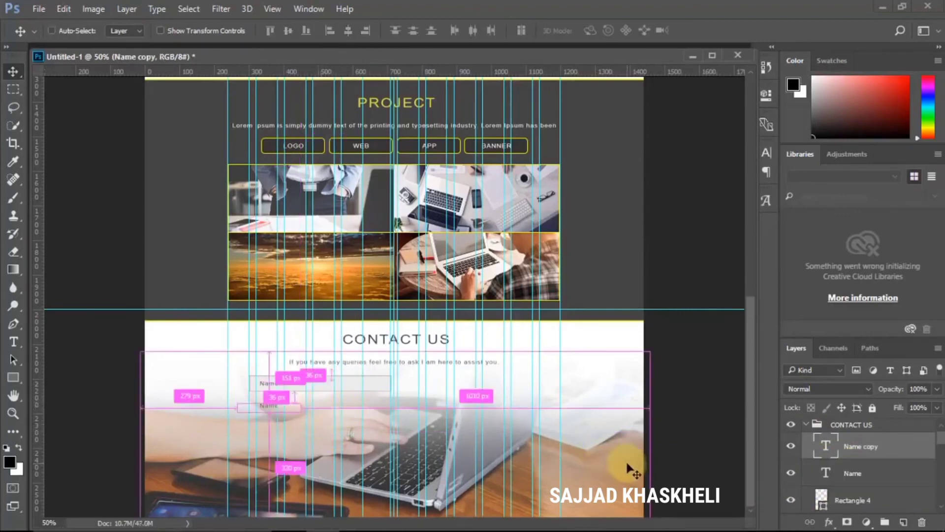
pyautogui.hotkey('ctrl', 'z')
pyautogui.click(807, 472)
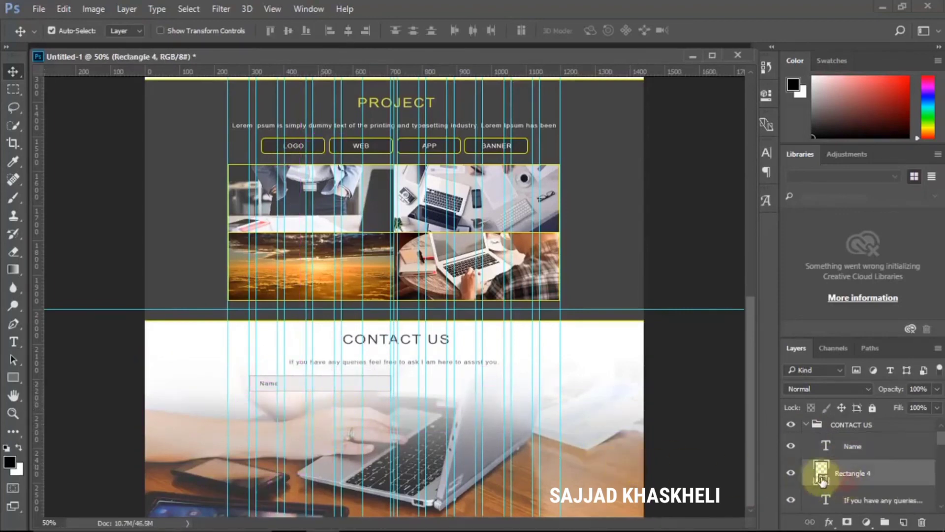
pyautogui.click(792, 474)
pyautogui.click(792, 474)
pyautogui.keyDown('shift'); pyautogui.click(852, 446); pyautogui.keyUp('shift')
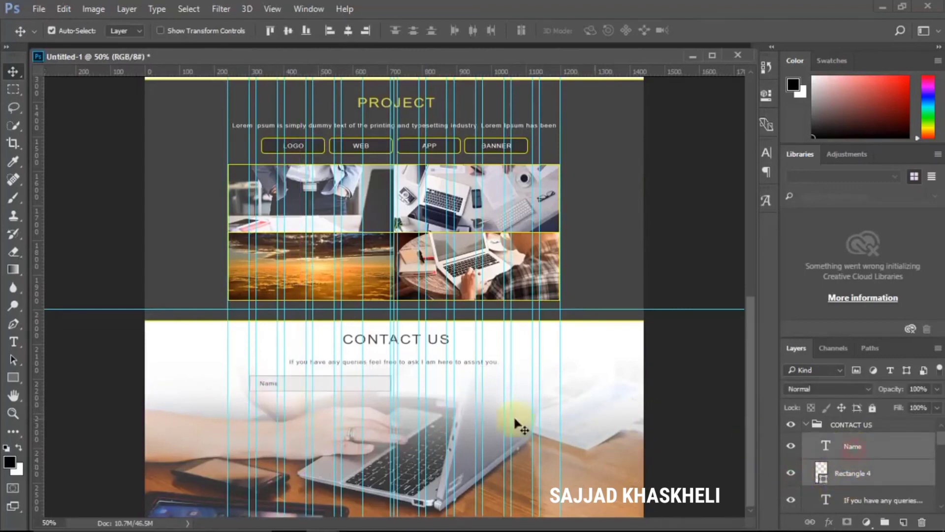
pyautogui.moveTo(376, 388); pyautogui.dragTo(374, 408)
pyautogui.hotkey('ctrl', 'z')
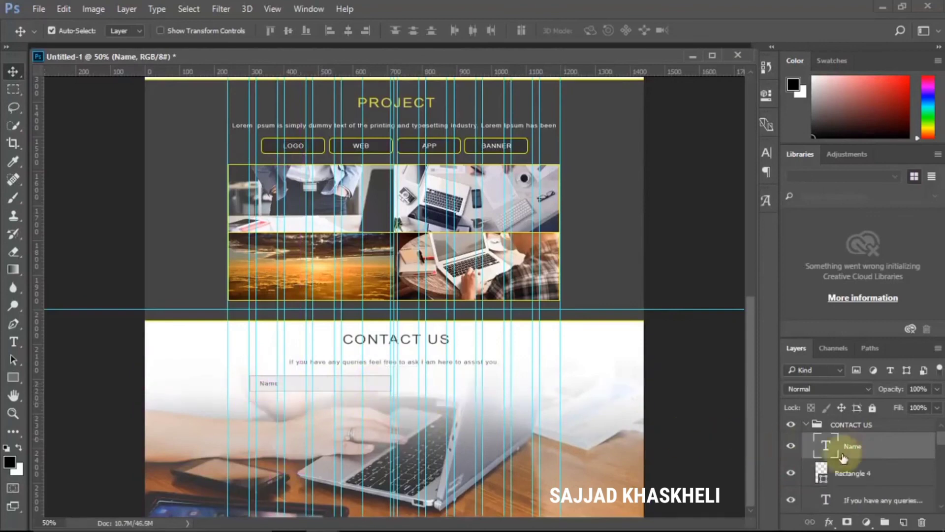
# Step: Duplicate the Name label and its rectangle together to make a second field below the first and a third field beside the second
pyautogui.click(871, 477)
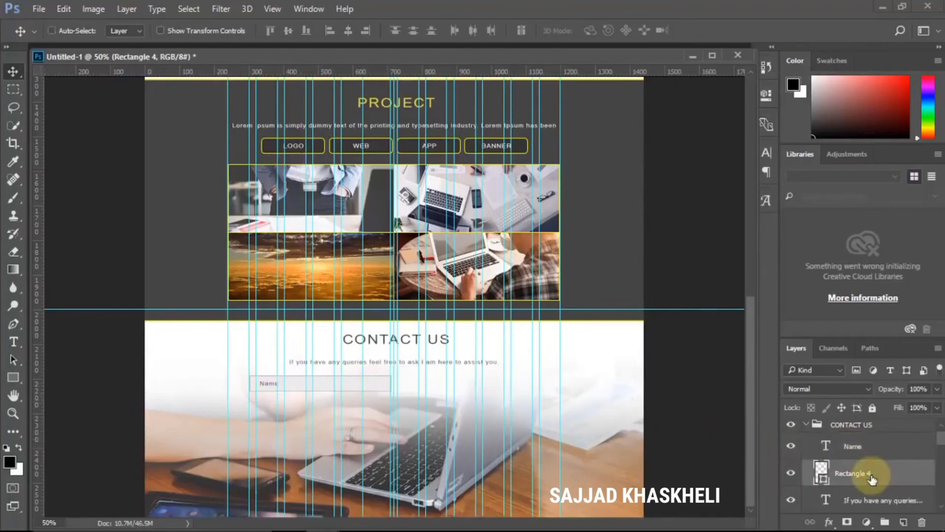
pyautogui.keyDown('ctrl'); pyautogui.click(870, 449); pyautogui.keyUp('ctrl')
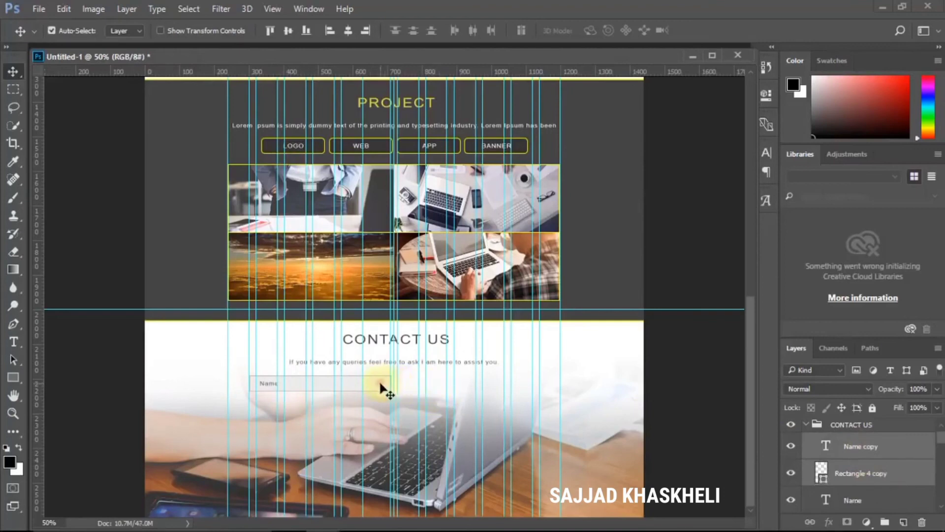
pyautogui.moveTo(380, 387); pyautogui.dragTo(517, 386)
pyautogui.hotkey('ctrl', 't')
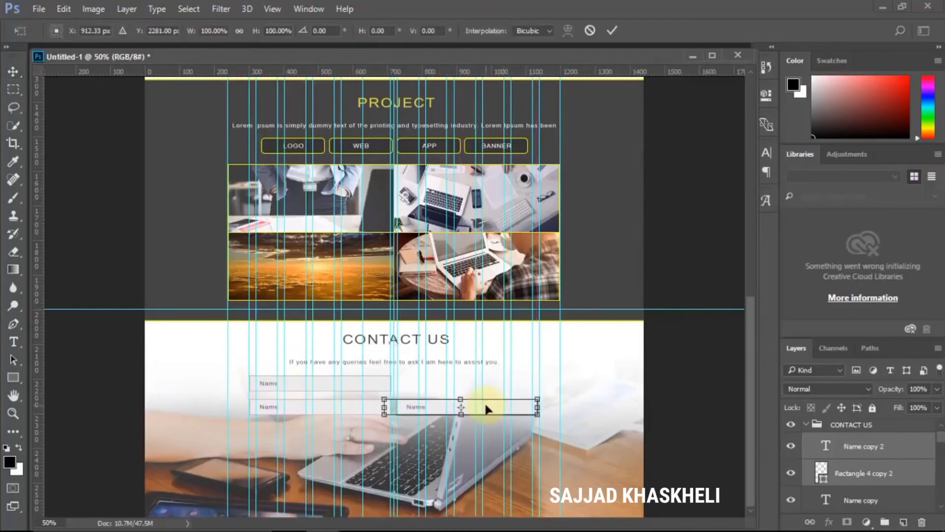
pyautogui.press('Return')
# Step: Stretch the third field's rectangle upward so that it spans the height of both fields beside it
pyautogui.click(852, 471)
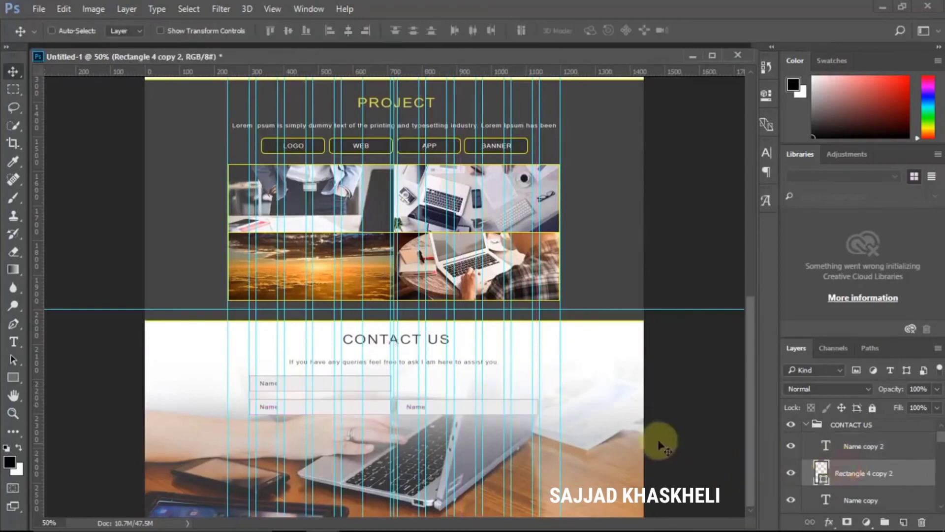
pyautogui.hotkey('ctrl', 't')
pyautogui.moveTo(462, 397); pyautogui.dragTo(466, 376)
pyautogui.press('Return')
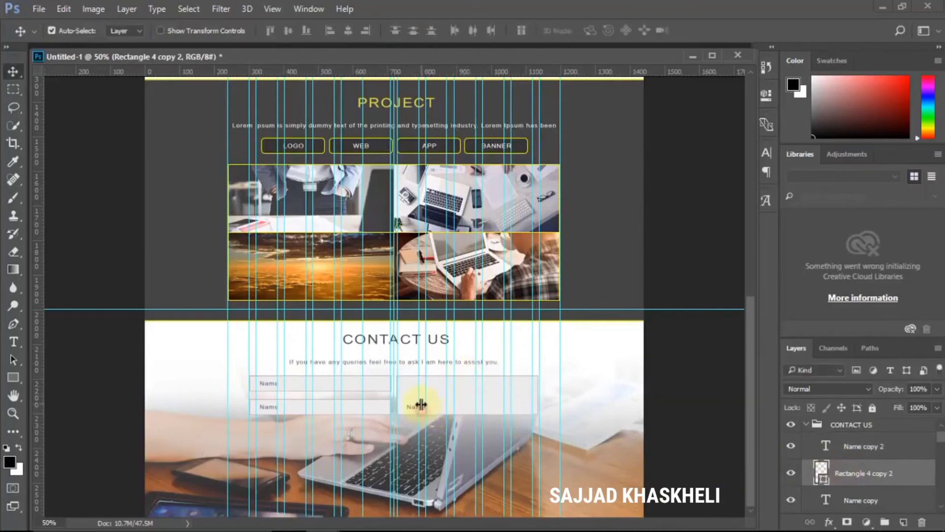
# Step: Clear the Name label of the tall field and delete its emptied text layer
pyautogui.moveTo(413, 410); pyautogui.dragTo(413, 390)
pyautogui.doubleClick(826, 444)
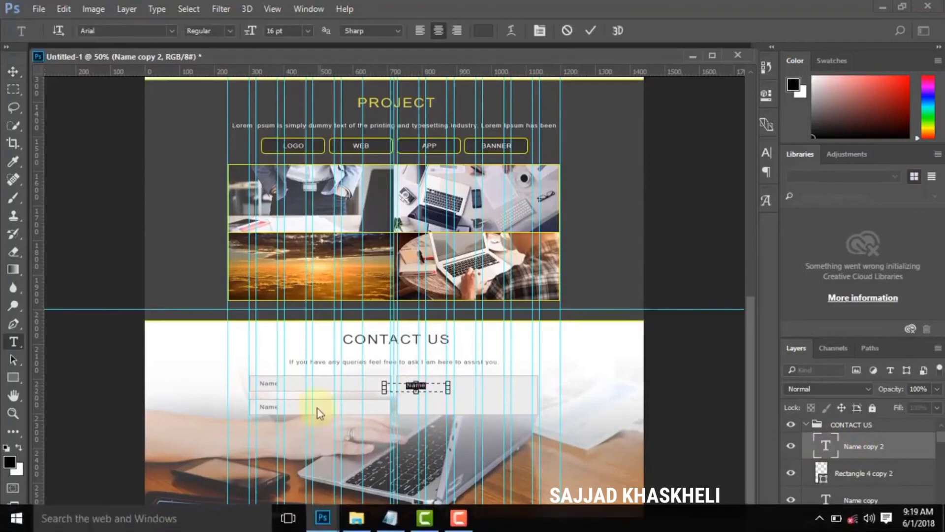
pyautogui.moveTo(384, 387); pyautogui.dragTo(477, 389)
pyautogui.press('BackSpace')
pyautogui.click(850, 473)
pyautogui.press('v')
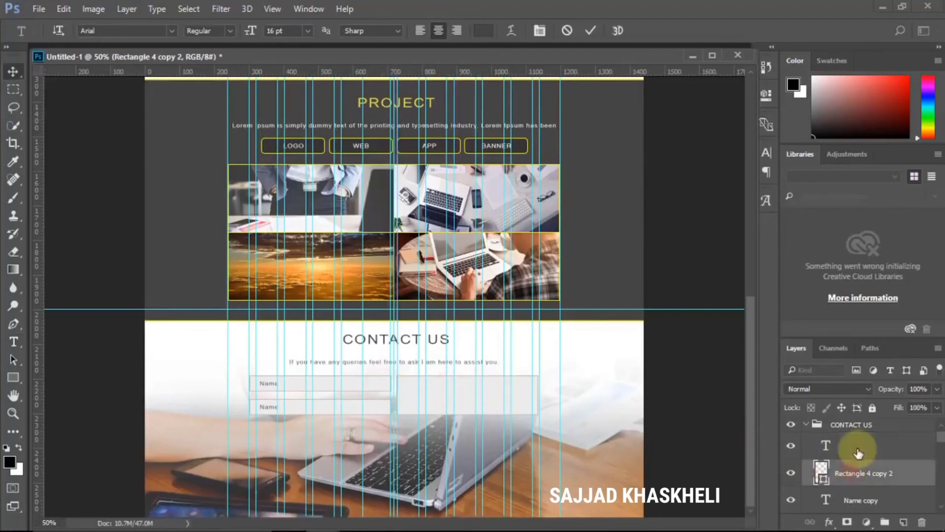
pyautogui.click(858, 452)
pyautogui.press('Delete')
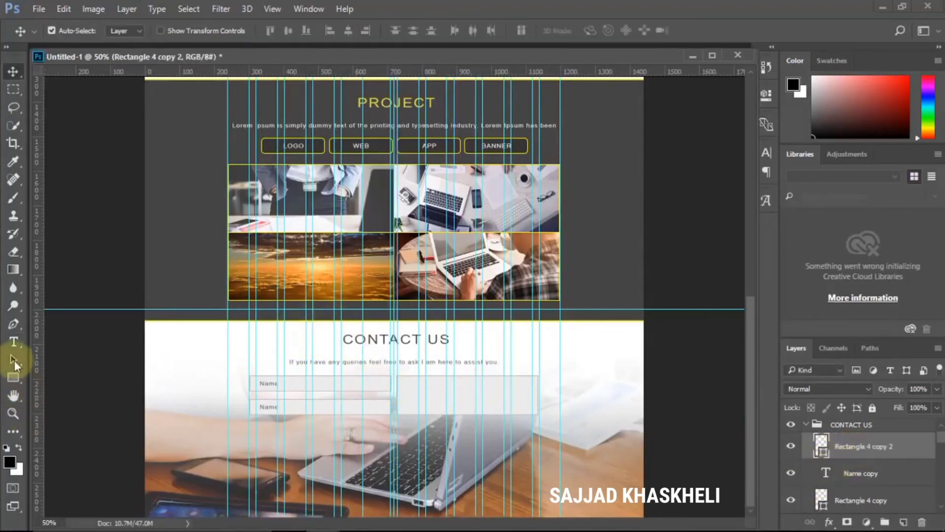
# Step: Add a text line reading MESSAGE on the photo, just below and outside the tall form field
pyautogui.click(14, 341)
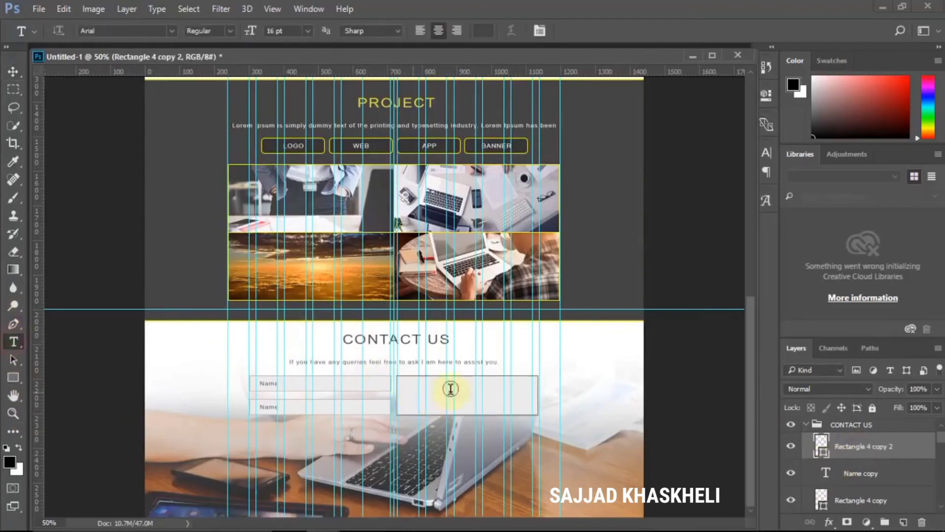
pyautogui.click(869, 474)
pyautogui.click(561, 447)
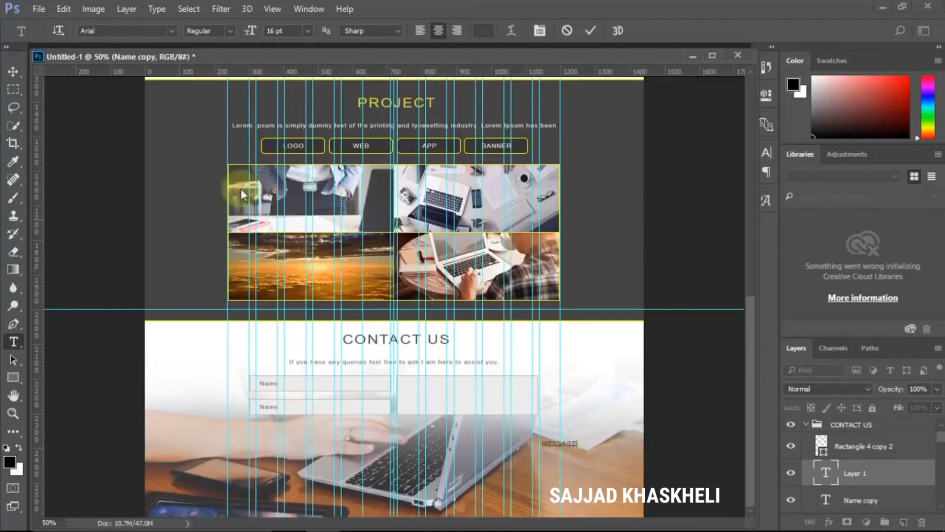
pyautogui.click(13, 72)
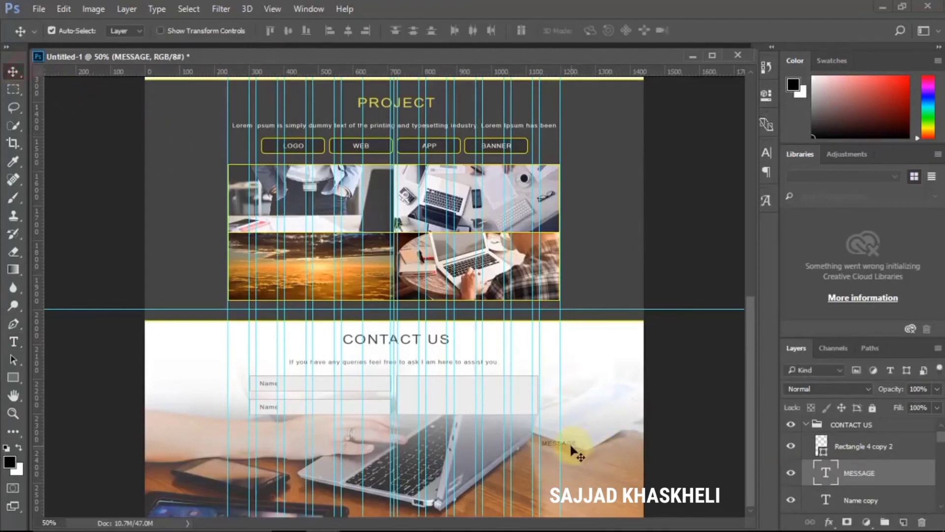
# Step: Bring the MESSAGE text above the tall field's rectangle in the layer order and place it at the field's upper-left corner, level with Name
pyautogui.click(574, 449)
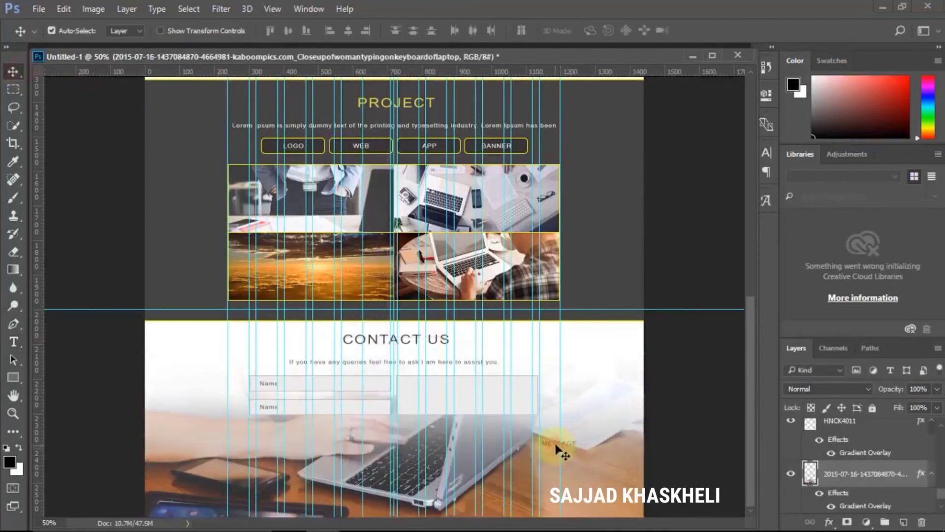
pyautogui.moveTo(558, 448); pyautogui.dragTo(425, 387)
pyautogui.scroll(3, 864, 465)
pyautogui.moveTo(858, 479); pyautogui.dragTo(857, 443)
pyautogui.hotkey('ctrl', 't')
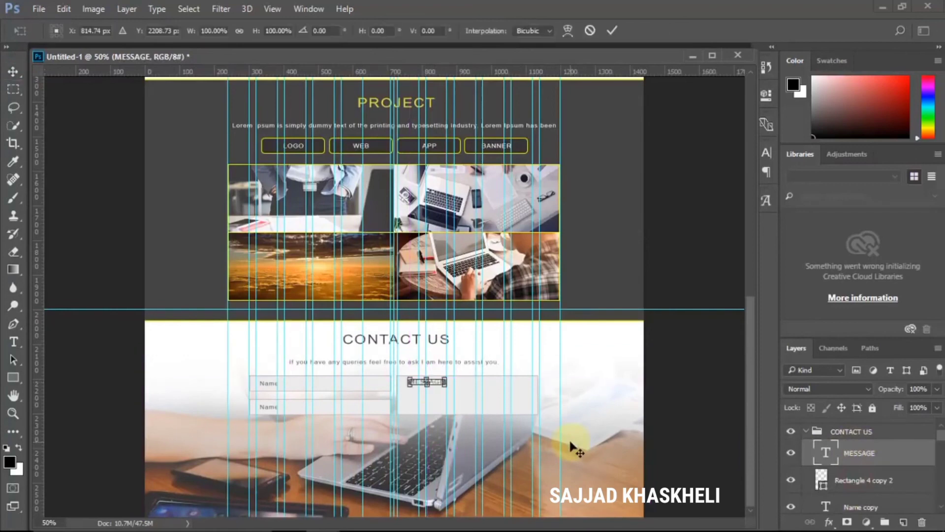
pyautogui.press('Down')
pyautogui.press('Down')
pyautogui.press('Down')
pyautogui.press('Down')
pyautogui.press('Down')
pyautogui.press('Down')
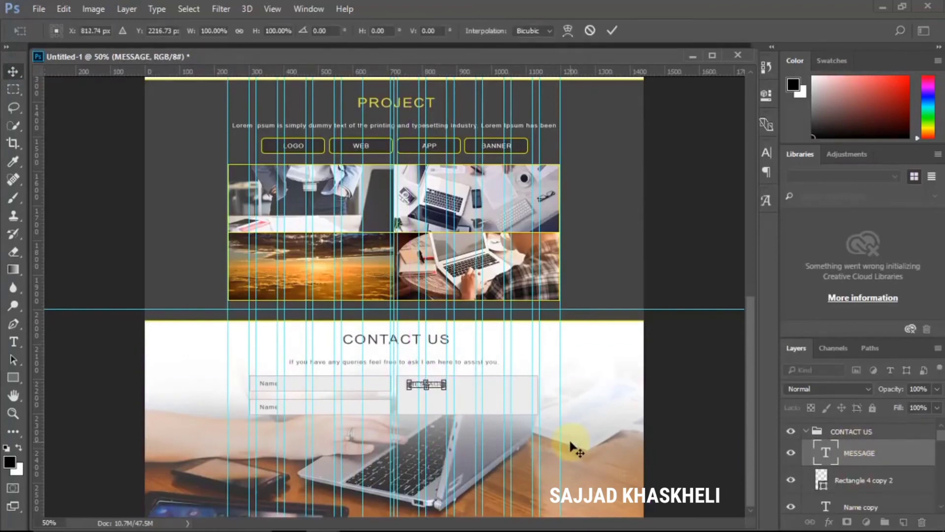
pyautogui.press('Return')
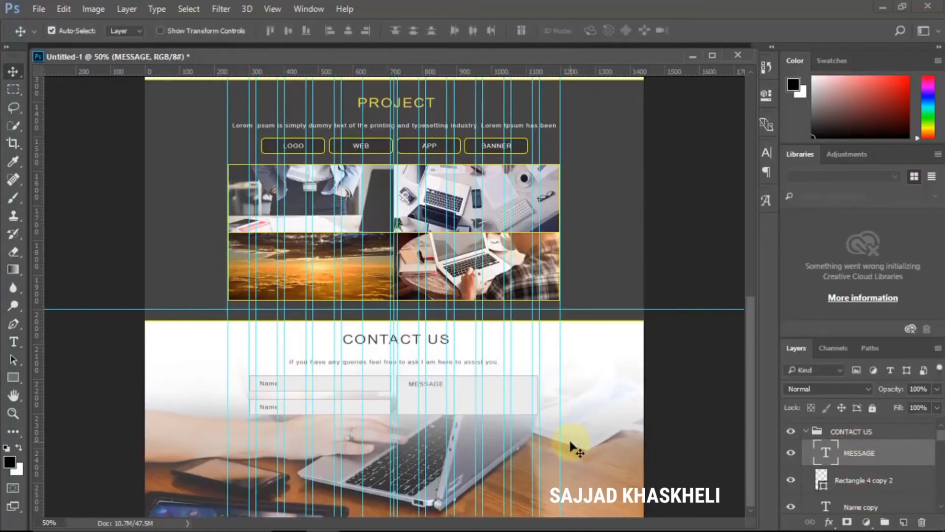
# Step: Retype the tall field's label as Message and recolor it to a lighter gray
pyautogui.doubleClick(828, 459)
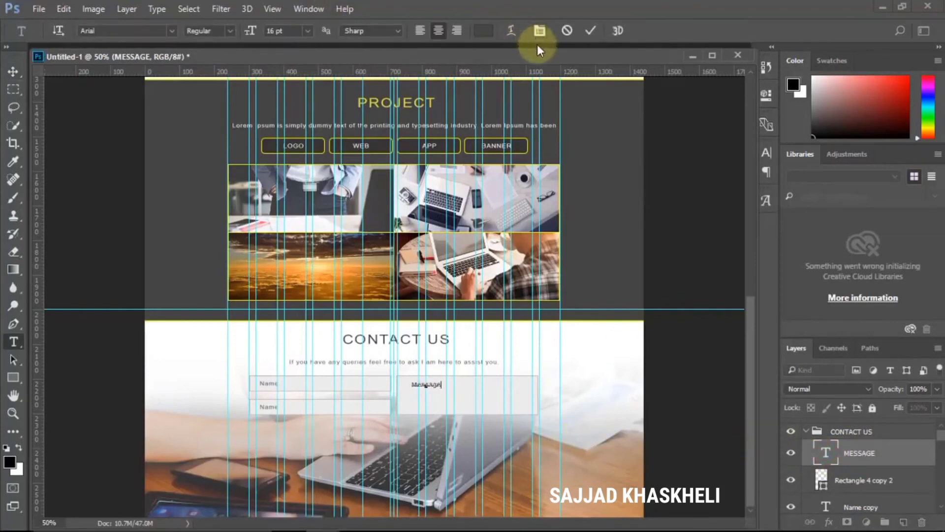
pyautogui.doubleClick(825, 452)
pyautogui.click(476, 36)
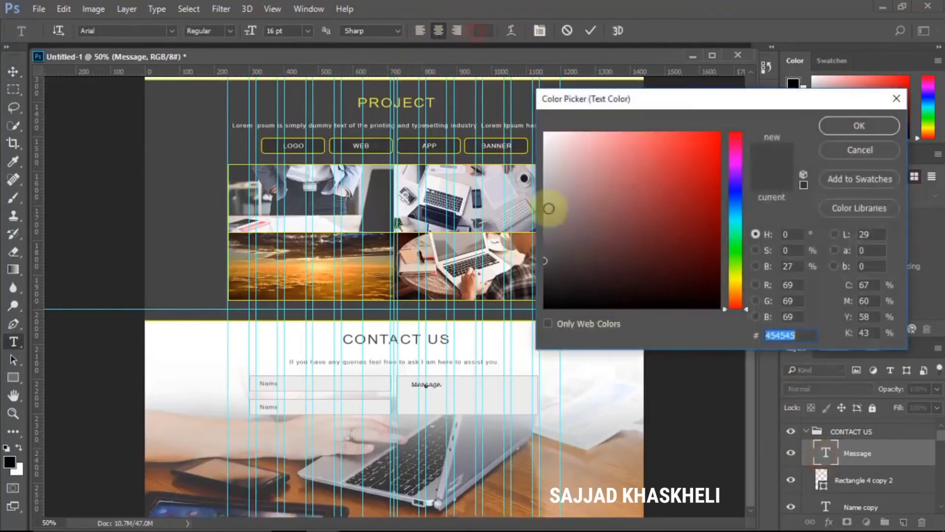
pyautogui.click(545, 198)
pyautogui.moveTo(545, 199)
pyautogui.mouseDown()
pyautogui.moveTo(552, 207)
pyautogui.moveTo(574, 200)
pyautogui.mouseUp()
pyautogui.click(857, 126)
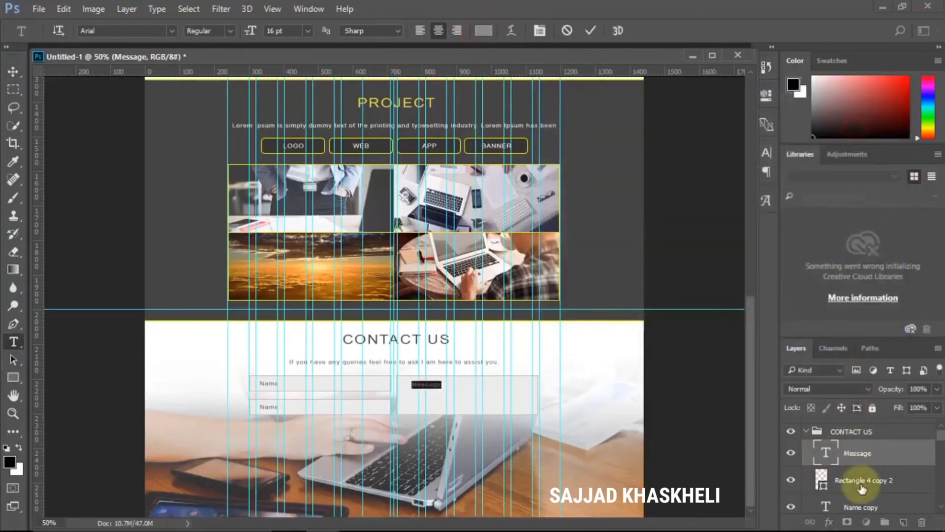
# Step: Nudge the Message label left, closer to the left edge of the tall field
pyautogui.click(861, 484)
pyautogui.press('v')
pyautogui.click(861, 454)
pyautogui.hotkey('ctrl', 't')
pyautogui.press('Left')
pyautogui.press('Left')
pyautogui.press('Left')
pyautogui.press('Left')
pyautogui.press('Left')
pyautogui.press('Left')
pyautogui.press('Left')
pyautogui.press('Left')
pyautogui.press('Left')
pyautogui.press('Left')
pyautogui.press('Left')
pyautogui.press('Left')
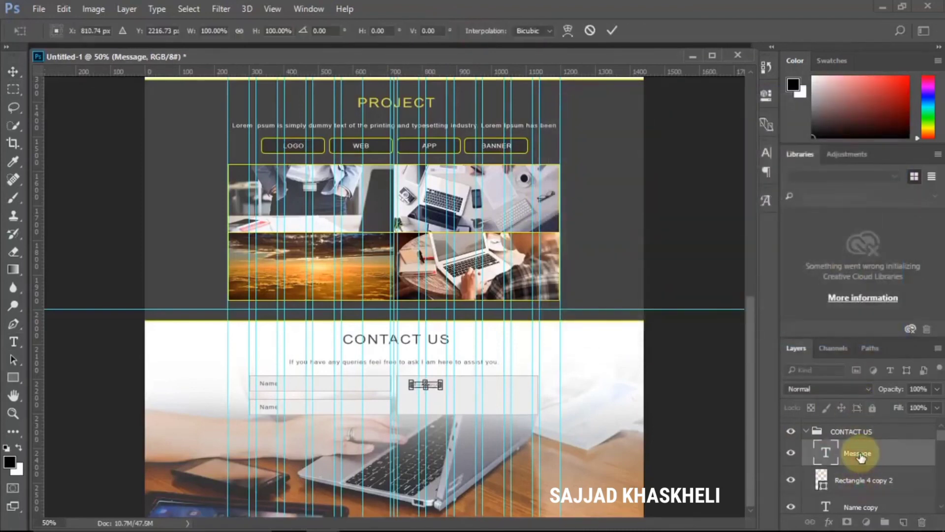
pyautogui.press('Return')
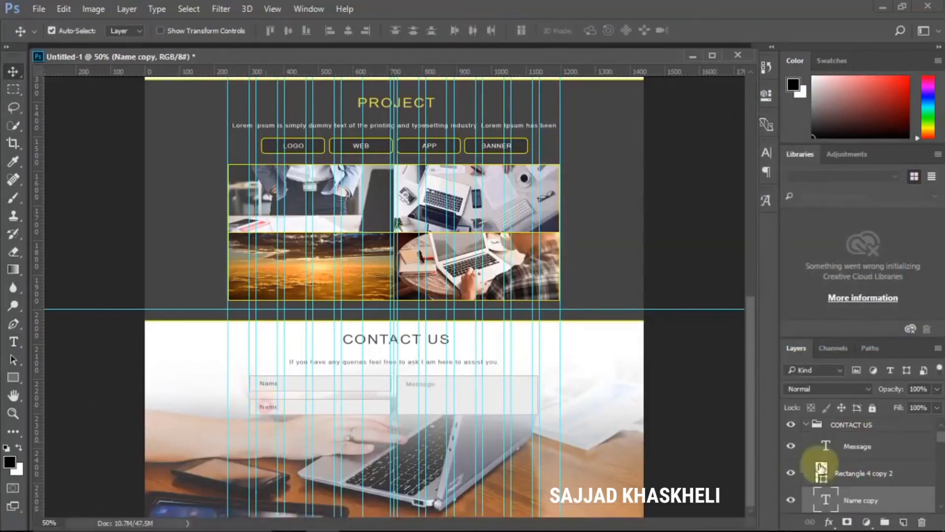
# Step: Change the second field's label to Email
pyautogui.doubleClick(826, 505)
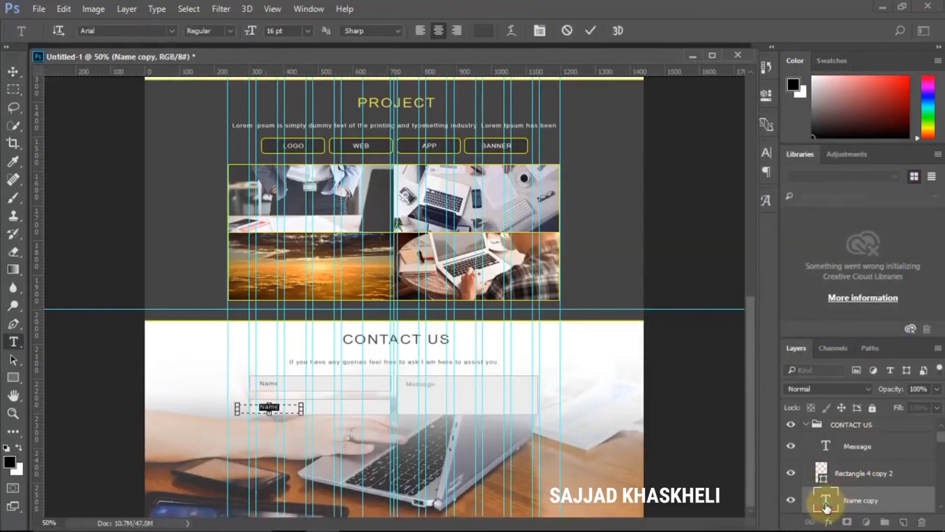
pyautogui.press('BackSpace')
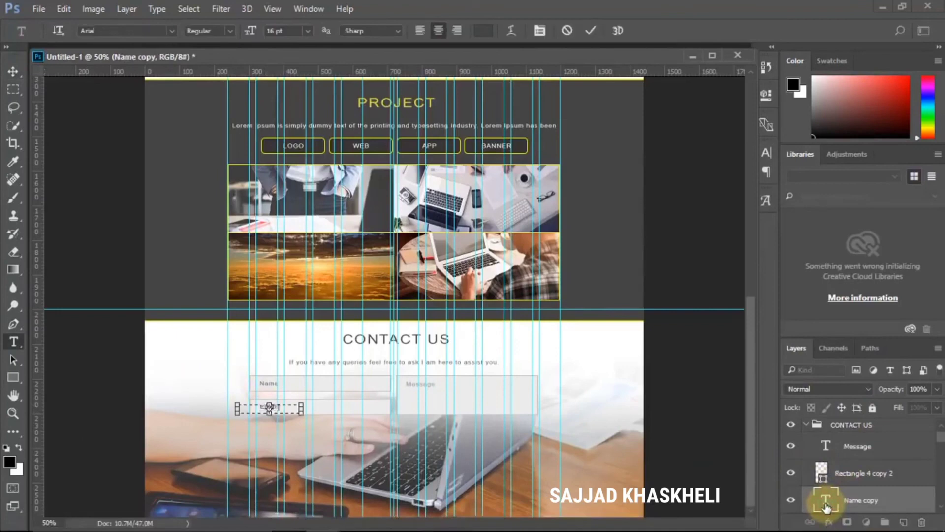
pyautogui.click(876, 455)
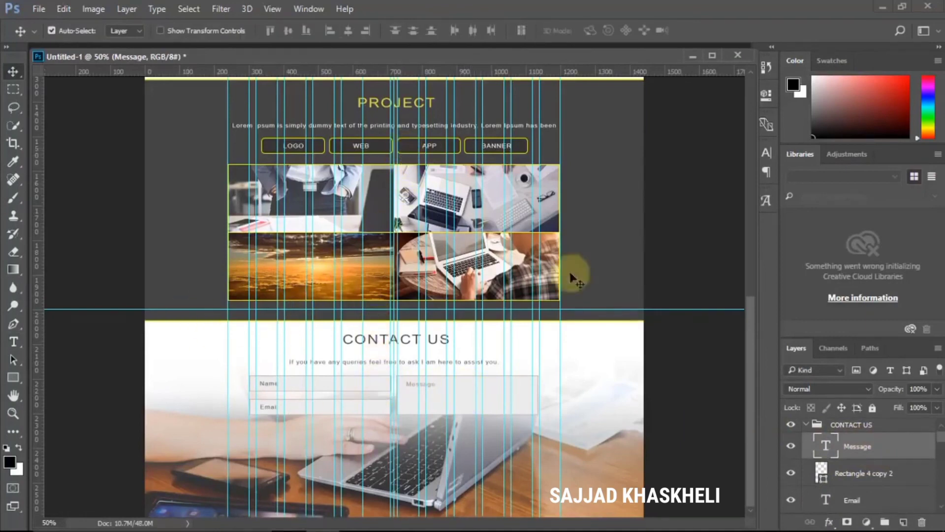
# Step: Duplicate the BANNER button's label and rounded rectangle from the PROJECT section and center the copy below the contact form
pyautogui.scroll(-4, 836, 462)
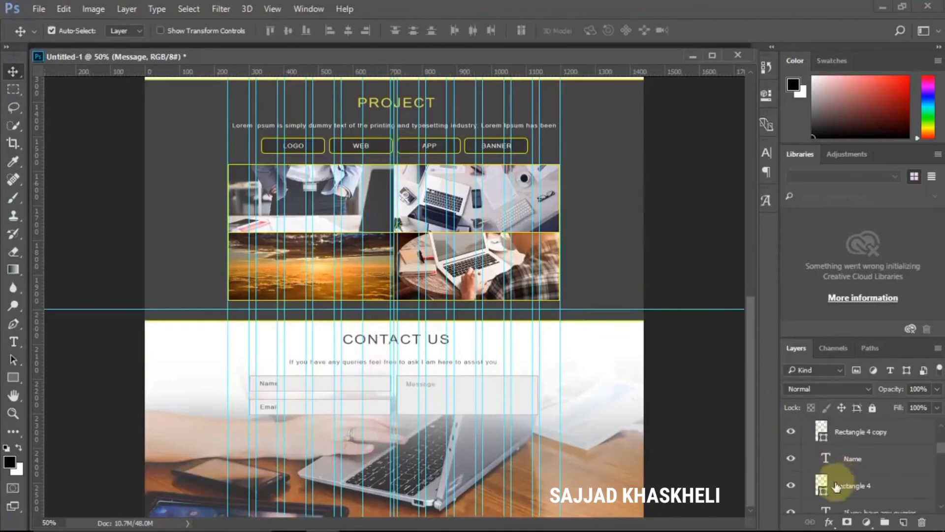
pyautogui.scroll(2, 354, 181)
pyautogui.scroll(1, 354, 181)
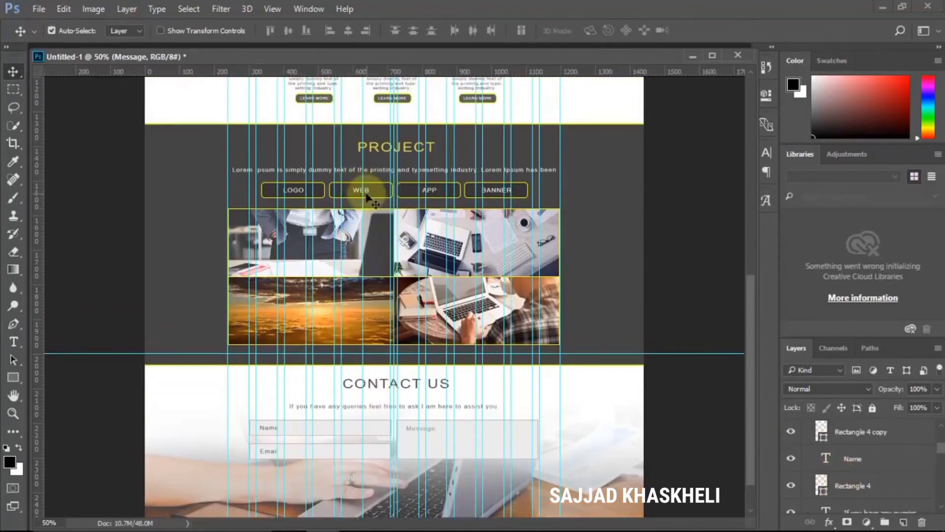
pyautogui.click(508, 194)
pyautogui.keyDown('shift'); pyautogui.click(514, 192); pyautogui.keyUp('shift')
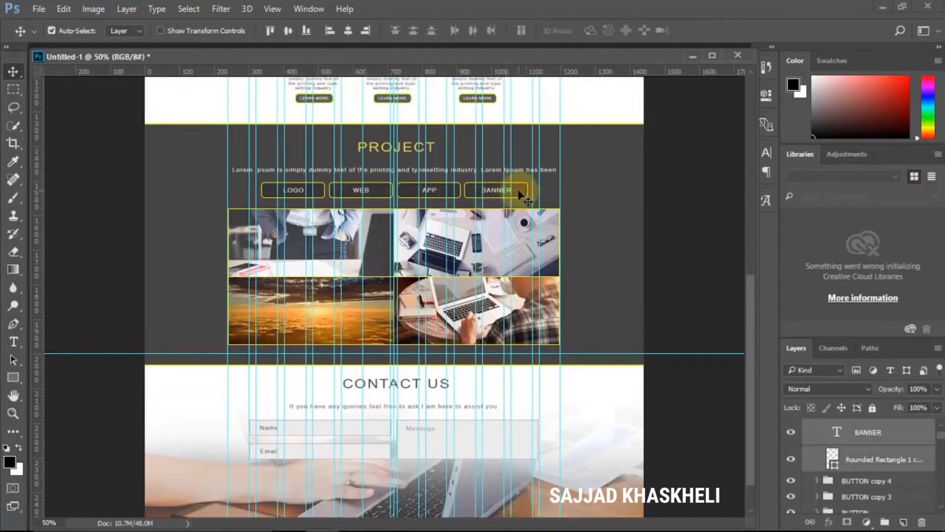
pyautogui.moveTo(514, 192); pyautogui.dragTo(418, 481)
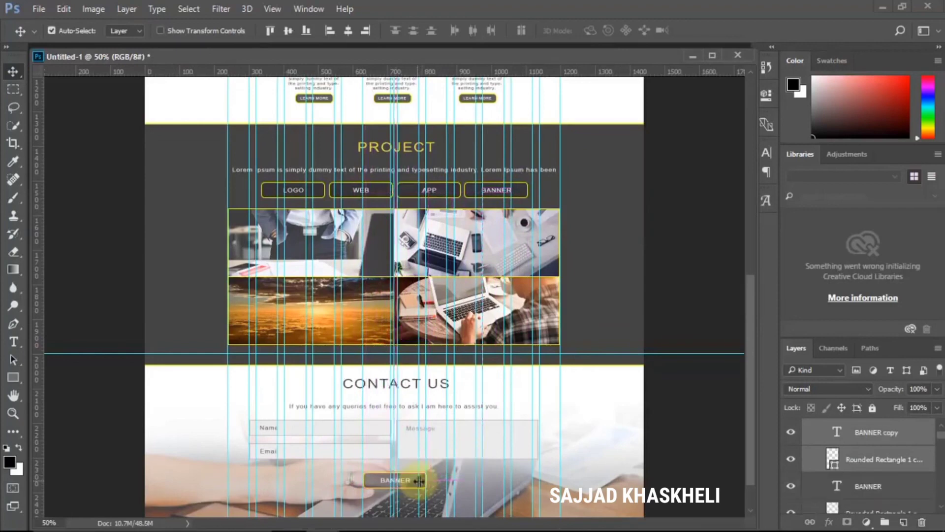
pyautogui.scroll(-1, 480, 404)
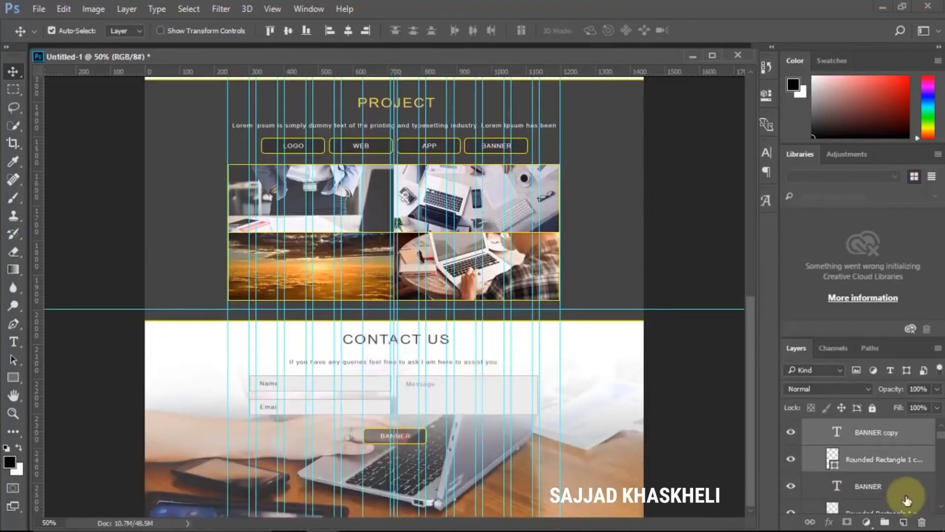
# Step: Change the text of the button below the contact form to Send
pyautogui.click(861, 470)
pyautogui.click(859, 487)
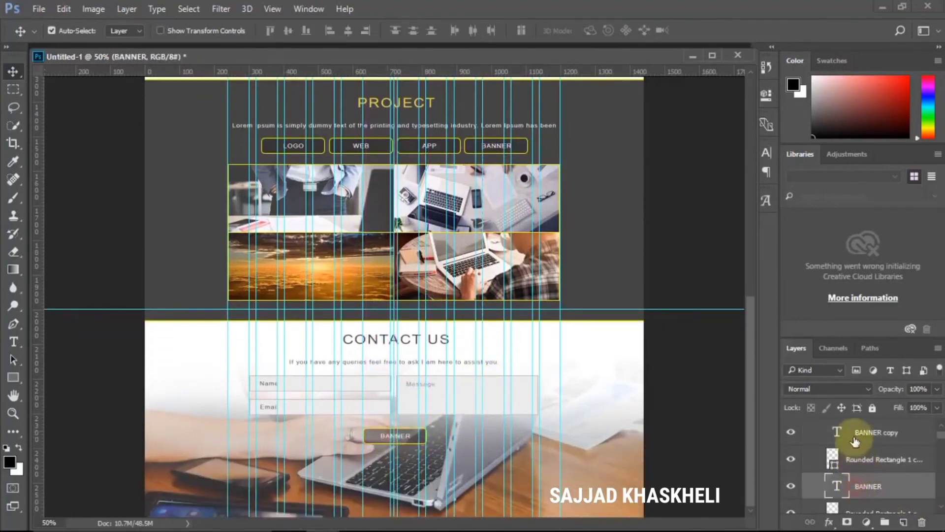
pyautogui.click(412, 443)
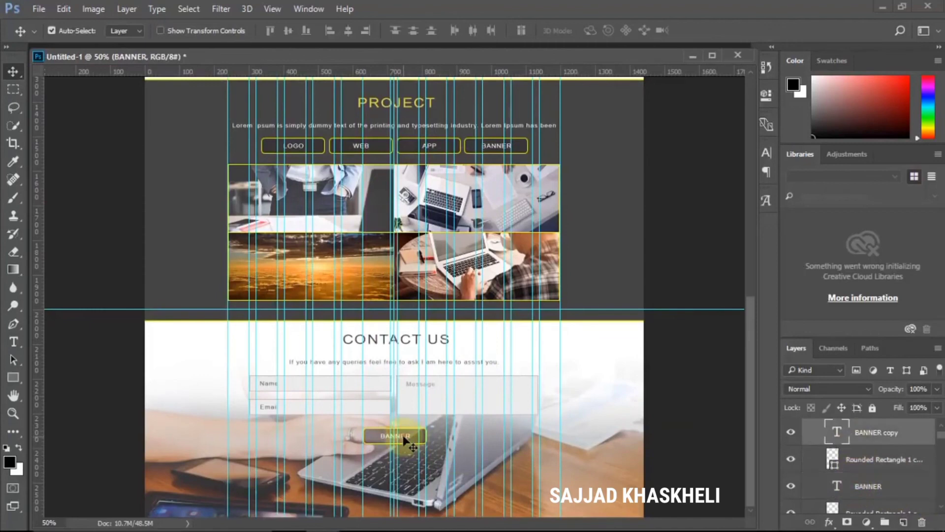
pyautogui.doubleClick(838, 428)
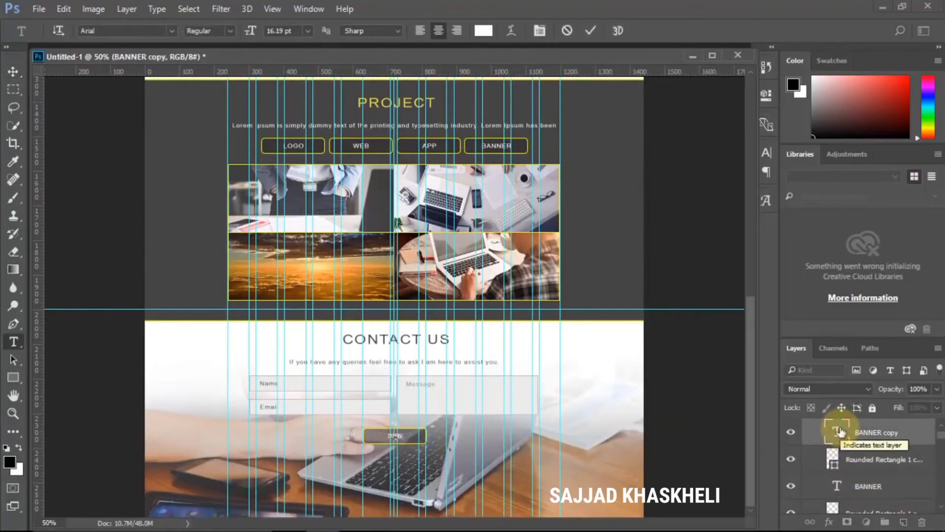
pyautogui.click(859, 450)
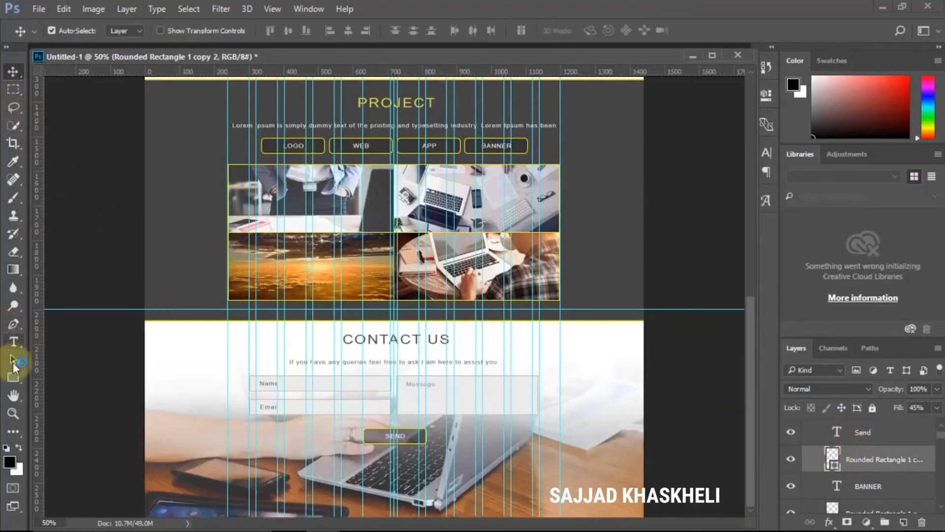
pyautogui.click(13, 377)
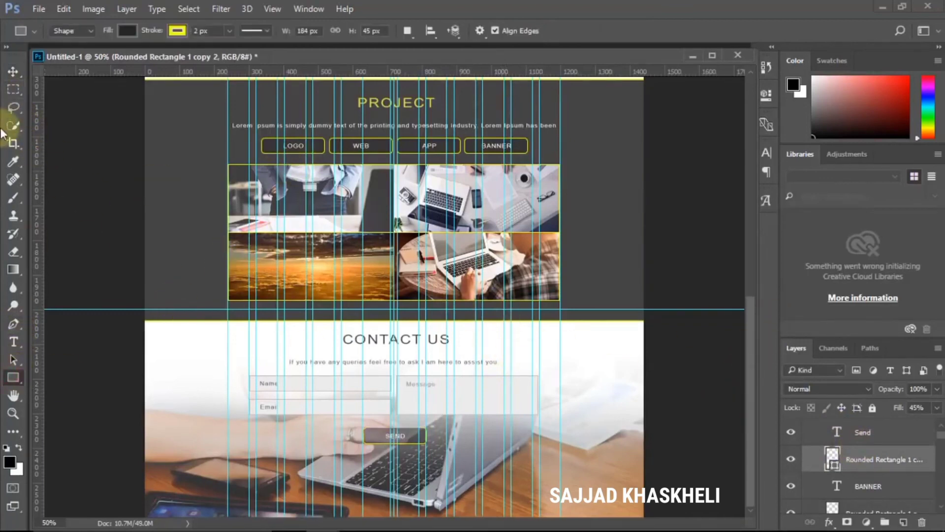
# Step: Duplicate the PROJECT section's dark background shape and place the copy as a footer strip along the page's bottom edge
pyautogui.click(13, 71)
pyautogui.click(623, 215)
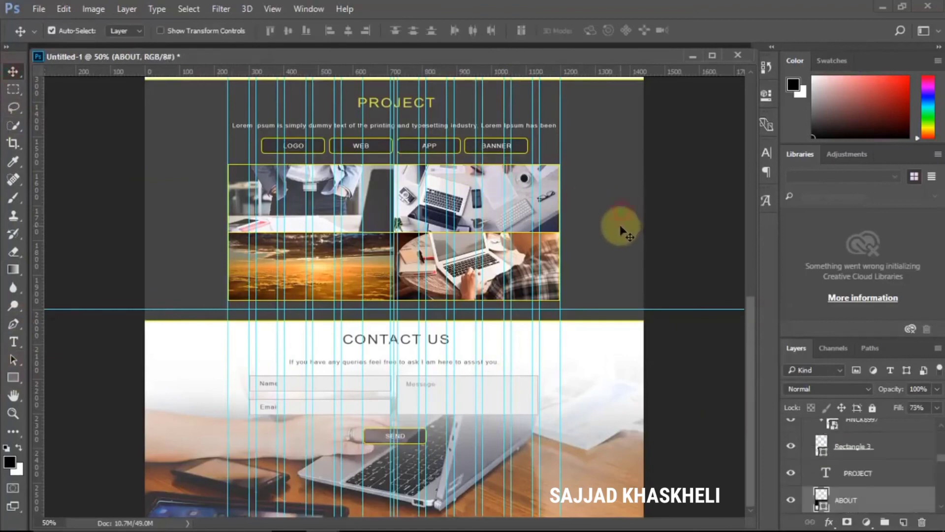
pyautogui.moveTo(612, 217); pyautogui.dragTo(611, 428)
pyautogui.hotkey('ctrl', 'j')
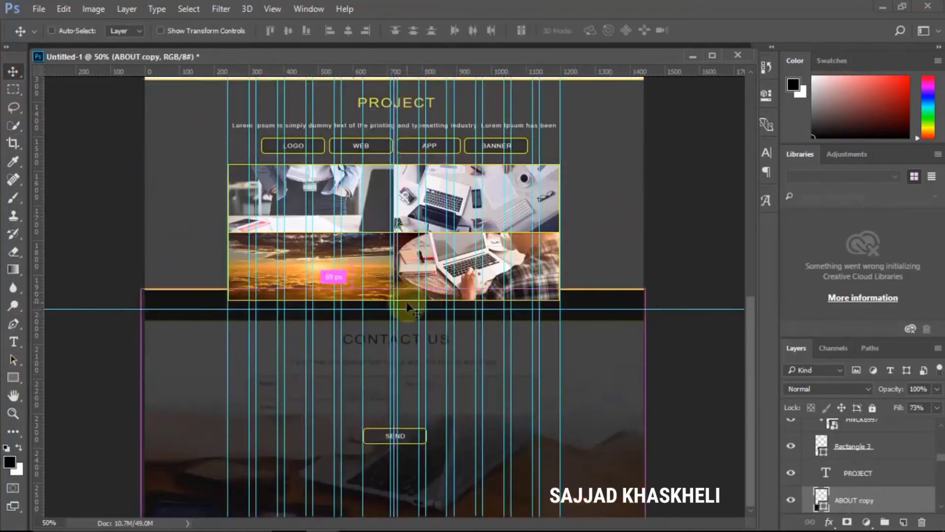
pyautogui.hotkey('ctrl', 't')
pyautogui.moveTo(396, 289); pyautogui.dragTo(420, 494)
pyautogui.press('Return')
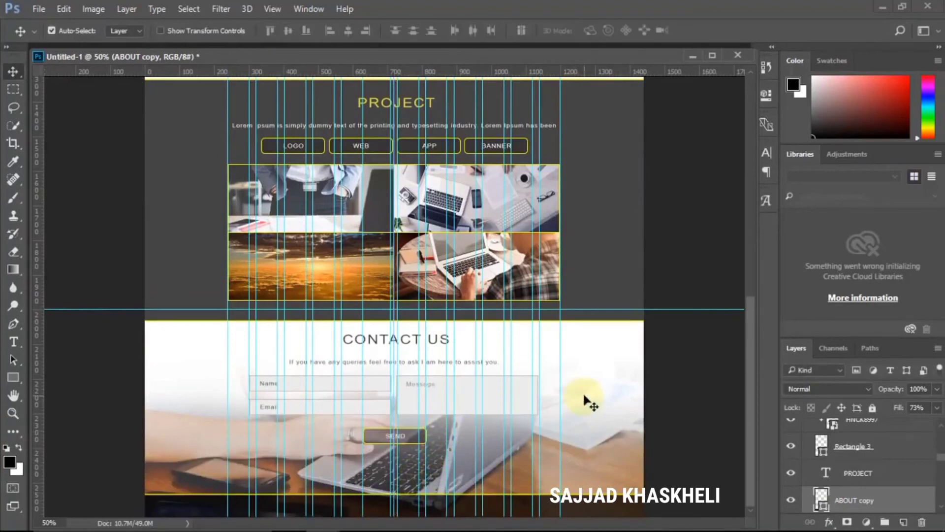
# Step: Add the text "copyrights 2018 all rights reserved" and move it to the middle of the dark footer strip
pyautogui.scroll(3, 852, 436)
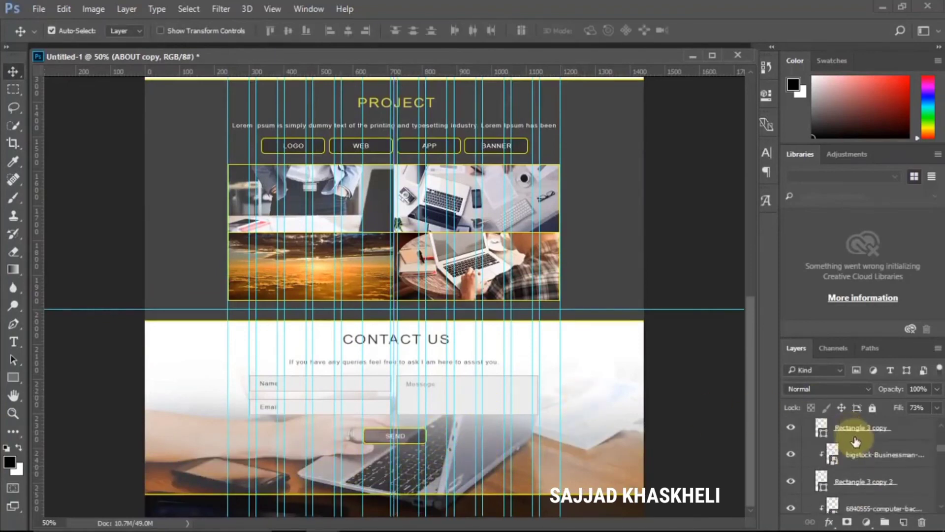
pyautogui.scroll(5, 856, 440)
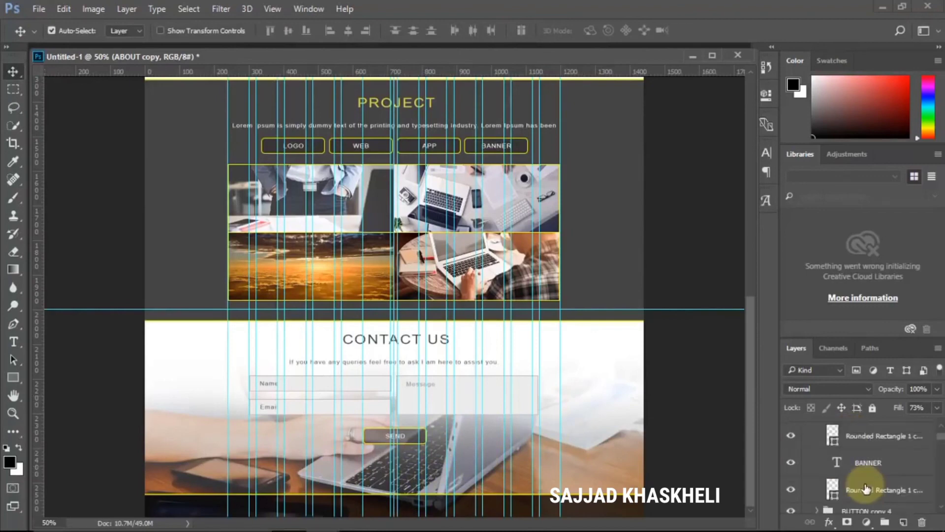
pyautogui.scroll(5, 867, 488)
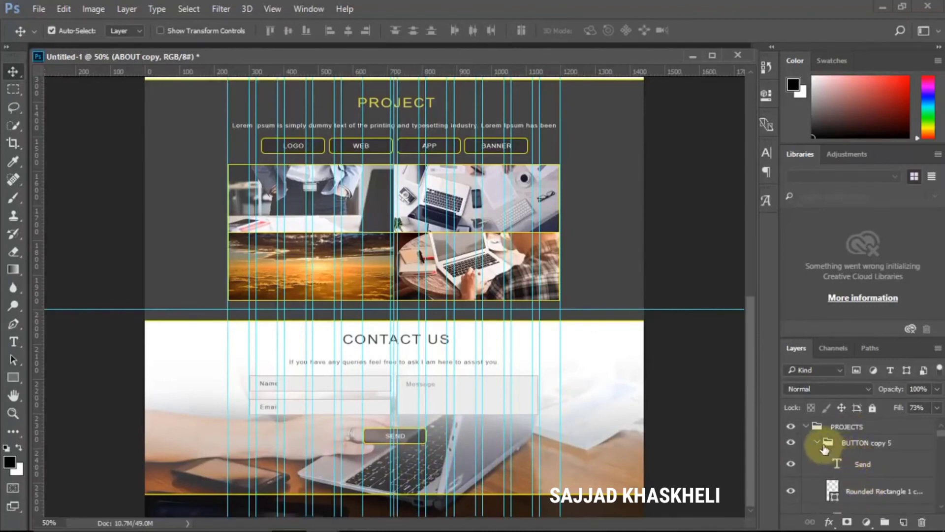
pyautogui.scroll(-10, 824, 445)
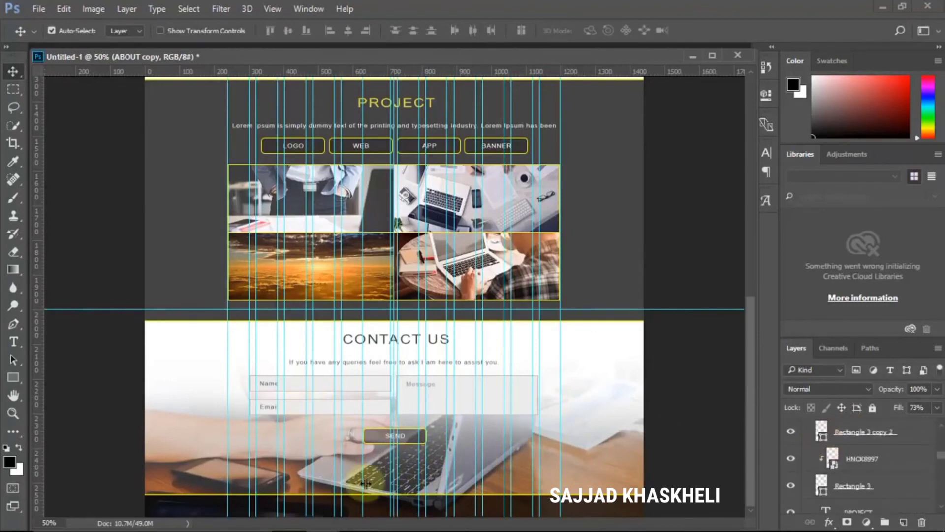
pyautogui.click(18, 338)
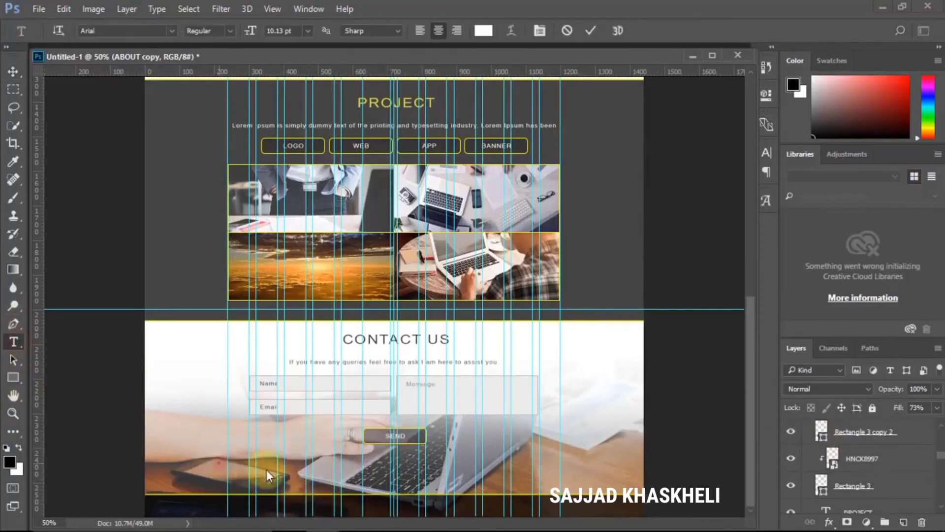
pyautogui.click(267, 470)
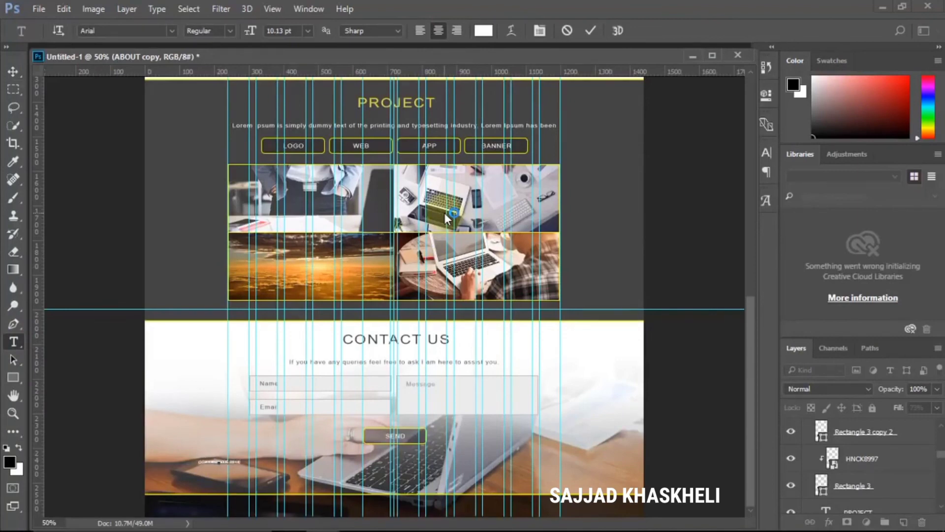
pyautogui.click(17, 75)
pyautogui.moveTo(260, 464); pyautogui.dragTo(436, 509)
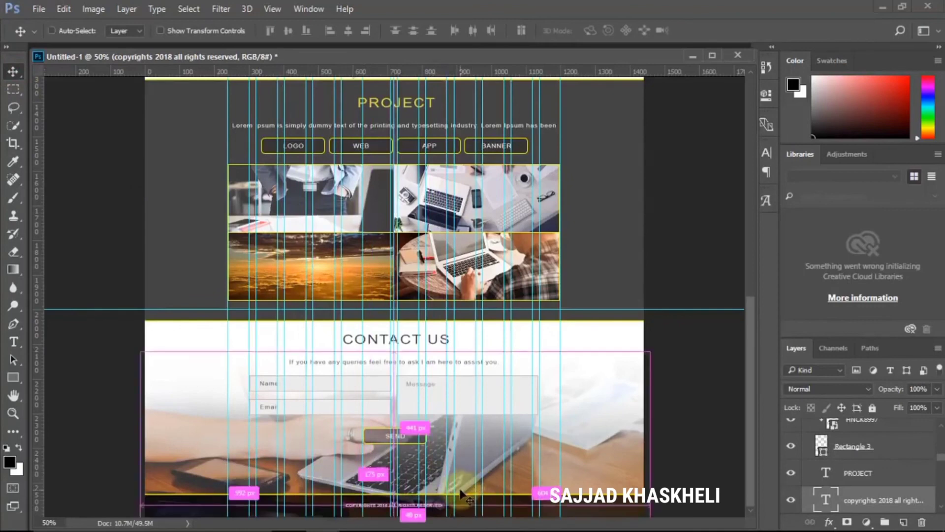
# Step: Scale the copyright text in the footer strip up proportionally to about 107%
pyautogui.hotkey('ctrl', 't')
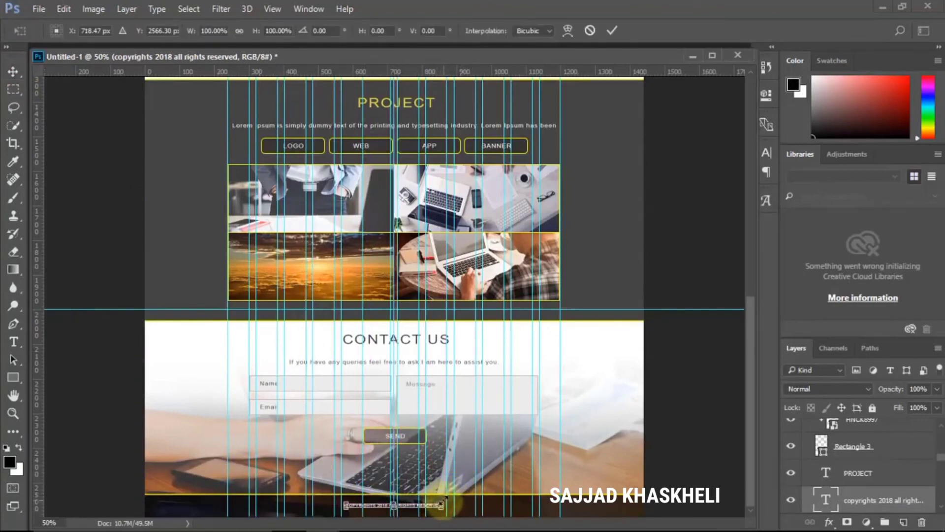
pyautogui.moveTo(442, 502); pyautogui.dragTo(449, 496)
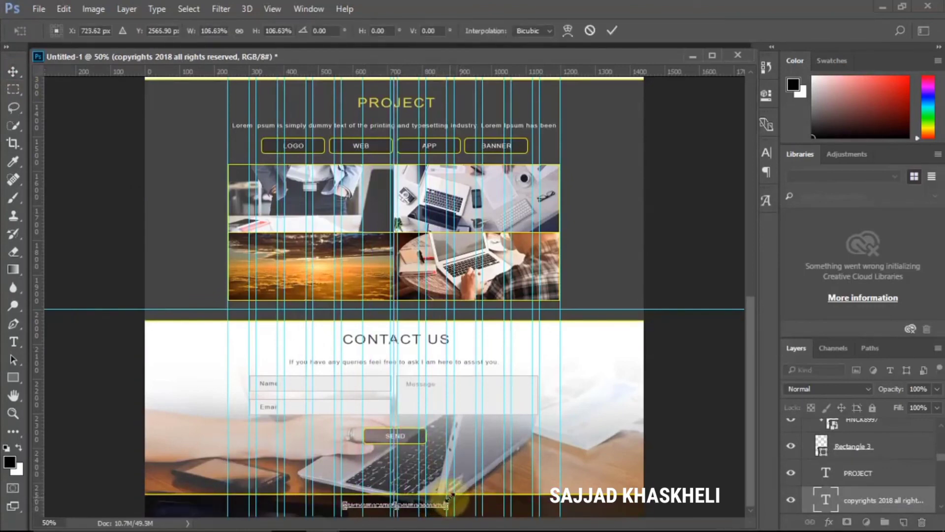
pyautogui.press('Return')
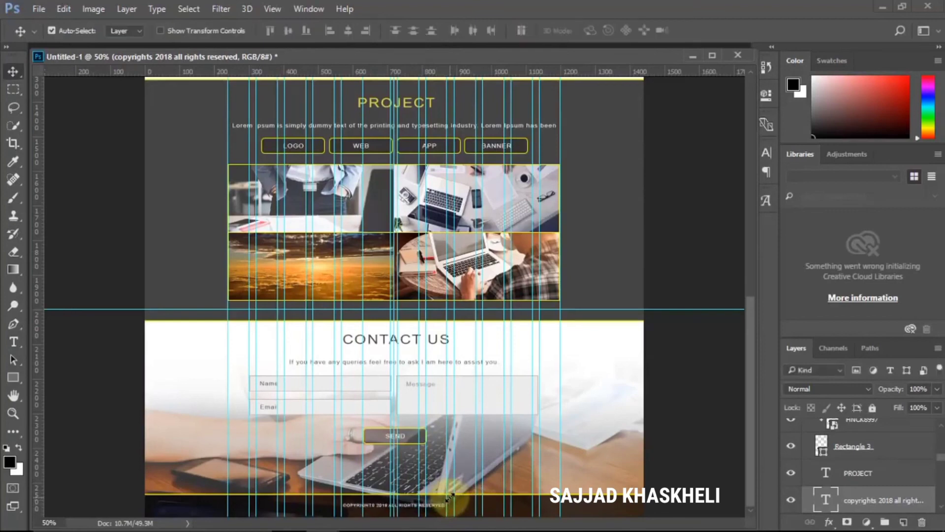
# Step: Examine the resized copyright line in the dark footer strip up close and within the page
pyautogui.hotkey('ctrl', '+')
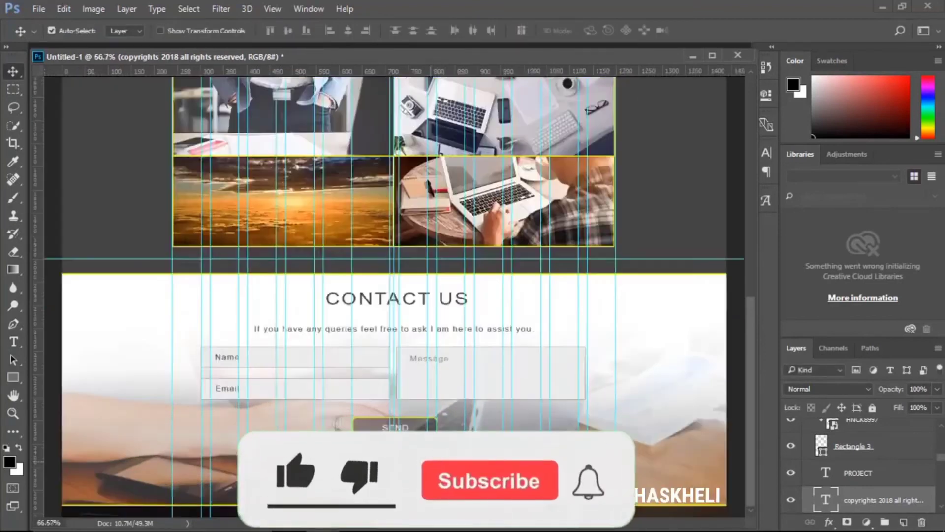
pyautogui.scroll(3, 431, 461)
pyautogui.scroll(-10, 436, 421)
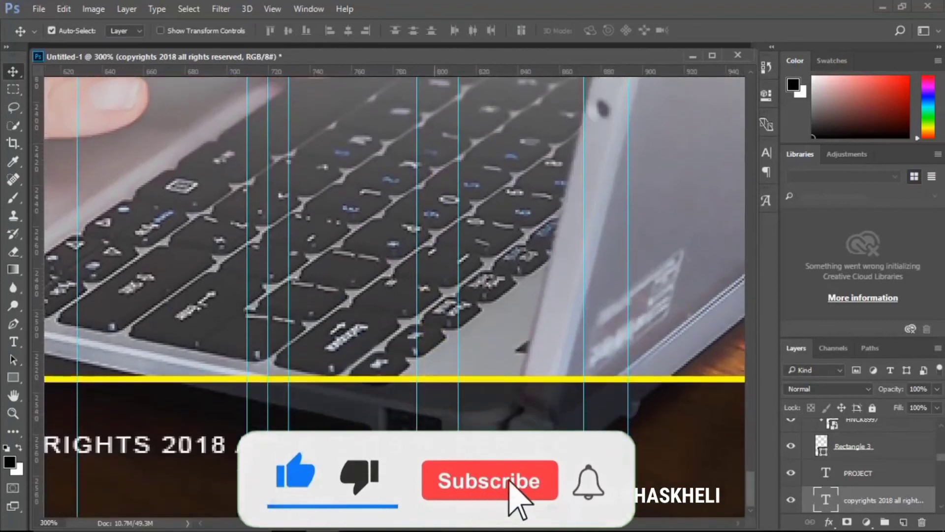
pyautogui.moveTo(481, 523); pyautogui.dragTo(464, 524)
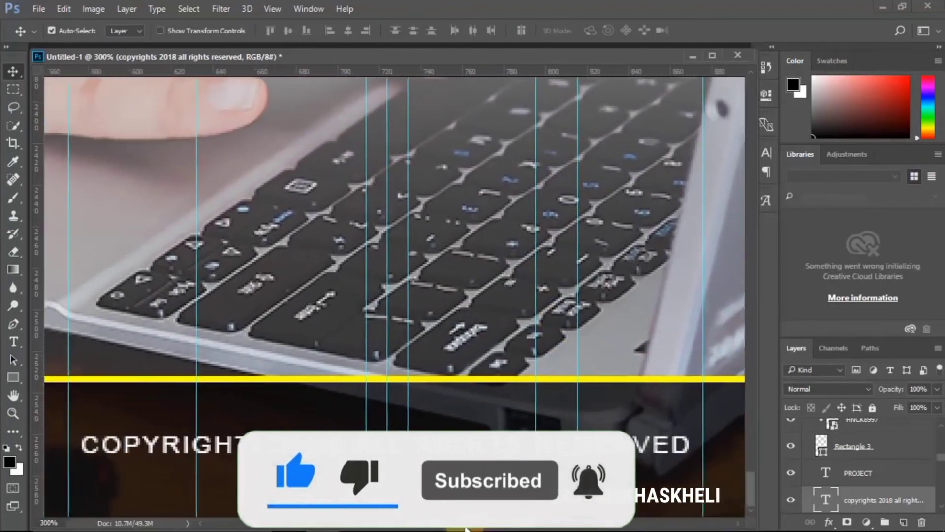
pyautogui.hotkey('ctrl', '-')
pyautogui.hotkey('ctrl', '-')
pyautogui.hotkey('ctrl', '-')
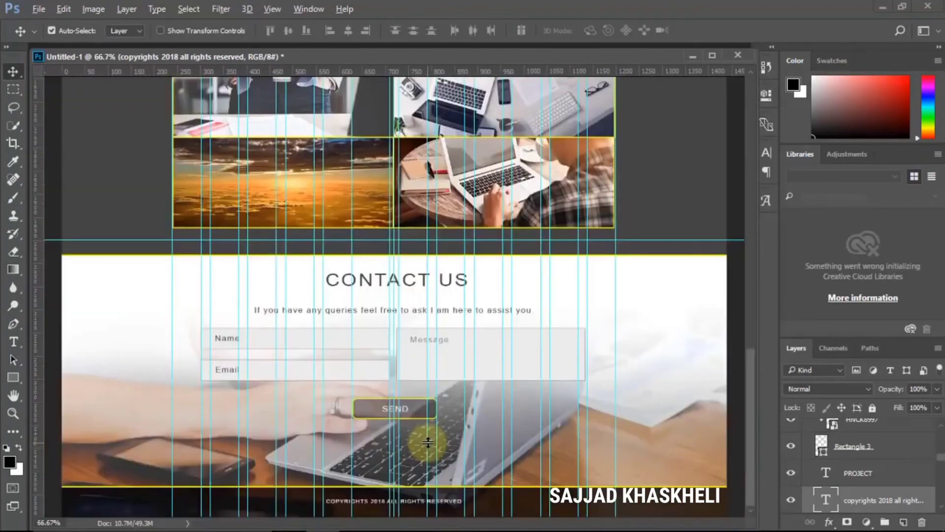
pyautogui.hotkey('ctrl', '-')
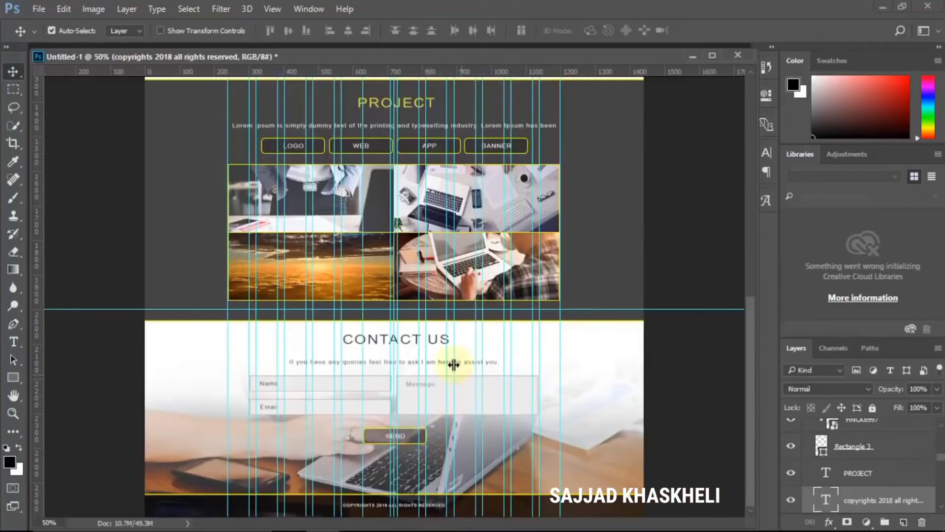
# Step: Collapse the CONTACT US layer group and move the whole group slightly down, closer to the Send button
pyautogui.click(446, 343)
pyautogui.scroll(-3, 876, 463)
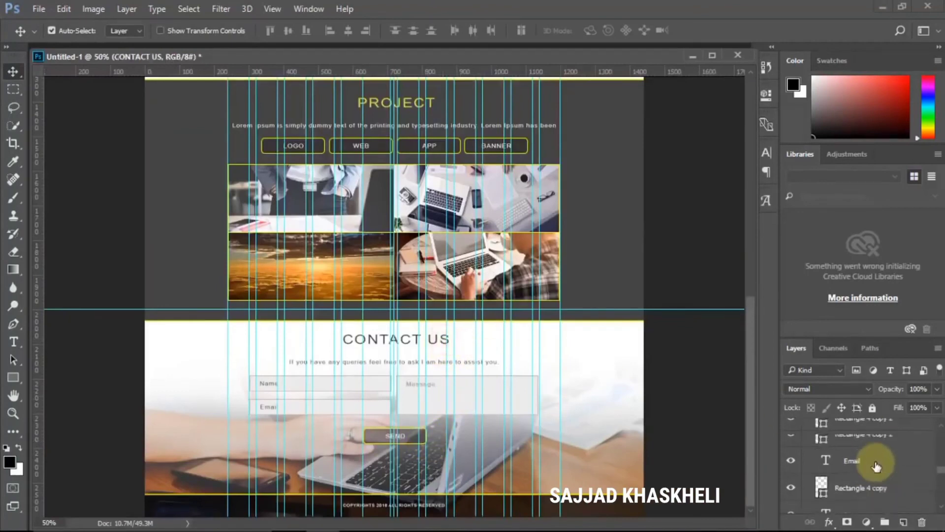
pyautogui.scroll(2, 877, 466)
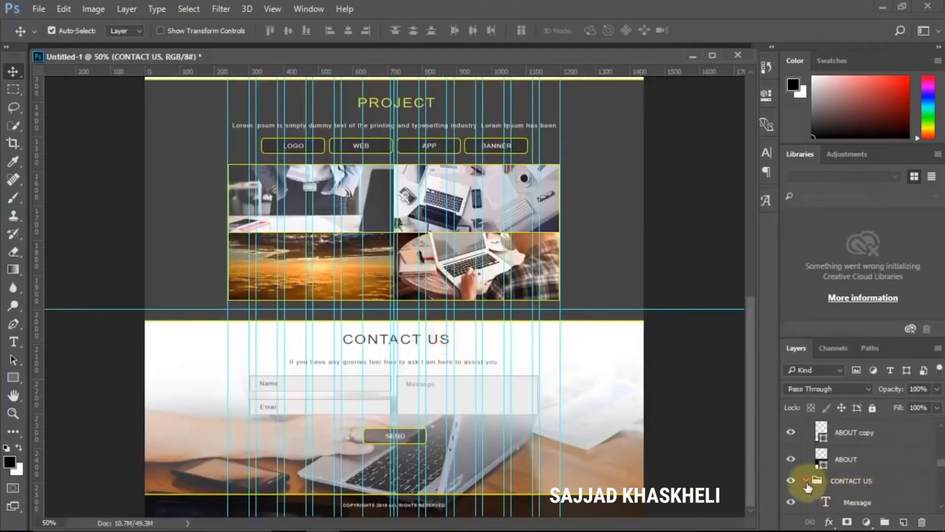
pyautogui.click(807, 482)
pyautogui.hotkey('ctrl', 't')
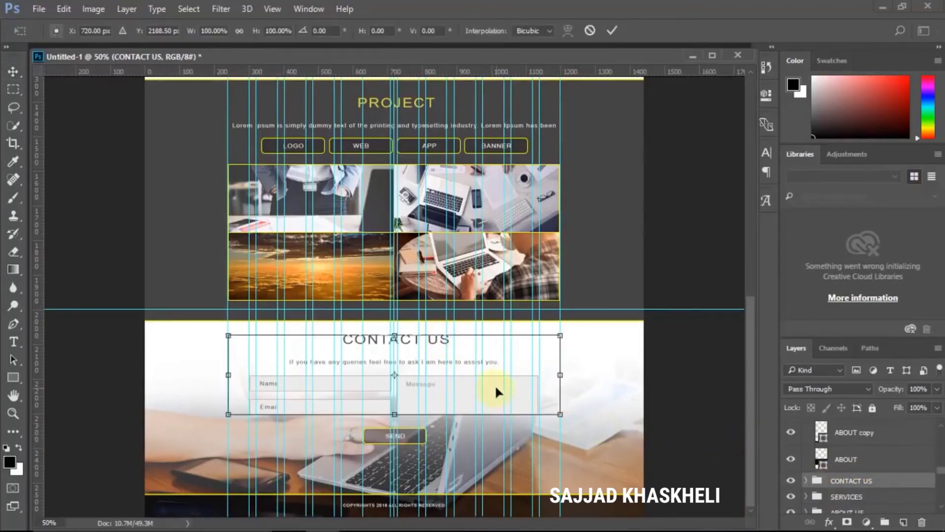
pyautogui.moveTo(476, 387); pyautogui.dragTo(478, 394)
pyautogui.press('Return')
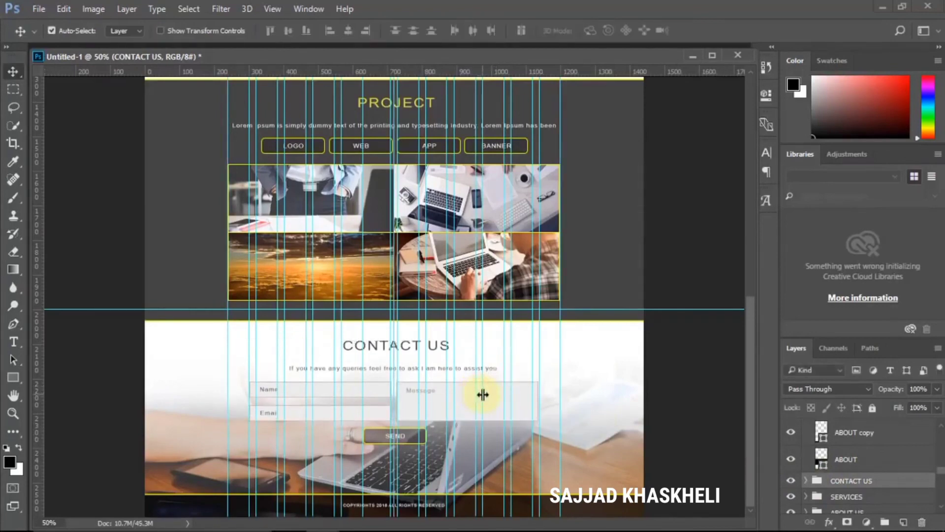
# Step: Hide the guides and review the page layout from the header down to the footer
pyautogui.scroll(3, 494, 402)
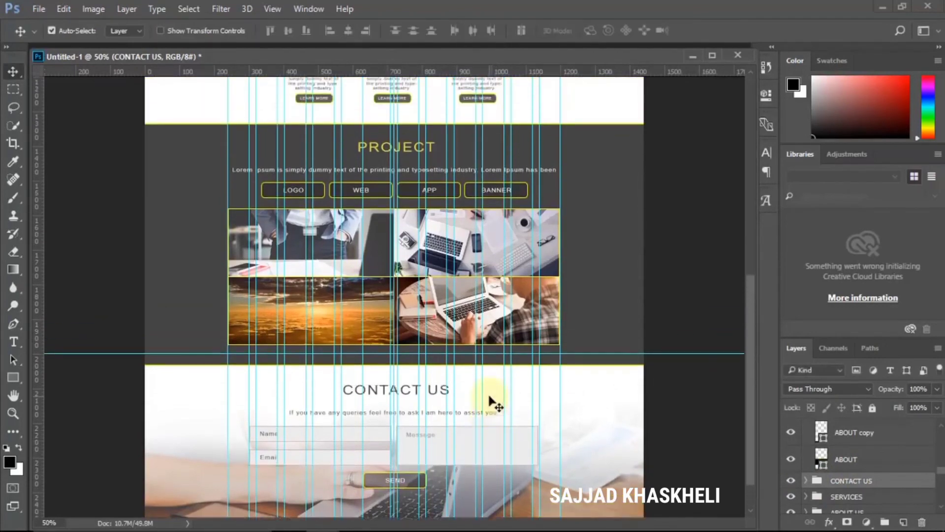
pyautogui.press('ctrl')
pyautogui.hotkey('ctrl', ';')
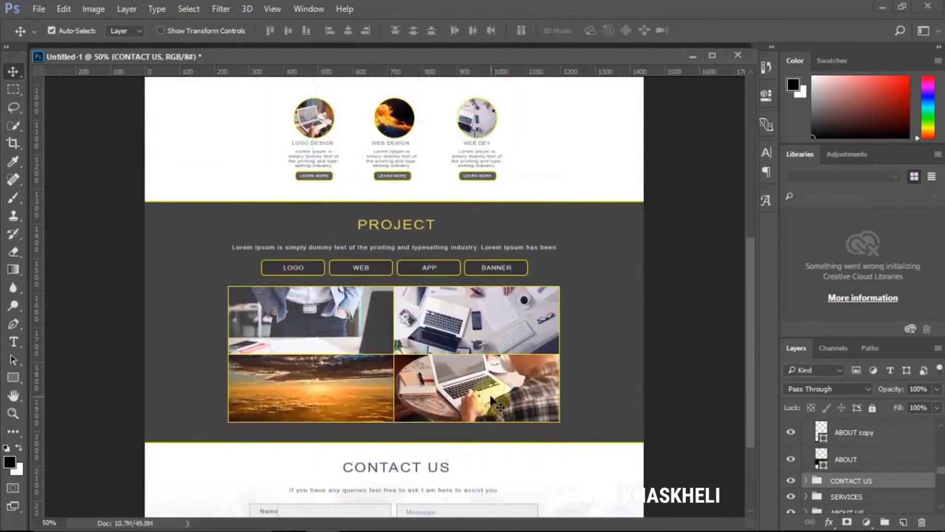
pyautogui.scroll(3, 492, 276)
pyautogui.scroll(4, 495, 275)
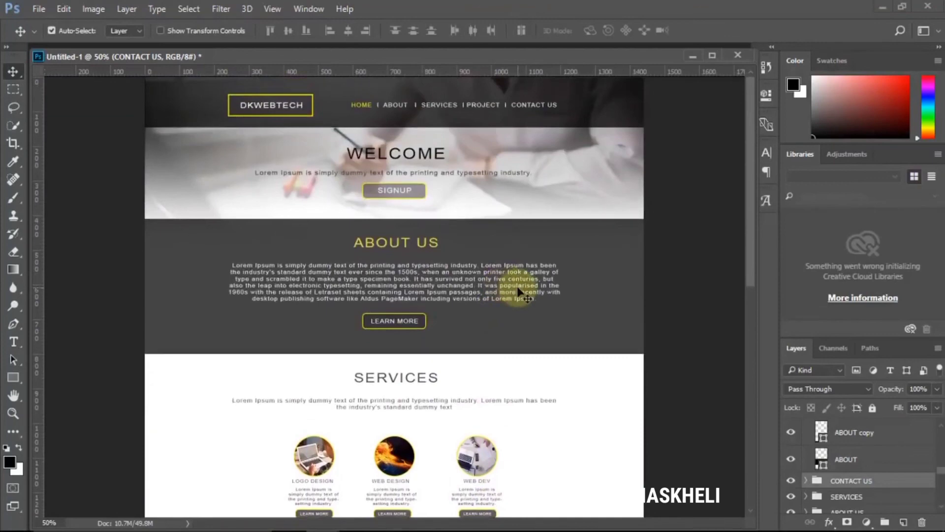
pyautogui.click(593, 173)
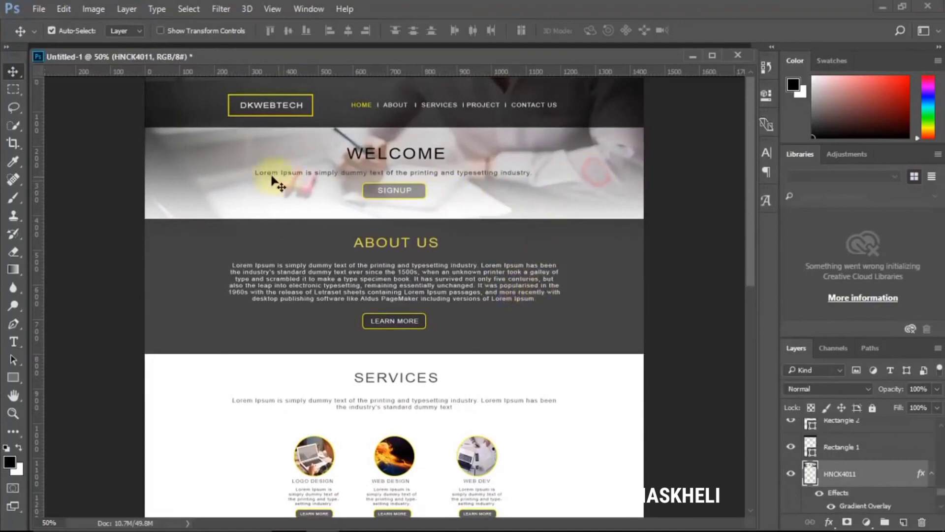
pyautogui.click(247, 169)
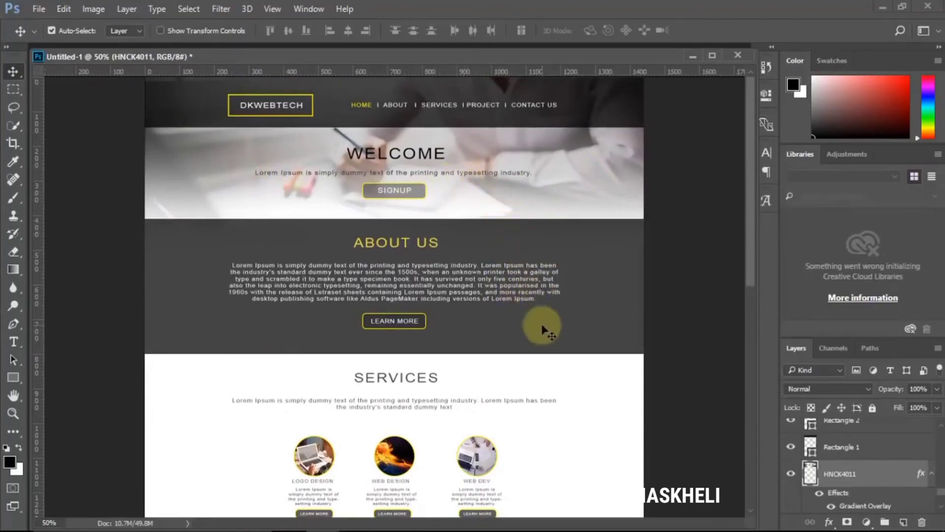
pyautogui.scroll(-5, 544, 329)
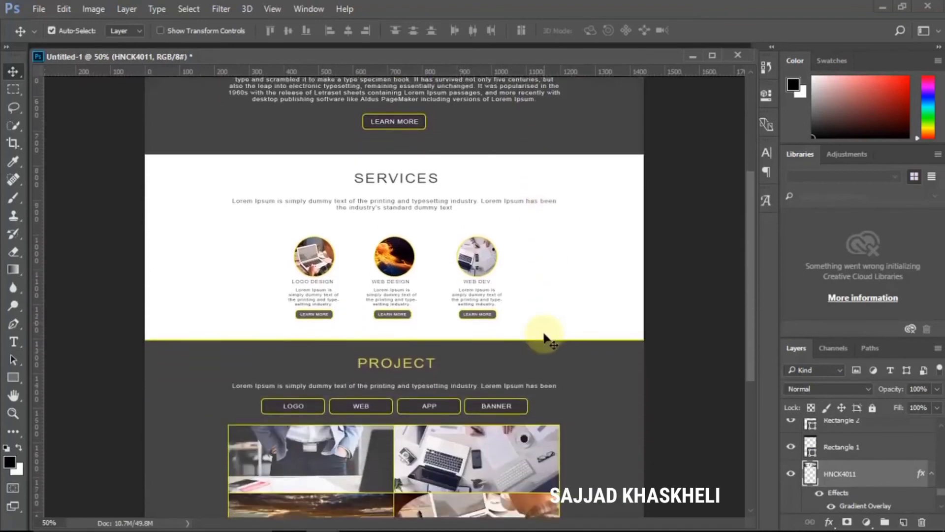
pyautogui.scroll(-6, 544, 339)
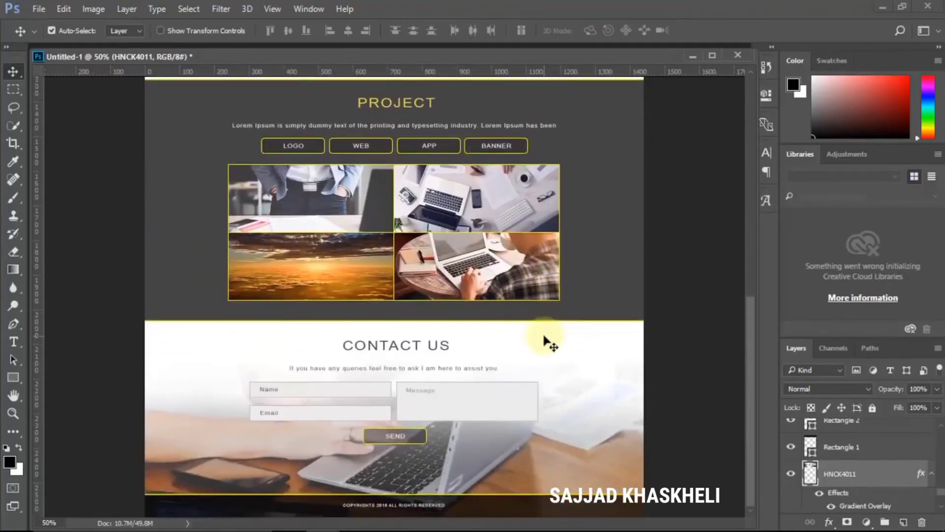